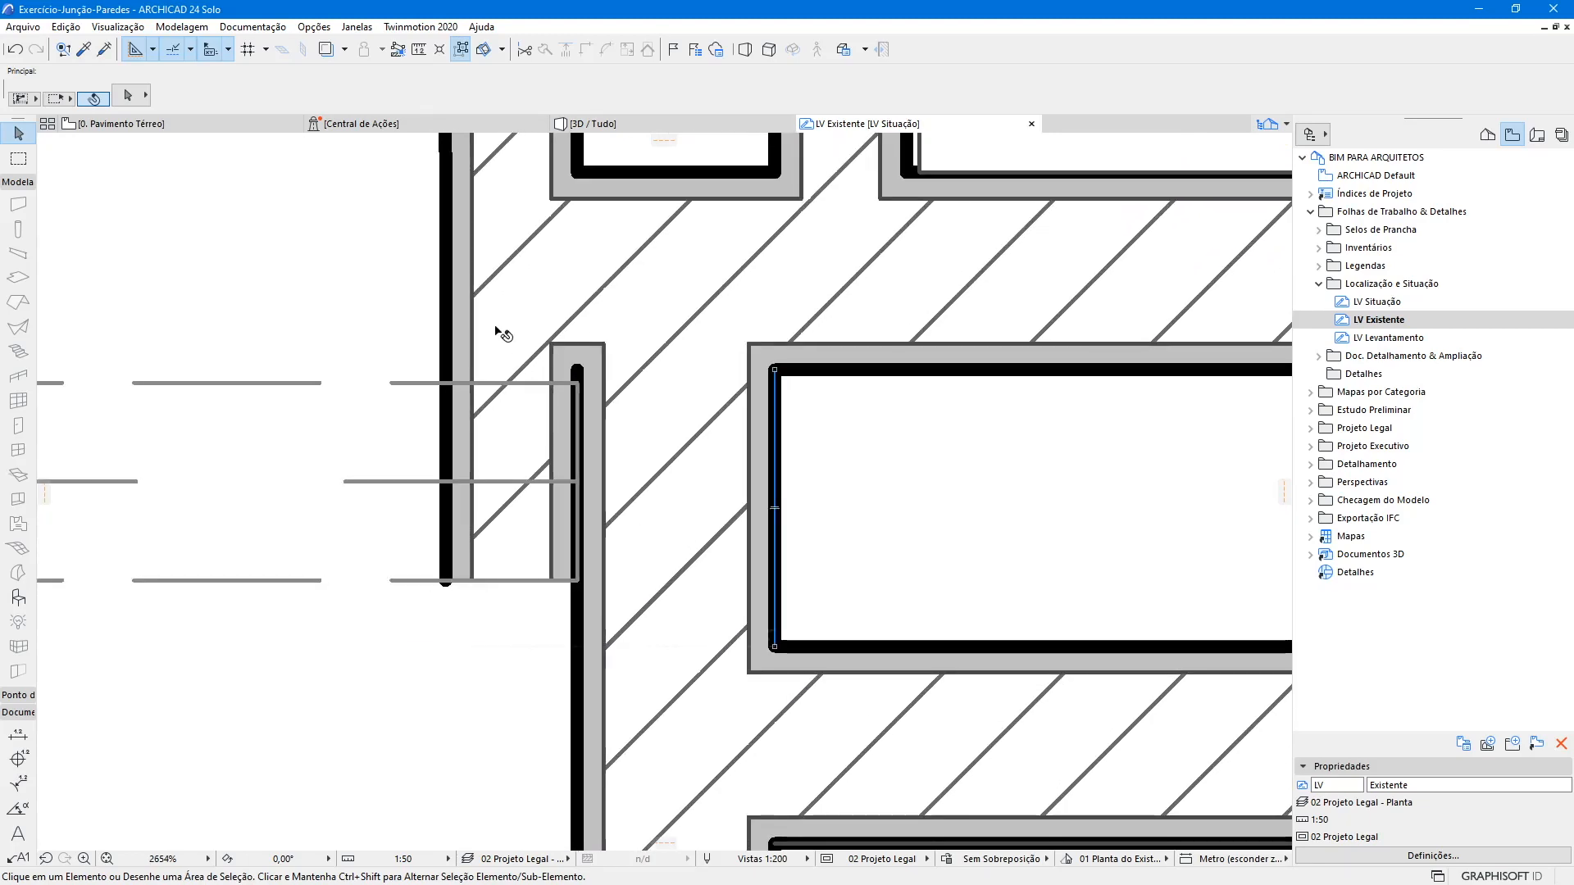
- Examine the wall junctions around the shafts beside the bathroom in the LV Existente worksheet
{"action": "scroll", "coordinate": [482, 601], "scroll_direction": "down", "scroll_amount": 5}
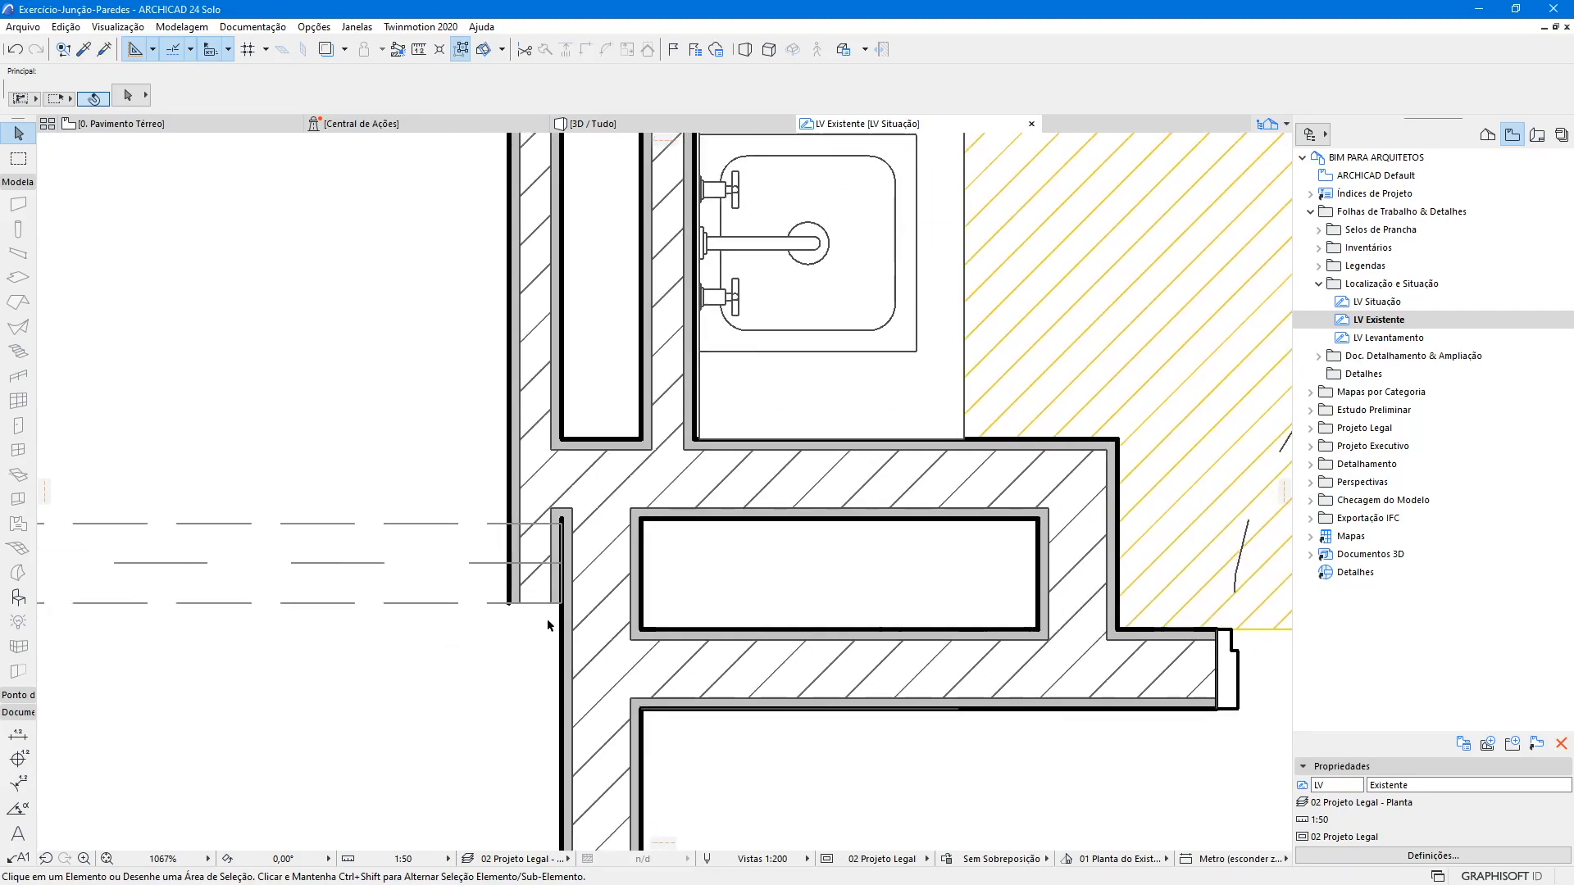
{"action": "scroll", "coordinate": [625, 346], "scroll_direction": "up", "scroll_amount": 5}
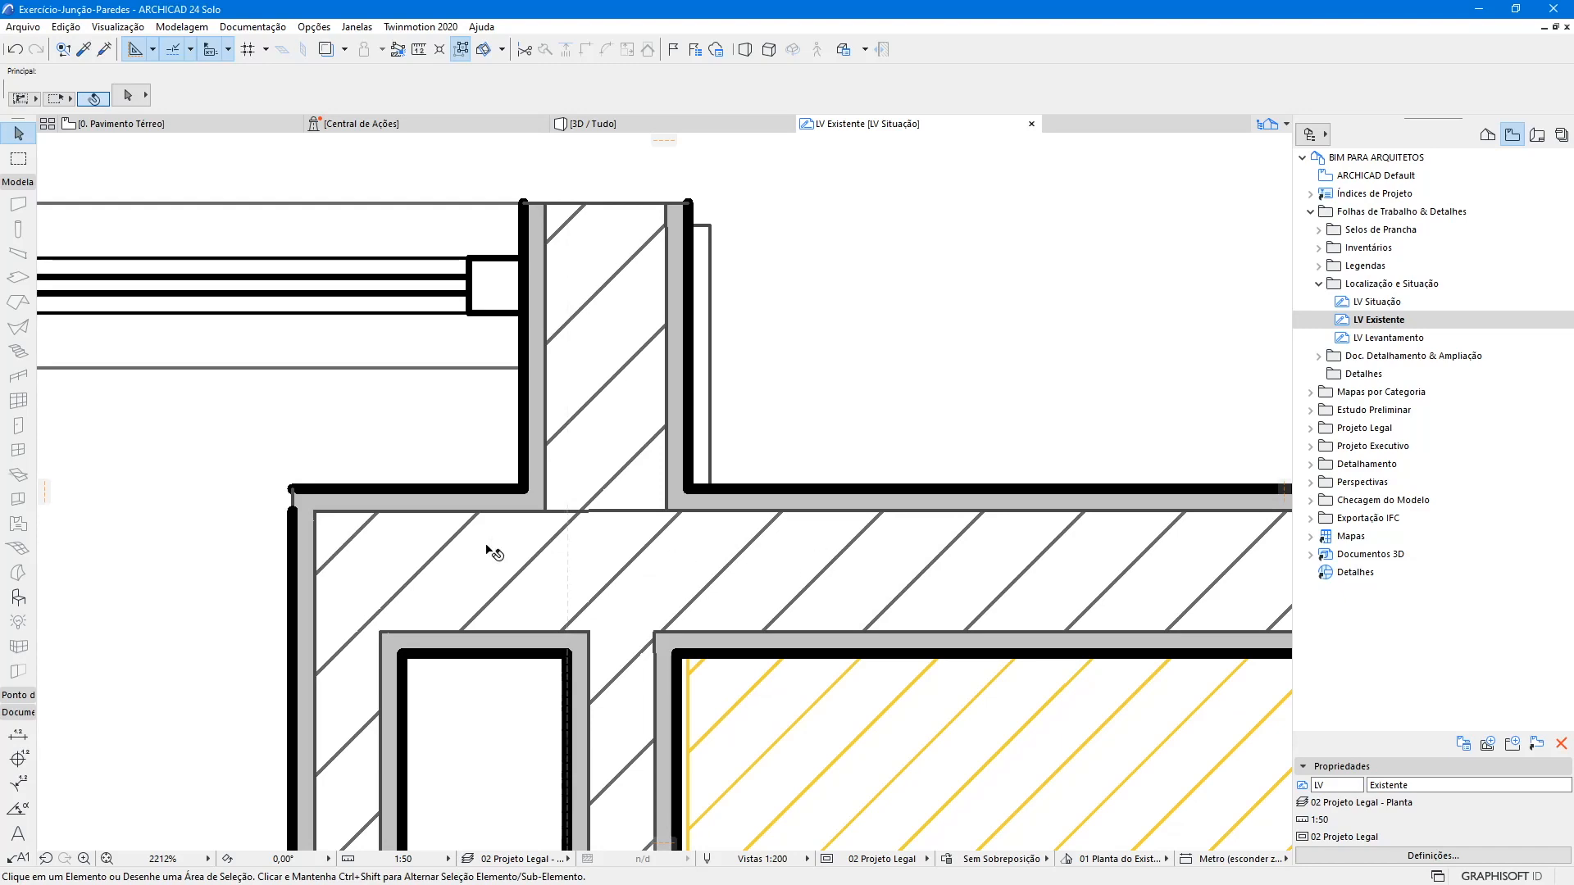
{"action": "scroll", "coordinate": [623, 361], "scroll_direction": "down", "scroll_amount": 10}
{"action": "scroll", "coordinate": [627, 359], "scroll_direction": "down", "scroll_amount": 3}
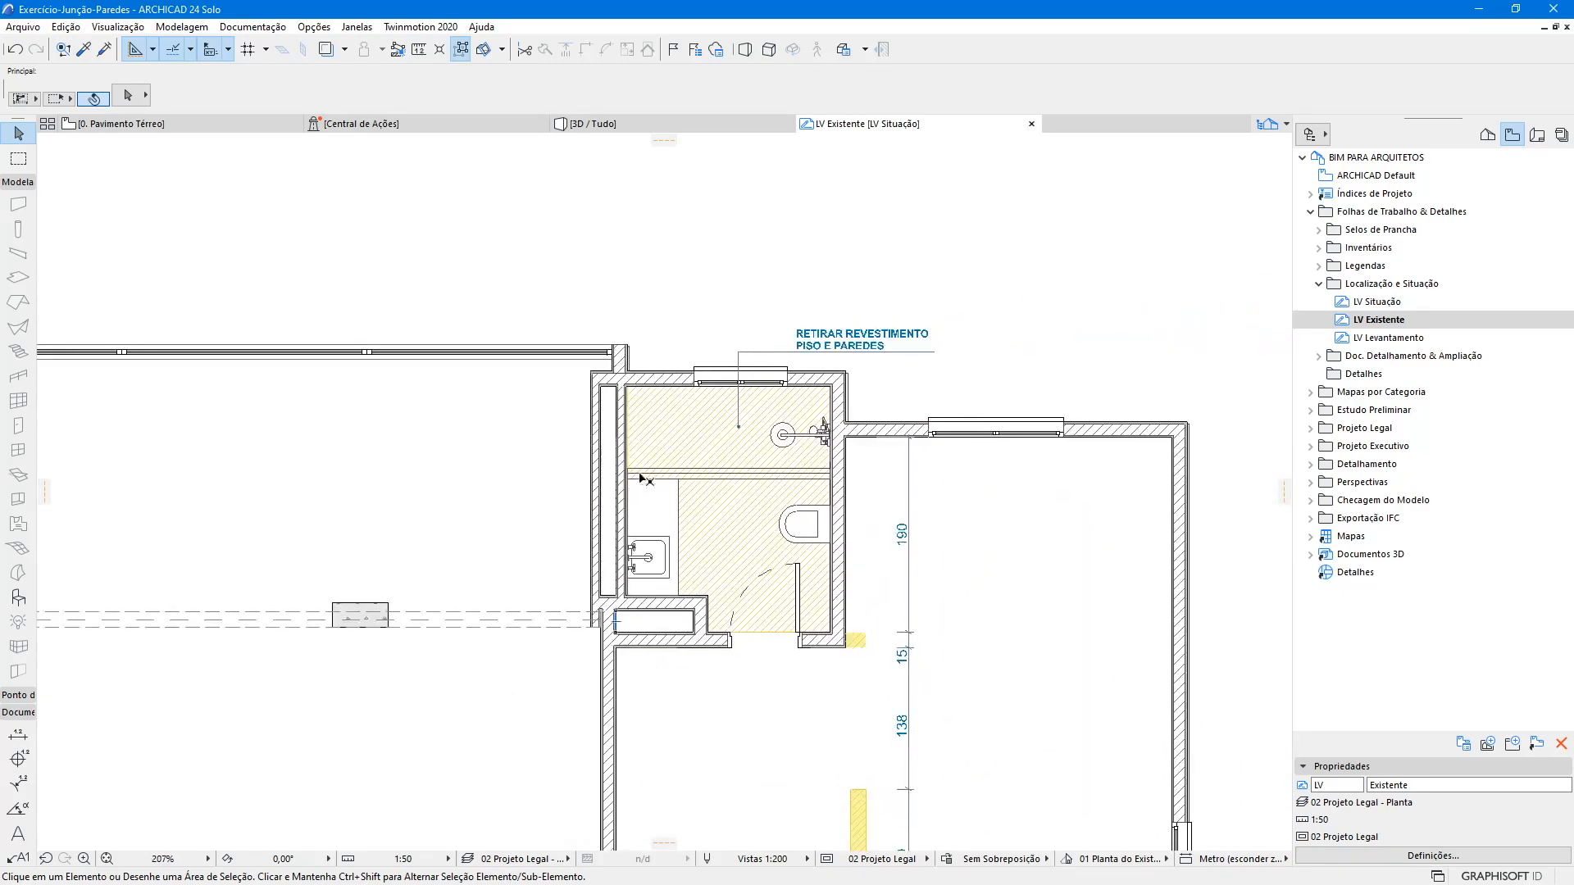
{"action": "scroll", "coordinate": [644, 456], "scroll_direction": "up", "scroll_amount": 3}
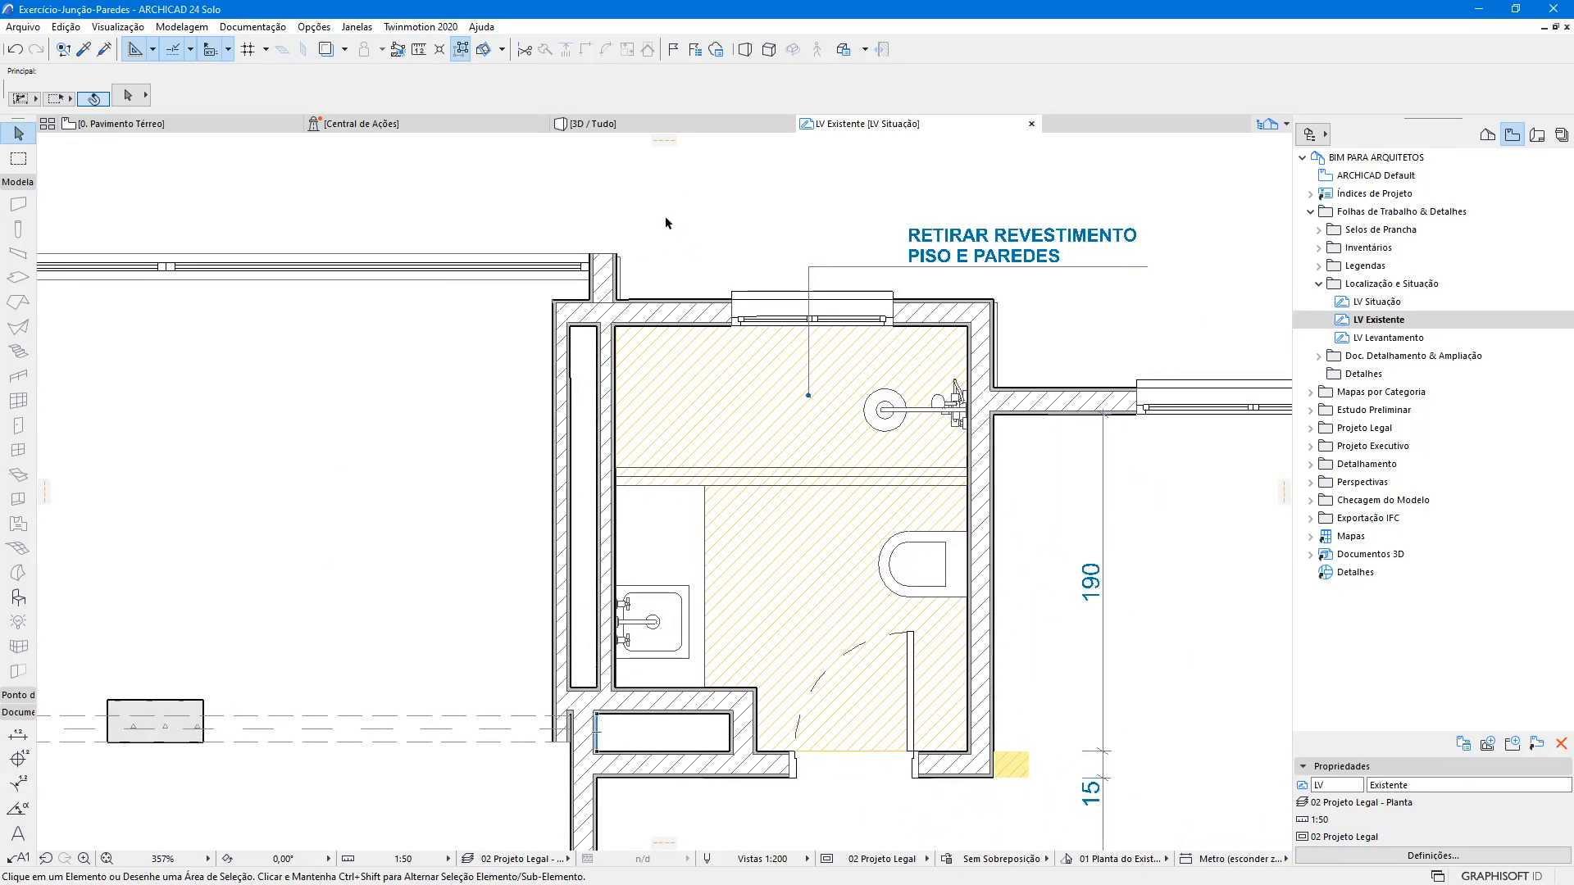
- Switch to the Pavimento Térreo plan and examine the wall junctions in the samples and around the bathroom shafts
{"action": "key", "text": "ctrl+Tab"}
{"action": "scroll", "coordinate": [440, 336], "scroll_direction": "up", "scroll_amount": 5}
{"action": "scroll", "coordinate": [440, 336], "scroll_direction": "up", "scroll_amount": 3}
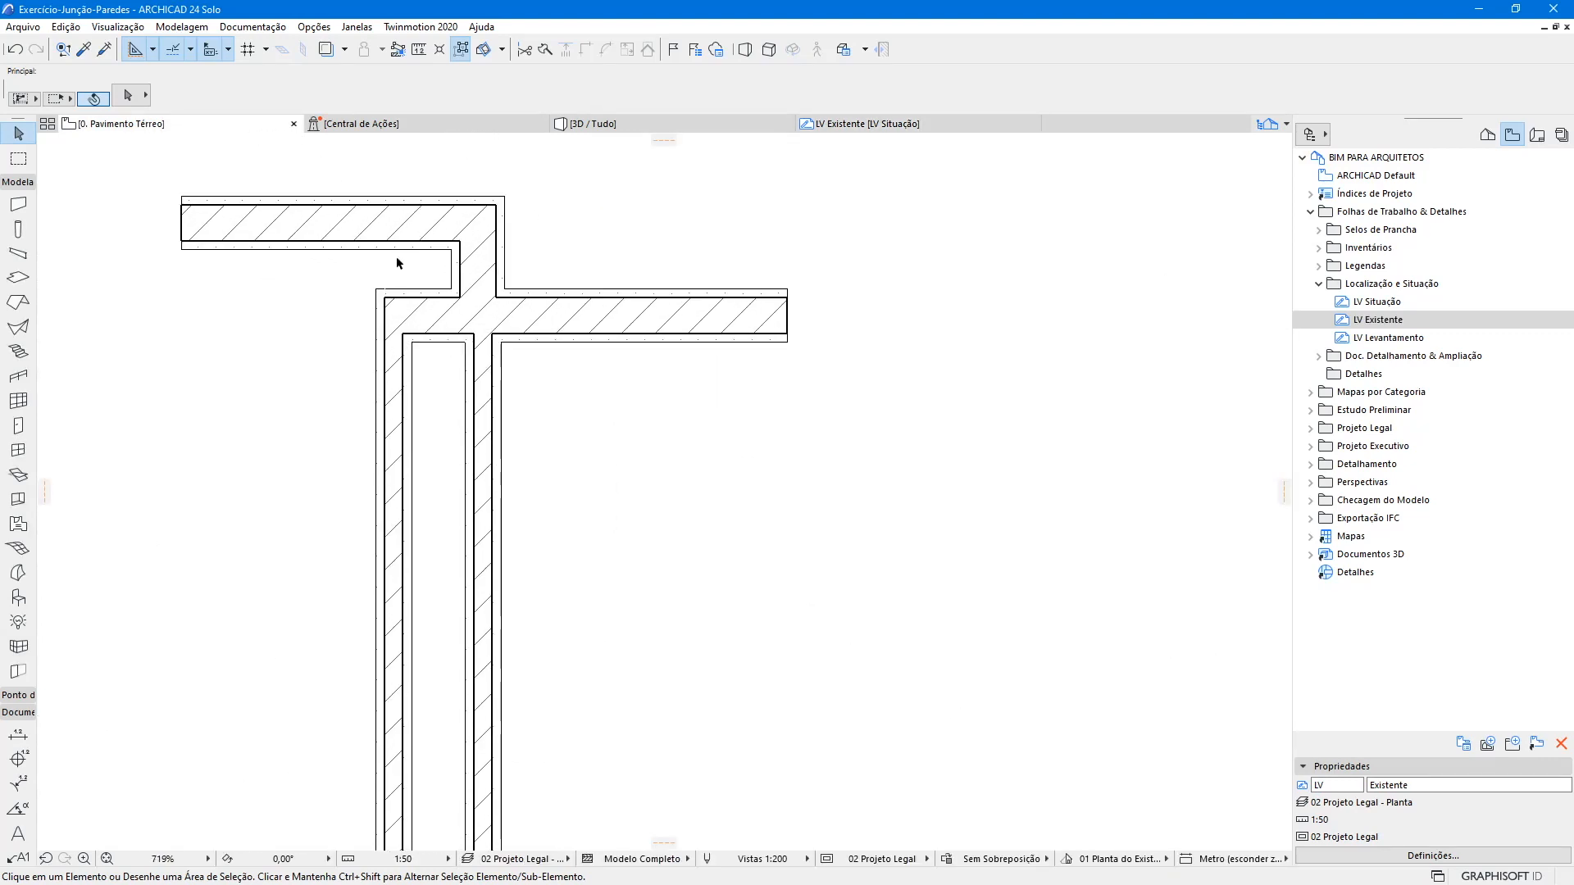
{"action": "scroll", "coordinate": [496, 295], "scroll_direction": "up", "scroll_amount": 2}
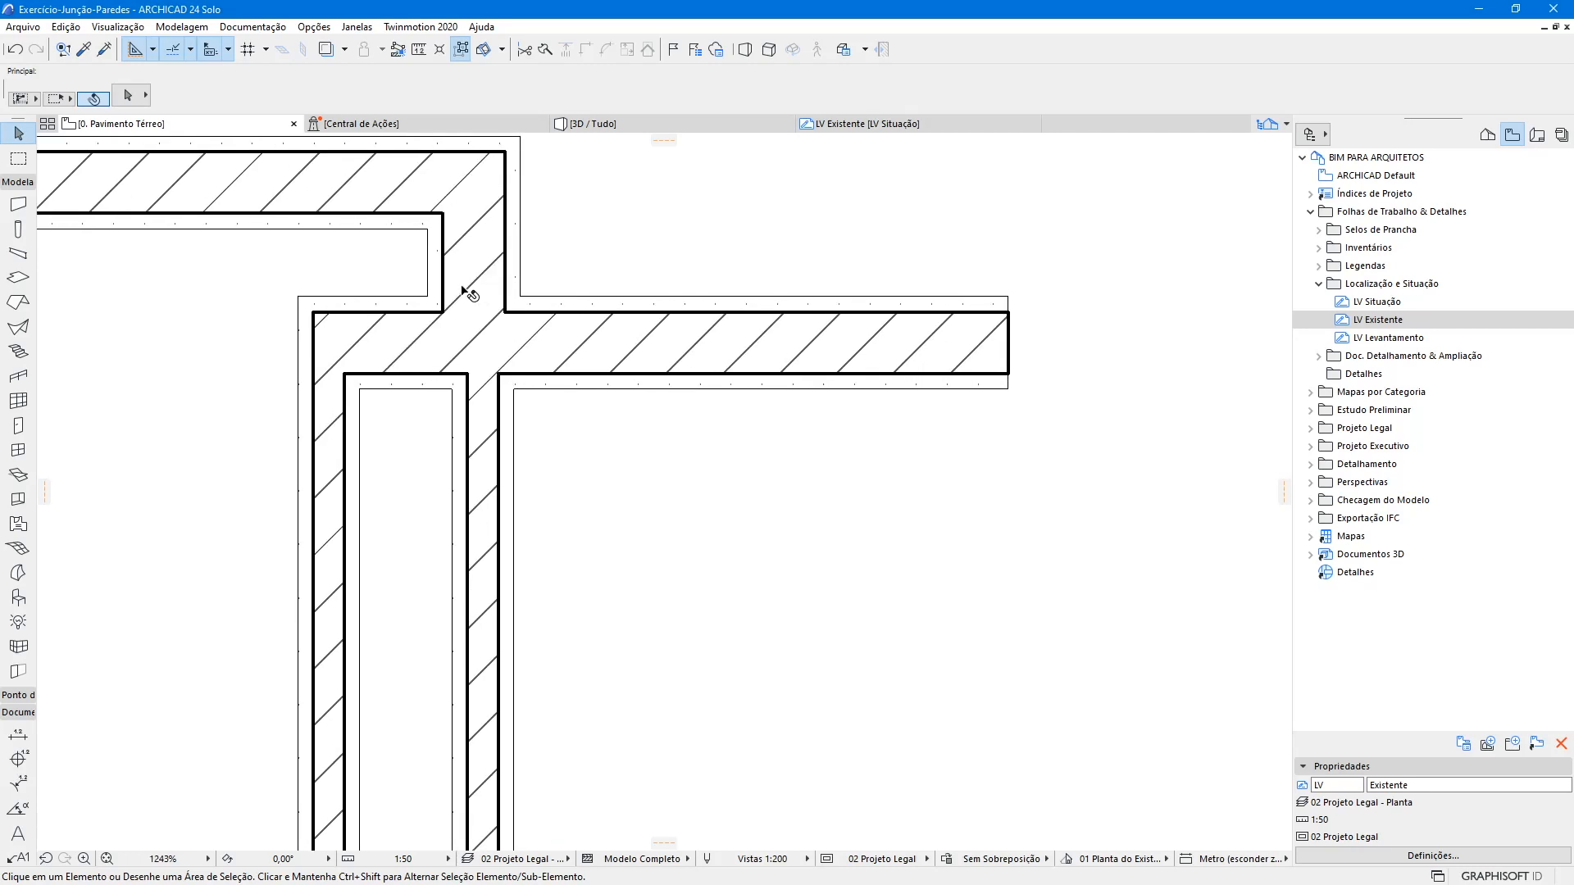
{"action": "scroll", "coordinate": [485, 299], "scroll_direction": "down", "scroll_amount": 2}
{"action": "middle_click_drag", "start_coordinate": [418, 672], "coordinate": [417, 373]}
{"action": "scroll", "coordinate": [426, 689], "scroll_direction": "up", "scroll_amount": 10}
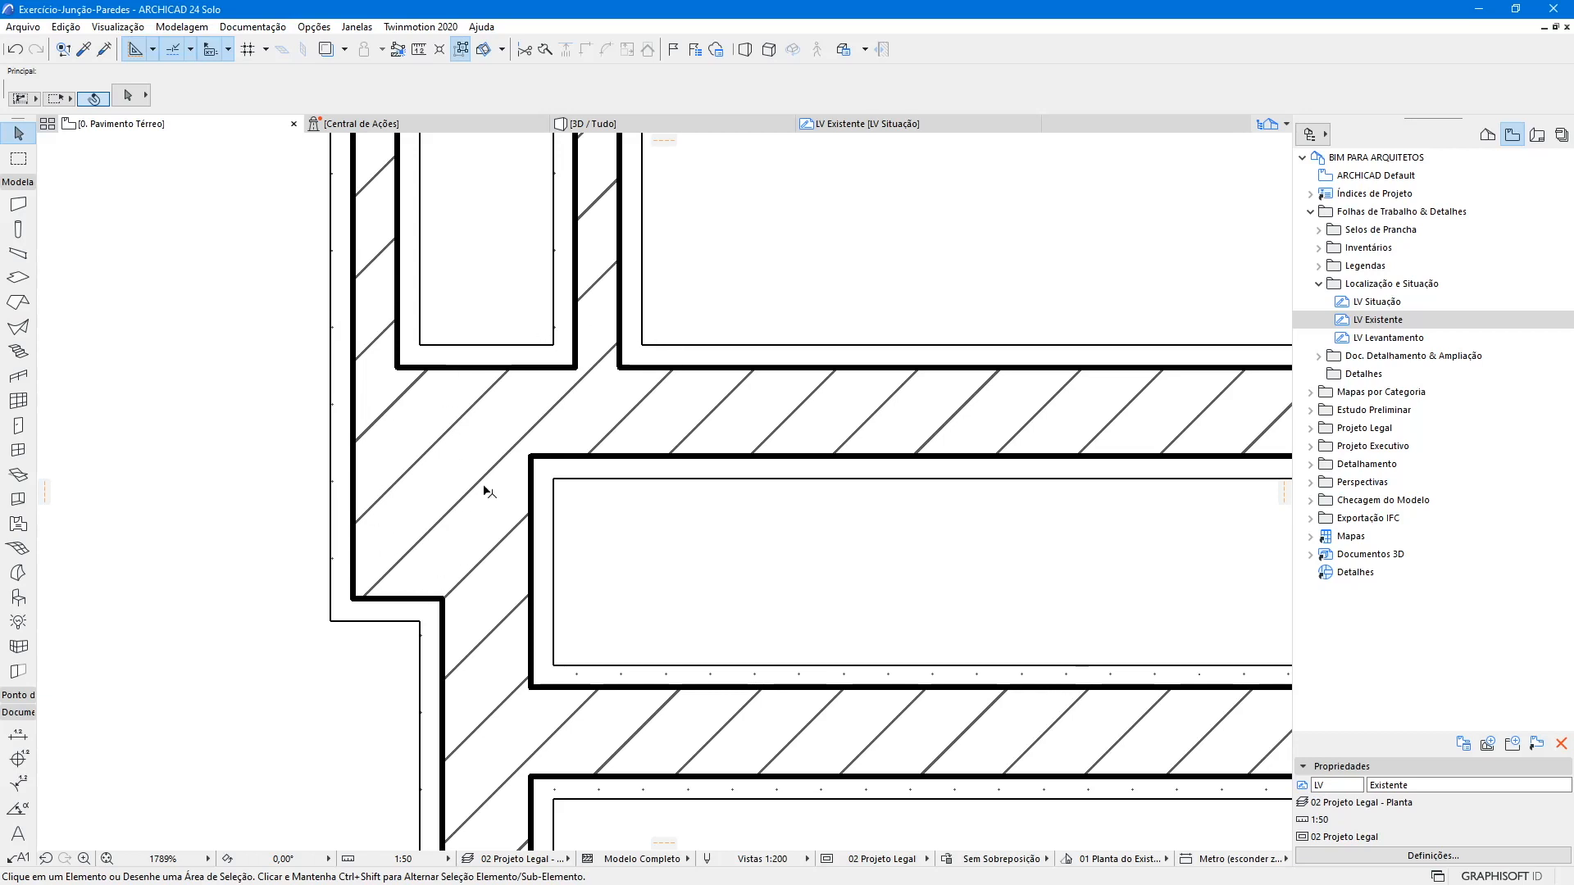
{"action": "scroll", "coordinate": [482, 392], "scroll_direction": "down", "scroll_amount": 8}
{"action": "scroll", "coordinate": [677, 446], "scroll_direction": "up", "scroll_amount": 2}
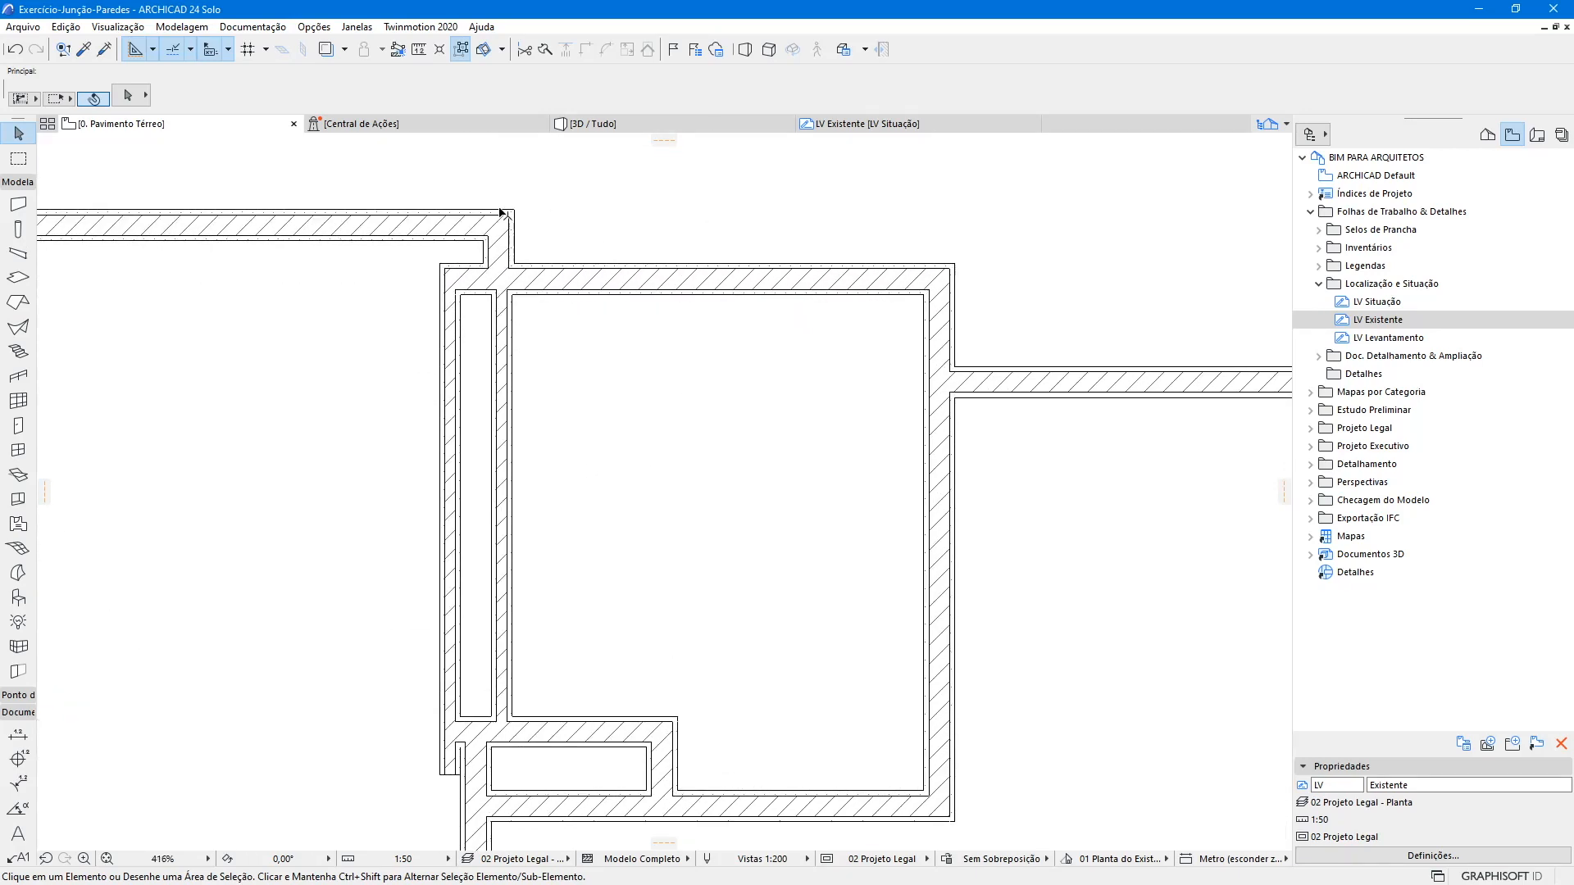
{"action": "scroll", "coordinate": [562, 637], "scroll_direction": "down", "scroll_amount": 5}
{"action": "middle_click_drag", "start_coordinate": [732, 286], "coordinate": [481, 822]}
{"action": "middle_click_drag", "start_coordinate": [514, 602], "coordinate": [474, 548]}
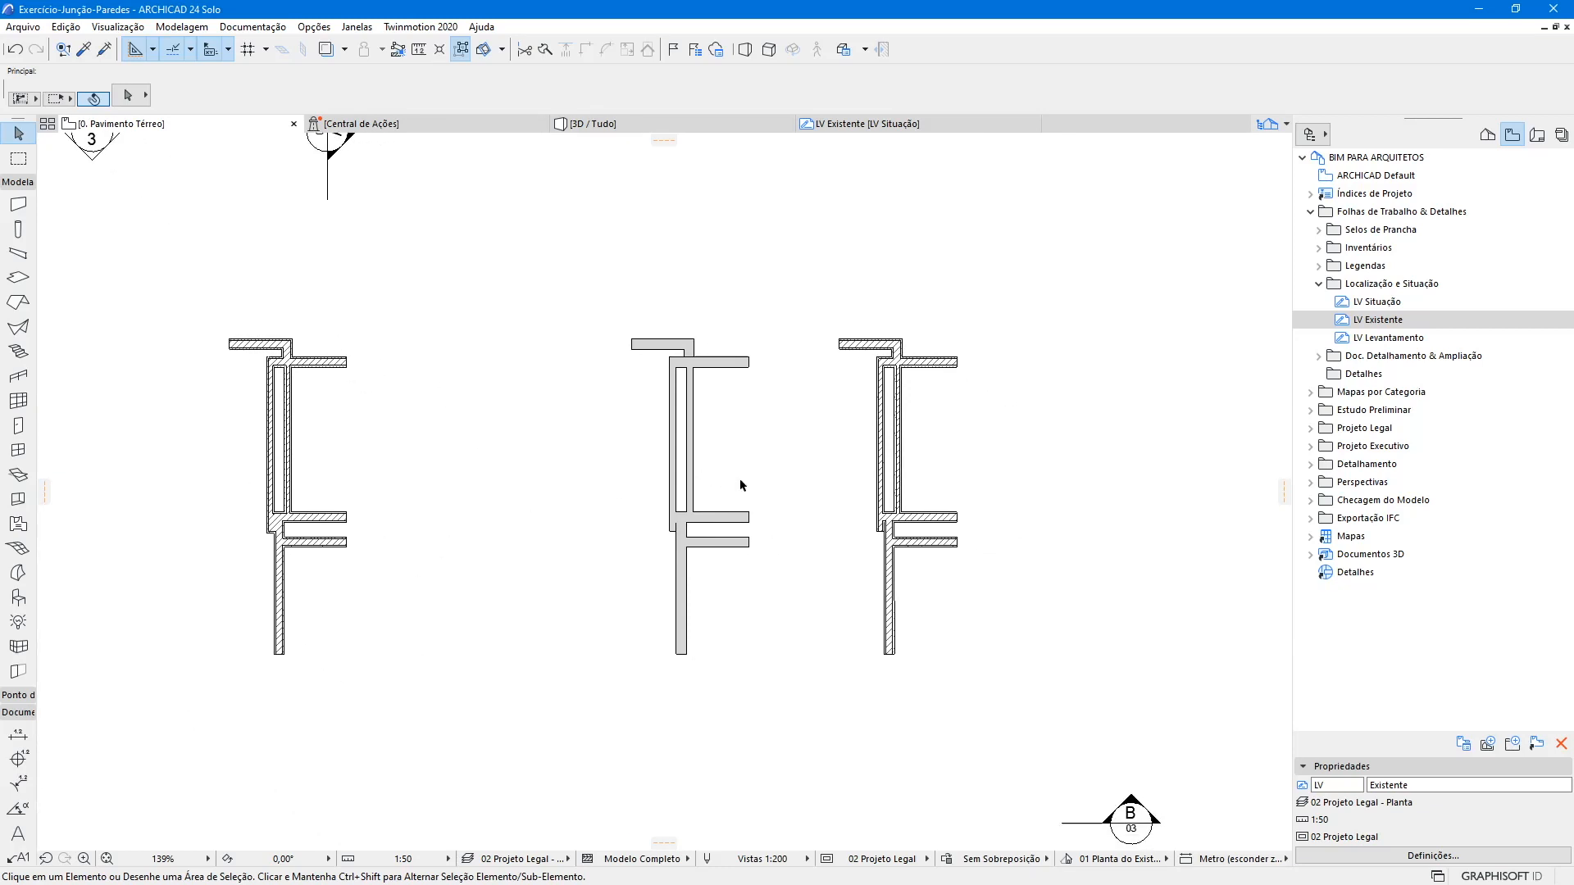
- Return to the LV Existente worksheet and examine the wall junction at the lower corner of the bathroom shafts
{"action": "left_click", "coordinate": [812, 291]}
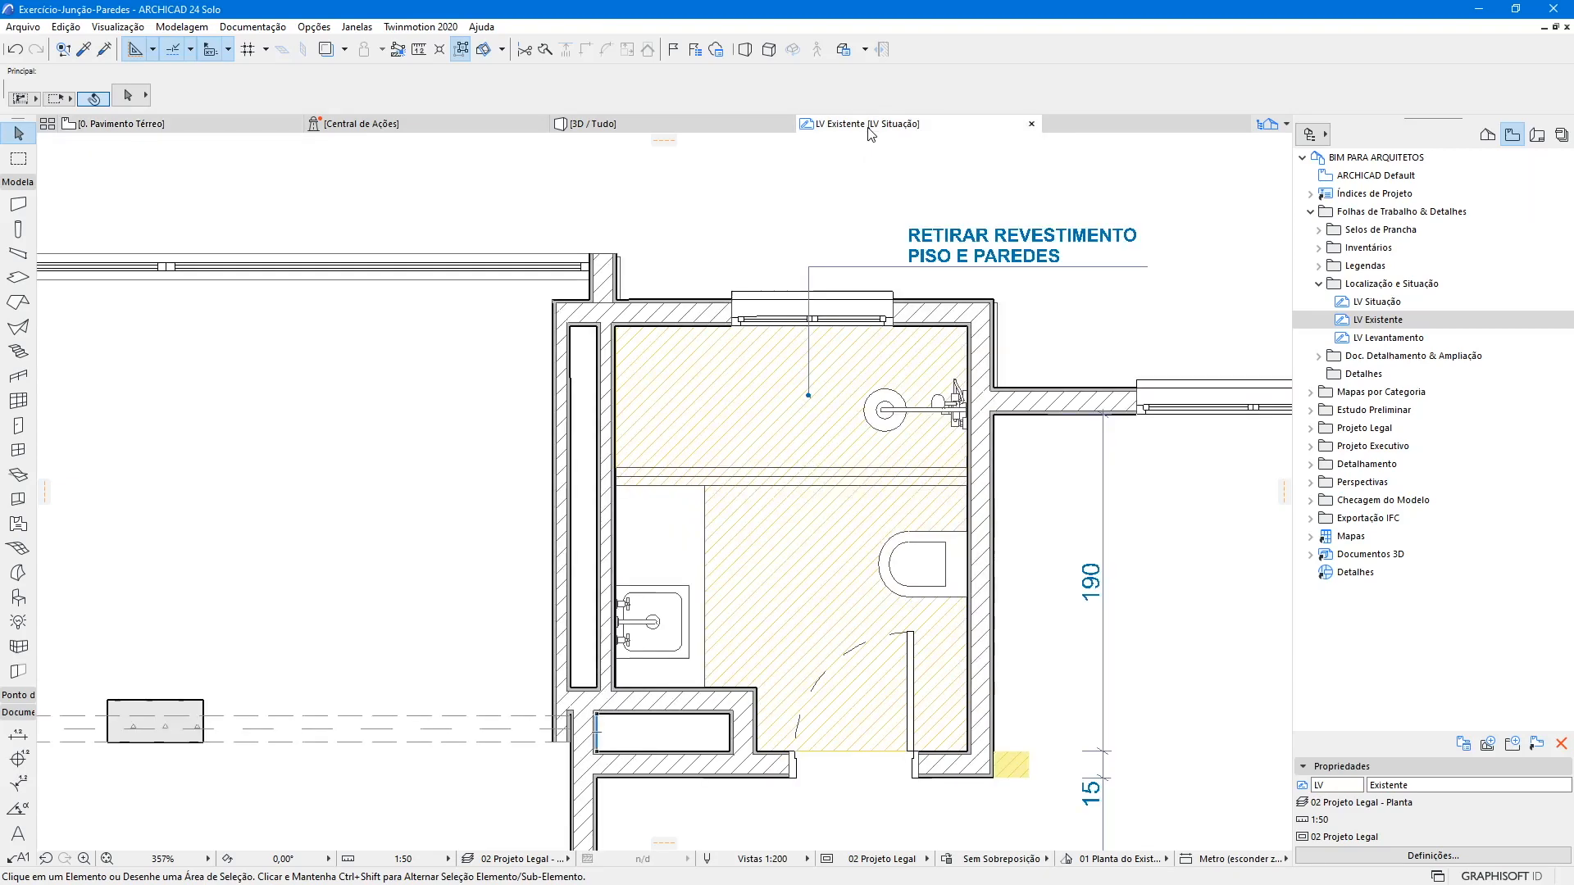
{"action": "scroll", "coordinate": [629, 757], "scroll_direction": "up", "scroll_amount": 3}
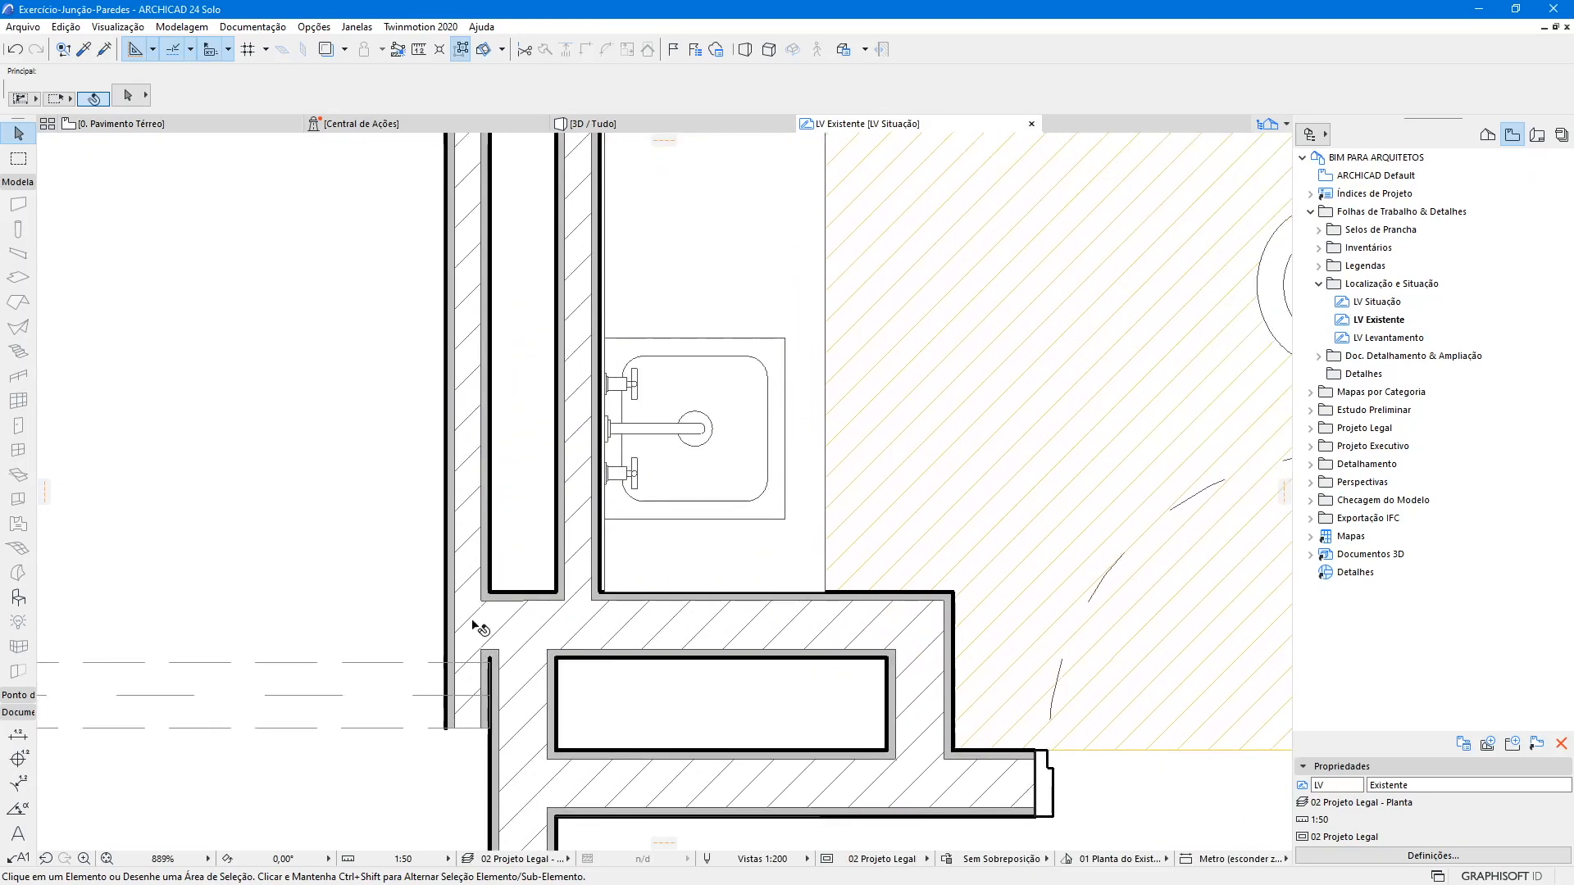
{"action": "scroll", "coordinate": [574, 649], "scroll_direction": "down", "scroll_amount": 4}
{"action": "scroll", "coordinate": [582, 604], "scroll_direction": "down", "scroll_amount": 2}
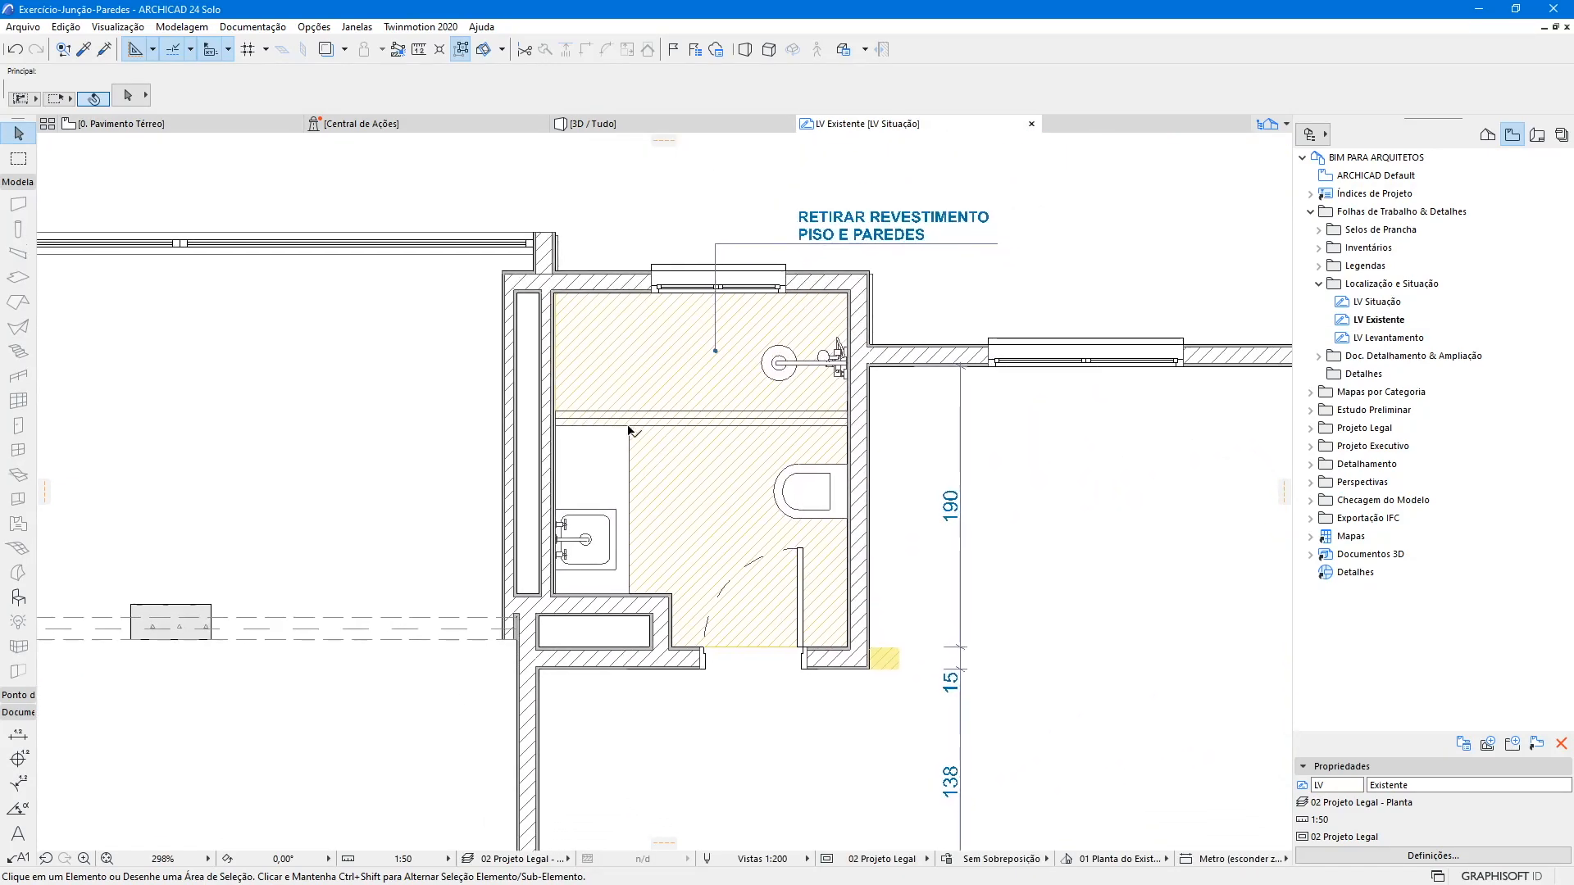
{"action": "left_click", "coordinate": [629, 426]}
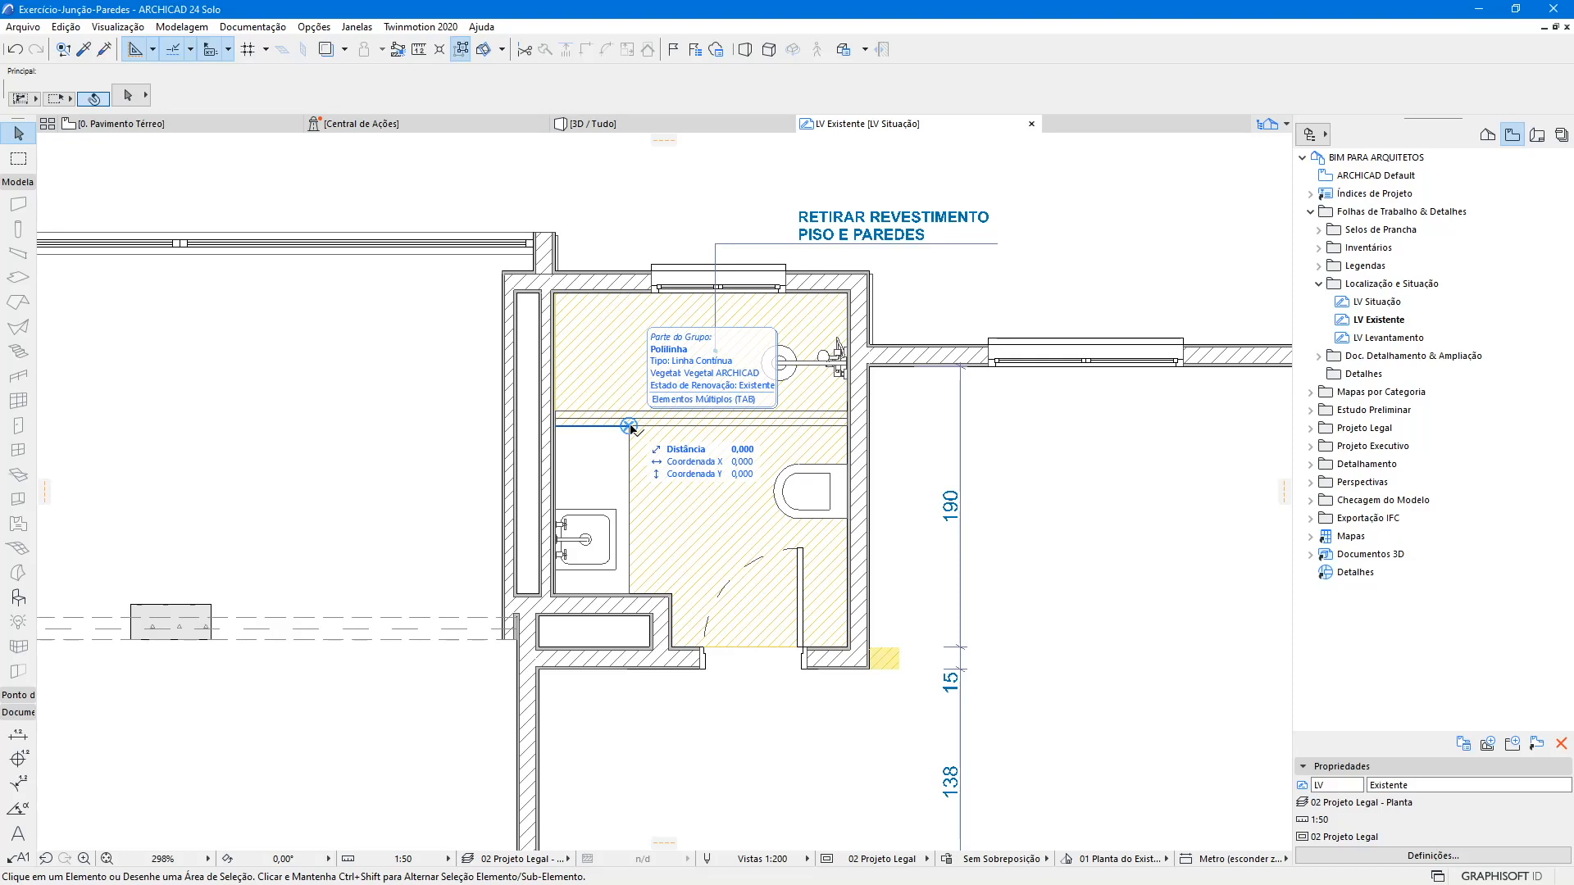
- In the Pavimento Térreo plan, inspect the composite layers of the first sample's inner vertical wall without changing them
{"action": "left_click", "coordinate": [197, 124]}
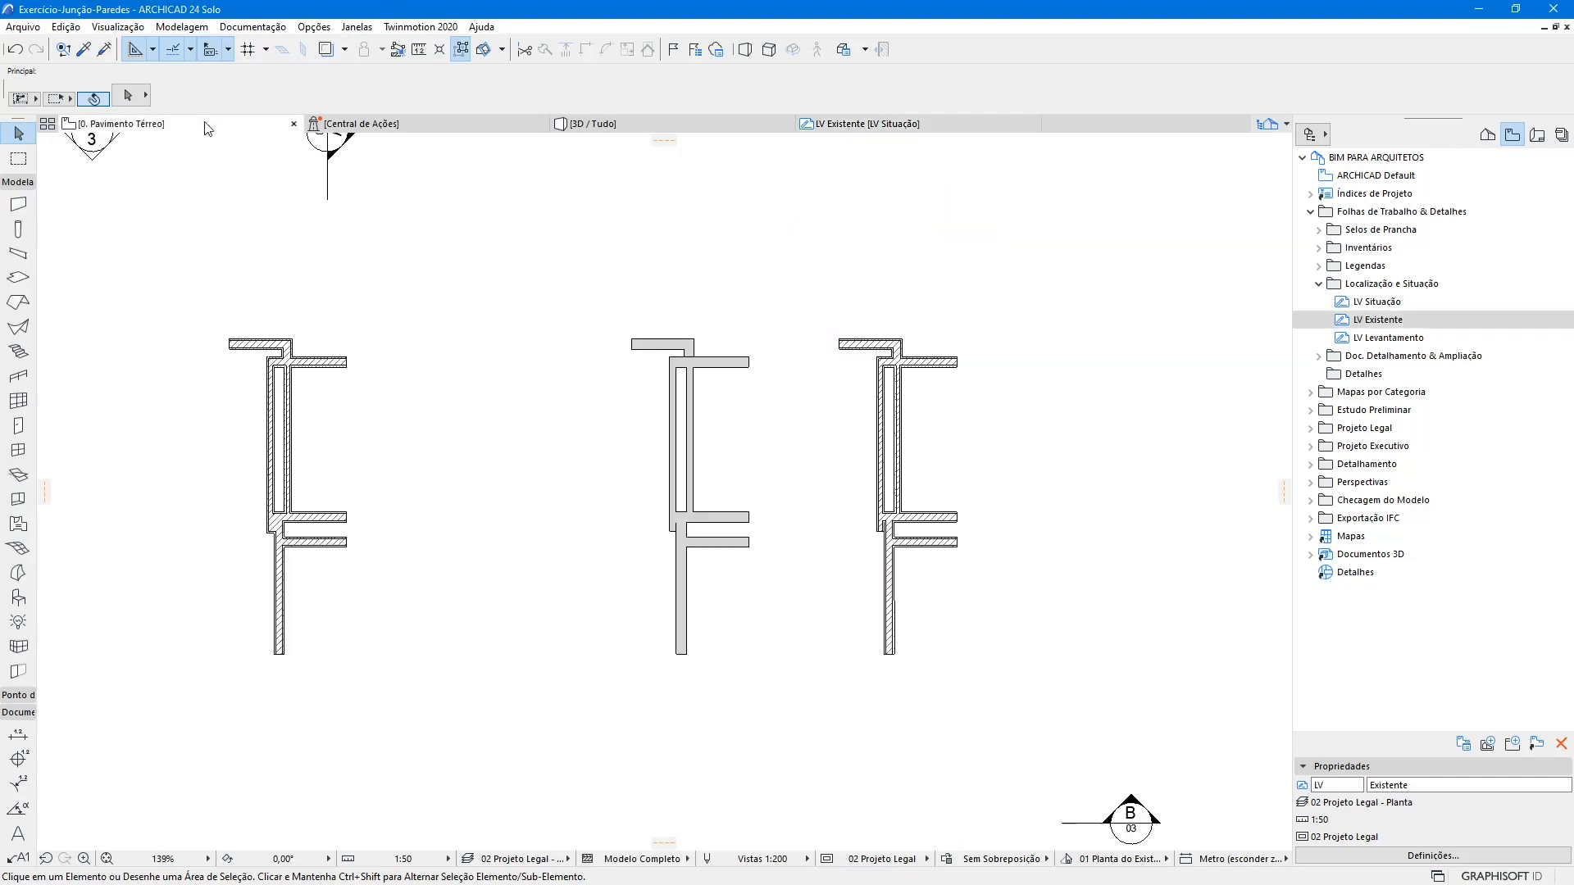
{"action": "scroll", "coordinate": [248, 459], "scroll_direction": "up", "scroll_amount": 5}
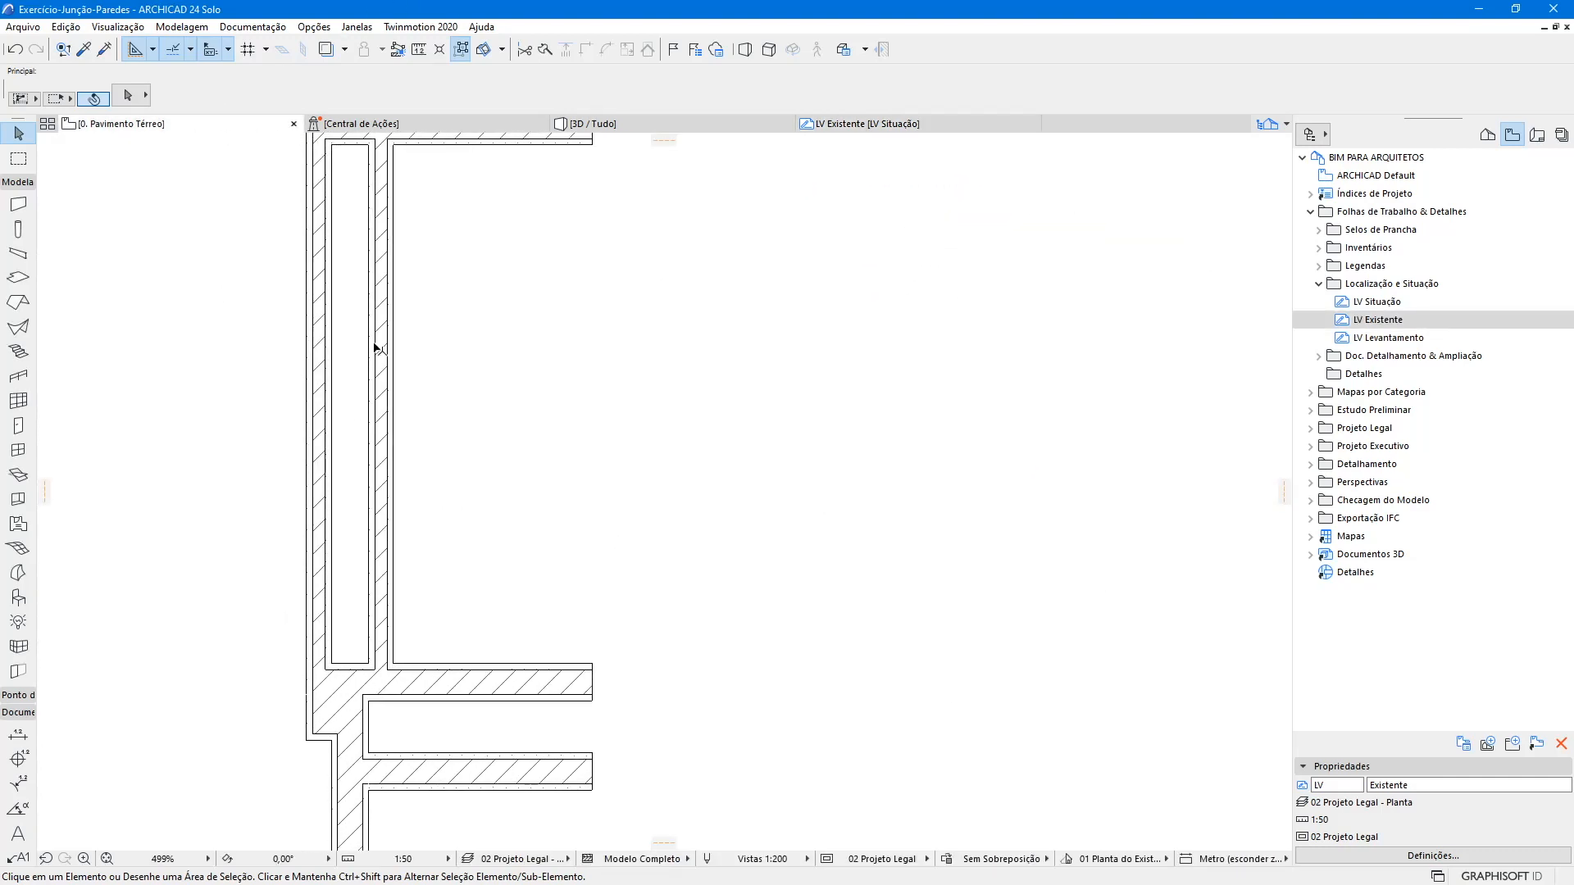
{"action": "left_click", "coordinate": [392, 370]}
{"action": "right_click", "coordinate": [379, 492]}
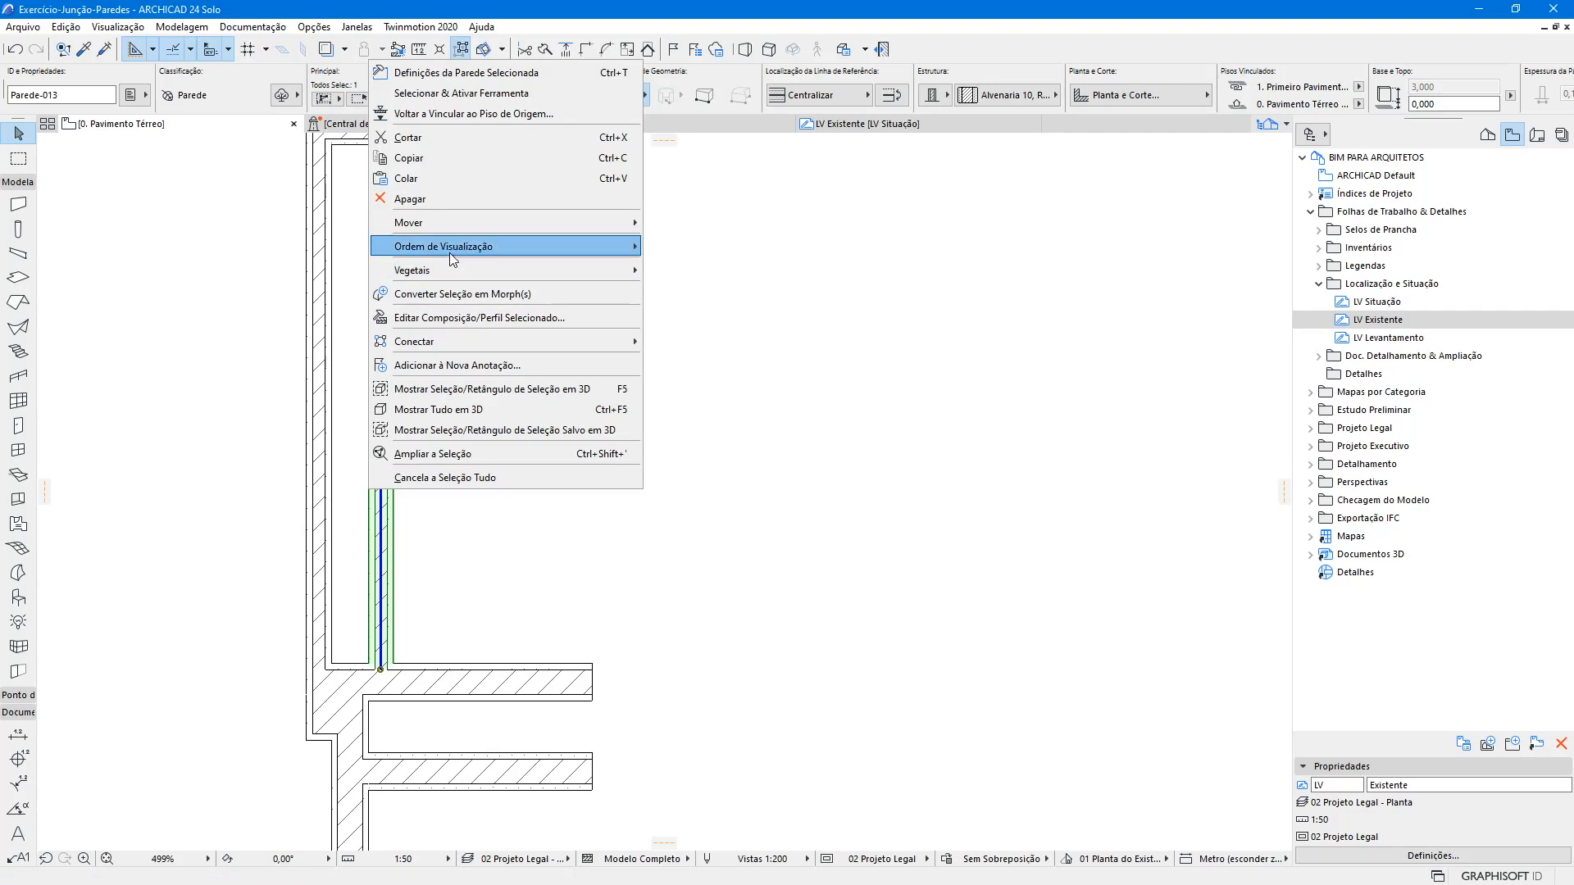
{"action": "left_click", "coordinate": [449, 318]}
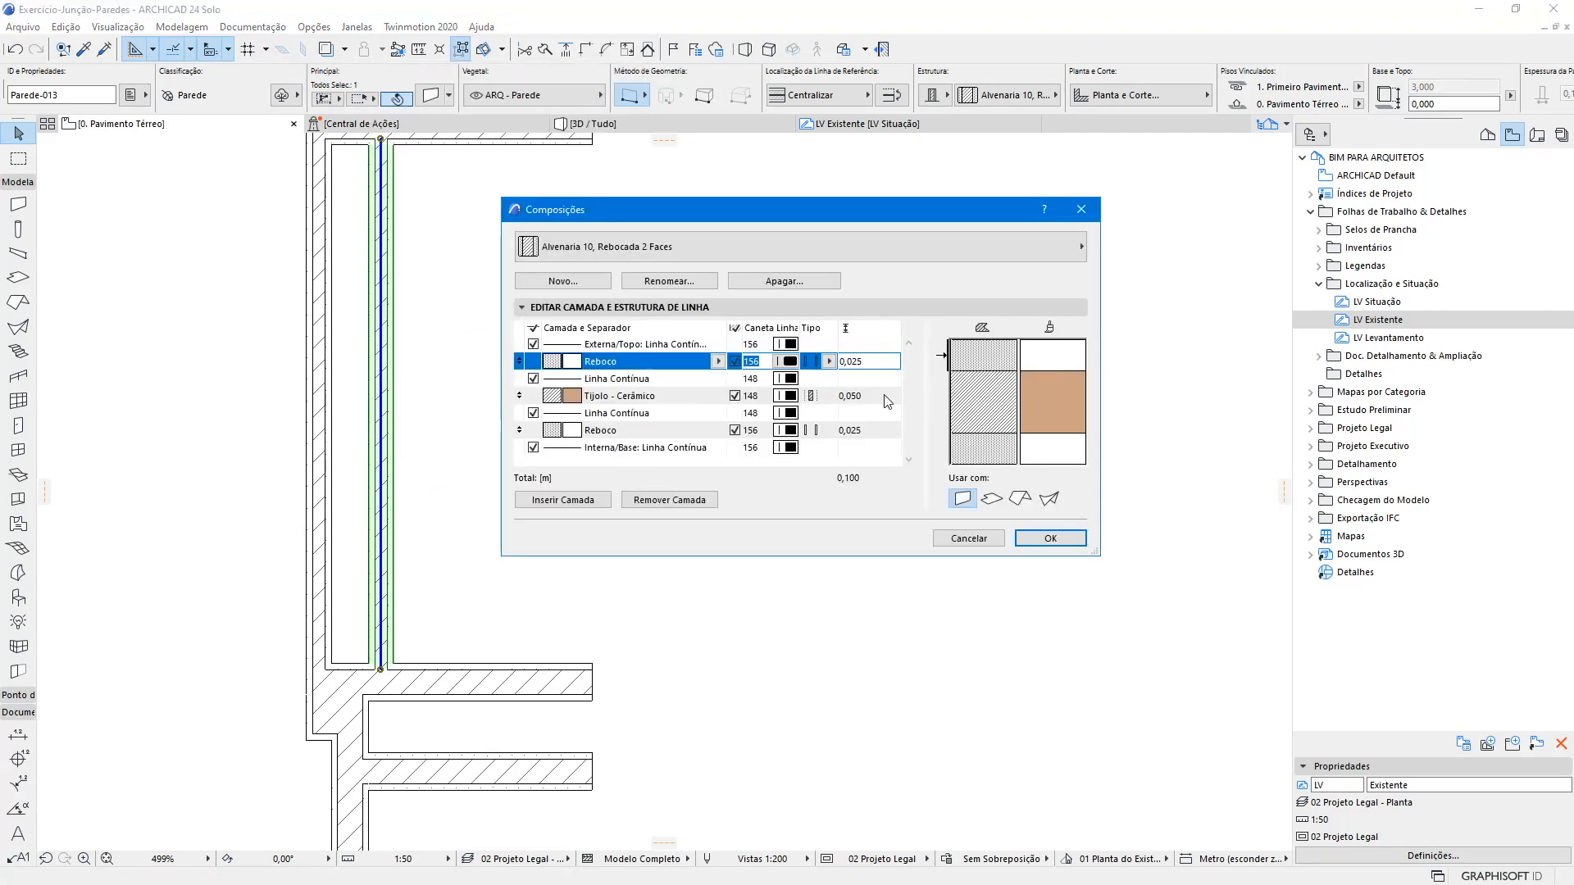
{"action": "left_click", "coordinate": [577, 396]}
{"action": "left_click", "coordinate": [586, 366]}
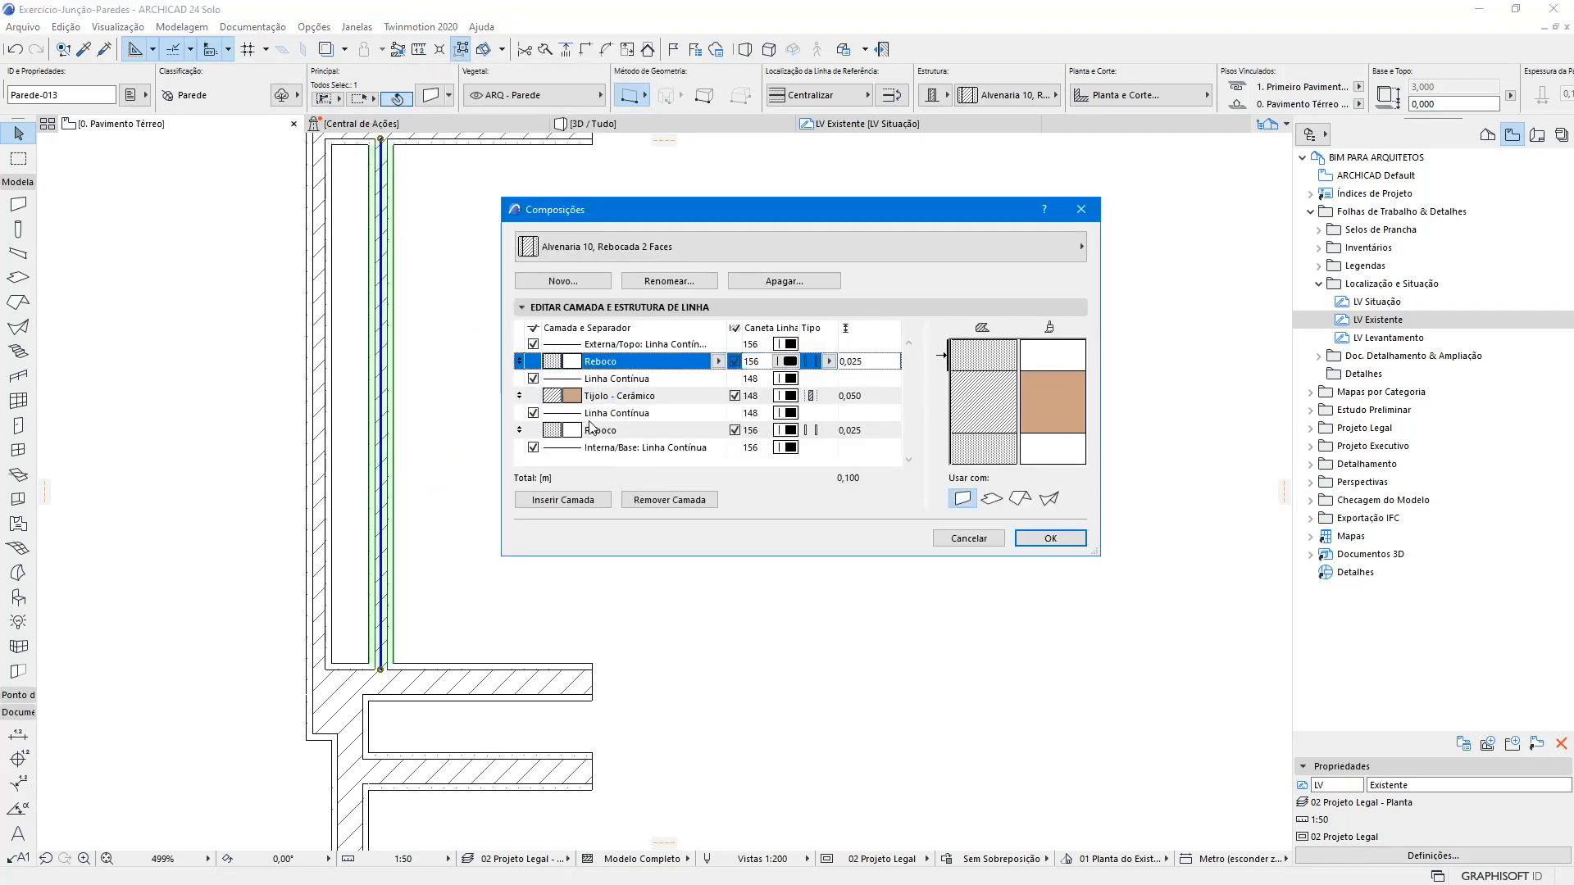
{"action": "left_click", "coordinate": [955, 537]}
- Check the structures of the first sample's lower horizontal wall and the grey sample's outer vertical wall, leaving nothing selected
{"action": "left_click", "coordinate": [506, 672]}
{"action": "scroll", "coordinate": [452, 504], "scroll_direction": "down", "scroll_amount": 4}
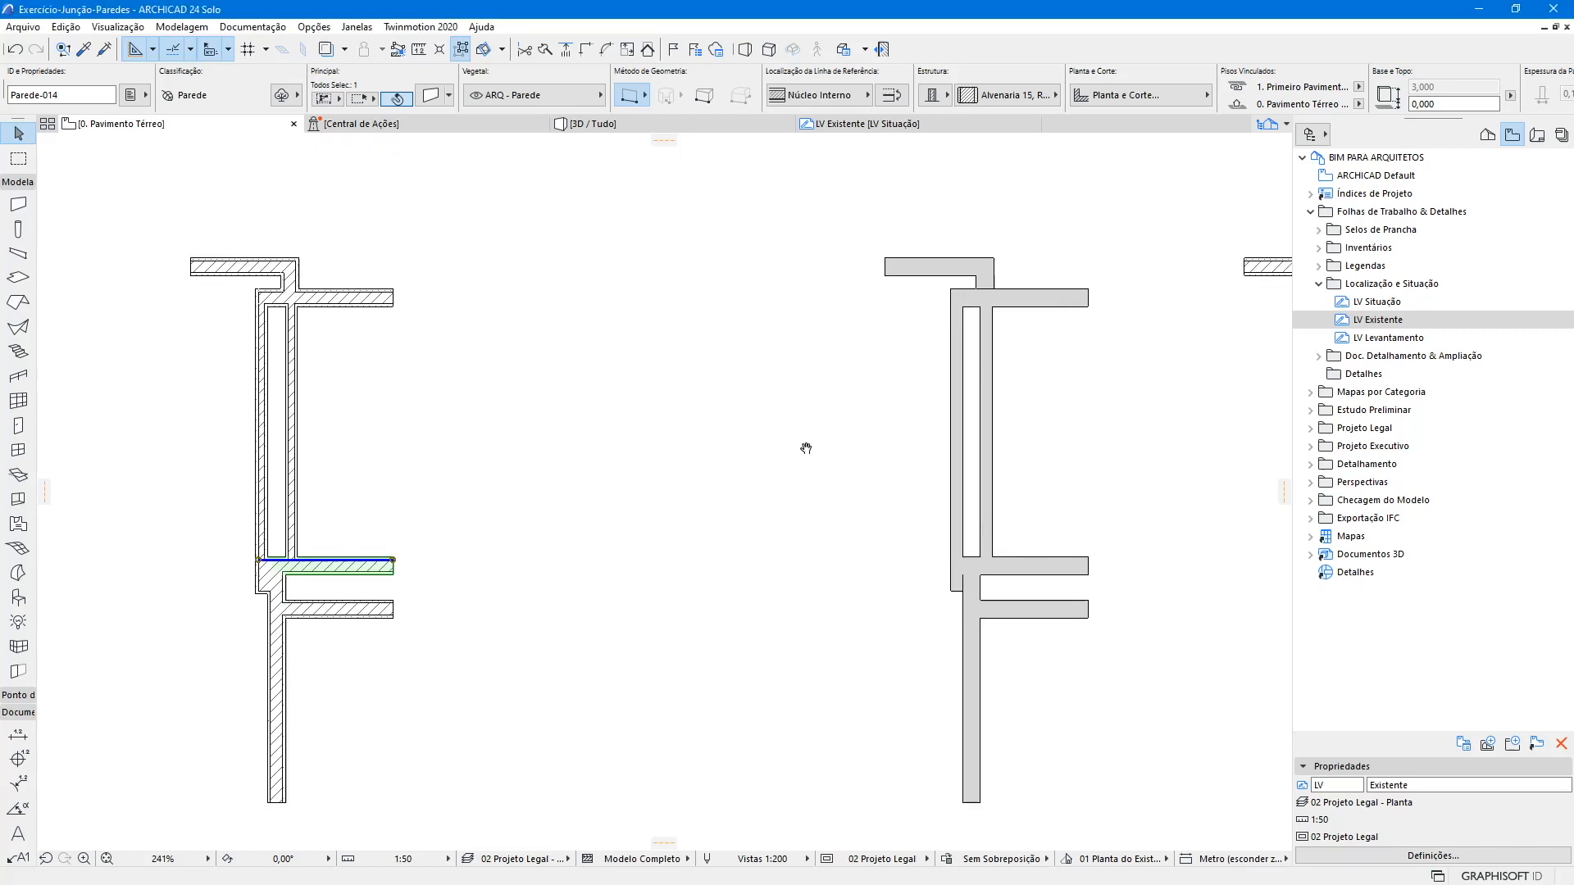
{"action": "left_click", "coordinate": [947, 373]}
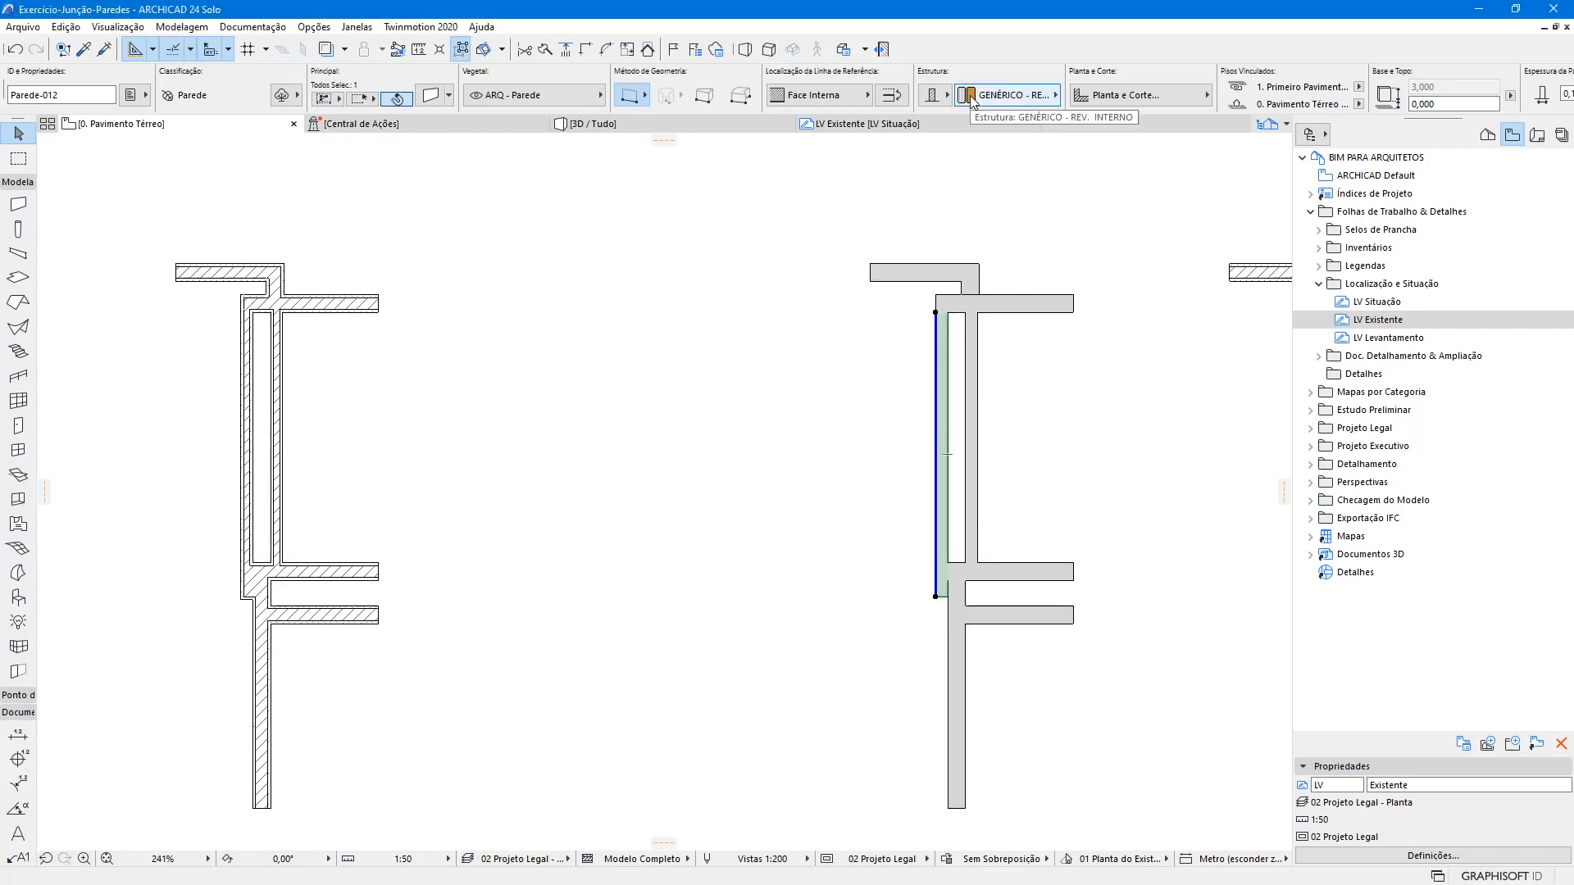
{"action": "left_click", "coordinate": [440, 405]}
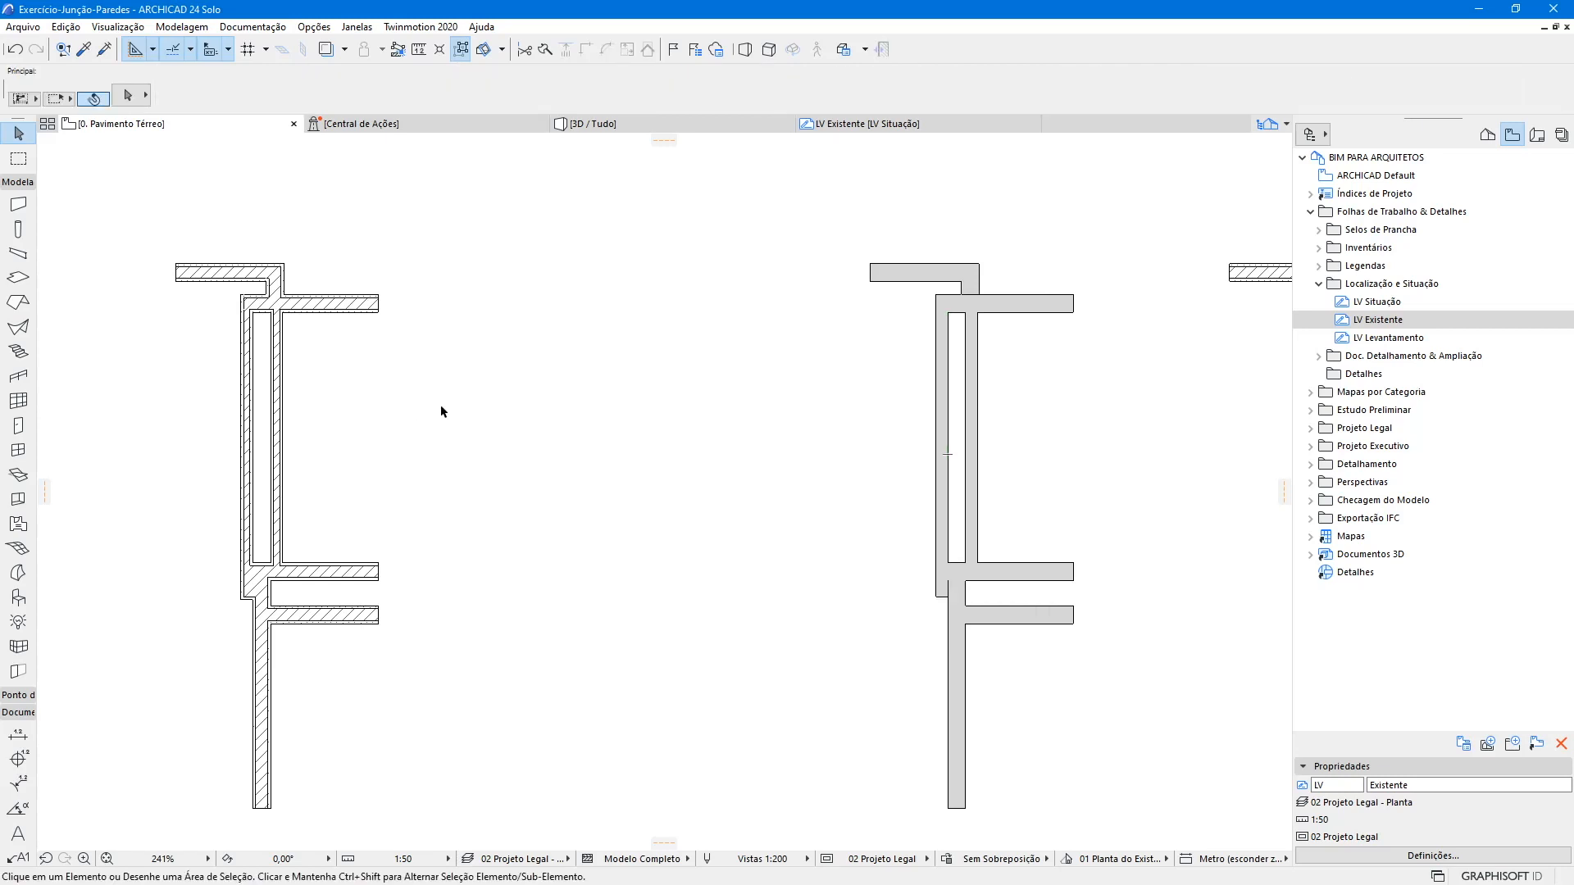
{"action": "mouse_move", "coordinate": [343, 622]}
{"action": "mouse_move", "coordinate": [270, 653]}
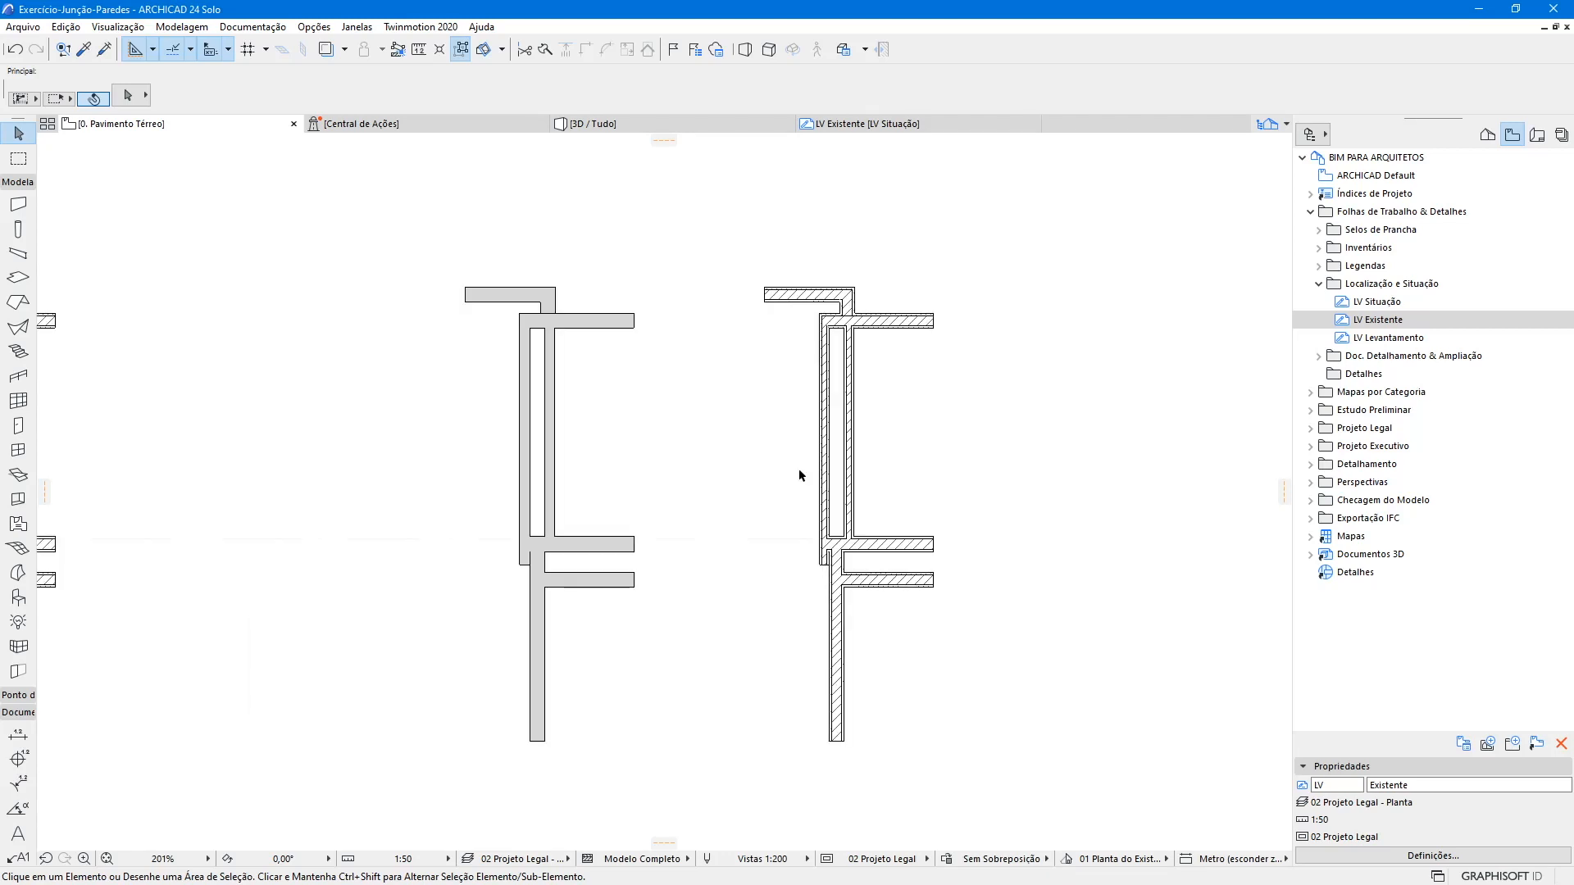
- Examine the lower wall junction of the third sample and compare the samples with the full floor plan
{"action": "scroll", "coordinate": [877, 548], "scroll_direction": "up", "scroll_amount": 3}
{"action": "scroll", "coordinate": [878, 553], "scroll_direction": "up", "scroll_amount": 3}
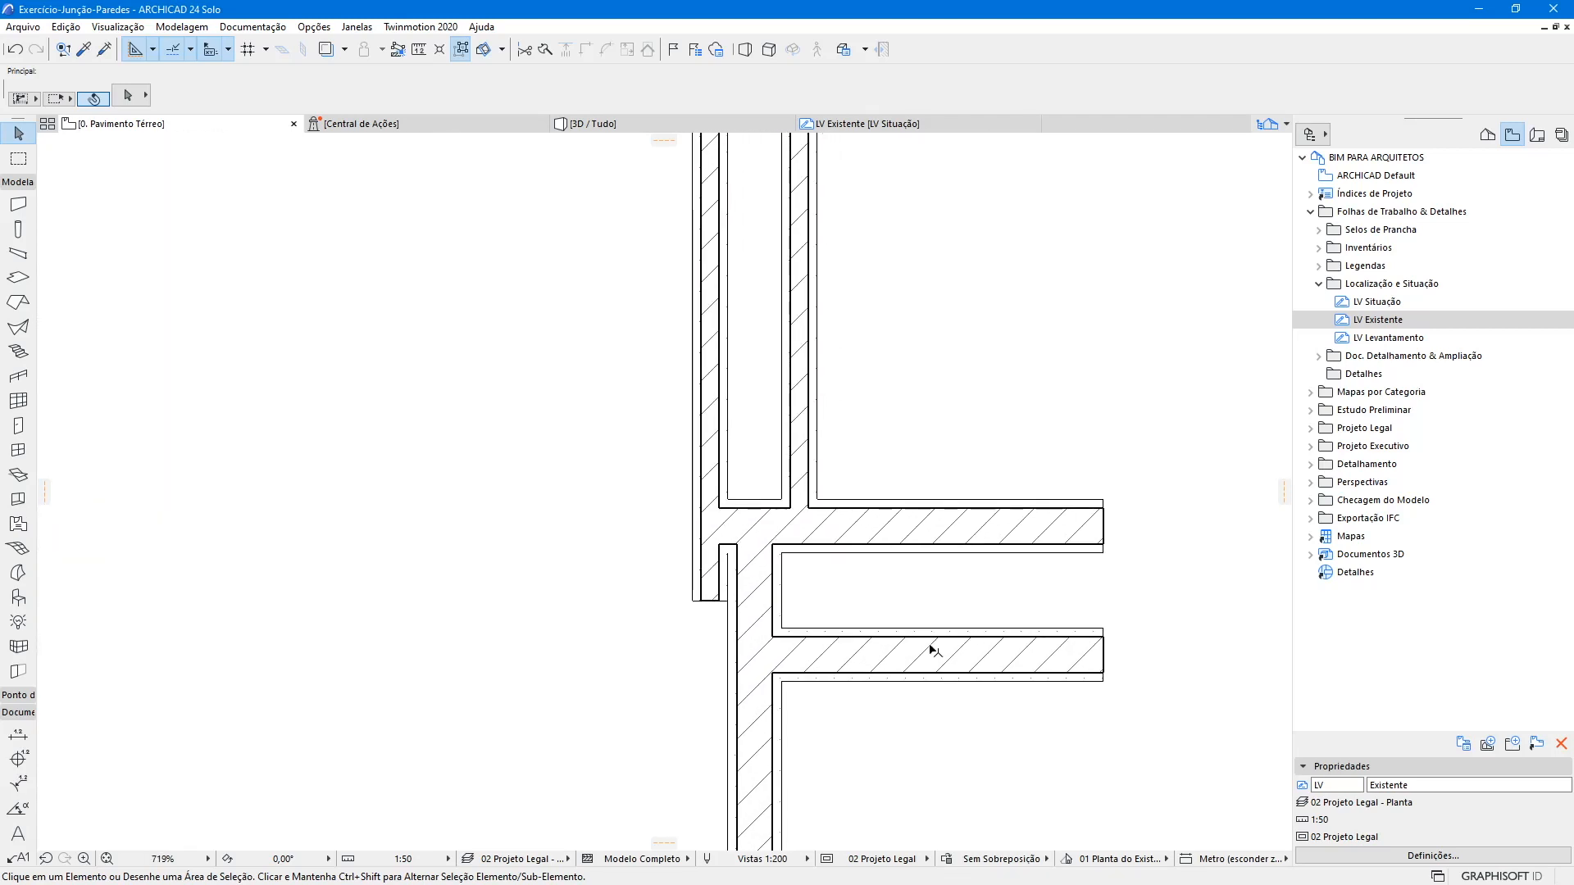
{"action": "left_click", "coordinate": [721, 386]}
{"action": "left_click", "coordinate": [748, 708]}
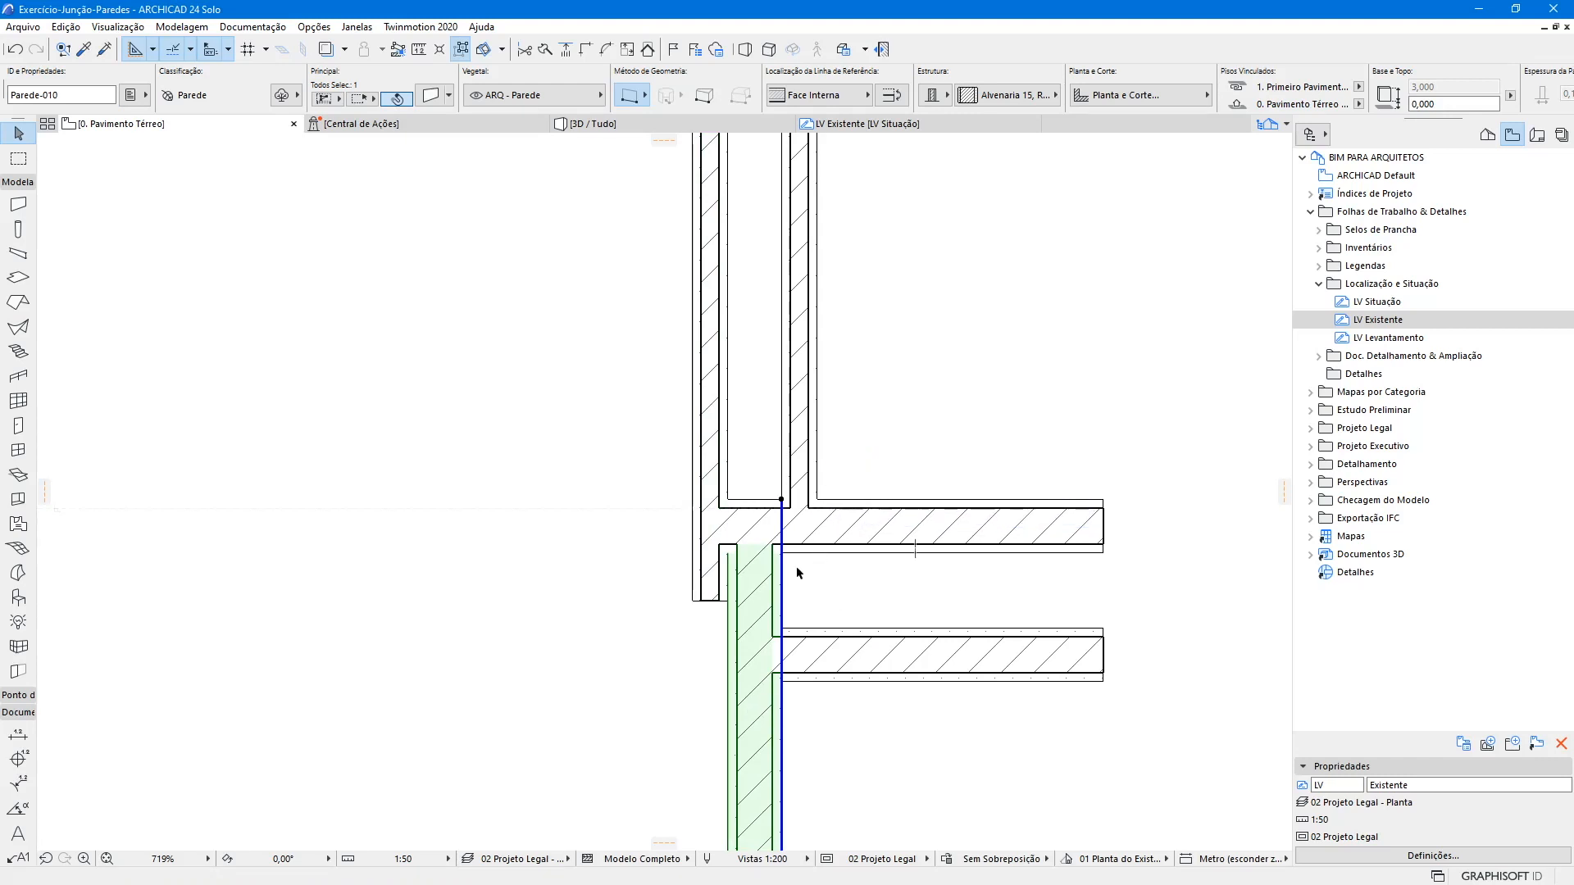
{"action": "scroll", "coordinate": [808, 529], "scroll_direction": "down", "scroll_amount": 3}
{"action": "scroll", "coordinate": [820, 525], "scroll_direction": "down", "scroll_amount": 5}
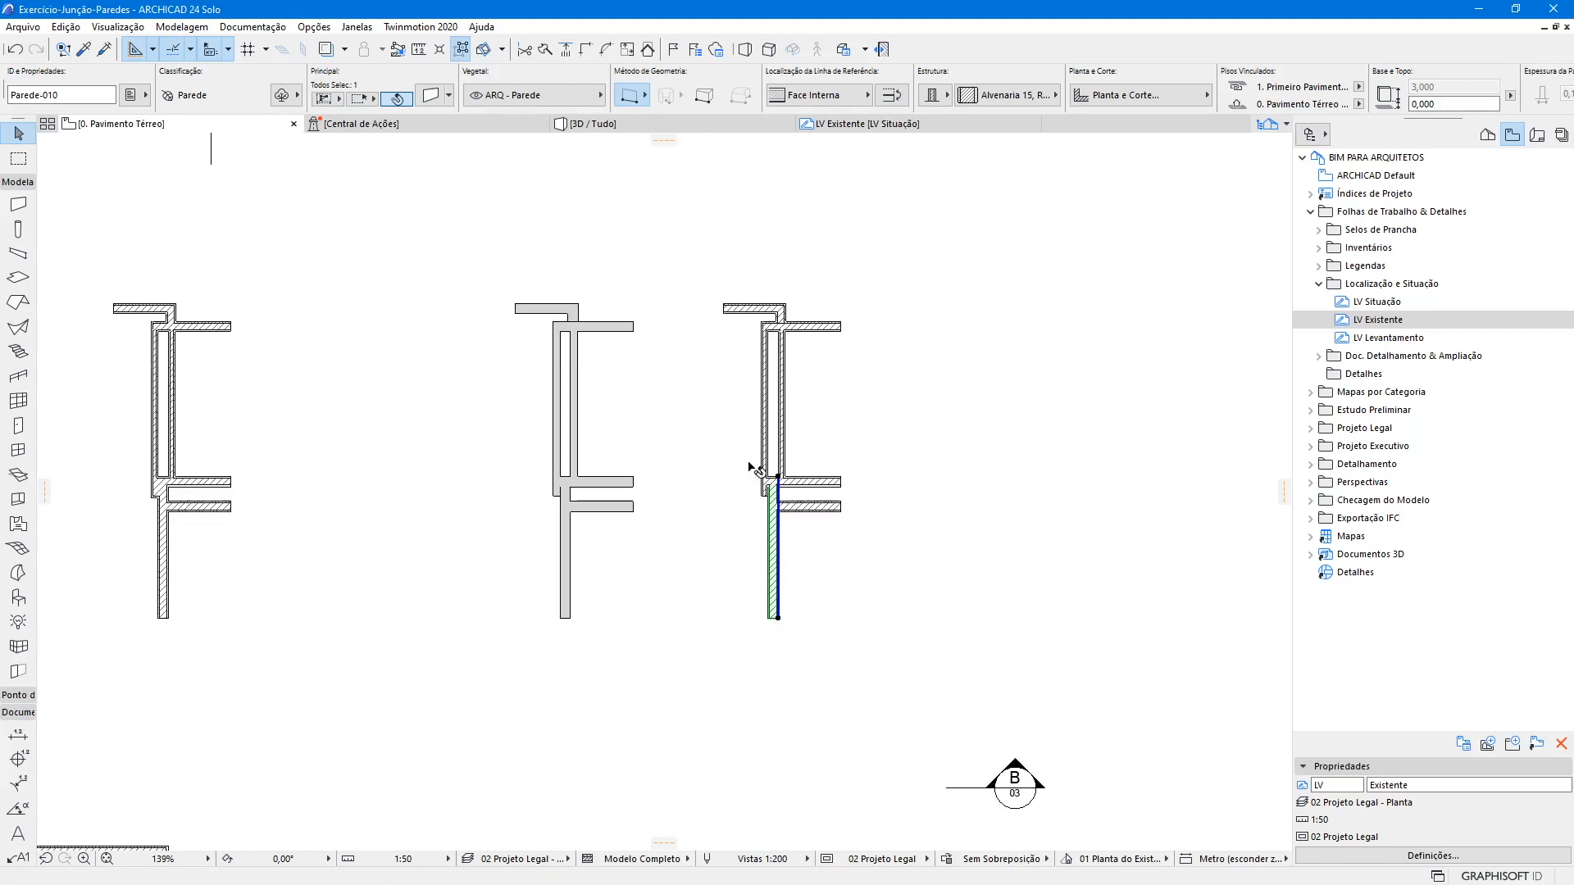
{"action": "left_click", "coordinate": [710, 559]}
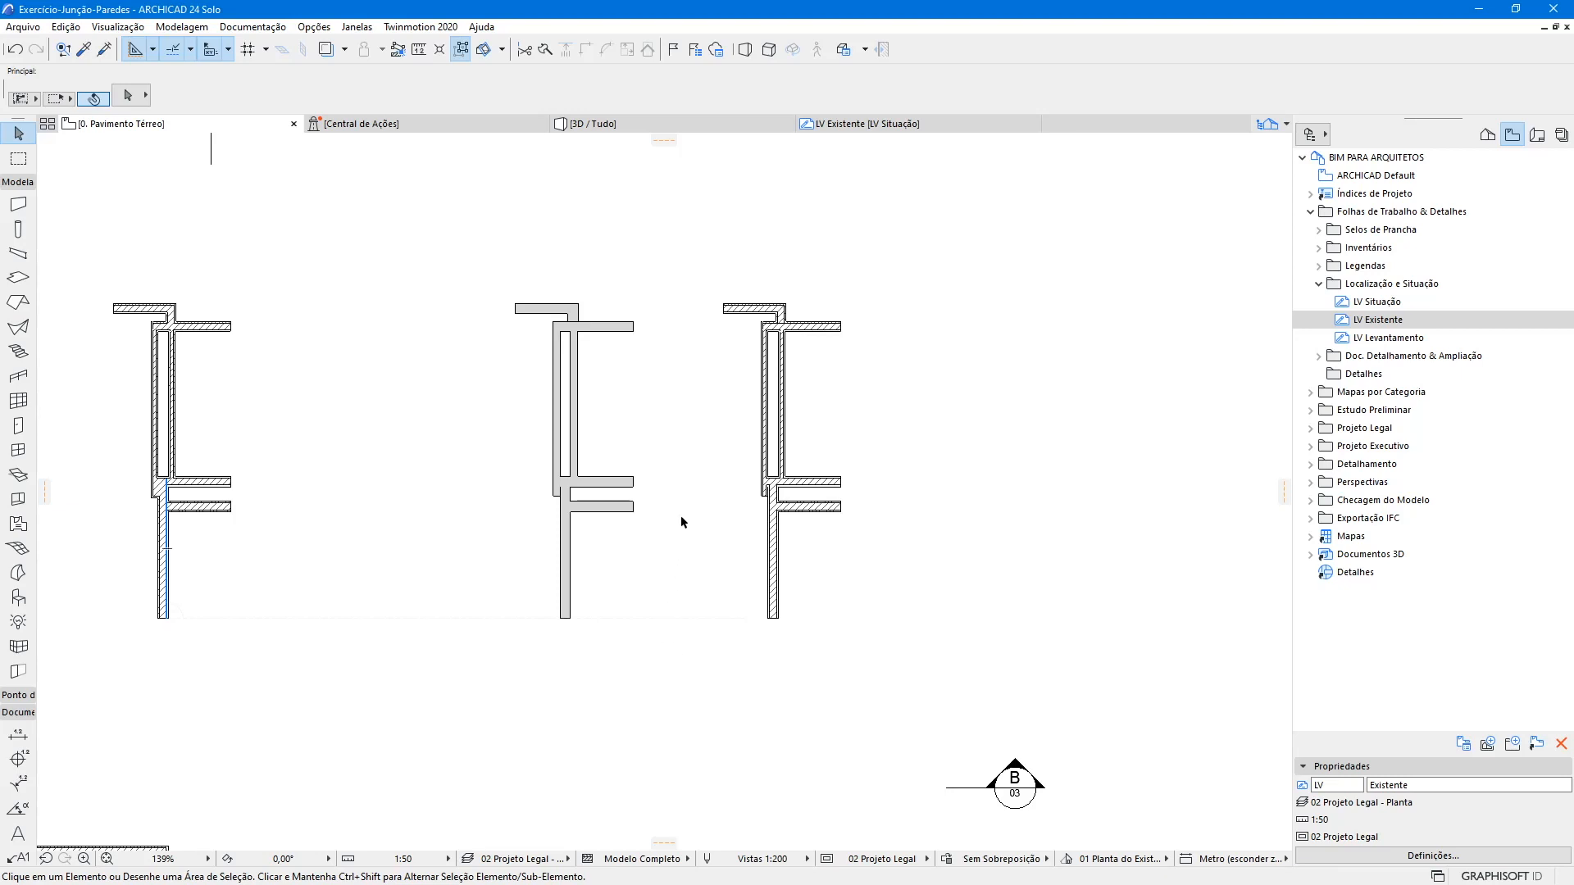
{"action": "scroll", "coordinate": [679, 531], "scroll_direction": "down", "scroll_amount": 3}
{"action": "scroll", "coordinate": [288, 672], "scroll_direction": "up", "scroll_amount": 5}
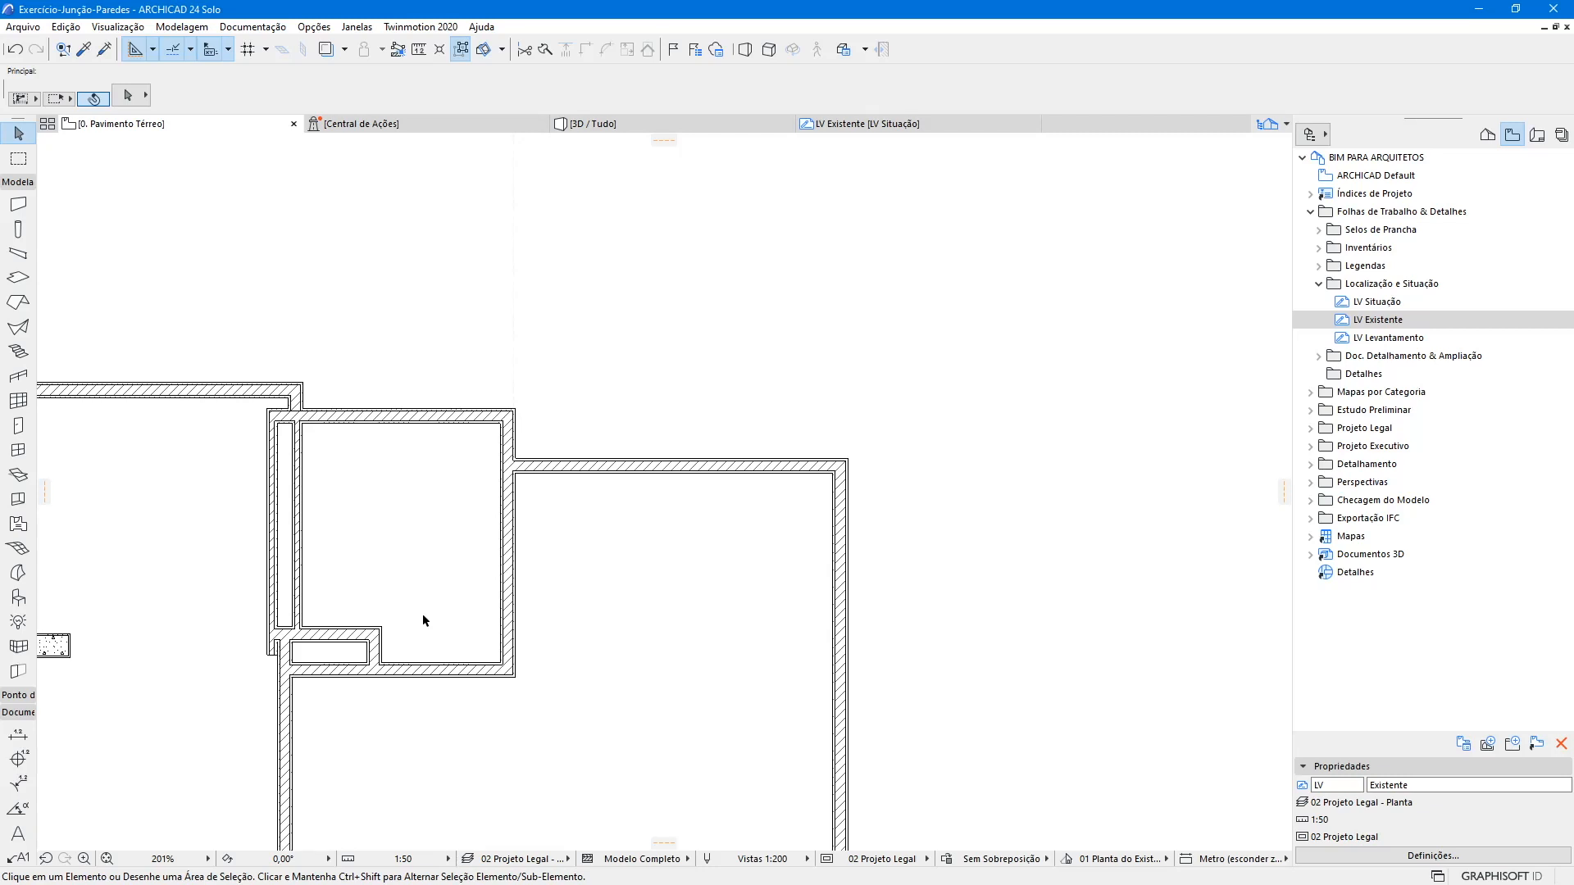
{"action": "scroll", "coordinate": [421, 613], "scroll_direction": "down", "scroll_amount": 6}
{"action": "scroll", "coordinate": [618, 323], "scroll_direction": "up", "scroll_amount": 2}
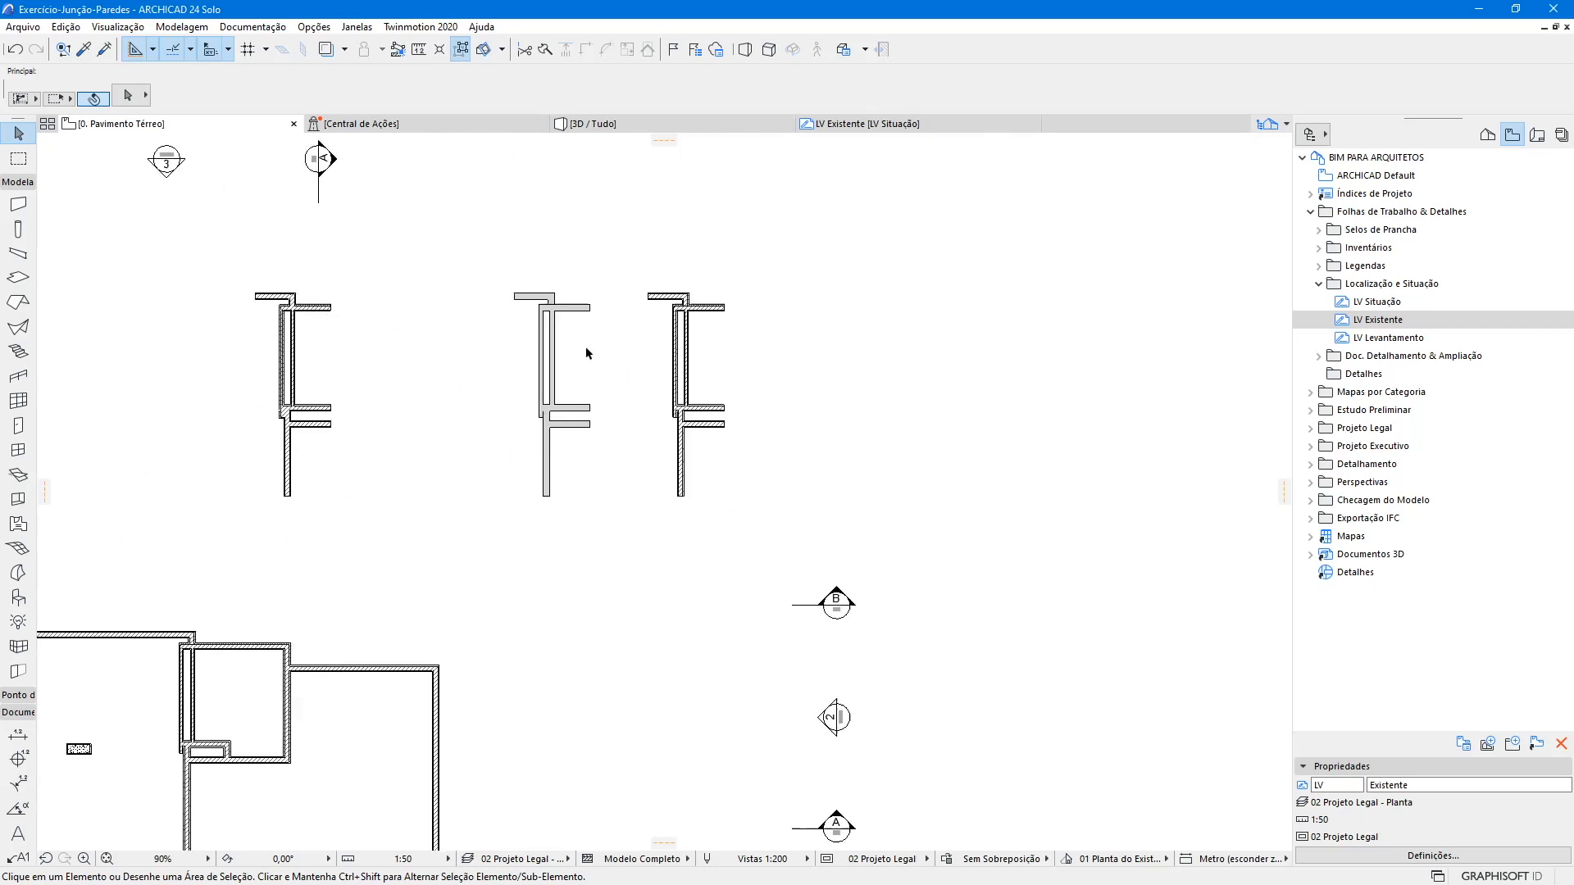
- Load the Revestimento favorite into the Wall tool and accept its default settings with the Reboco material
{"action": "scroll", "coordinate": [586, 354], "scroll_direction": "up", "scroll_amount": 3}
{"action": "scroll", "coordinate": [454, 354], "scroll_direction": "up", "scroll_amount": 1}
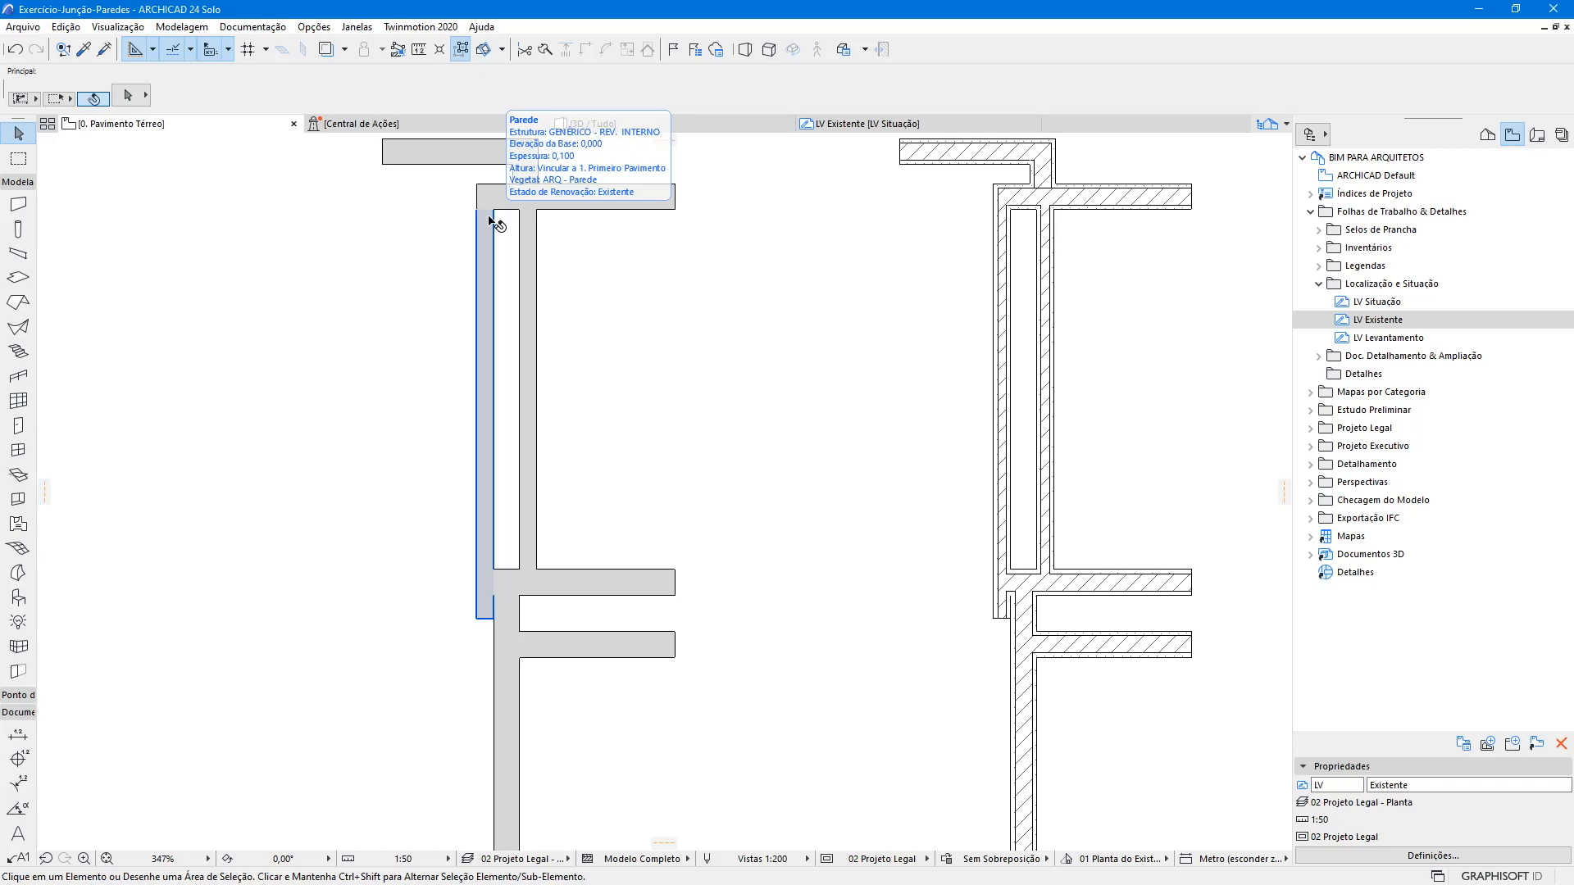
{"action": "left_click", "coordinate": [20, 203]}
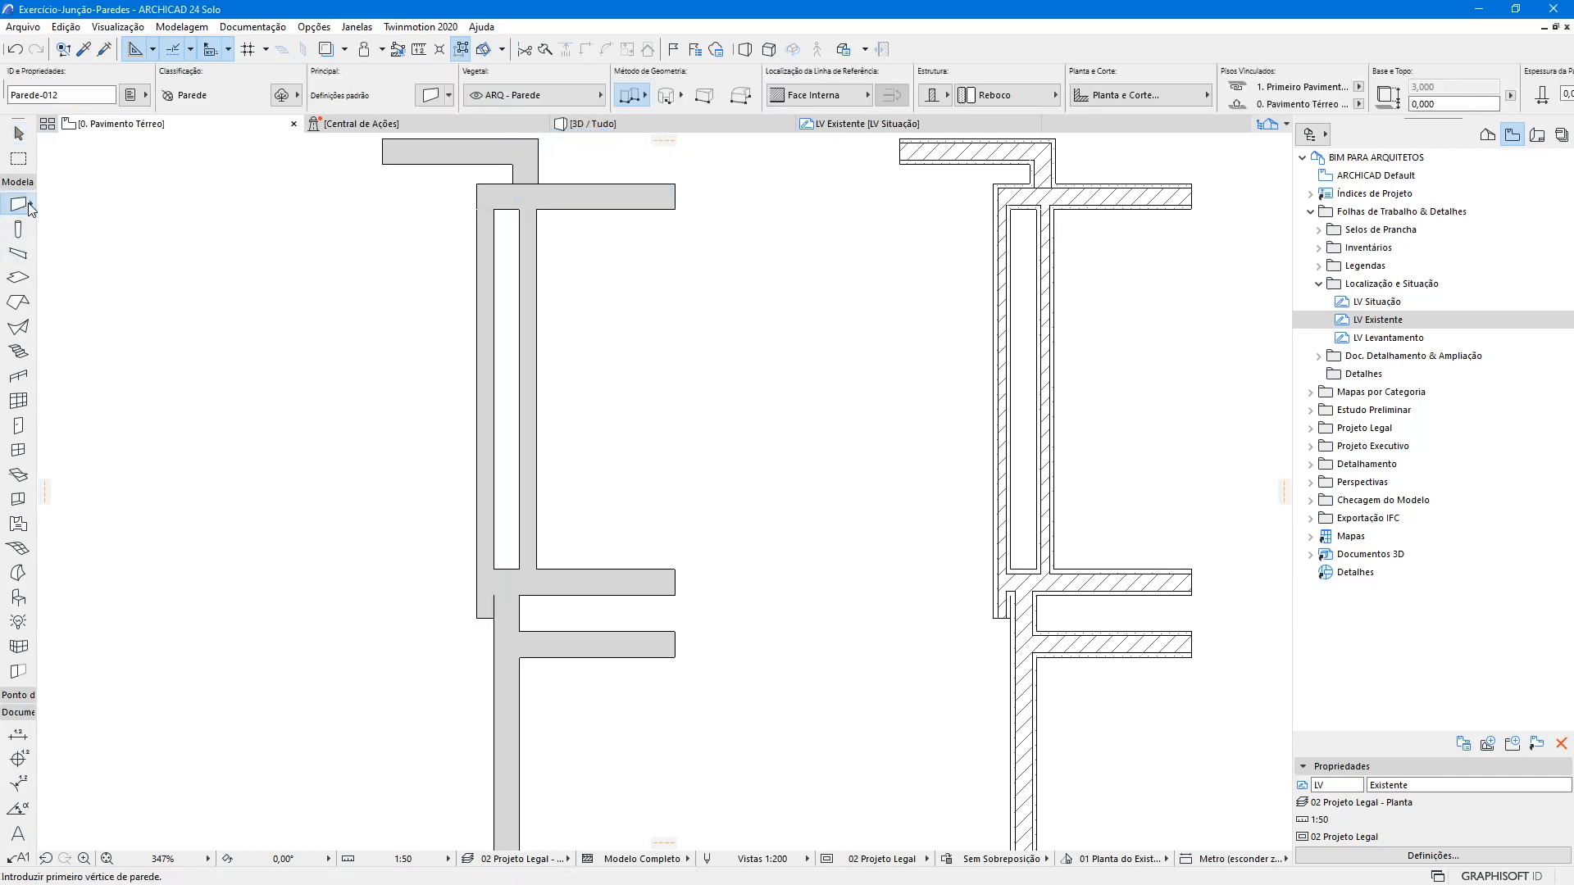
{"action": "right_click", "coordinate": [28, 204]}
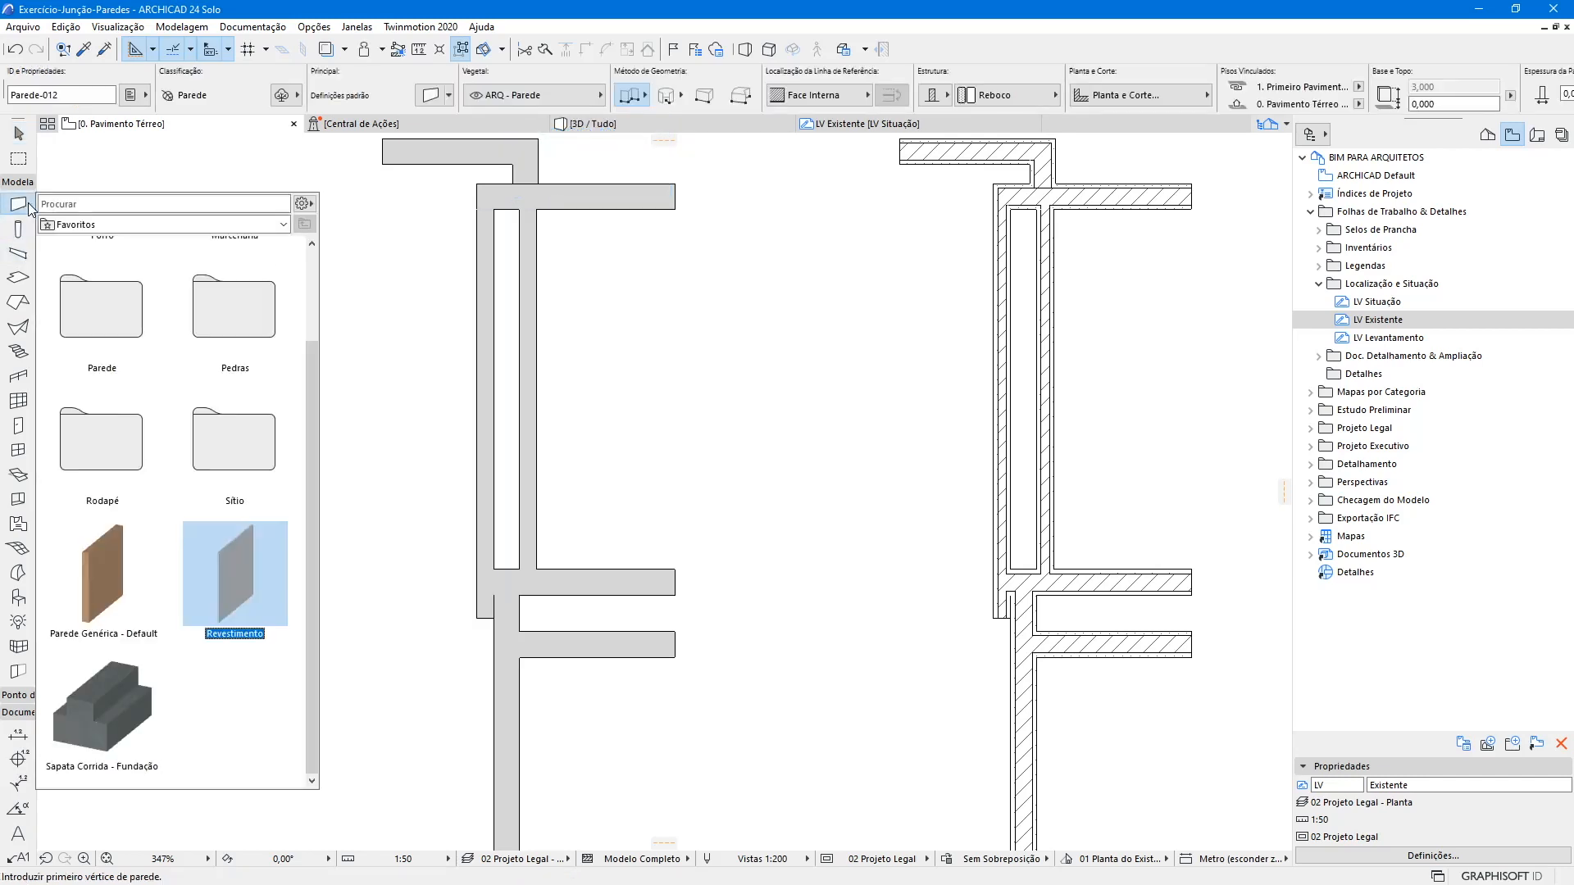
{"action": "double_click", "coordinate": [233, 590]}
{"action": "left_click", "coordinate": [429, 97]}
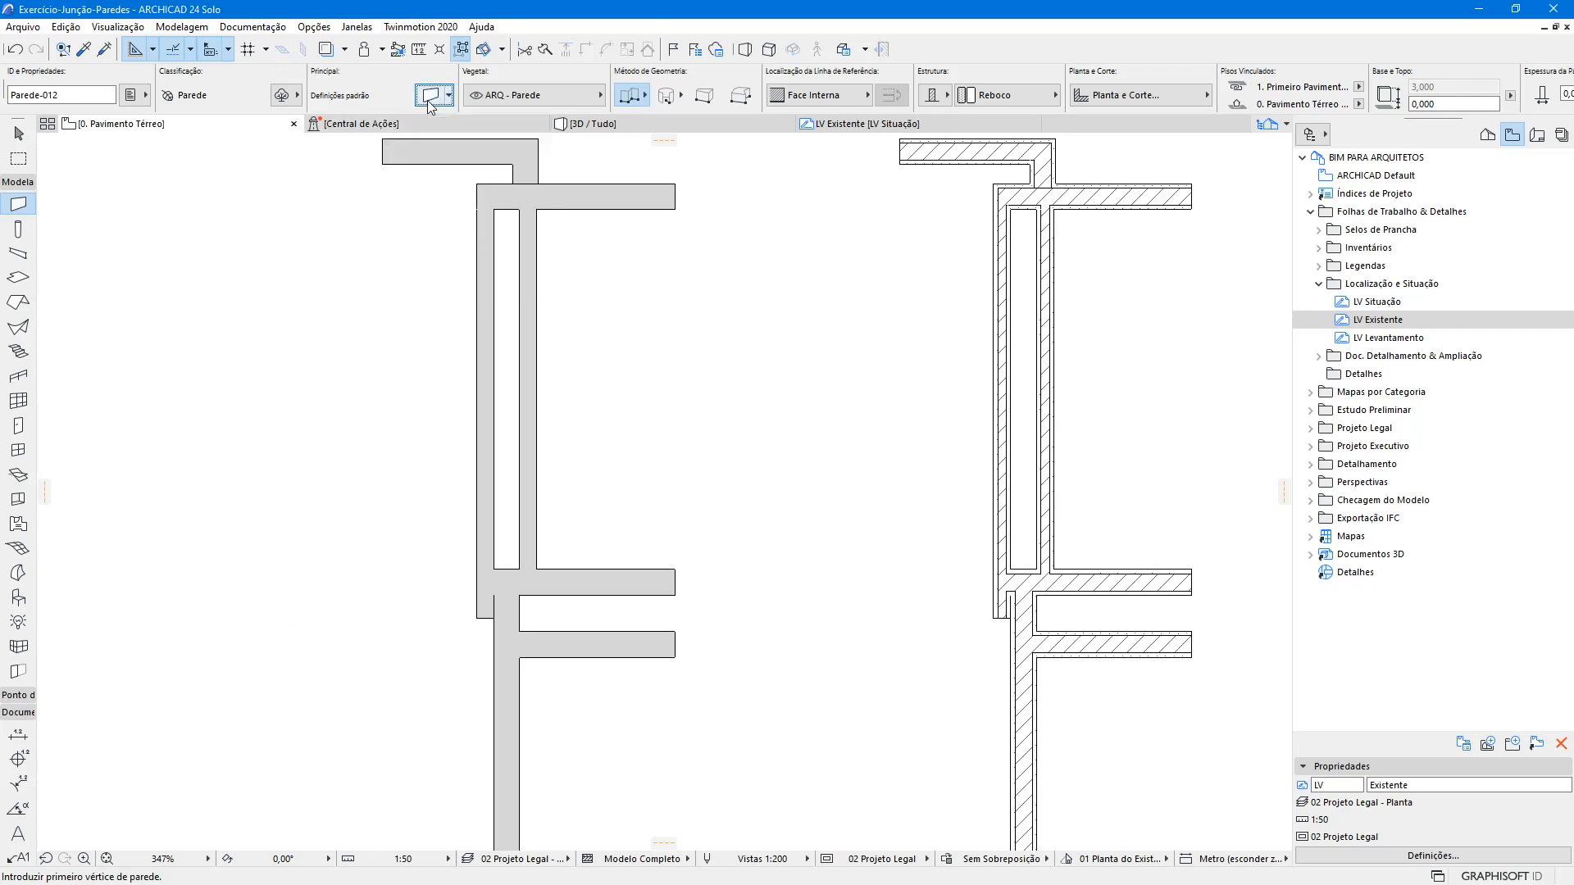
{"action": "key", "text": "Tab"}
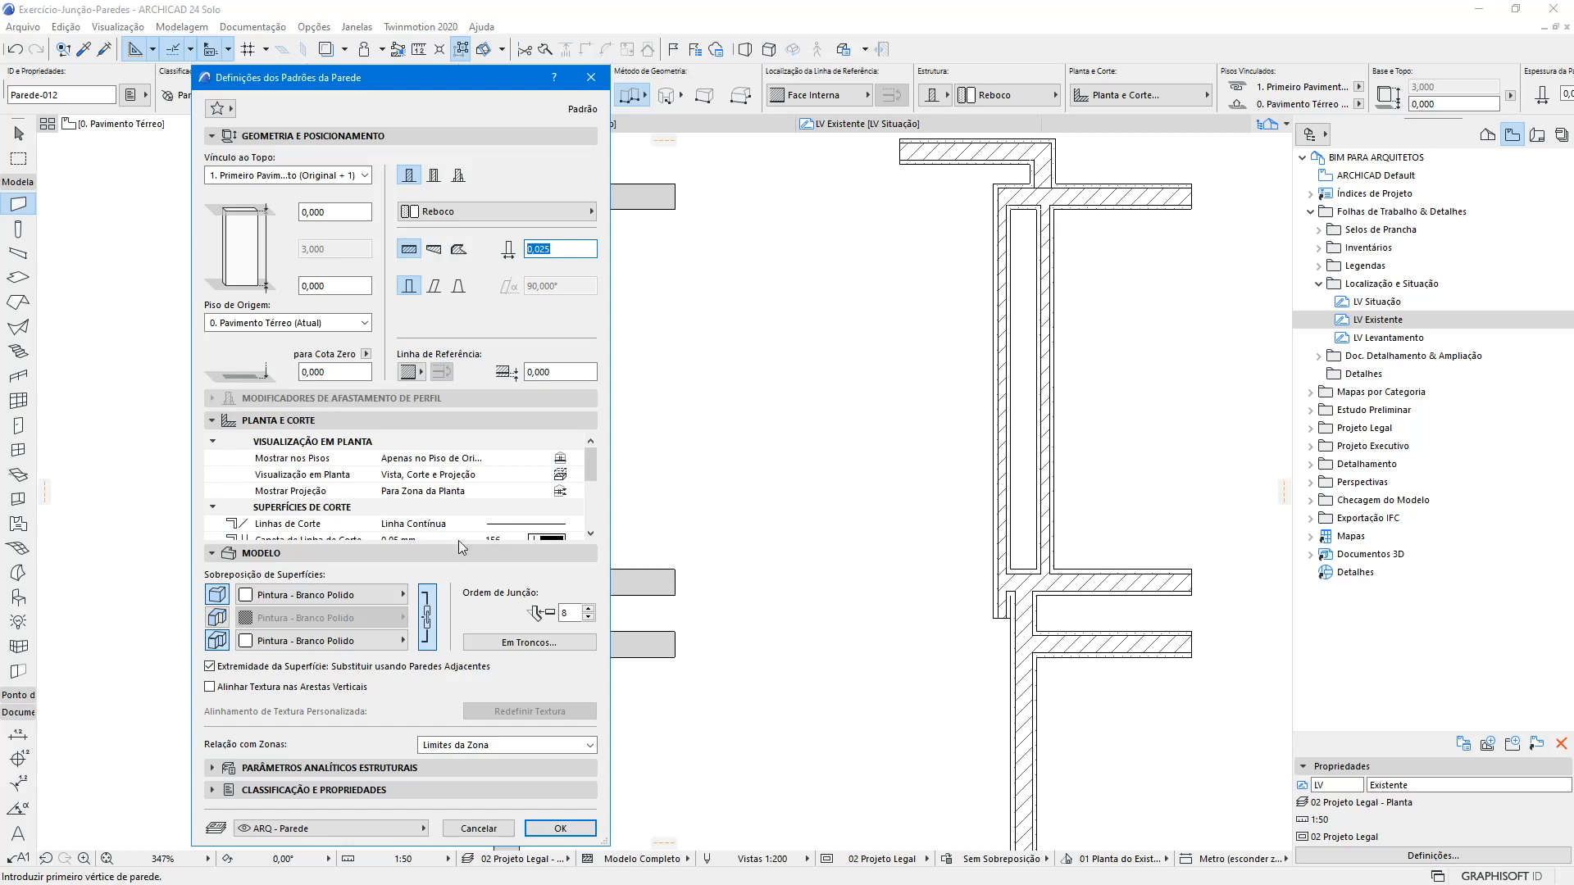
{"action": "key", "text": "Return"}
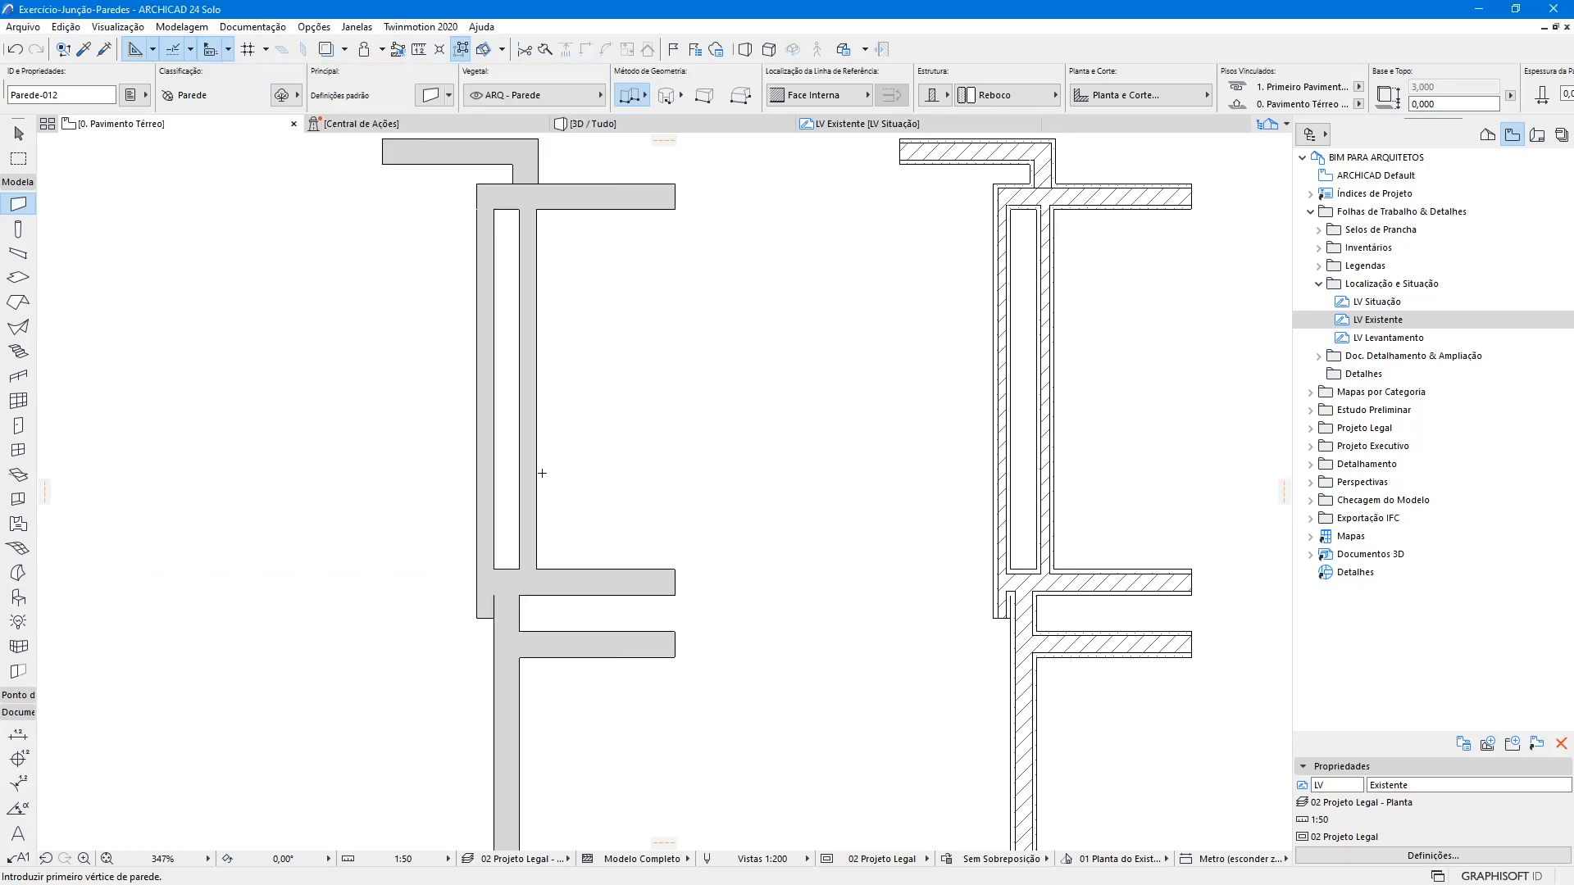
- Draw a Reboco render wall along the full outer face of the grey sample's outer vertical wall
{"action": "left_click", "coordinate": [476, 209]}
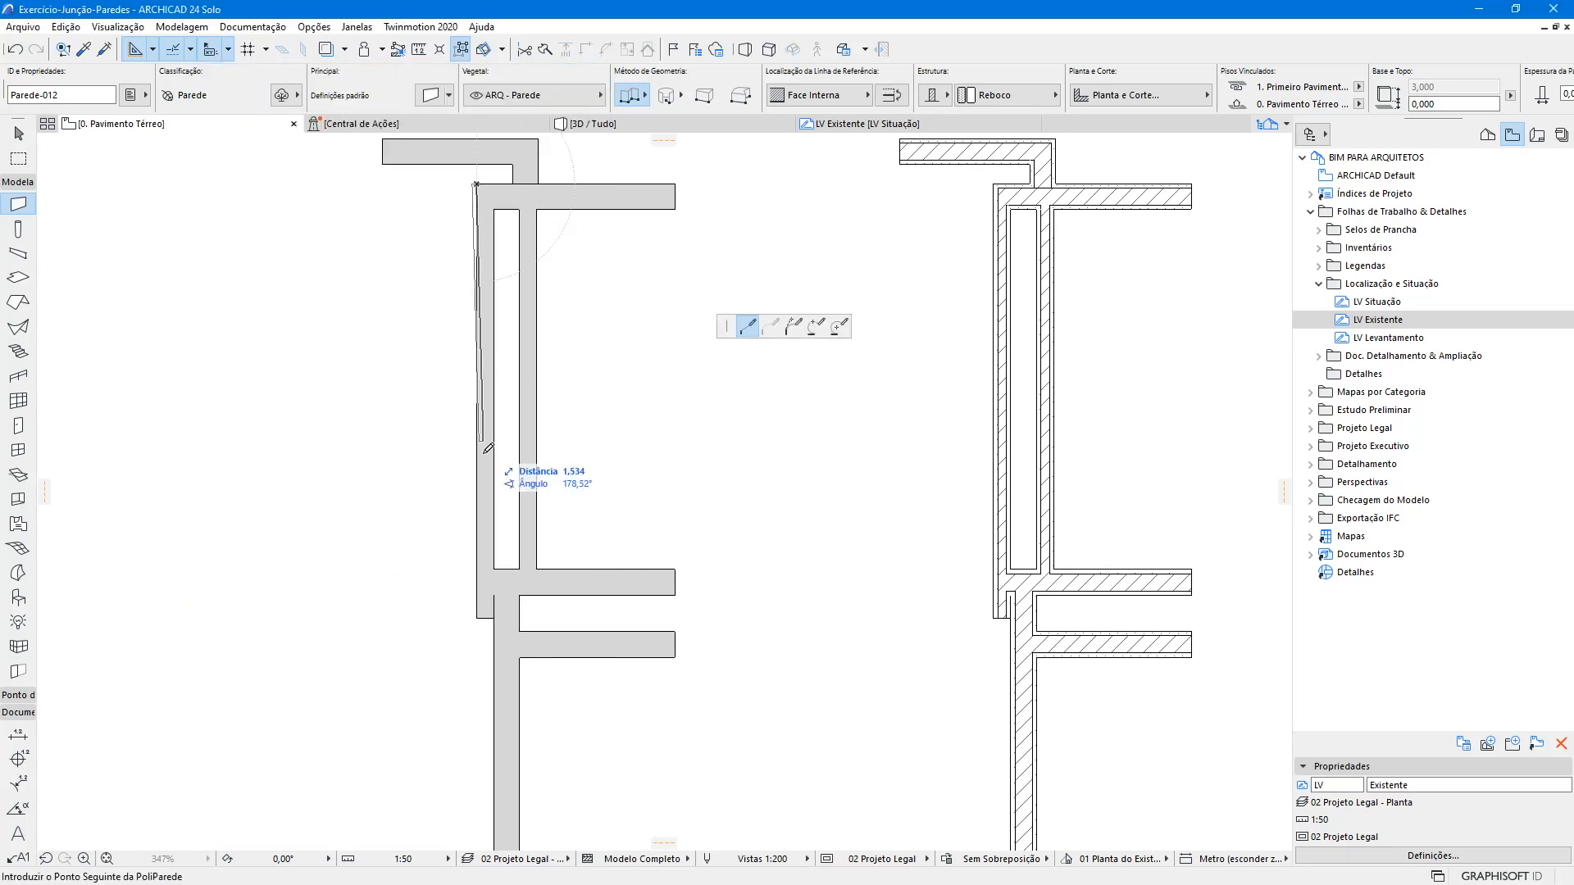
{"action": "left_click", "coordinate": [476, 619]}
{"action": "scroll", "coordinate": [477, 281], "scroll_direction": "up", "scroll_amount": 1}
{"action": "scroll", "coordinate": [478, 375], "scroll_direction": "up", "scroll_amount": 4}
{"action": "key", "text": "Escape"}
{"action": "left_click", "coordinate": [478, 374]}
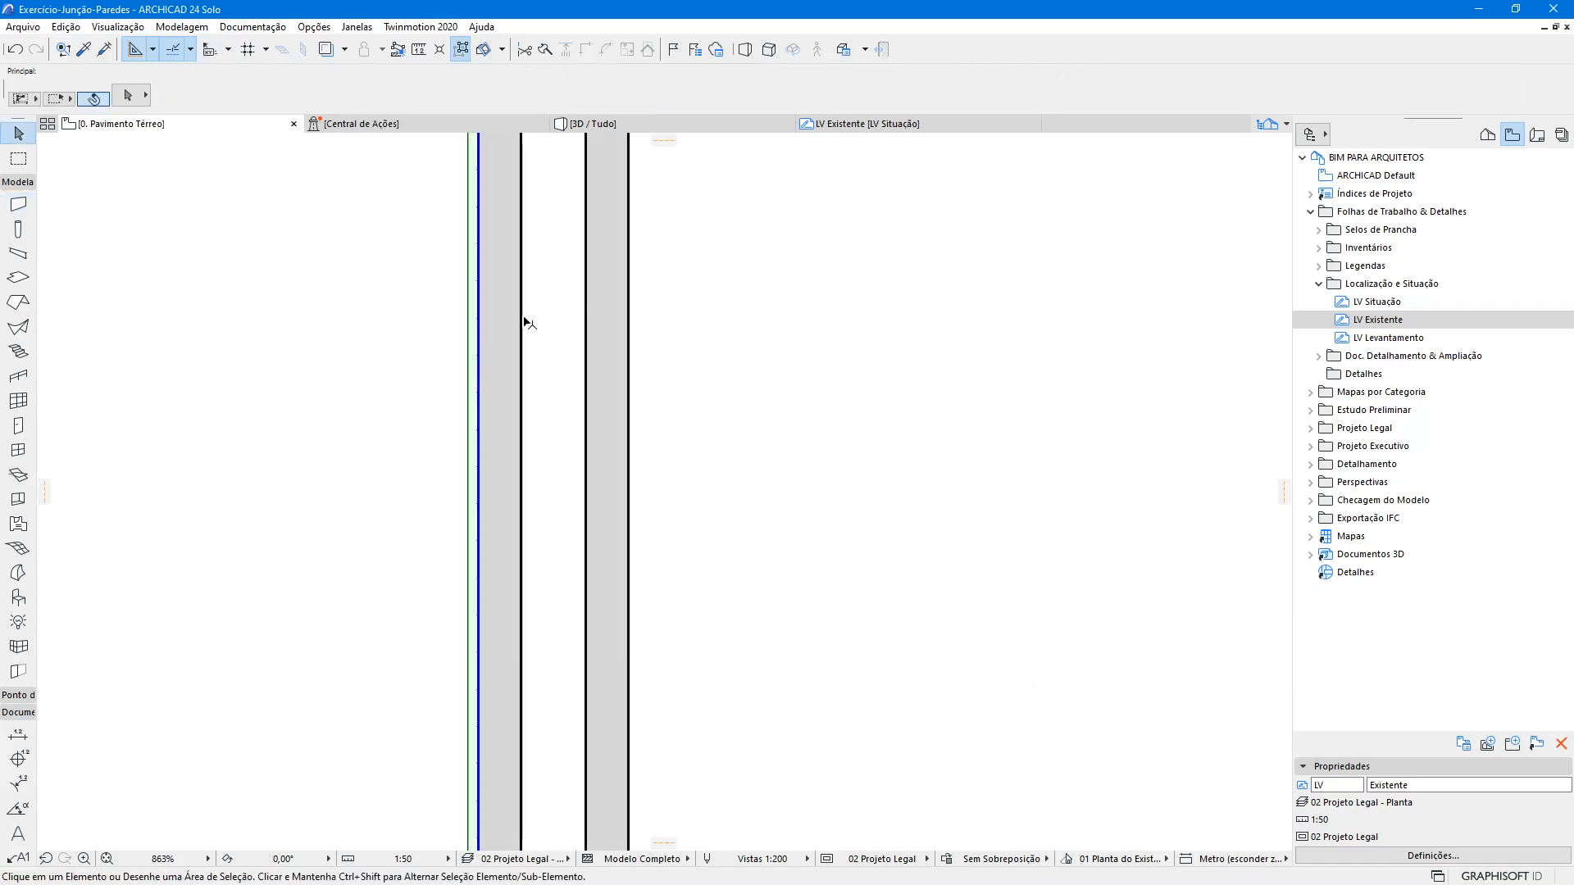
- Inspect the render wall's lower end beside the junction and remove it from the outer wall's face
{"action": "scroll", "coordinate": [529, 379], "scroll_direction": "down", "scroll_amount": 3}
{"action": "middle_click_drag", "start_coordinate": [501, 496], "coordinate": [485, 341]}
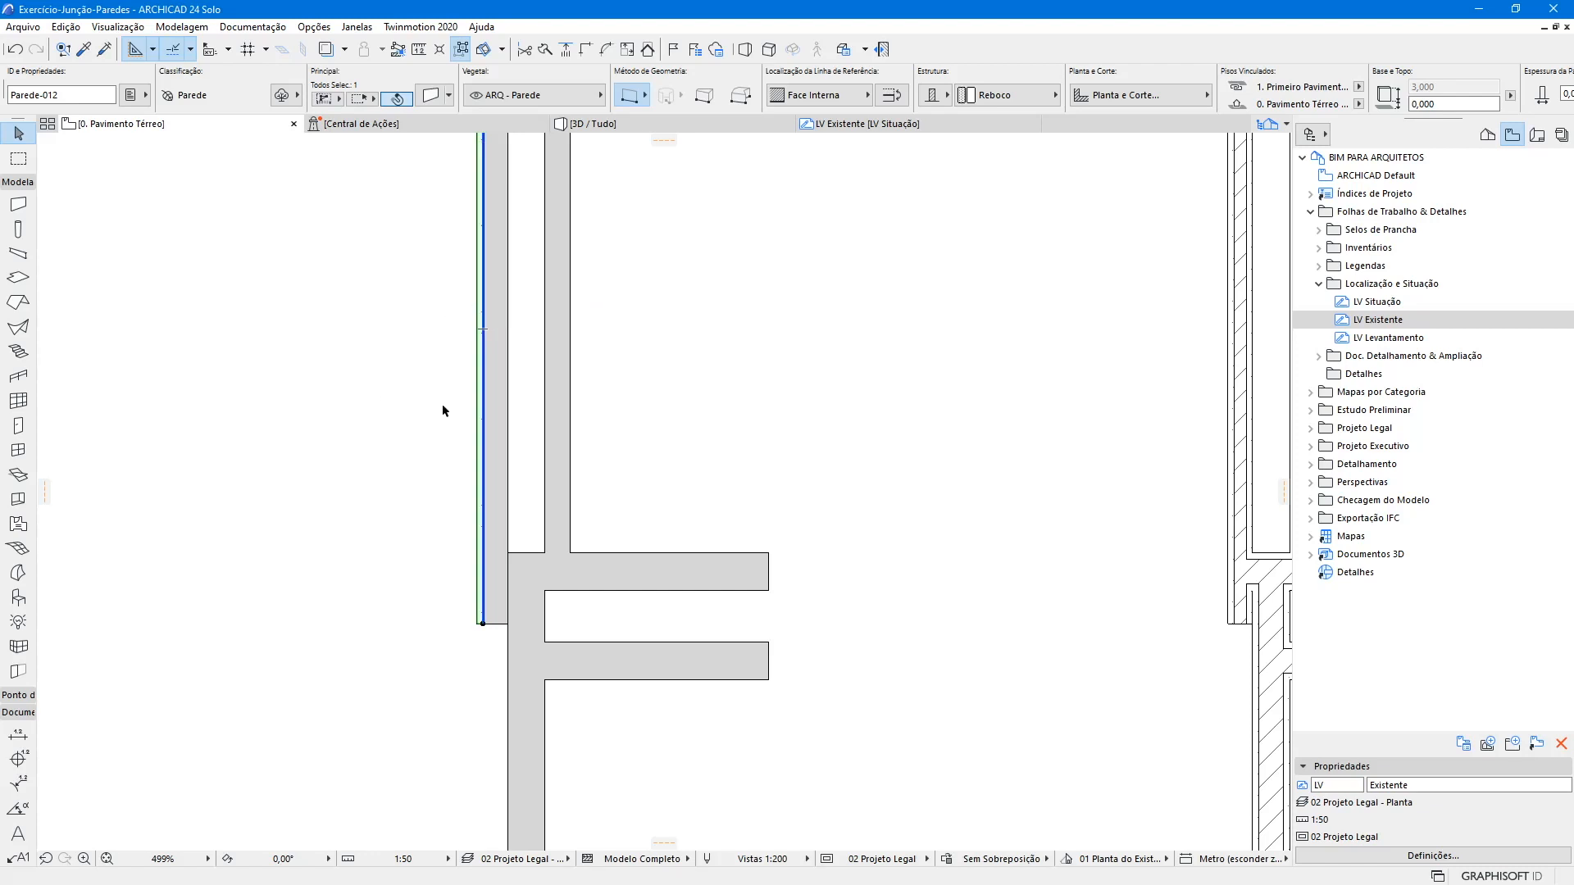
{"action": "scroll", "coordinate": [441, 403], "scroll_direction": "up", "scroll_amount": 3}
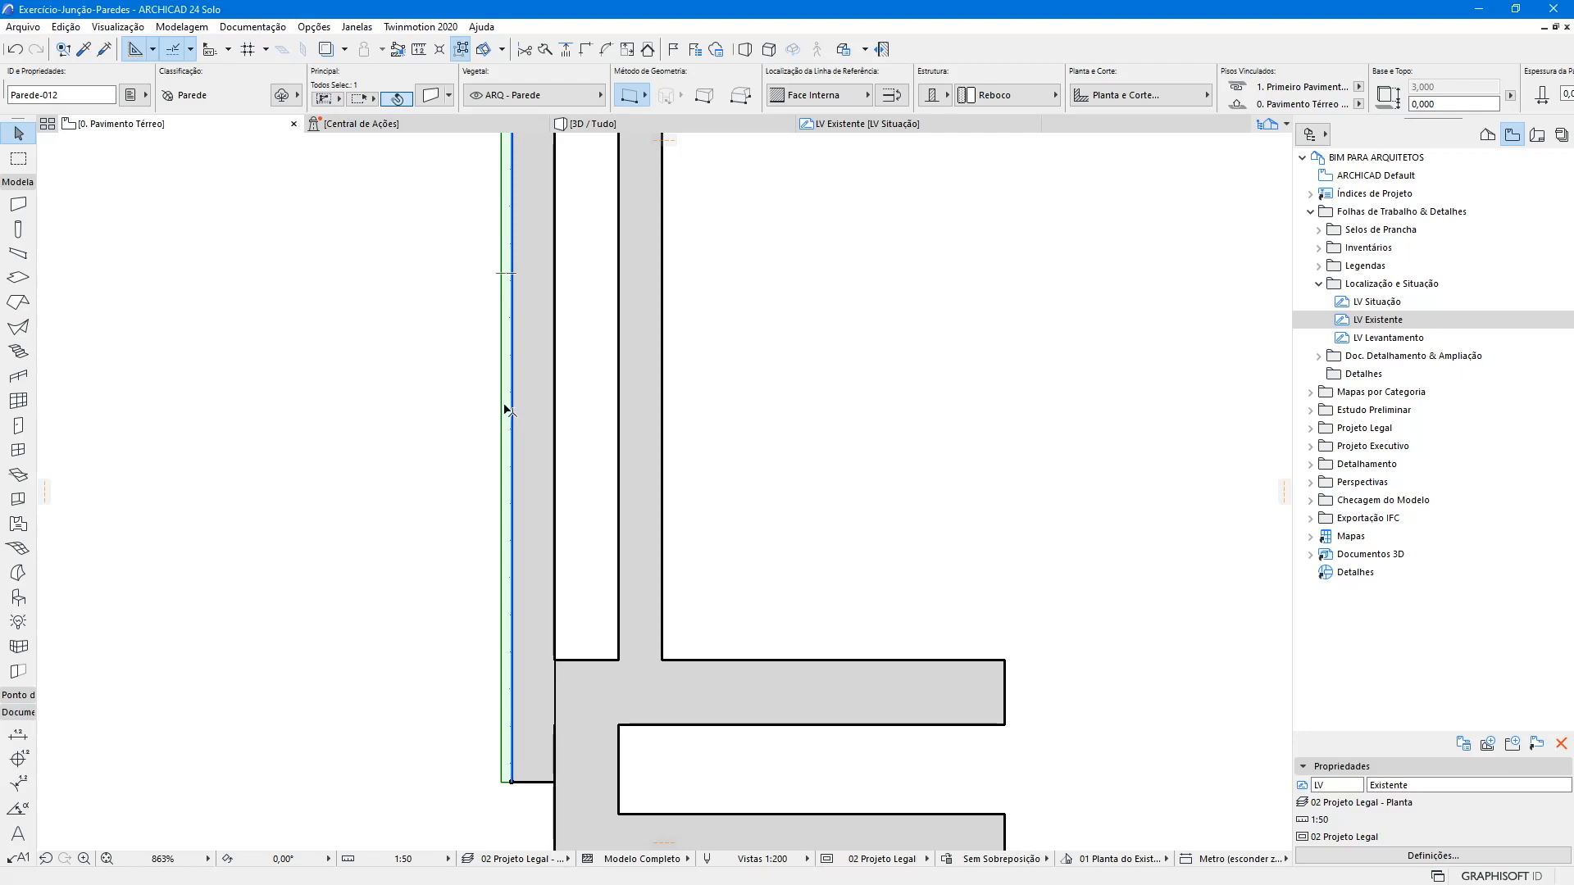
{"action": "left_click", "coordinate": [398, 450]}
{"action": "scroll", "coordinate": [541, 357], "scroll_direction": "down", "scroll_amount": 2}
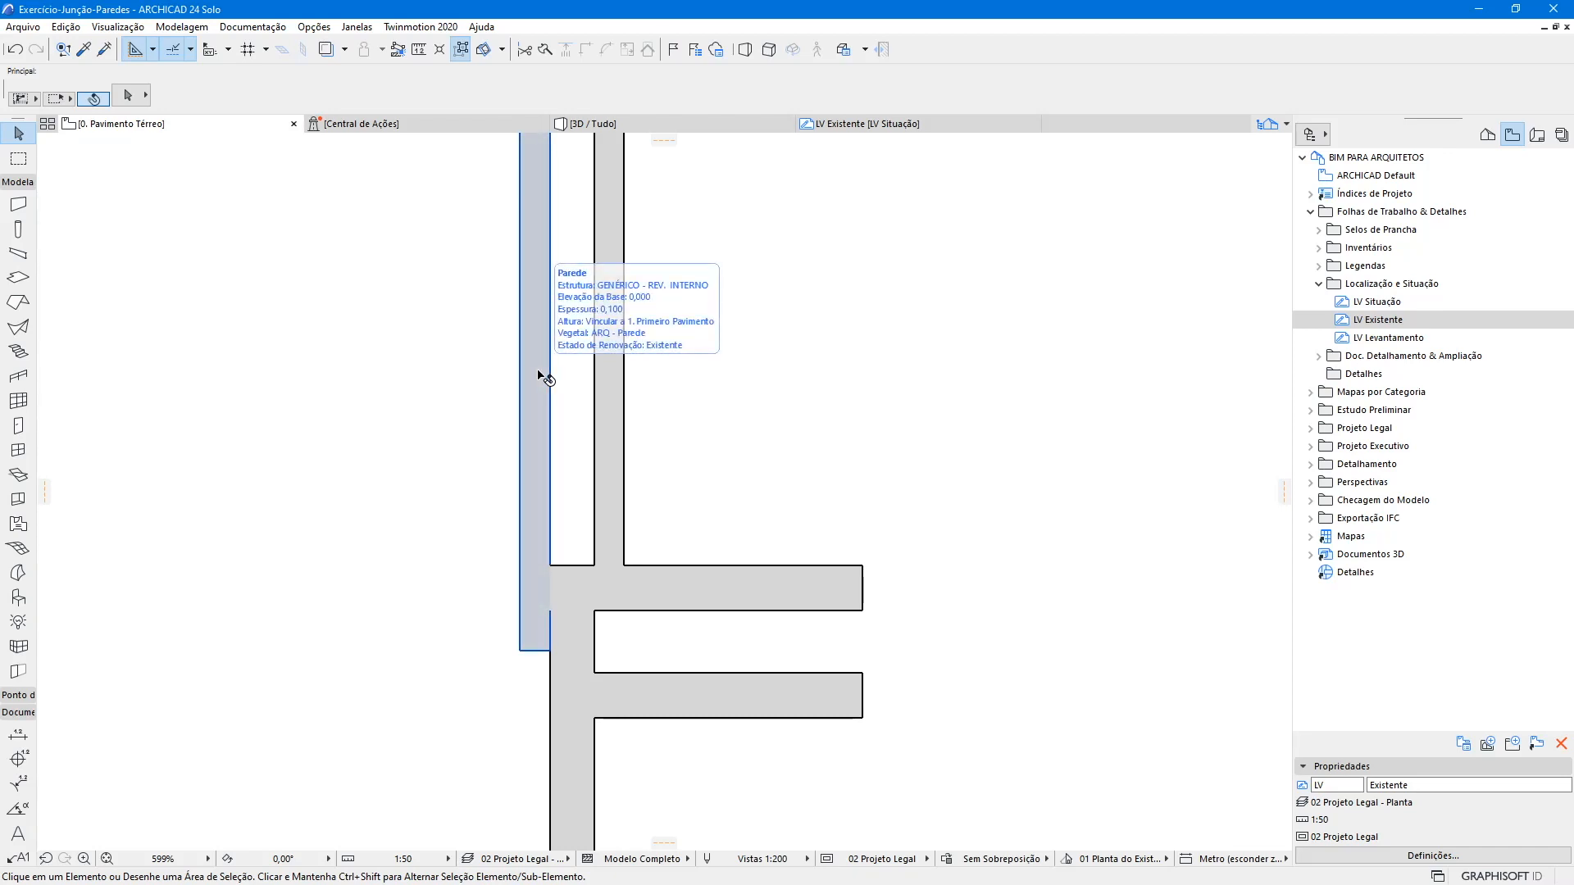
- Compare the grey and hatched samples, then check the grey sample's upper junction and topmost horizontal wall
{"action": "scroll", "coordinate": [544, 380], "scroll_direction": "down", "scroll_amount": 5}
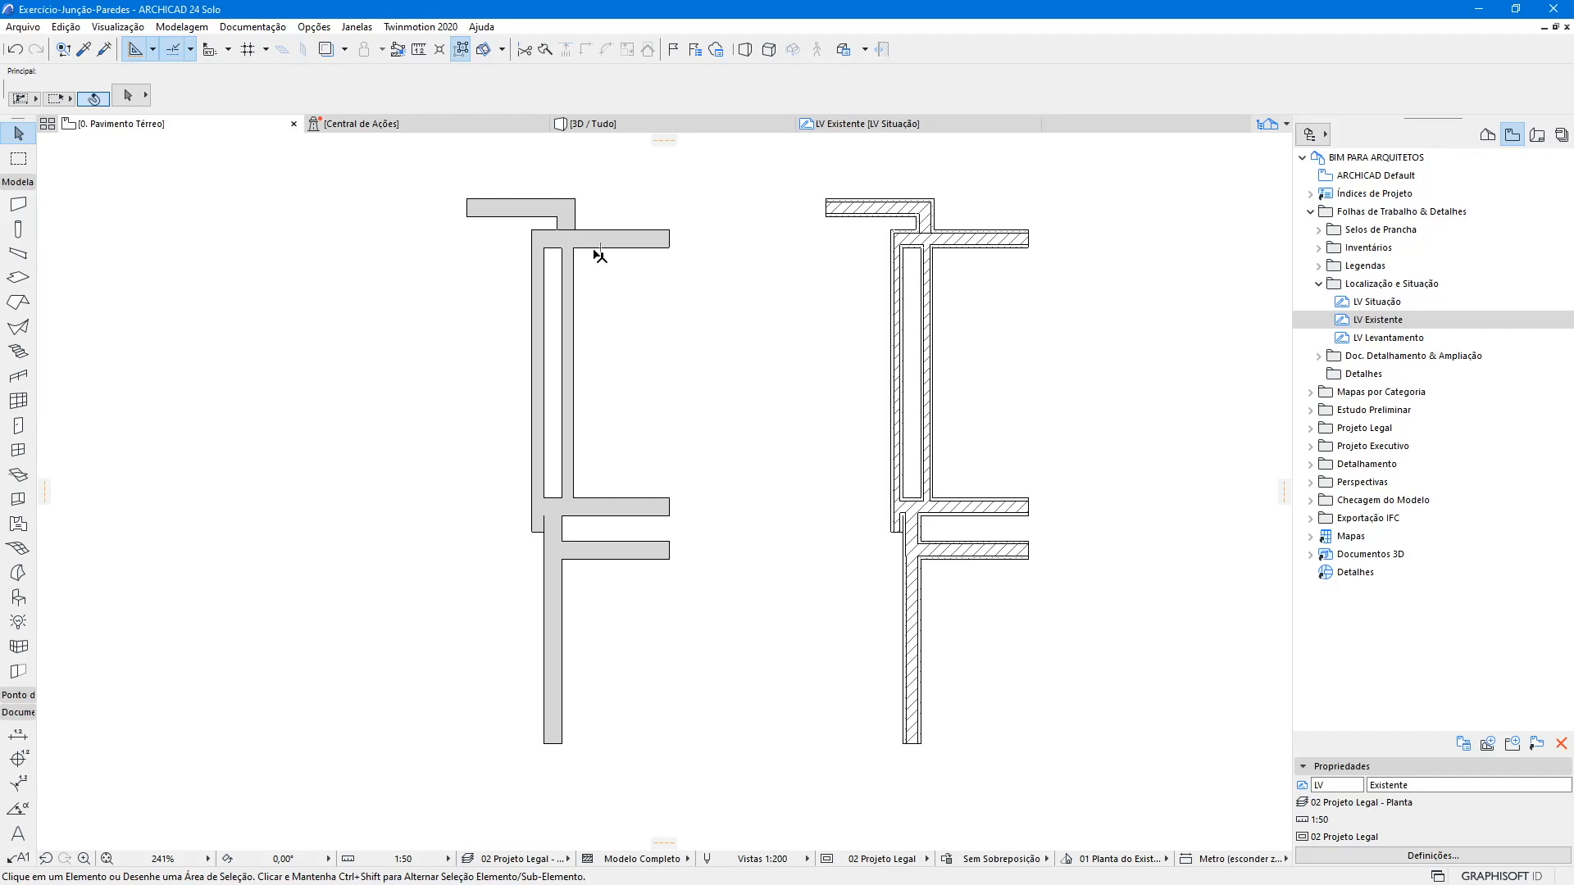
{"action": "mouse_move", "coordinate": [595, 250]}
{"action": "scroll", "coordinate": [1036, 439], "scroll_direction": "down", "scroll_amount": 5}
{"action": "scroll", "coordinate": [520, 467], "scroll_direction": "up", "scroll_amount": 8}
{"action": "scroll", "coordinate": [587, 422], "scroll_direction": "down", "scroll_amount": 8}
{"action": "scroll", "coordinate": [717, 408], "scroll_direction": "up", "scroll_amount": 6}
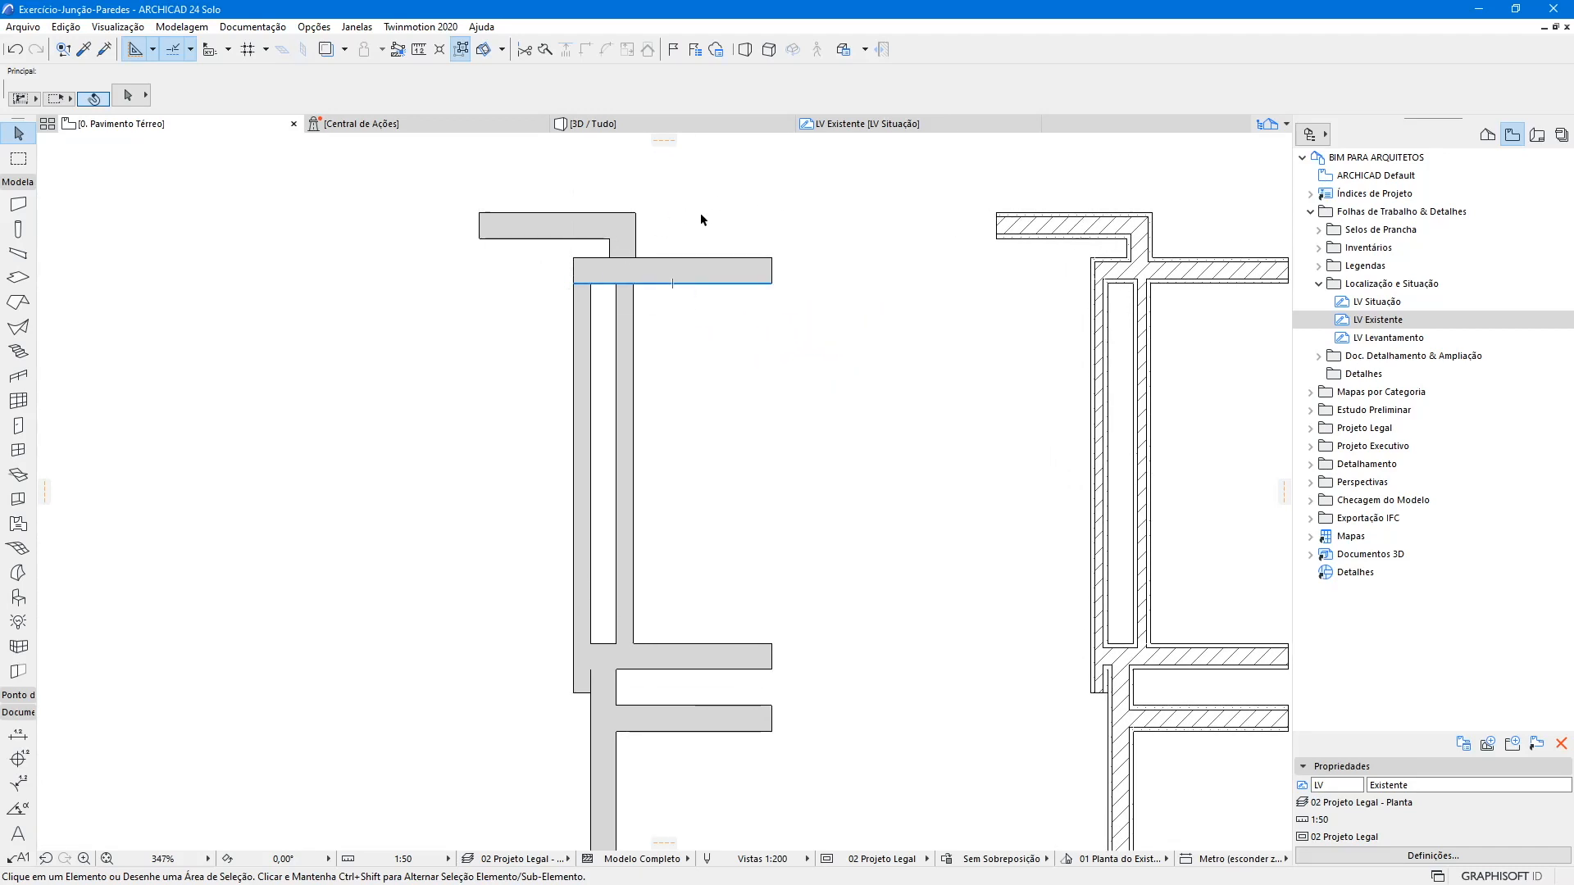
{"action": "scroll", "coordinate": [619, 238], "scroll_direction": "up", "scroll_amount": 6}
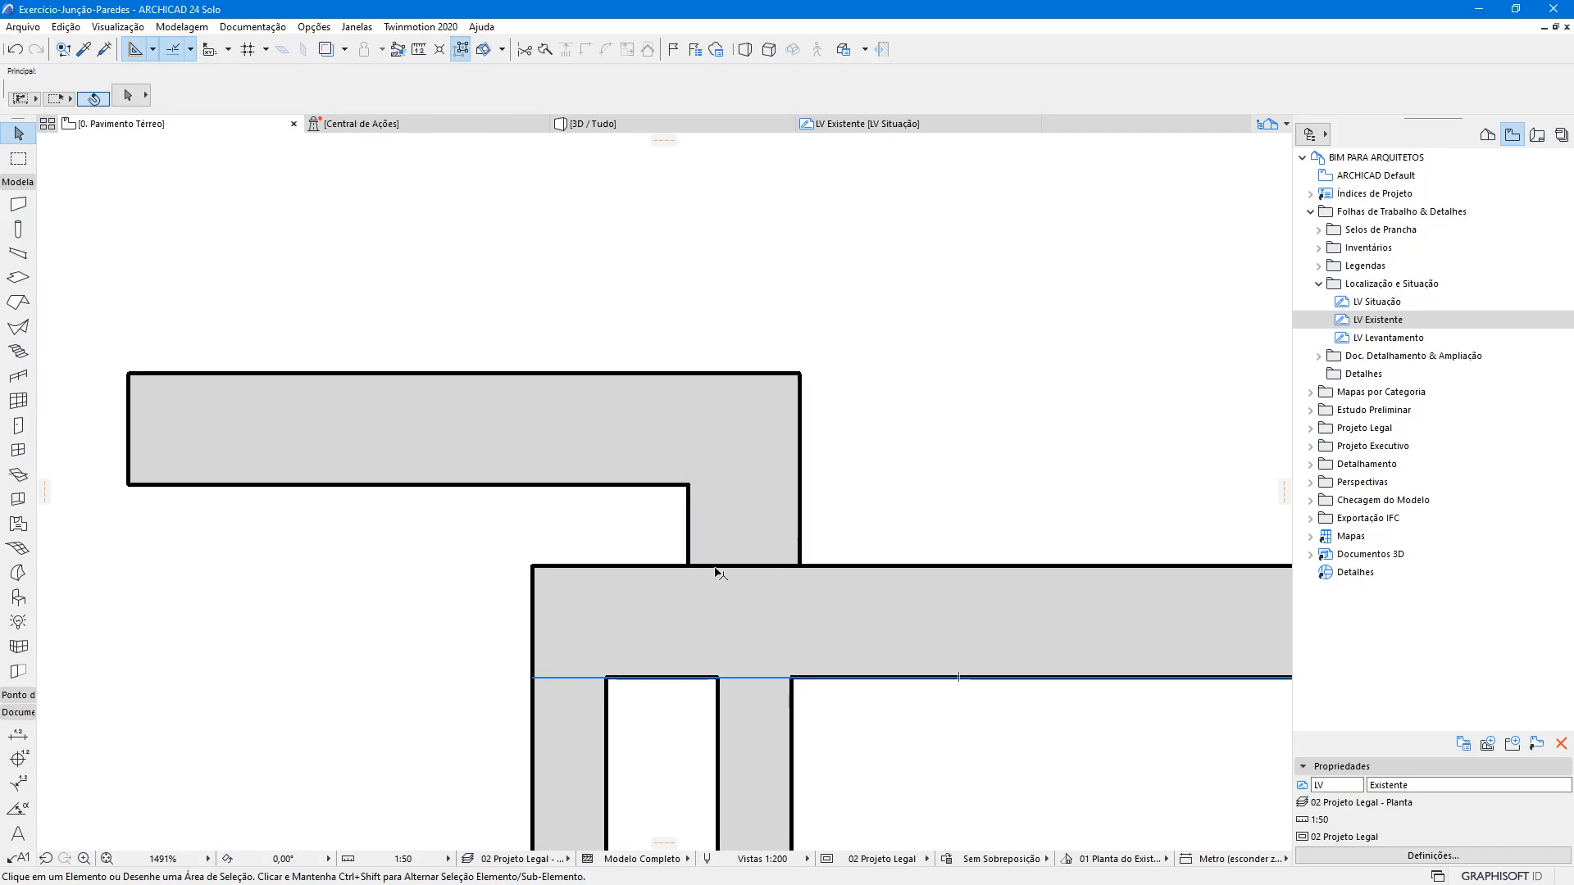
{"action": "scroll", "coordinate": [771, 449], "scroll_direction": "down", "scroll_amount": 2}
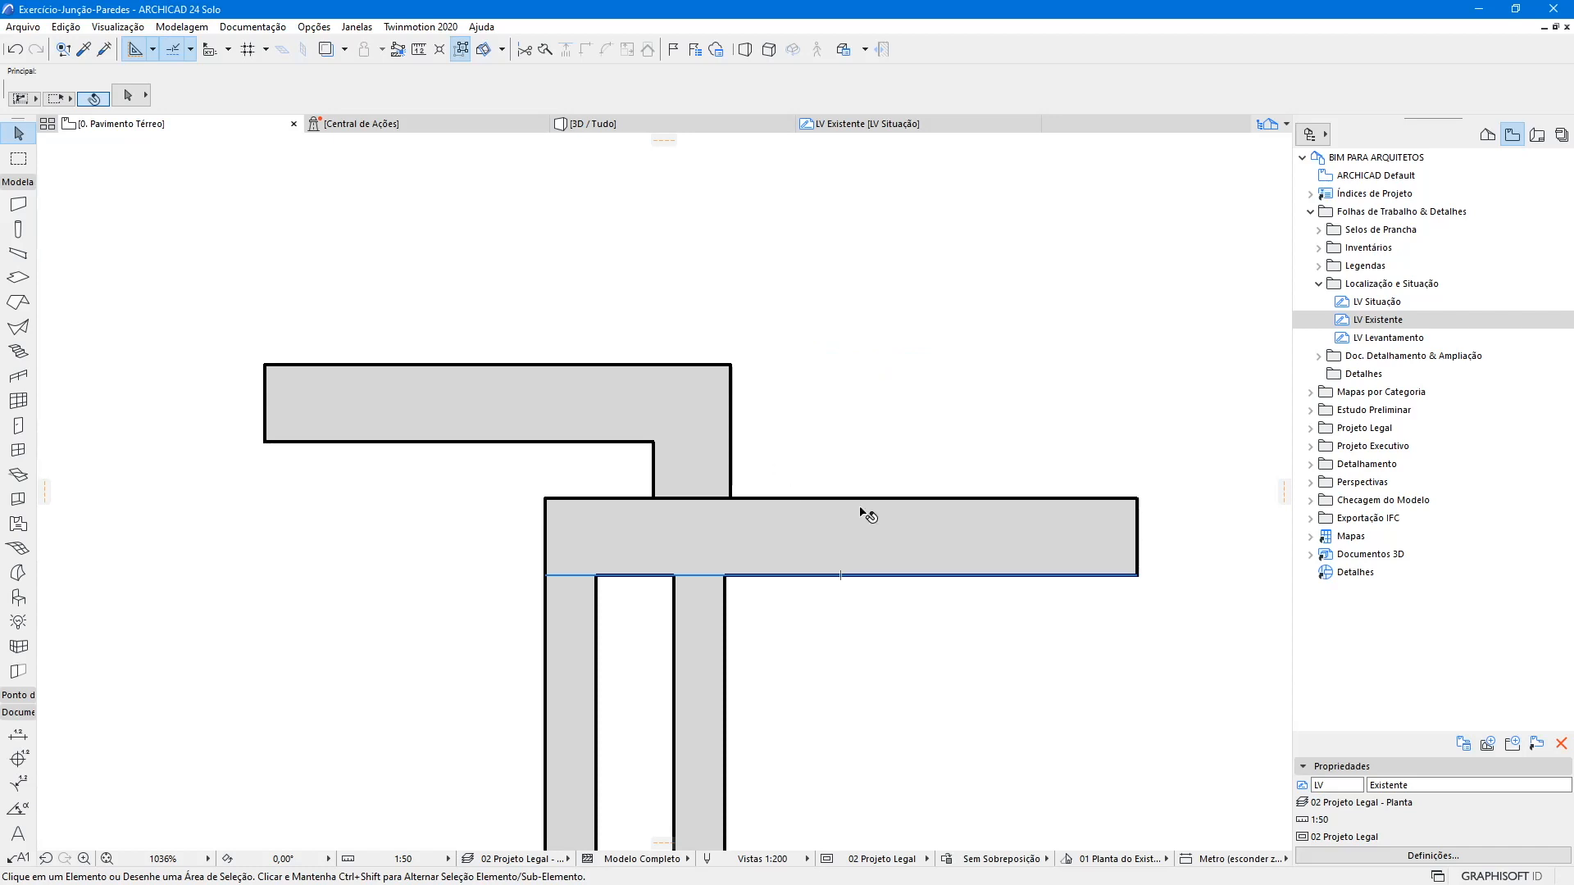
{"action": "left_click", "coordinate": [432, 393]}
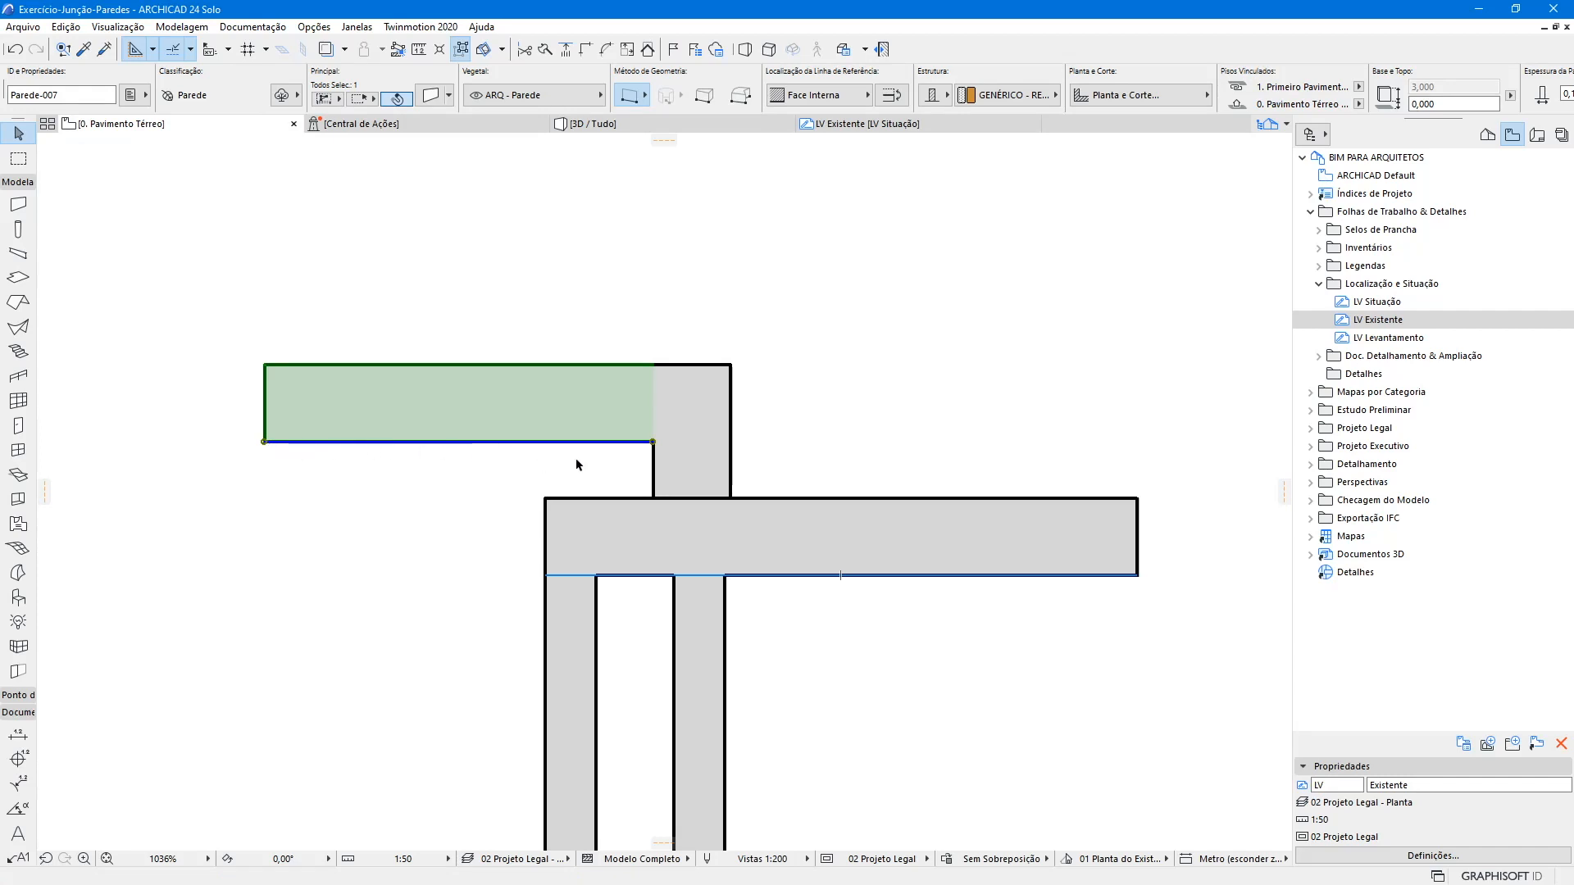
{"action": "left_click", "coordinate": [127, 265]}
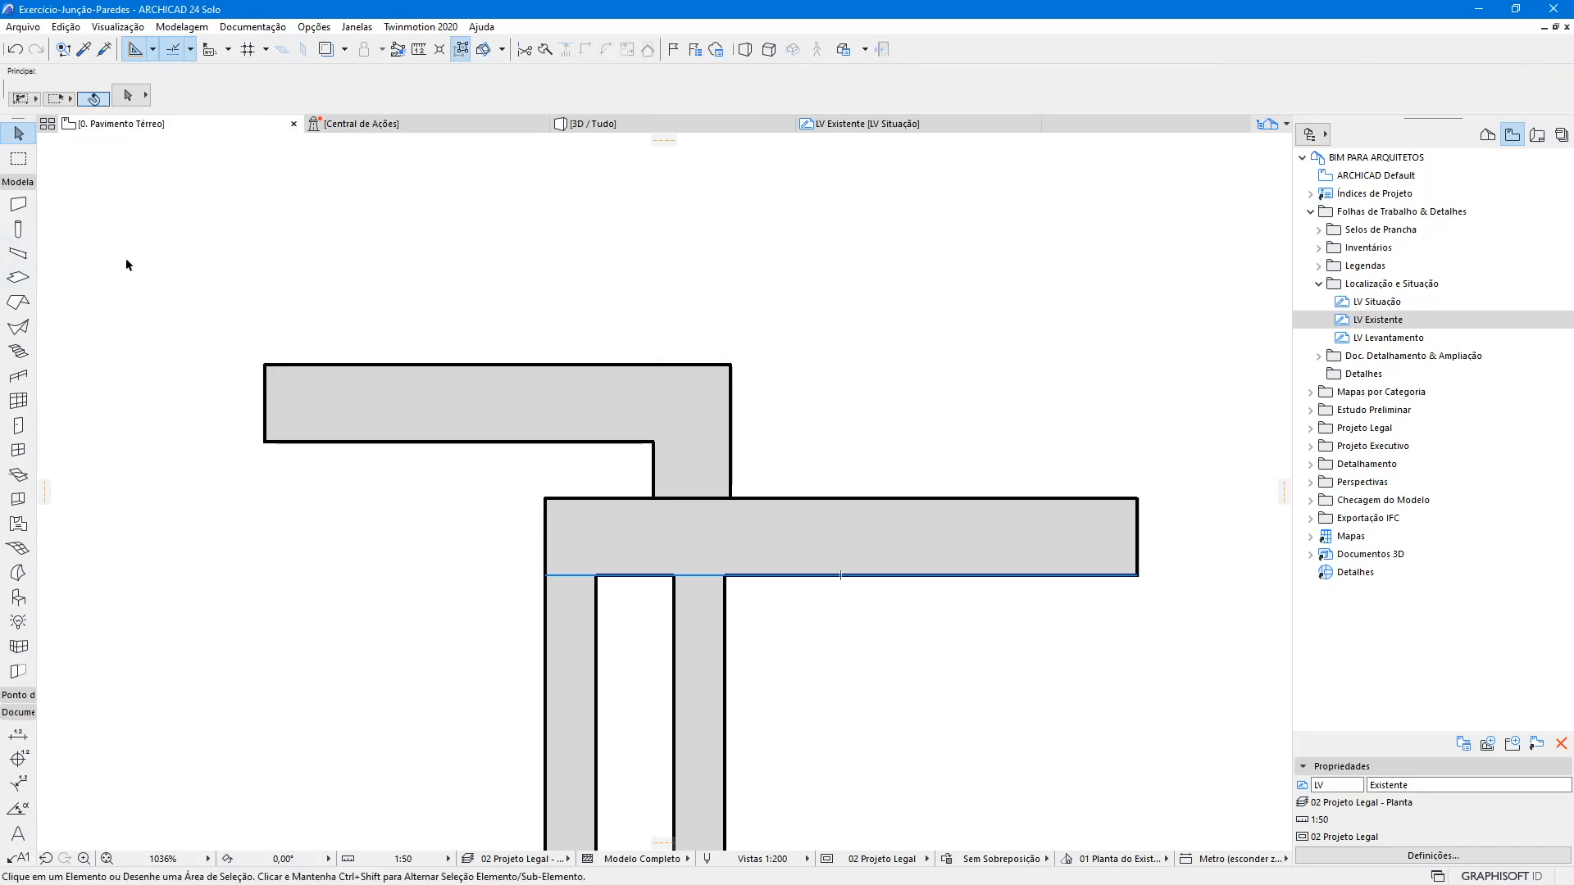
- Load the Parede Genérica - Default favorite into the Wall tool
{"action": "left_click", "coordinate": [18, 204]}
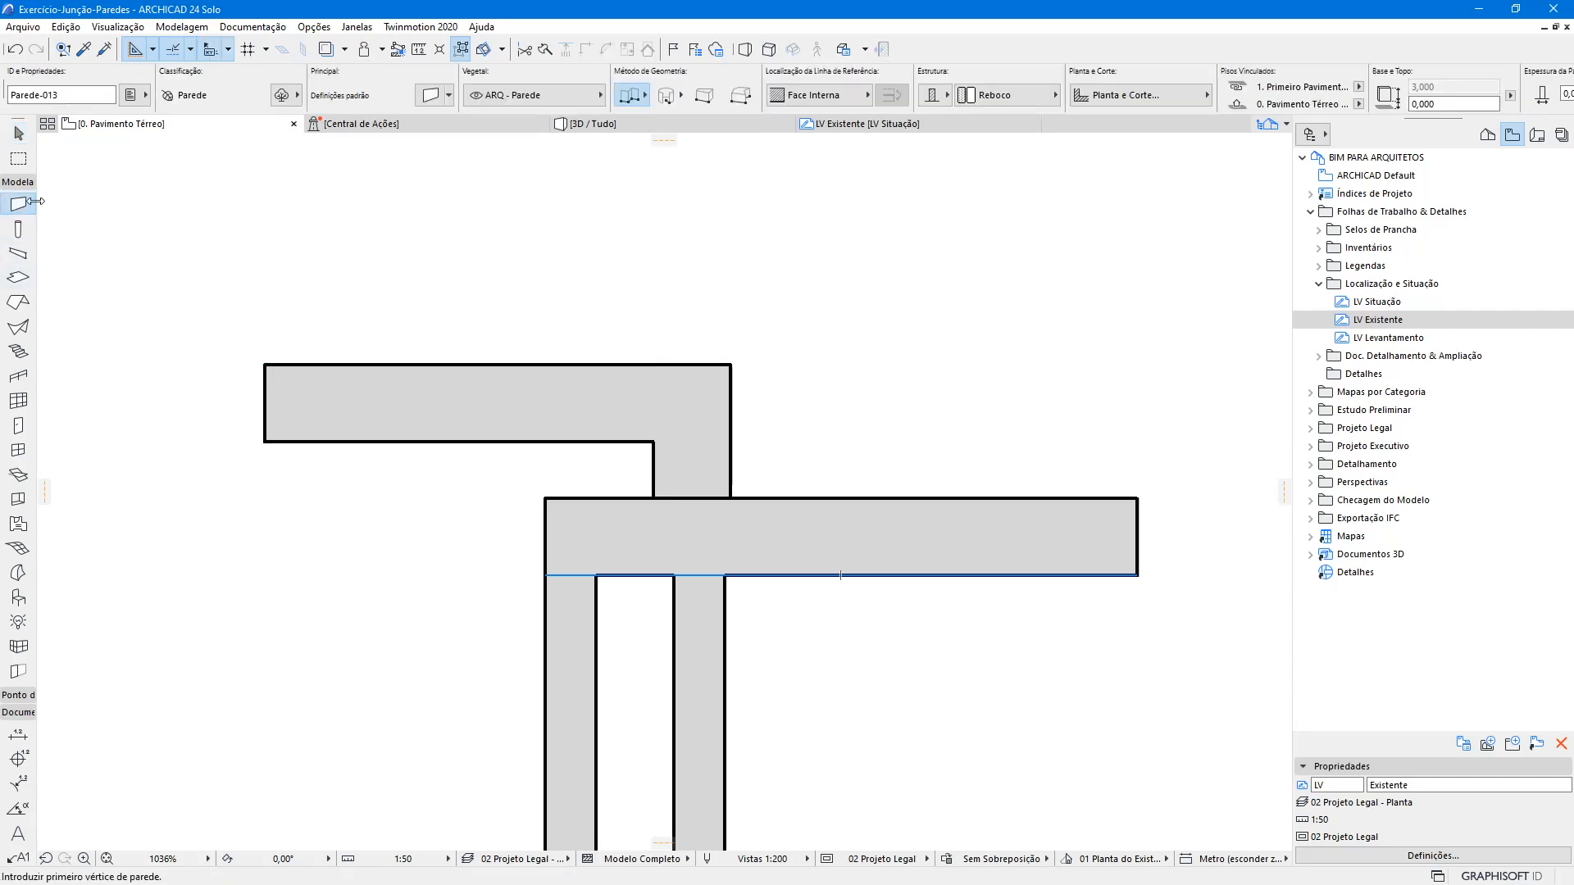
{"action": "left_click", "coordinate": [33, 202]}
{"action": "left_click", "coordinate": [101, 583]}
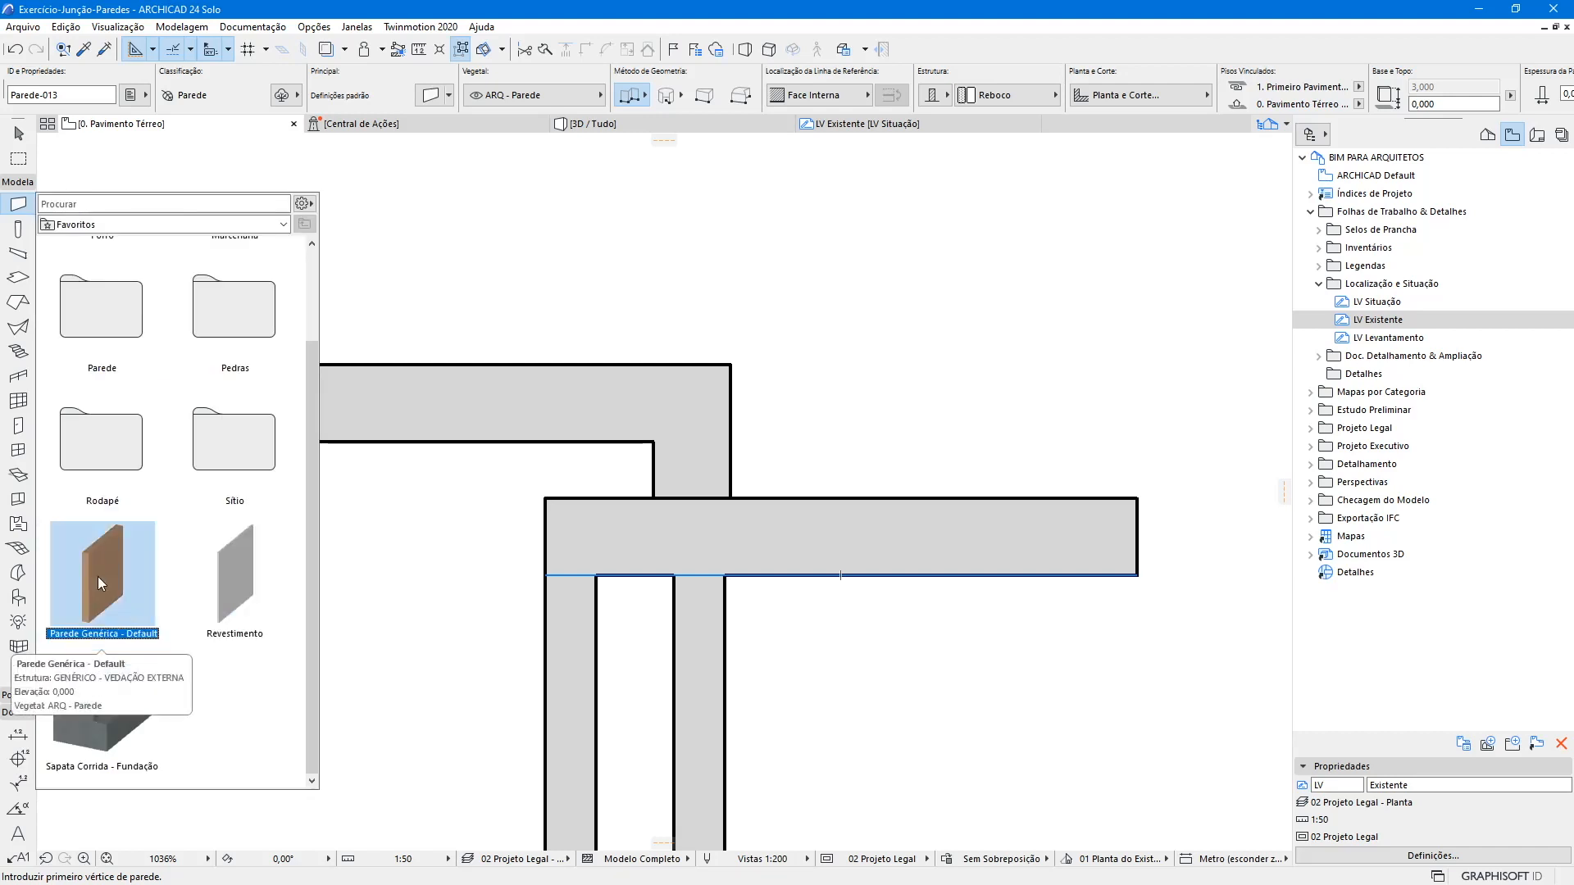
{"action": "double_click", "coordinate": [101, 583]}
- Preview a wall above the grey sample with a Centralizar and then a Face Interna reference line, leaving without placing it
{"action": "left_click", "coordinate": [245, 208]}
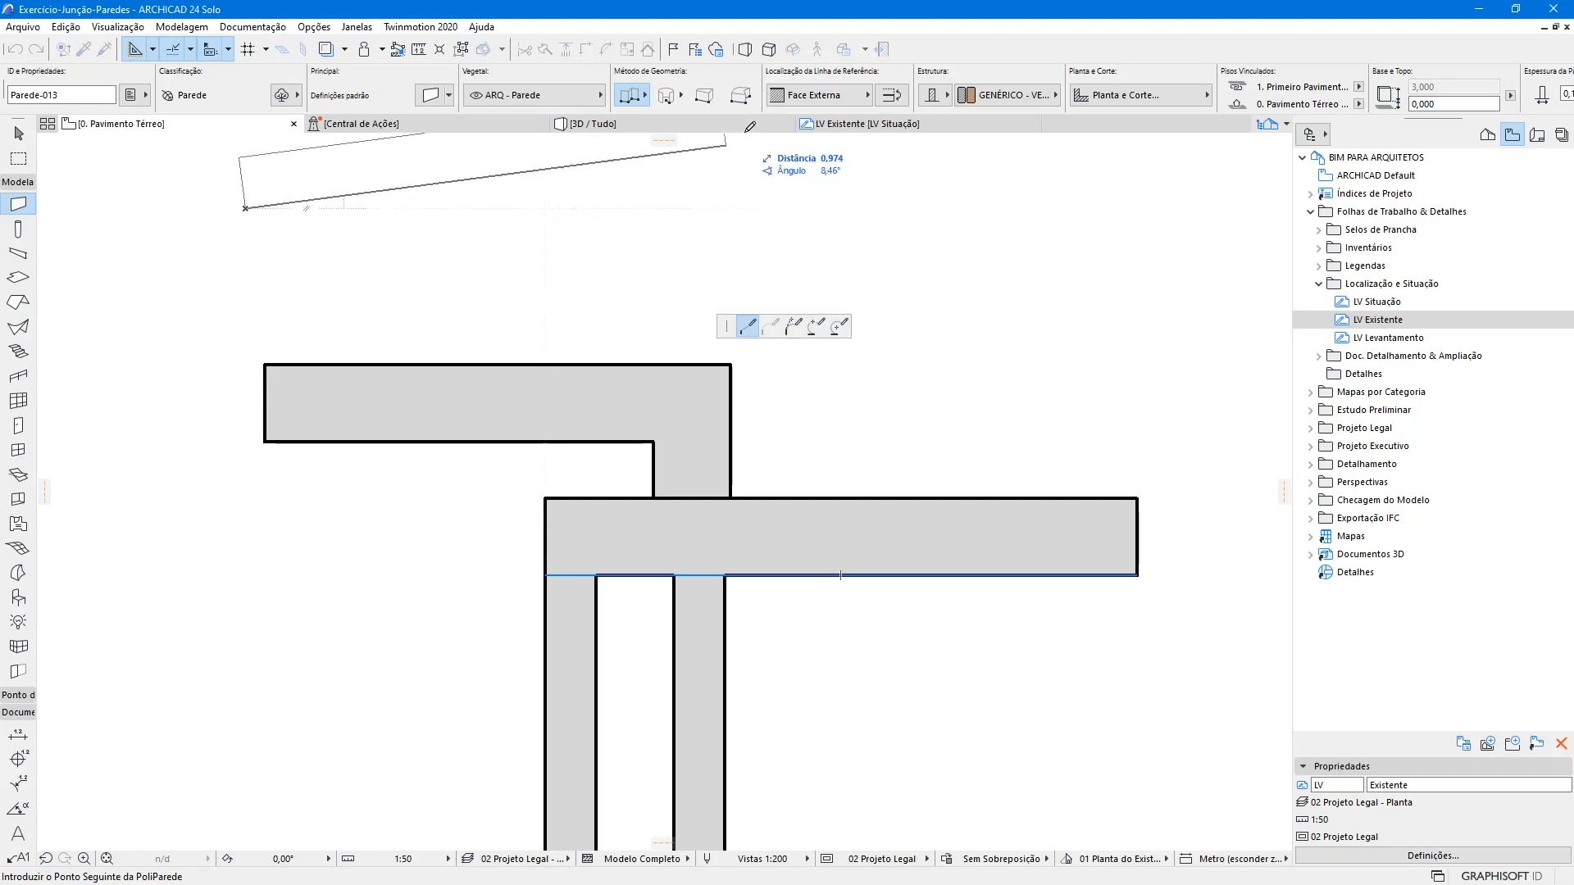
{"action": "left_click", "coordinate": [820, 95]}
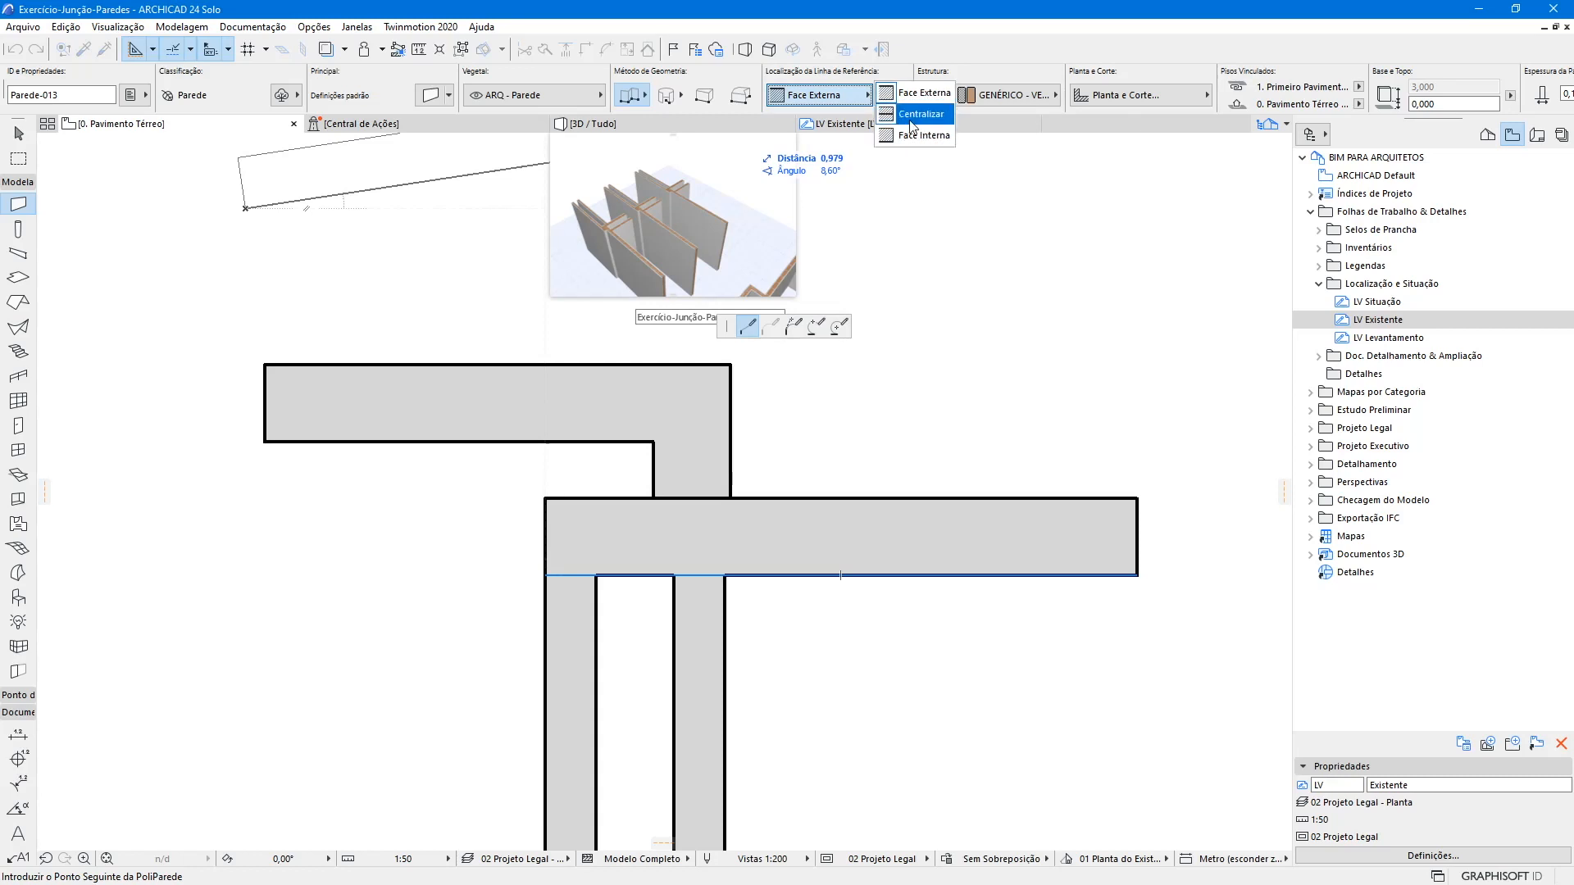
{"action": "left_click", "coordinate": [911, 120]}
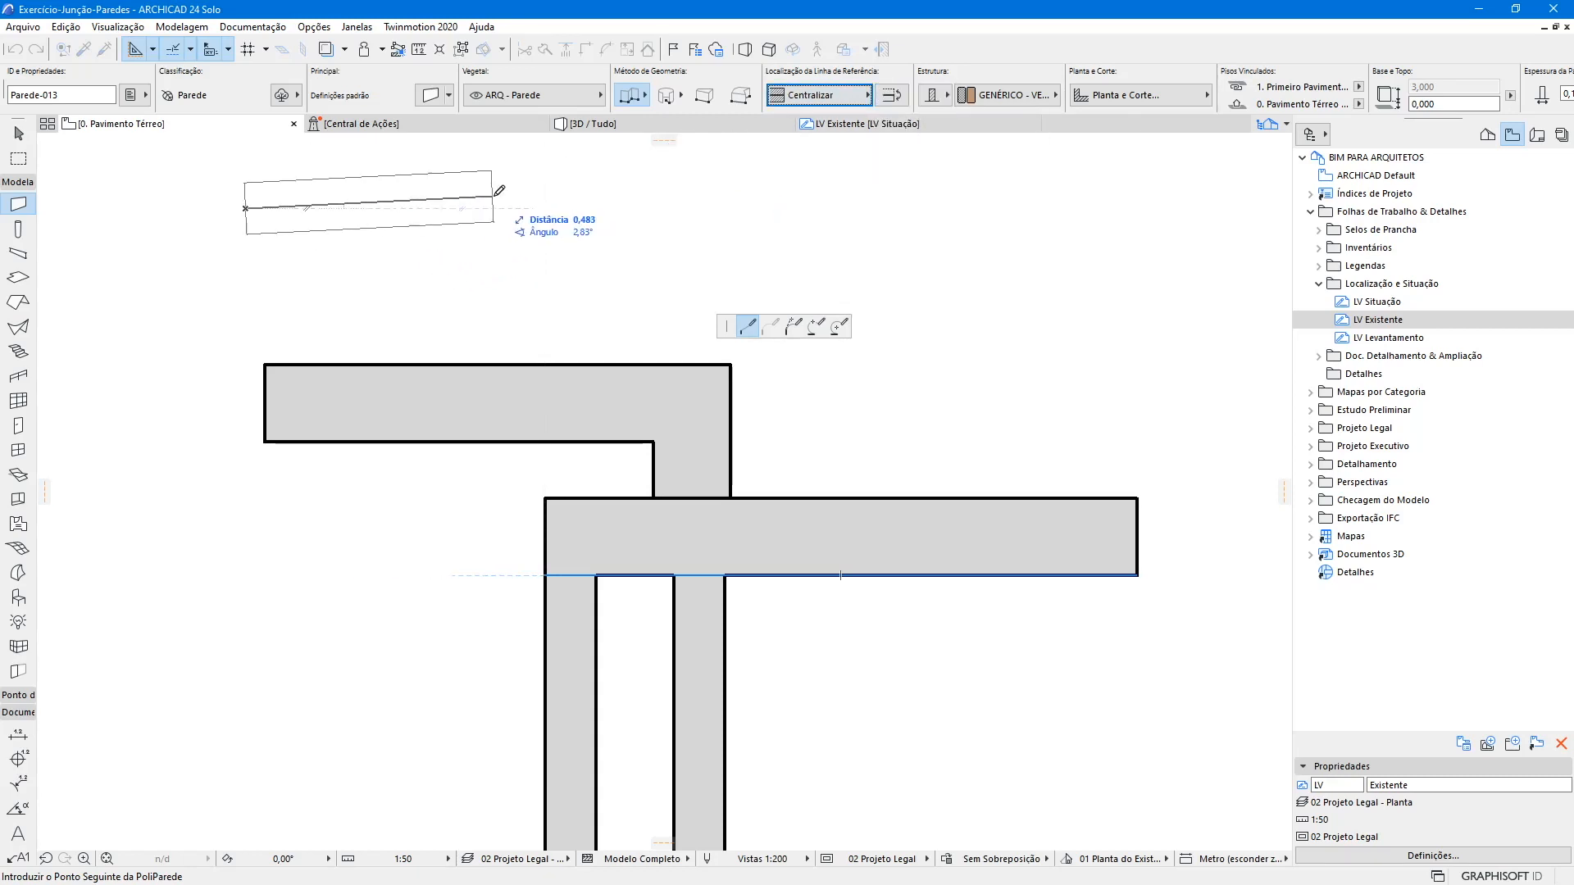
{"action": "left_click", "coordinate": [820, 95]}
{"action": "left_click", "coordinate": [820, 143]}
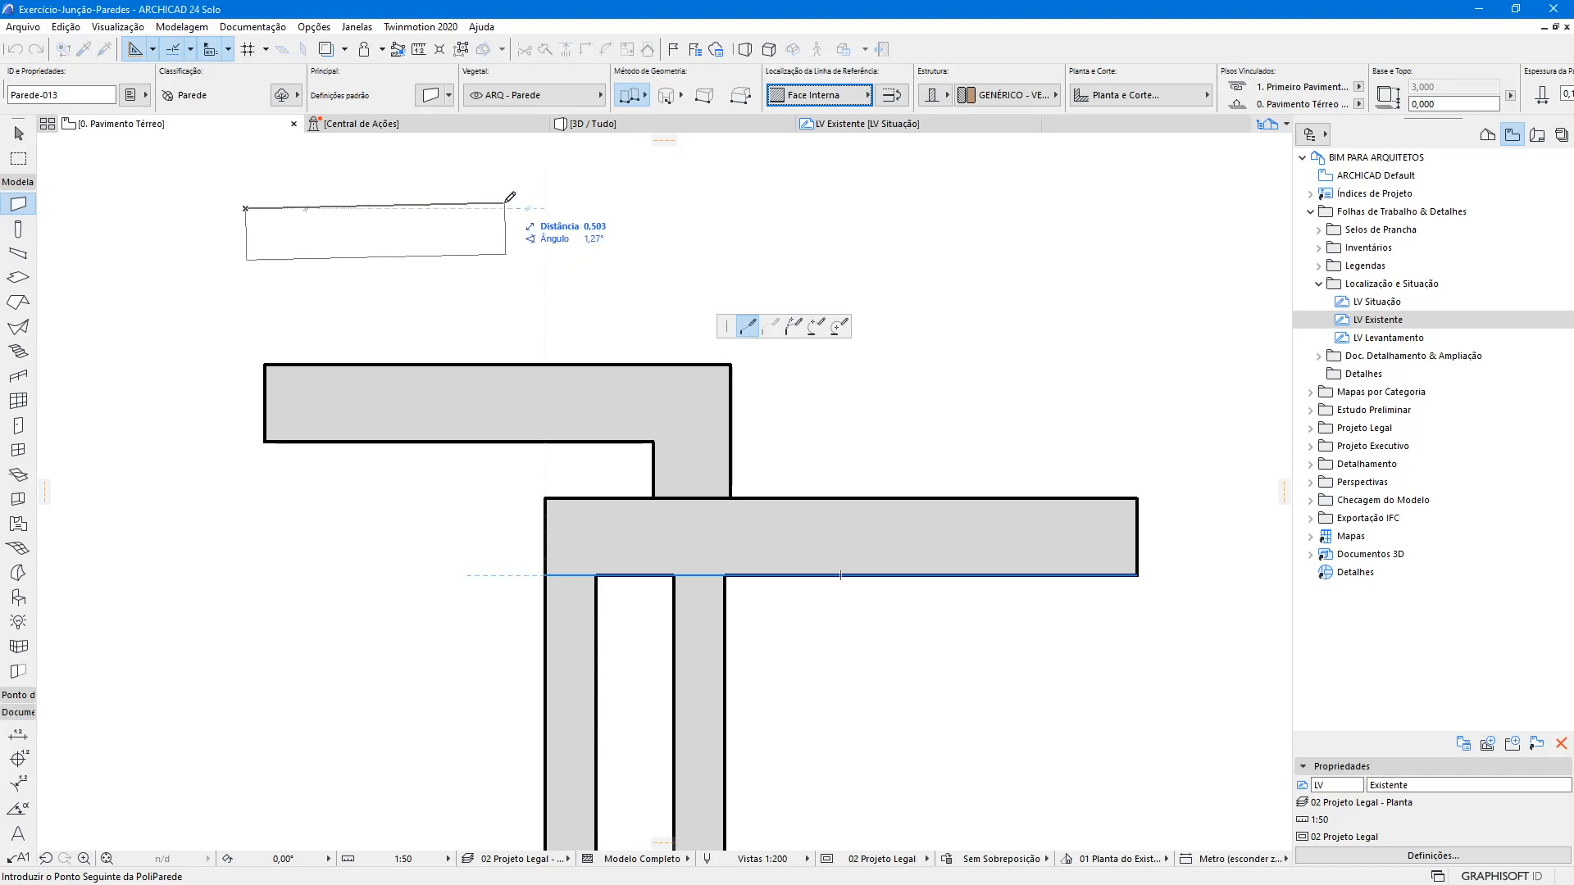
{"action": "key", "text": "Escape"}
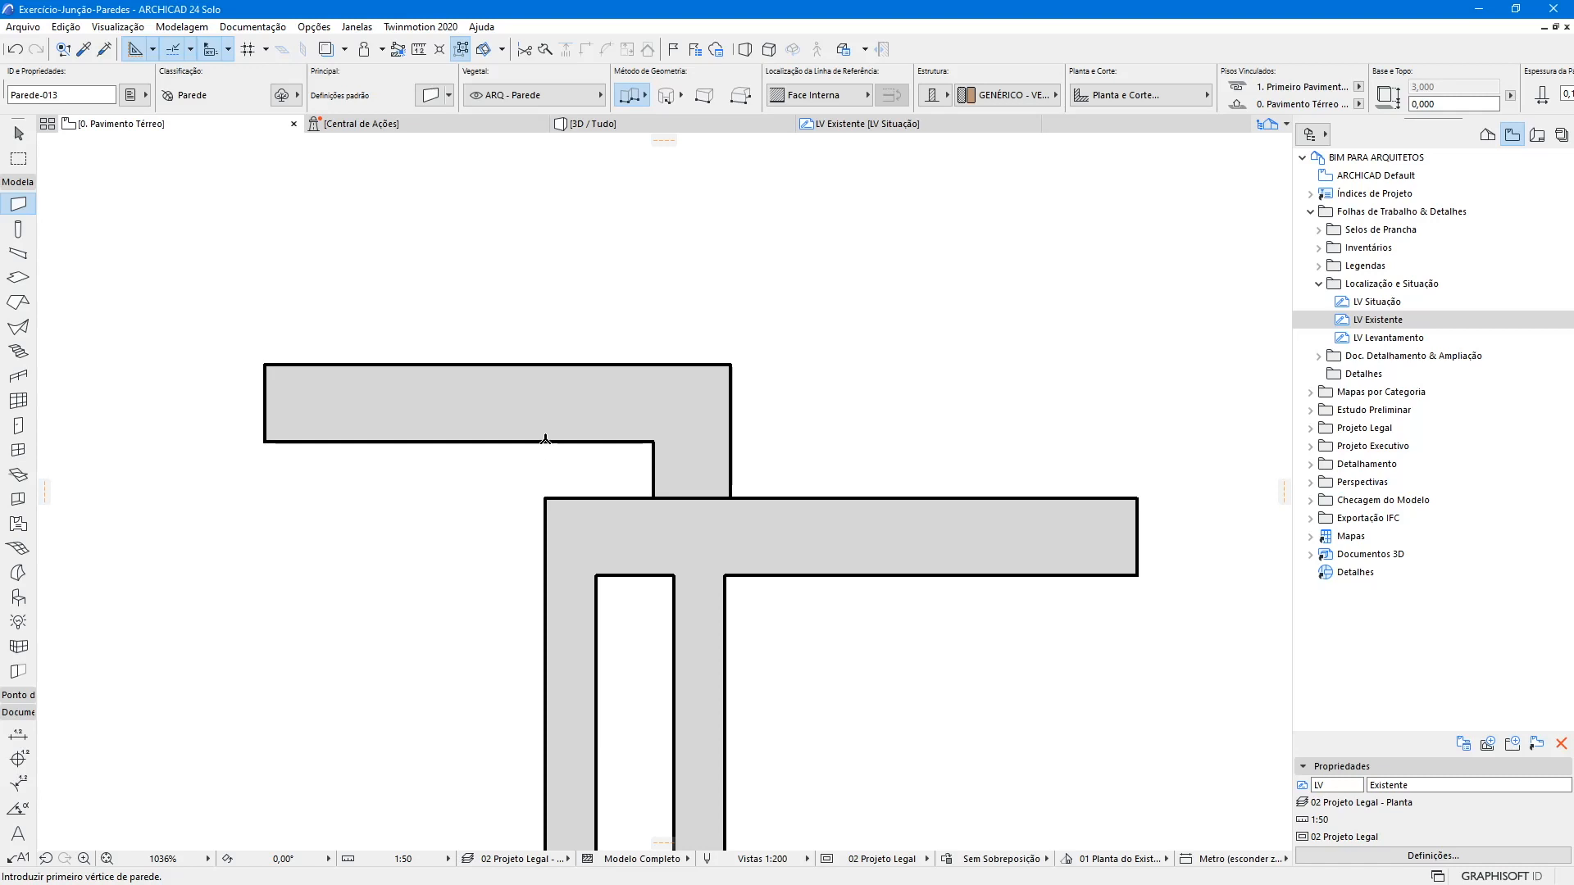
{"action": "key", "text": "Escape"}
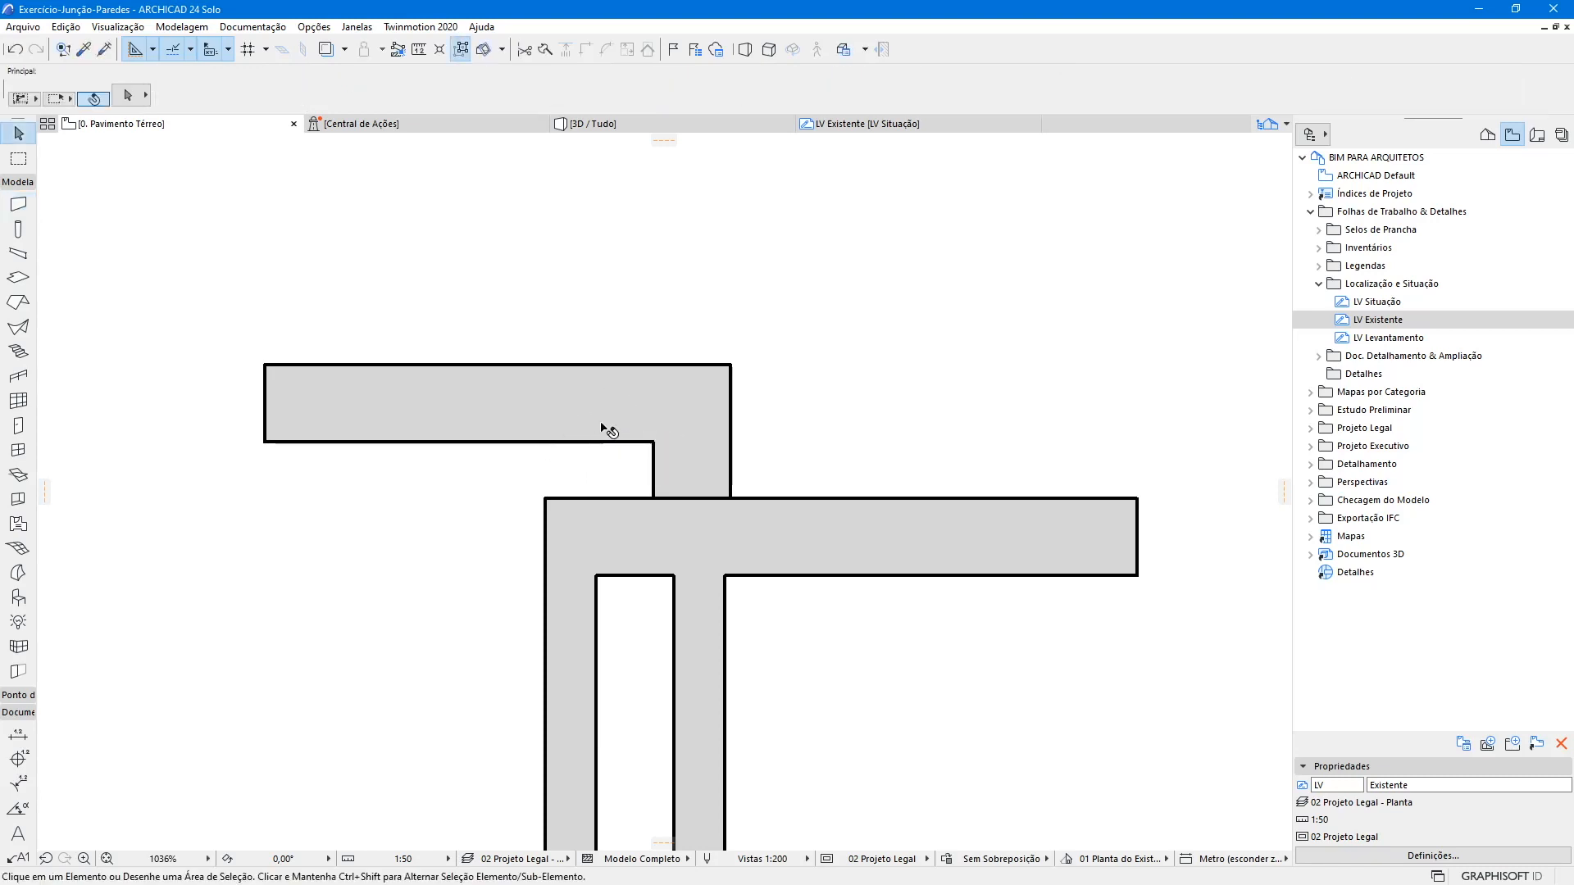
- Select the grey sample's three upper walls together and examine where their reference lines meet
{"action": "left_click", "coordinate": [607, 429]}
{"action": "left_click", "coordinate": [709, 476], "text": "shift"}
{"action": "left_click", "coordinate": [721, 537], "text": "shift"}
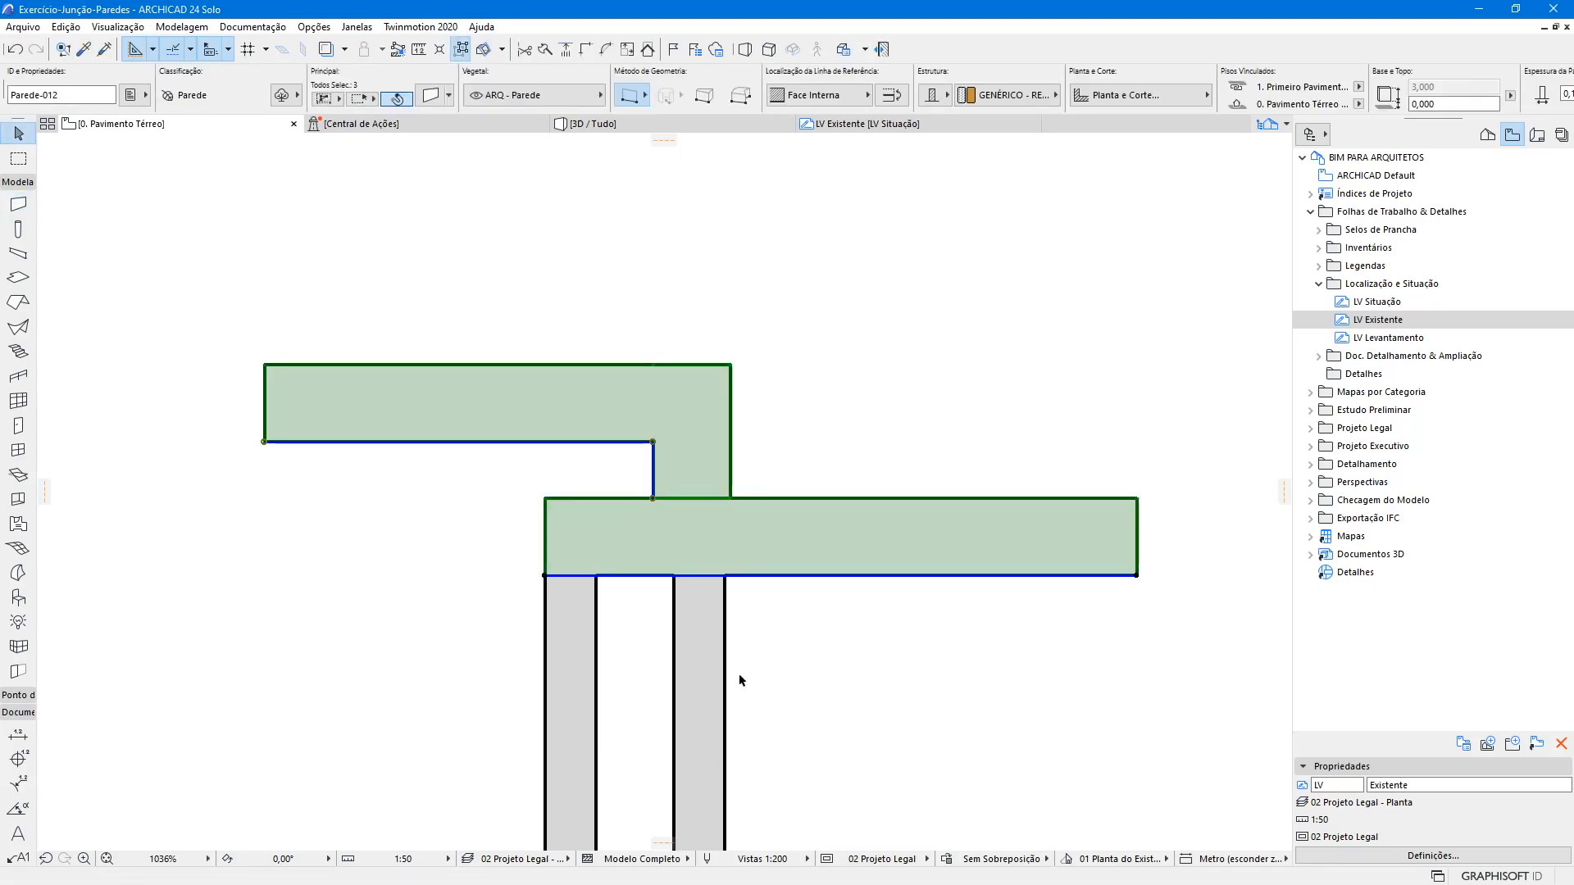
{"action": "scroll", "coordinate": [740, 673], "scroll_direction": "up", "scroll_amount": 5}
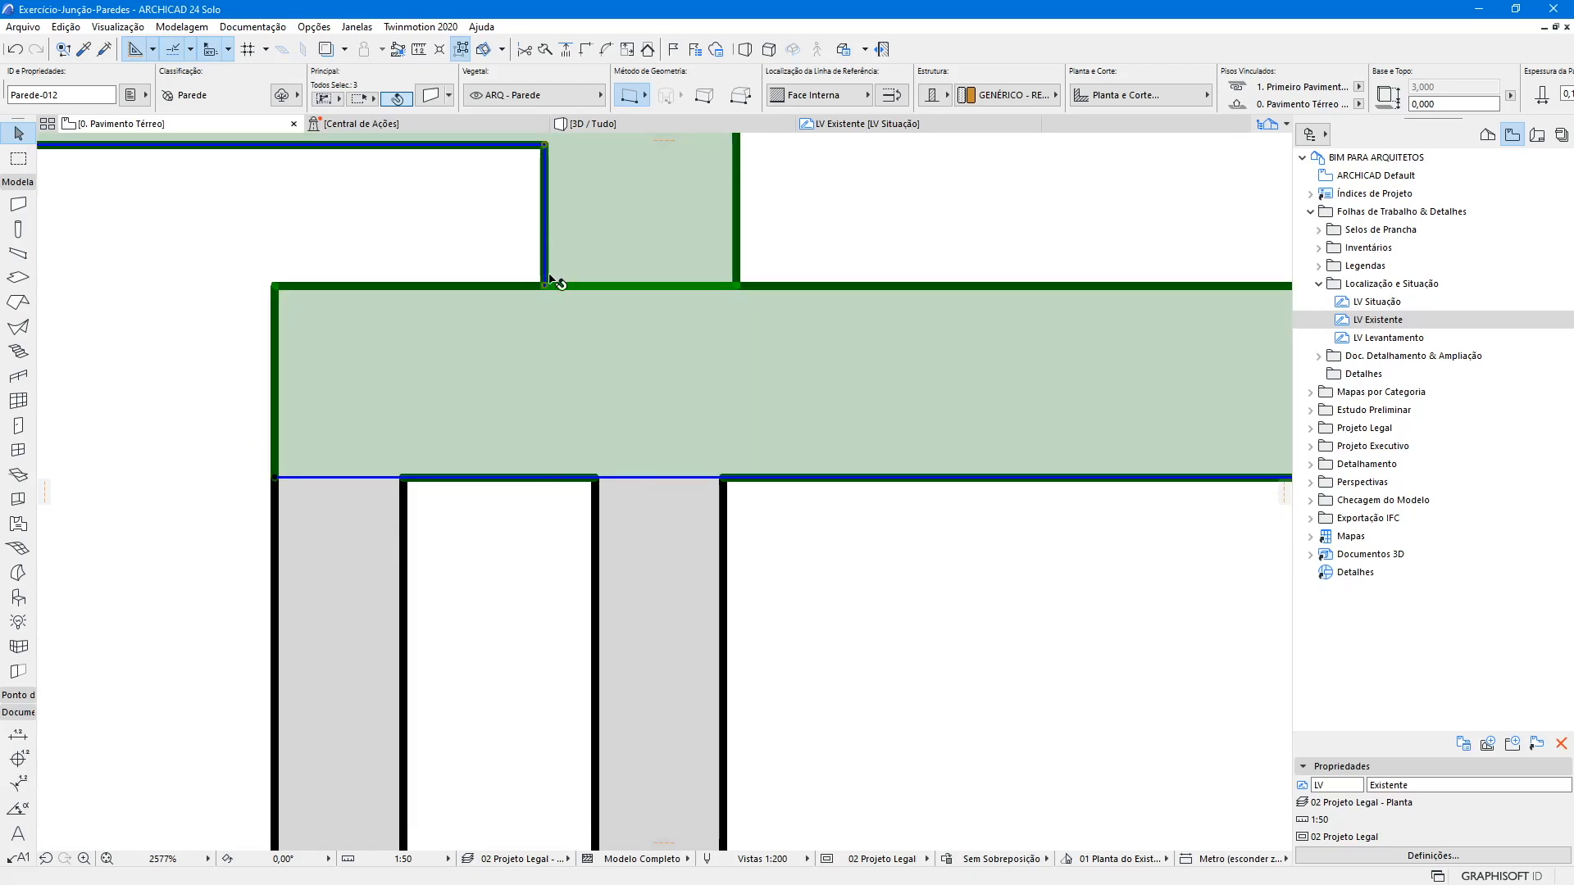
{"action": "scroll", "coordinate": [558, 299], "scroll_direction": "down", "scroll_amount": 4}
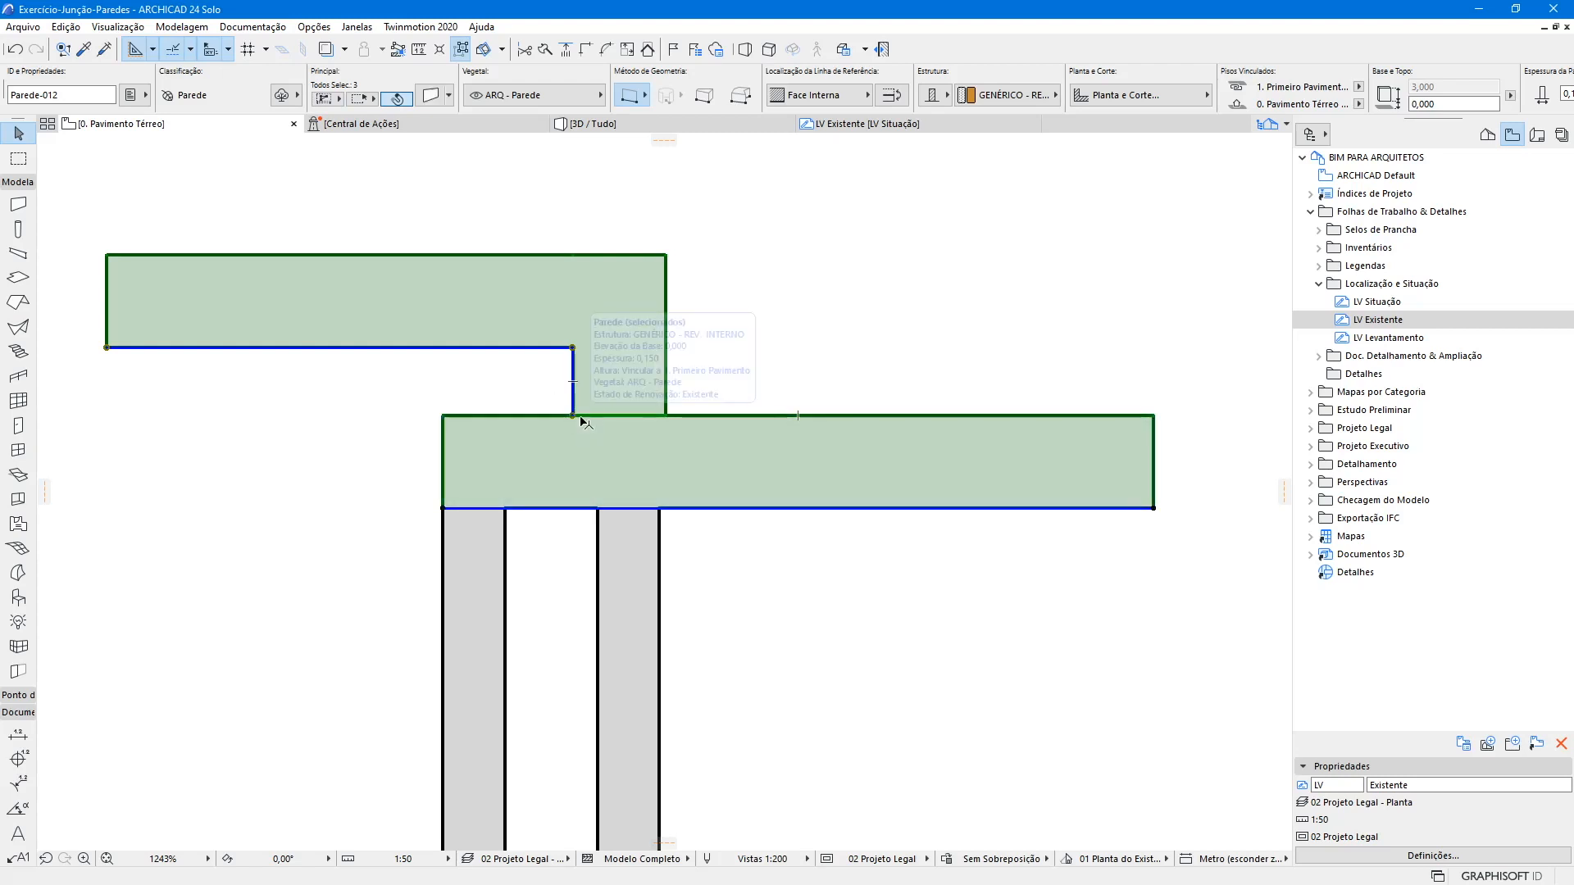
- Extend the short upper vertical wall down to the reference line of the horizontal wall beneath it
{"action": "left_click", "coordinate": [611, 385]}
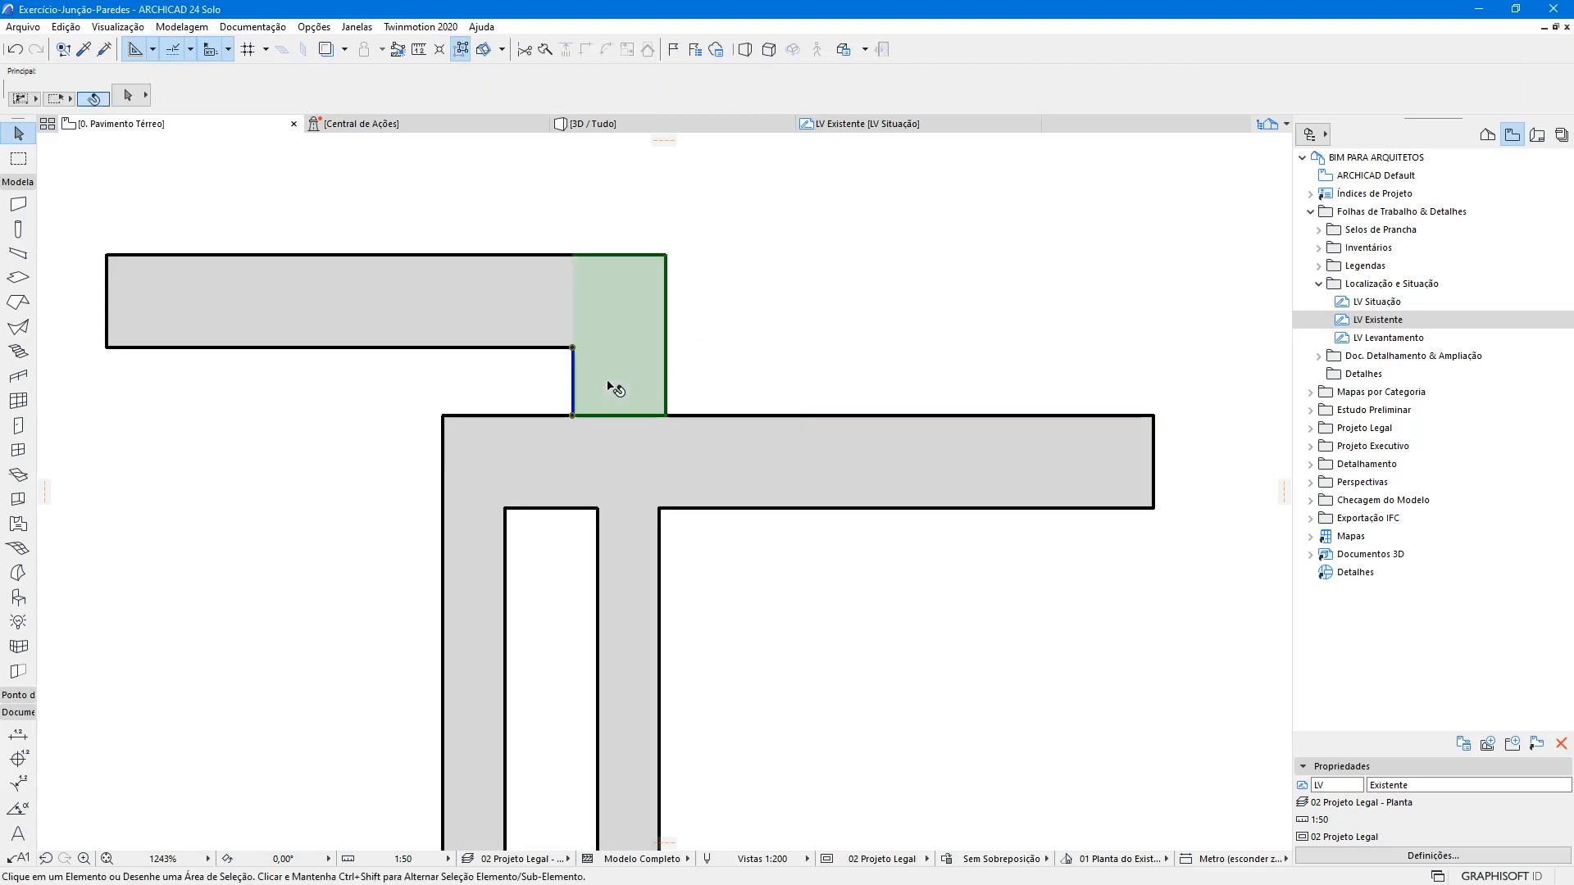
{"action": "left_click", "coordinate": [573, 414]}
{"action": "left_click", "coordinate": [584, 502]}
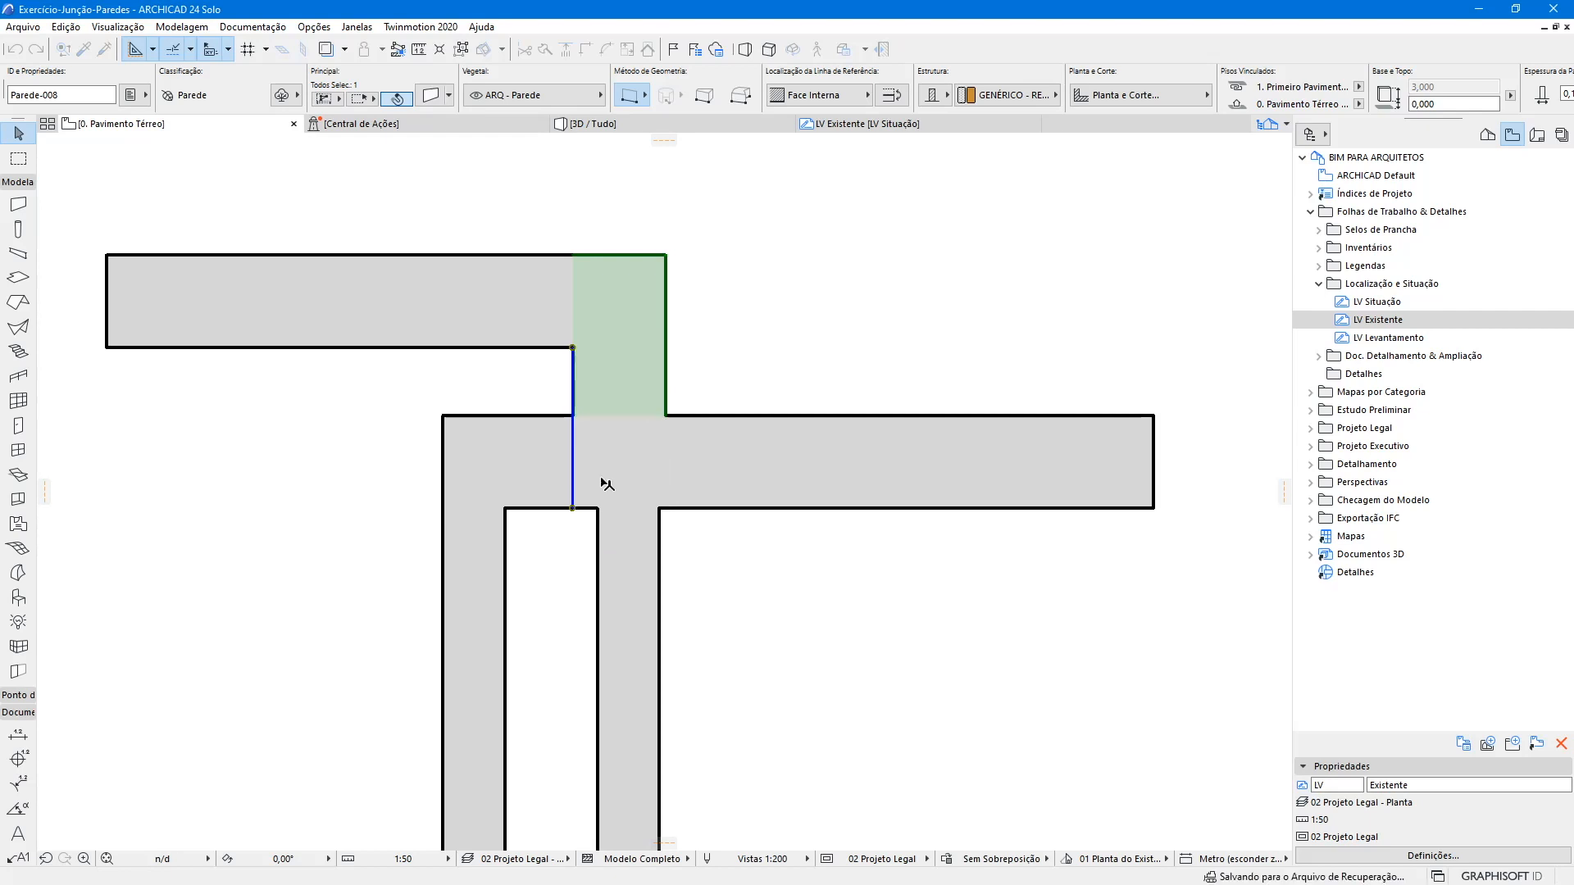
{"action": "key", "text": "Escape"}
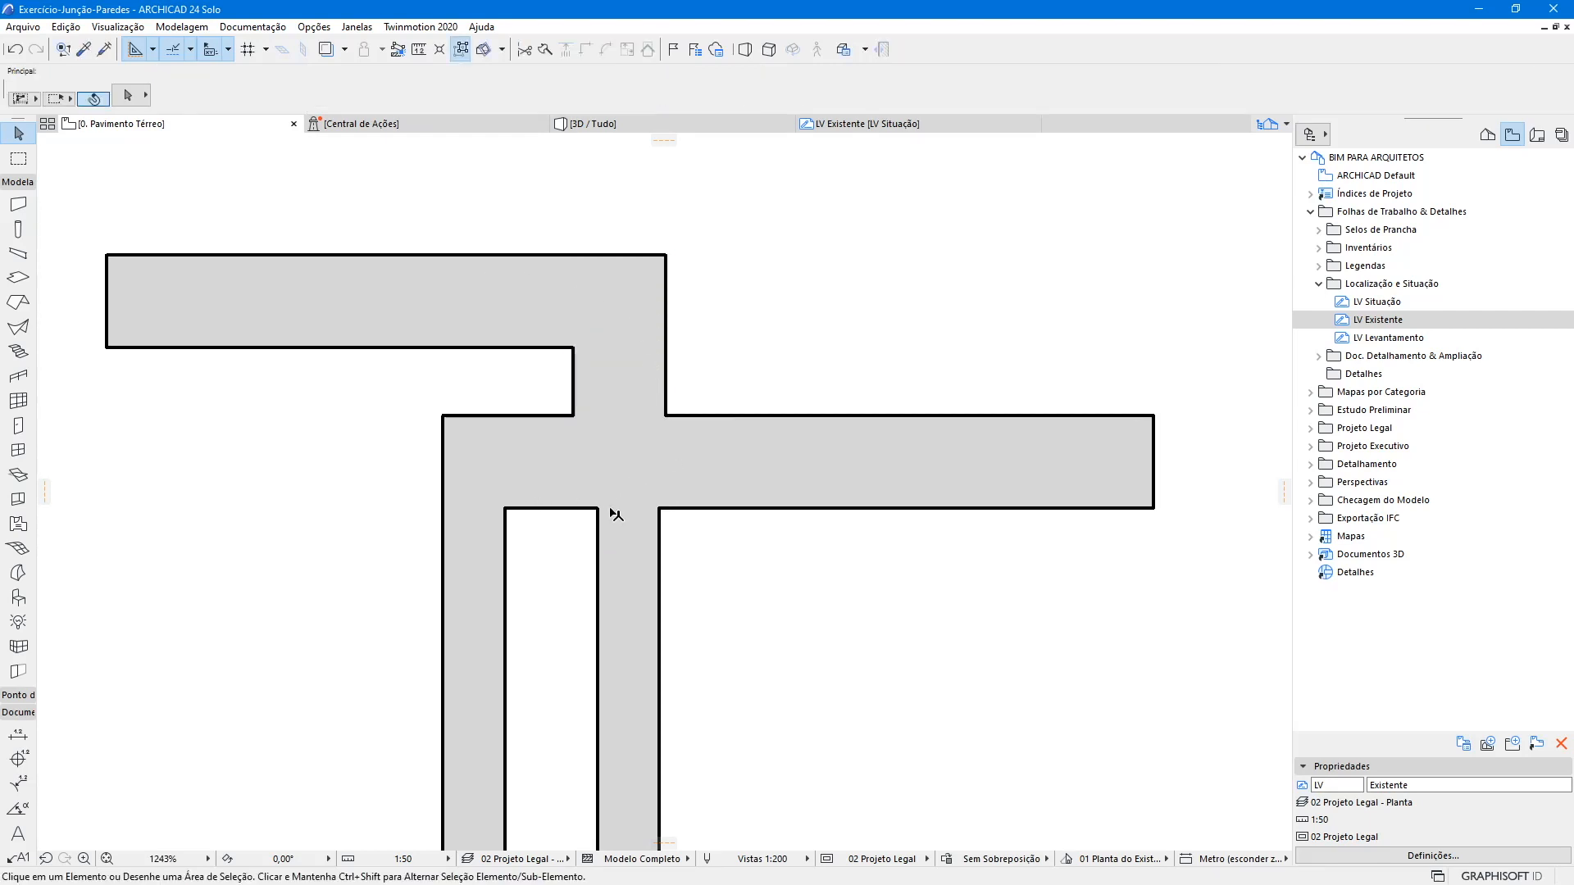
- Select the grey sample's upper group of walls, examine their joined reference lines down to the lower junction, and clear the selection
{"action": "scroll", "coordinate": [607, 420], "scroll_direction": "down", "scroll_amount": 3}
{"action": "key", "text": "ctrl+a"}
{"action": "scroll", "coordinate": [558, 397], "scroll_direction": "up", "scroll_amount": 3}
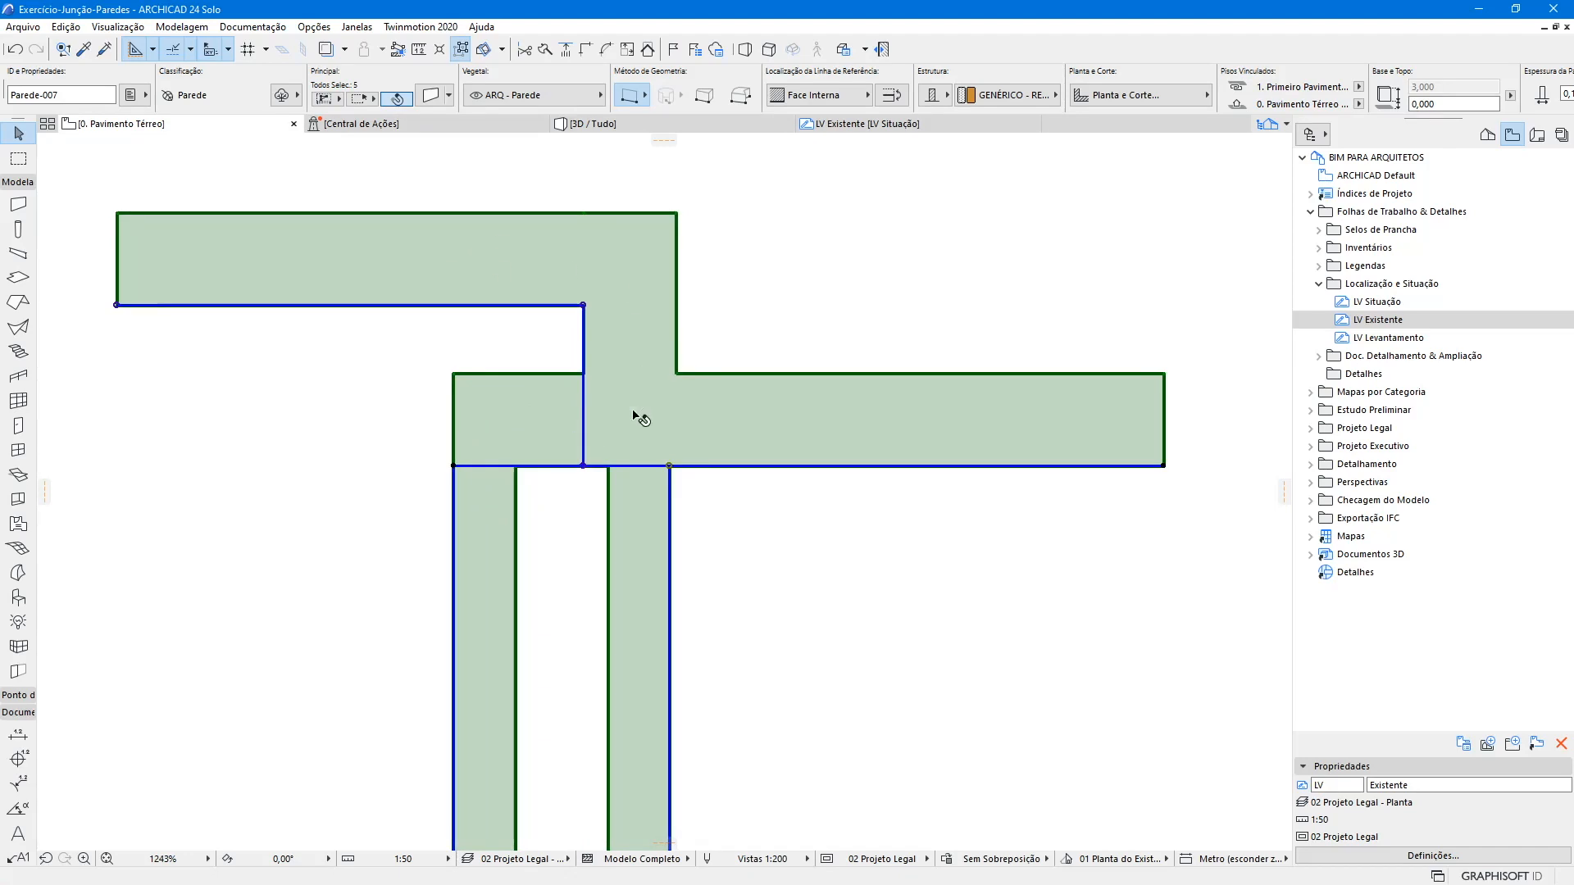
{"action": "mouse_move", "coordinate": [634, 416]}
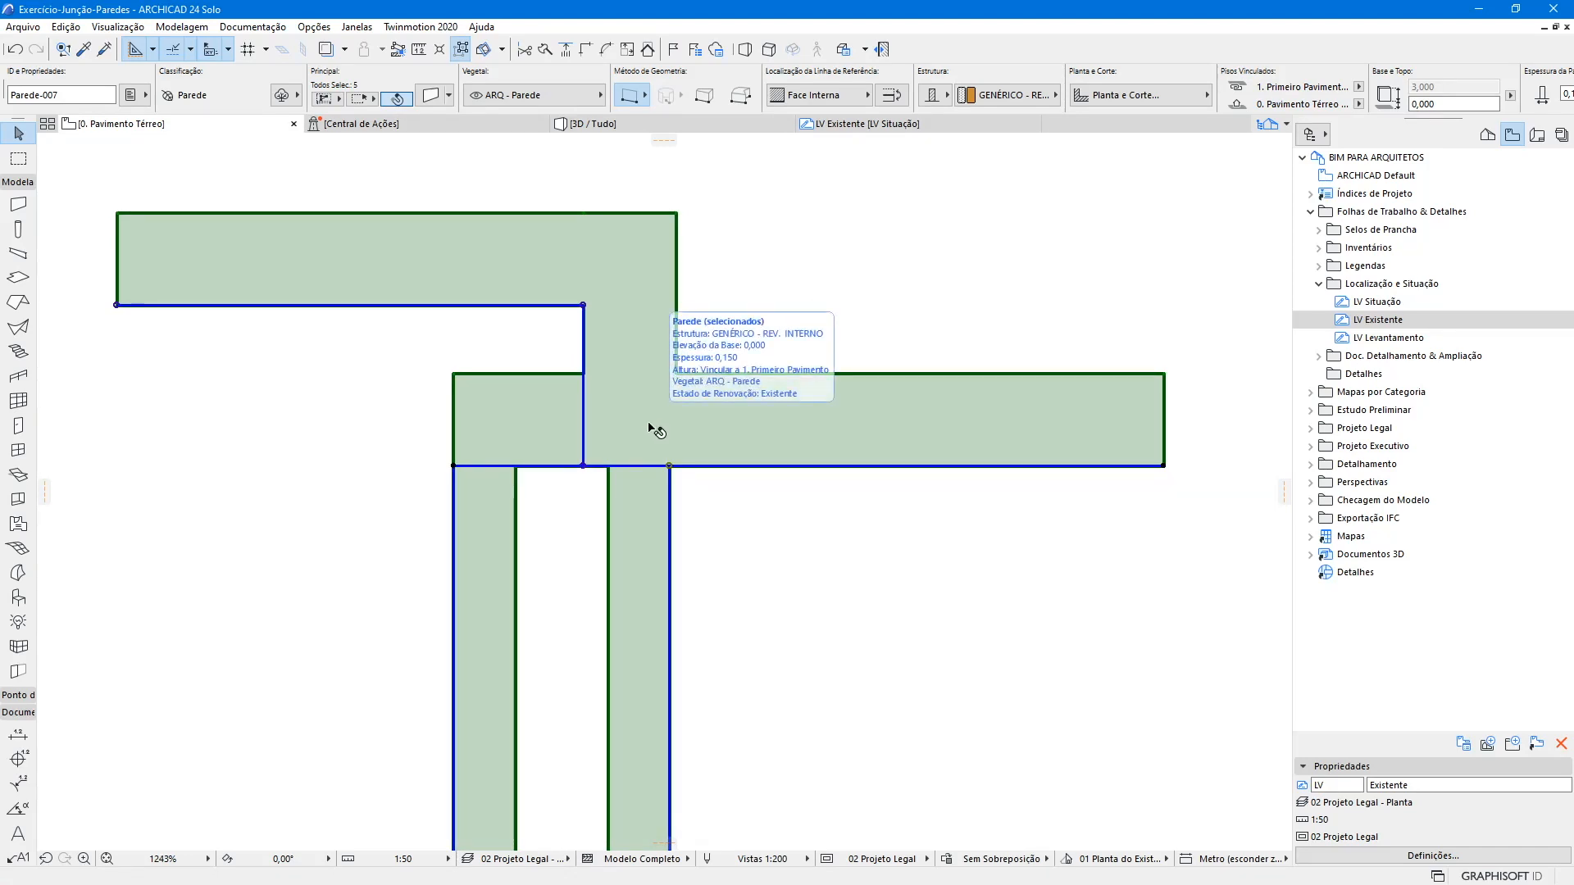
{"action": "scroll", "coordinate": [676, 422], "scroll_direction": "down", "scroll_amount": 3}
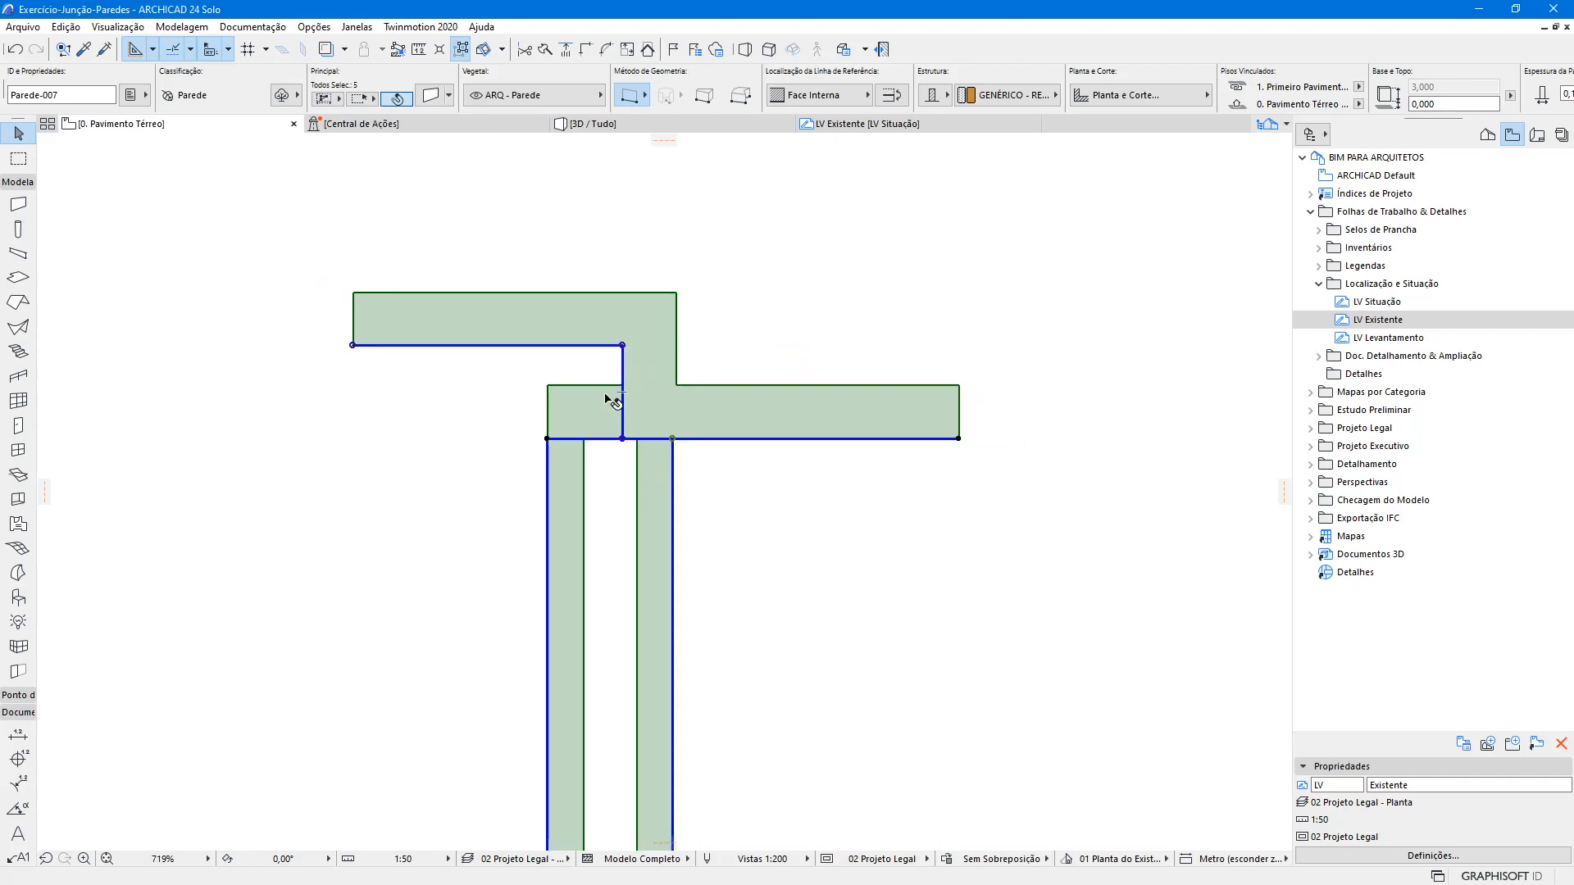
{"action": "scroll", "coordinate": [613, 401], "scroll_direction": "down", "scroll_amount": 7}
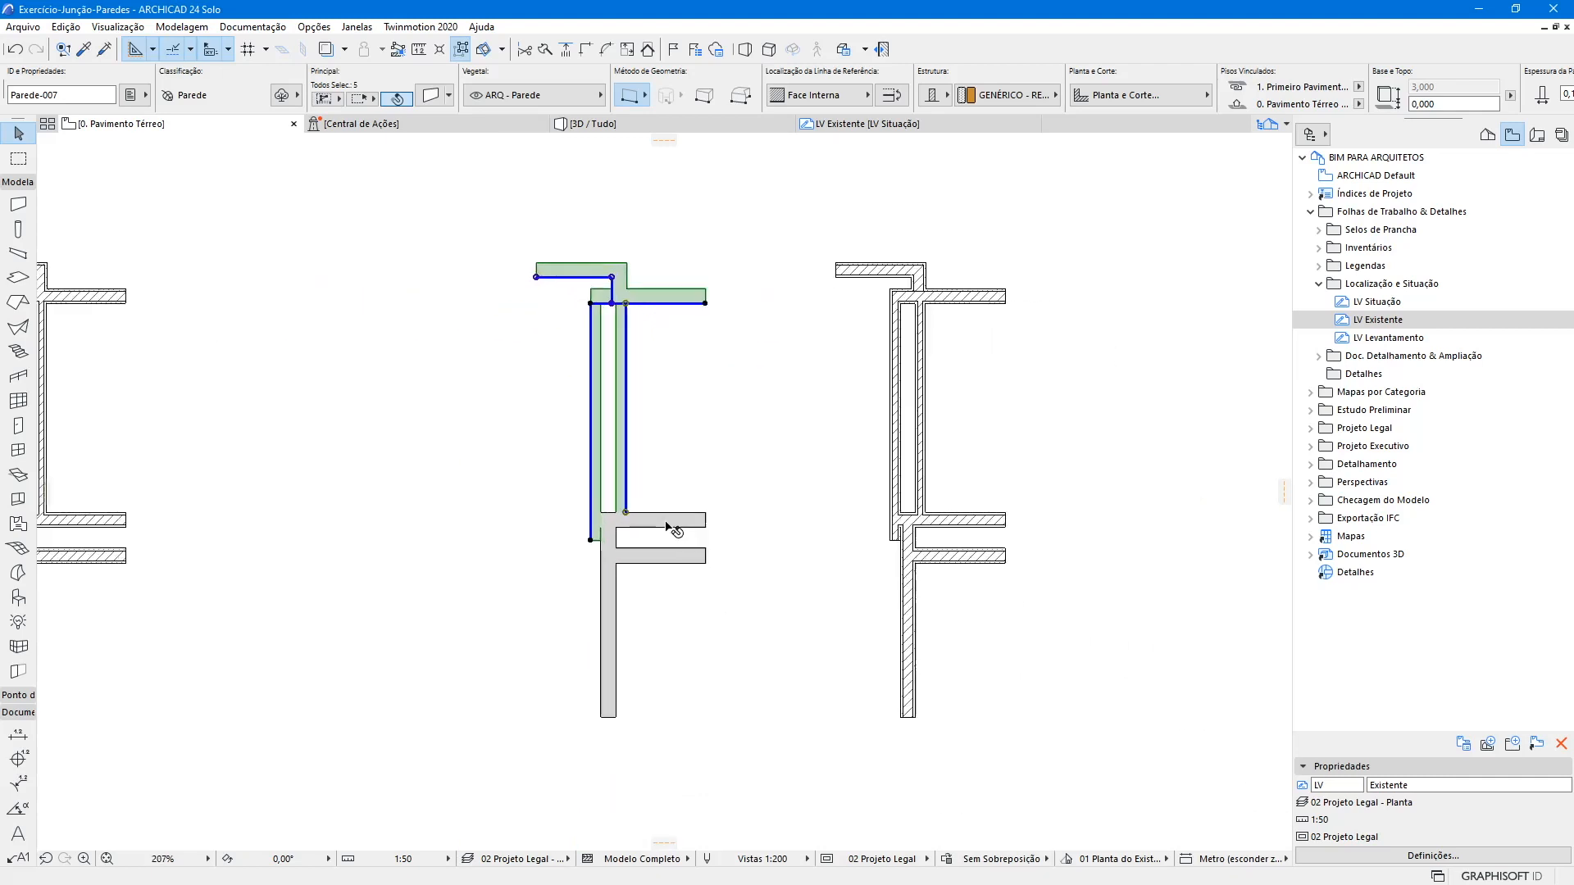
{"action": "scroll", "coordinate": [672, 528], "scroll_direction": "up", "scroll_amount": 8}
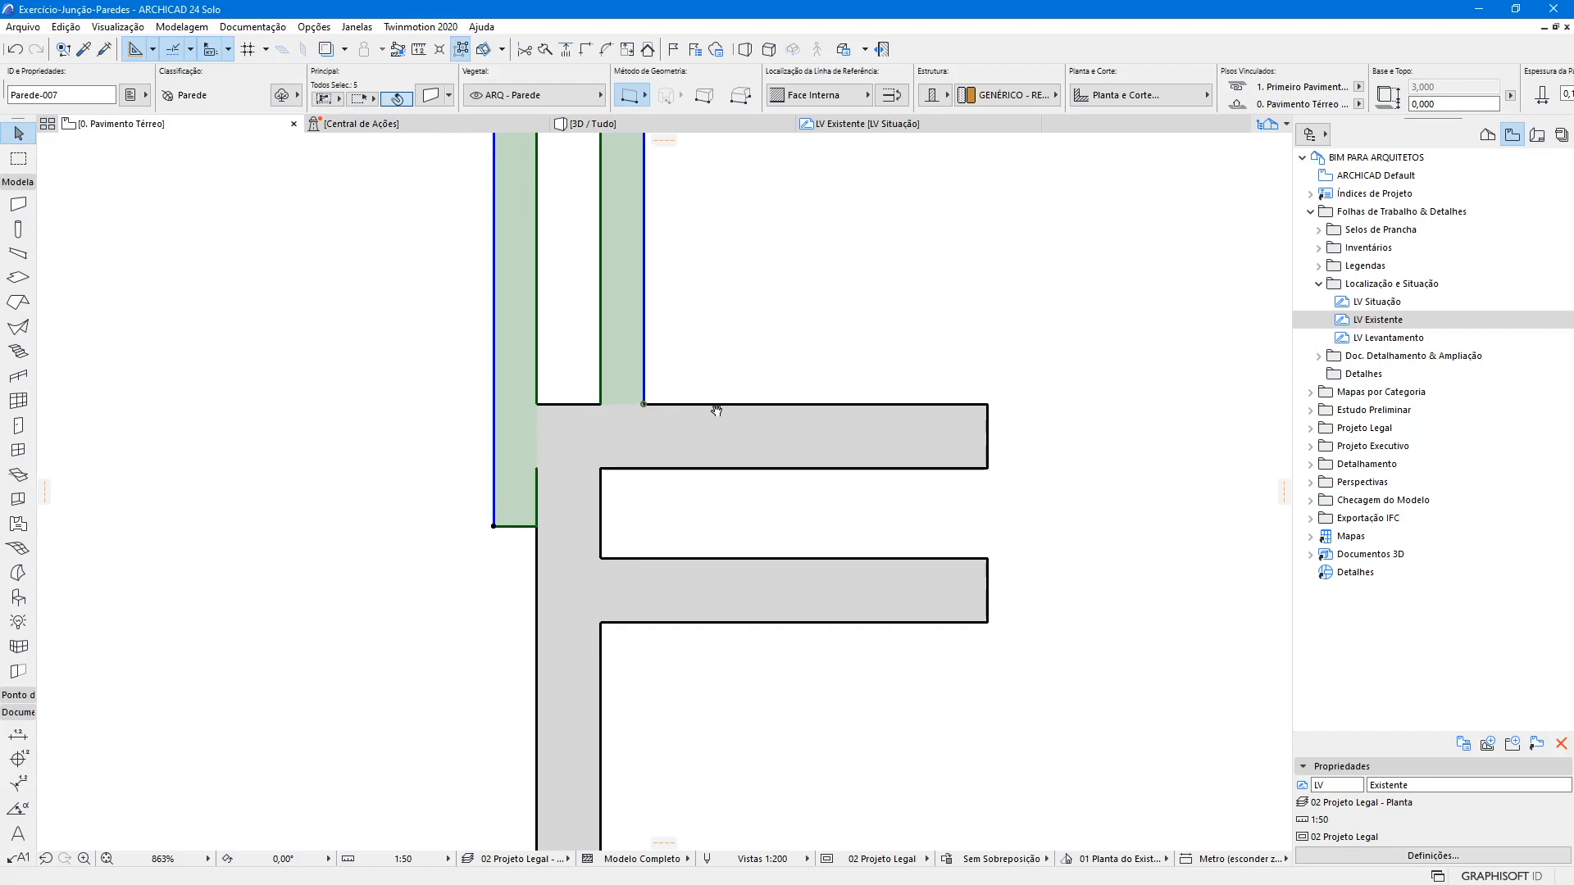
{"action": "left_click", "coordinate": [600, 509]}
- Place a horizontal guide line at the lower end of the grey sample's outer vertical wall
{"action": "scroll", "coordinate": [636, 569], "scroll_direction": "up", "scroll_amount": 2}
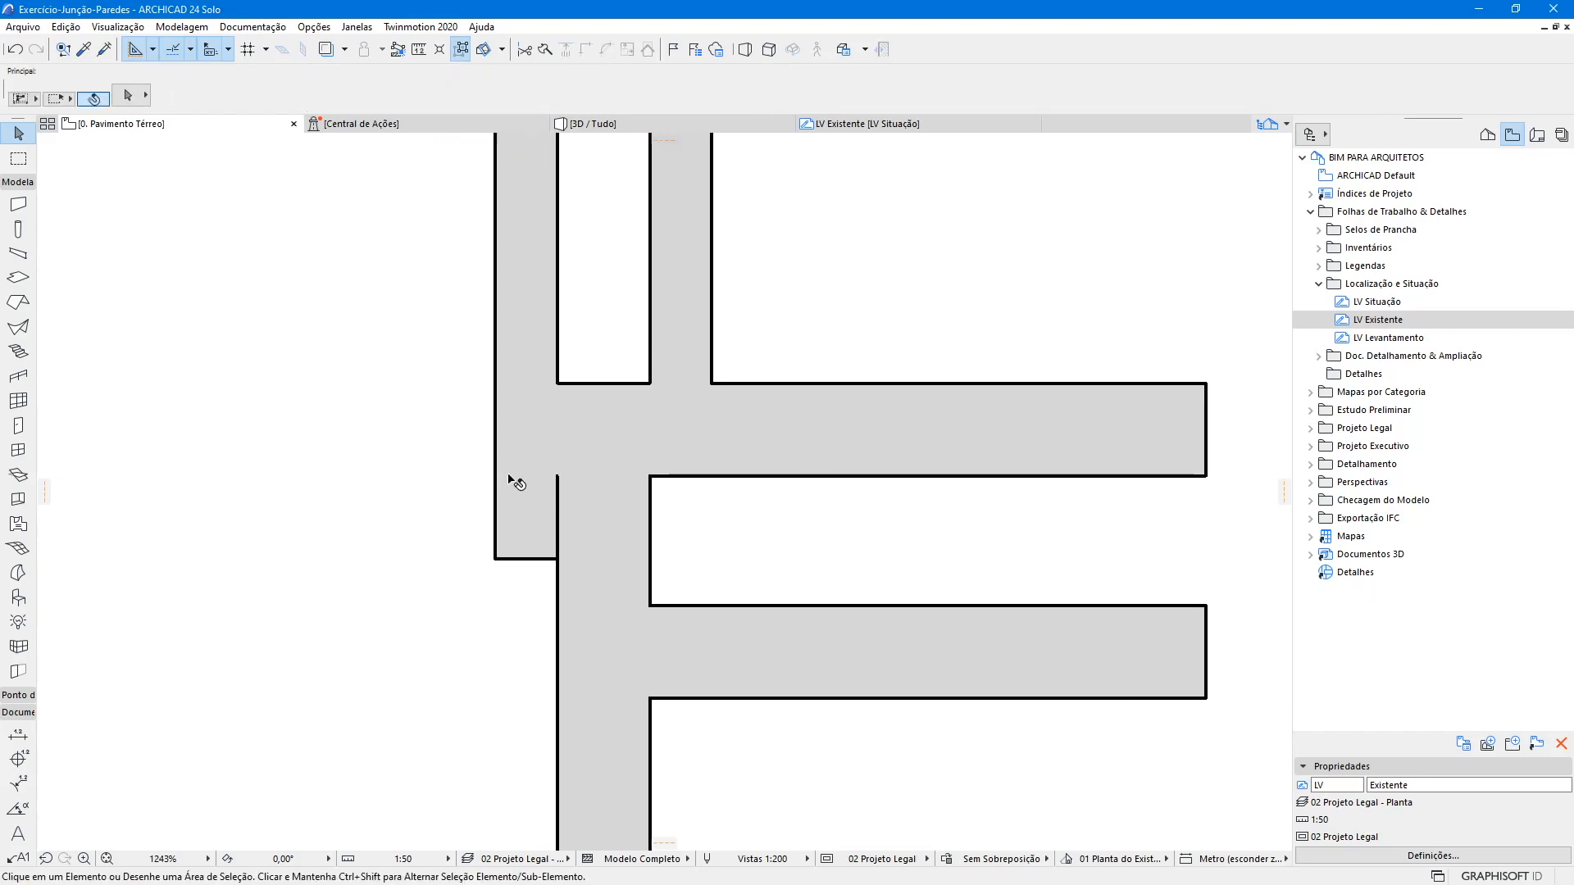
{"action": "left_click", "coordinate": [527, 533]}
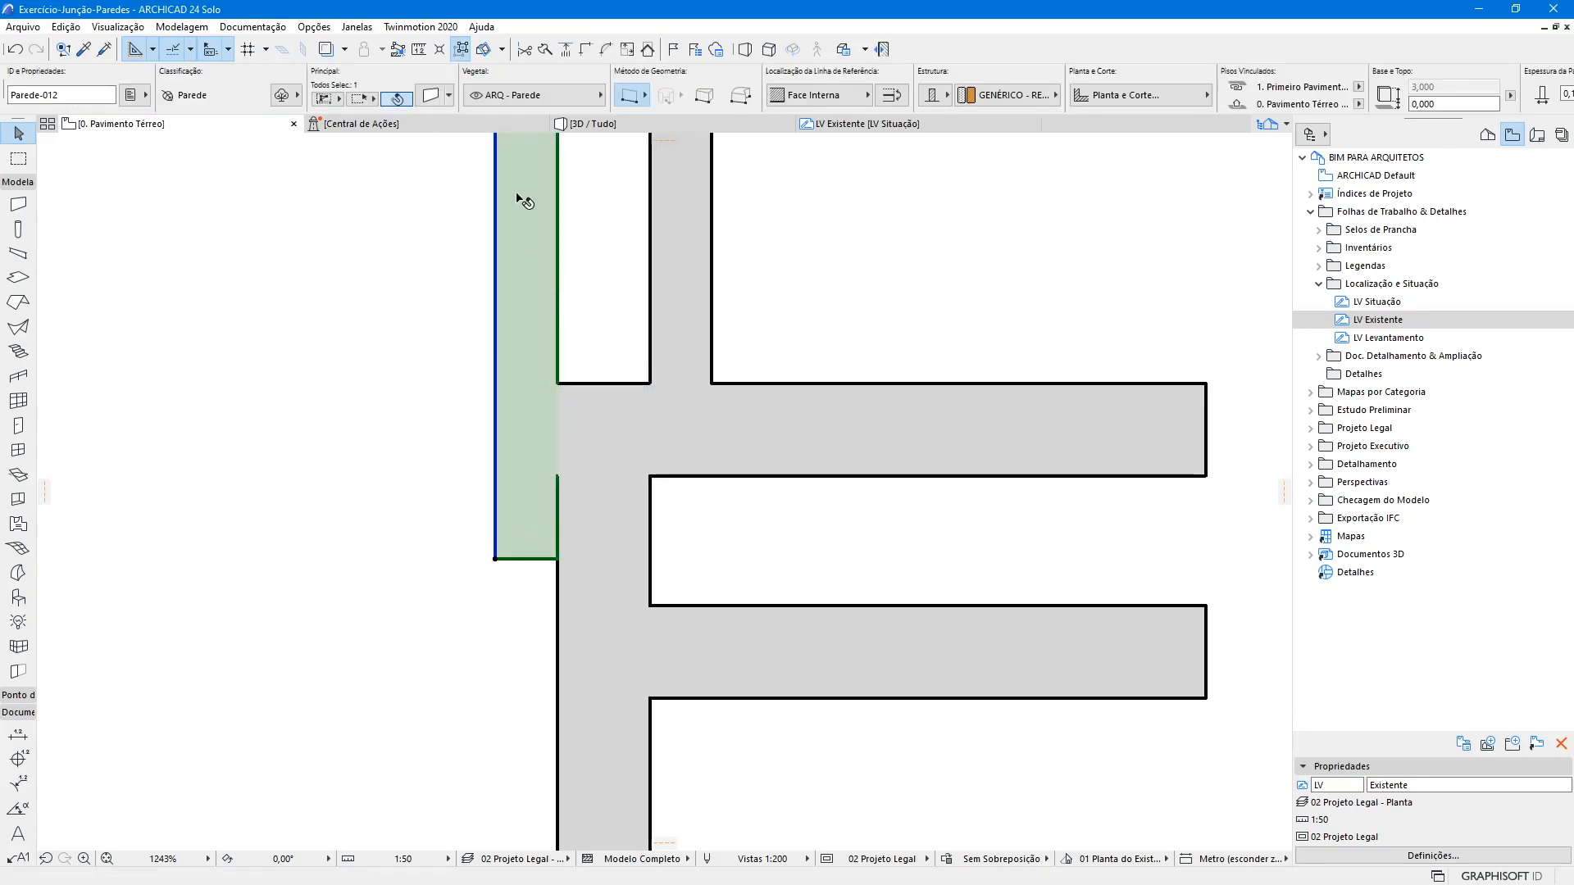
{"action": "left_click_drag", "start_coordinate": [664, 140], "coordinate": [501, 563]}
- Check the reference lines of the lower vertical wall, the adjoining horizontal wall and the outer vertical wall at the lower junction
{"action": "left_click", "coordinate": [587, 498]}
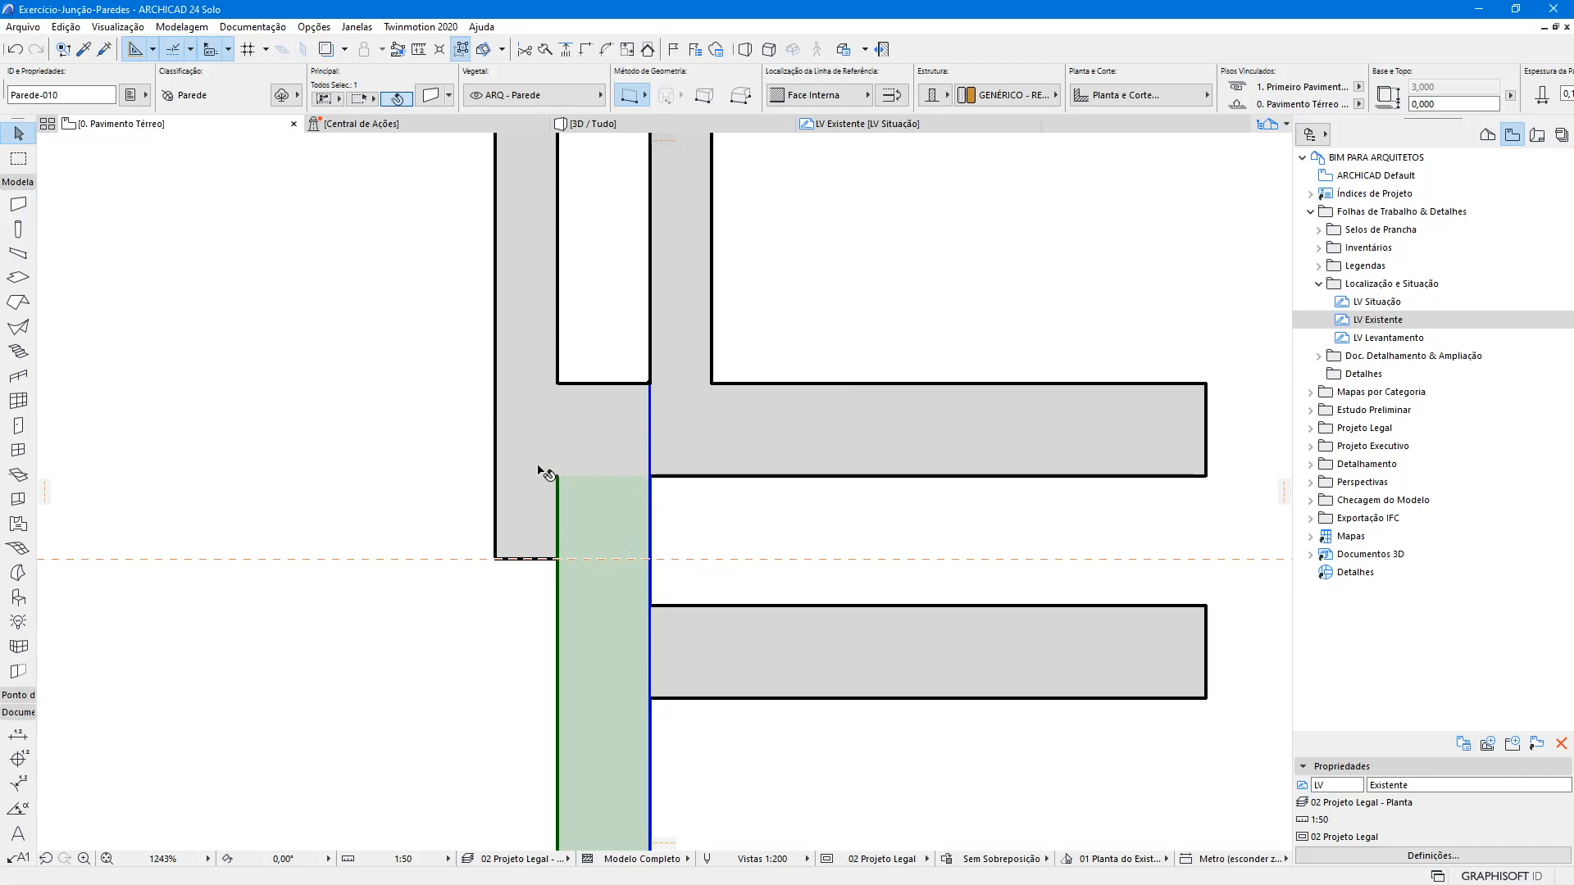
{"action": "left_click", "coordinate": [755, 441]}
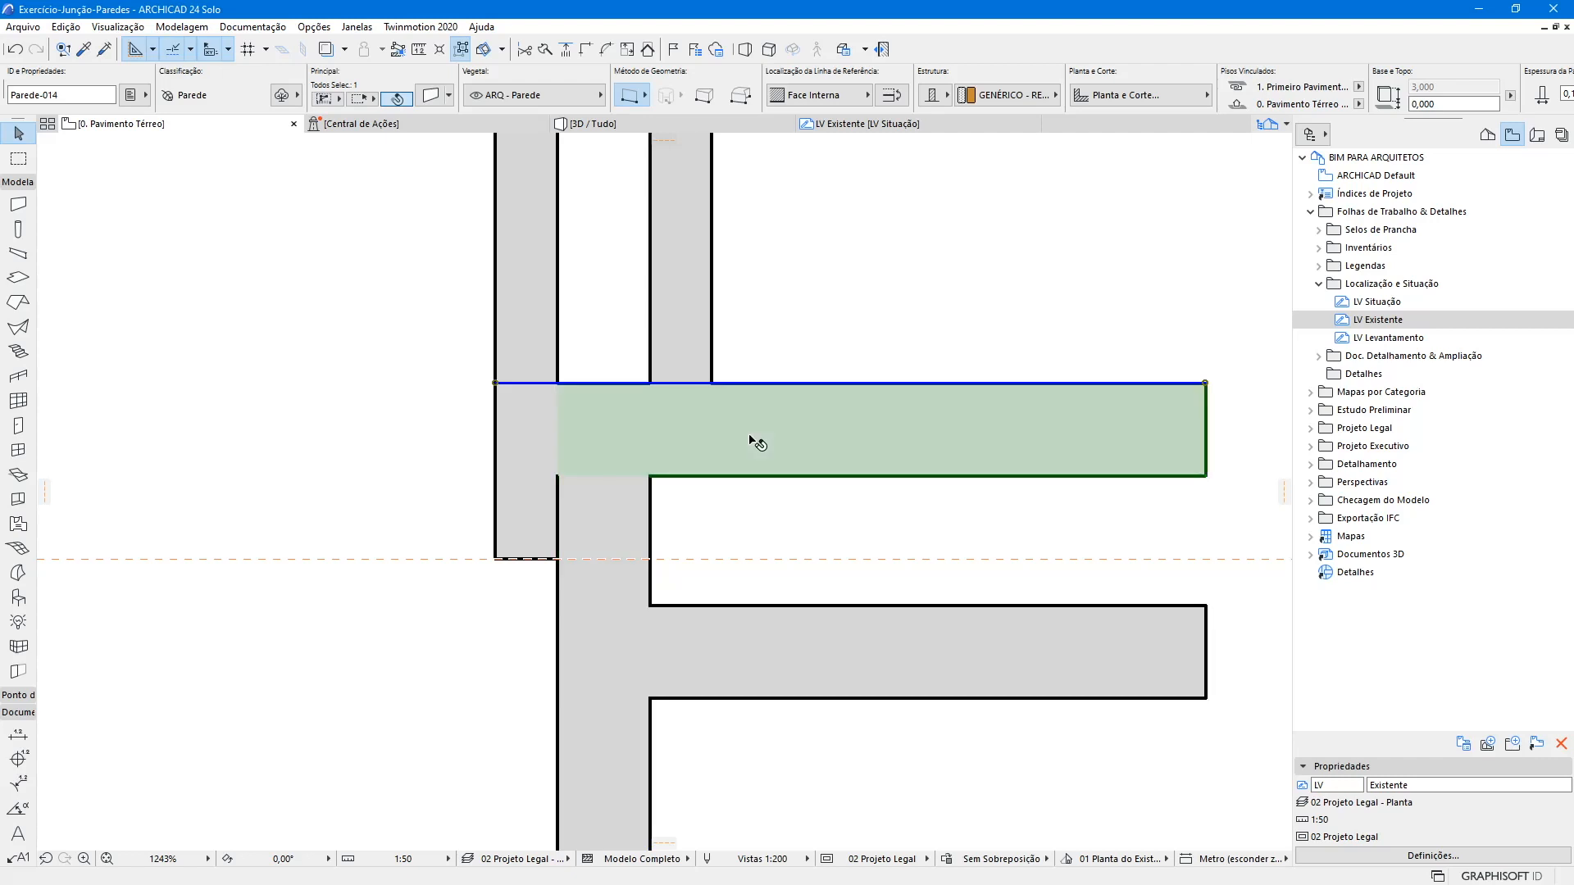
{"action": "left_click", "coordinate": [529, 435], "text": "shift"}
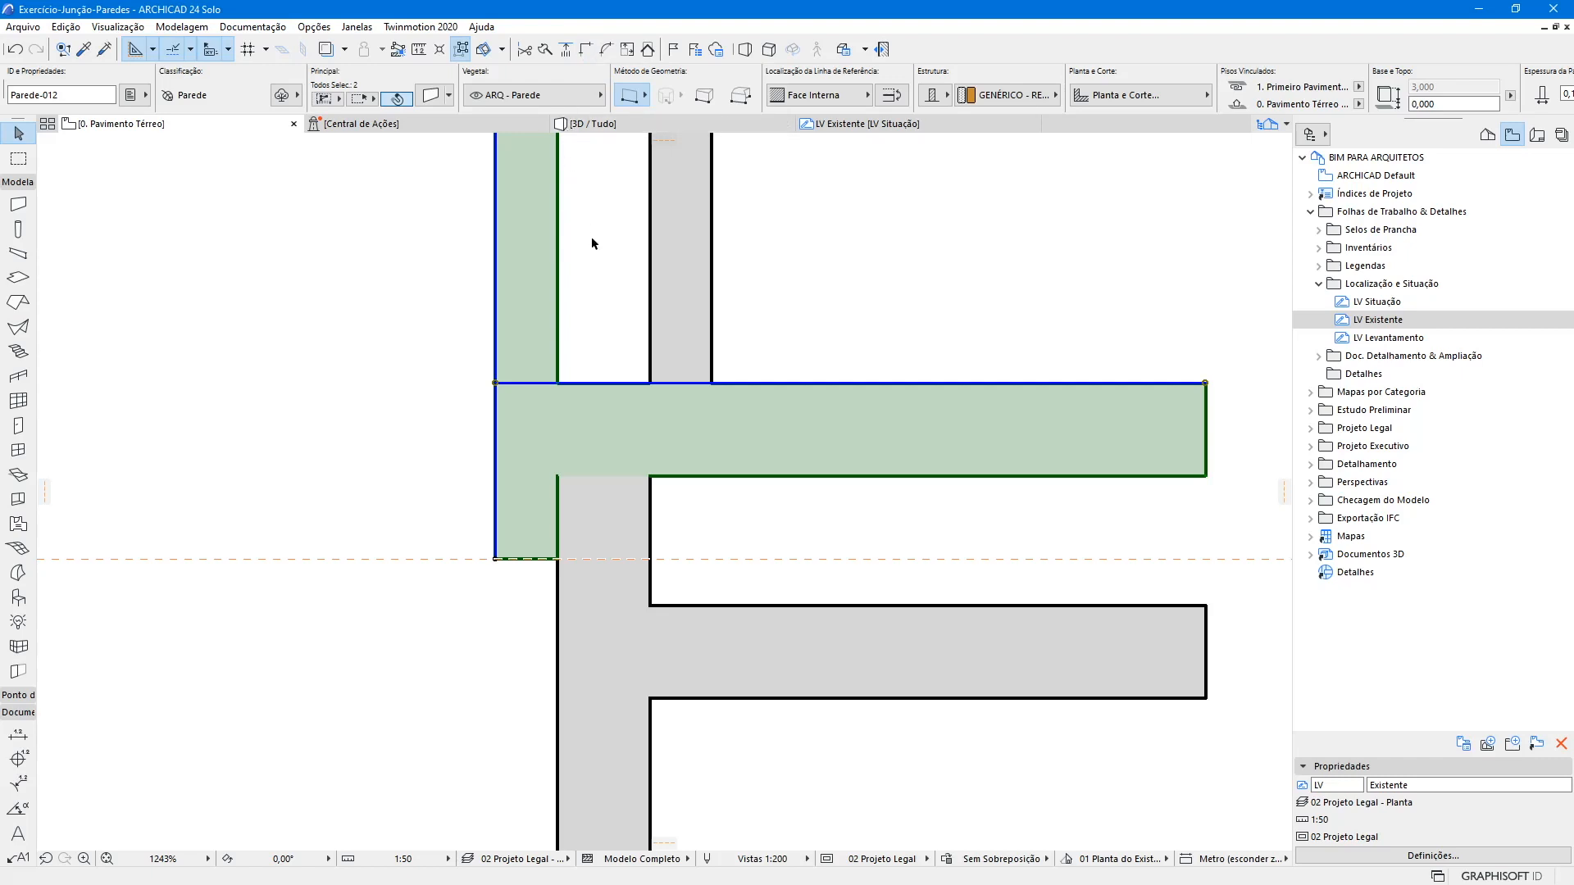
- Intersect the outer vertical wall with the horizontal wall at the grey sample's lower junction
{"action": "key", "text": "i"}
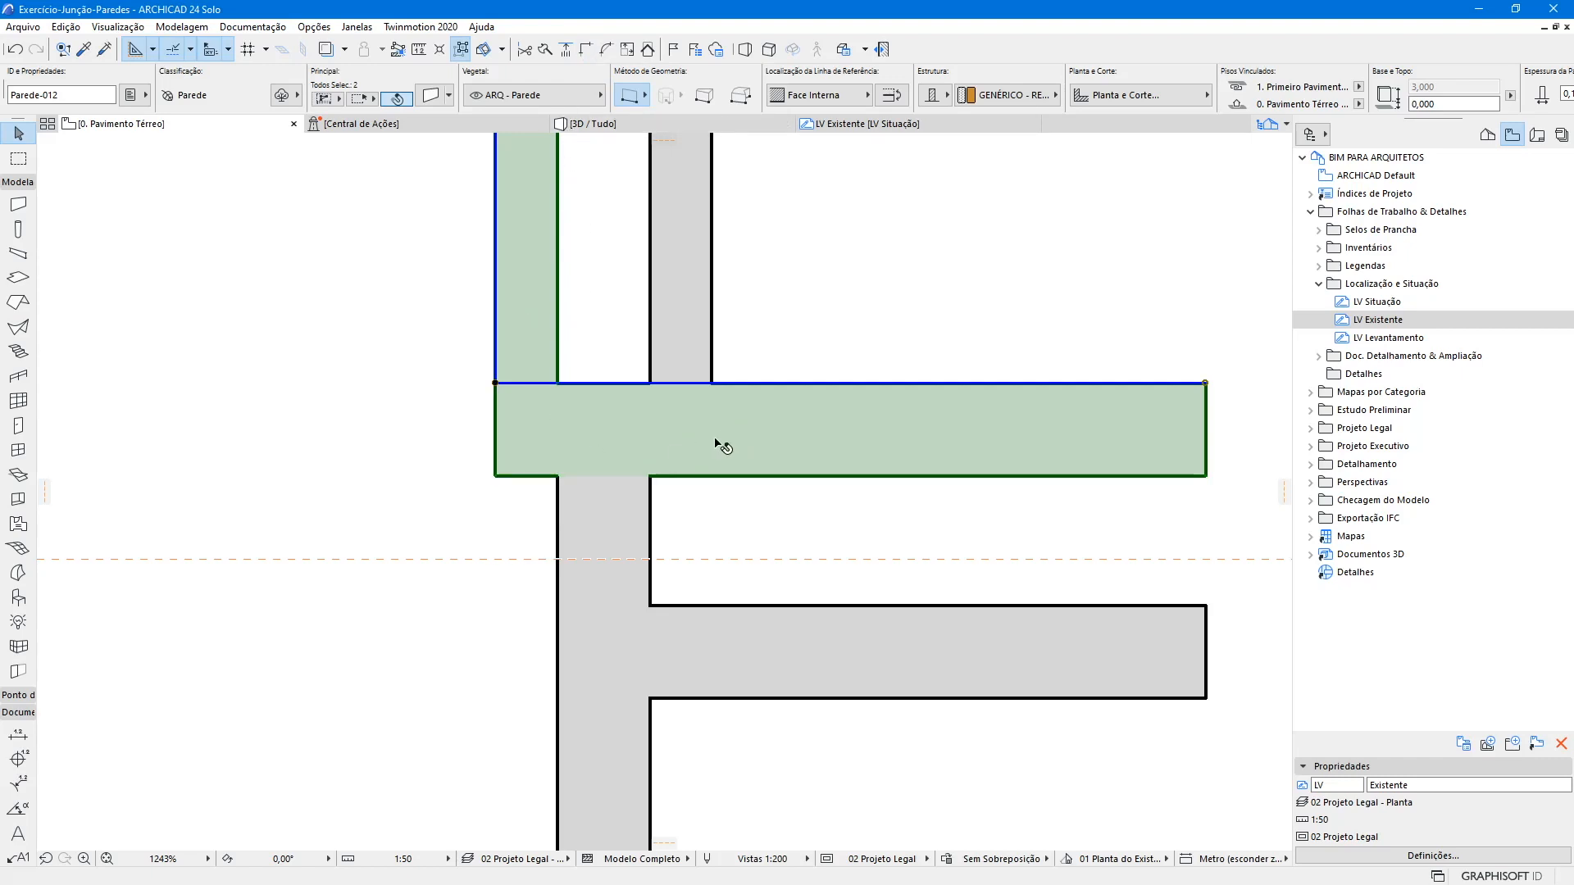
{"action": "key", "text": "Escape"}
{"action": "left_click", "coordinate": [525, 317]}
{"action": "left_click", "coordinate": [823, 419], "text": "shift"}
- Split the grey sample's lower vertical wall at the horizontal guide line
{"action": "left_click", "coordinate": [604, 680]}
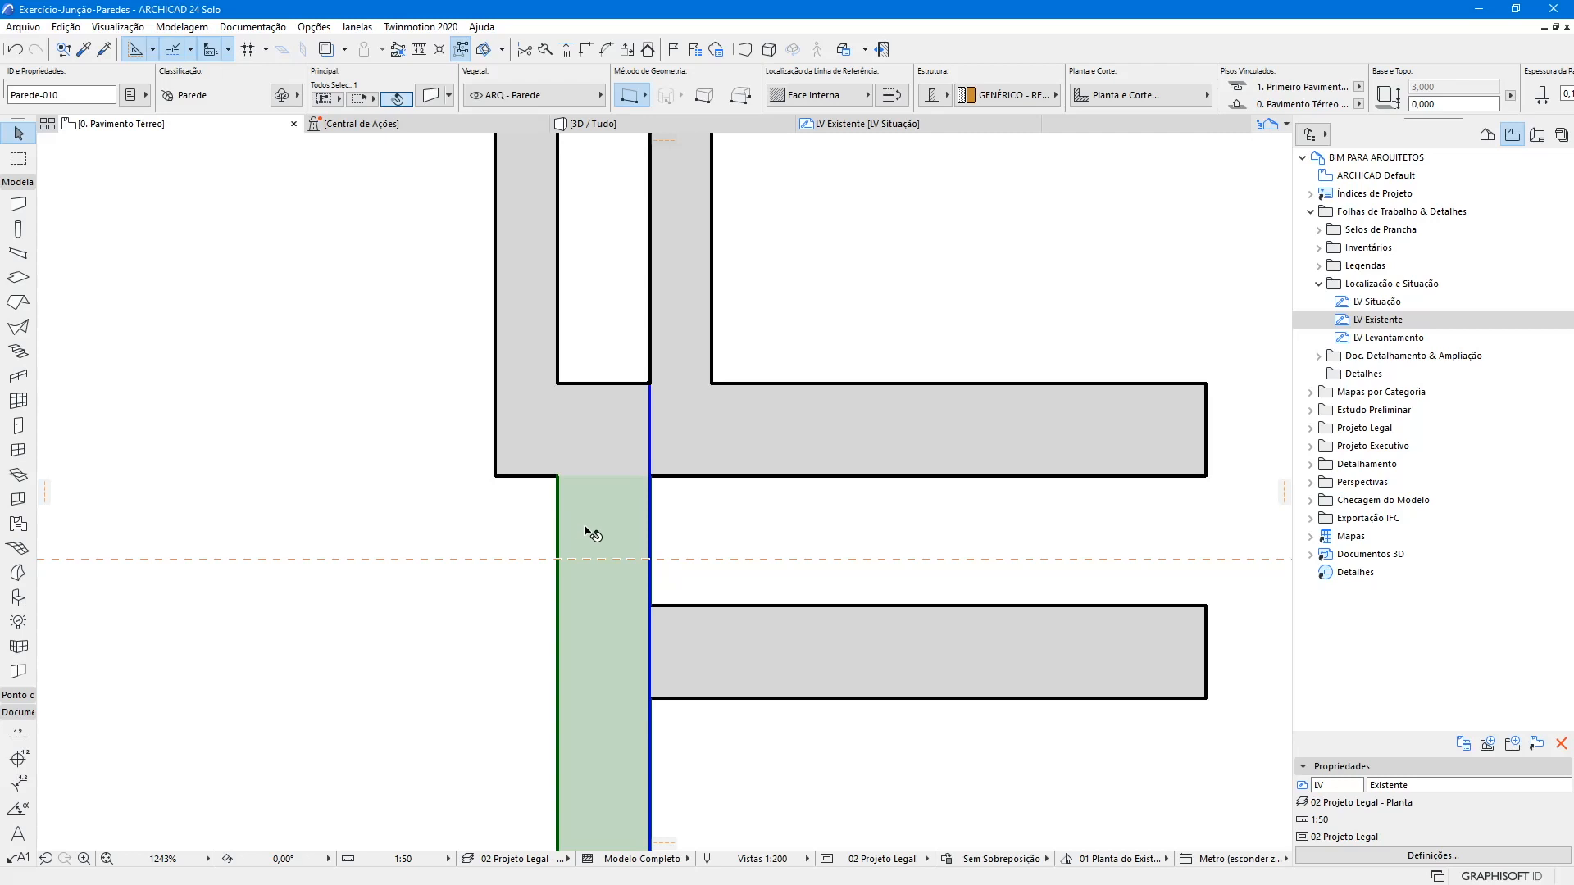
{"action": "left_click", "coordinate": [545, 51]}
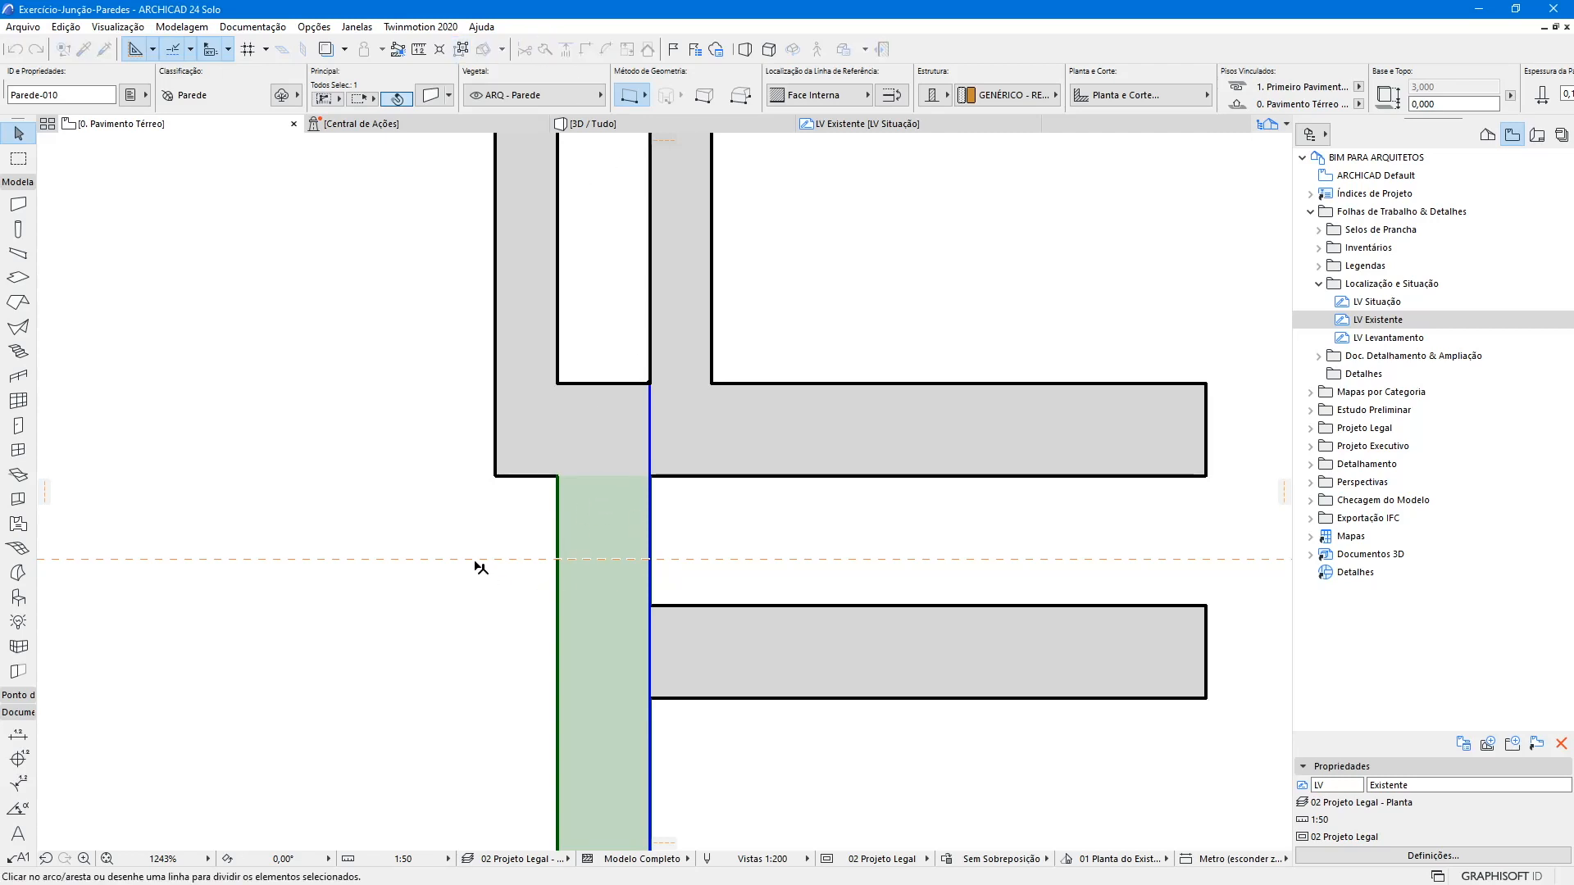
{"action": "left_click", "coordinate": [543, 559]}
{"action": "left_click", "coordinate": [526, 439]}
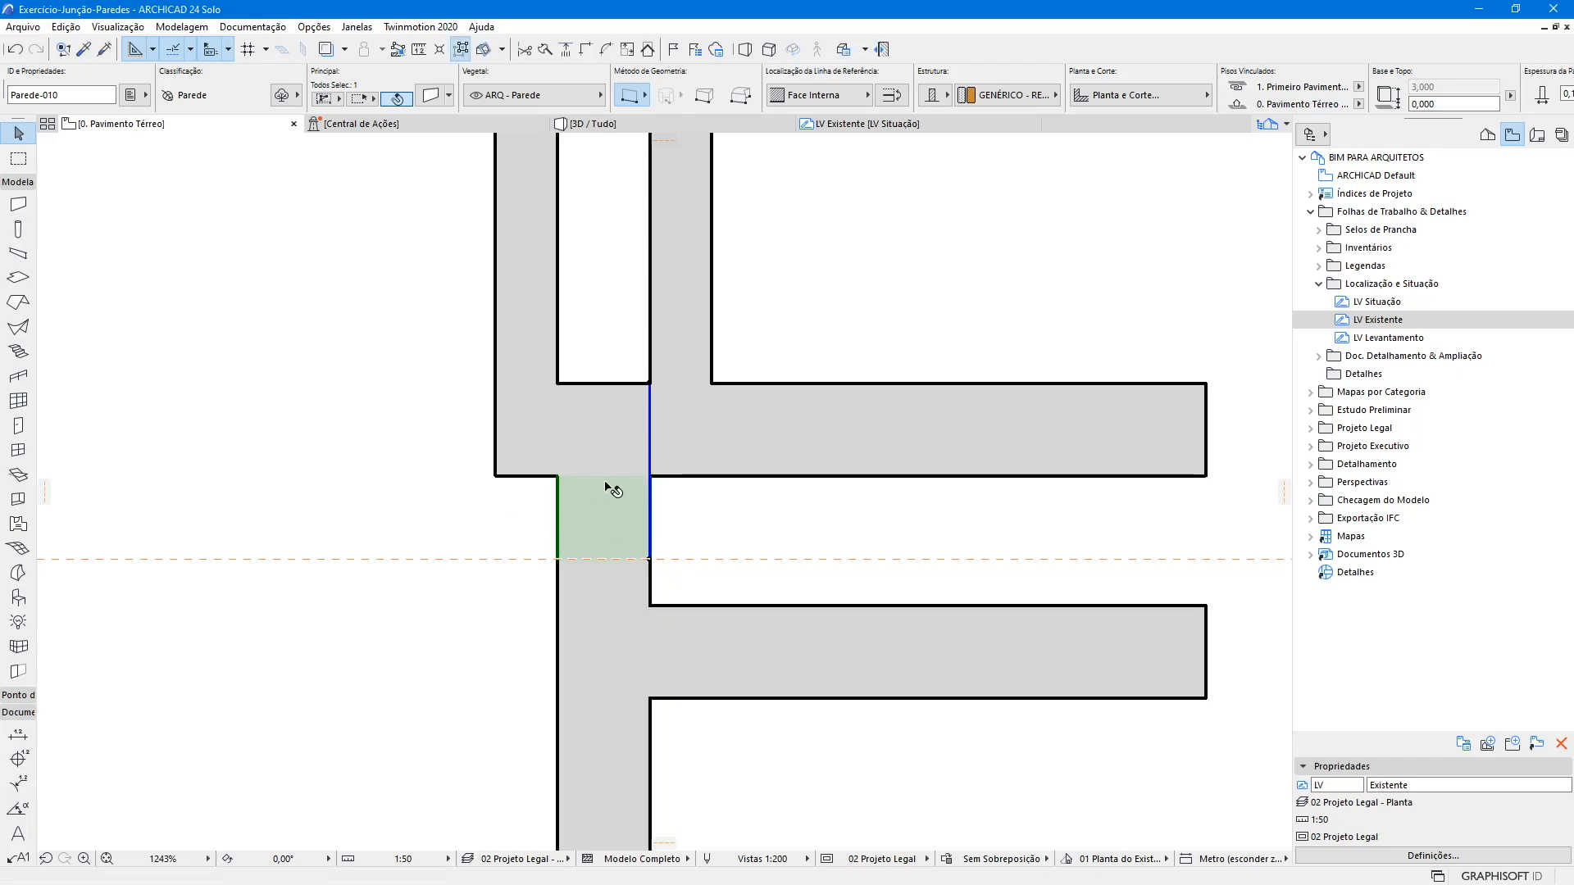
- Set the thickness of the short wall segment above the guide line to 0,250 and clear the selection
{"action": "scroll", "coordinate": [1260, 88], "scroll_direction": "down", "scroll_amount": 5}
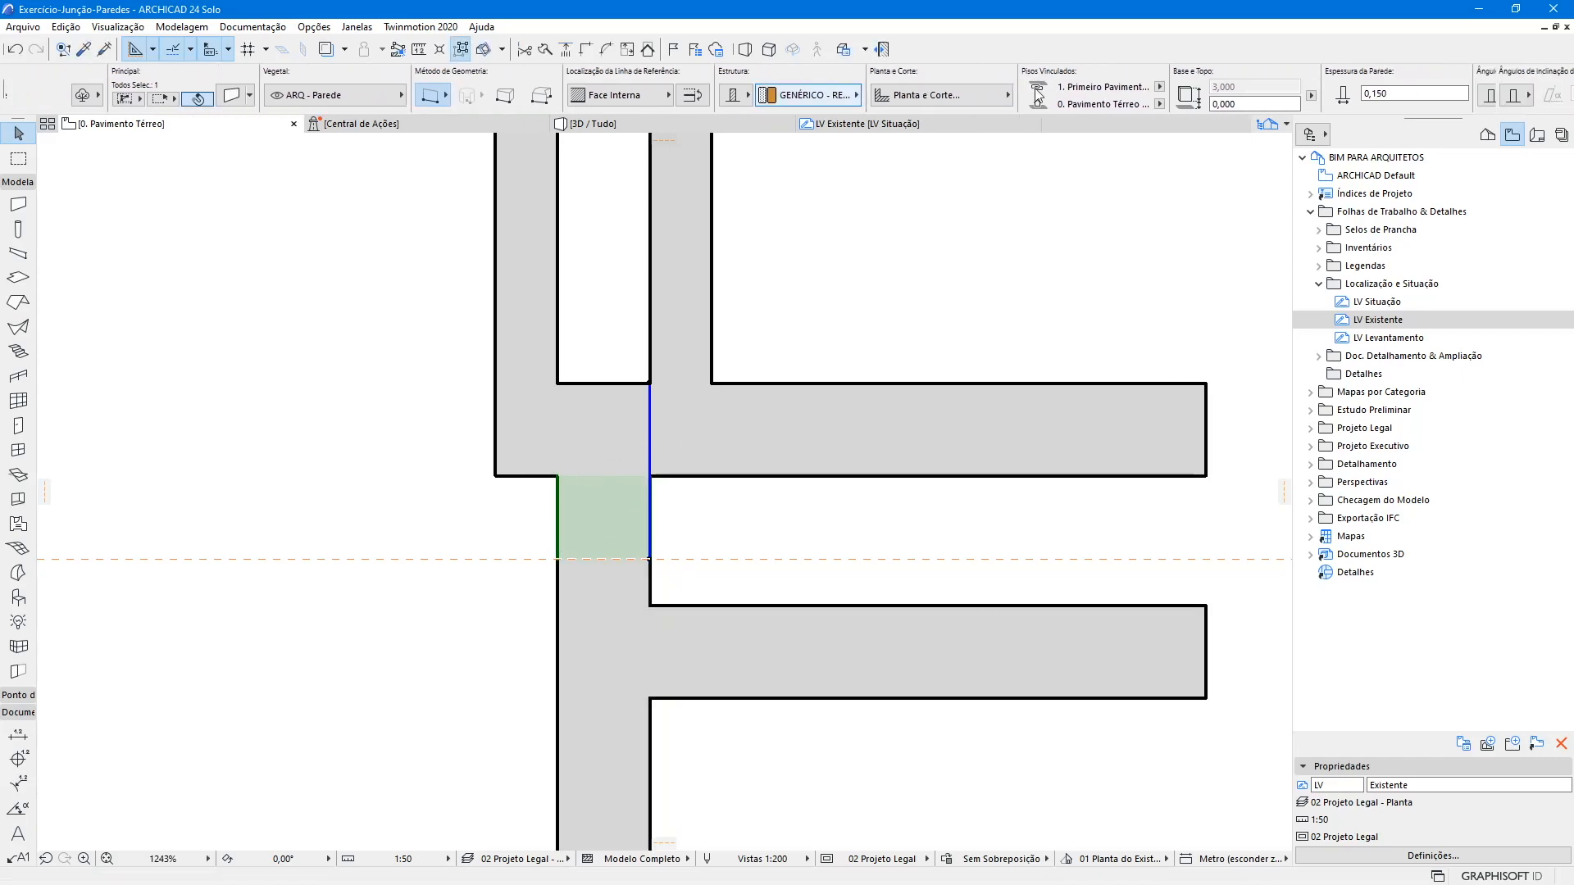
{"action": "left_click", "coordinate": [1260, 88]}
{"action": "type", "text": ",2"}
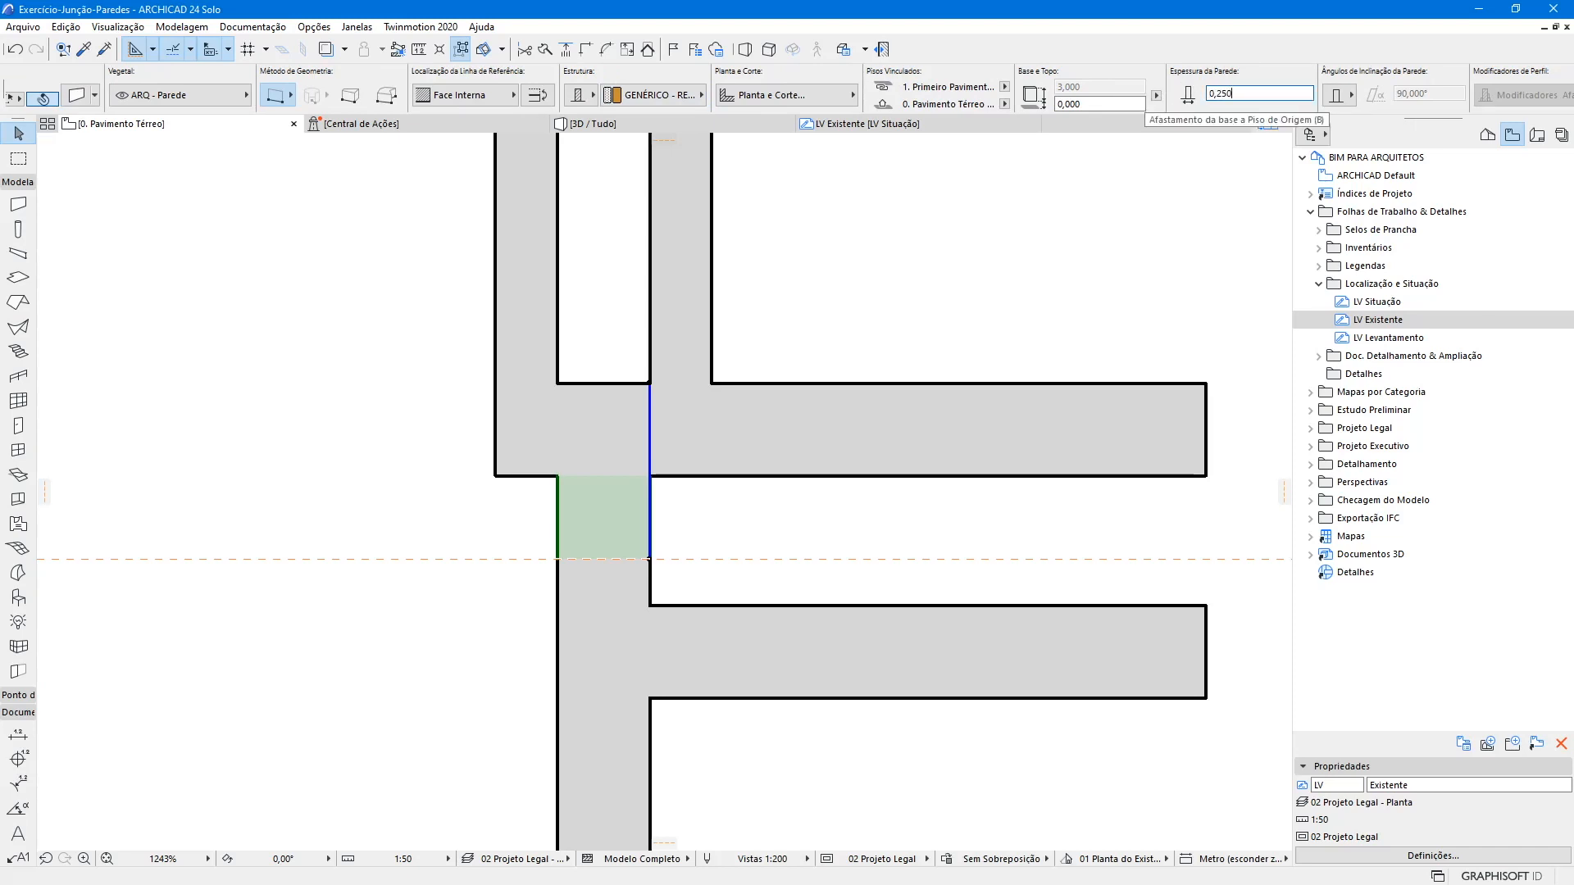
{"action": "type", "text": "50"}
{"action": "key", "text": "Return"}
{"action": "left_click", "coordinate": [663, 562]}
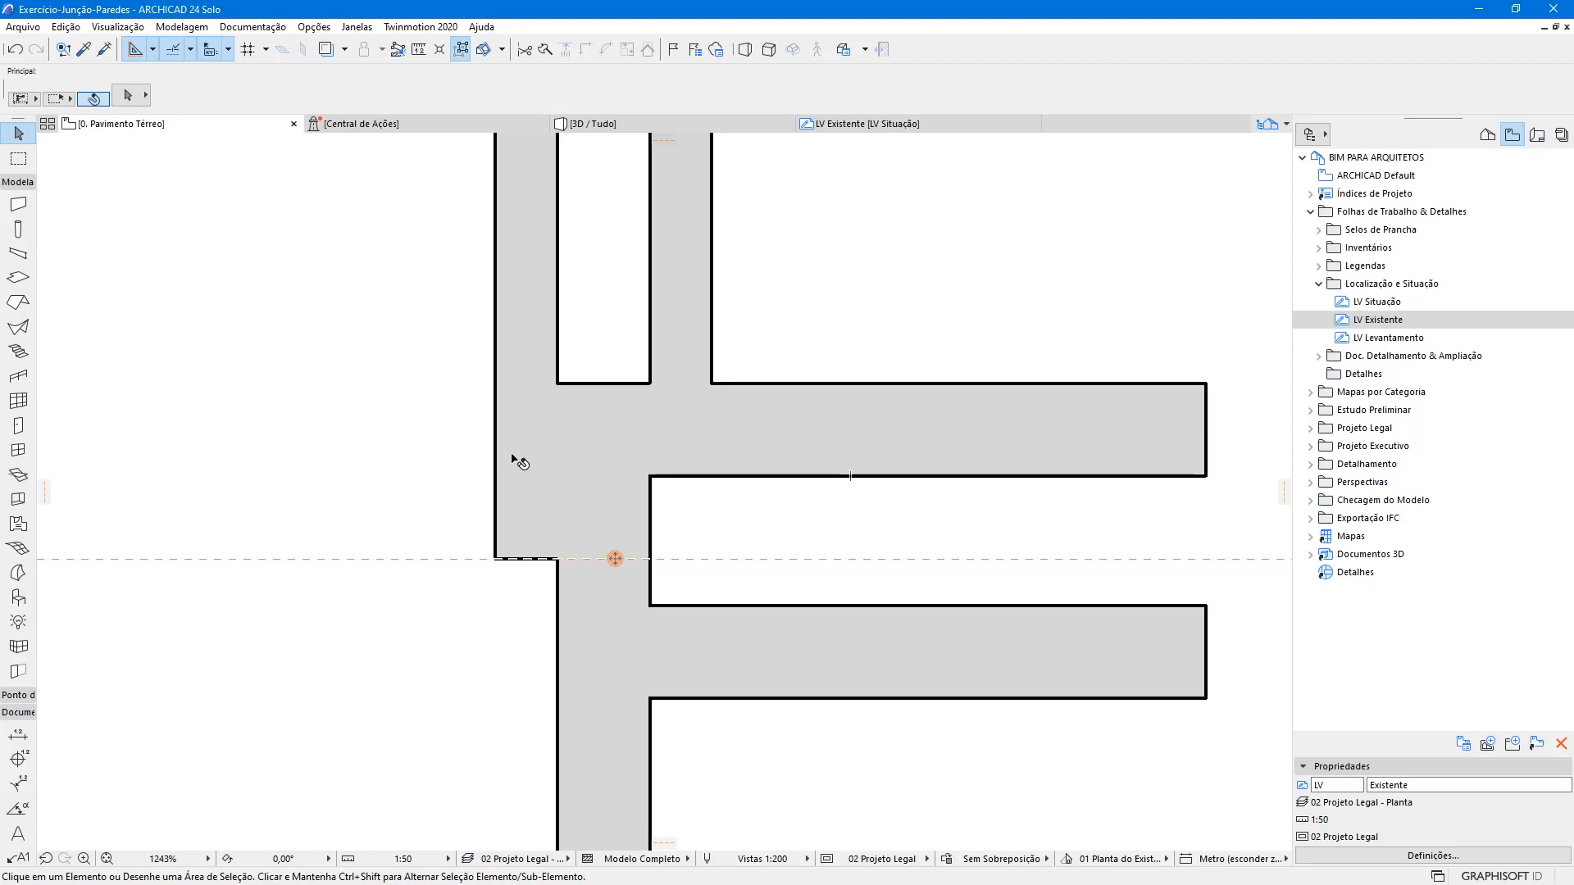
- Examine the grey sample's junctions and compare them with those of the hatched composite sample
{"action": "scroll", "coordinate": [425, 412], "scroll_direction": "down", "scroll_amount": 5}
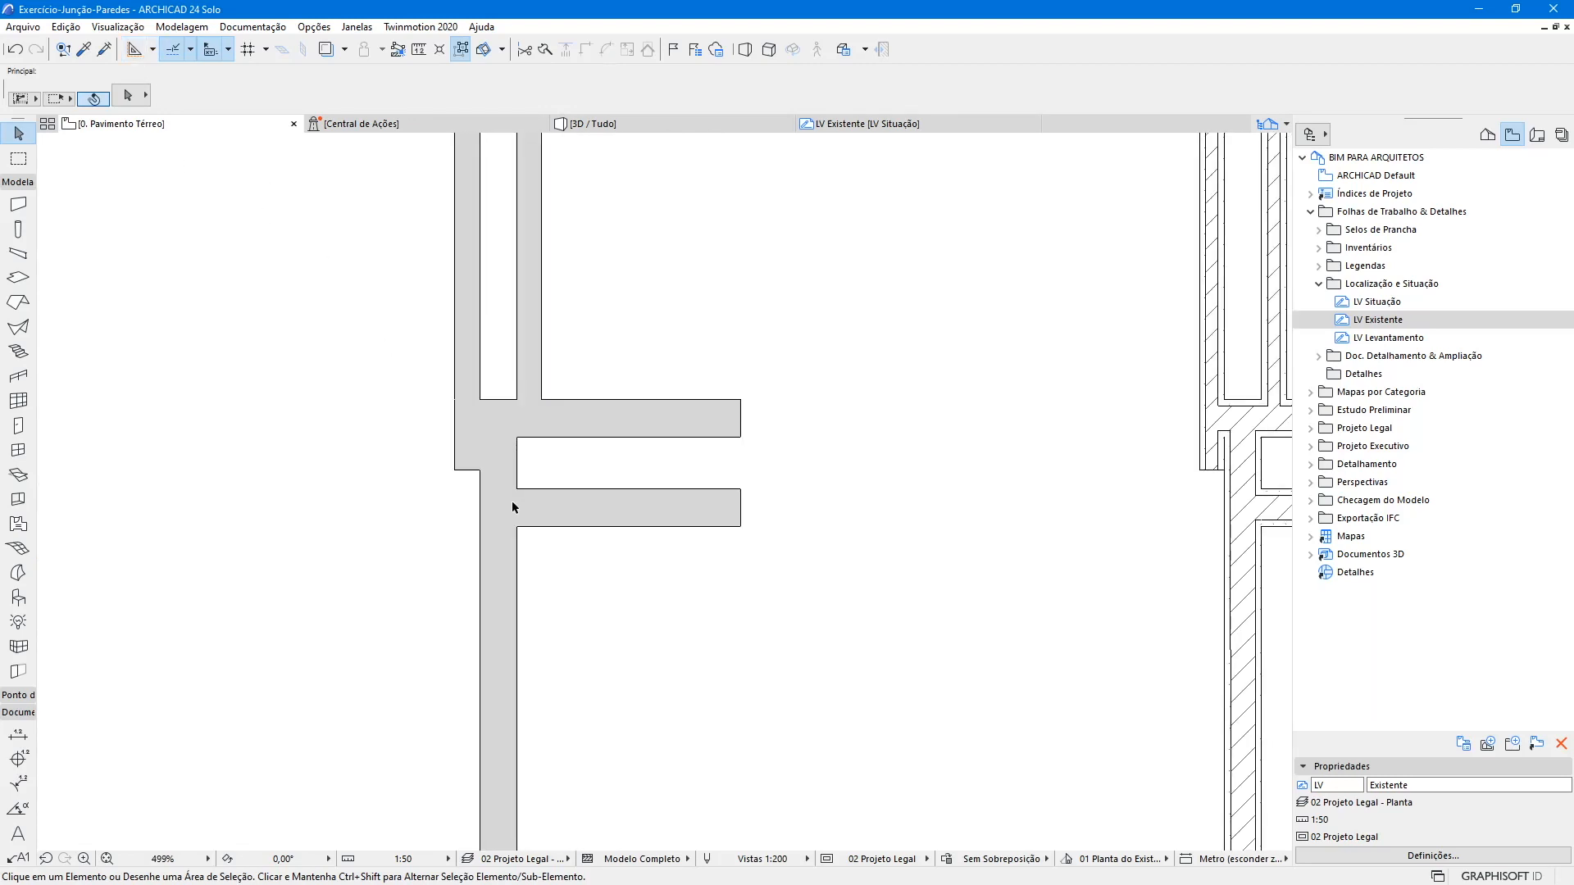
{"action": "scroll", "coordinate": [528, 421], "scroll_direction": "up", "scroll_amount": 3}
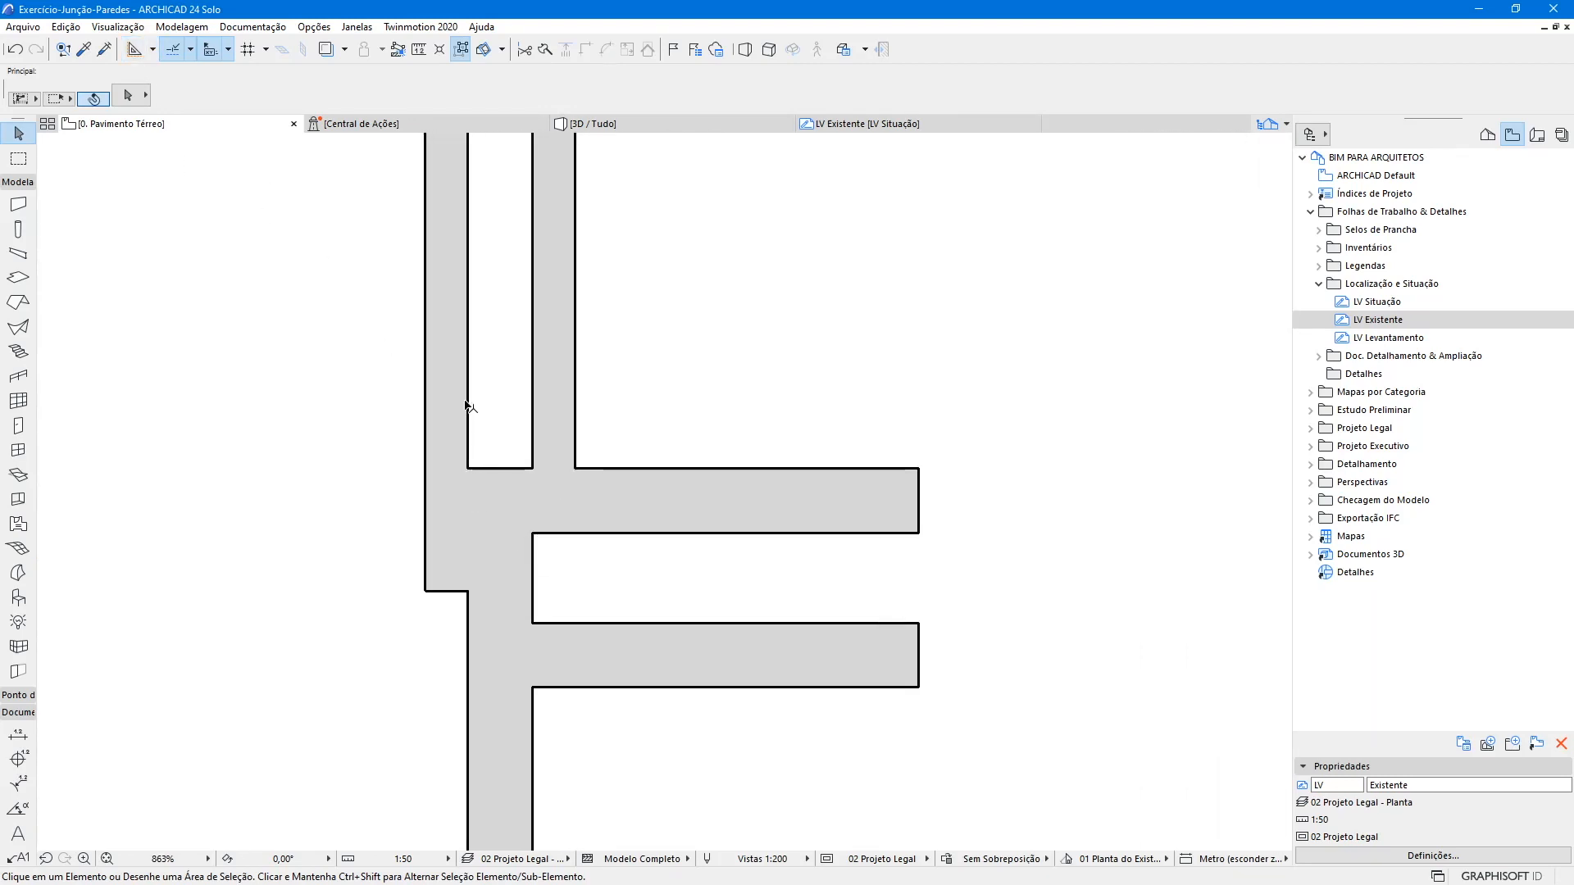
{"action": "scroll", "coordinate": [512, 480], "scroll_direction": "down", "scroll_amount": 8}
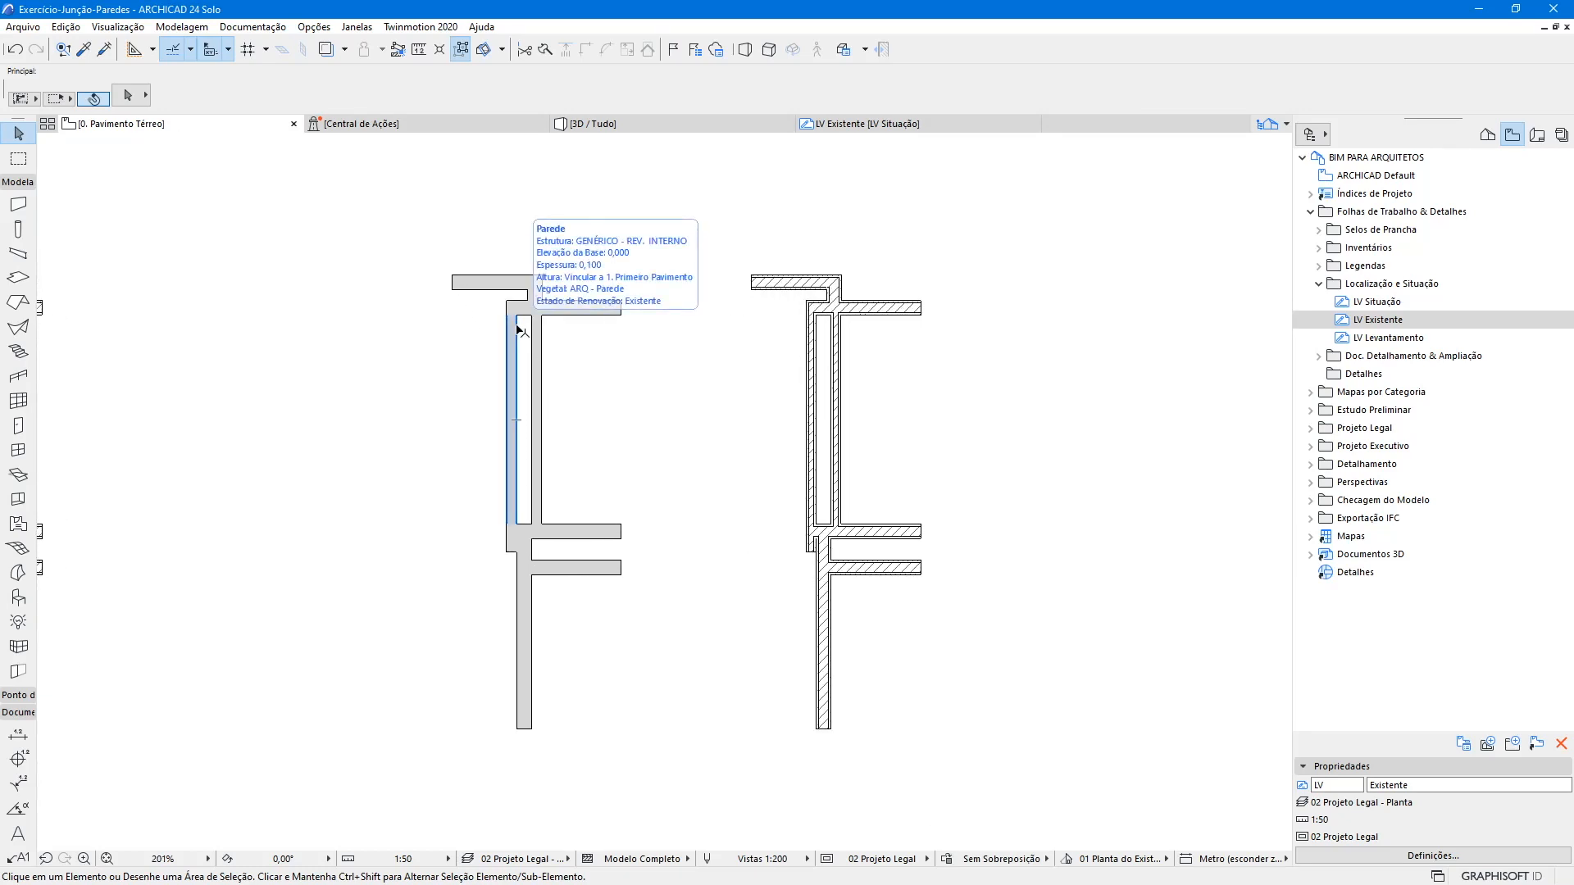
{"action": "scroll", "coordinate": [645, 379], "scroll_direction": "up", "scroll_amount": 2}
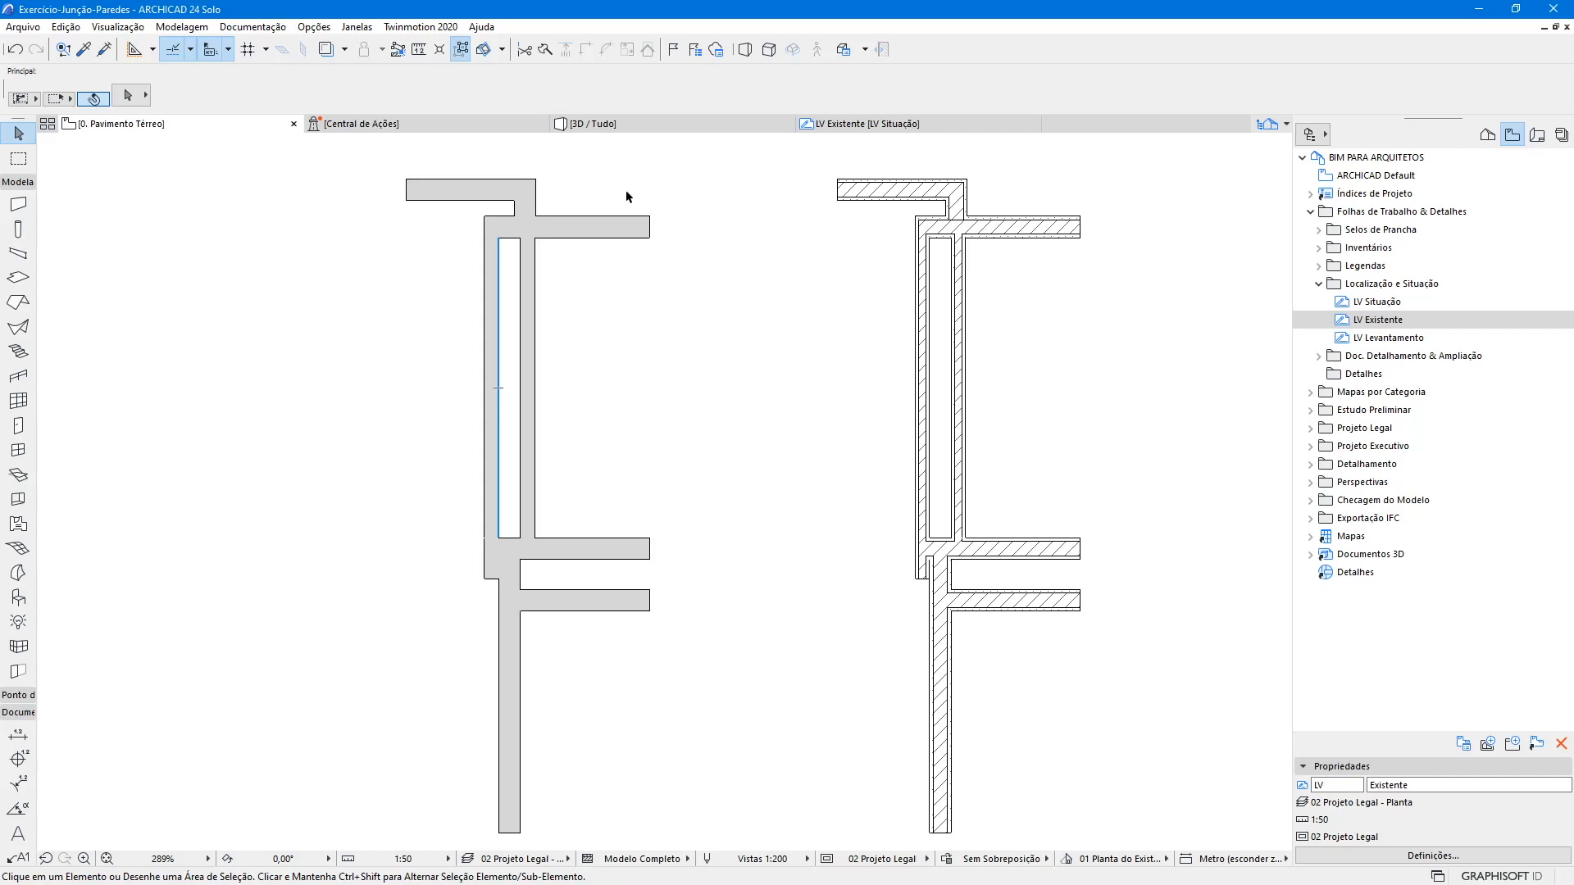
{"action": "scroll", "coordinate": [508, 583], "scroll_direction": "up", "scroll_amount": 4}
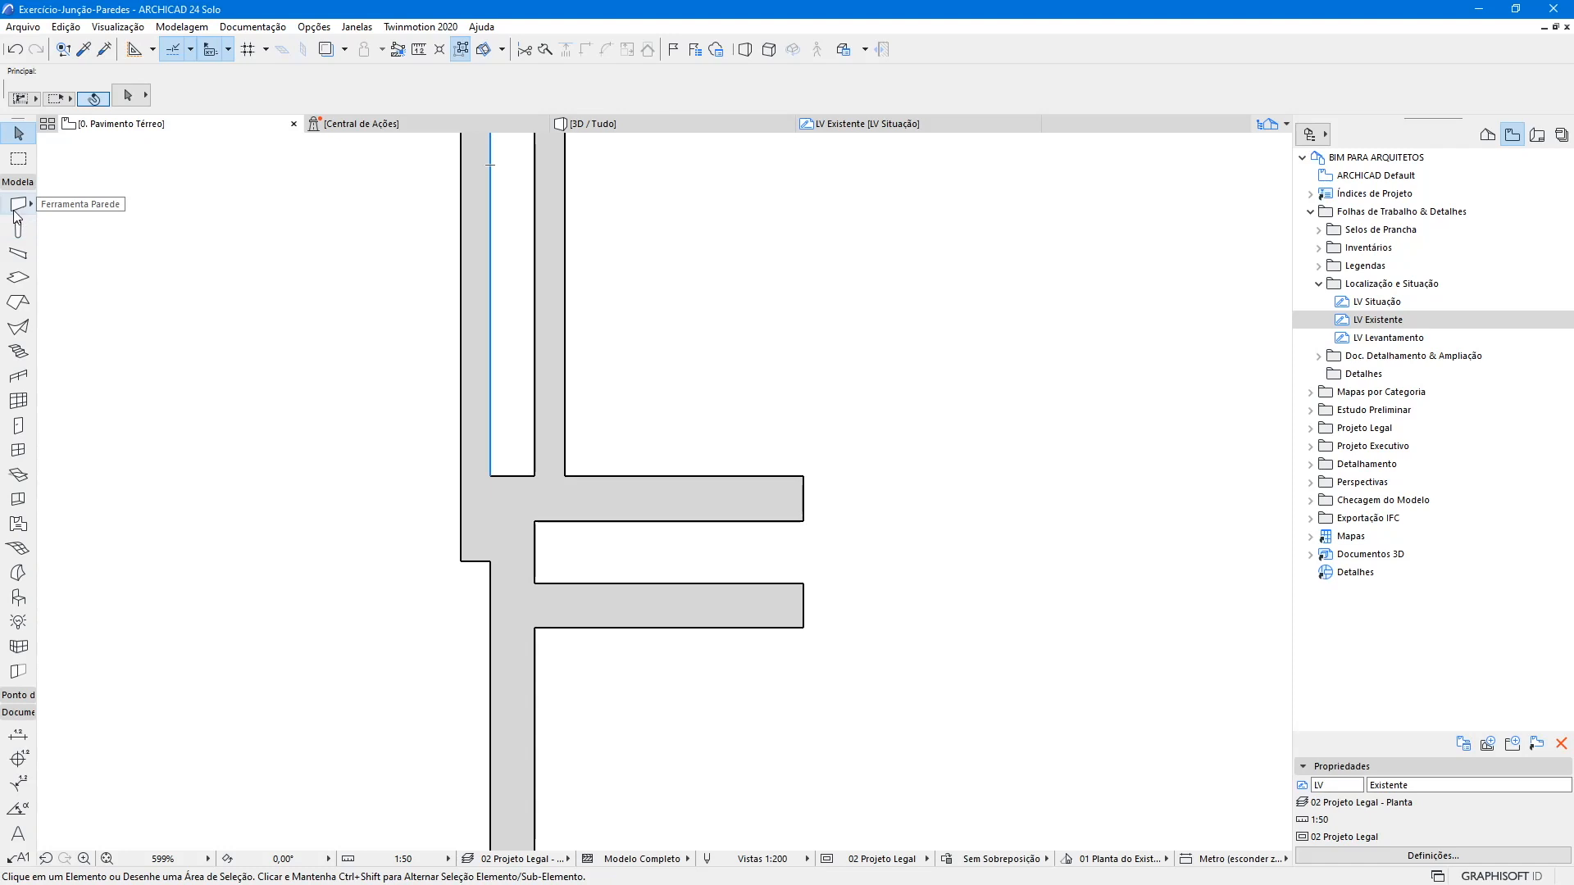
{"action": "scroll", "coordinate": [386, 465], "scroll_direction": "down", "scroll_amount": 4}
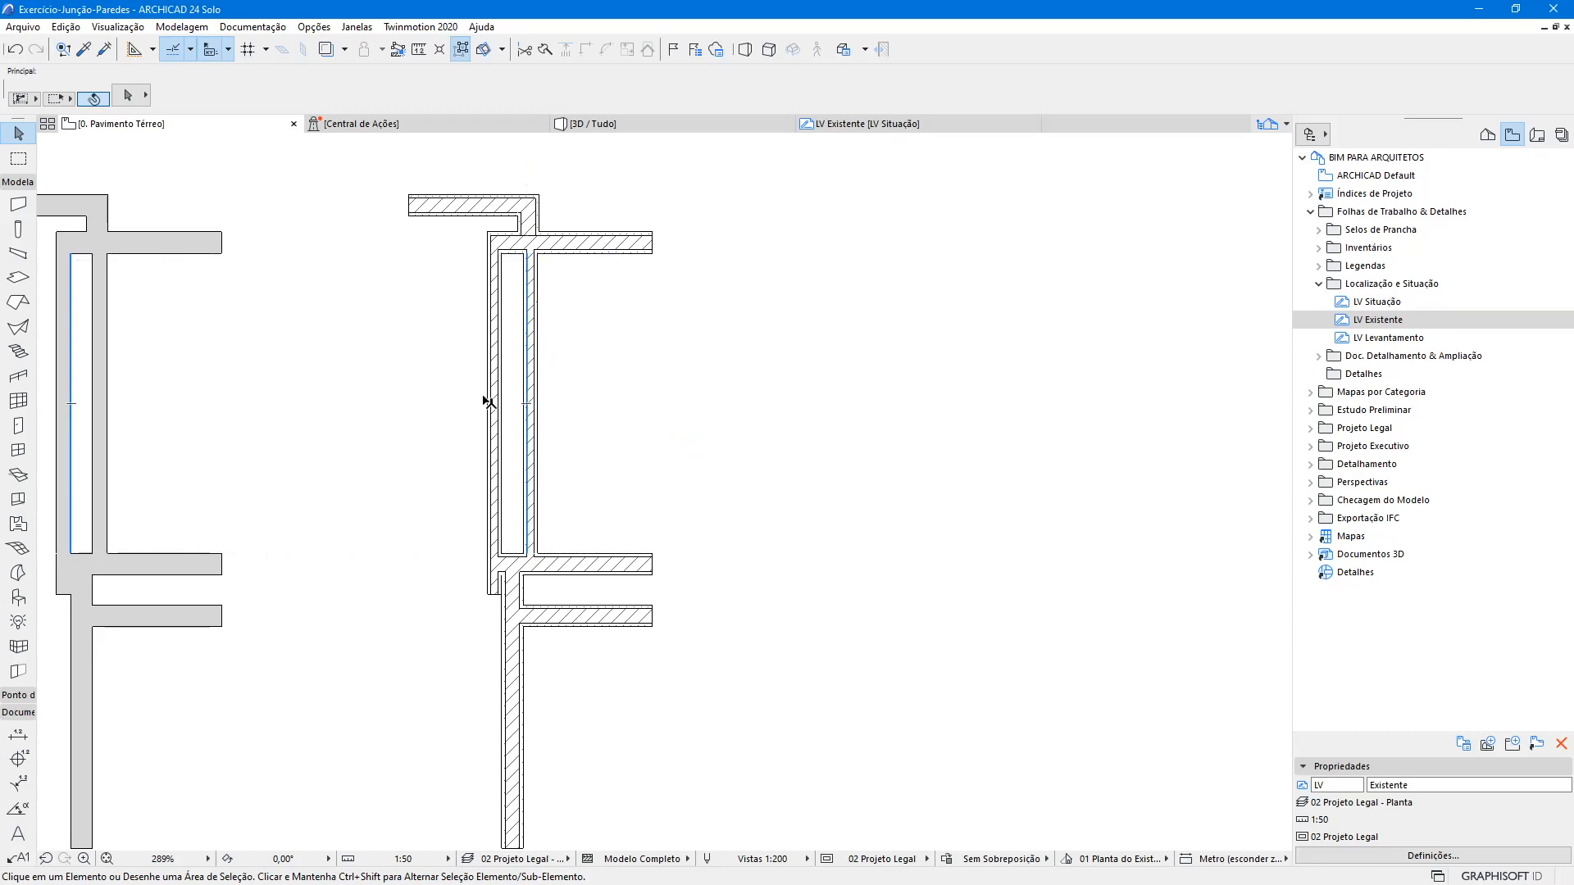
{"action": "scroll", "coordinate": [508, 353], "scroll_direction": "up", "scroll_amount": 3}
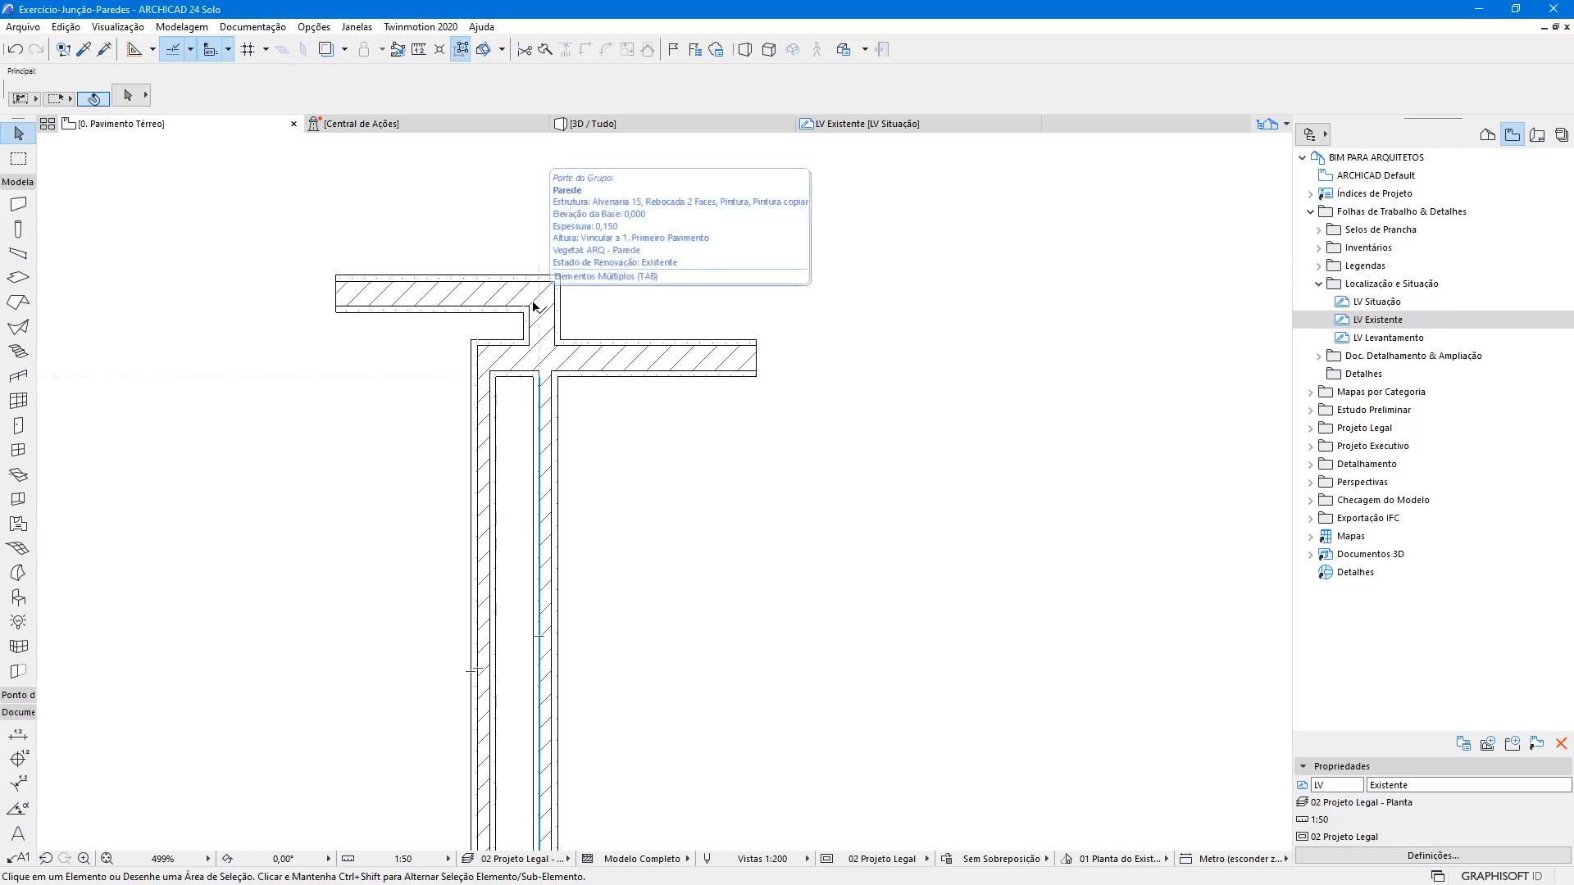
{"action": "scroll", "coordinate": [534, 308], "scroll_direction": "down", "scroll_amount": 2}
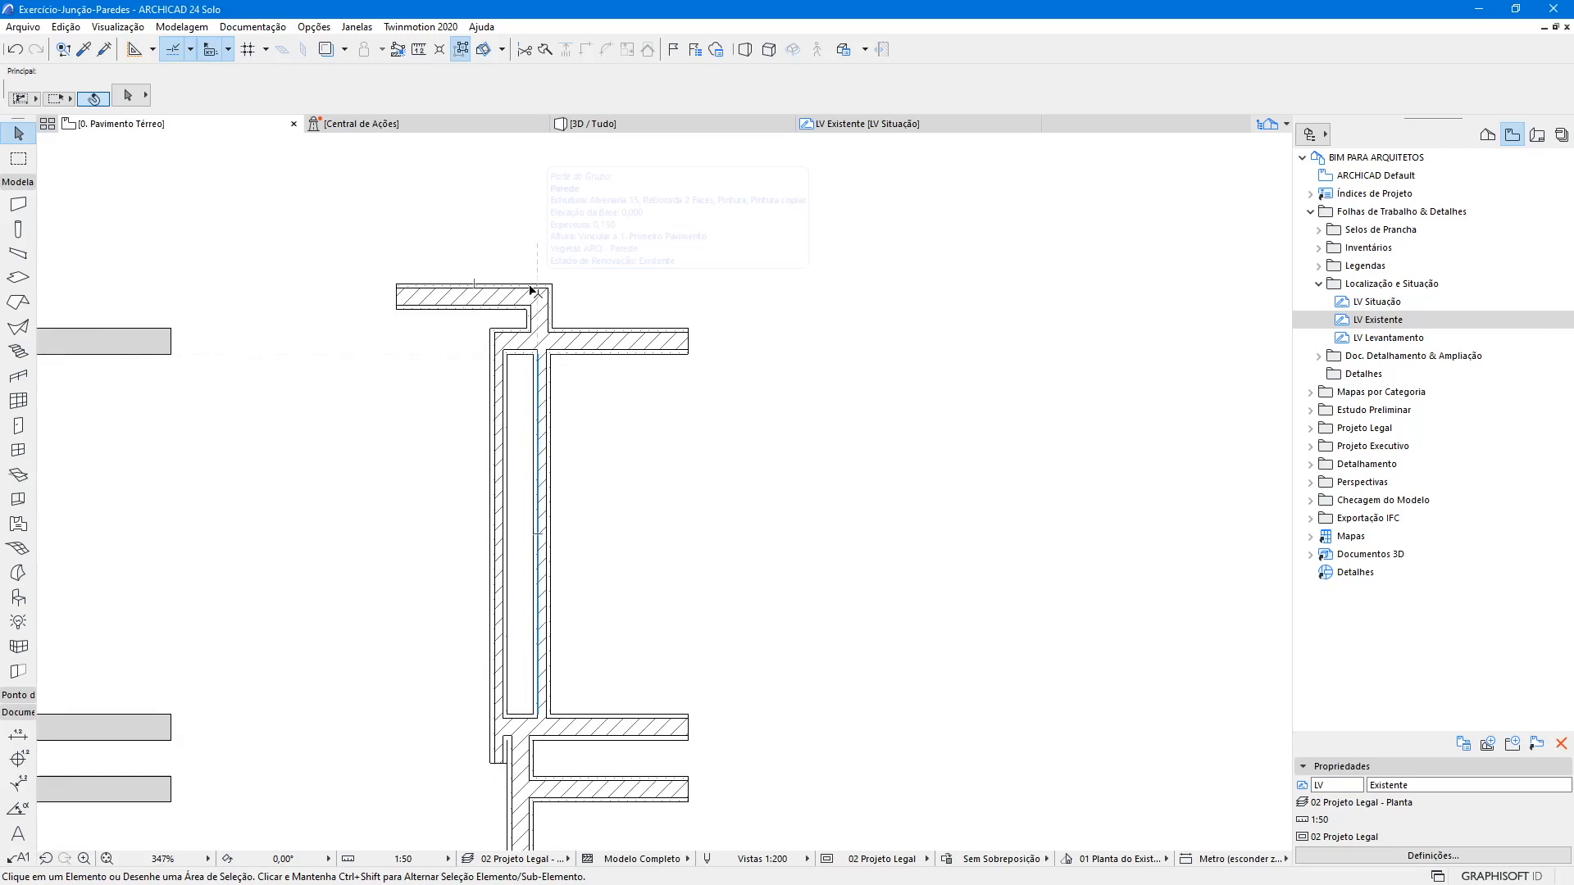
{"action": "scroll", "coordinate": [534, 292], "scroll_direction": "down", "scroll_amount": 3}
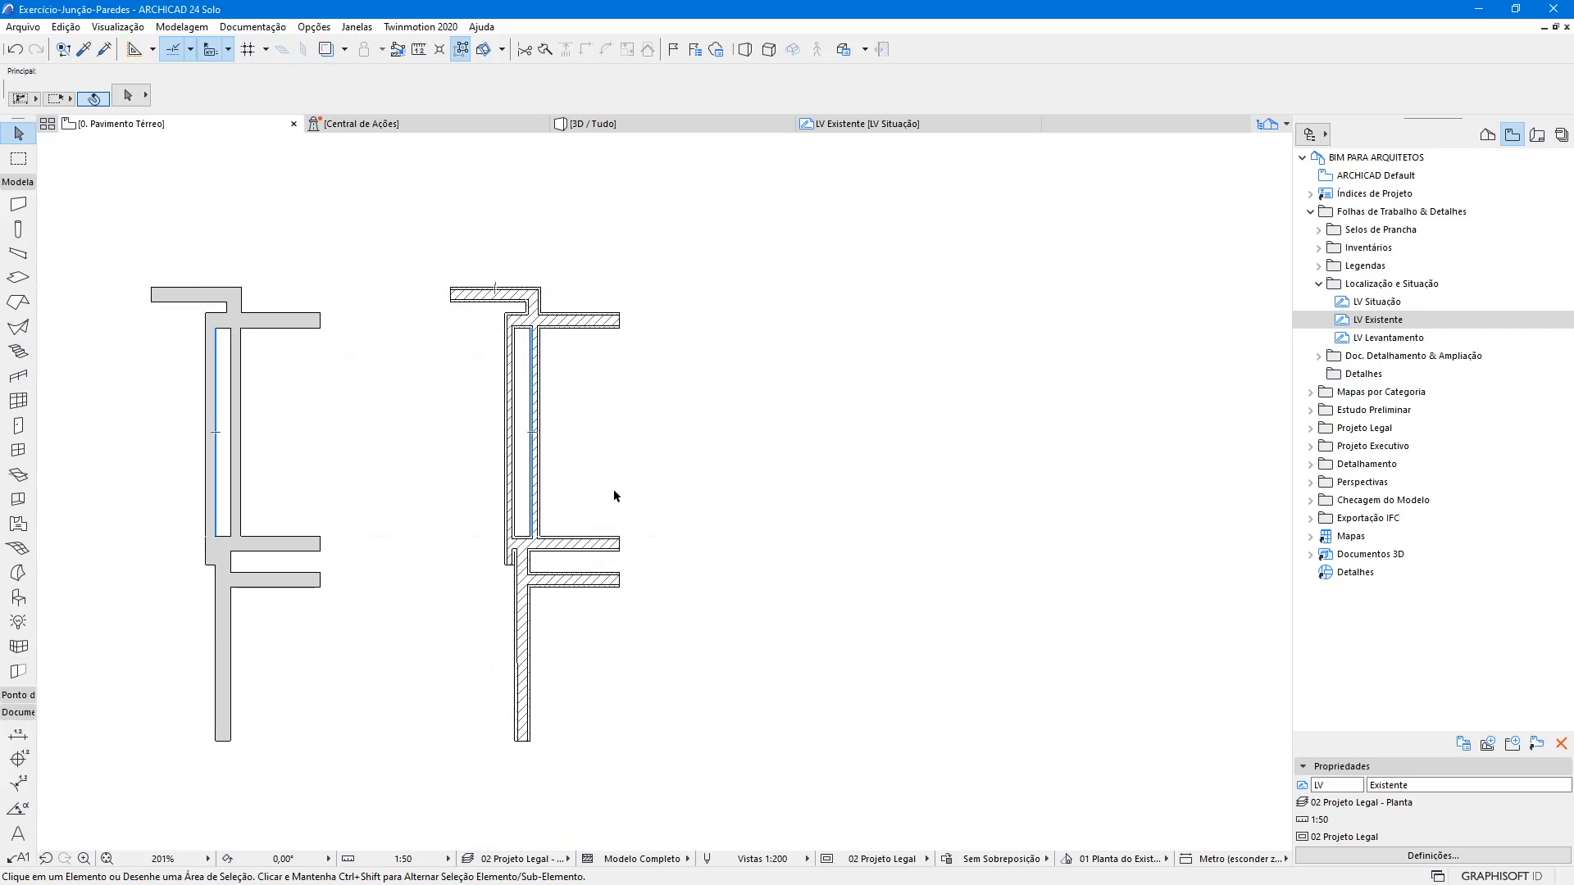
- Check the reference lines of the short vertical wall and the horizontal wall at the composite sample's upper junction
{"action": "scroll", "coordinate": [598, 538], "scroll_direction": "up", "scroll_amount": 5}
{"action": "middle_click_drag", "start_coordinate": [500, 310], "coordinate": [577, 613]}
{"action": "scroll", "coordinate": [576, 613], "scroll_direction": "up", "scroll_amount": 6}
{"action": "left_click", "coordinate": [562, 344]}
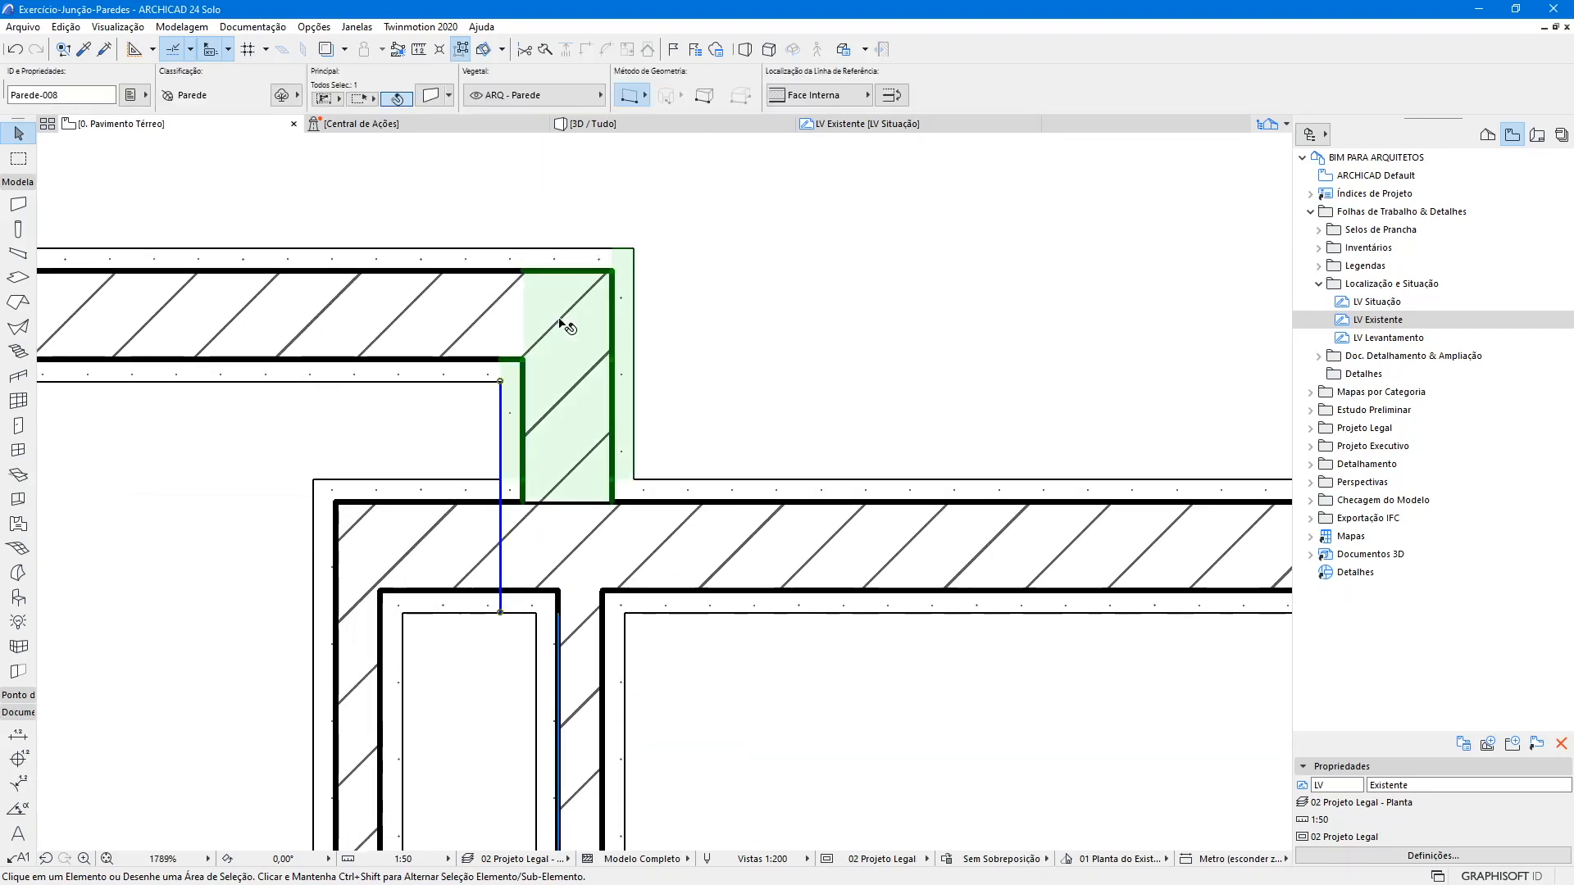
{"action": "left_click", "coordinate": [591, 552], "text": "shift"}
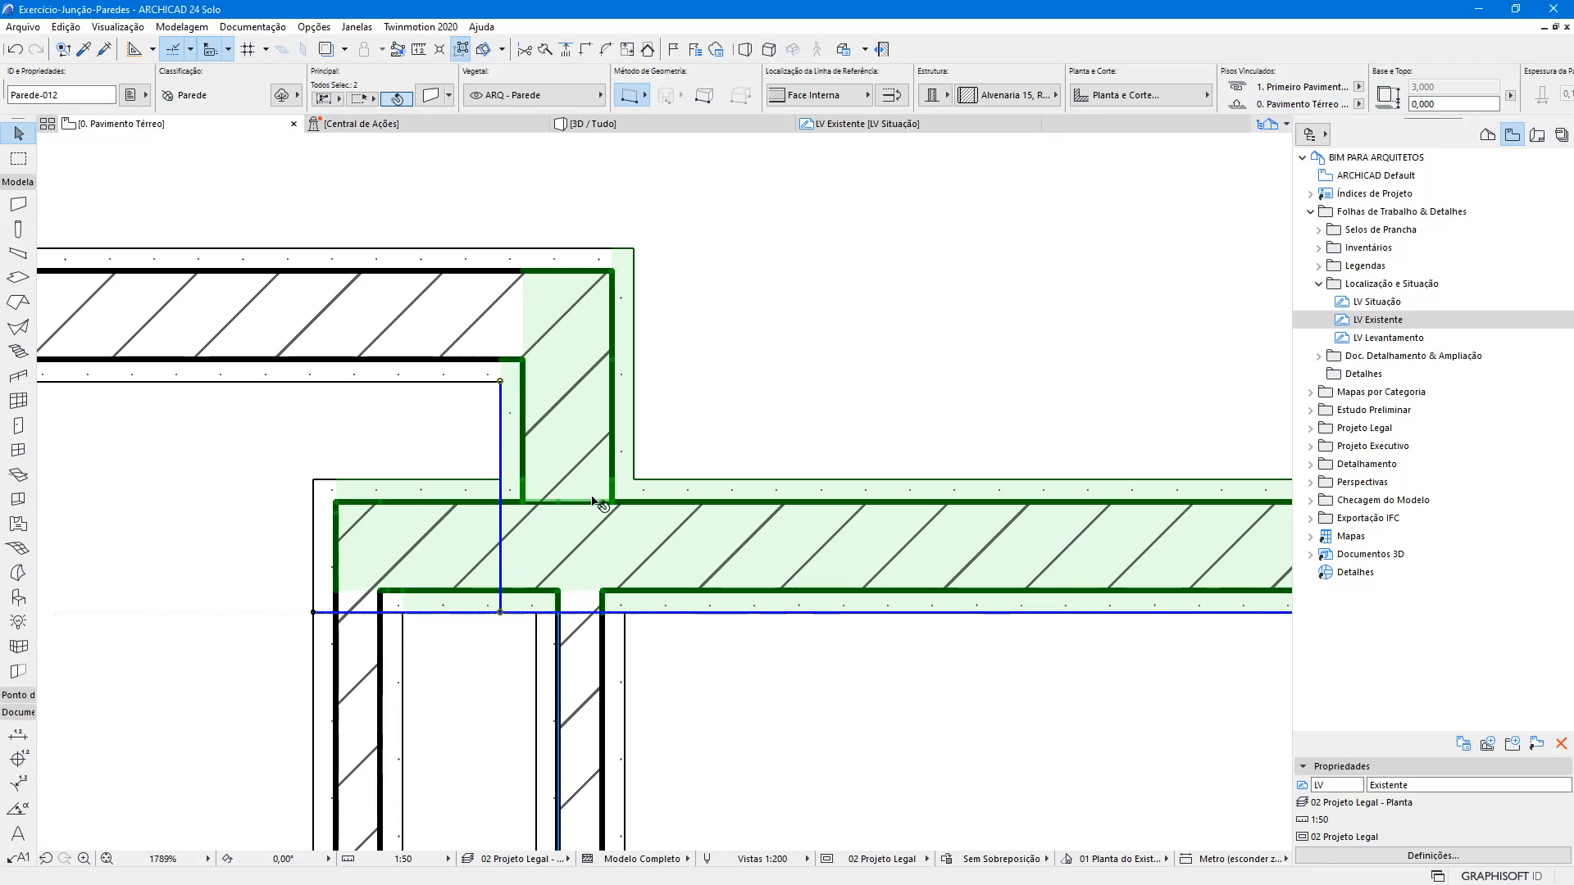
{"action": "scroll", "coordinate": [596, 502], "scroll_direction": "up", "scroll_amount": 1}
{"action": "key", "text": "Escape"}
{"action": "scroll", "coordinate": [597, 502], "scroll_direction": "up", "scroll_amount": 1}
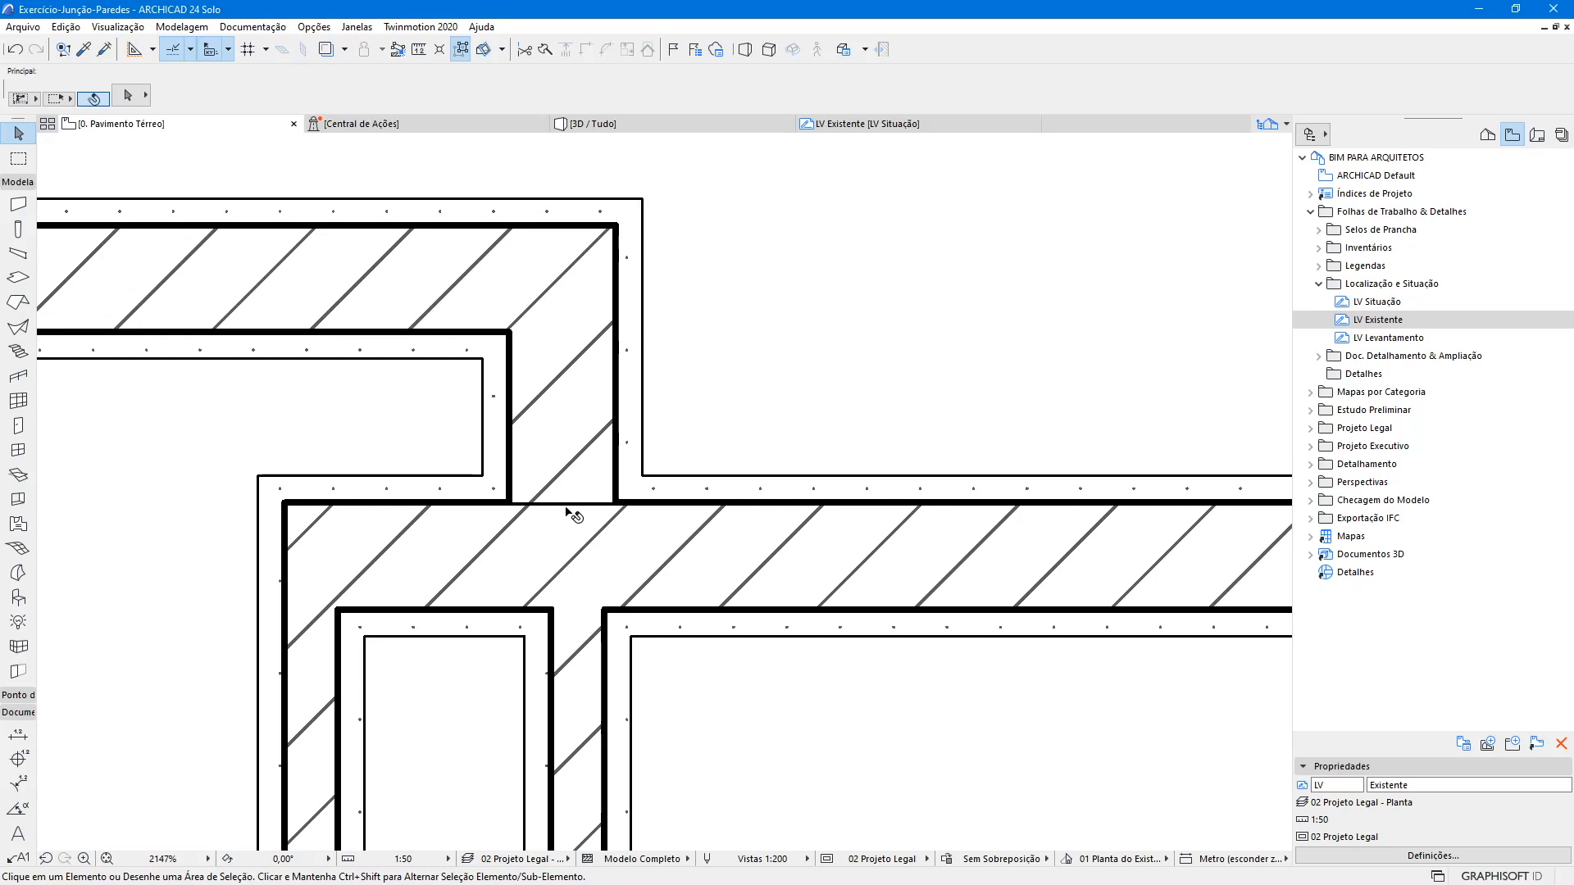
{"action": "scroll", "coordinate": [574, 474], "scroll_direction": "down", "scroll_amount": 6}
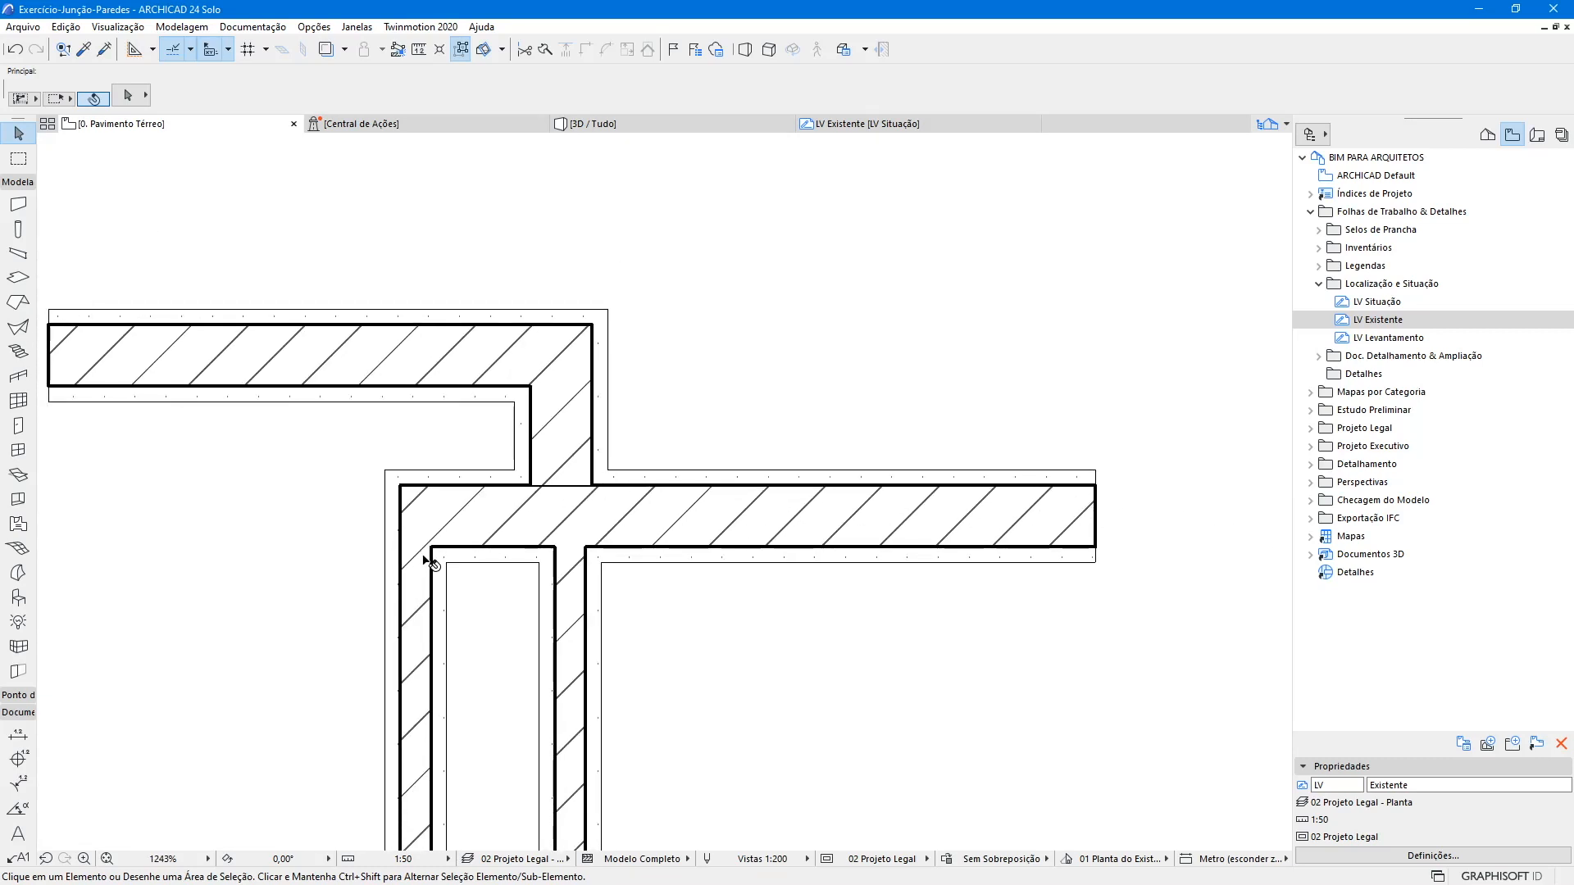
- Compare the reference lines of the inner vertical wall and the short upper wall on either side of the horizontal wall
{"action": "left_click", "coordinate": [577, 588]}
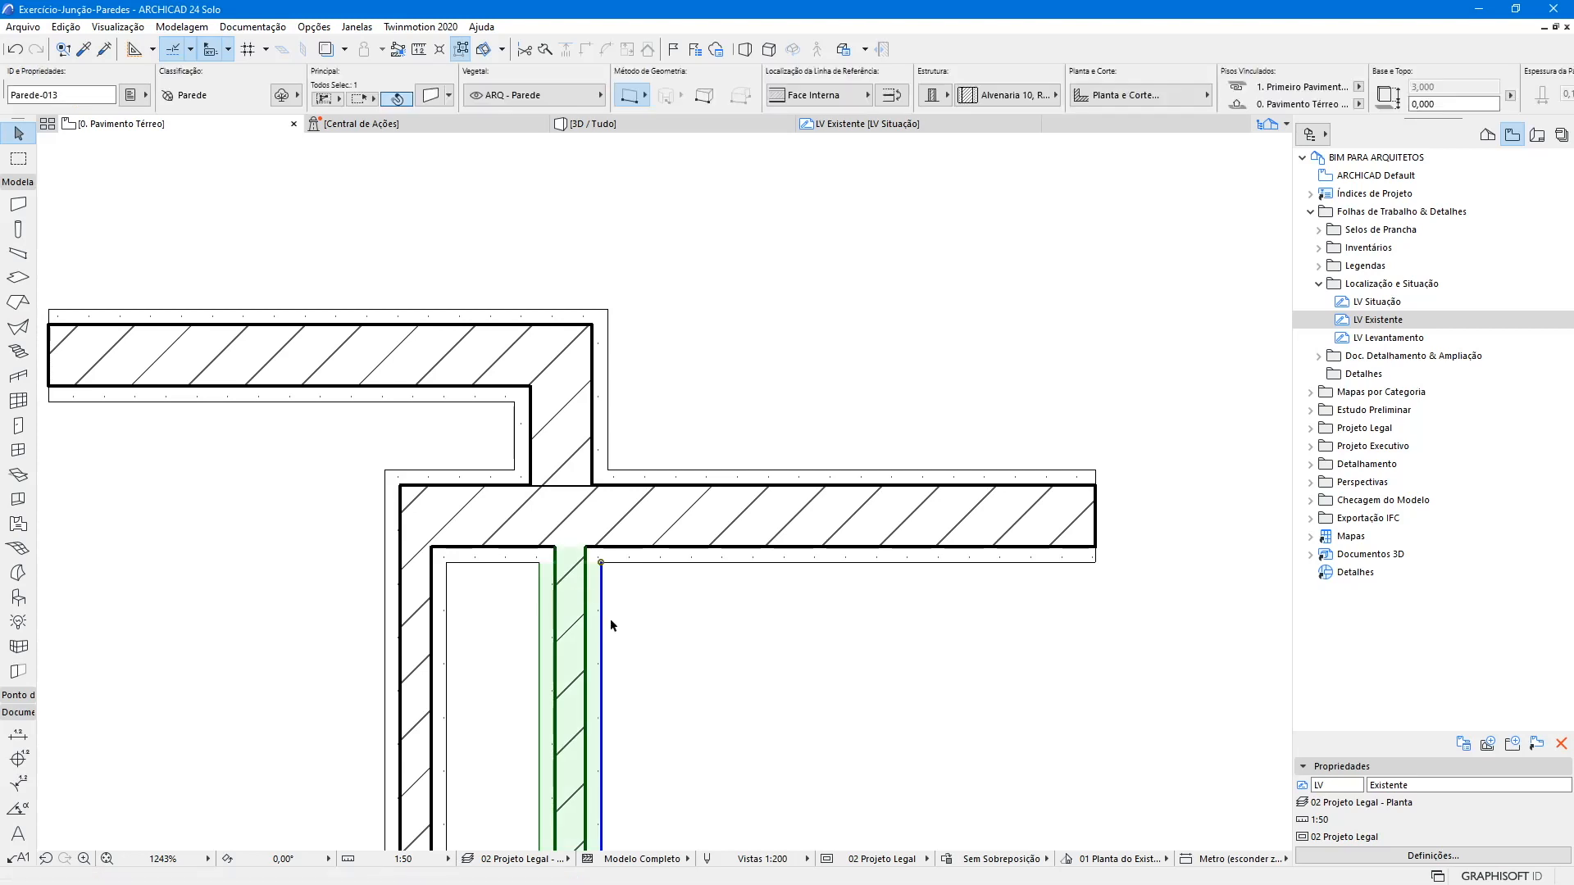
{"action": "left_click", "coordinate": [572, 416]}
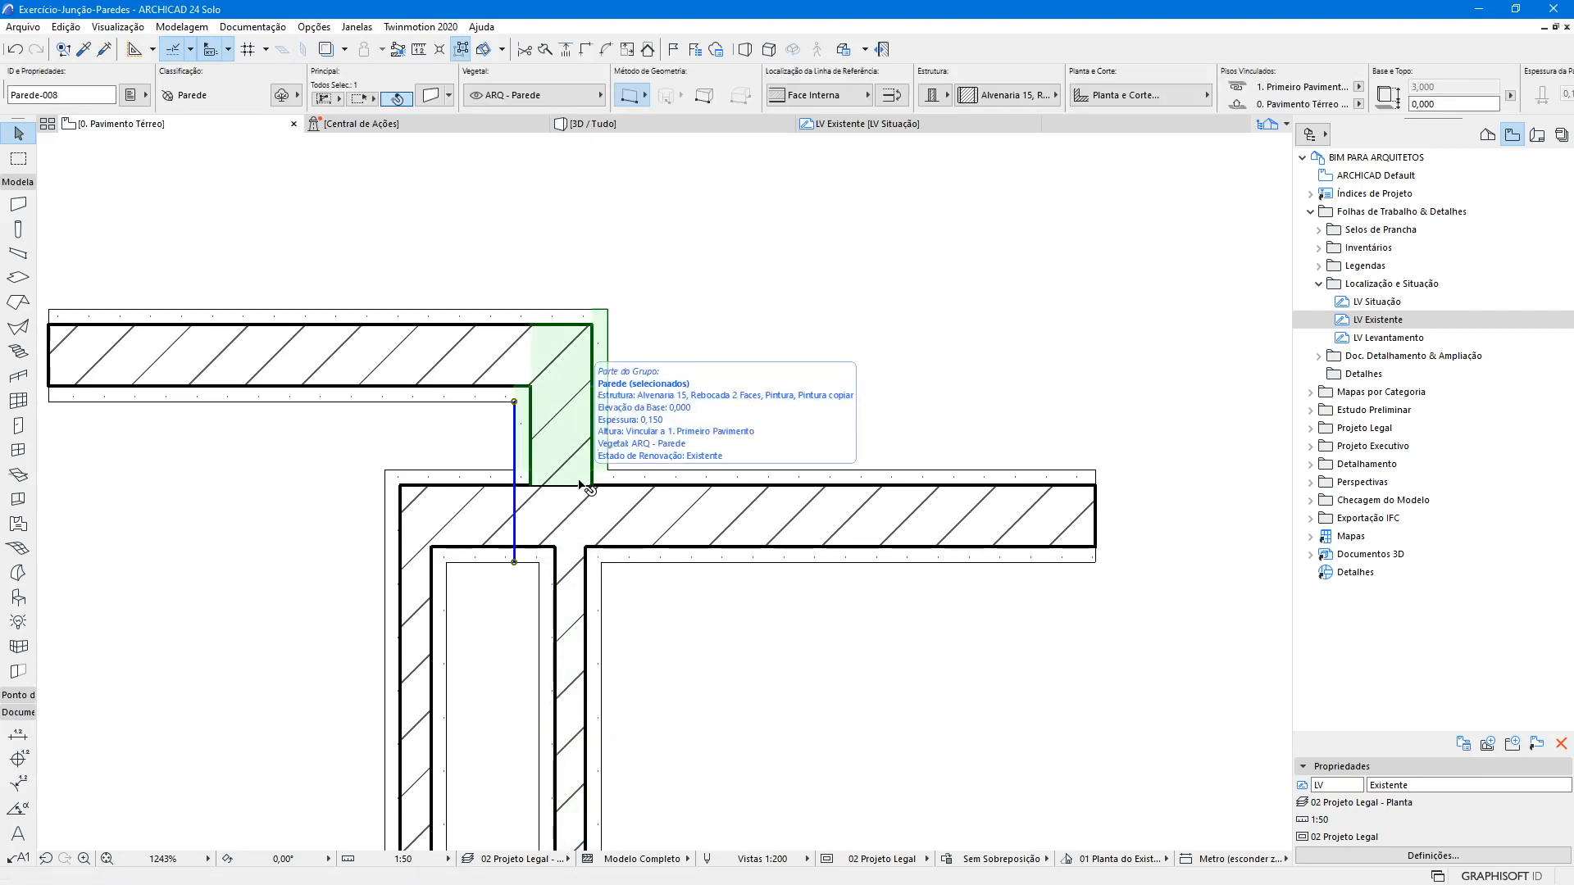
{"action": "left_click", "coordinate": [572, 584], "text": "shift"}
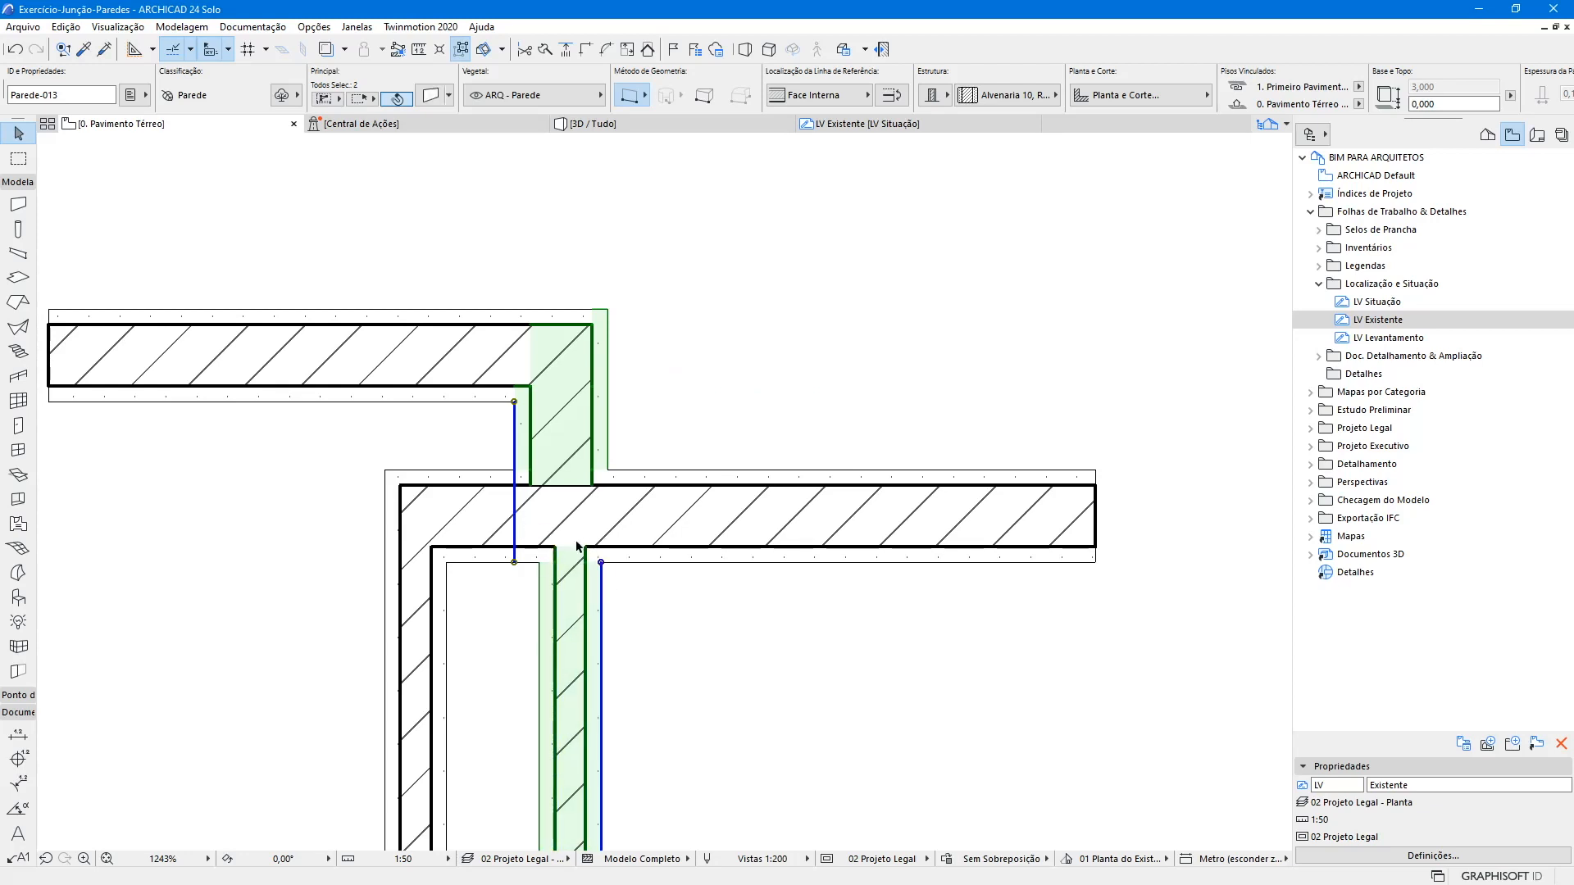
{"action": "left_click", "coordinate": [632, 515], "text": "ctrl"}
{"action": "scroll", "coordinate": [618, 299], "scroll_direction": "down", "scroll_amount": 1}
{"action": "key", "text": "Escape"}
- Try extending the short upper wall down through the horizontal wall in place of the deleted inner vertical wall, and undo both changes
{"action": "left_click", "coordinate": [574, 590]}
{"action": "key", "text": "Delete"}
{"action": "left_click", "coordinate": [568, 396]}
{"action": "left_click", "coordinate": [531, 351]}
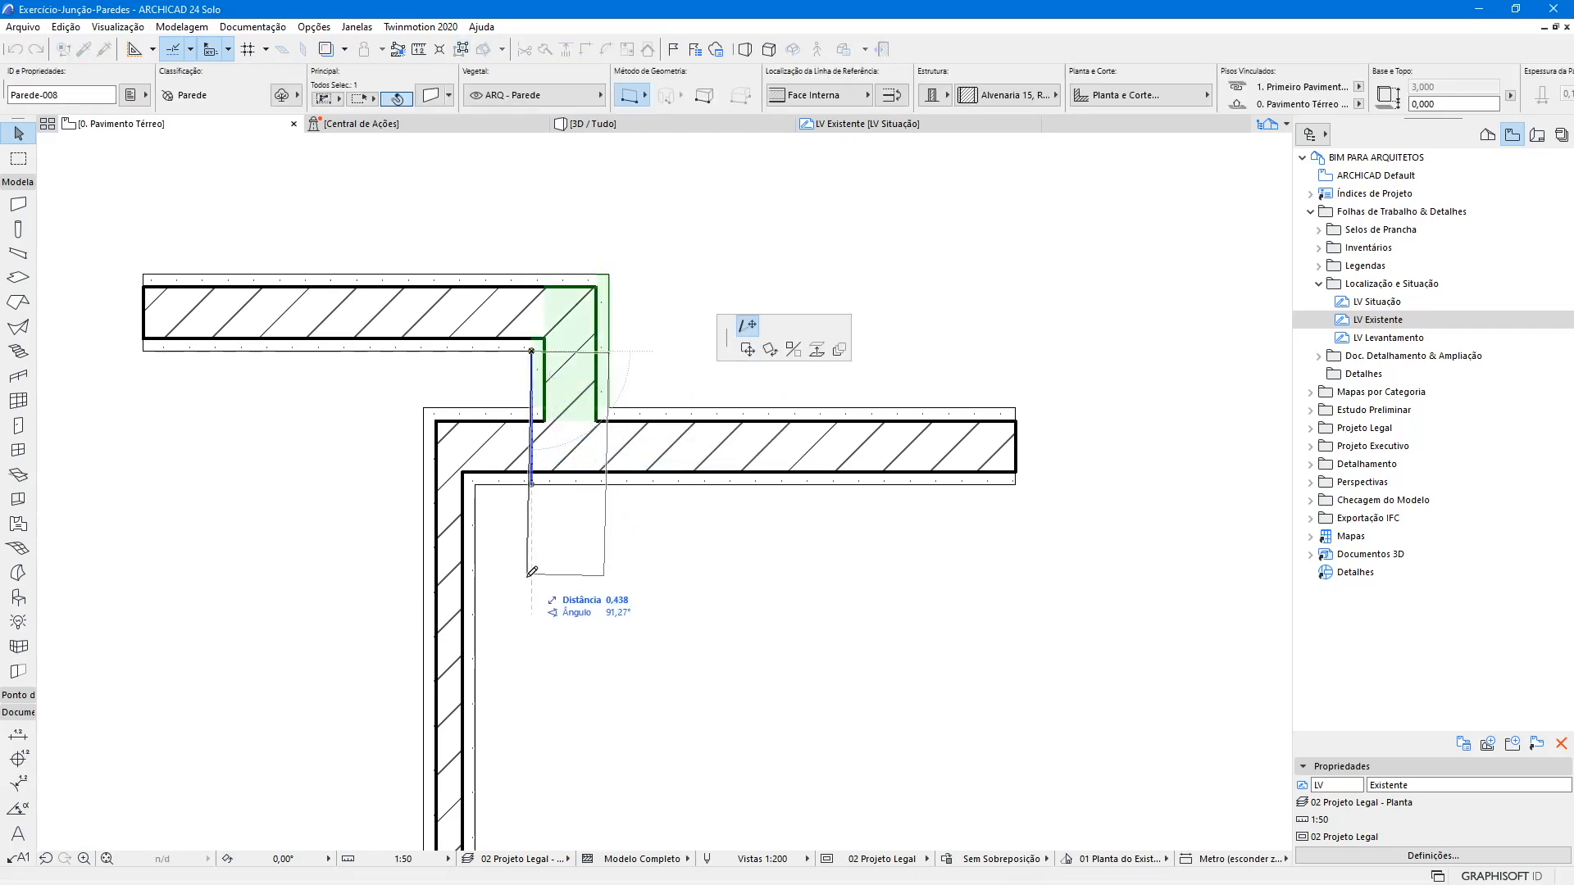
{"action": "left_click", "coordinate": [532, 617]}
{"action": "key", "text": "Escape"}
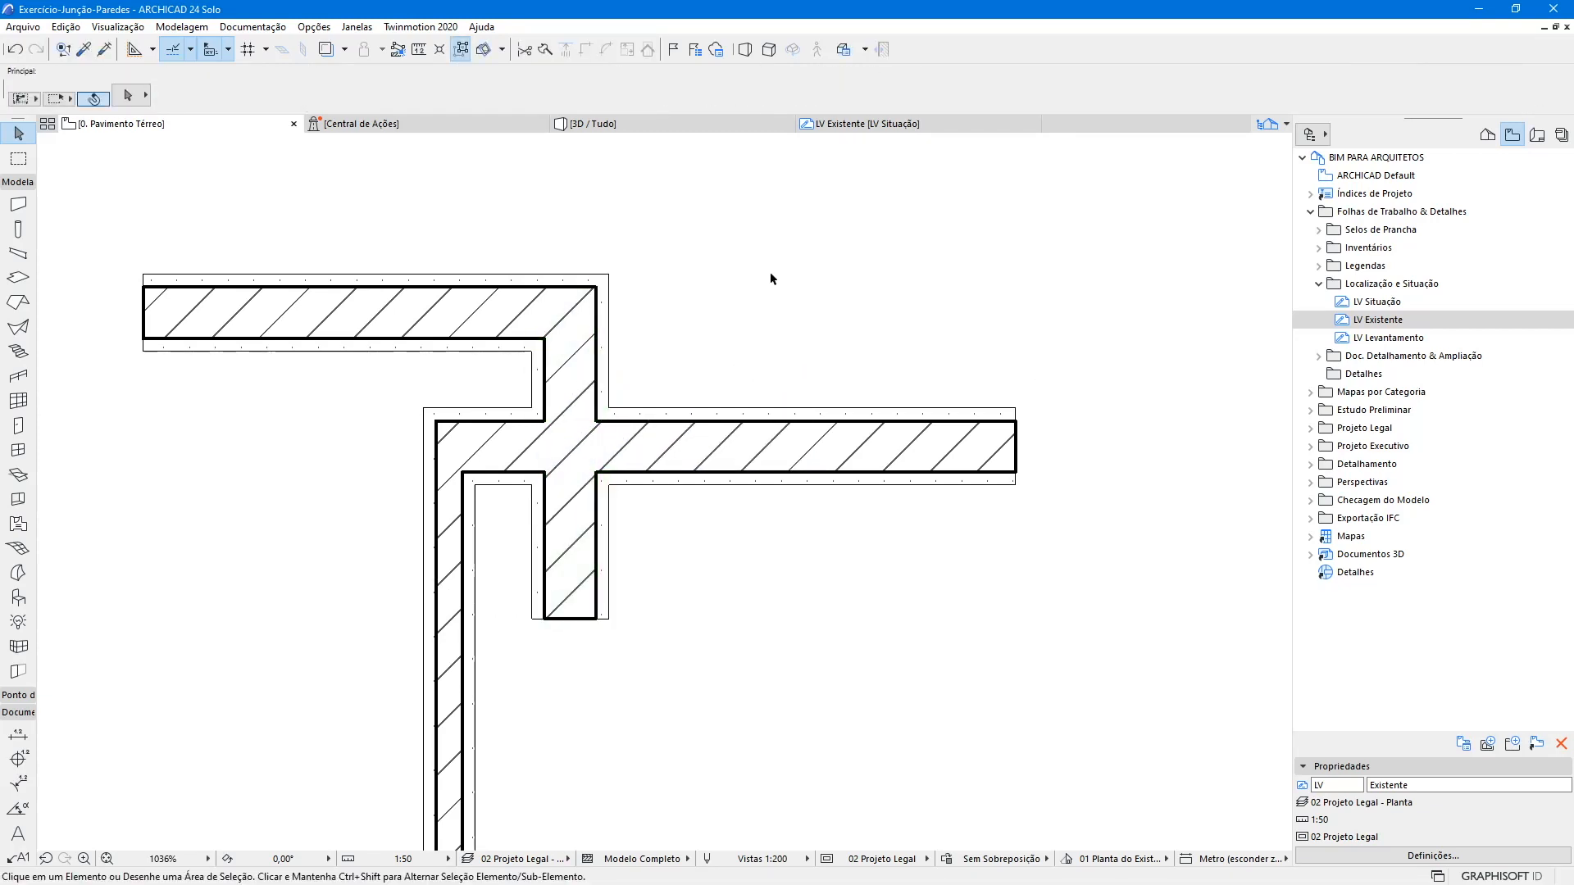
{"action": "key", "text": "ctrl+z"}
{"action": "key", "text": "ctrl+z"}
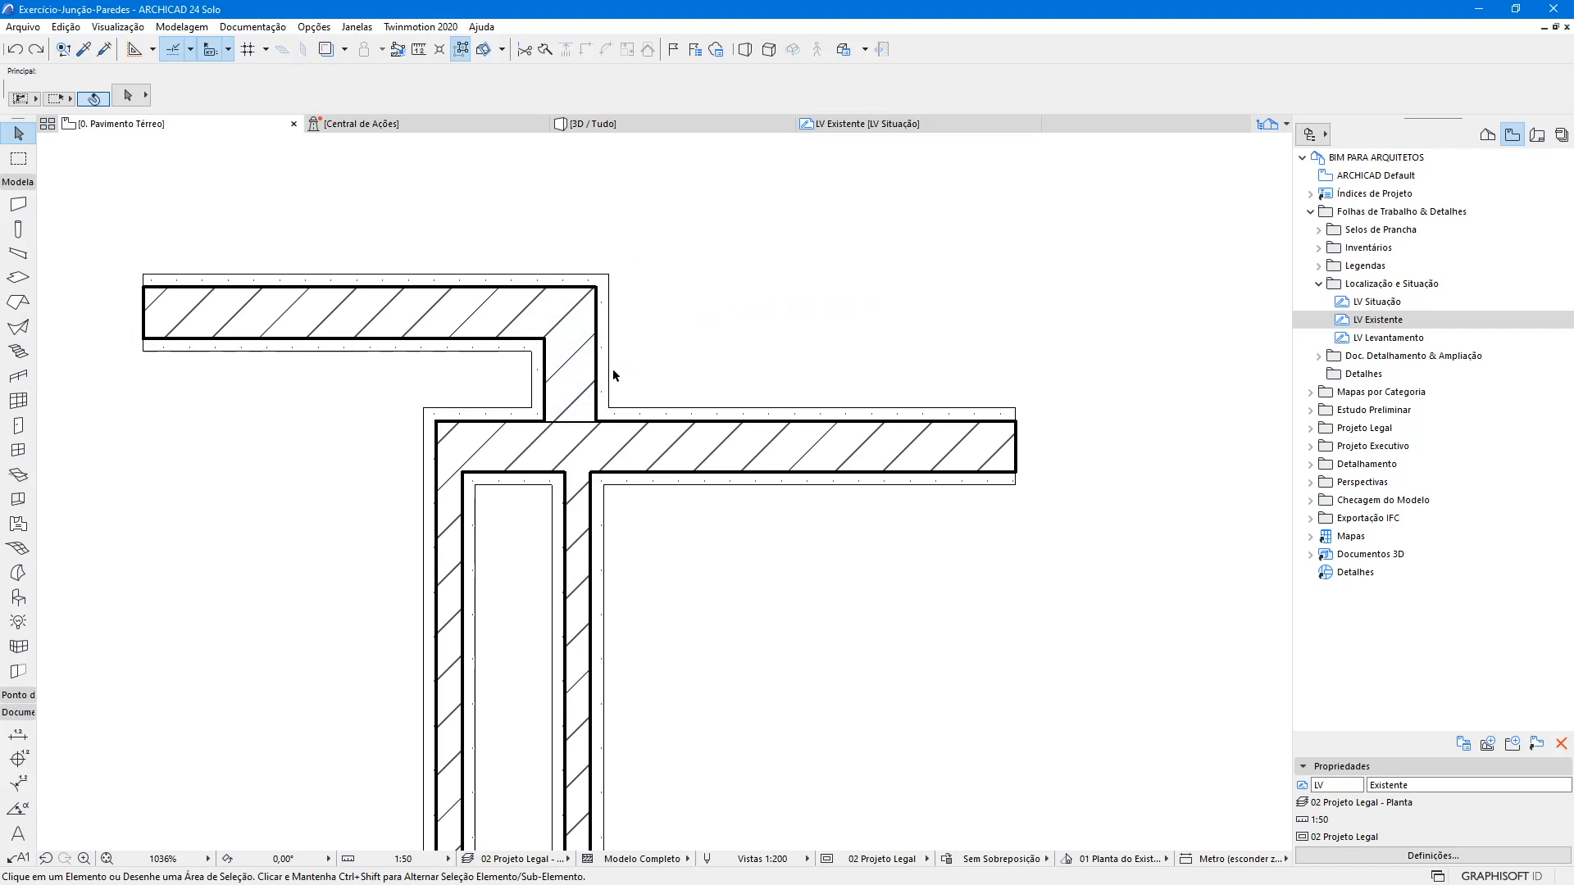
- Turn on guide lines and intersect the outer vertical wall with the horizontal wall at the composite sample's lower junction
{"action": "scroll", "coordinate": [728, 470], "scroll_direction": "down", "scroll_amount": 8}
{"action": "scroll", "coordinate": [713, 541], "scroll_direction": "up", "scroll_amount": 10}
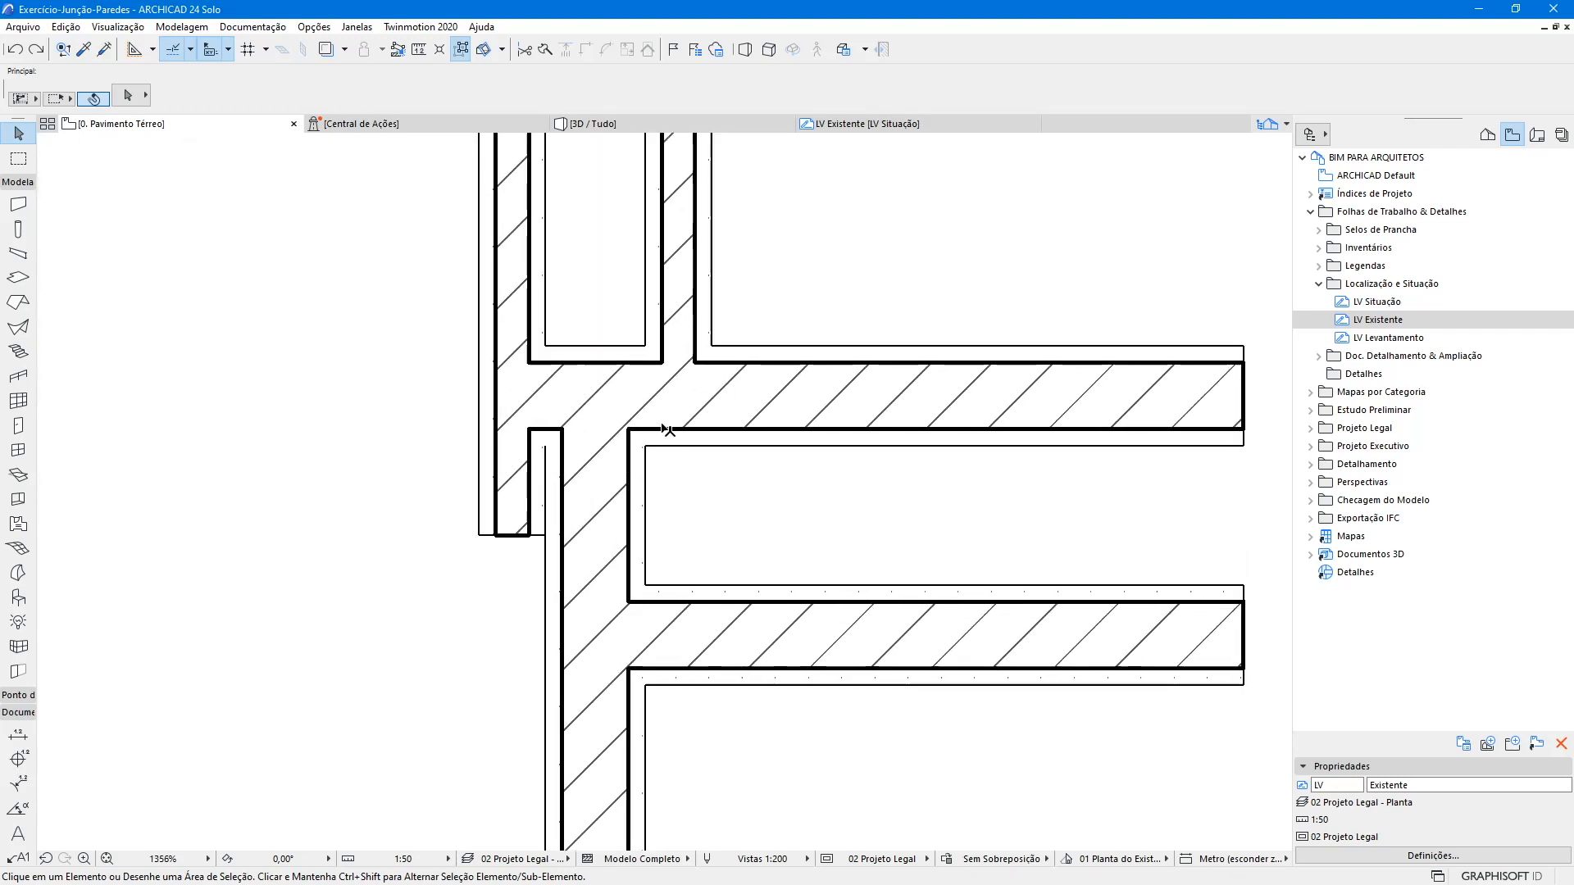
{"action": "left_click", "coordinate": [135, 49]}
{"action": "scroll", "coordinate": [496, 373], "scroll_direction": "down", "scroll_amount": 1}
{"action": "left_click", "coordinate": [496, 373]}
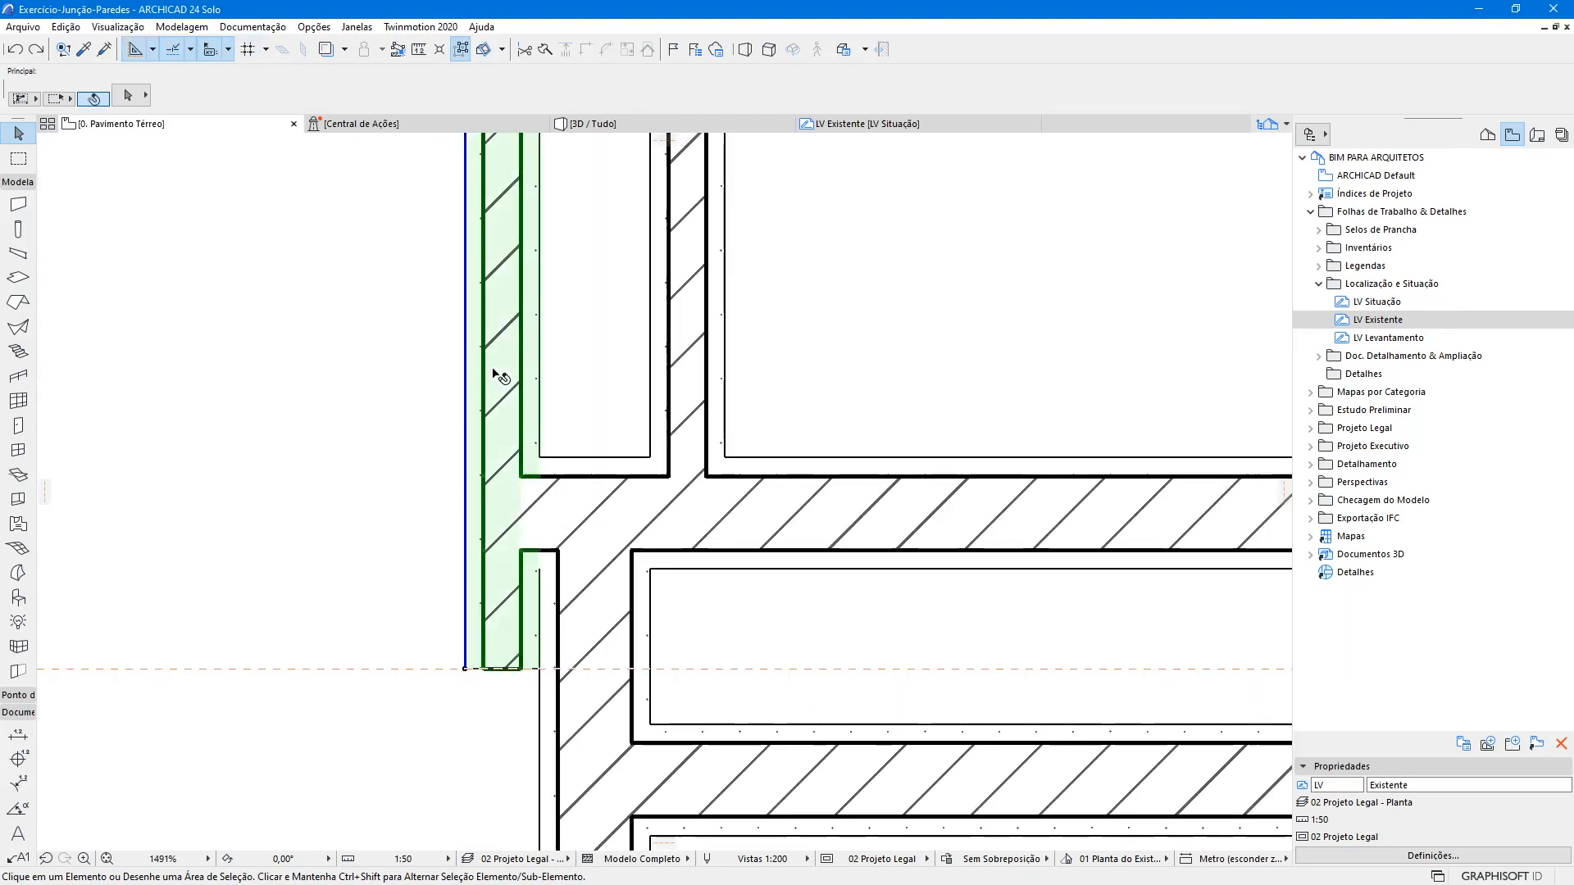
{"action": "left_click", "coordinate": [827, 520], "text": "shift"}
{"action": "key", "text": "ctrl+i"}
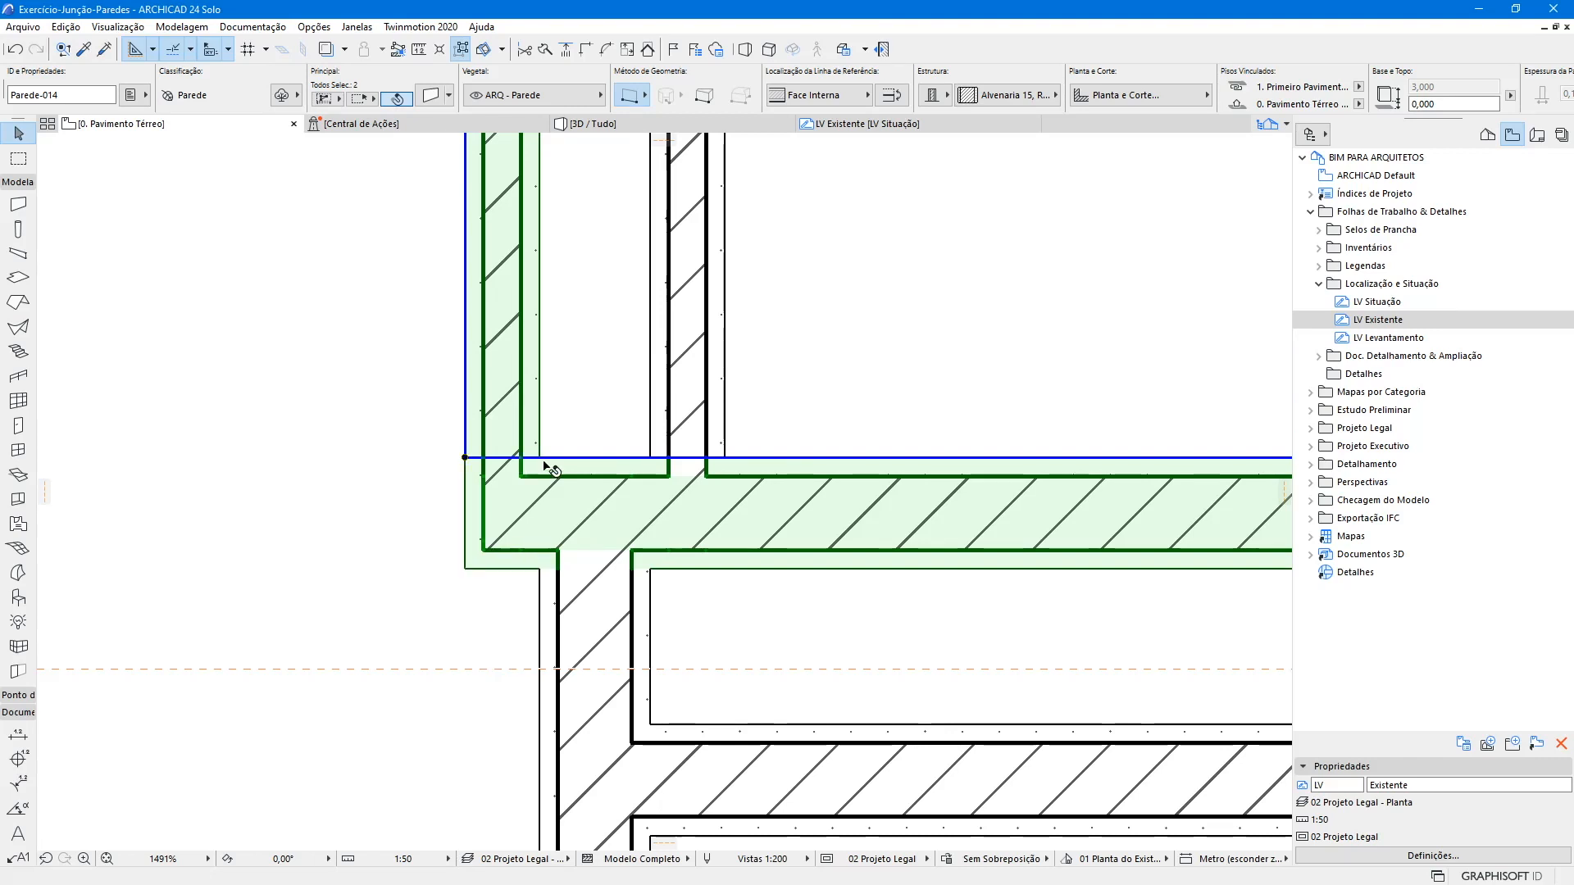
{"action": "key", "text": "Escape"}
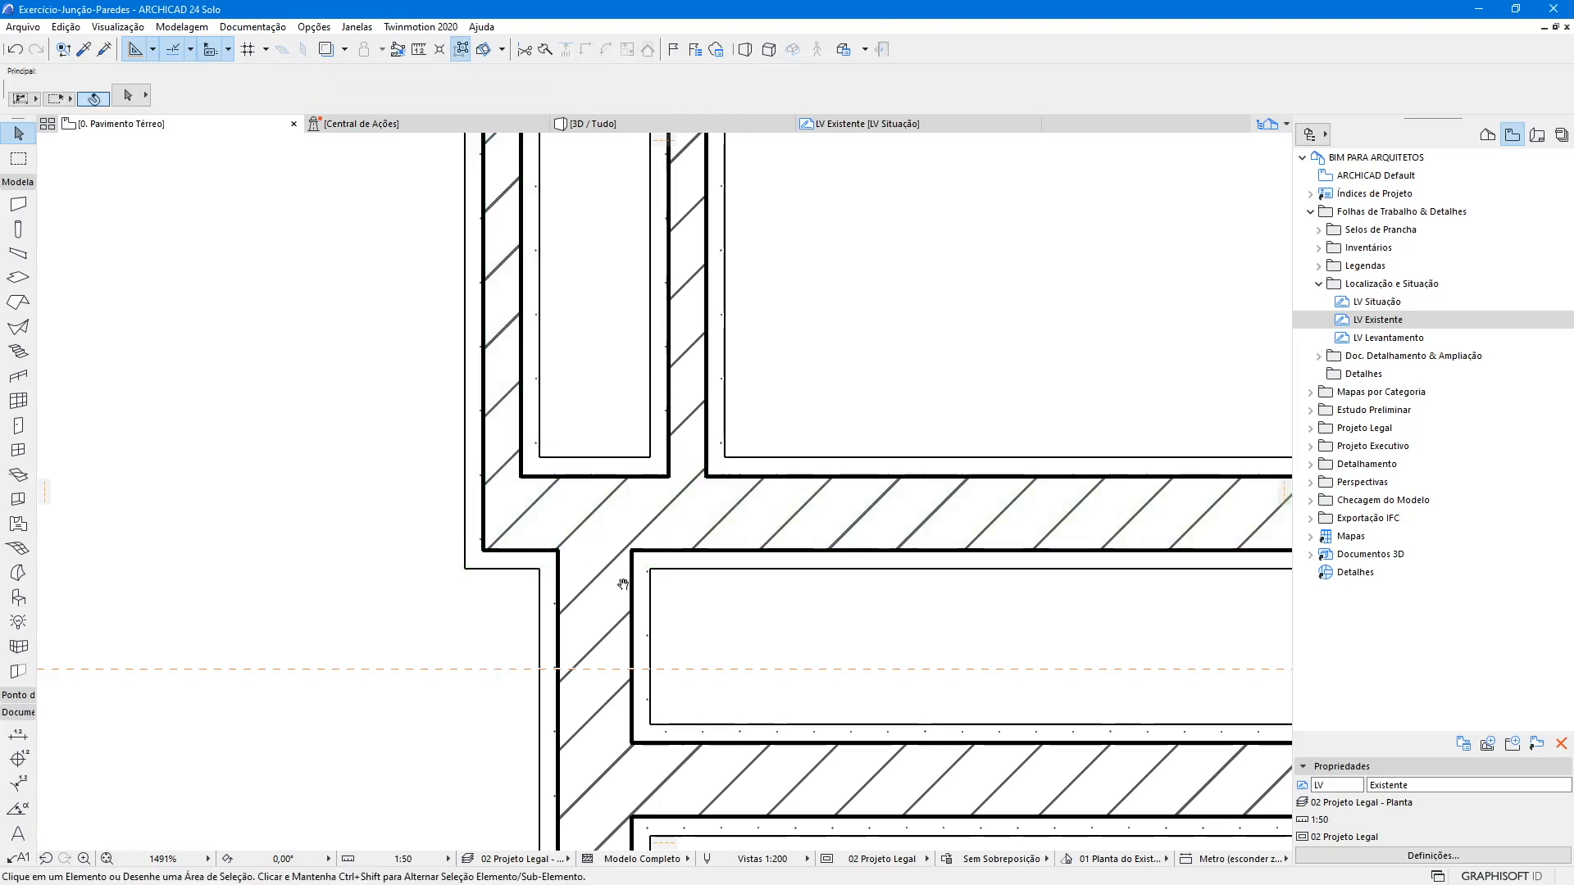
- Split the composite sample's lower vertical wall at the guide line and assign the upper segment the Alvenaria 25 composite
{"action": "middle_click_drag", "start_coordinate": [611, 648], "coordinate": [589, 536]}
{"action": "left_click", "coordinate": [596, 542]}
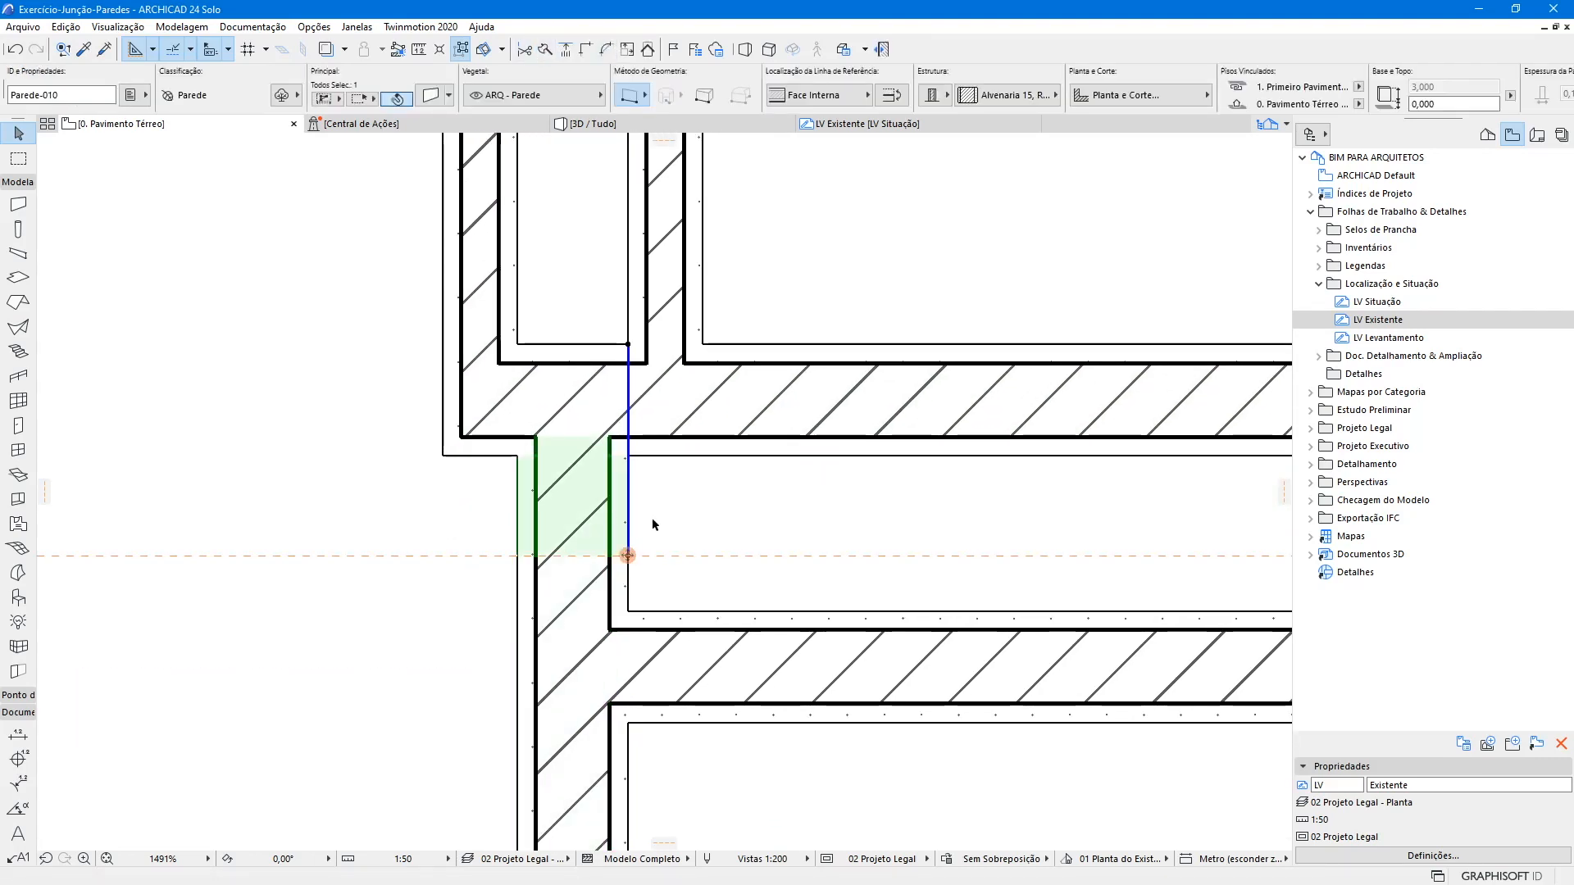
{"action": "left_click", "coordinate": [1010, 96]}
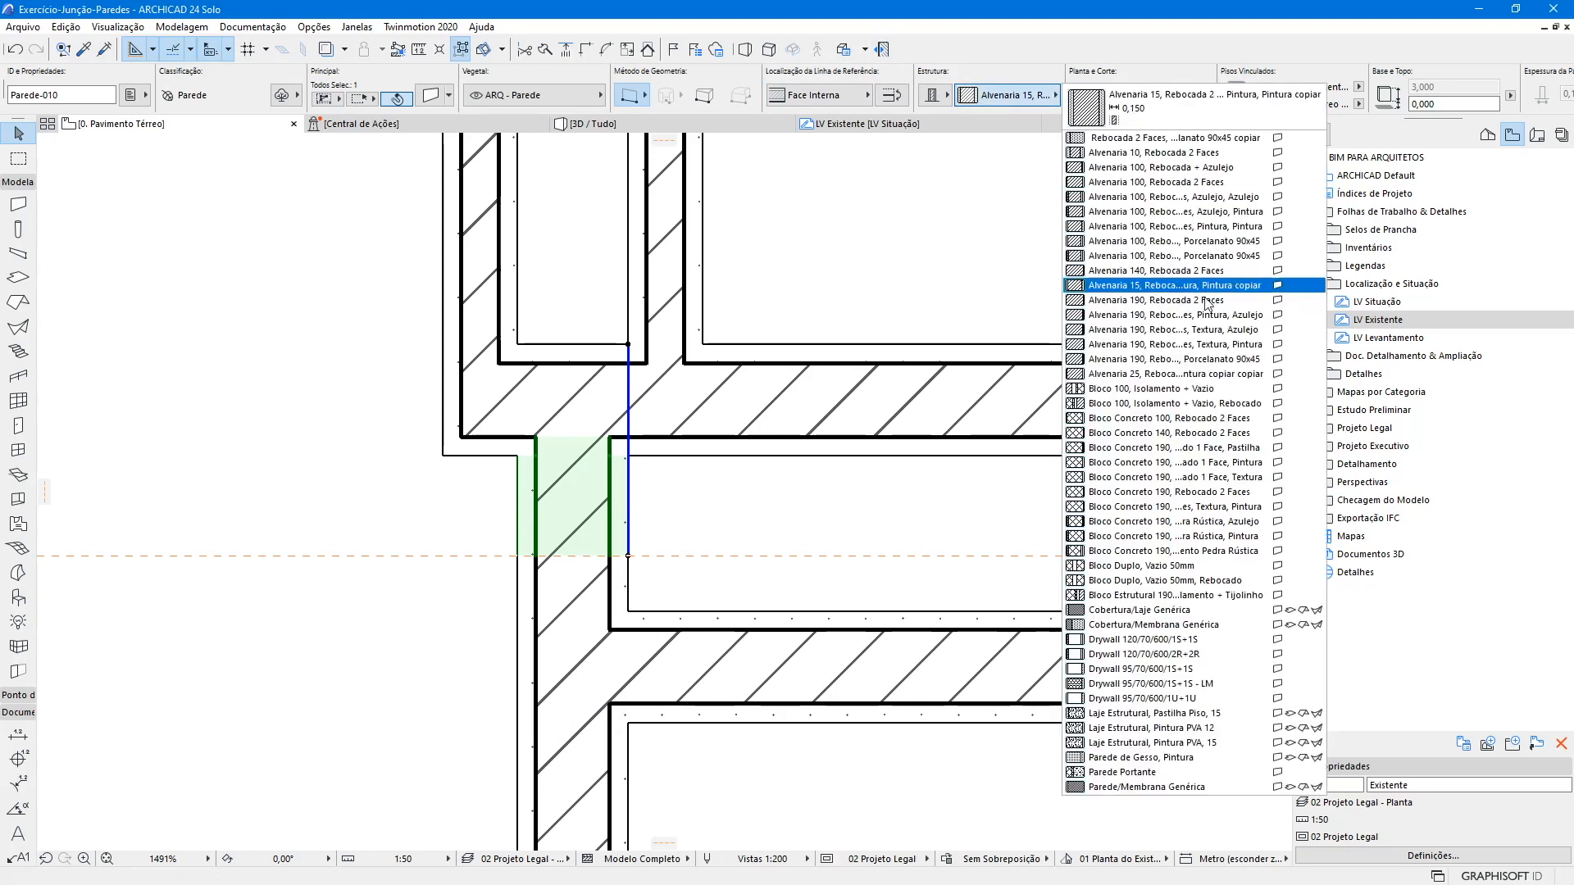
{"action": "left_click", "coordinate": [1213, 361]}
{"action": "key", "text": "Escape"}
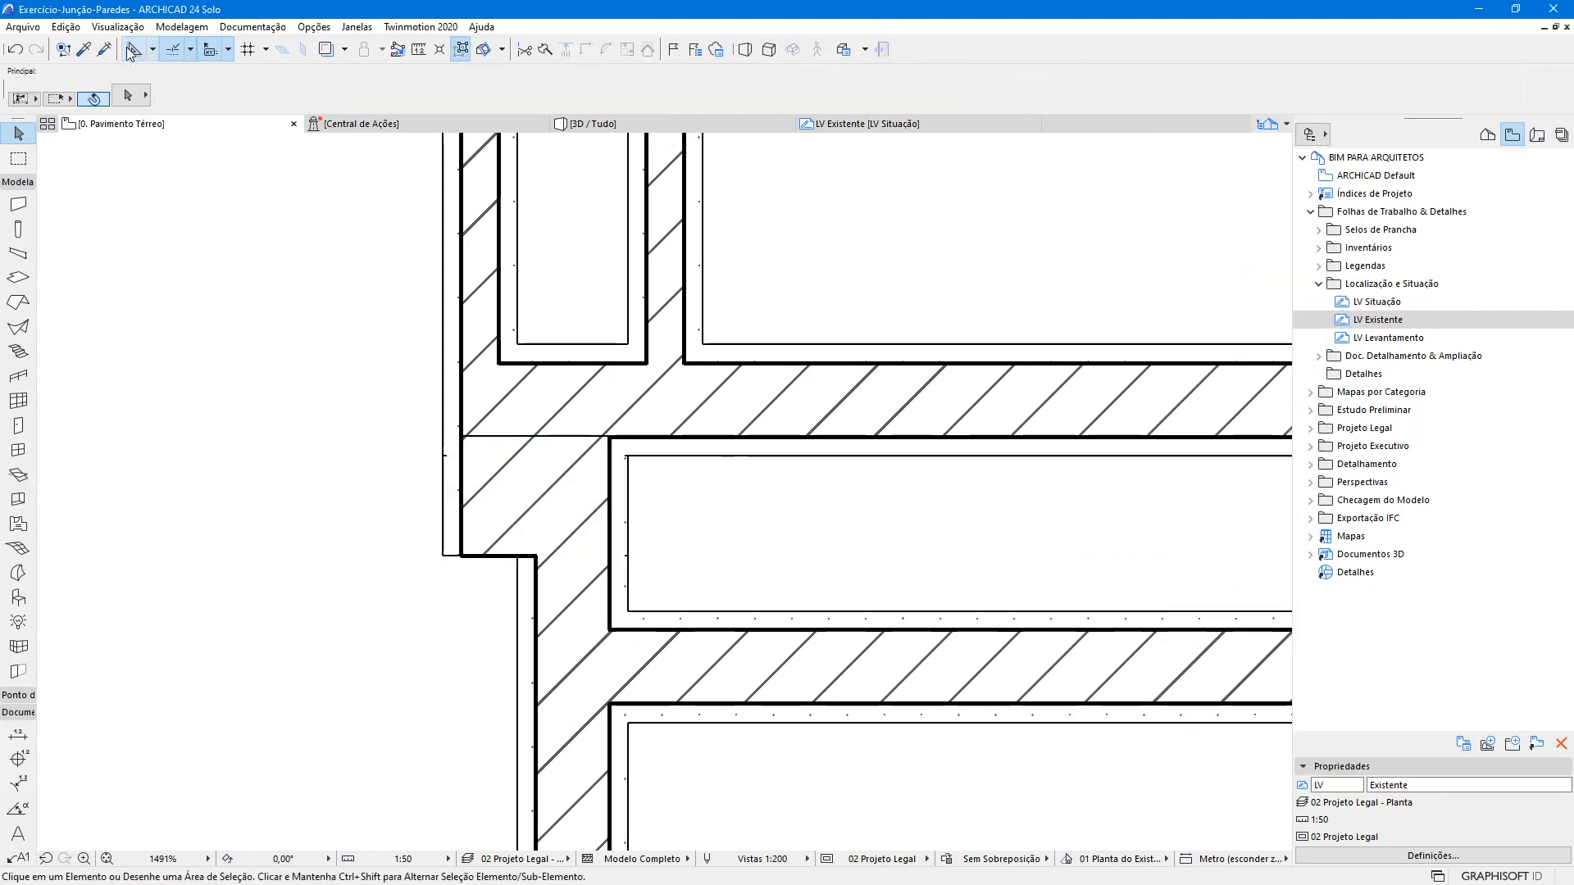
- Examine the thickened wall segment and its reference line at the composite sample's lower junction, along with the adjoining walls
{"action": "scroll", "coordinate": [574, 506], "scroll_direction": "down", "scroll_amount": 2}
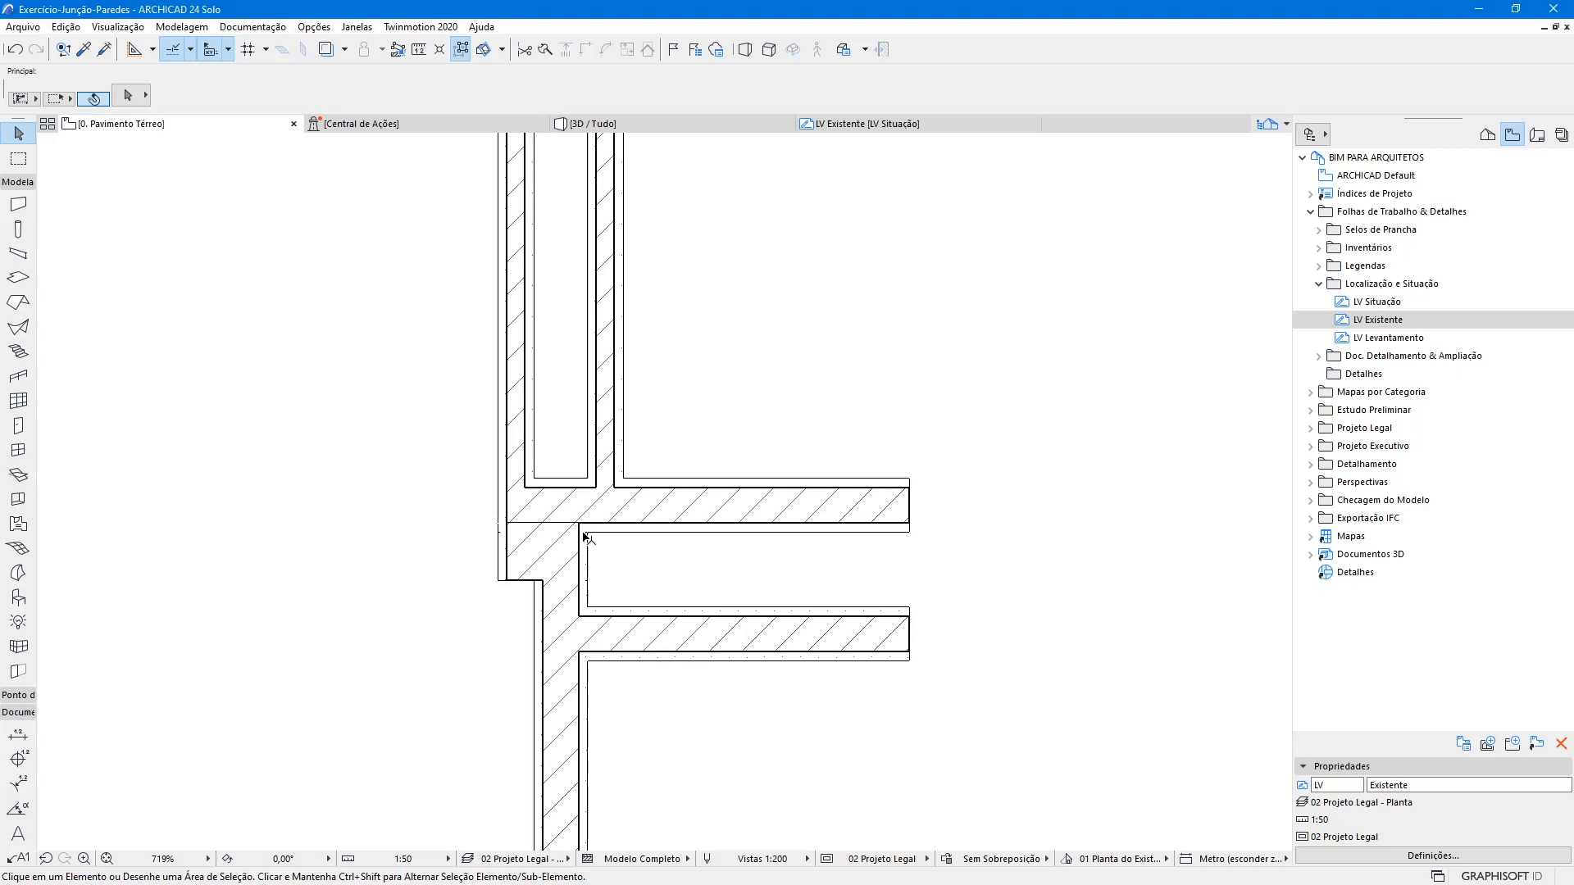
{"action": "left_click", "coordinate": [498, 541]}
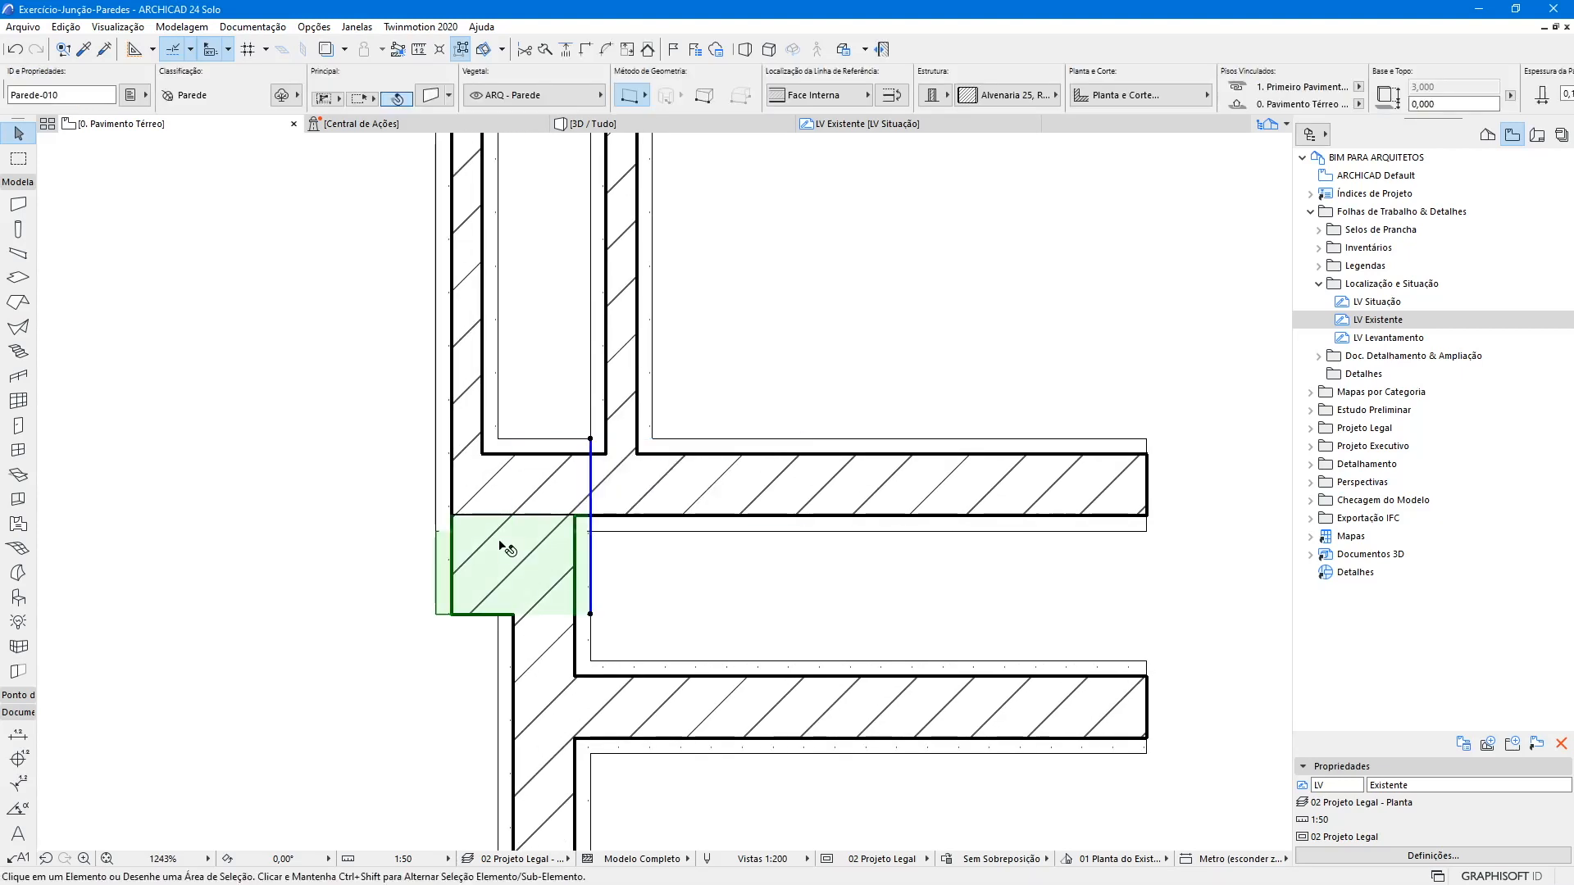
{"action": "key", "text": "Escape"}
{"action": "scroll", "coordinate": [512, 519], "scroll_direction": "down", "scroll_amount": 3}
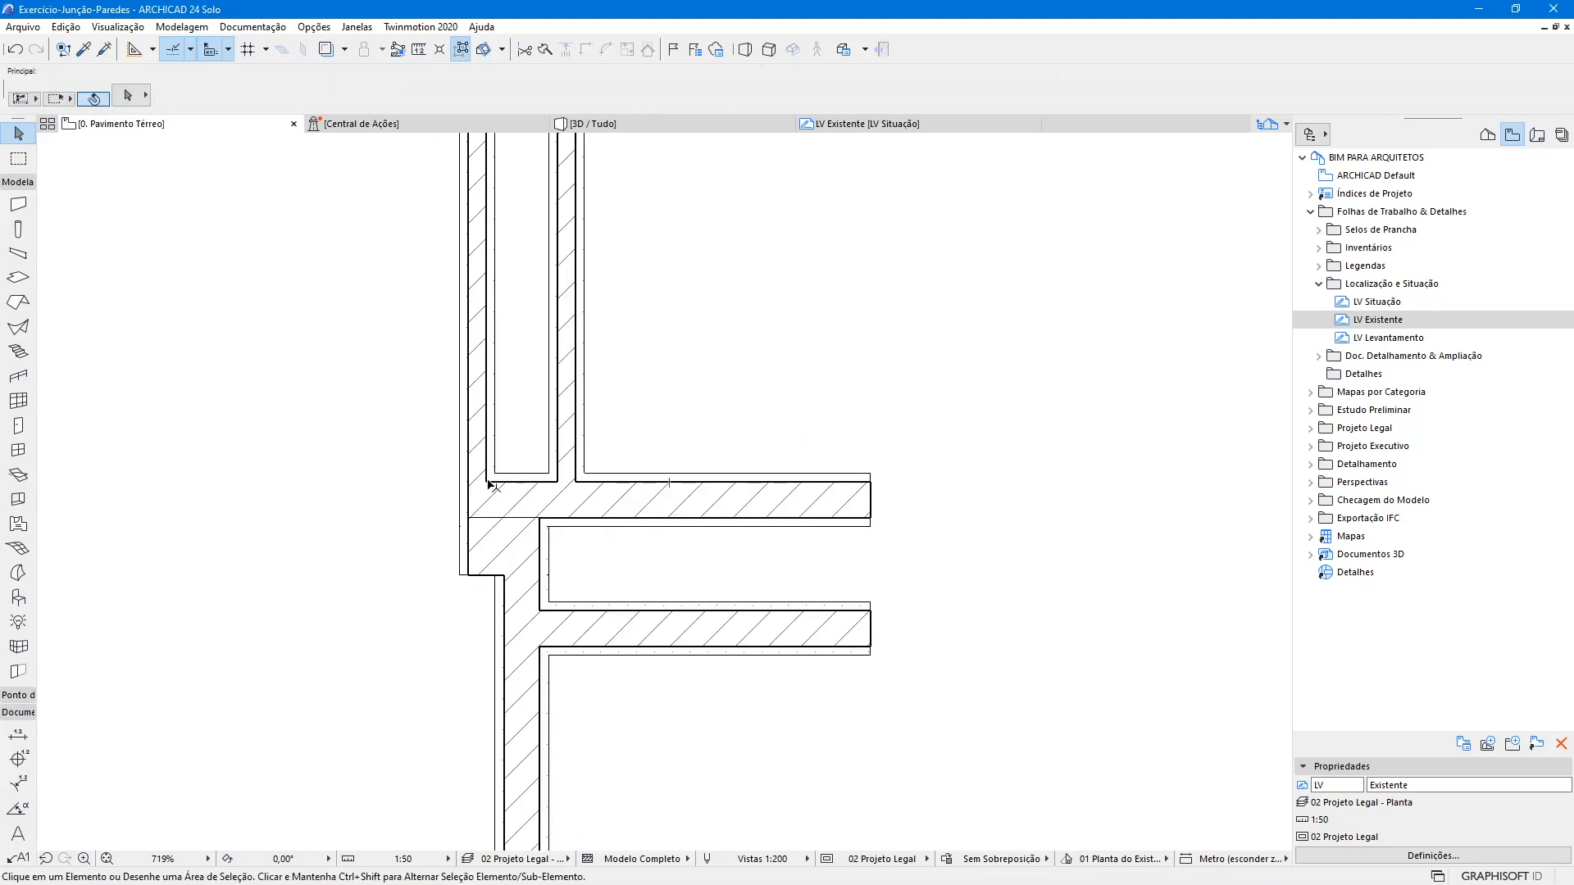
{"action": "scroll", "coordinate": [464, 538], "scroll_direction": "up", "scroll_amount": 5}
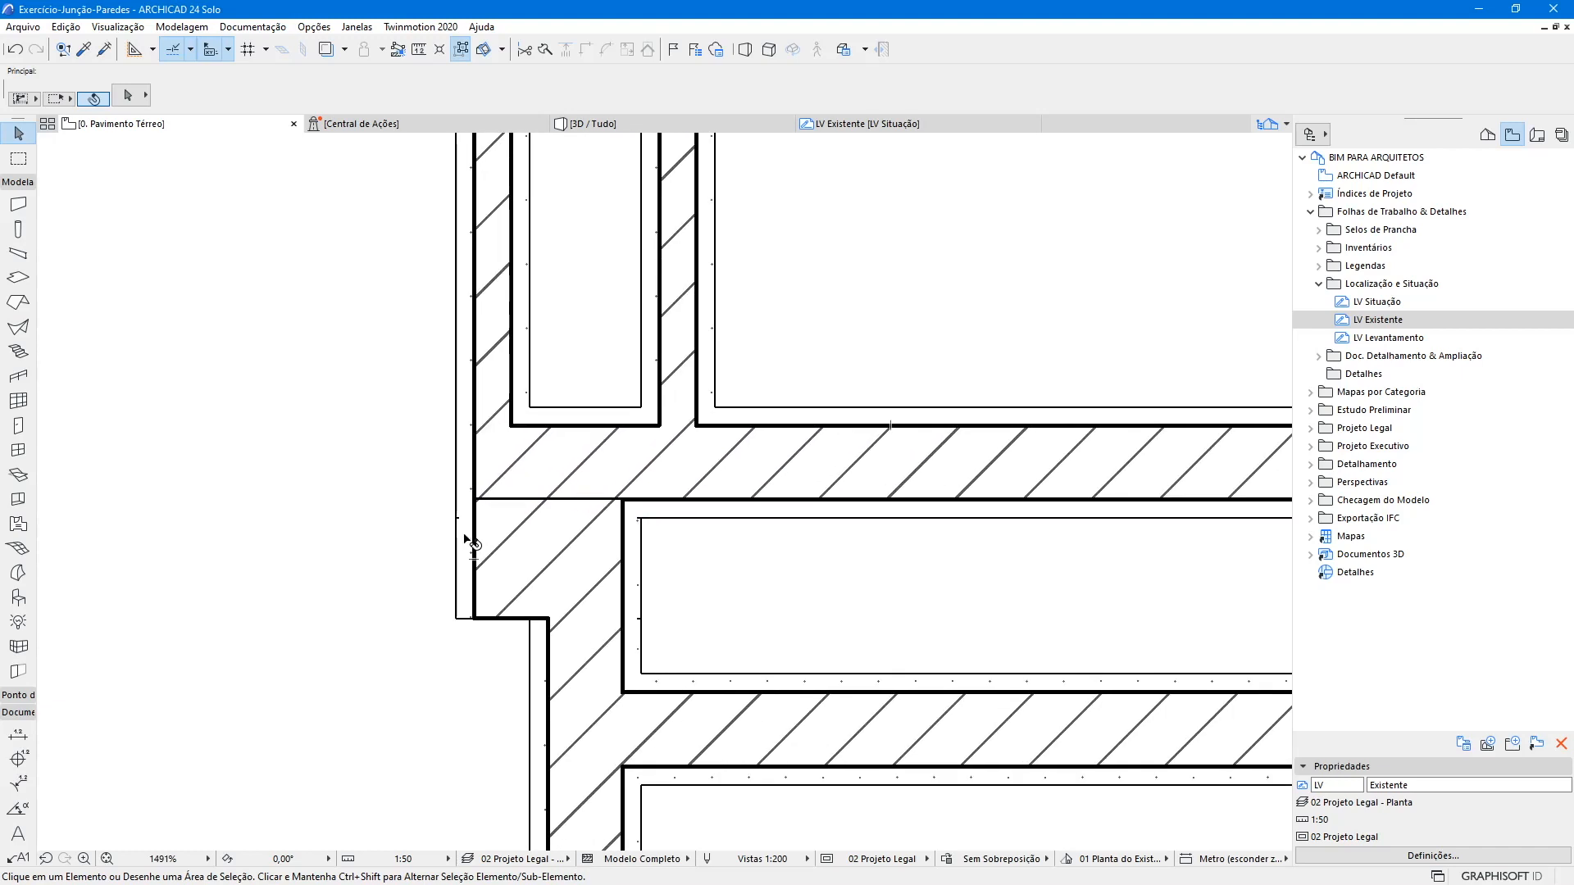
{"action": "scroll", "coordinate": [476, 629], "scroll_direction": "up", "scroll_amount": 3}
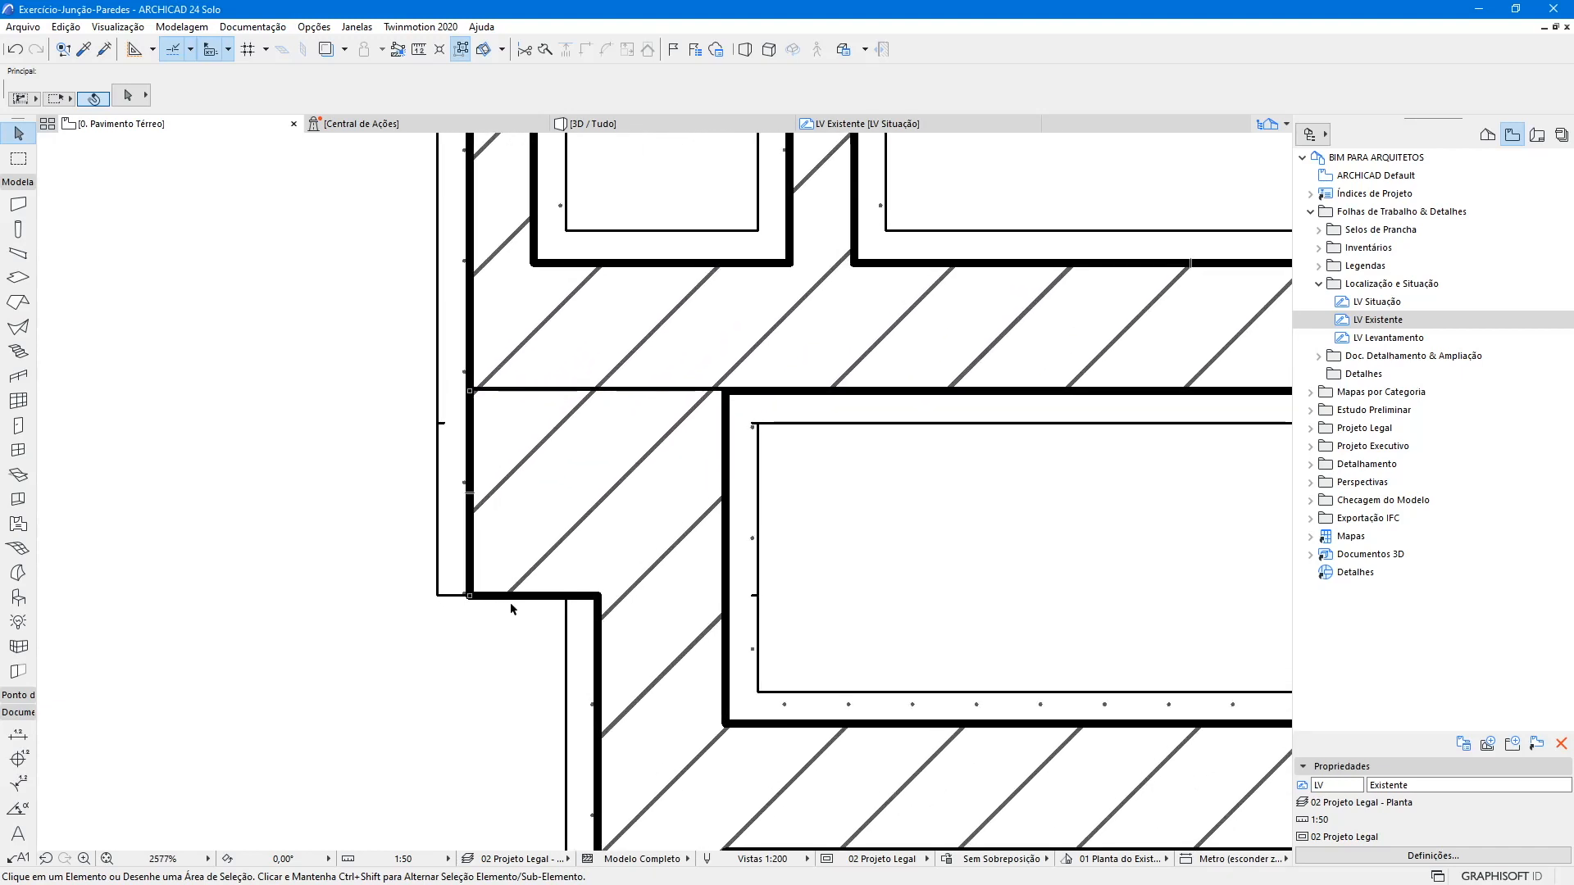
{"action": "left_click", "coordinate": [455, 598]}
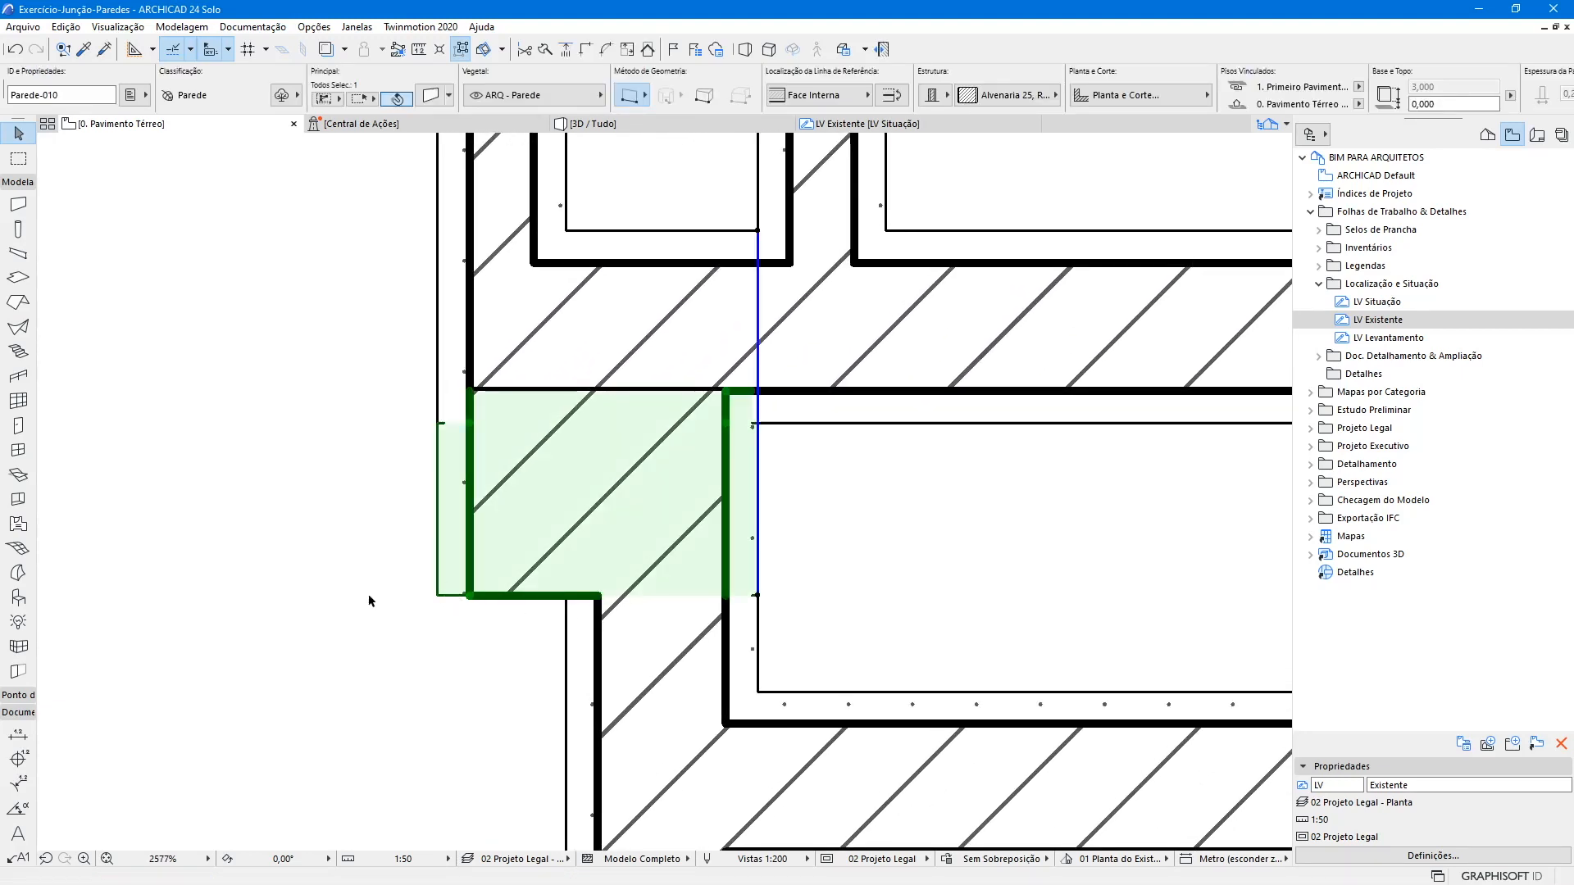
{"action": "scroll", "coordinate": [565, 492], "scroll_direction": "down", "scroll_amount": 3}
{"action": "middle_click_drag", "start_coordinate": [639, 352], "coordinate": [627, 406]}
{"action": "key", "text": "Escape"}
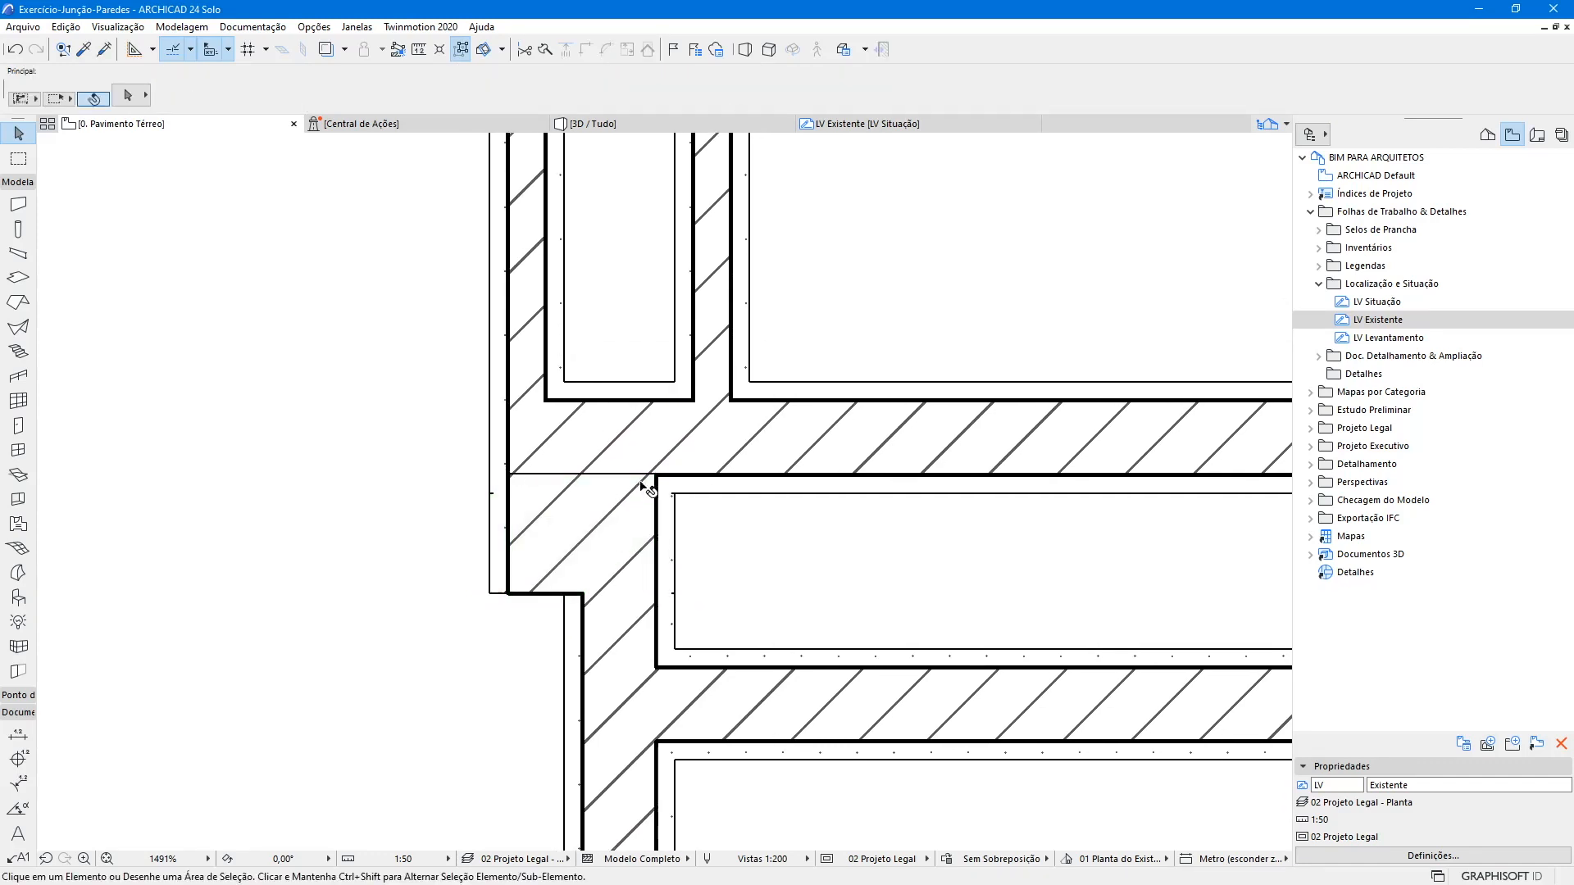
{"action": "scroll", "coordinate": [552, 440], "scroll_direction": "down", "scroll_amount": 9}
{"action": "middle_click_drag", "start_coordinate": [620, 506], "coordinate": [590, 547]}
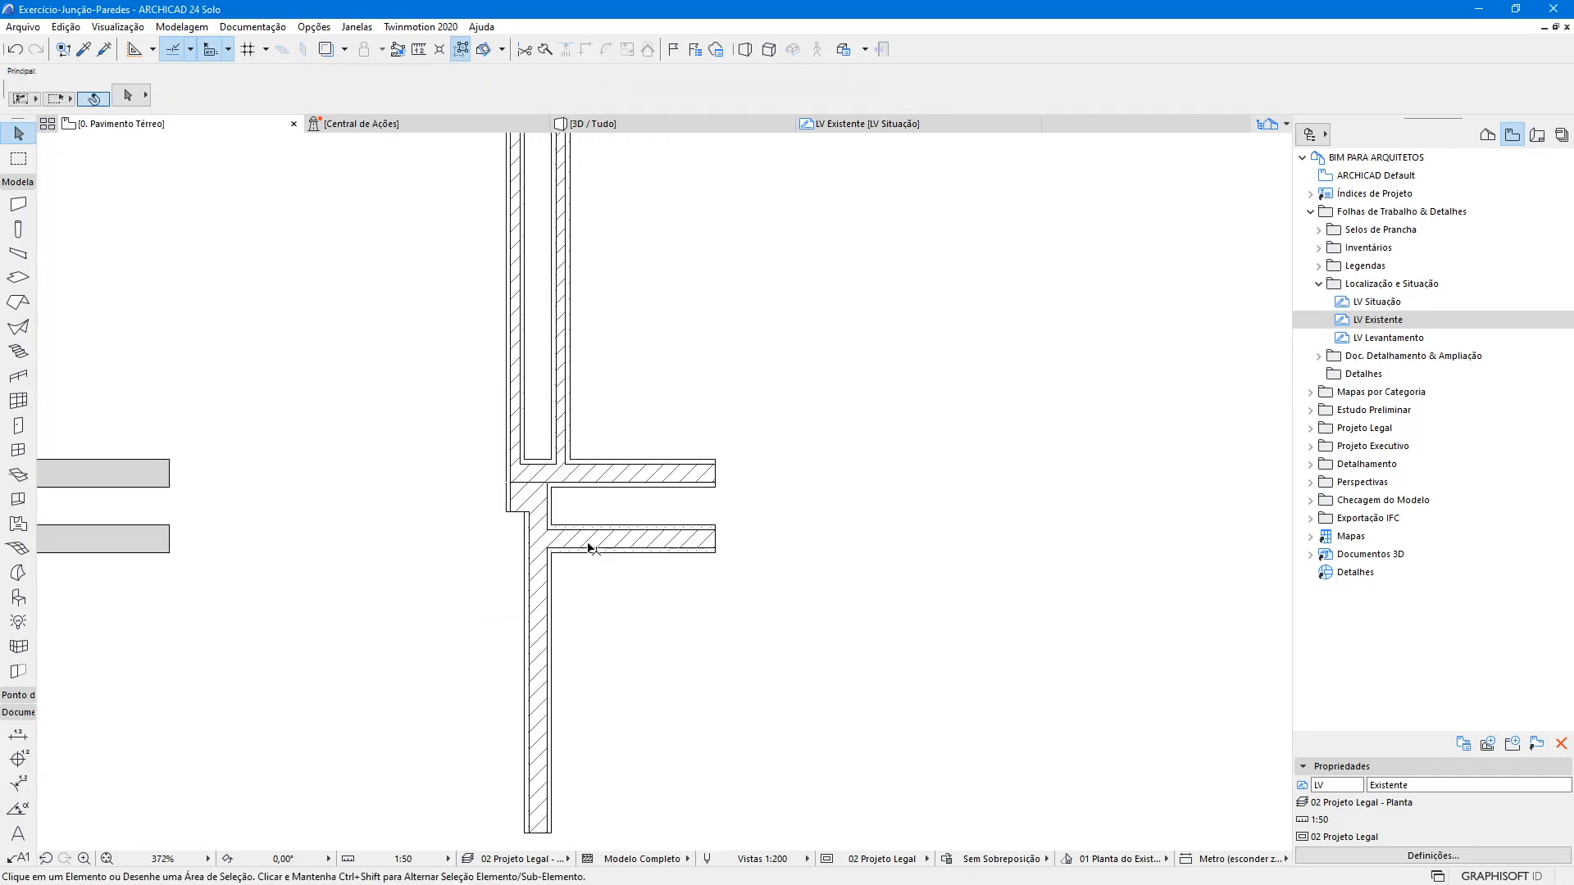
{"action": "scroll", "coordinate": [591, 547], "scroll_direction": "up", "scroll_amount": 3}
{"action": "scroll", "coordinate": [573, 475], "scroll_direction": "down", "scroll_amount": 9}
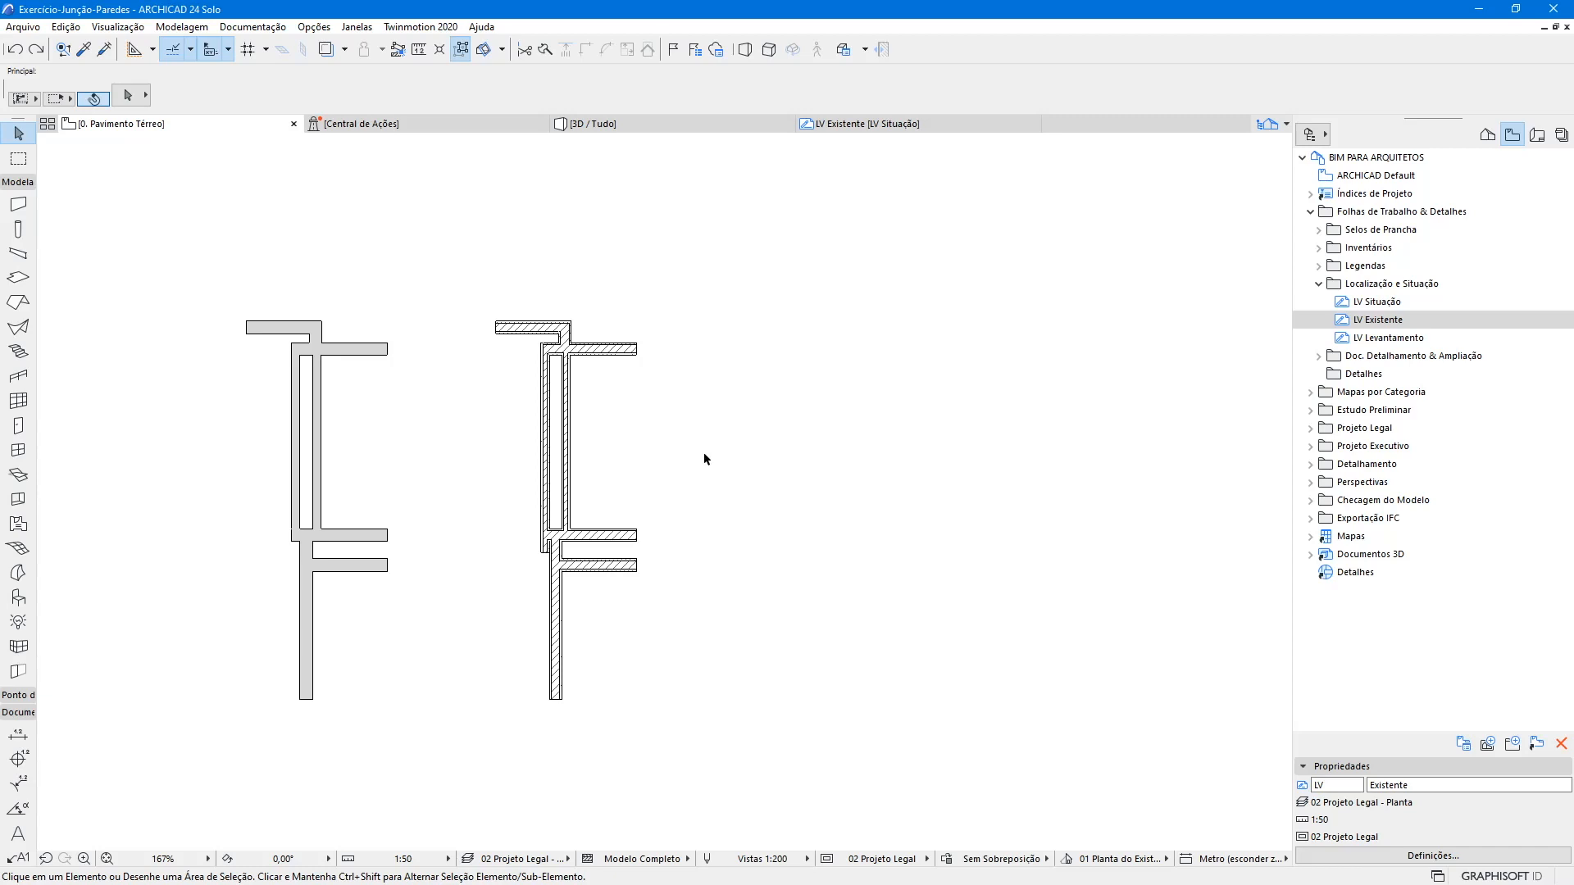
- Show the LV Levantamento survey drawing as a trace reference beside the composite wall sample
{"action": "scroll", "coordinate": [592, 470], "scroll_direction": "up", "scroll_amount": 3}
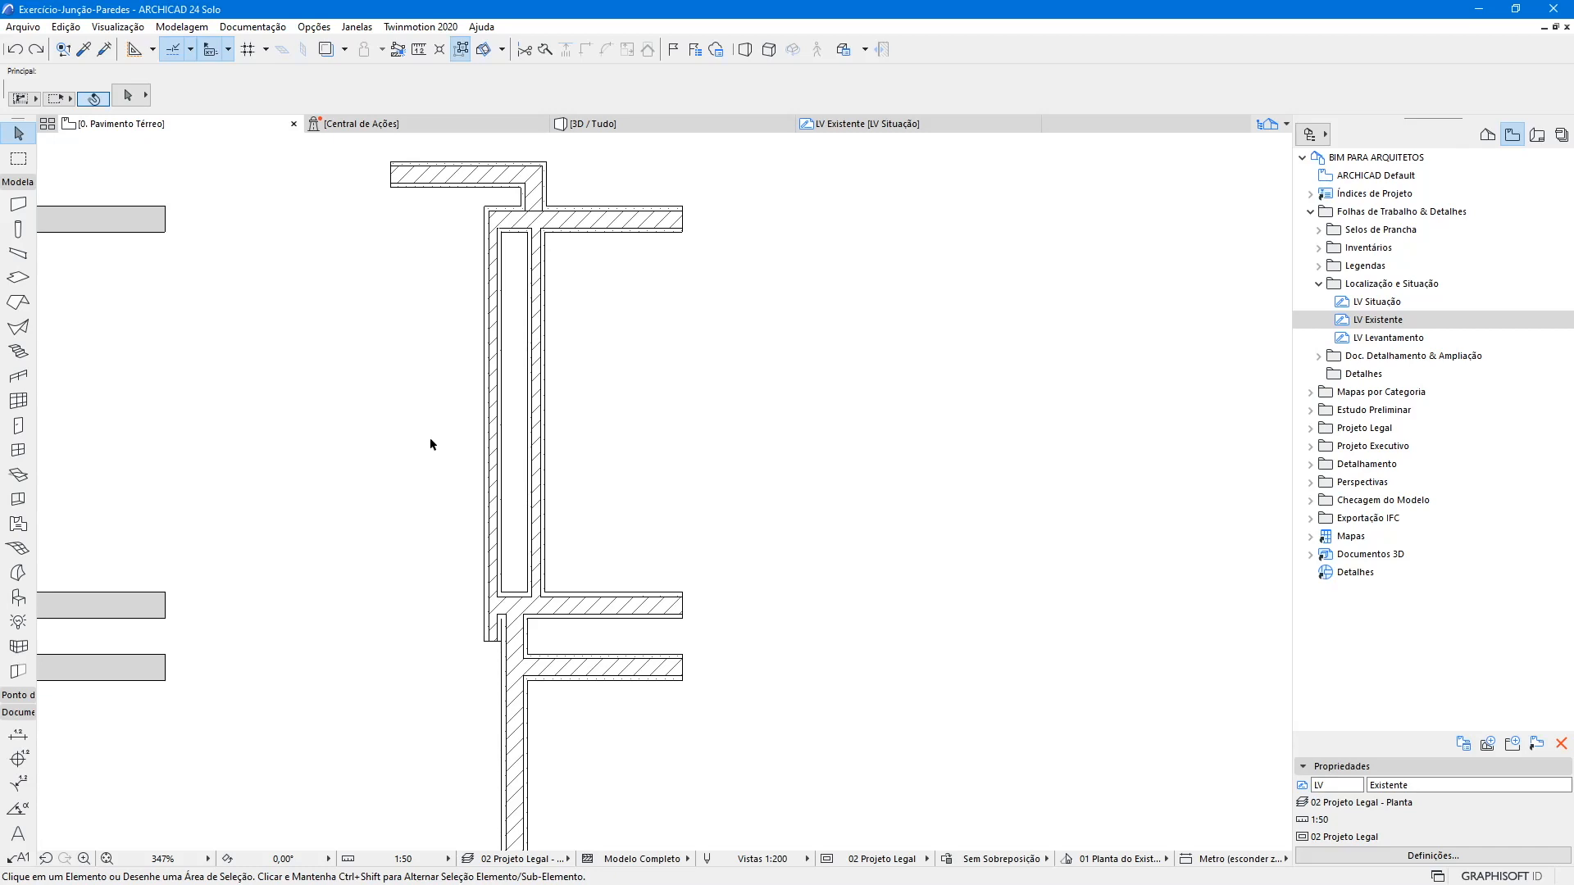
{"action": "scroll", "coordinate": [432, 443], "scroll_direction": "down", "scroll_amount": 4}
{"action": "right_click", "coordinate": [1385, 342]}
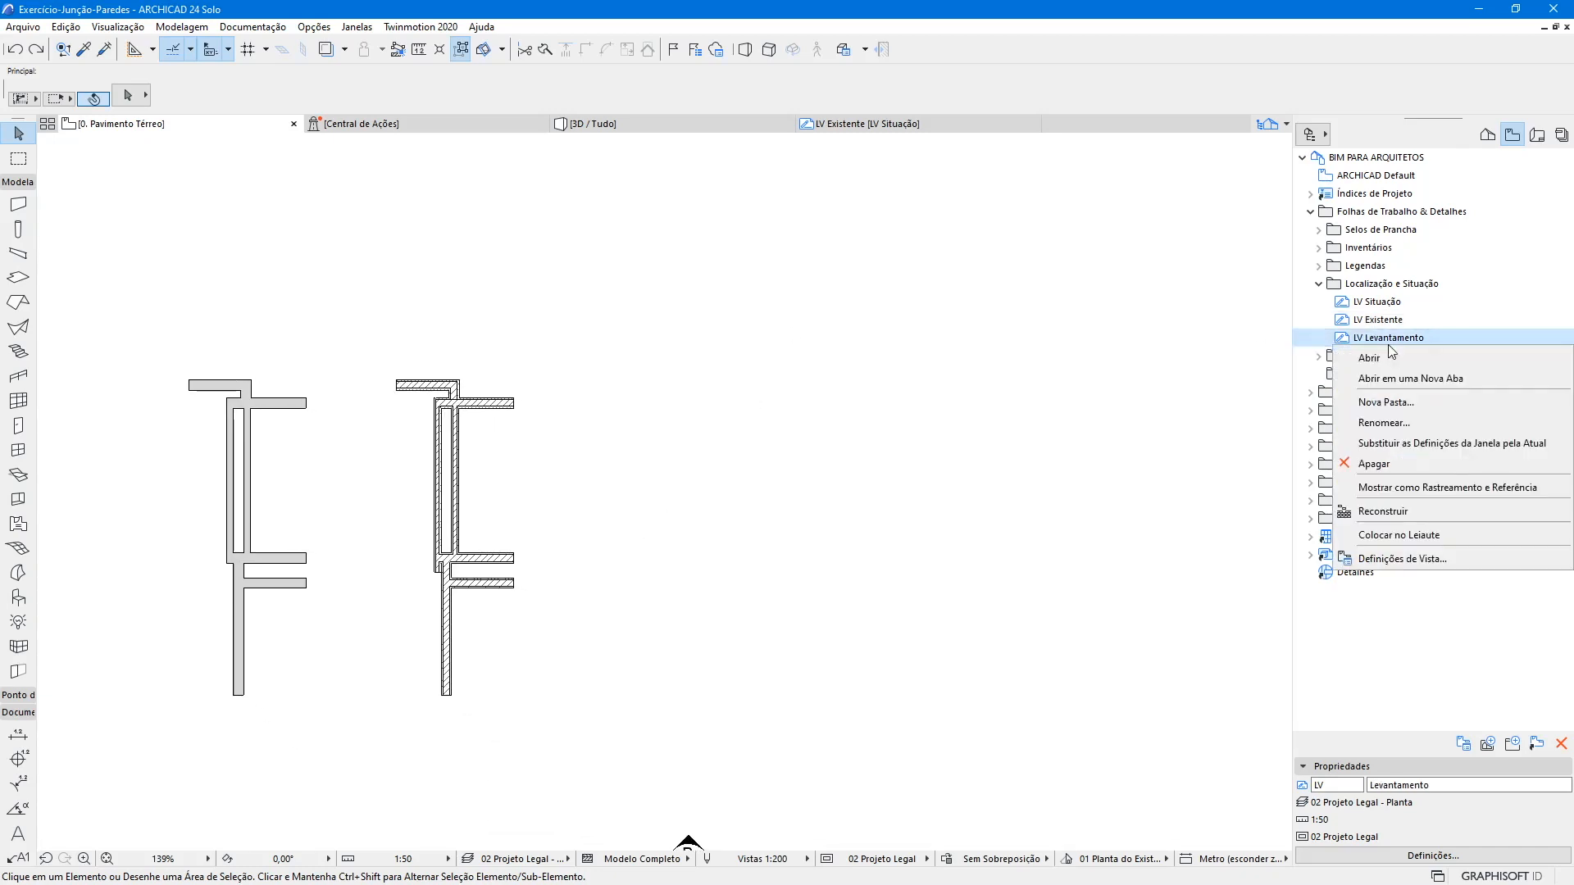
{"action": "left_click", "coordinate": [1433, 483]}
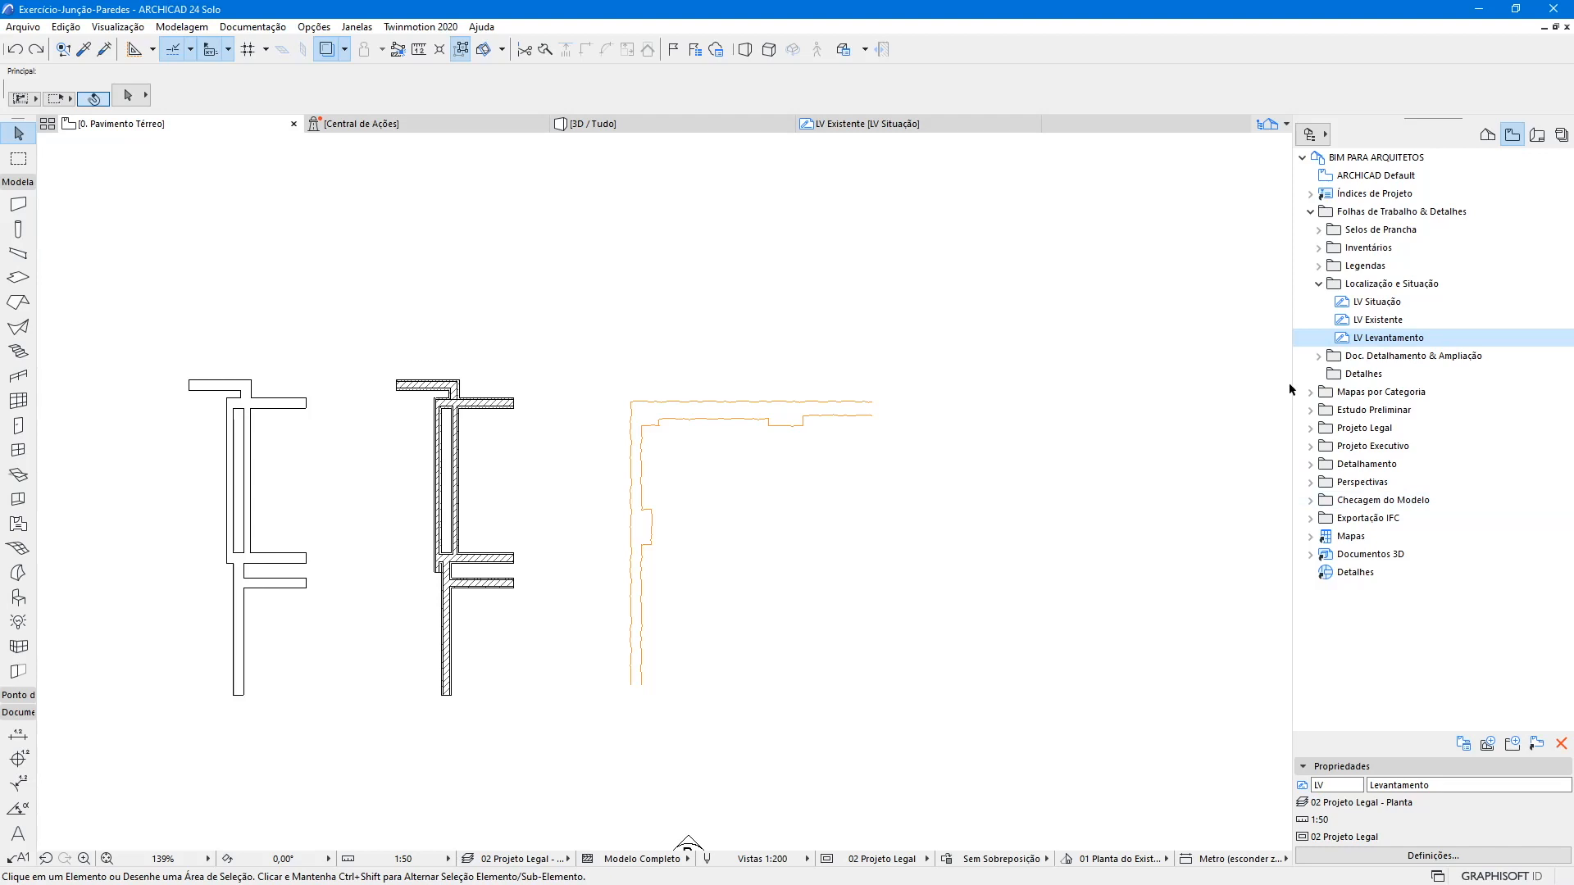
{"action": "scroll", "coordinate": [703, 613], "scroll_direction": "up", "scroll_amount": 1}
{"action": "scroll", "coordinate": [889, 446], "scroll_direction": "up", "scroll_amount": 1}
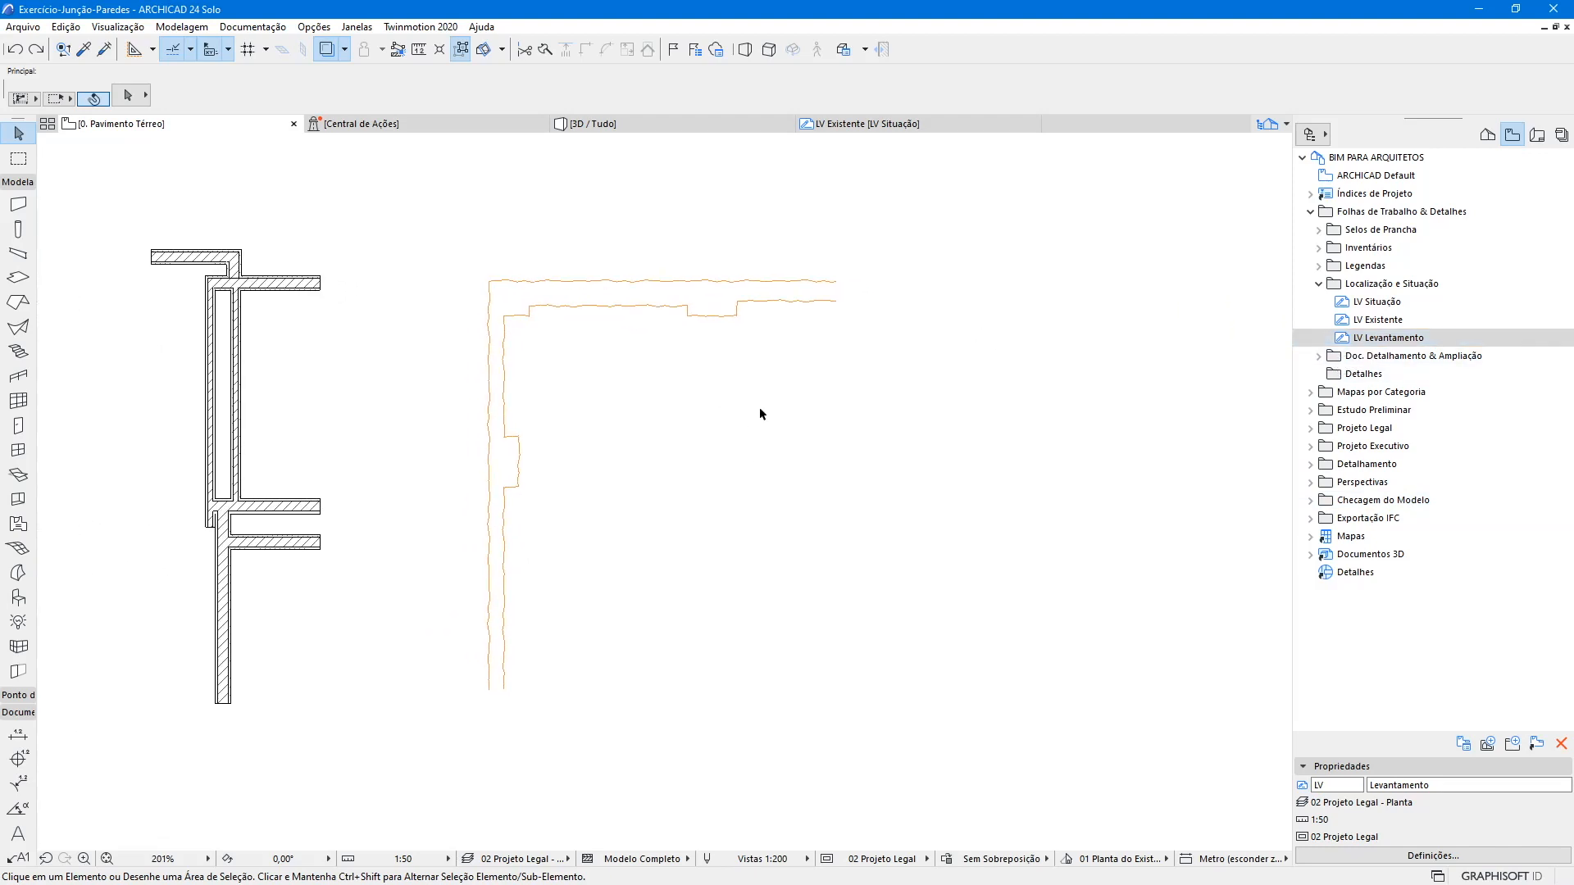
{"action": "scroll", "coordinate": [748, 287], "scroll_direction": "up", "scroll_amount": 3}
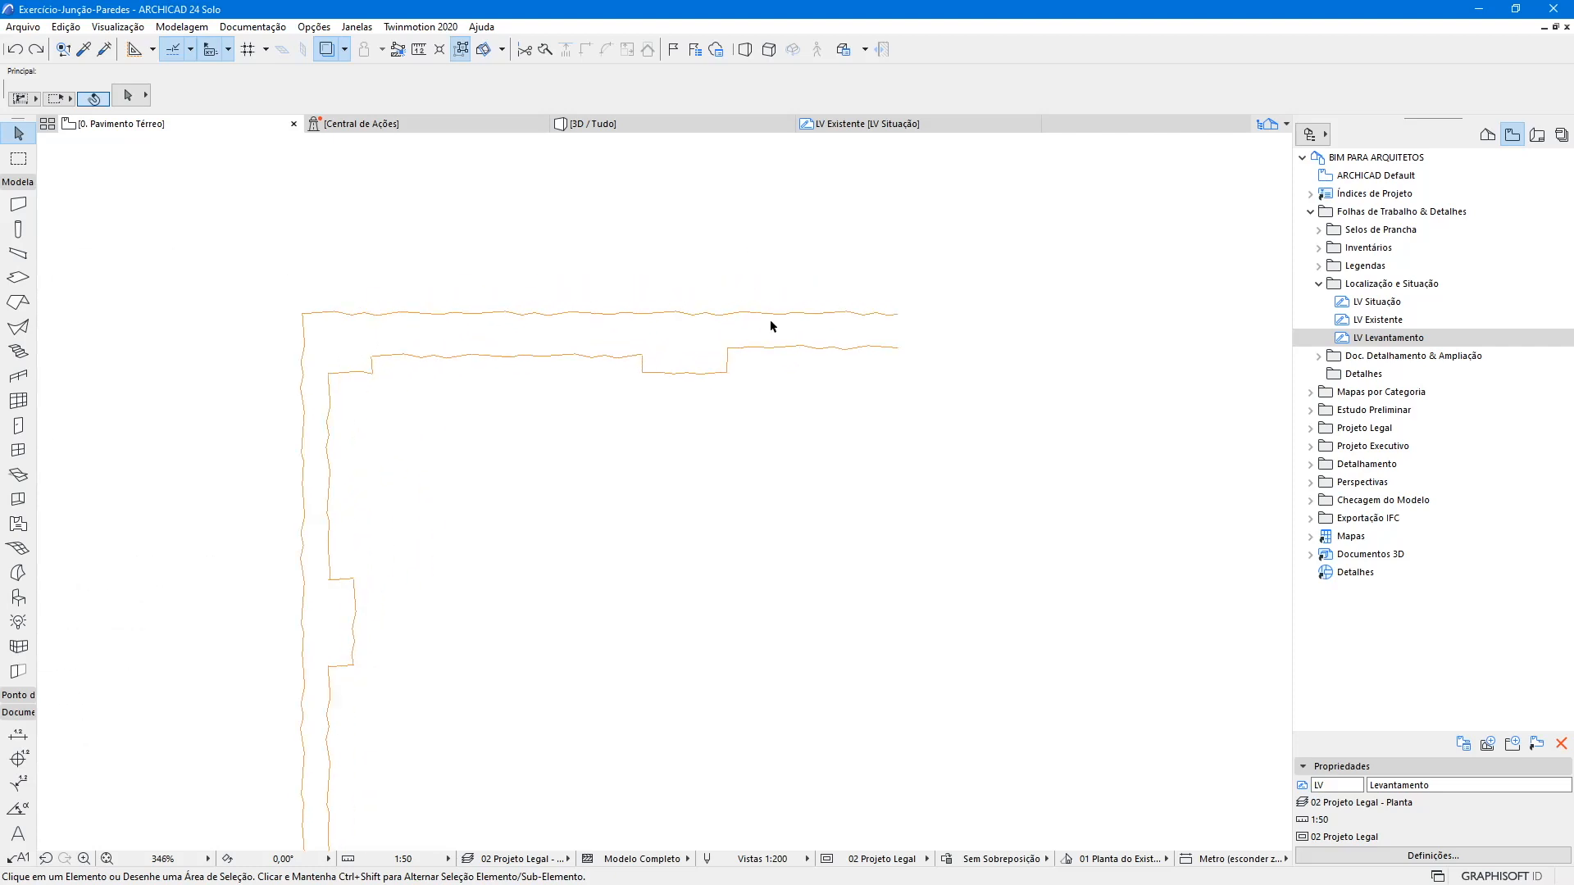
{"action": "scroll", "coordinate": [318, 626], "scroll_direction": "down", "scroll_amount": 1}
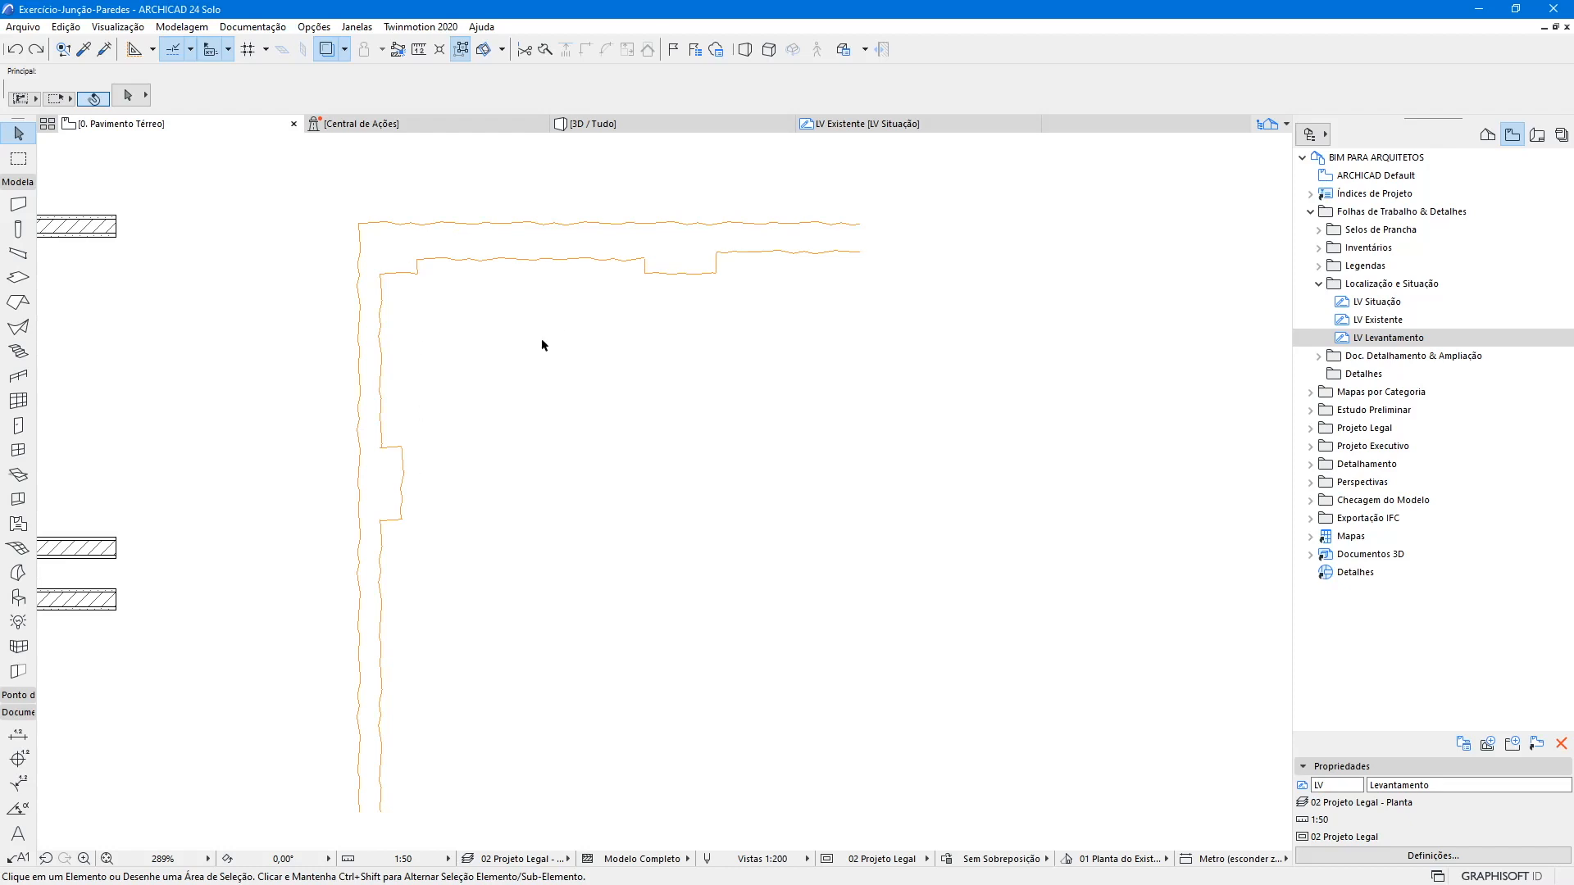
{"action": "middle_click_drag", "start_coordinate": [425, 427], "coordinate": [456, 421]}
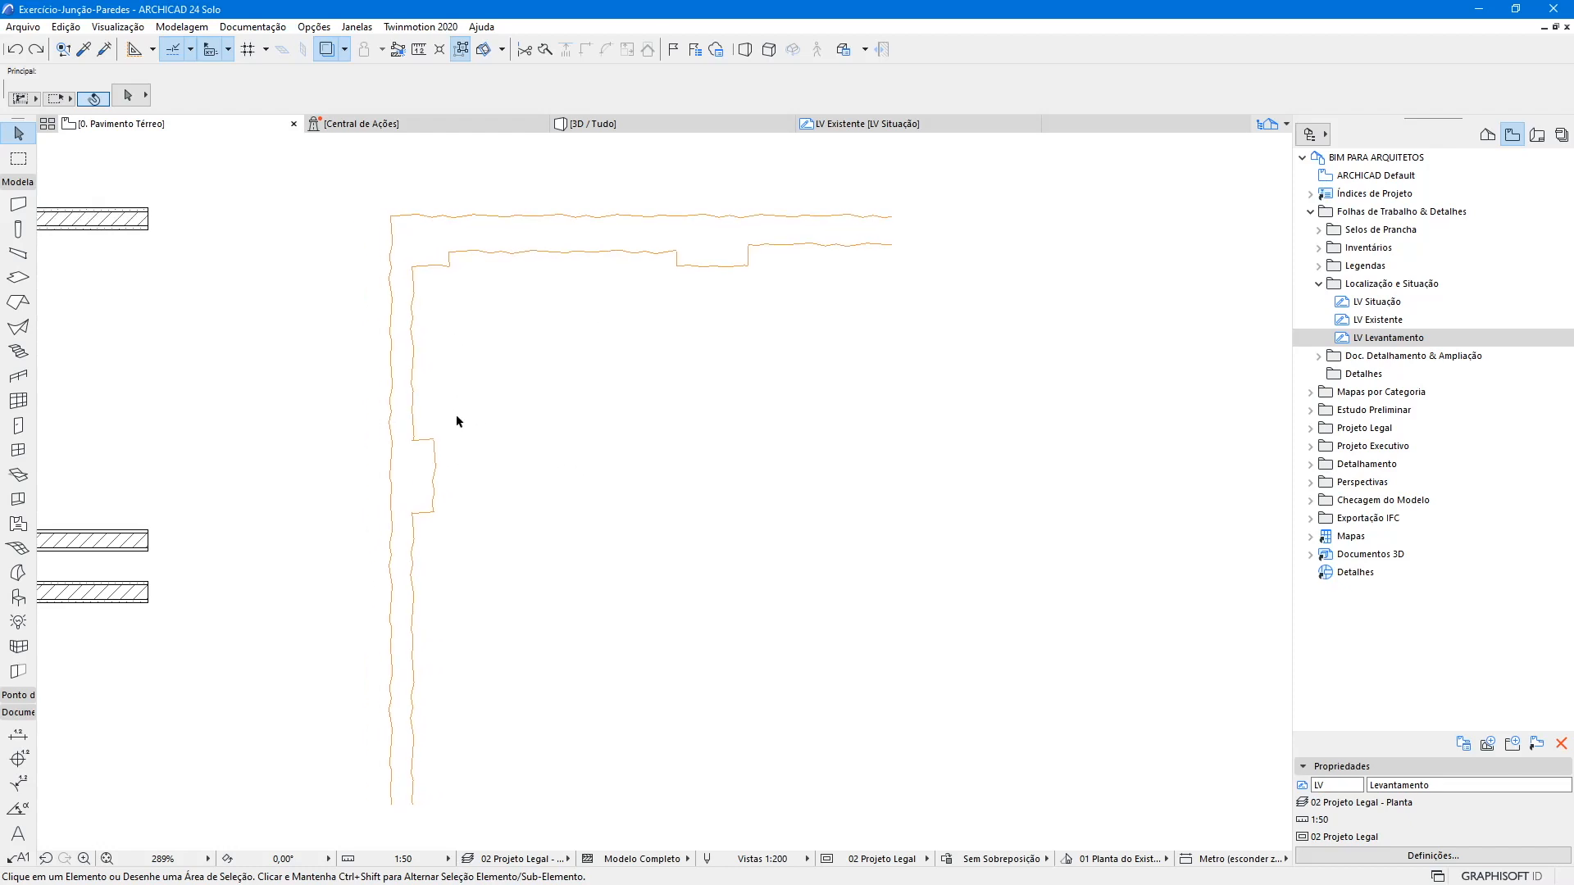
- Draw chained Alvenaria 15 walls with settings copied from the composite sample, following the survey's outer line up to the corner and along the upper edge
{"action": "left_click", "coordinate": [17, 205]}
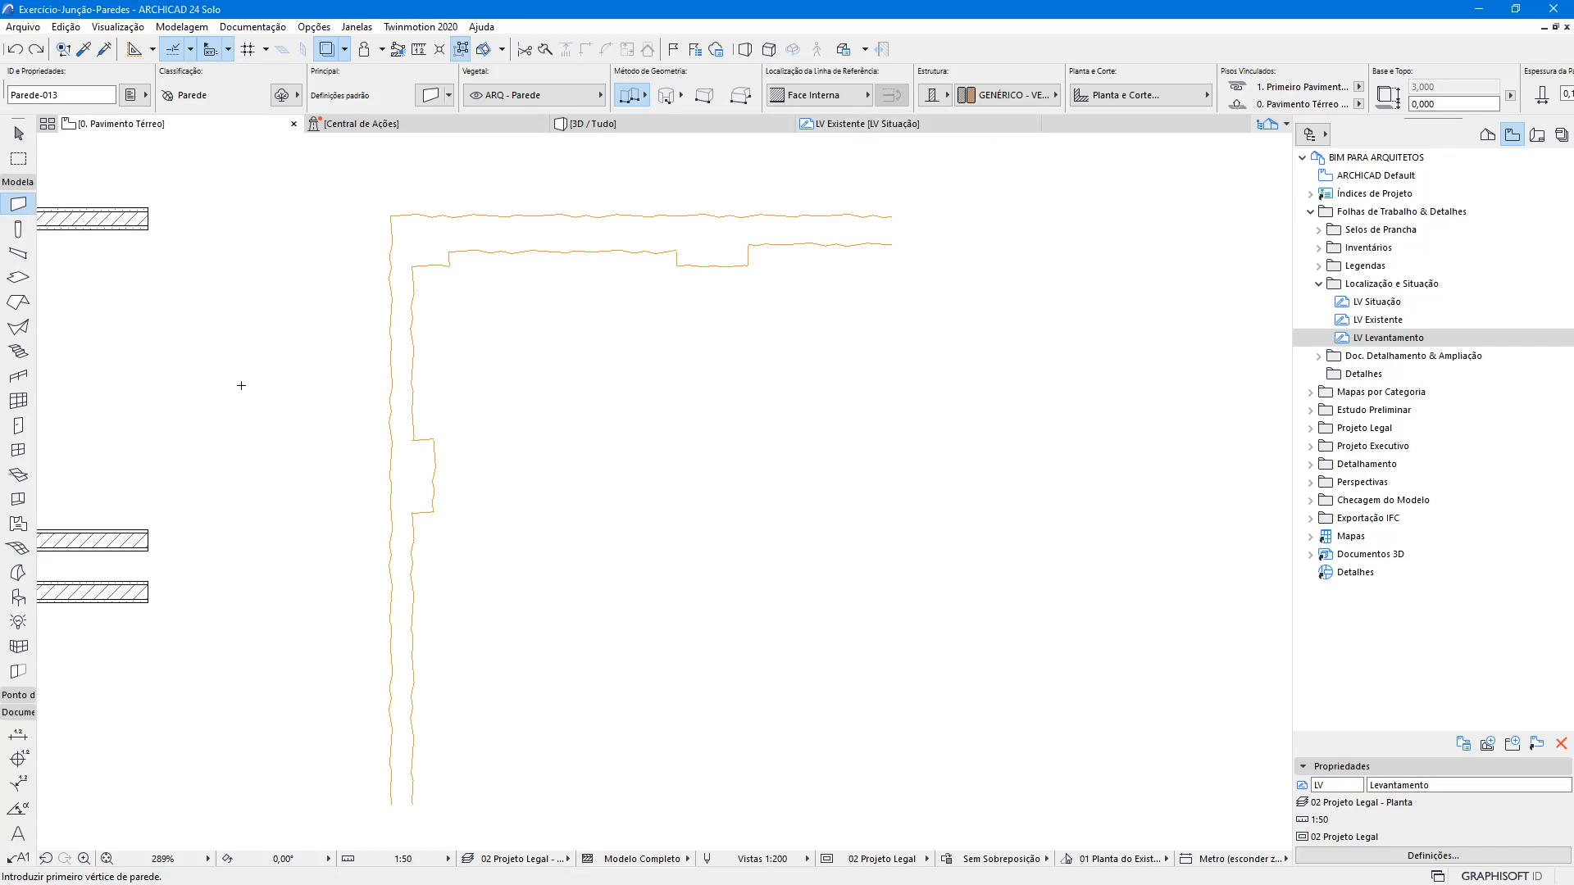
{"action": "middle_click_drag", "start_coordinate": [318, 423], "coordinate": [537, 474]}
{"action": "left_click", "coordinate": [301, 269], "text": "alt"}
{"action": "middle_click_drag", "start_coordinate": [706, 625], "coordinate": [579, 460]}
{"action": "left_click", "coordinate": [504, 707]}
{"action": "middle_click_drag", "start_coordinate": [514, 169], "coordinate": [456, 414]}
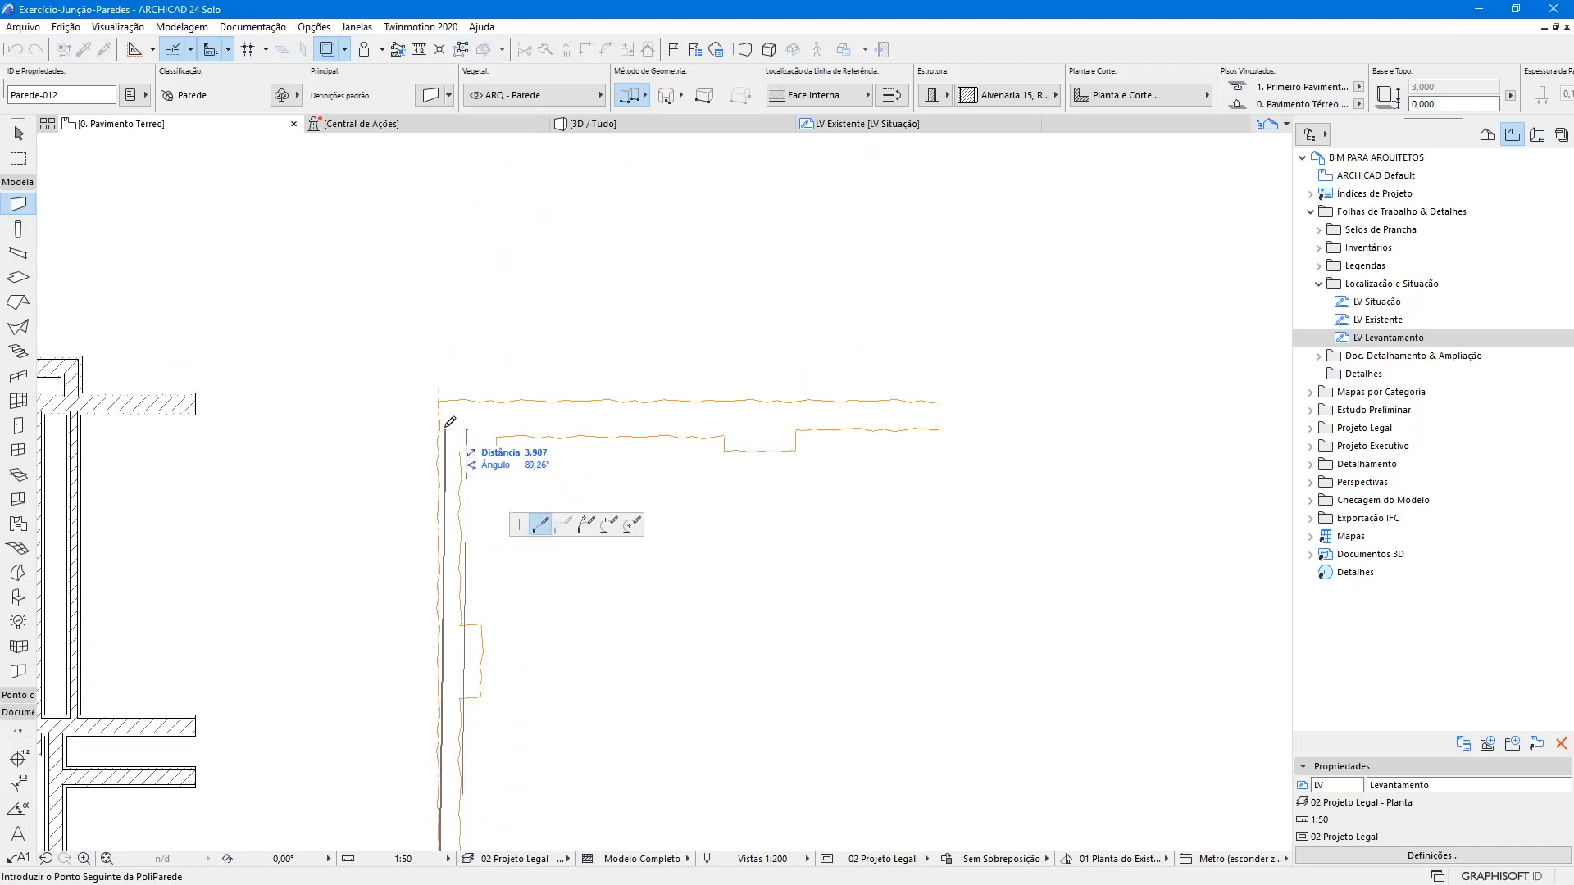
{"action": "left_click", "coordinate": [438, 401]}
{"action": "left_click", "coordinate": [939, 401]}
{"action": "right_click", "coordinate": [984, 353]}
{"action": "left_click", "coordinate": [1091, 494]}
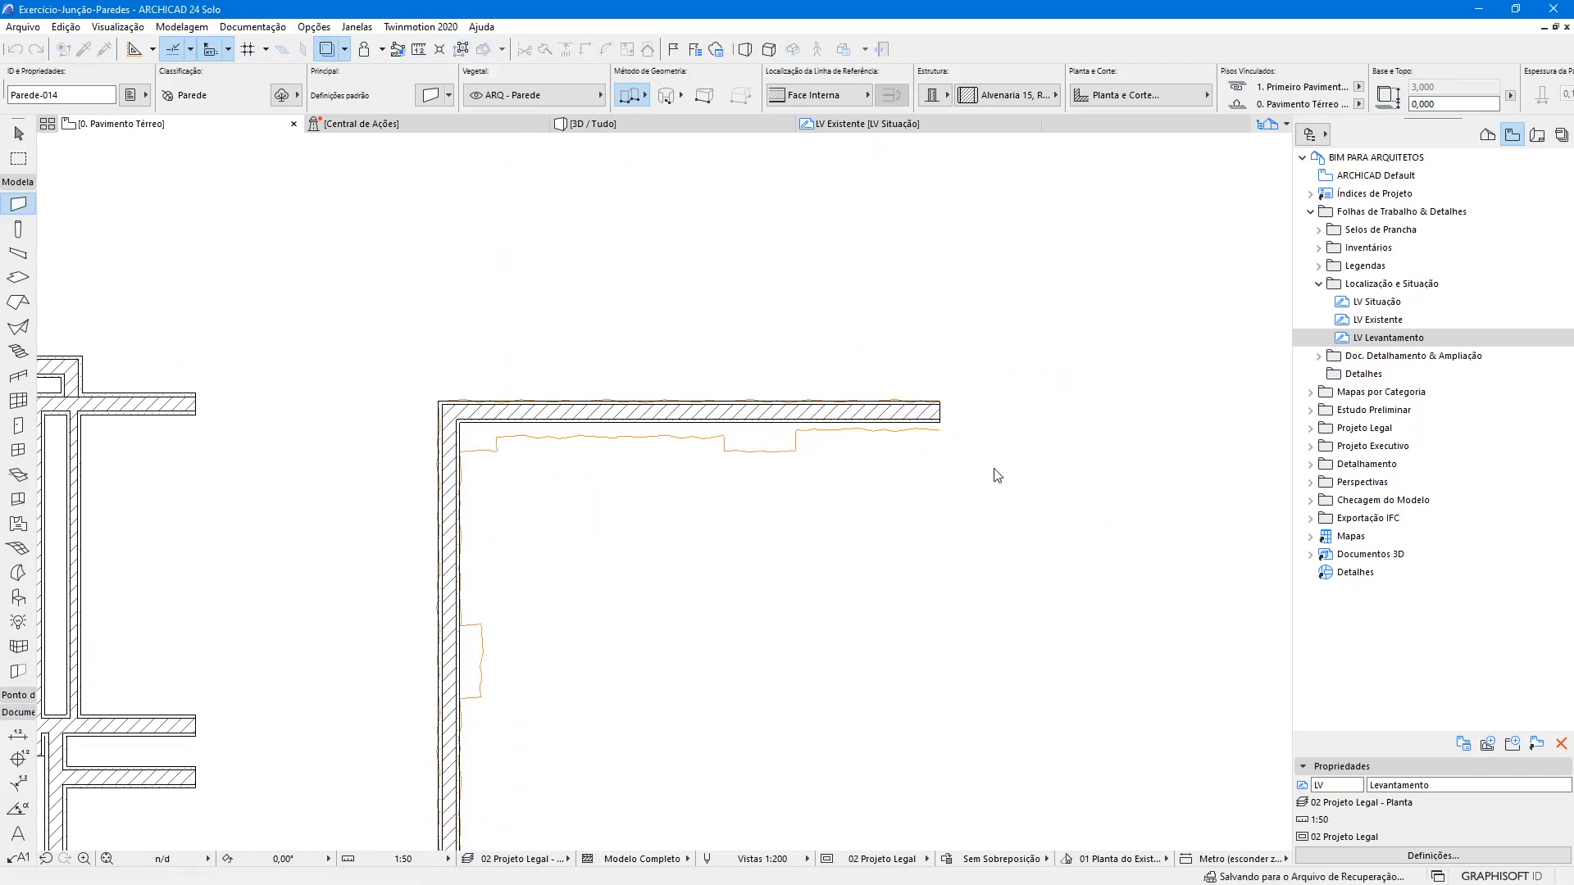
{"action": "scroll", "coordinate": [650, 467], "scroll_direction": "up", "scroll_amount": 6}
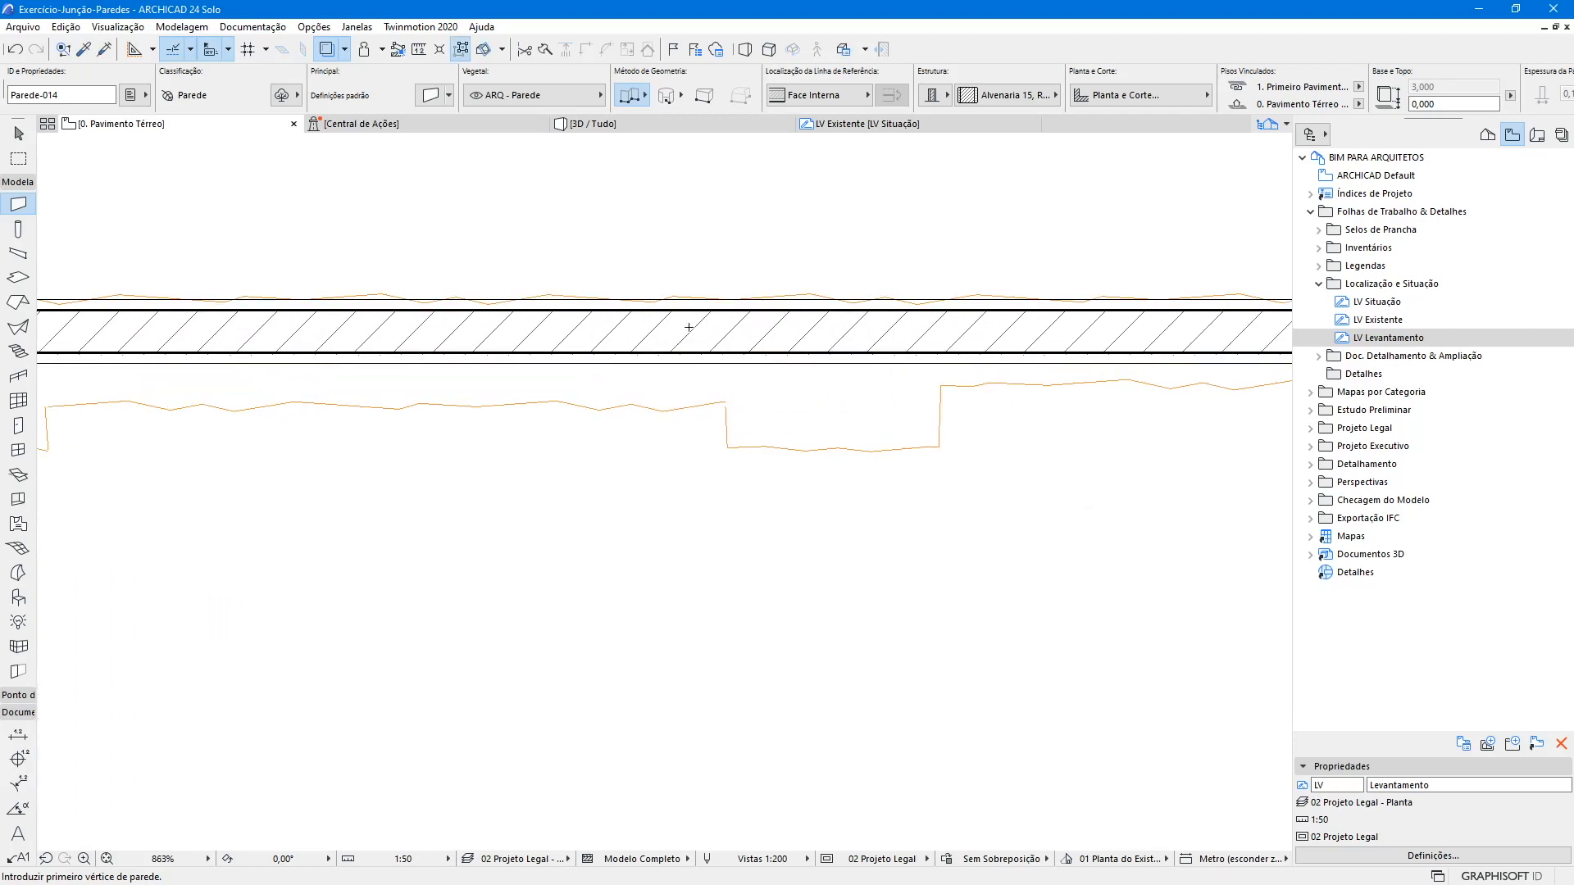
{"action": "key", "text": "Escape"}
- Assign the Alvenaria 25 composite to the upper horizontal wall over the survey
{"action": "scroll", "coordinate": [573, 381], "scroll_direction": "down", "scroll_amount": 2}
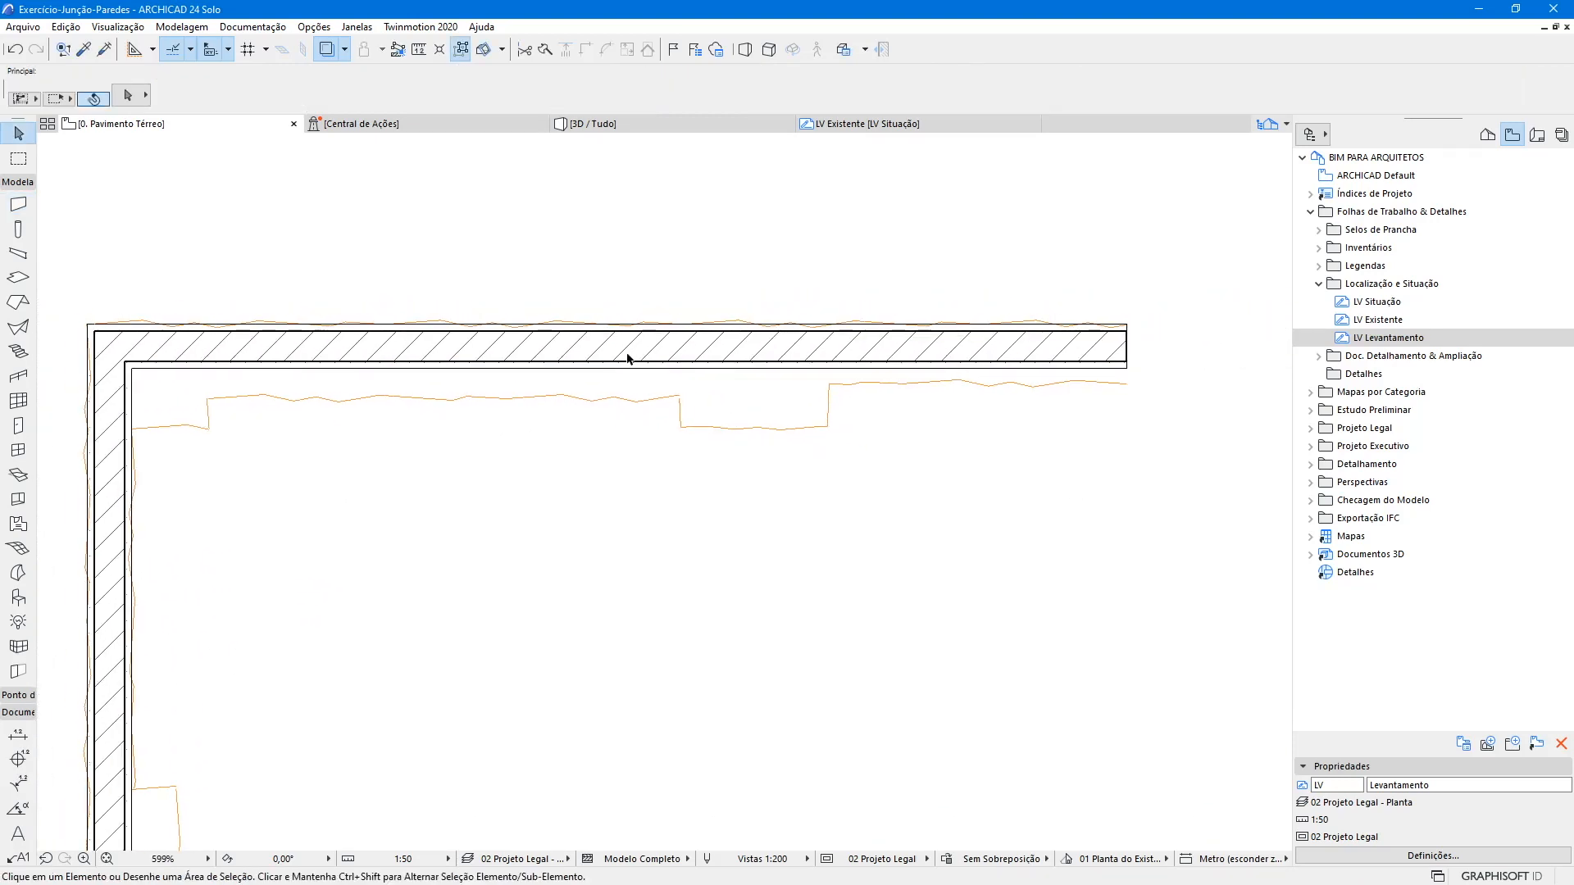
{"action": "left_click", "coordinate": [656, 356]}
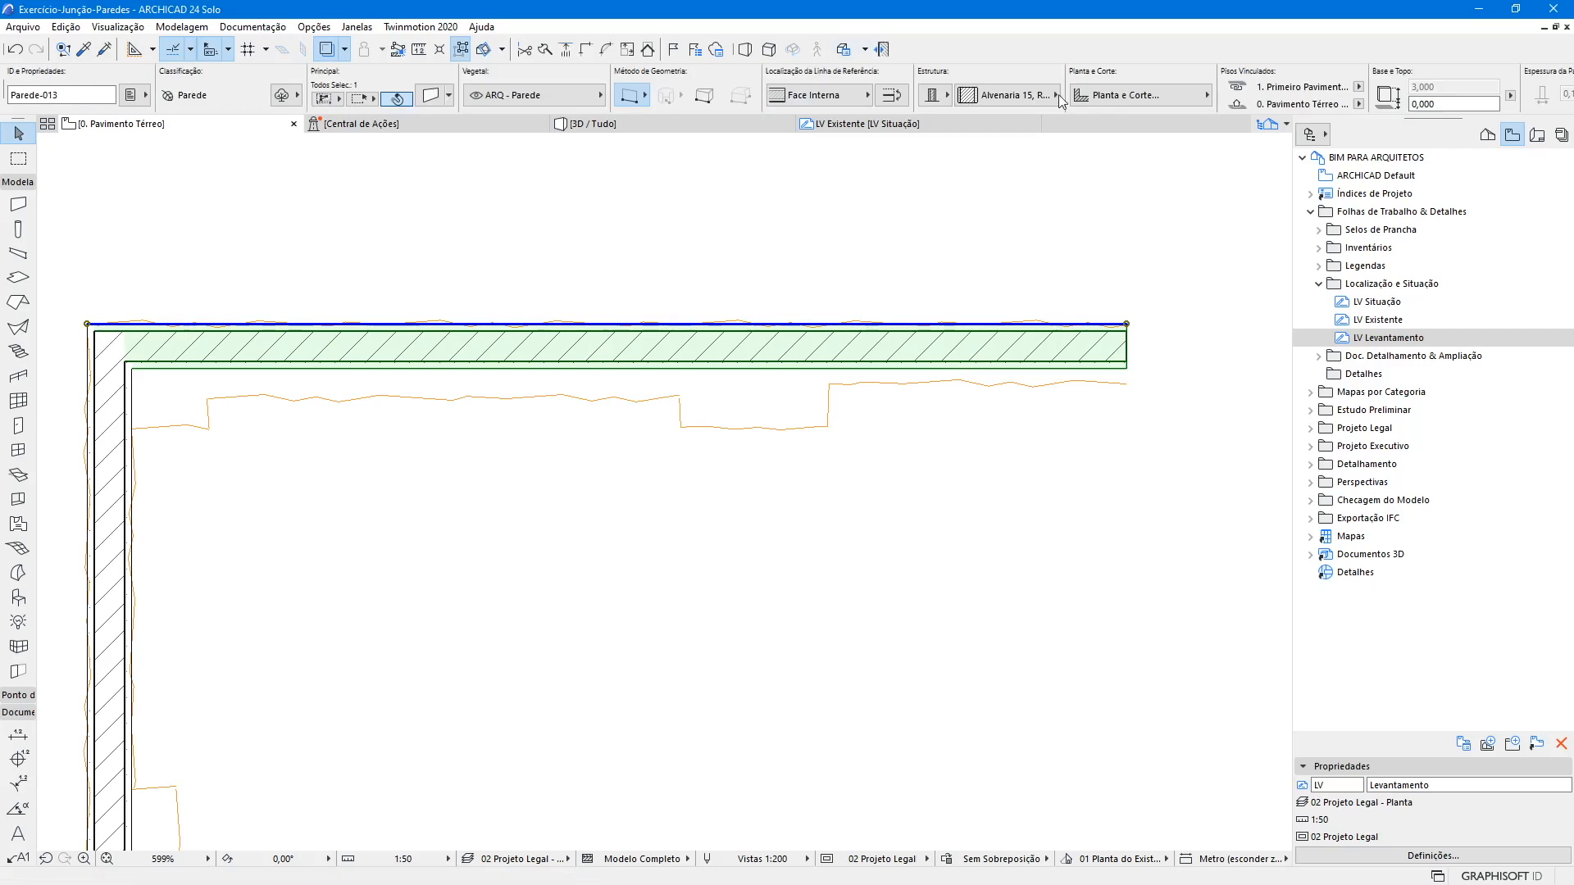
{"action": "left_click", "coordinate": [1018, 97]}
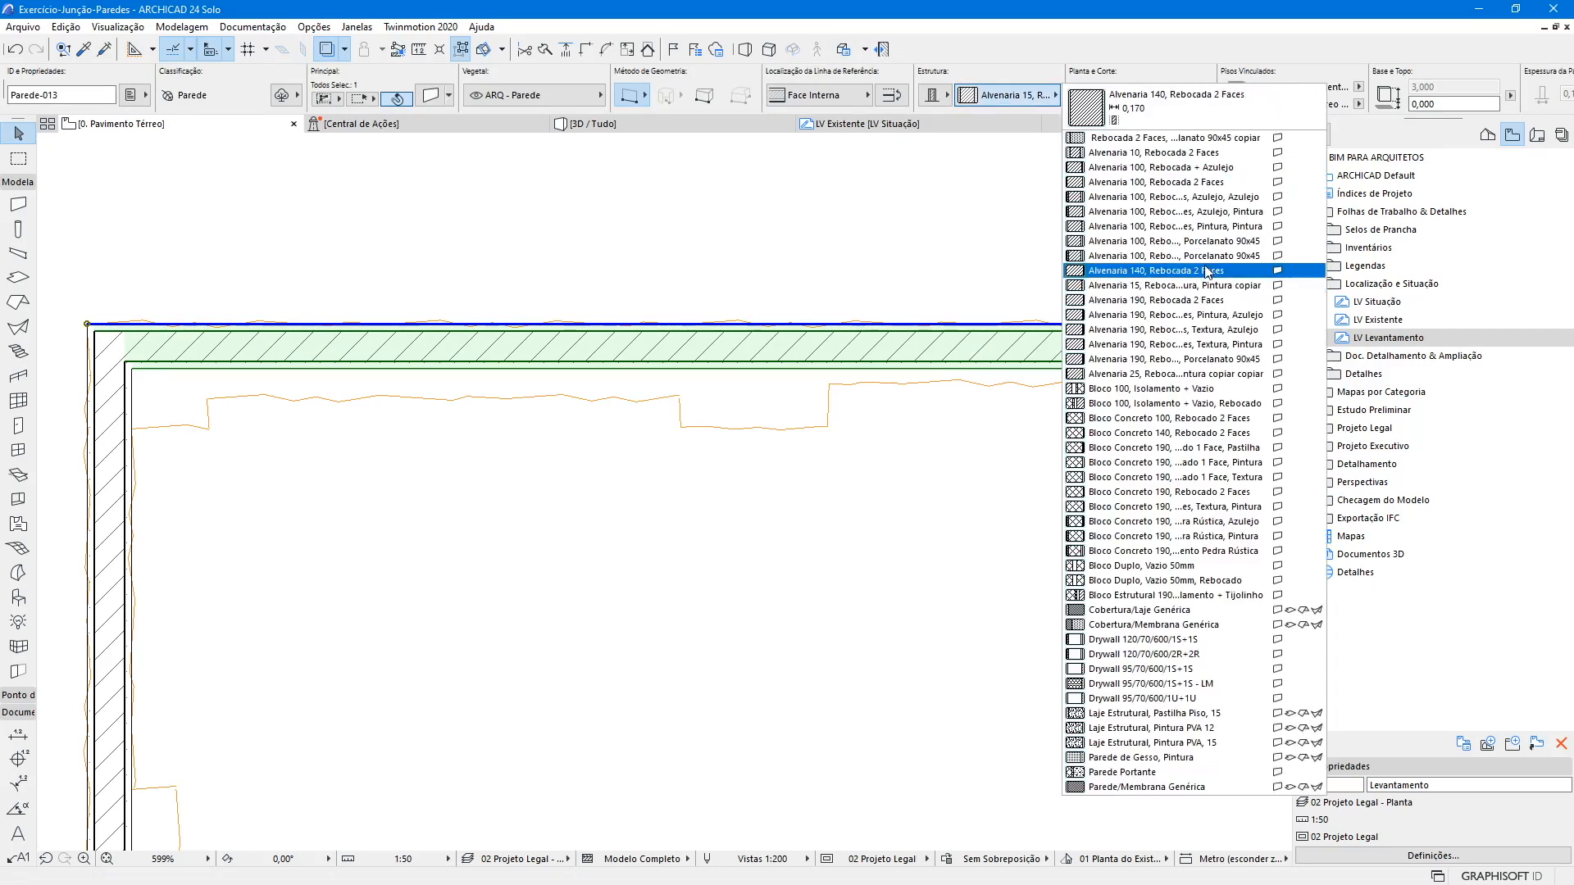
{"action": "left_click", "coordinate": [1107, 360]}
{"action": "scroll", "coordinate": [1035, 248], "scroll_direction": "up", "scroll_amount": 2}
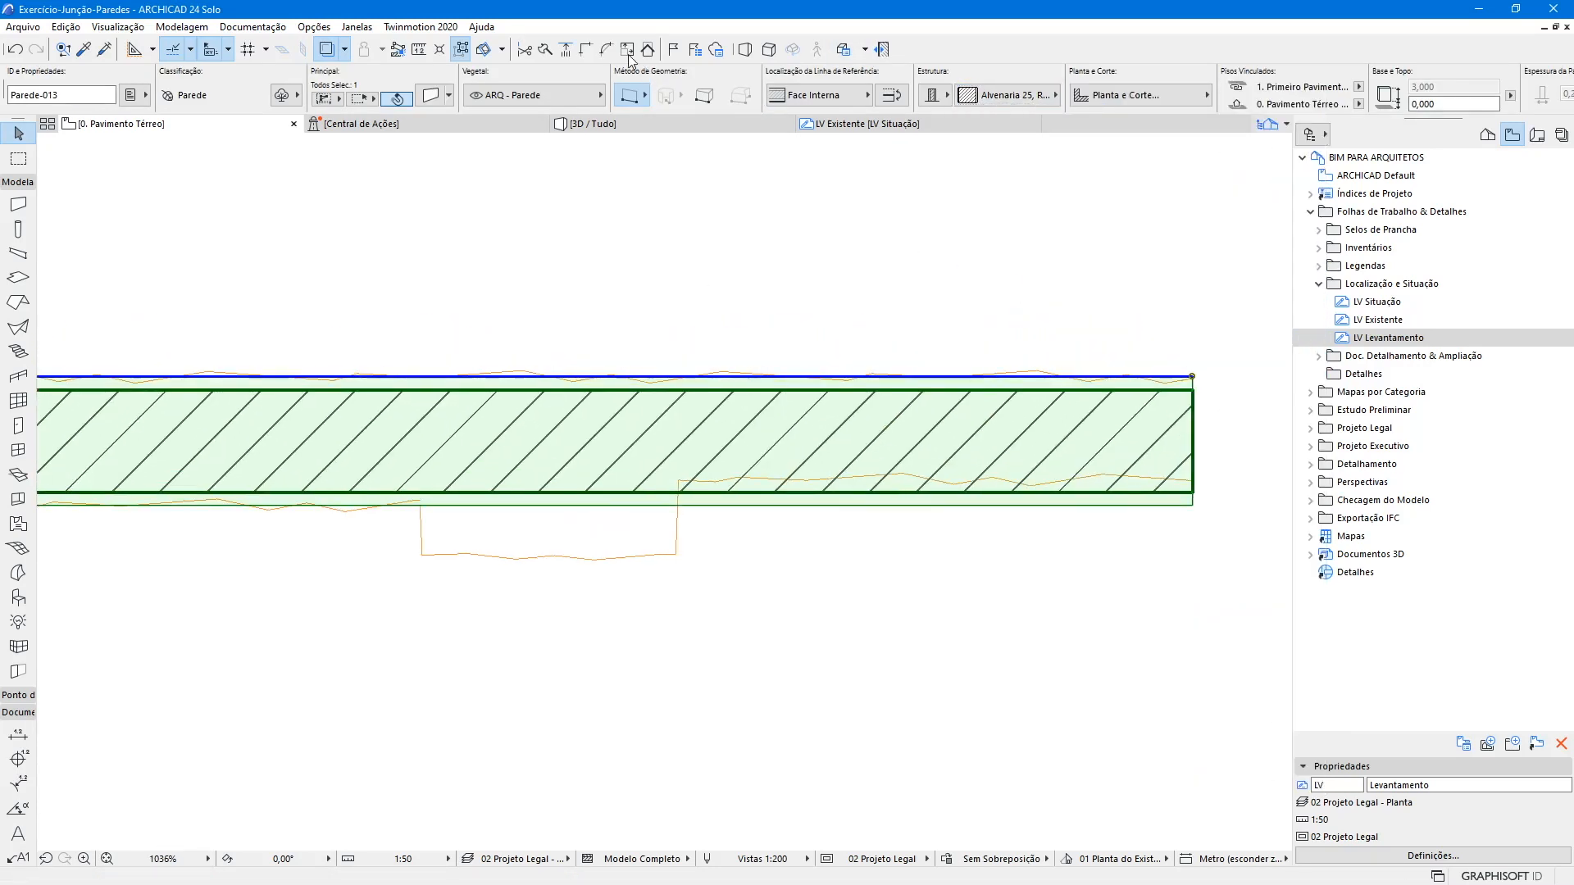
- Split the upper horizontal wall vertically at the right edge of the survey's protrusion, keeping the right-hand segment selected
{"action": "left_click", "coordinate": [537, 52]}
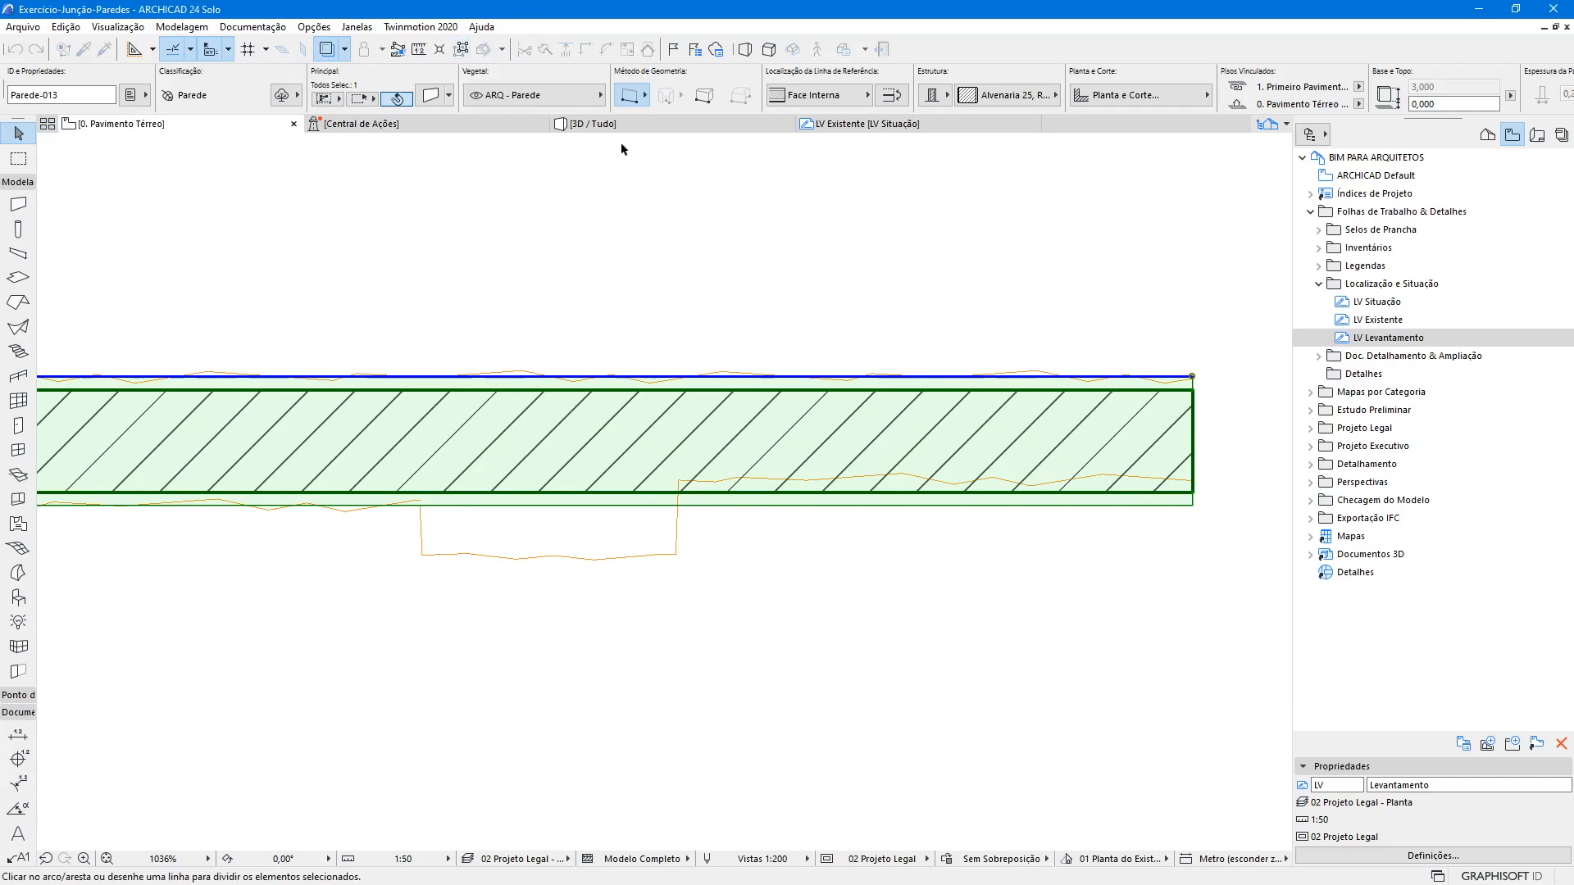
{"action": "left_click", "coordinate": [678, 557]}
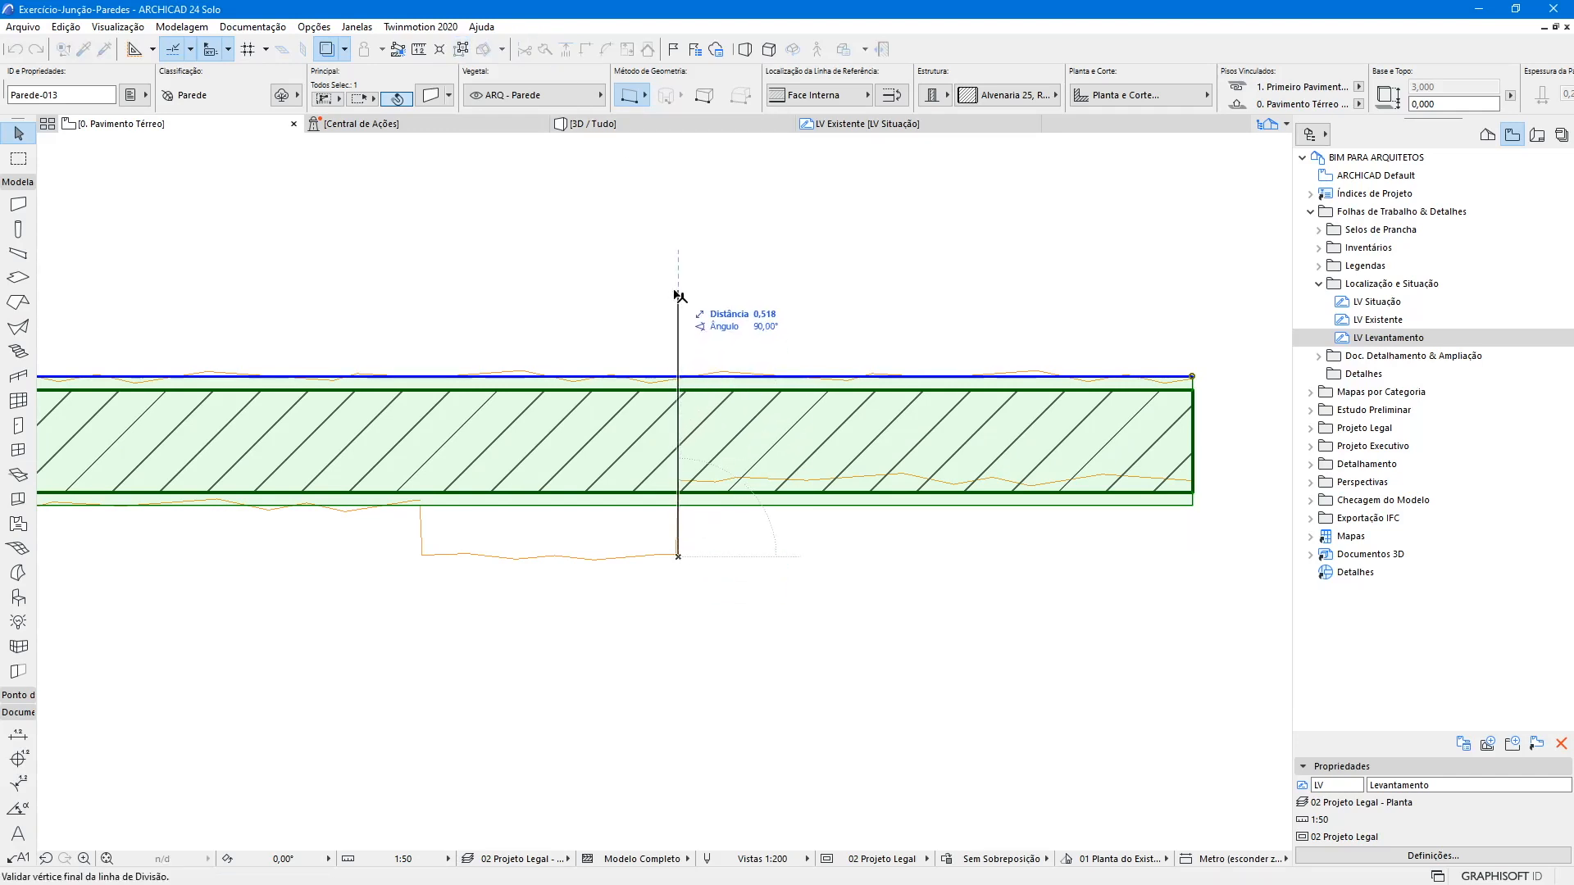
{"action": "left_click", "coordinate": [678, 297]}
{"action": "left_click", "coordinate": [829, 288]}
{"action": "scroll", "coordinate": [836, 102], "scroll_direction": "down", "scroll_amount": 2}
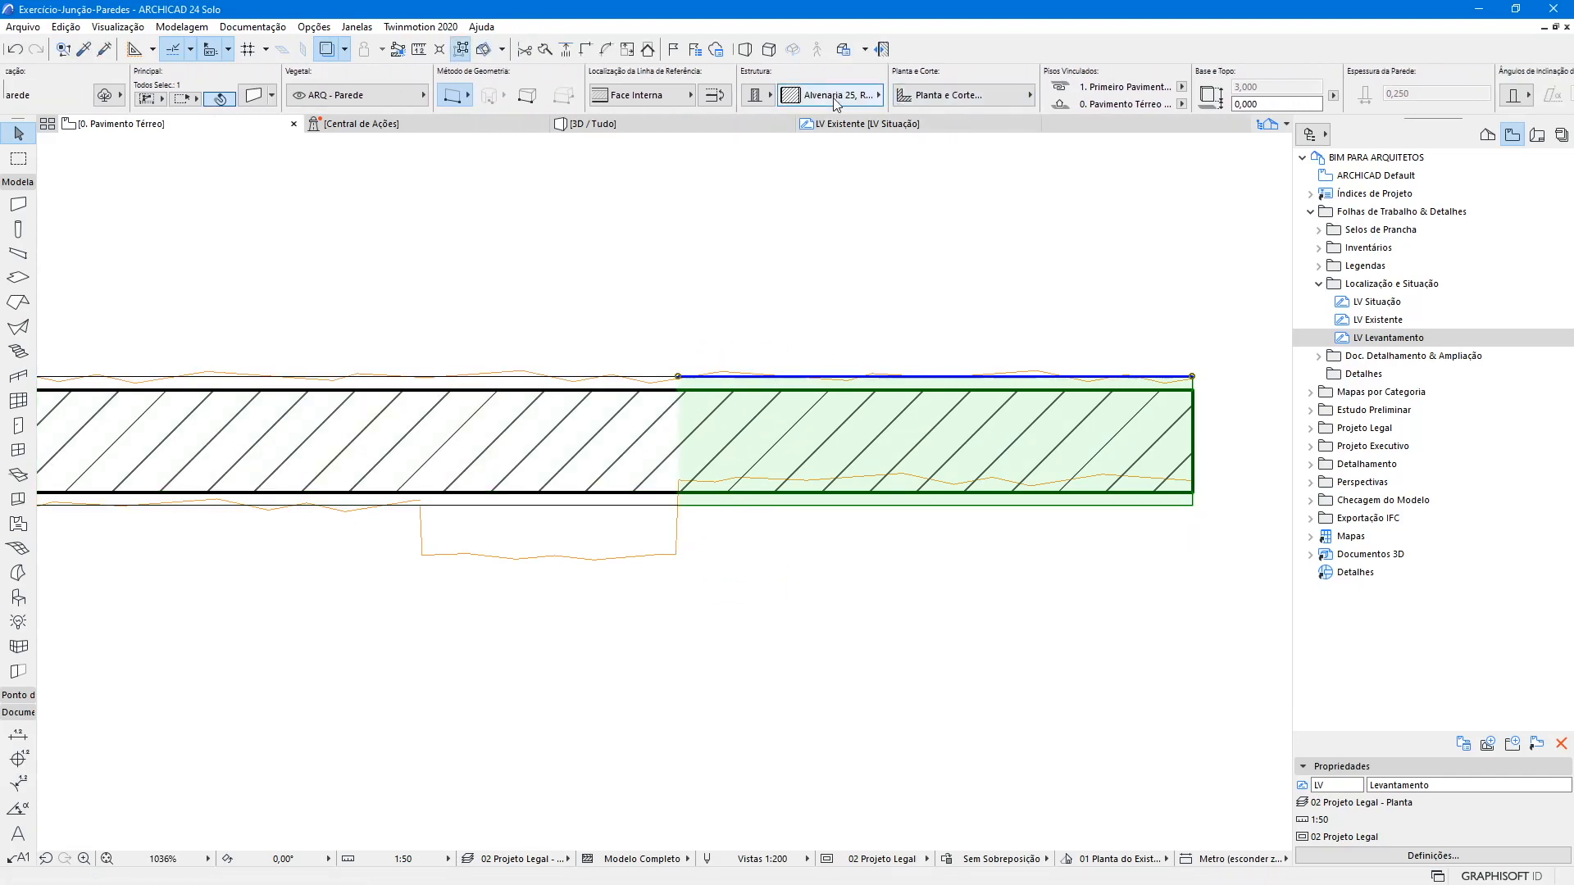
- Duplicate the Alvenaria 25 composite and rename the copy "Alvenaria 20, Rebocada 2 Faces, Pintura, Pintura copiar copiar copiar"
{"action": "left_click", "coordinate": [836, 103]}
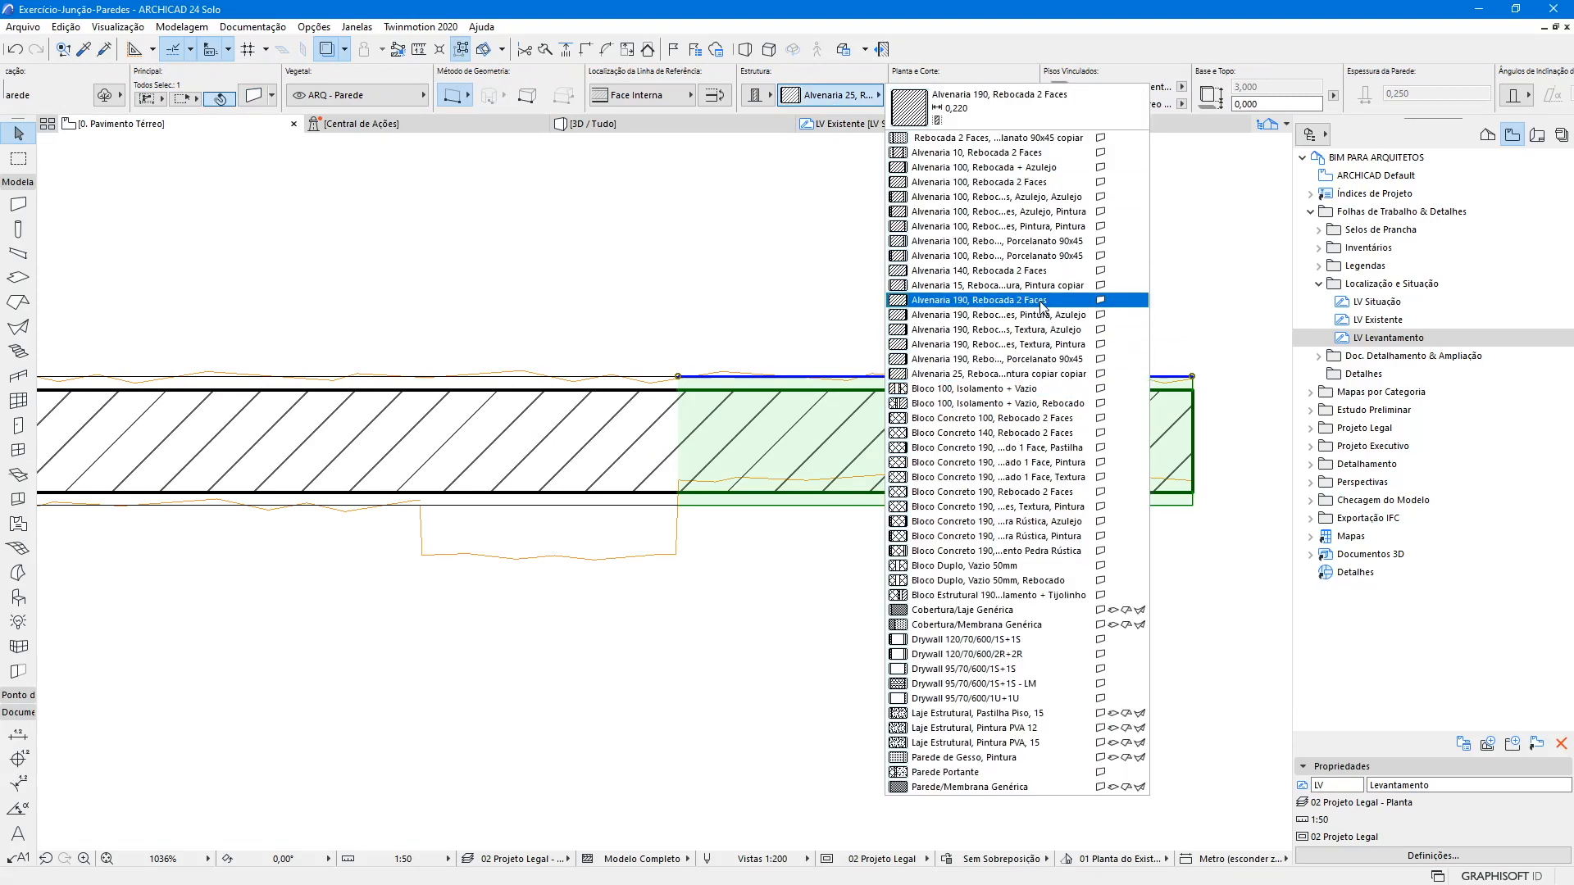
{"action": "right_click", "coordinate": [817, 415]}
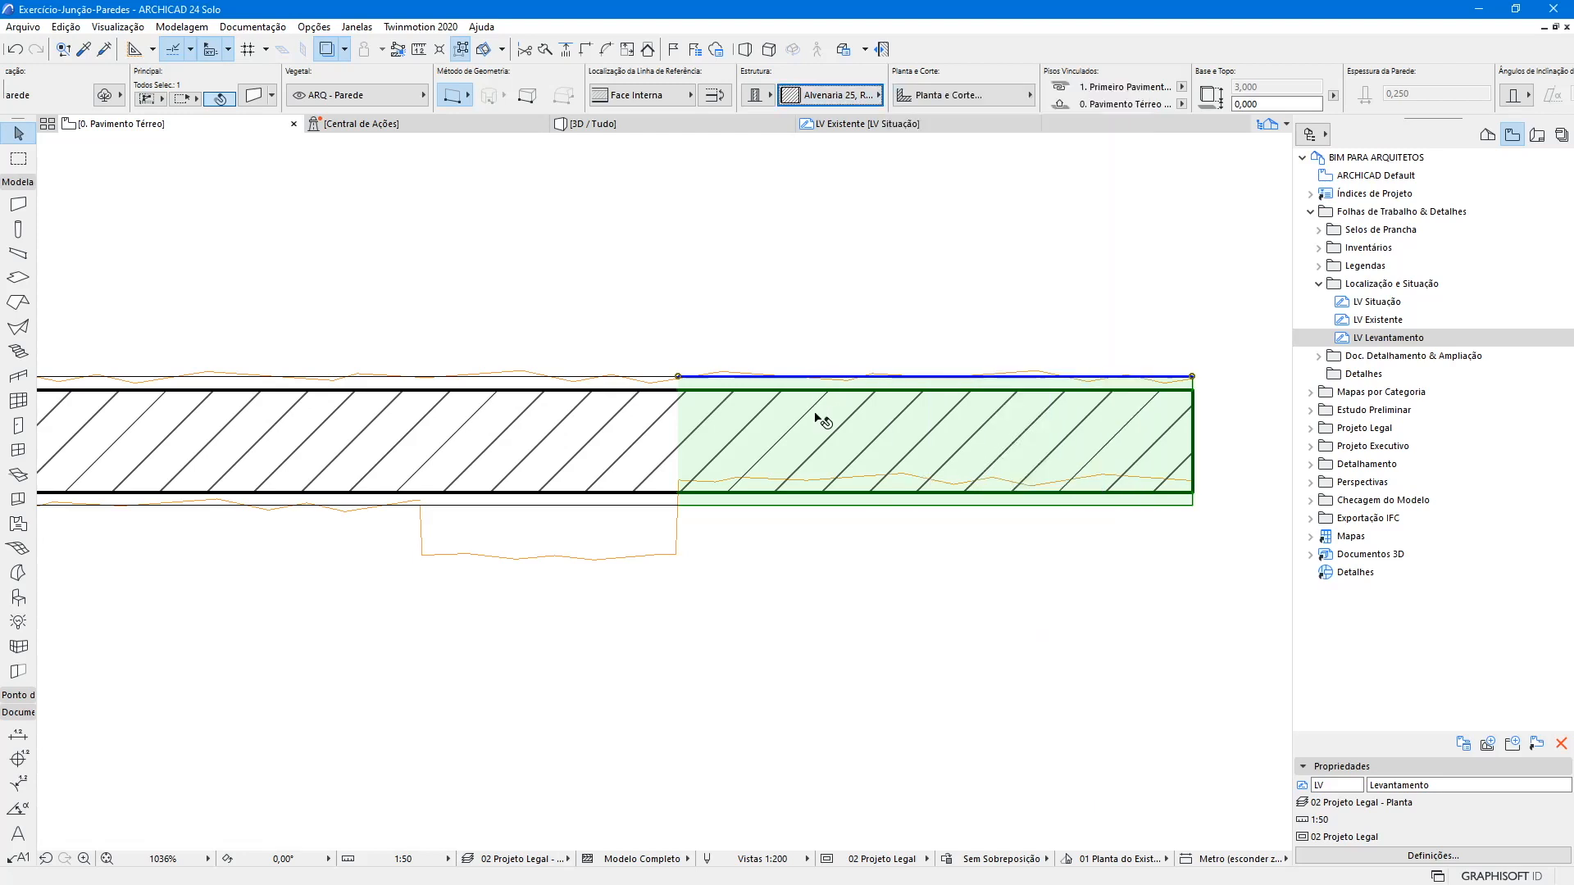
{"action": "left_click", "coordinate": [899, 672]}
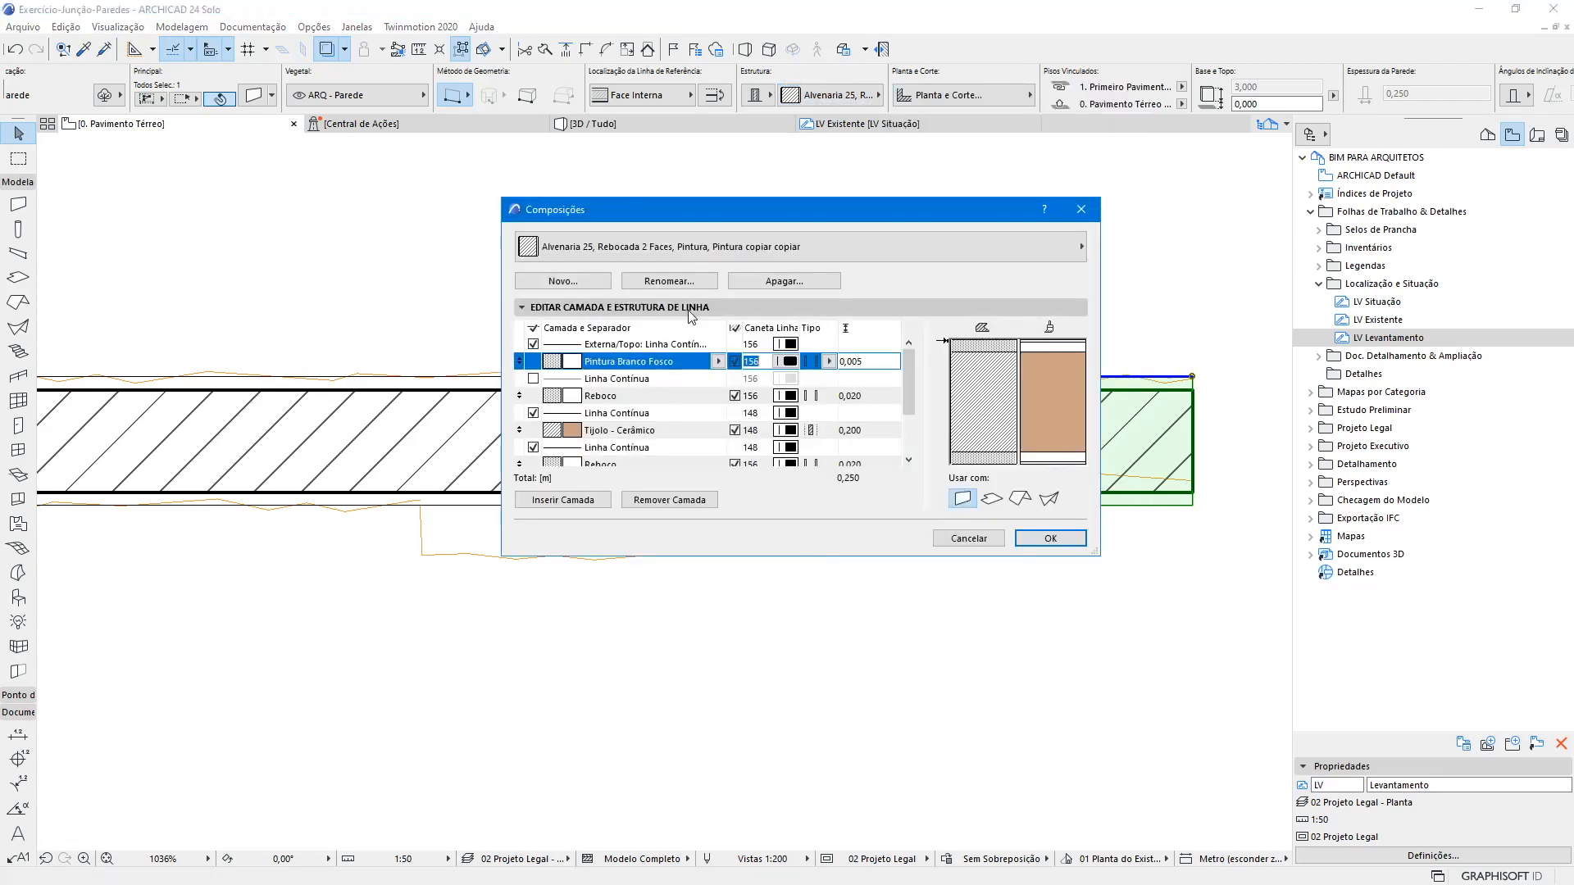
{"action": "left_click", "coordinate": [589, 282]}
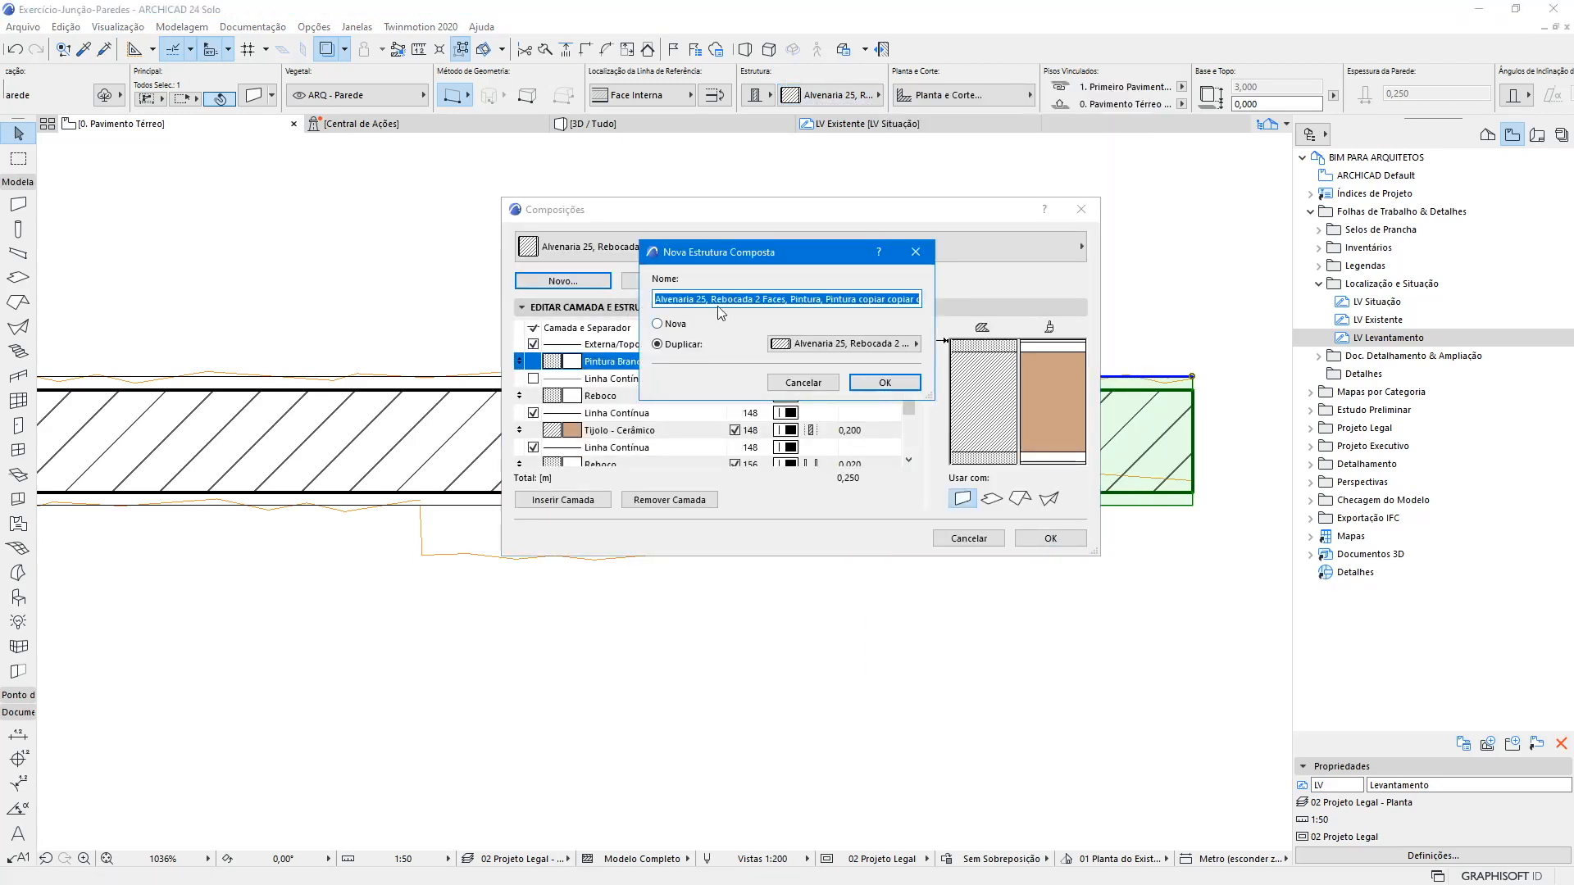
{"action": "left_click", "coordinate": [891, 383]}
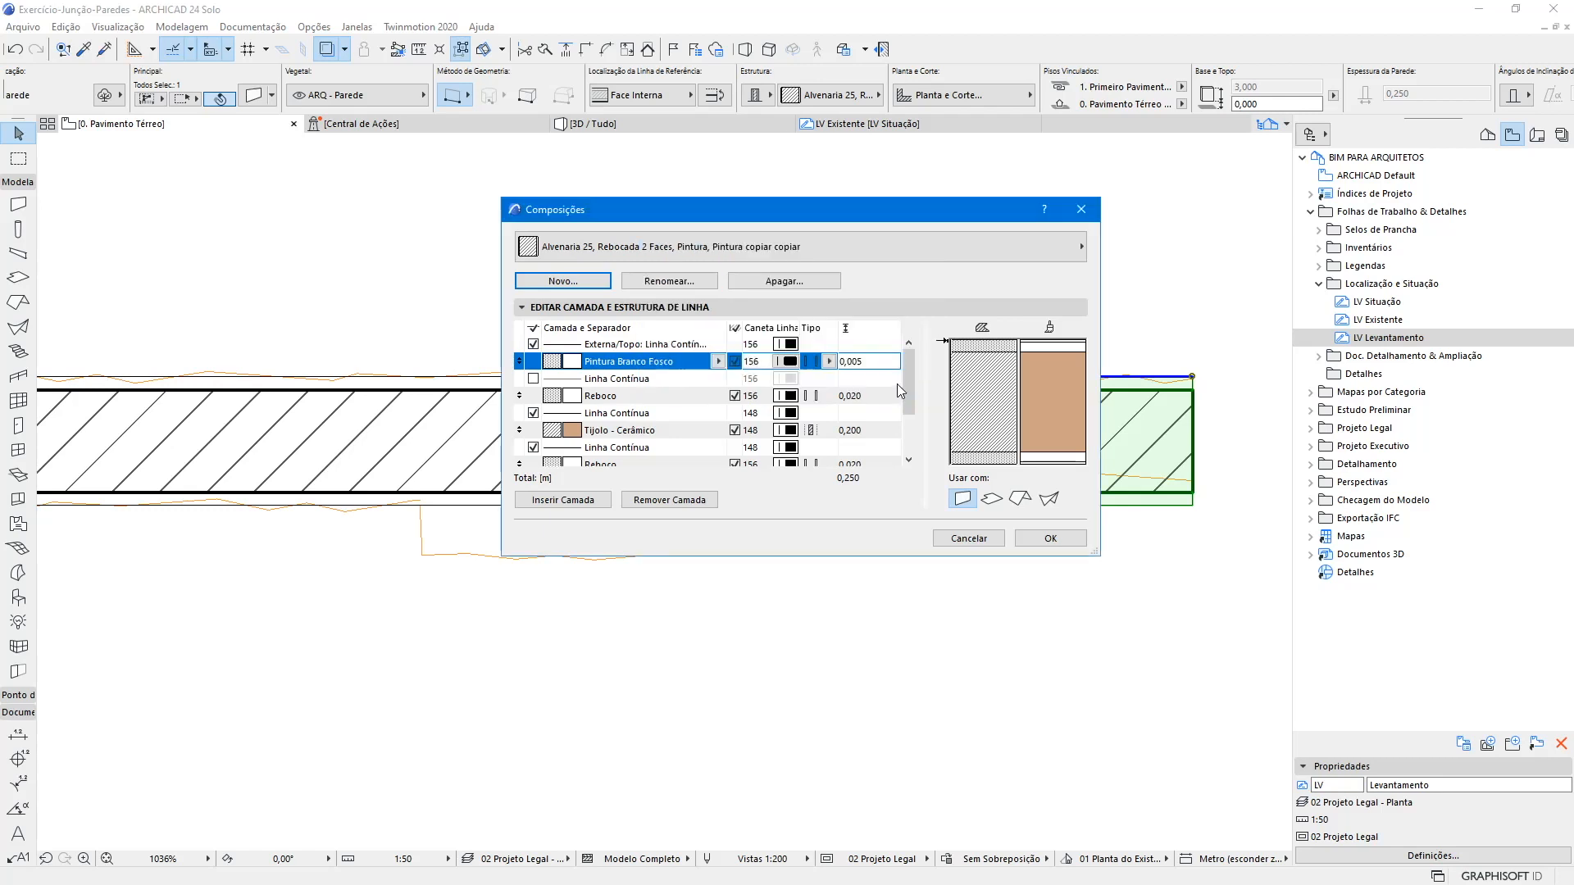
{"action": "left_click", "coordinate": [716, 281]}
{"action": "left_click", "coordinate": [721, 306]}
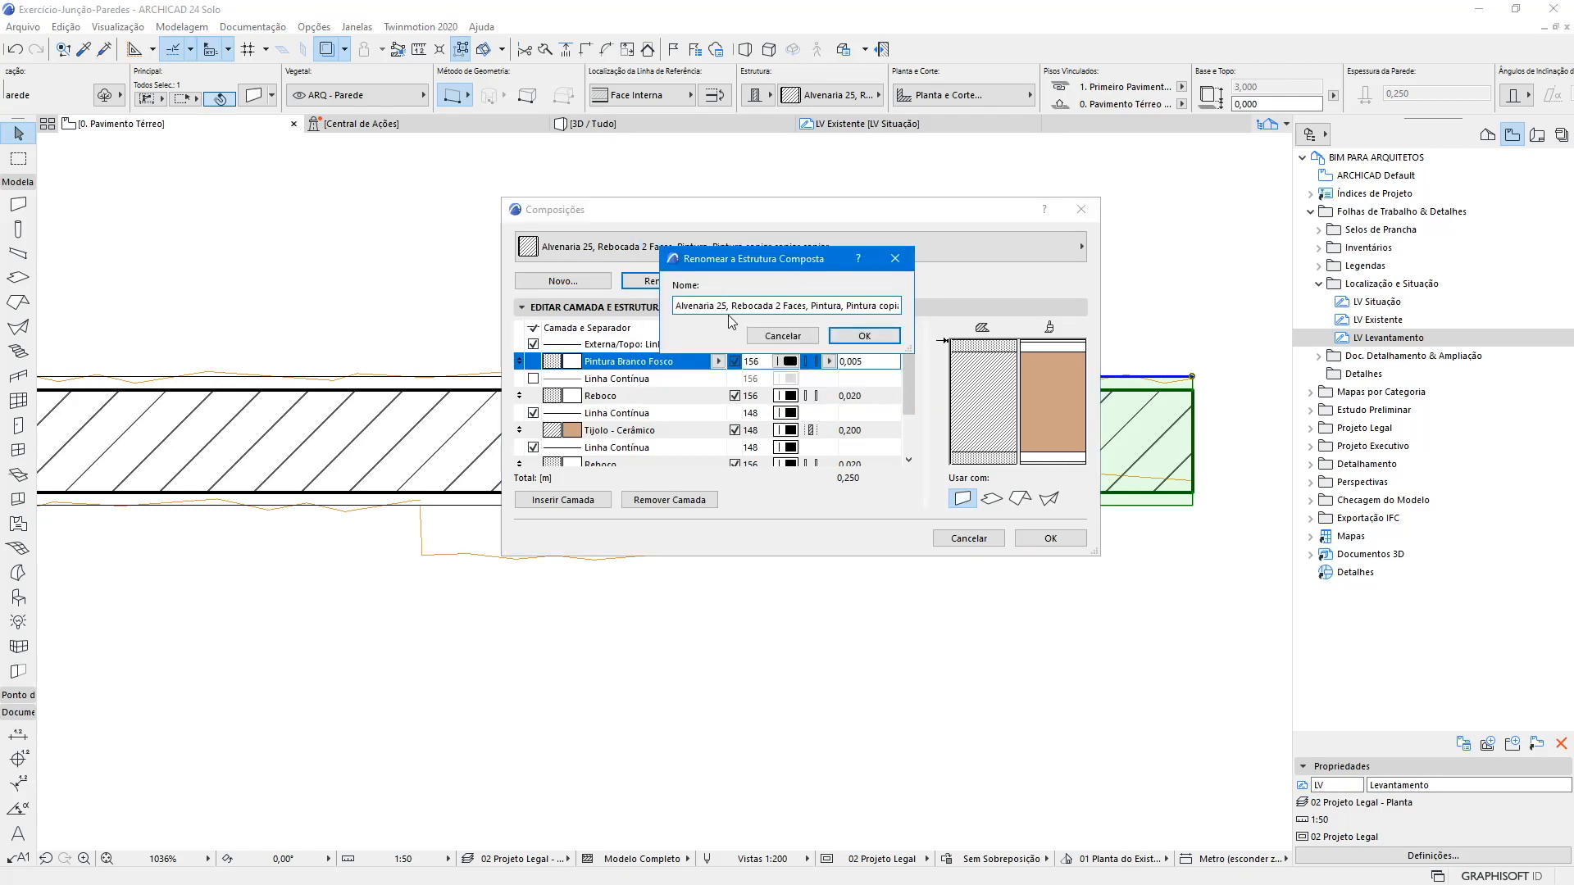
{"action": "left_click", "coordinate": [891, 332]}
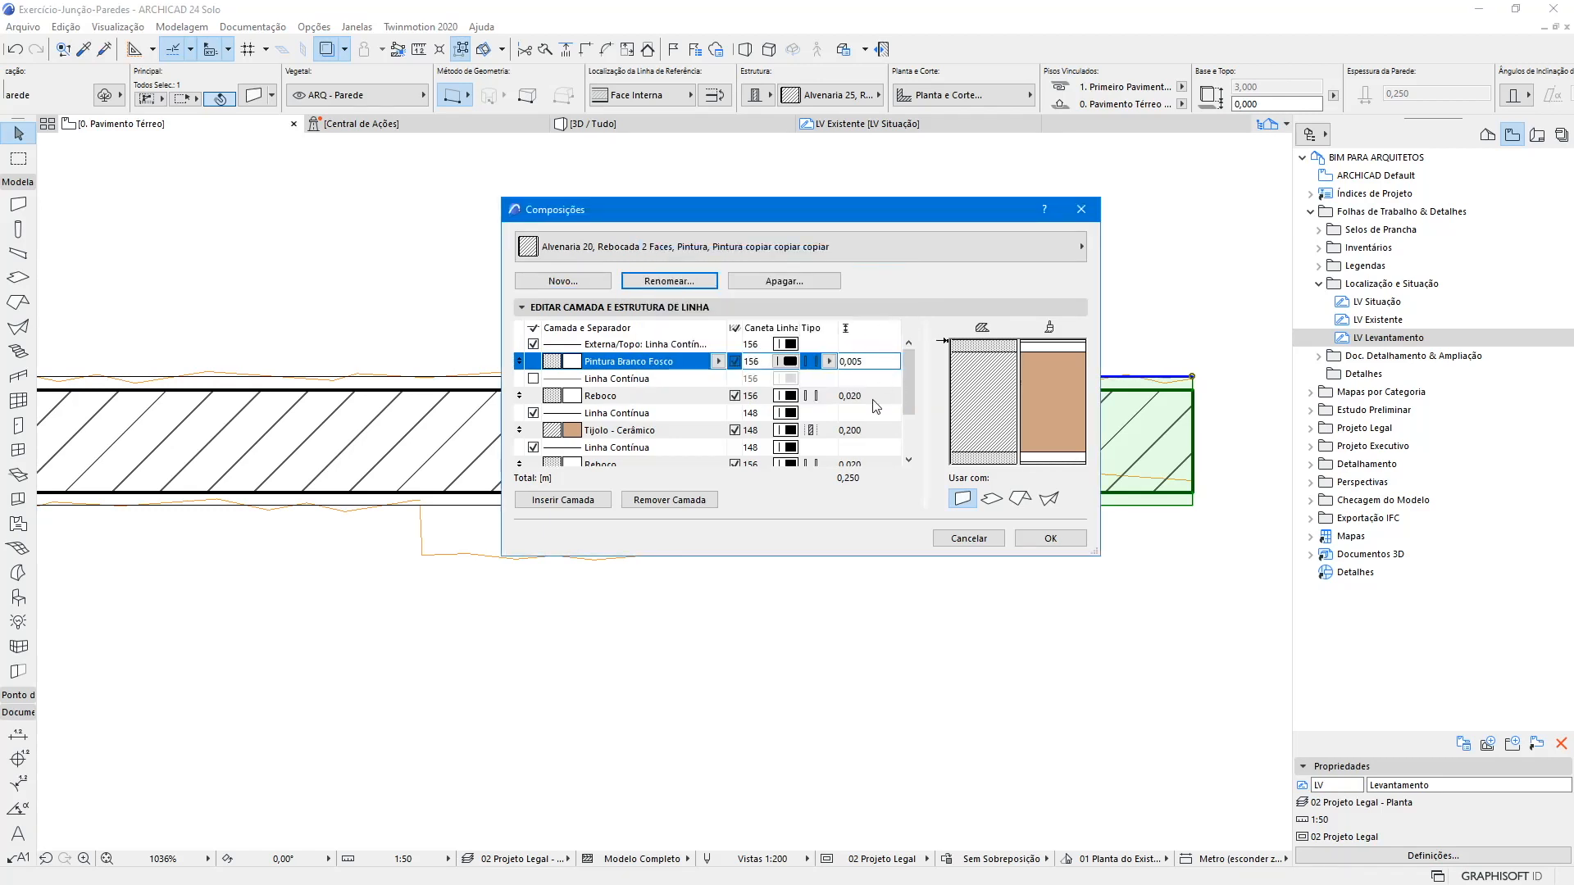
- Set the Tijolo - Cerâmico layer of the Alvenaria 20 composite to 0,150 m and save the composite
{"action": "left_click", "coordinate": [853, 434]}
{"action": "key", "text": "BackSpace"}
{"action": "type", "text": "5"}
{"action": "key", "text": "BackSpace"}
{"action": "type", "text": "15"}
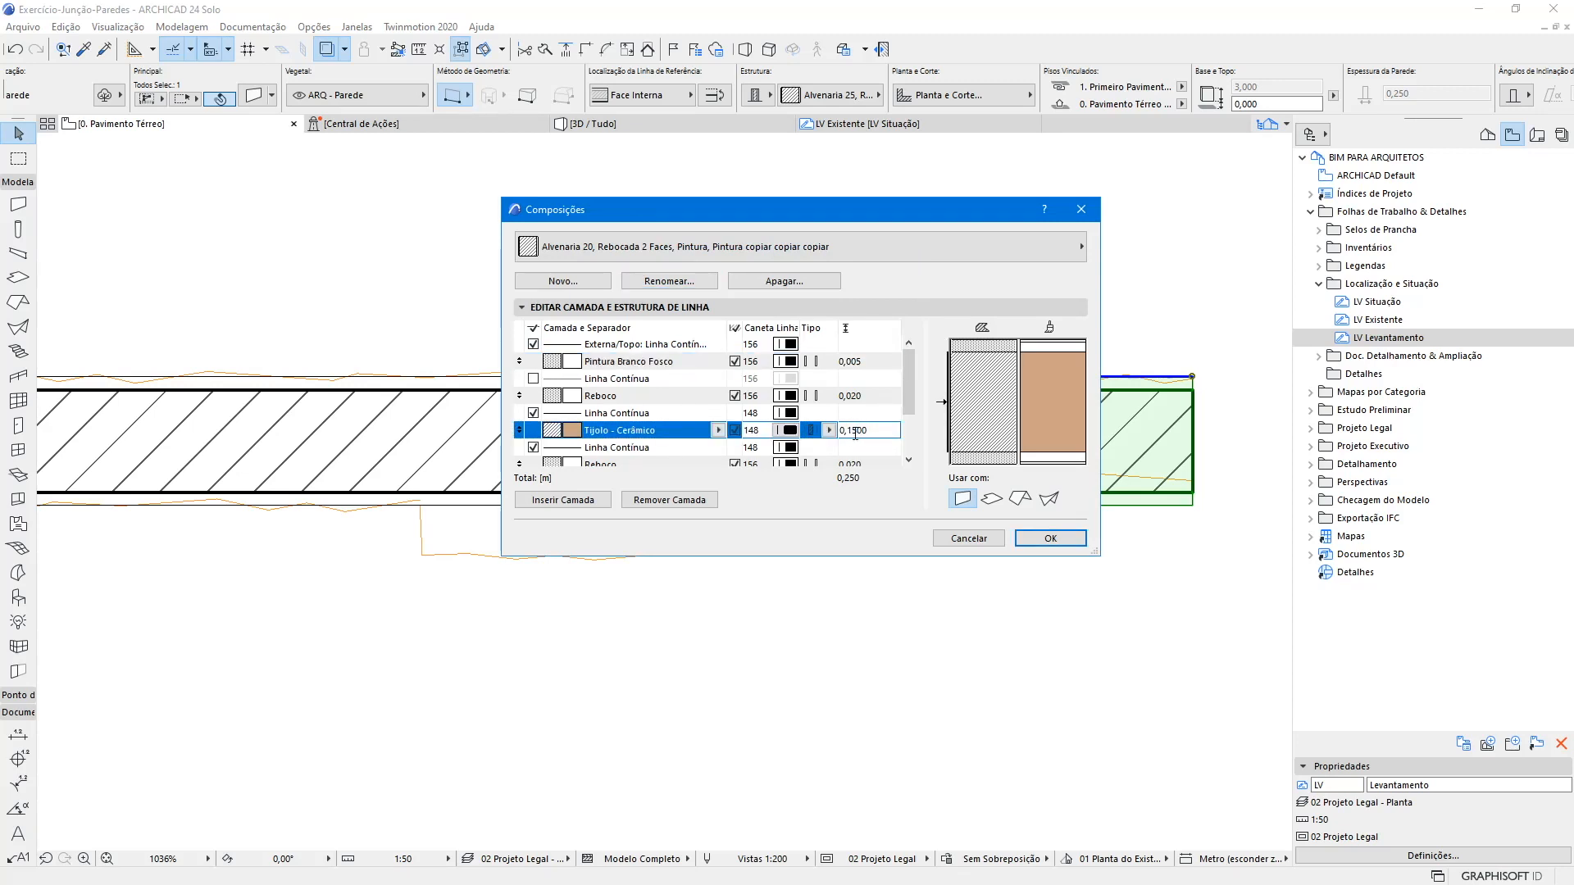
{"action": "left_click", "coordinate": [1028, 470]}
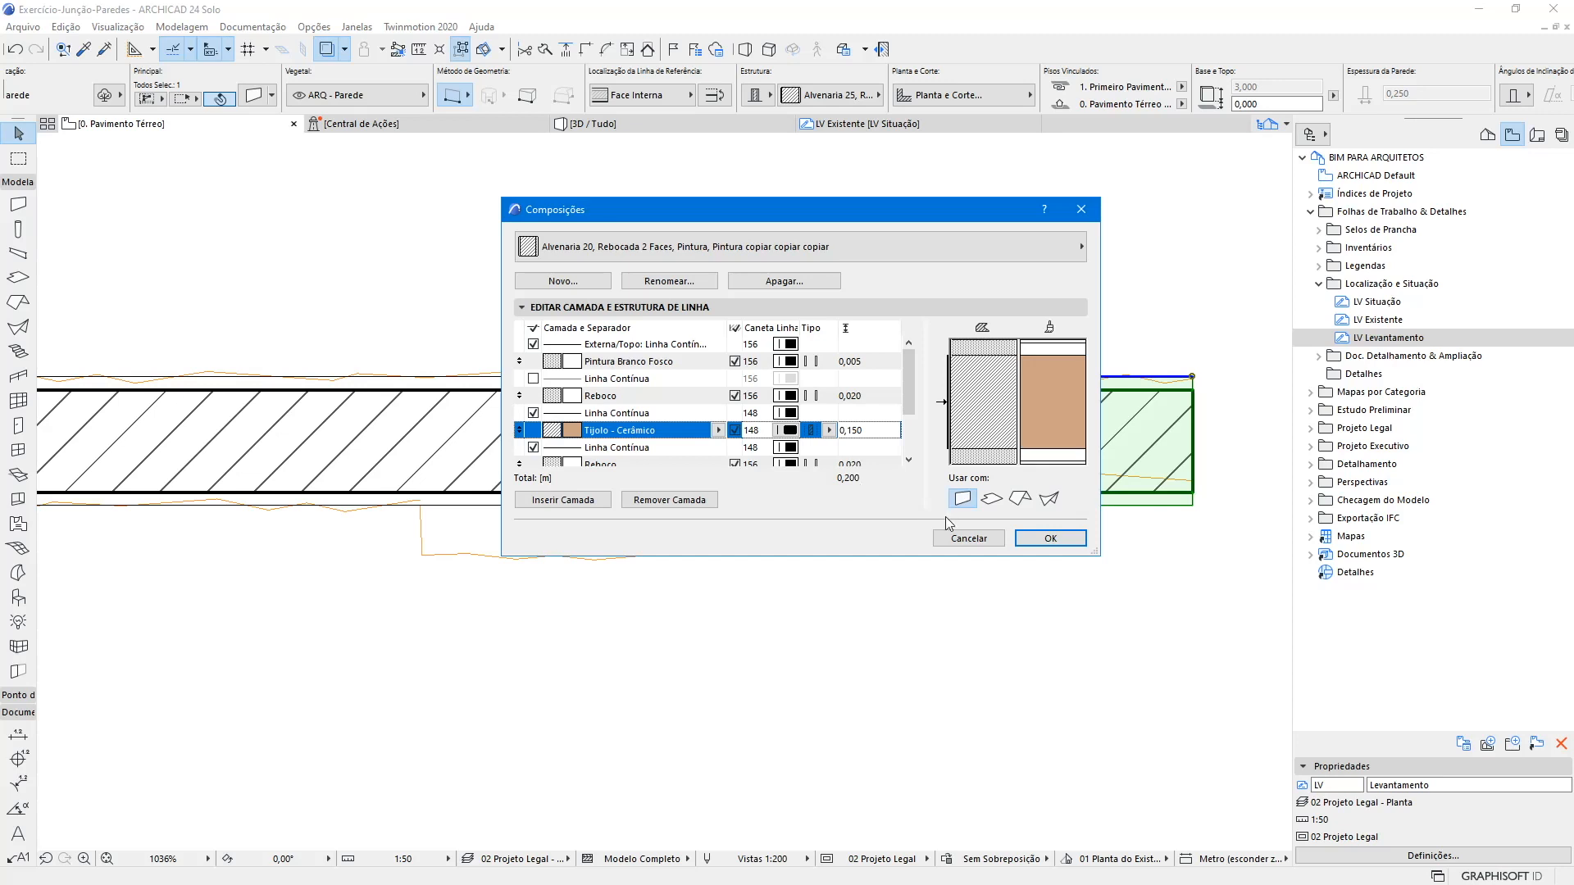
{"action": "left_click", "coordinate": [1034, 538]}
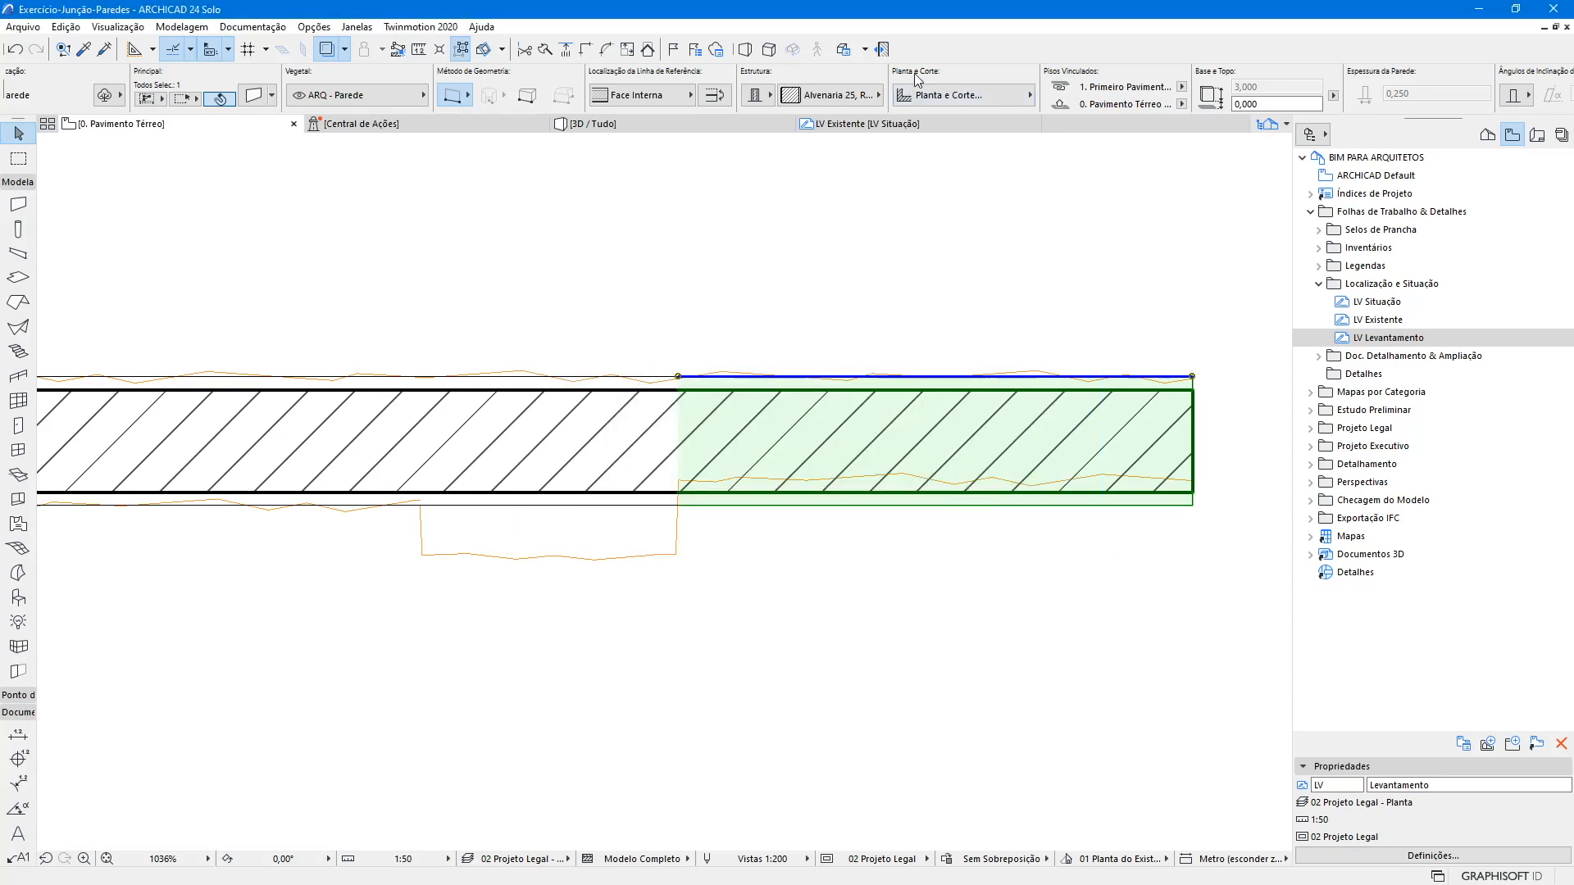
- Assign the Alvenaria 20 composite to the selected right-hand segment of the upper wall
{"action": "left_click", "coordinate": [828, 95]}
{"action": "left_click", "coordinate": [986, 374]}
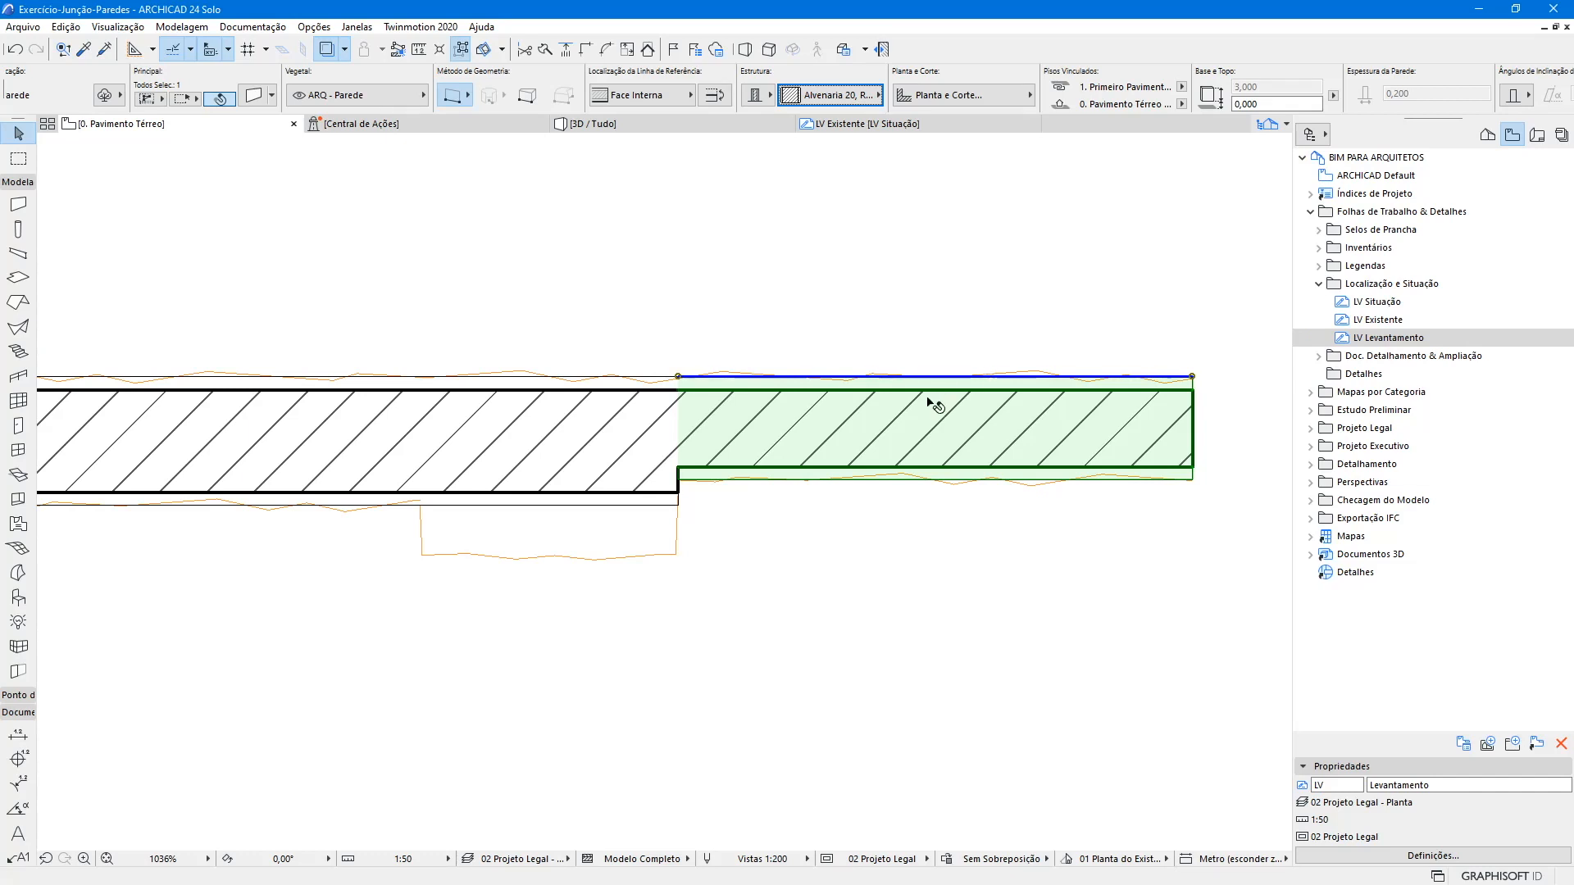
{"action": "scroll", "coordinate": [836, 435], "scroll_direction": "down", "scroll_amount": 2}
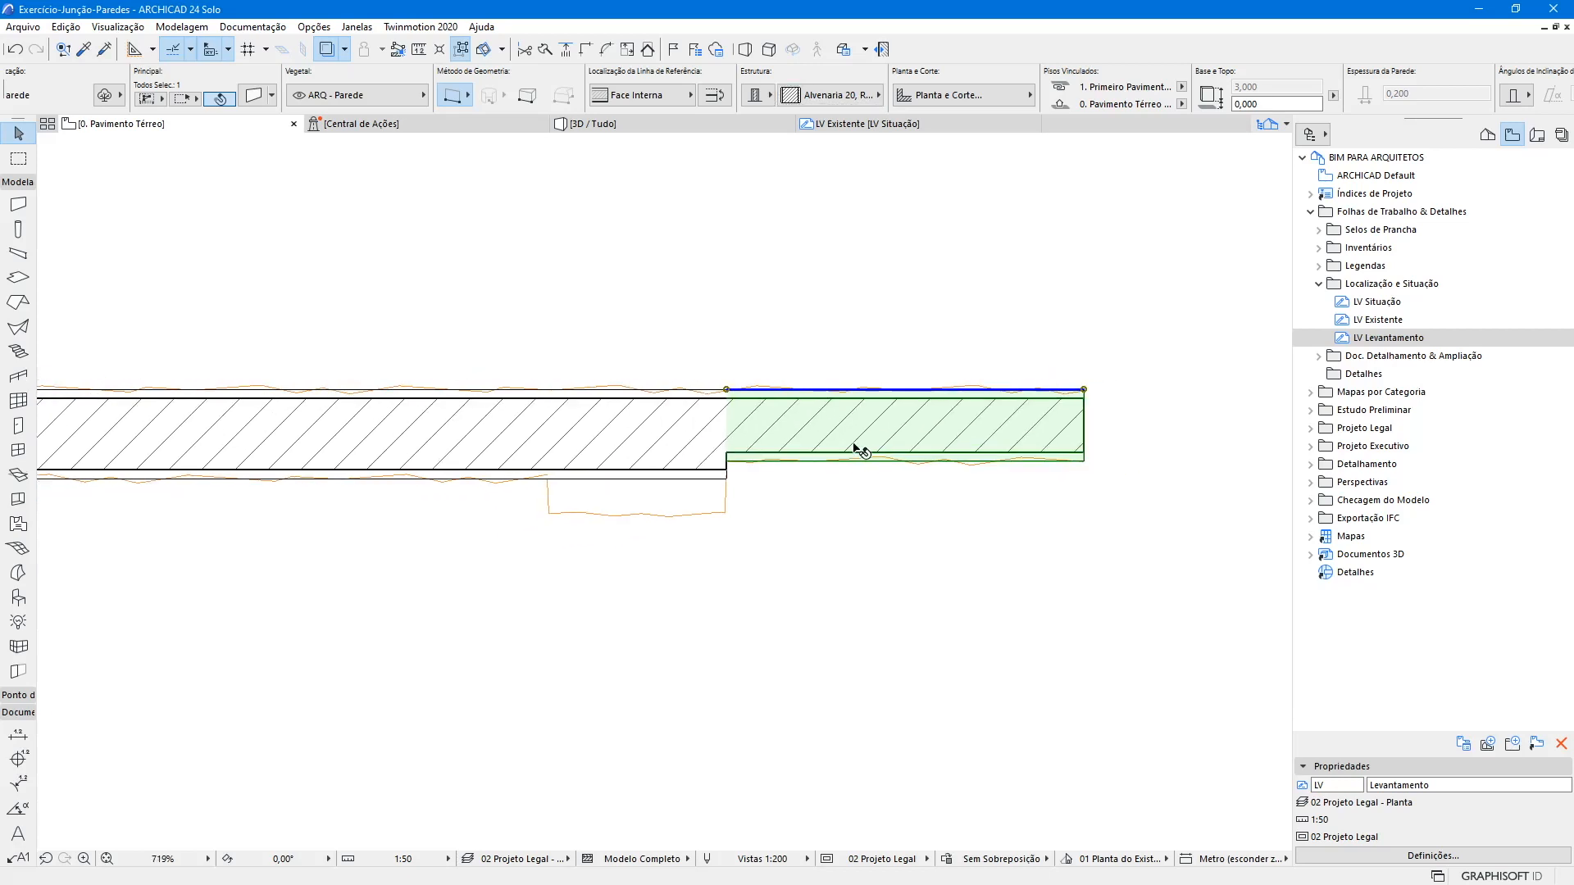
{"action": "key", "text": "Escape"}
{"action": "scroll", "coordinate": [756, 449], "scroll_direction": "up", "scroll_amount": 2}
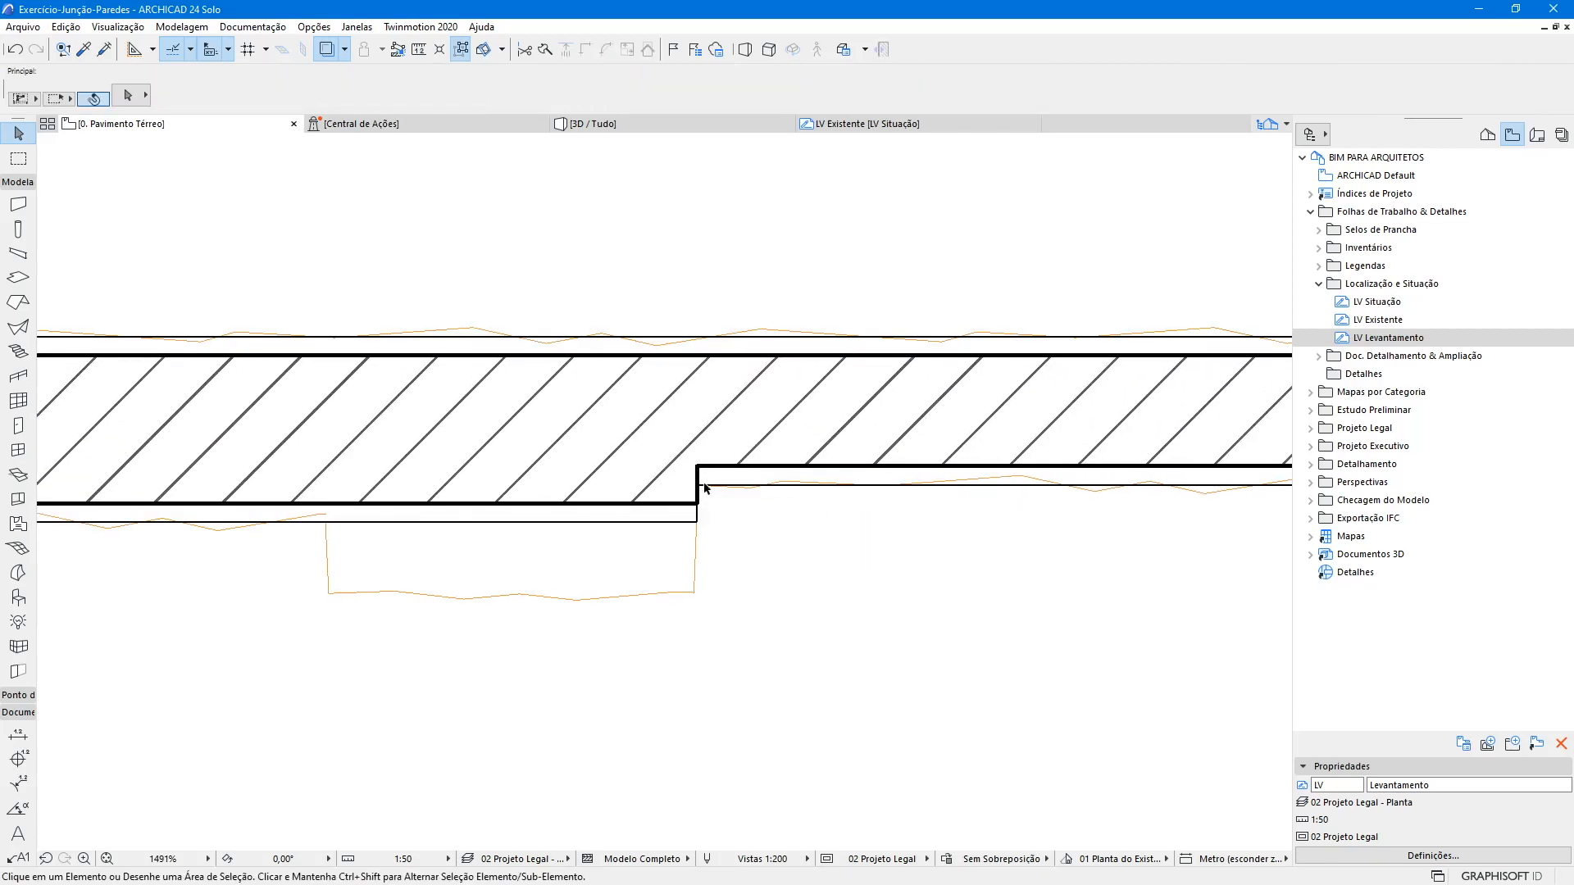
{"action": "scroll", "coordinate": [820, 434], "scroll_direction": "down", "scroll_amount": 2}
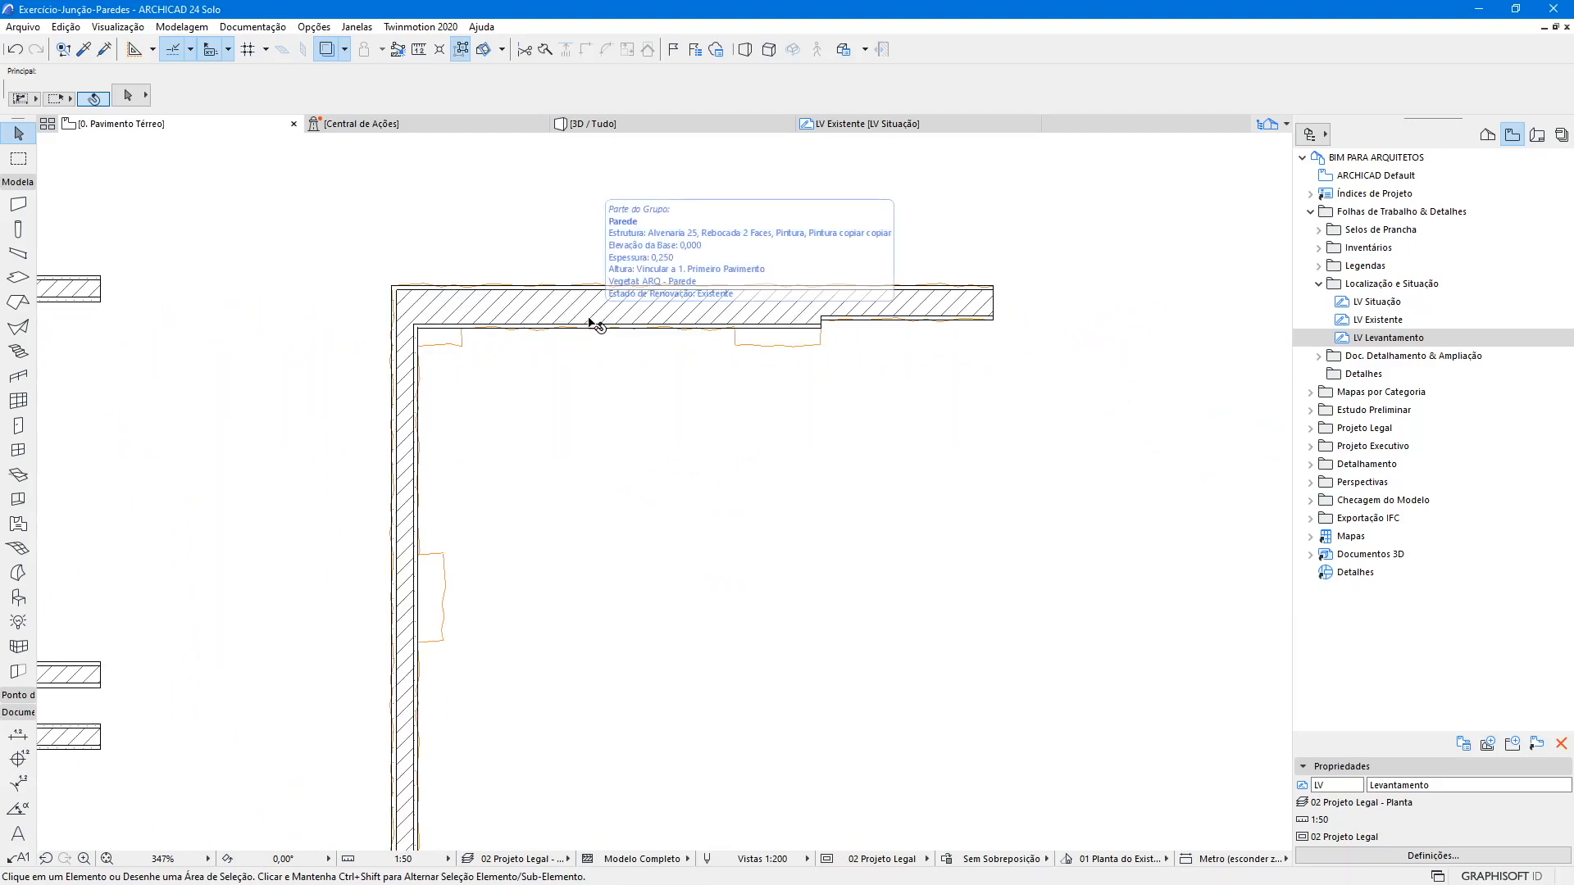
- Measure the distance from the outer edge of the surveyed protrusion to the vertical wall's outer face
{"action": "scroll", "coordinate": [460, 530], "scroll_direction": "up", "scroll_amount": 1}
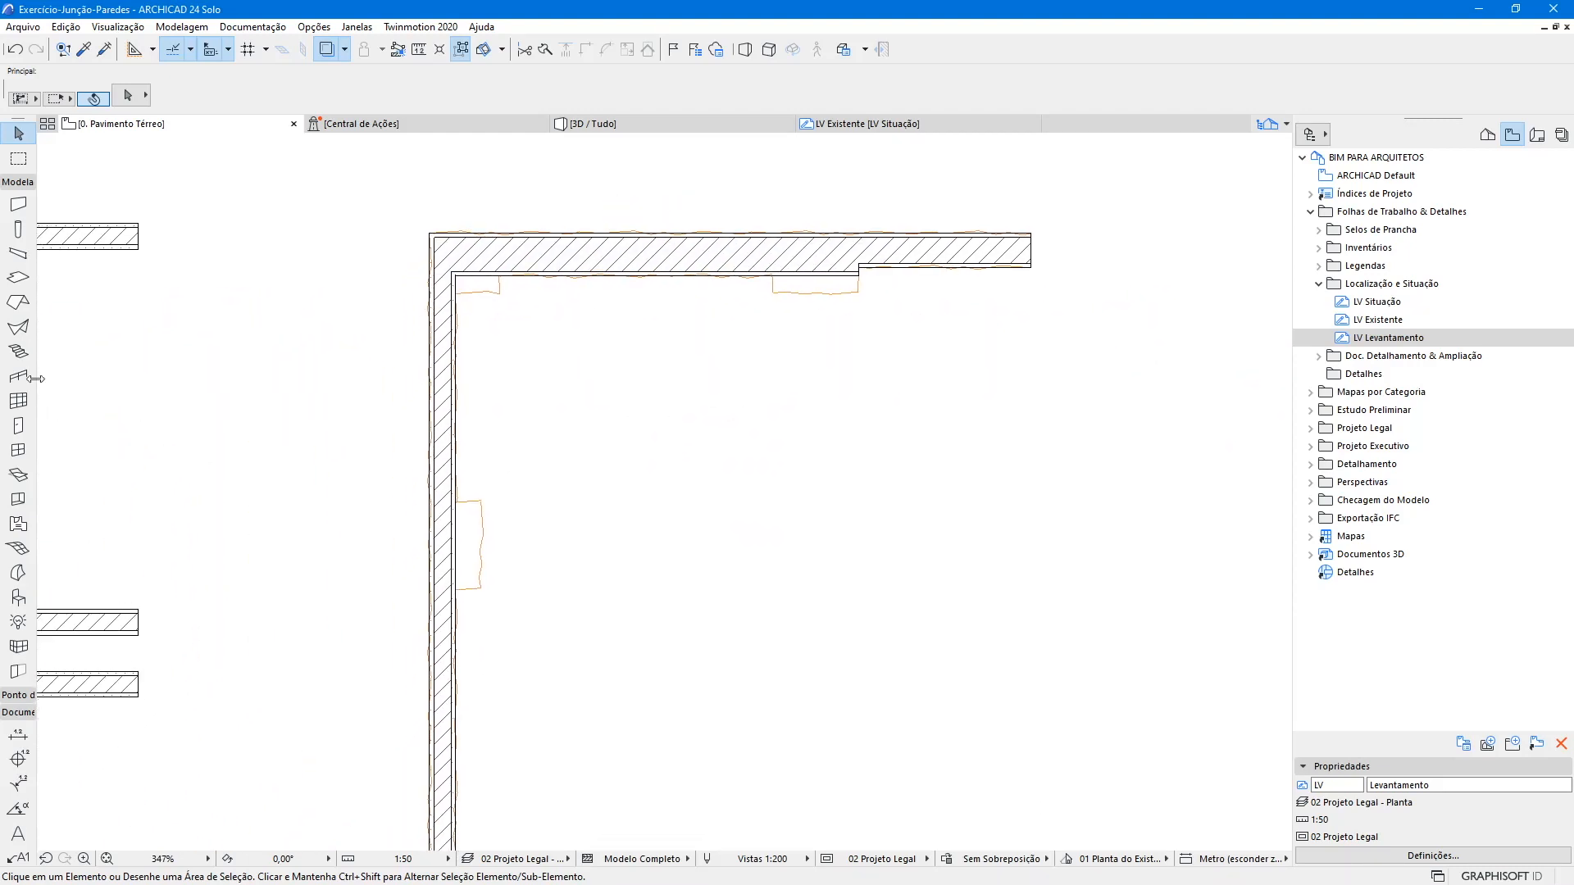
{"action": "scroll", "coordinate": [577, 539], "scroll_direction": "up", "scroll_amount": 3}
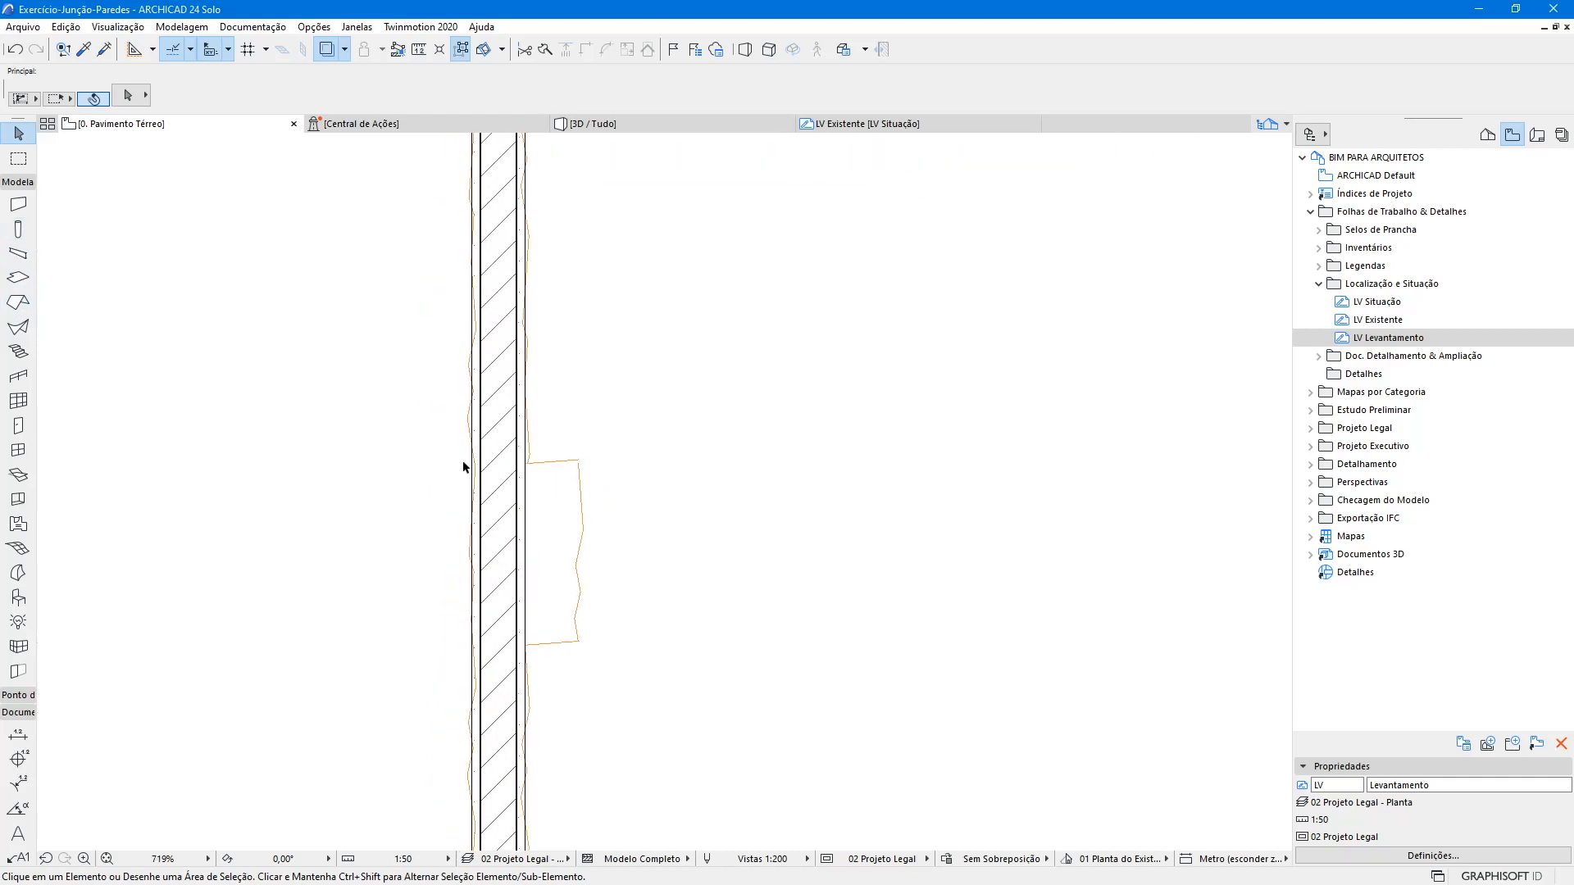
{"action": "key", "text": "m"}
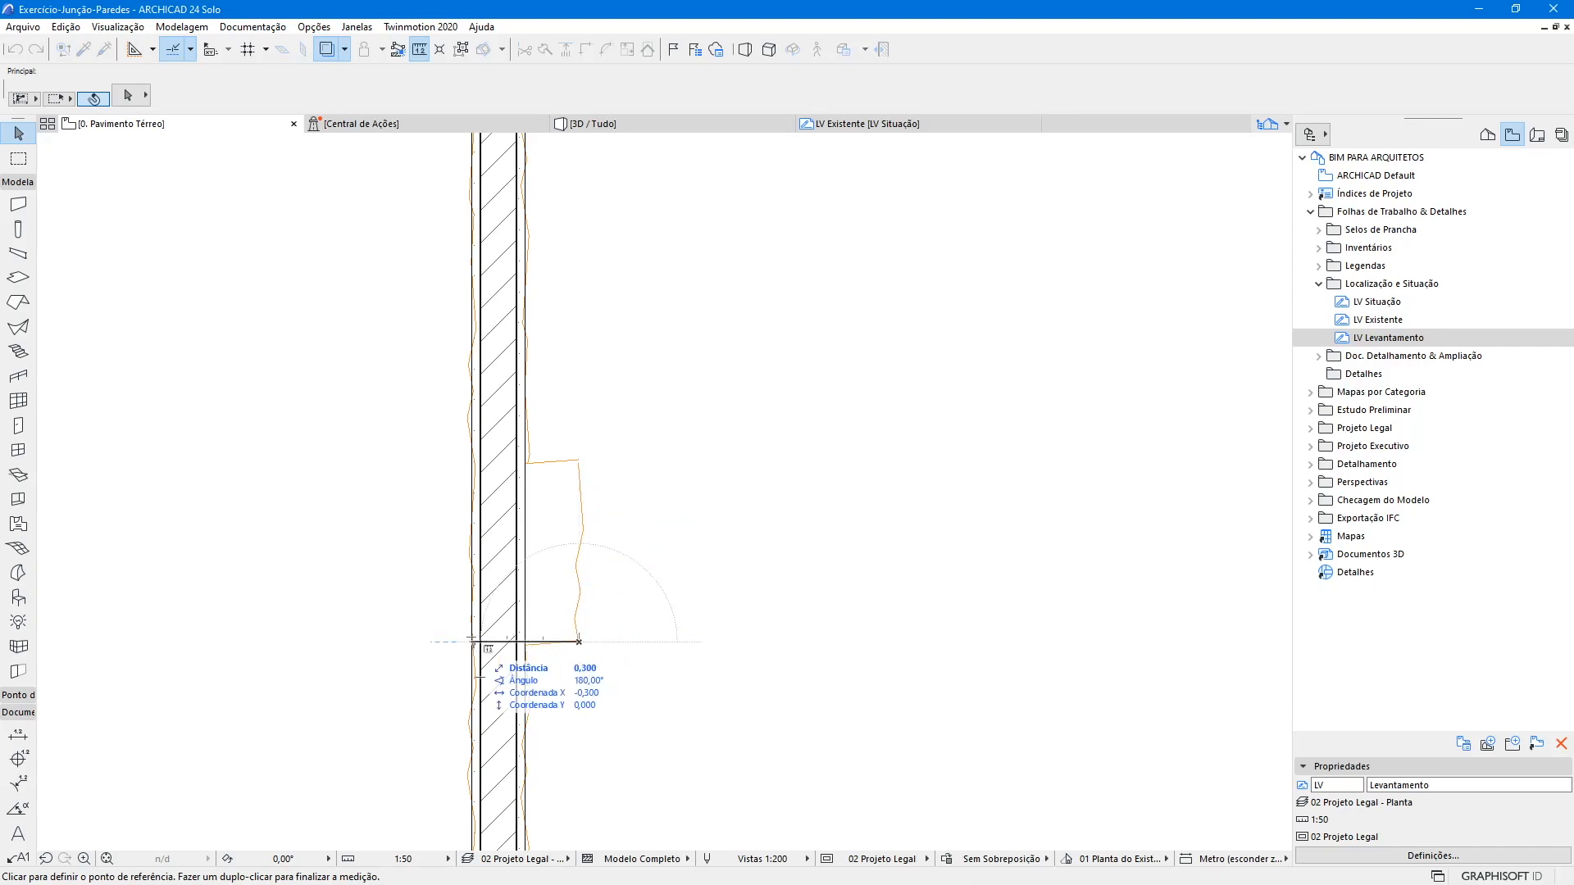
{"action": "key", "text": "Escape"}
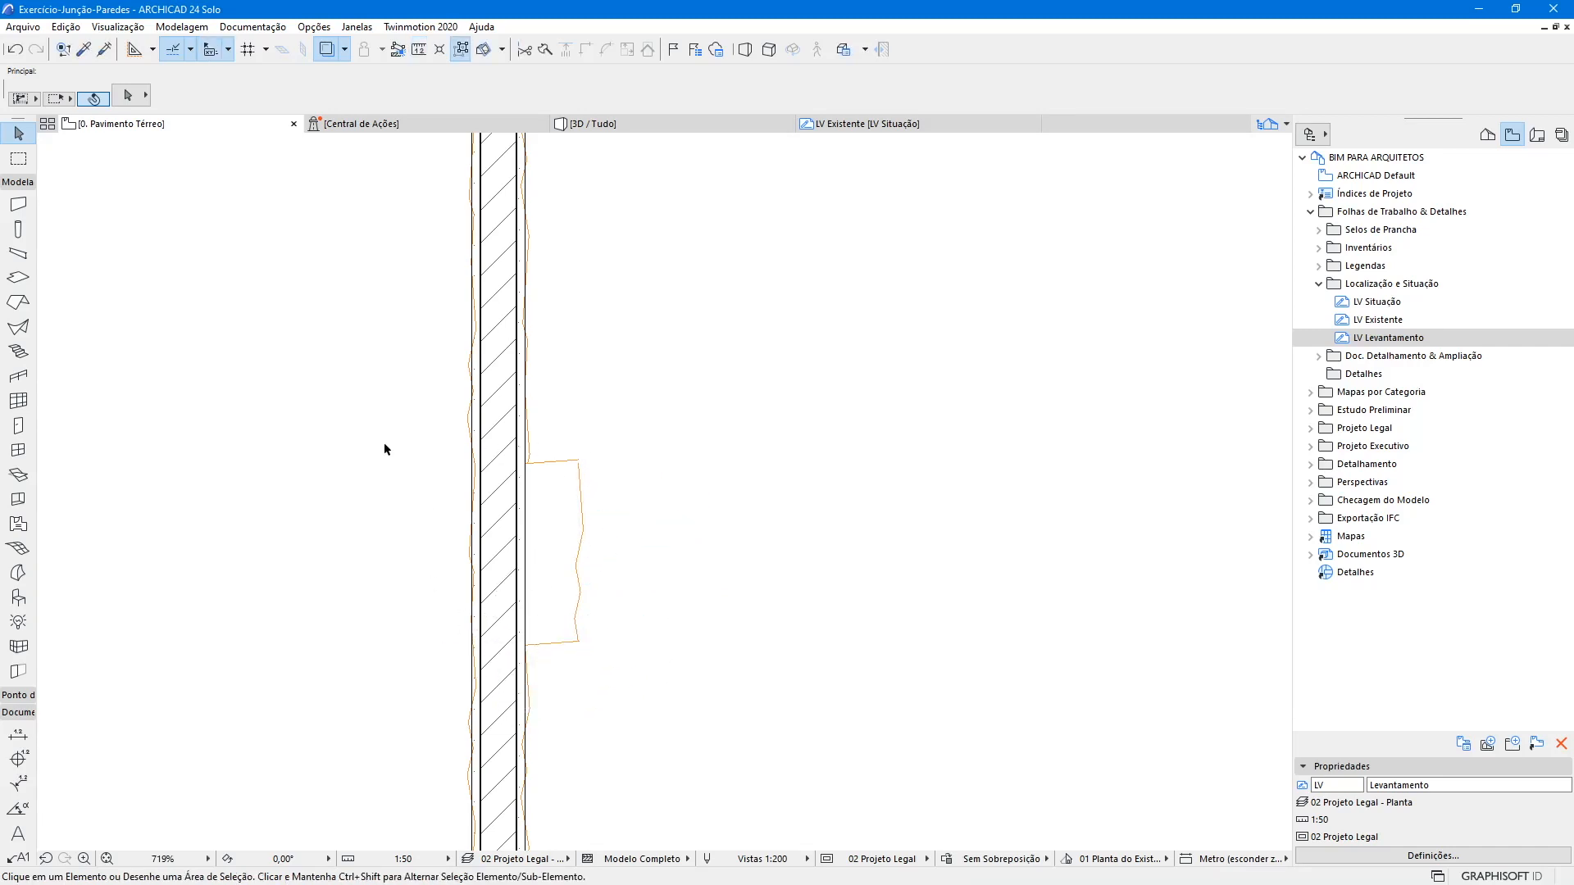
- Load the Pilar Retangular Genérico - Default favorite for the Column tool and open its default settings
{"action": "left_click", "coordinate": [18, 230]}
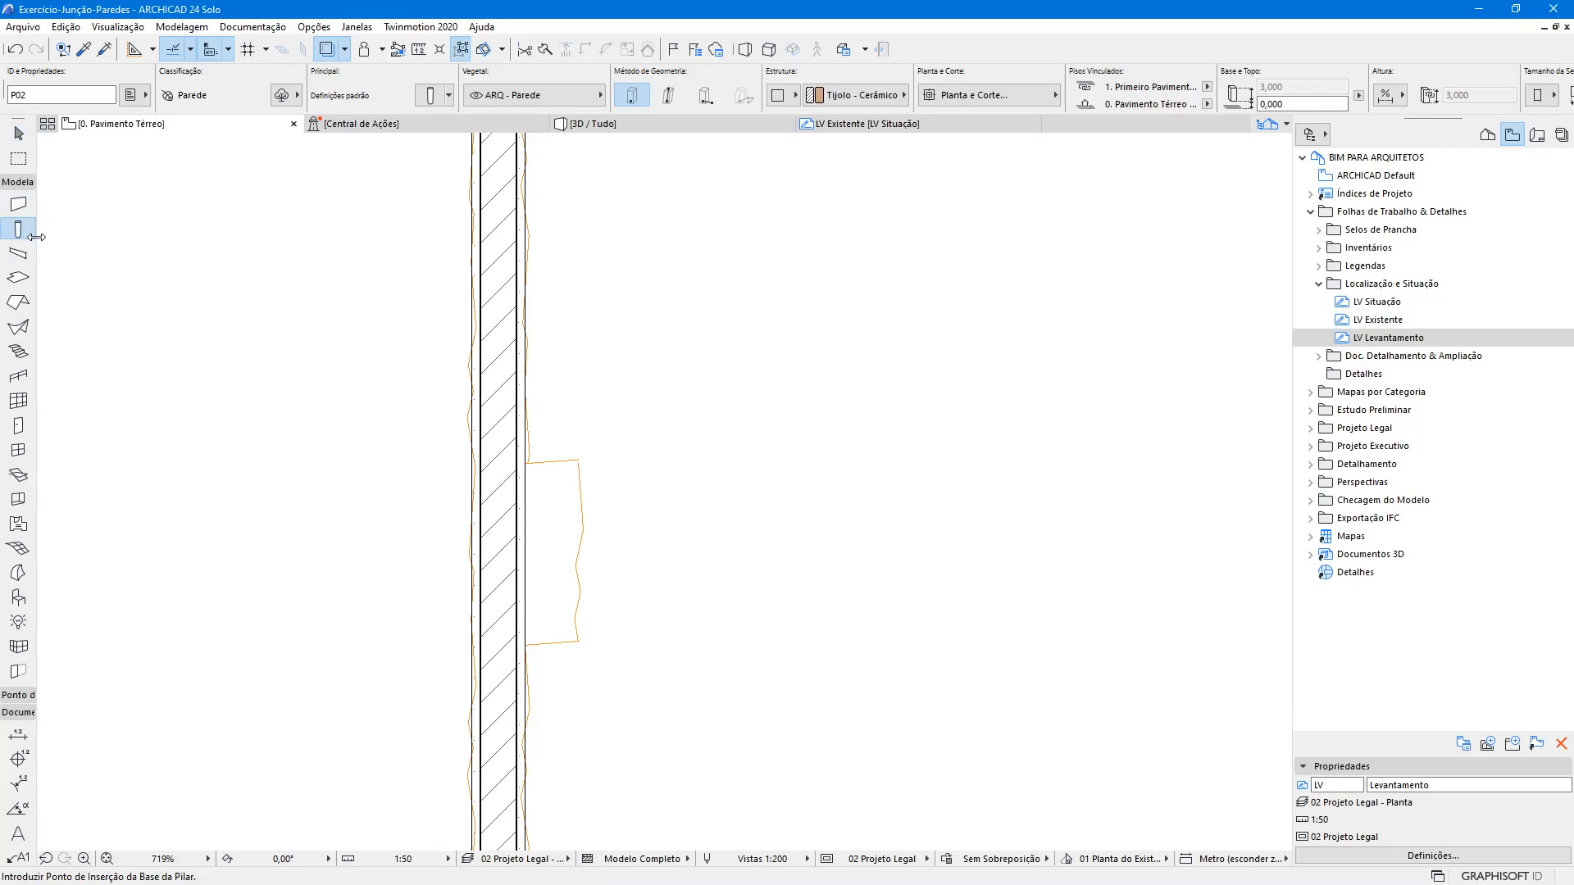
{"action": "left_click", "coordinate": [29, 232]}
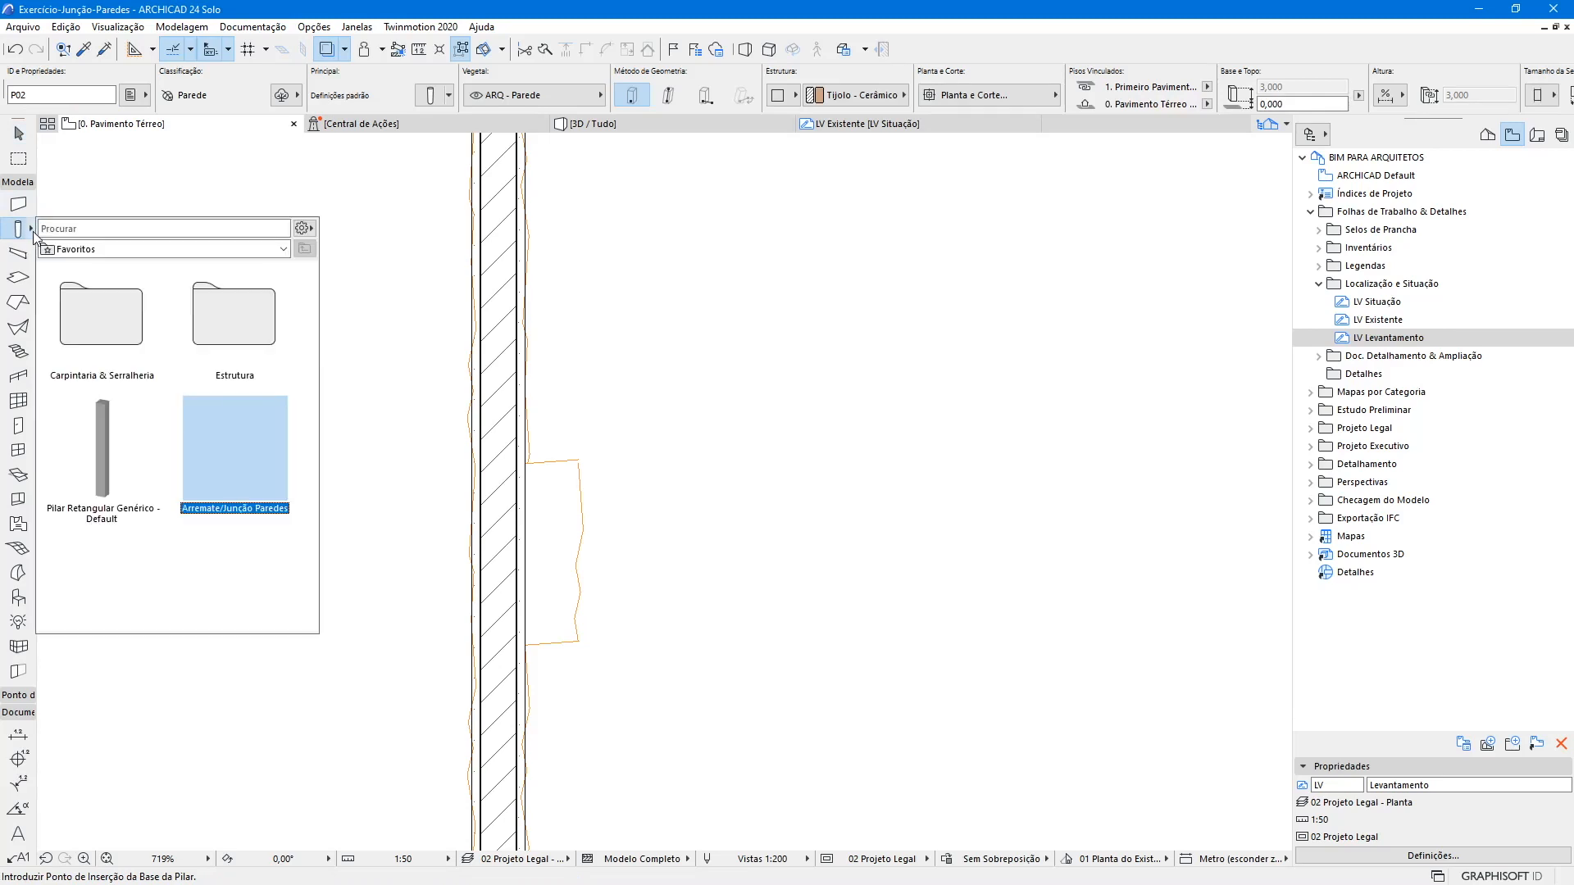
{"action": "double_click", "coordinate": [100, 454]}
{"action": "left_click", "coordinate": [430, 95]}
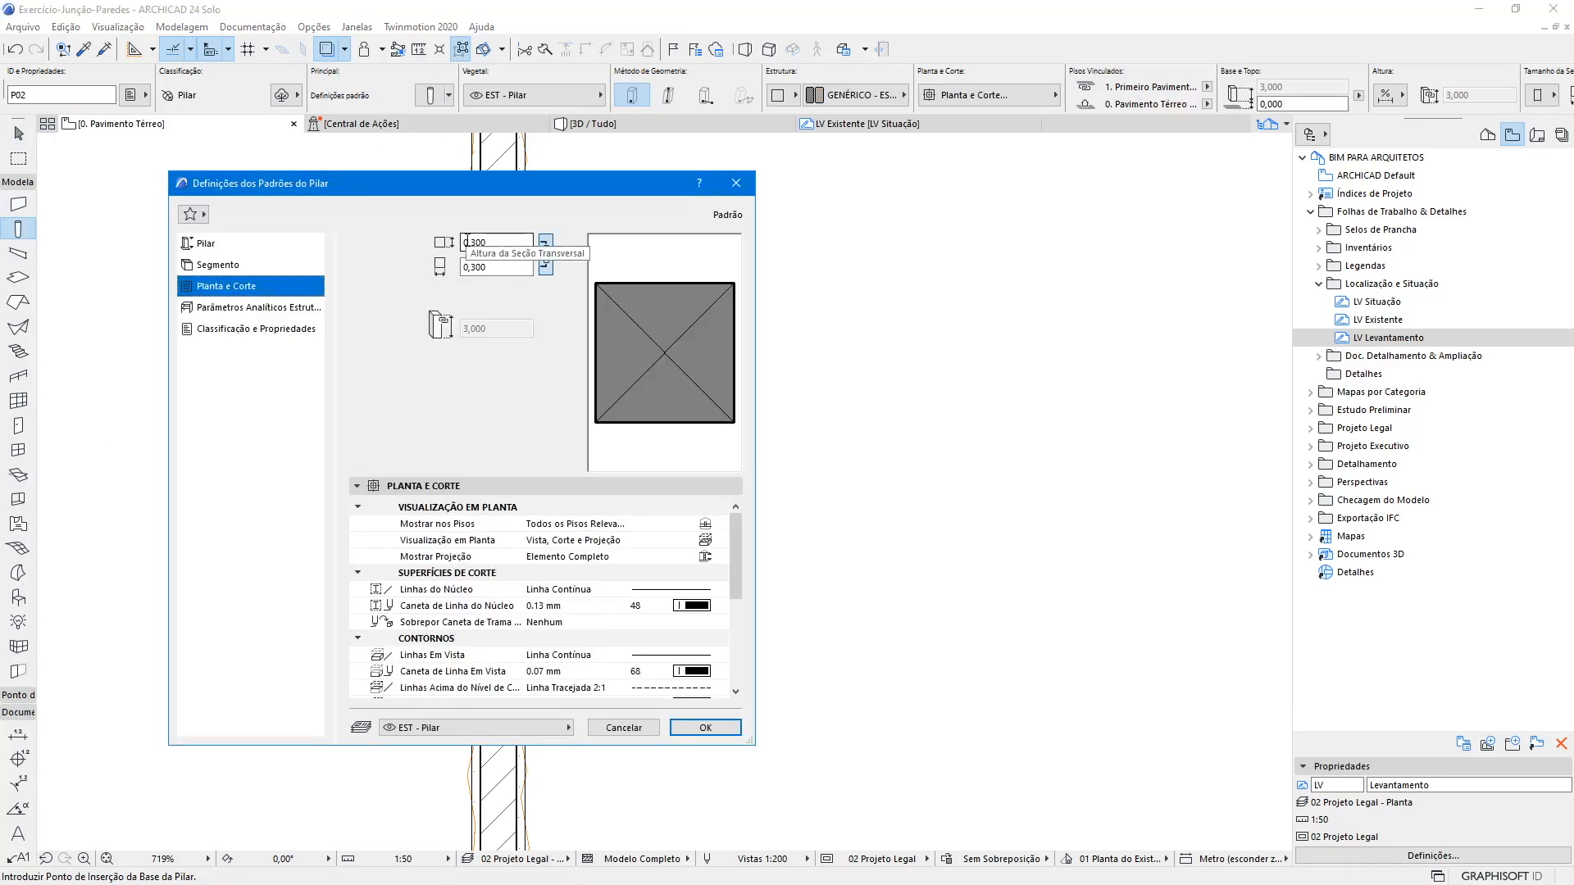
- Unlink the column's section dimensions and set them to 0,450 m high by 0,250 m wide
{"action": "left_click", "coordinate": [547, 261]}
{"action": "left_click_drag", "start_coordinate": [524, 197], "coordinate": [491, 205]}
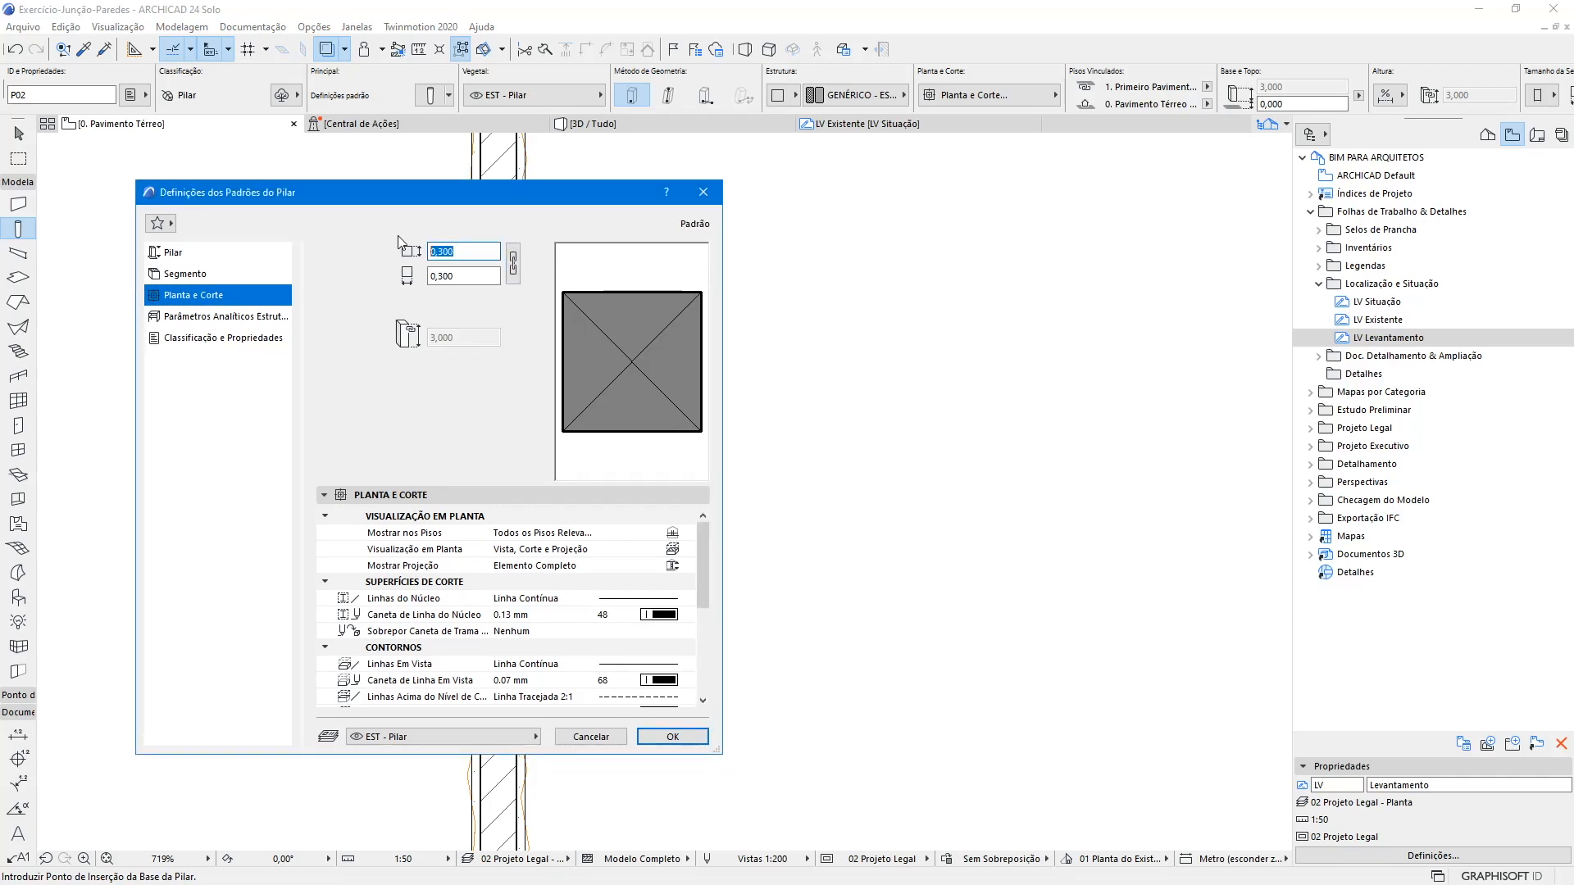
{"action": "left_click", "coordinate": [458, 275]}
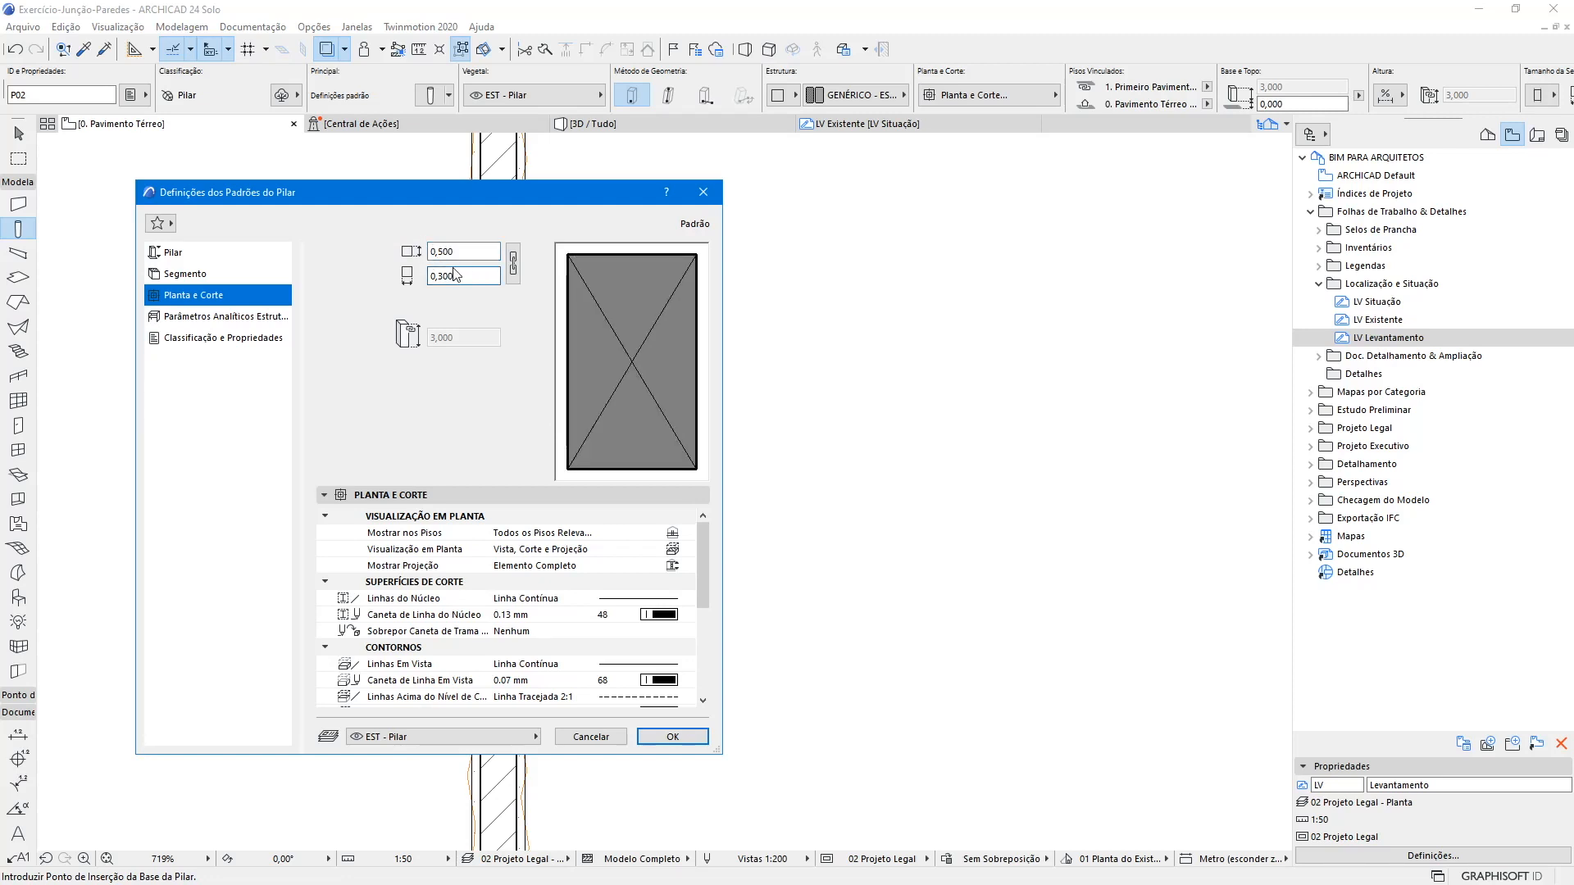
{"action": "left_click_drag", "start_coordinate": [528, 200], "coordinate": [987, 205]}
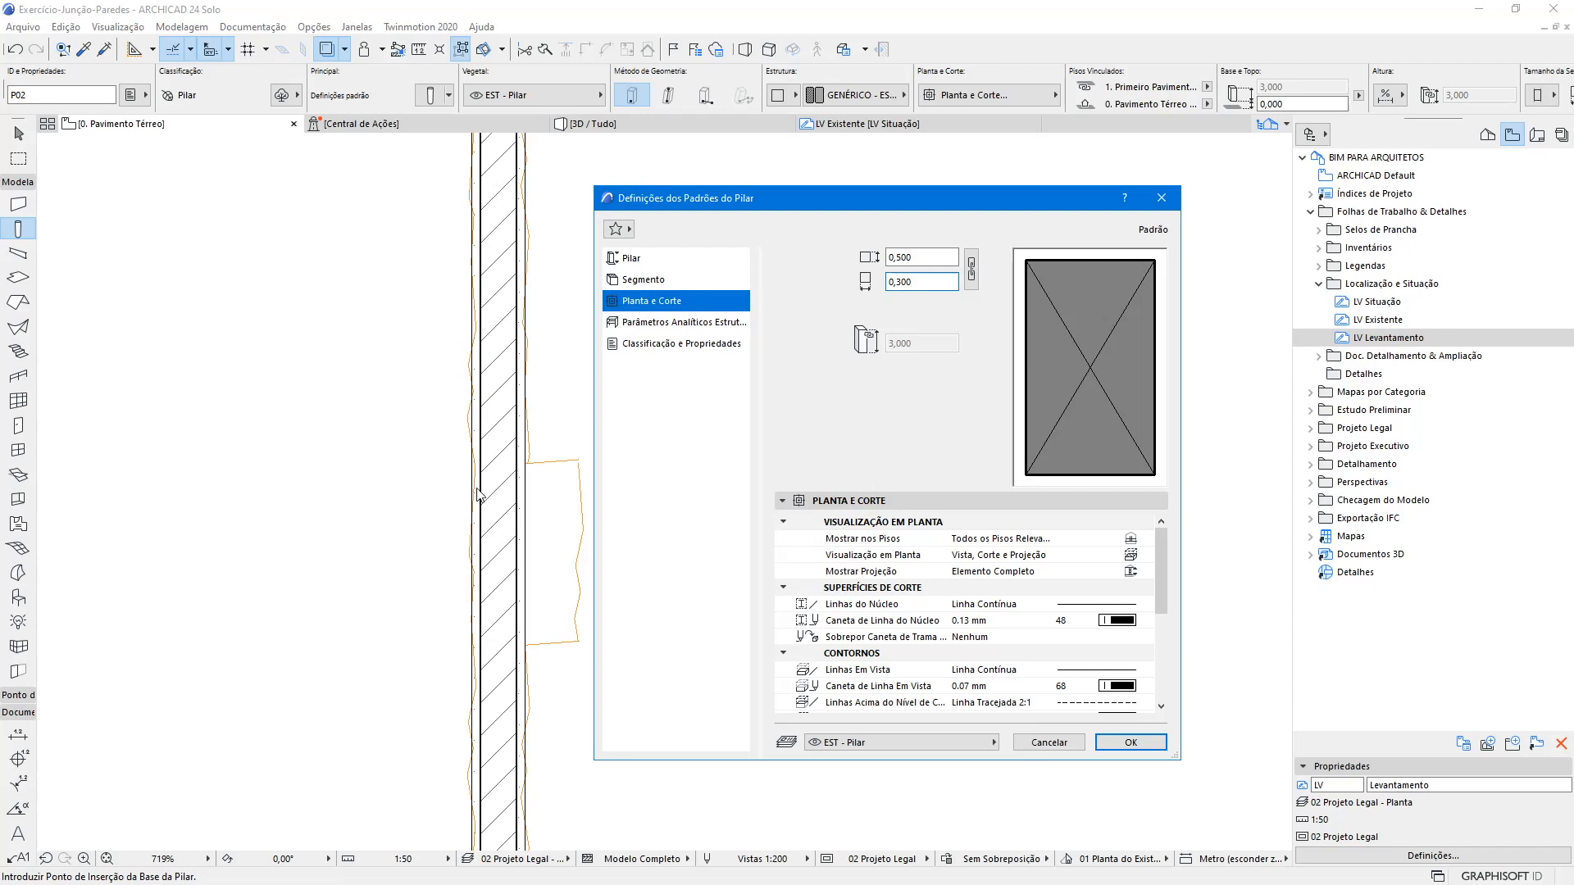
{"action": "left_click_drag", "start_coordinate": [915, 210], "coordinate": [890, 213]}
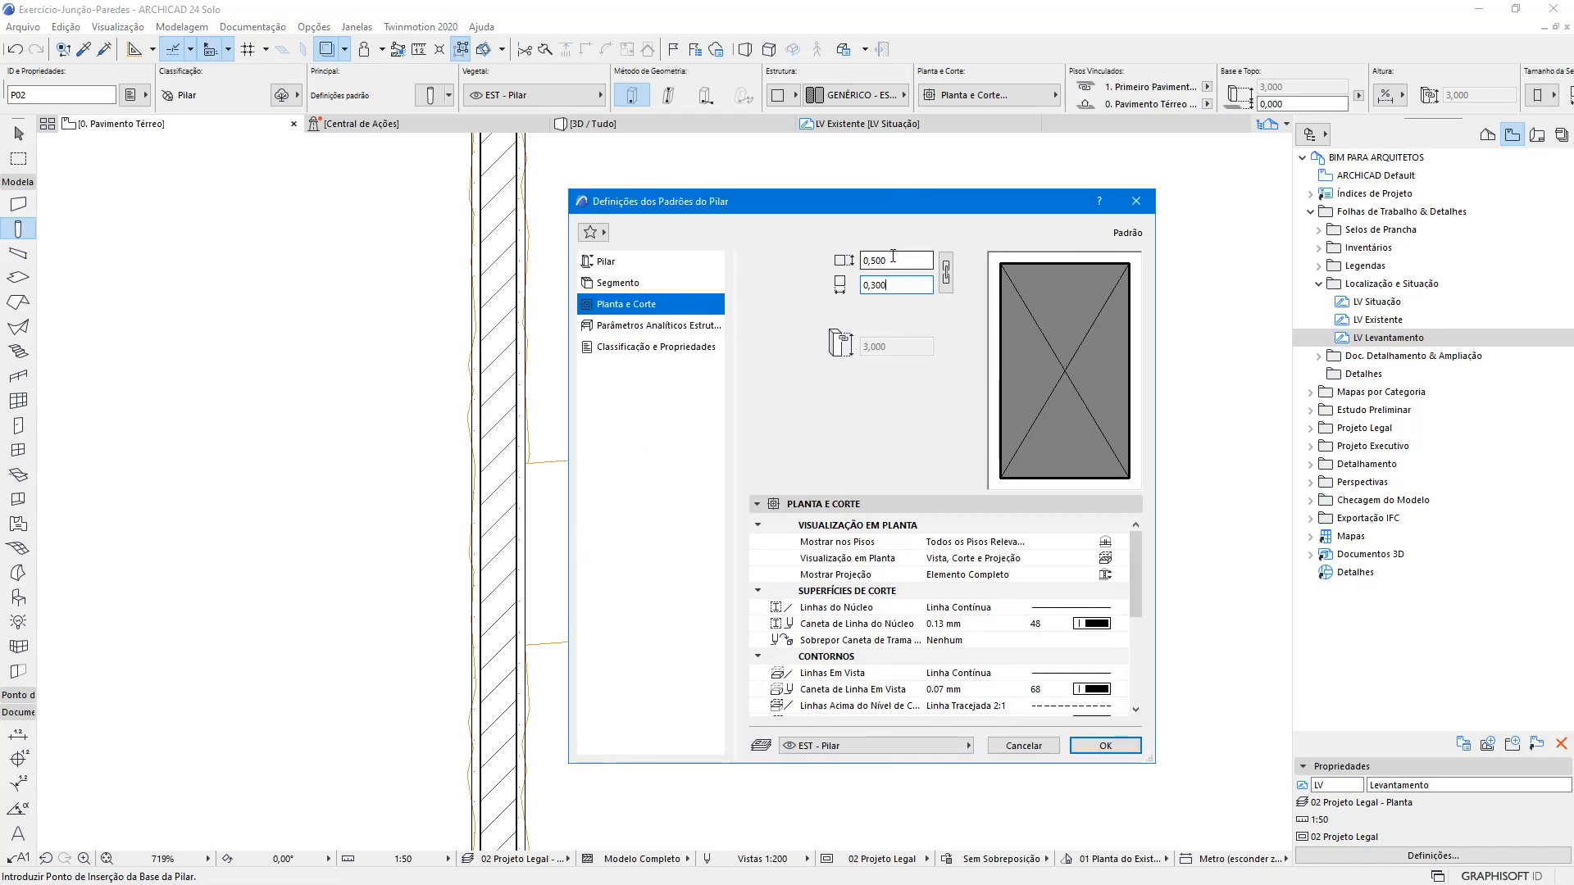
{"action": "double_click", "coordinate": [899, 261]}
{"action": "type", "text": "45"}
{"action": "left_click", "coordinate": [893, 281]}
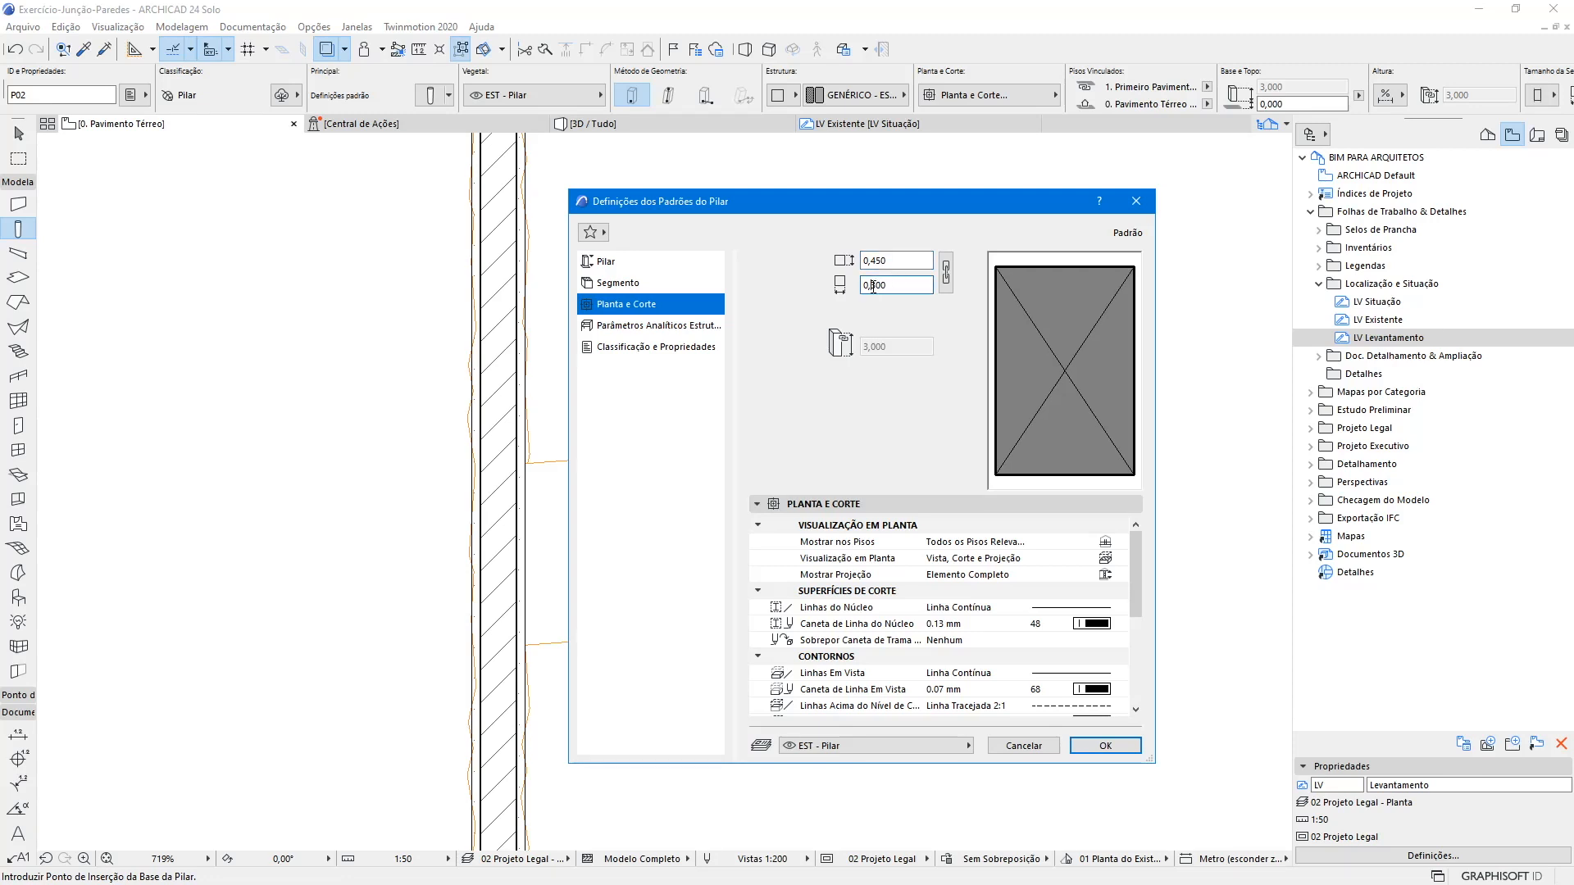
{"action": "type", "text": "0"}
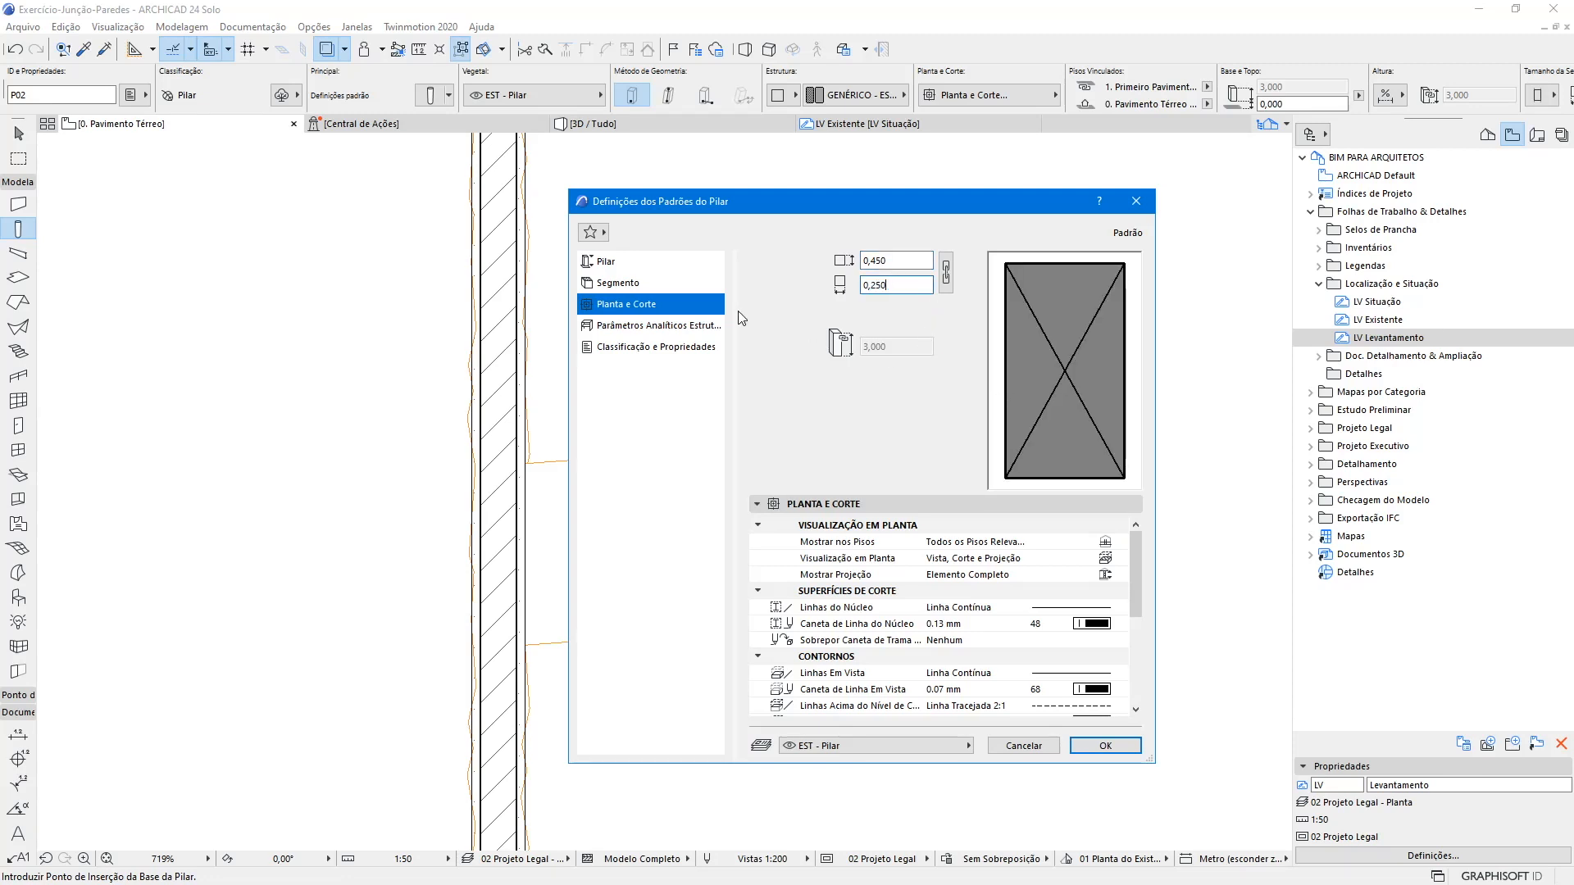
- Set the column's core reference axis to the middle-left point and make walls wrap around it, confirming the settings
{"action": "left_click", "coordinate": [600, 263]}
{"action": "left_click", "coordinate": [1115, 668]}
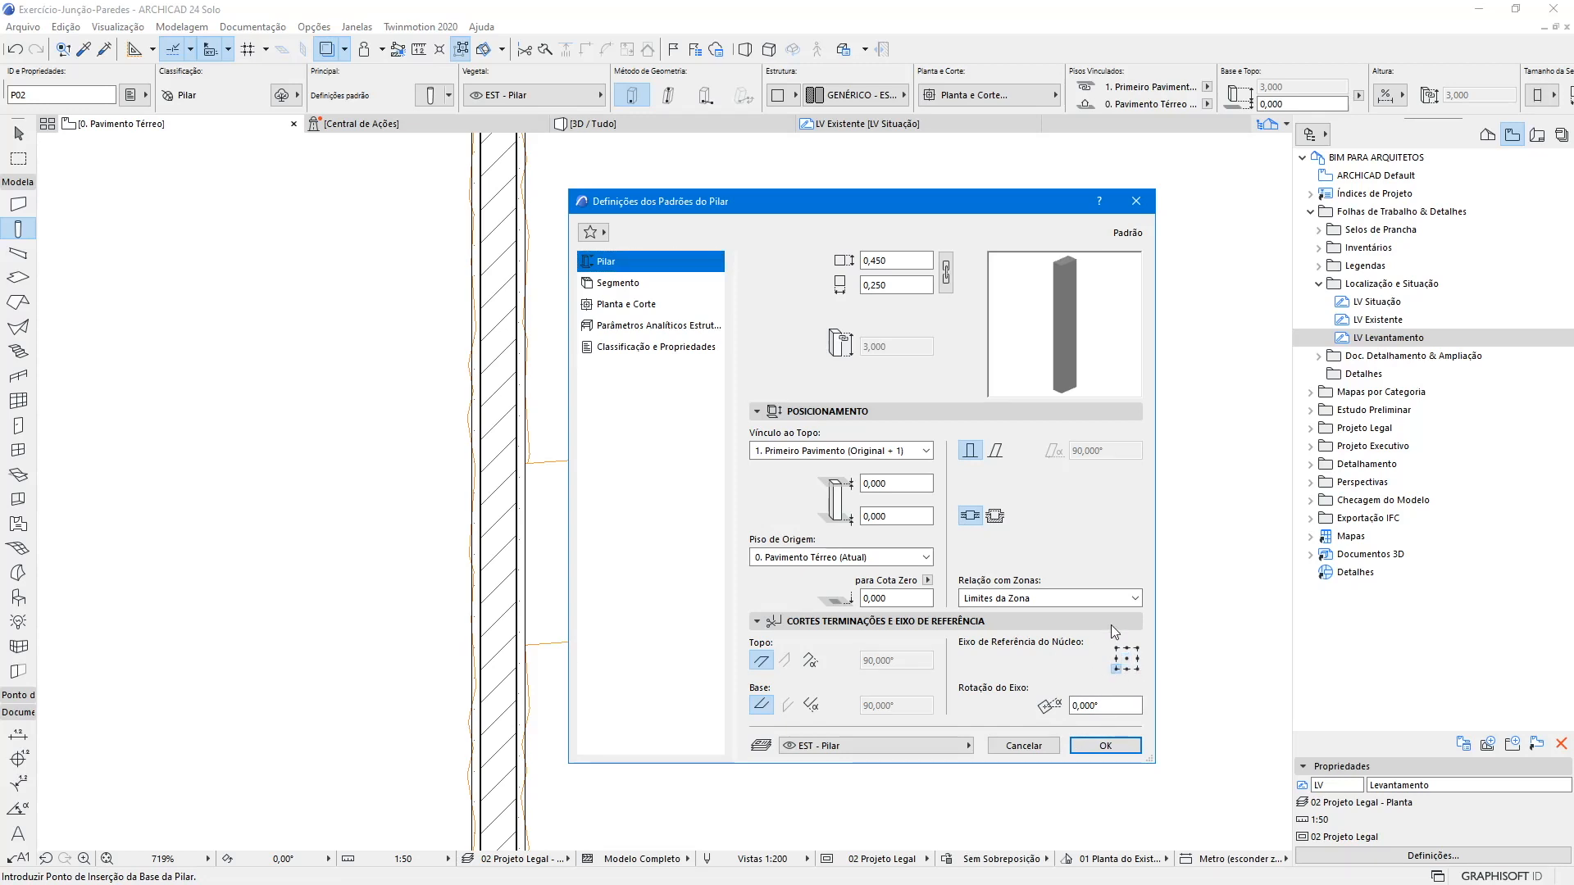
{"action": "left_click", "coordinate": [1115, 657]}
{"action": "left_click_drag", "start_coordinate": [936, 193], "coordinate": [1015, 181]}
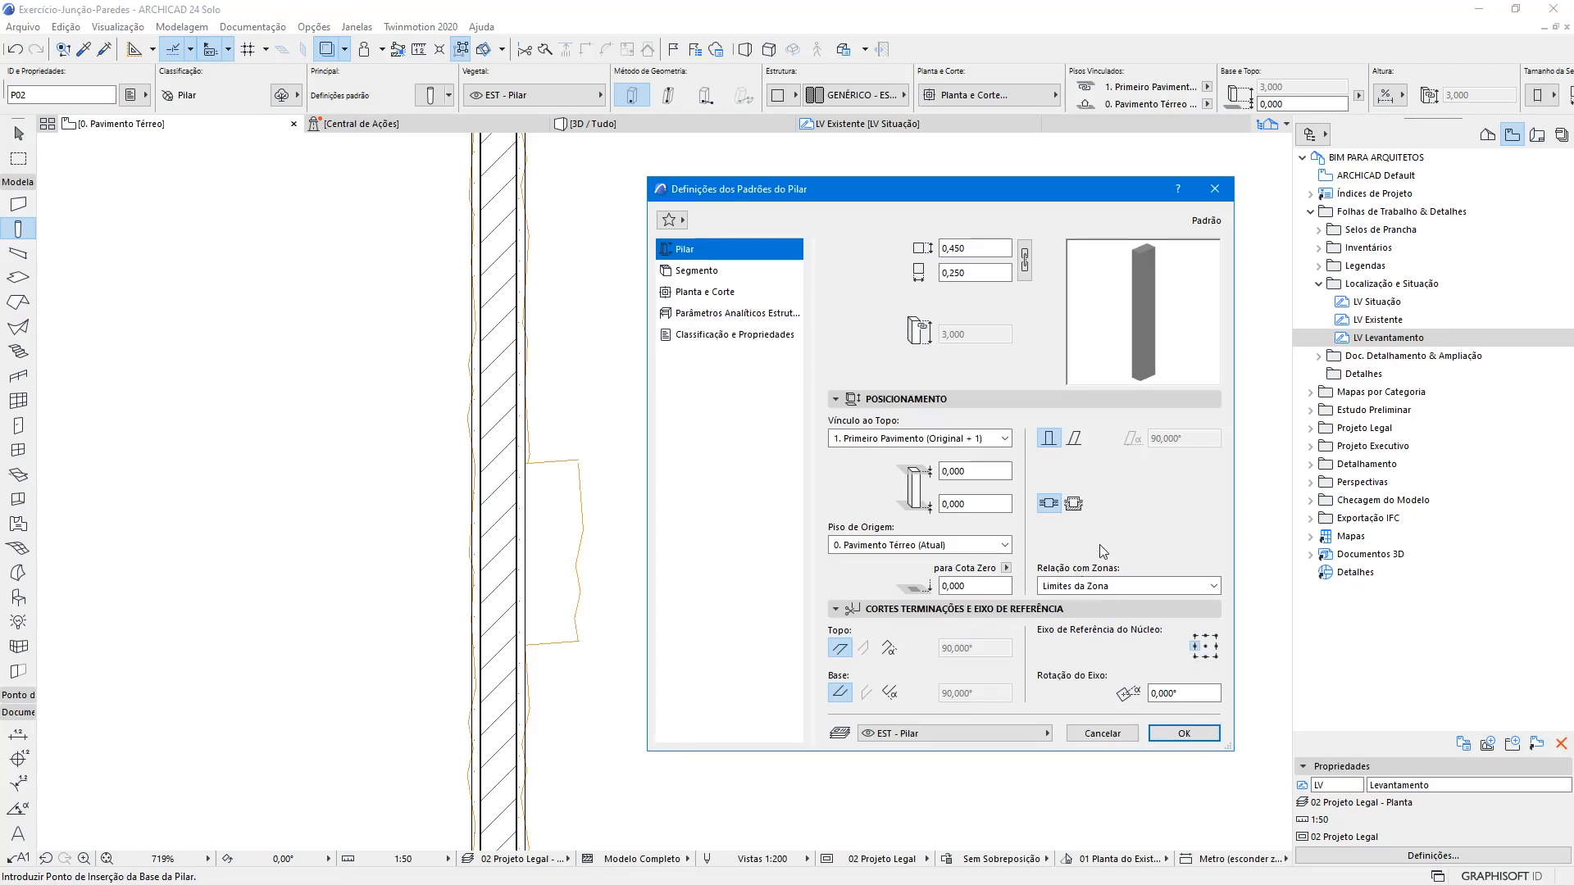
{"action": "left_click", "coordinate": [1074, 504]}
{"action": "left_click", "coordinate": [1191, 734]}
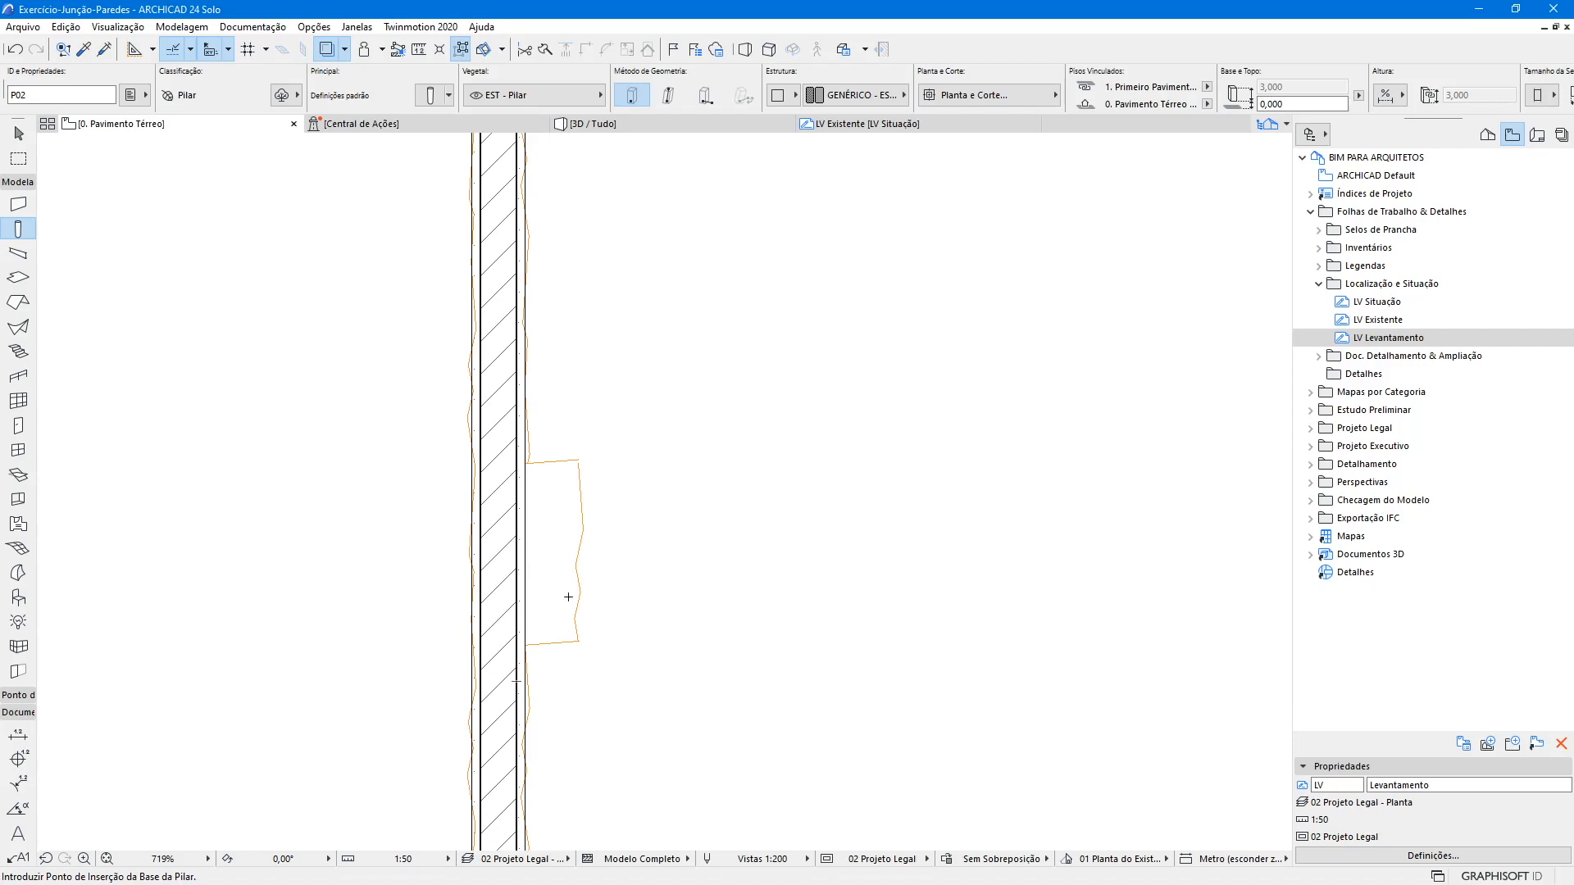
- Place the column at the outer edge of the surveyed protrusion beside the vertical wall
{"action": "left_click", "coordinate": [578, 547]}
{"action": "scroll", "coordinate": [587, 555], "scroll_direction": "up", "scroll_amount": 4}
{"action": "key", "text": "Escape"}
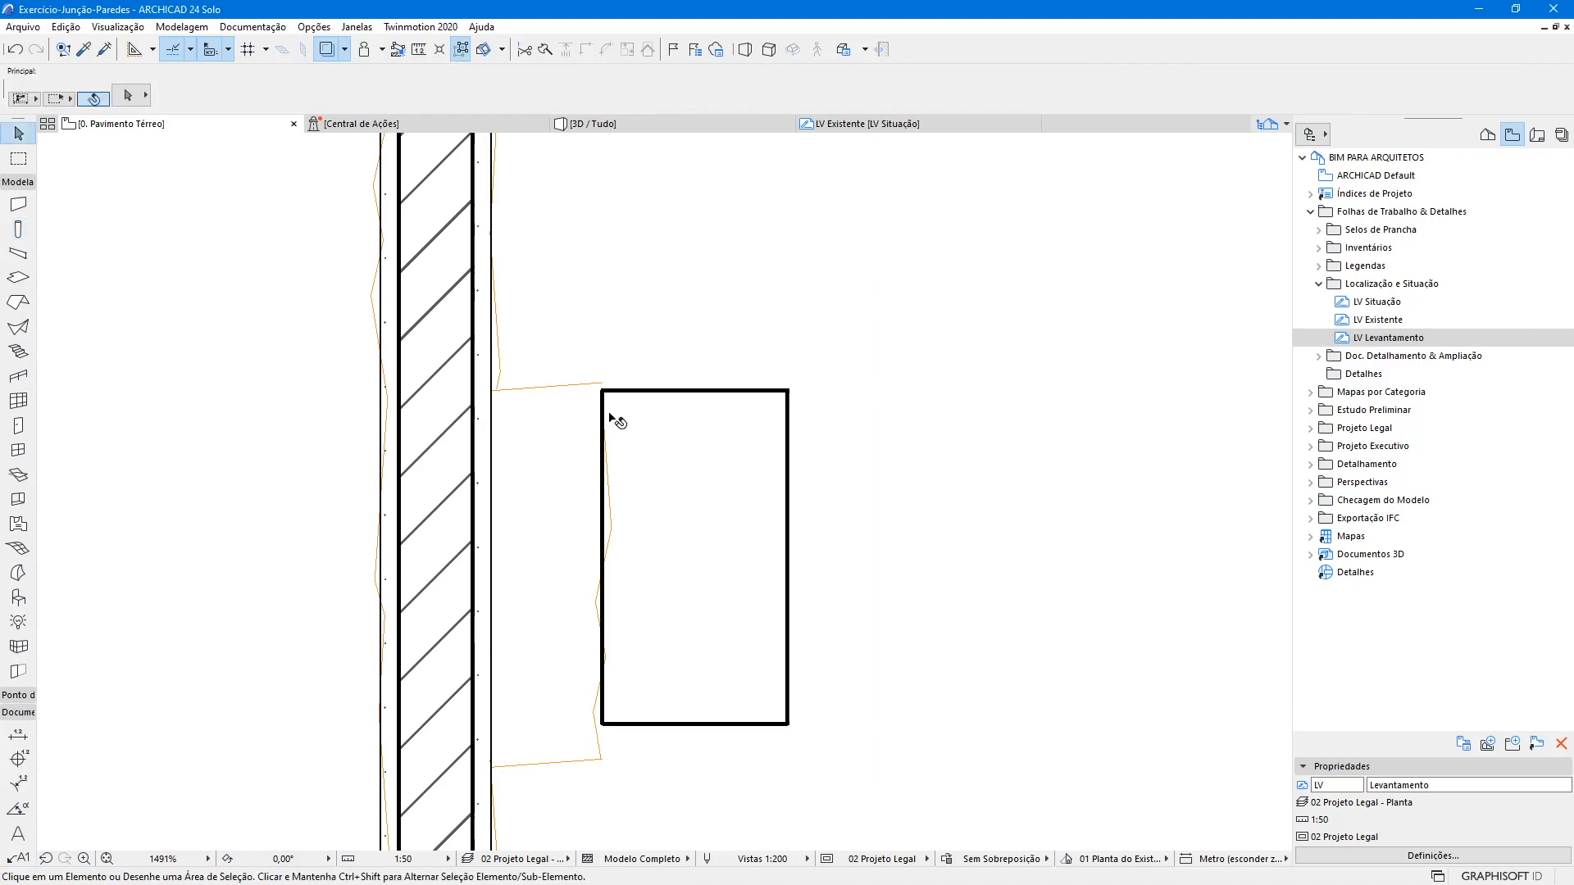
- Move the column horizontally from its left midpoint to the outer face of the vertical wall's brick core
{"action": "left_click", "coordinate": [612, 398]}
{"action": "scroll", "coordinate": [795, 448], "scroll_direction": "down", "scroll_amount": 2}
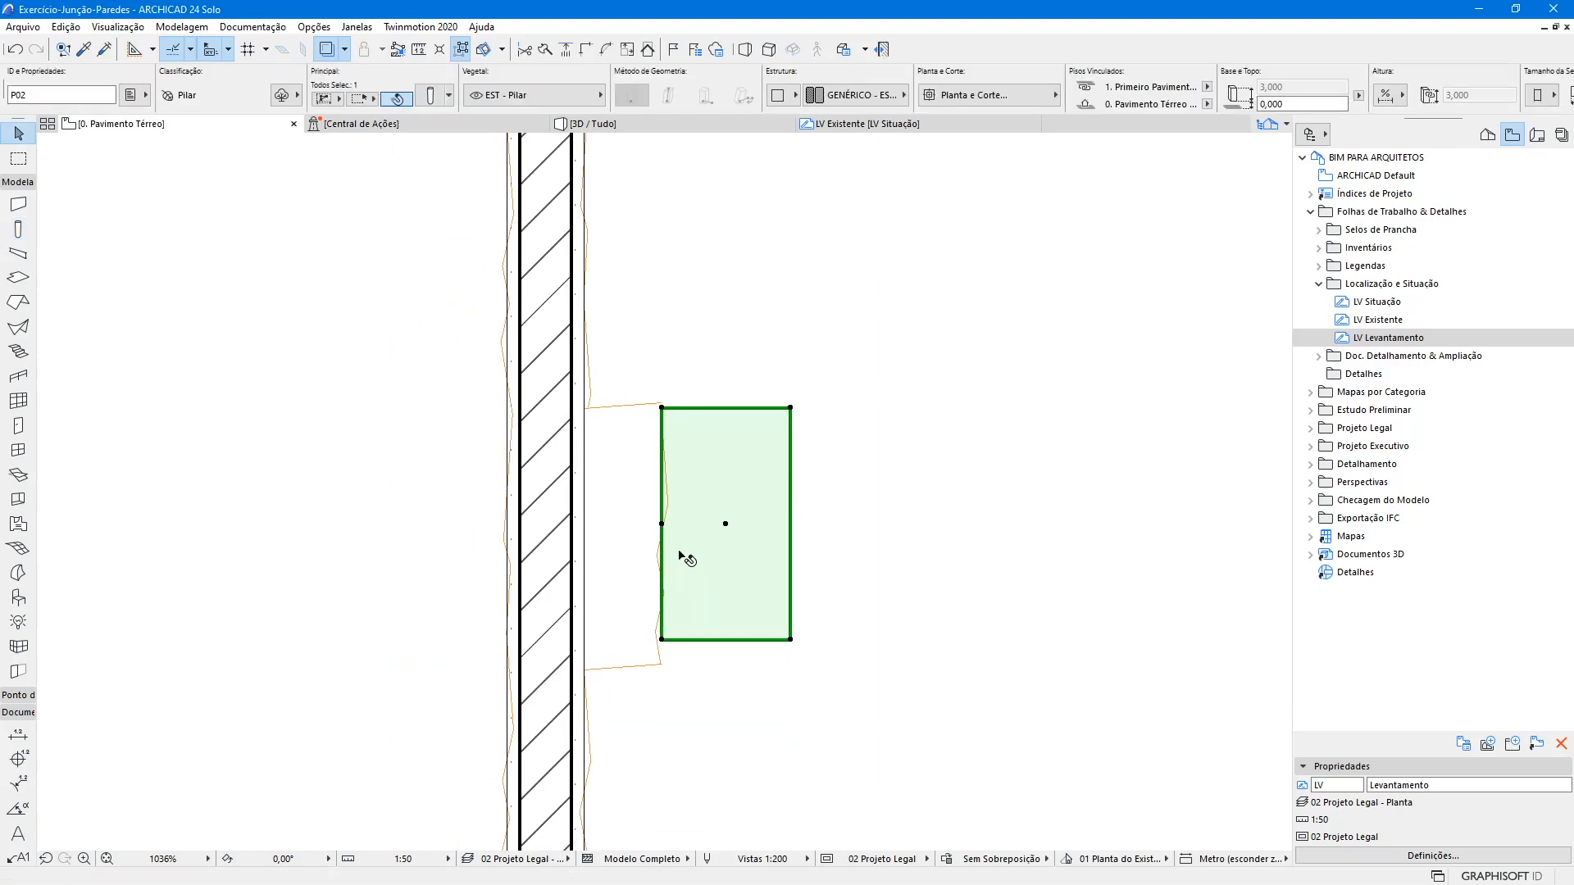
{"action": "key", "text": "ctrl+d"}
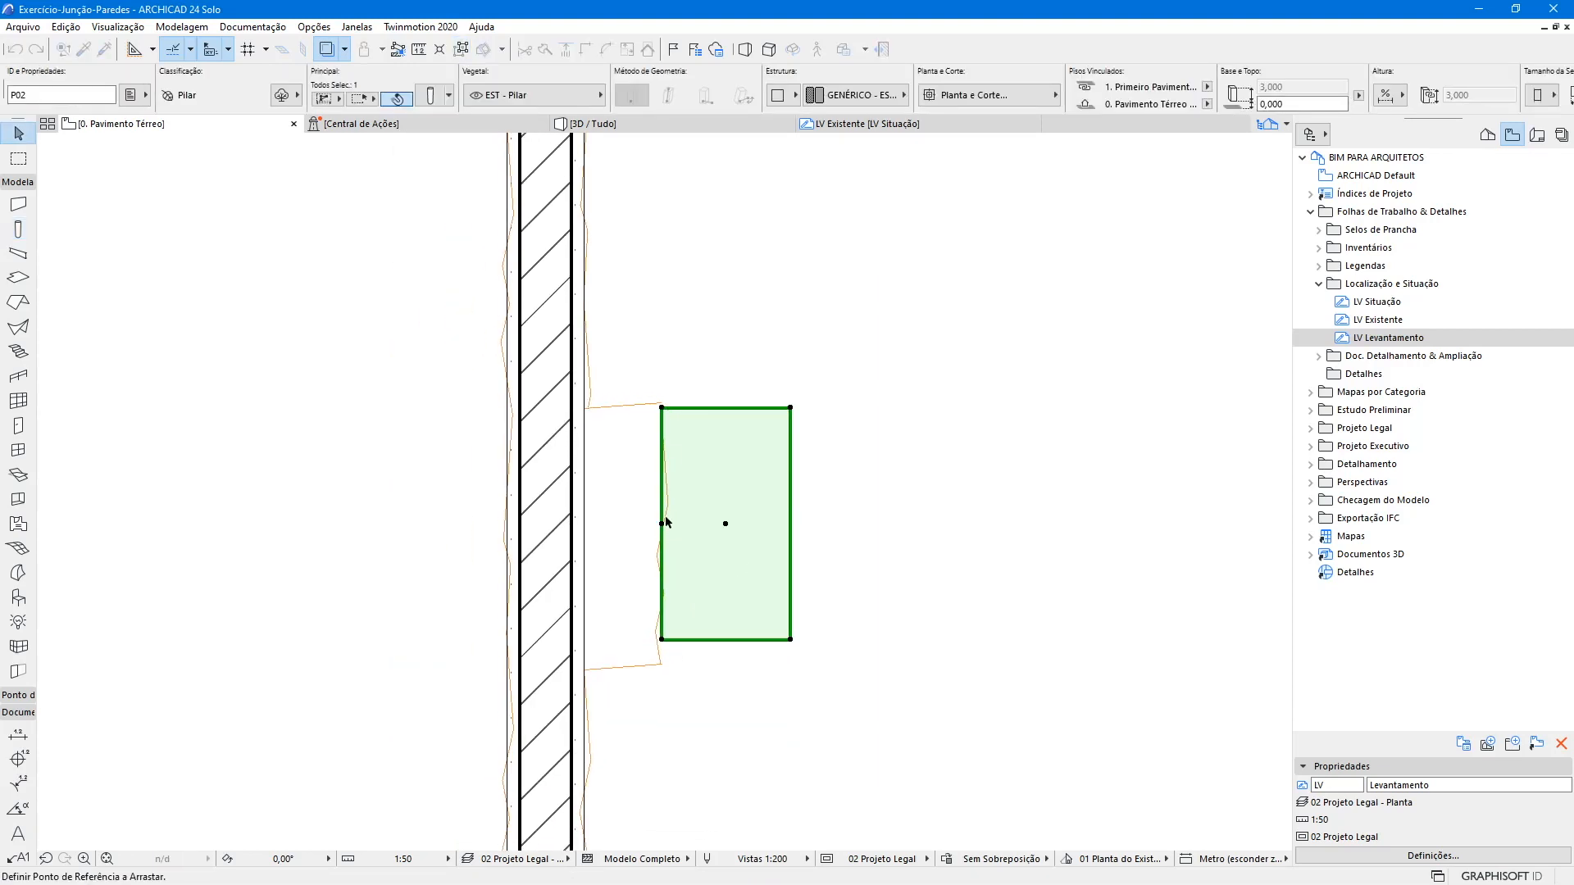
{"action": "left_click", "coordinate": [661, 525]}
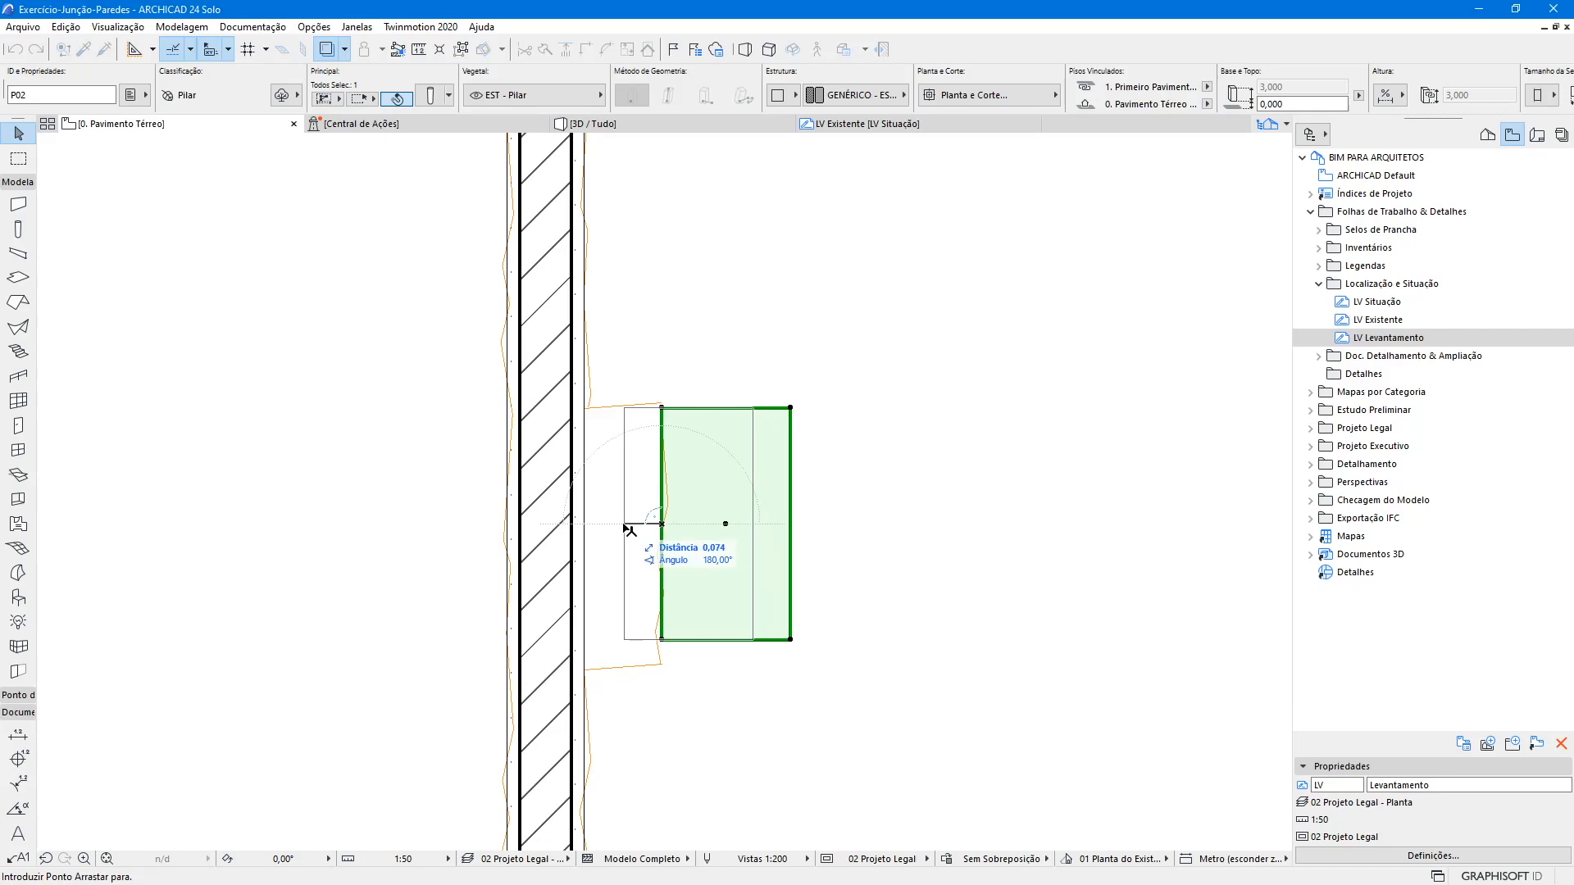
{"action": "left_click", "coordinate": [522, 525]}
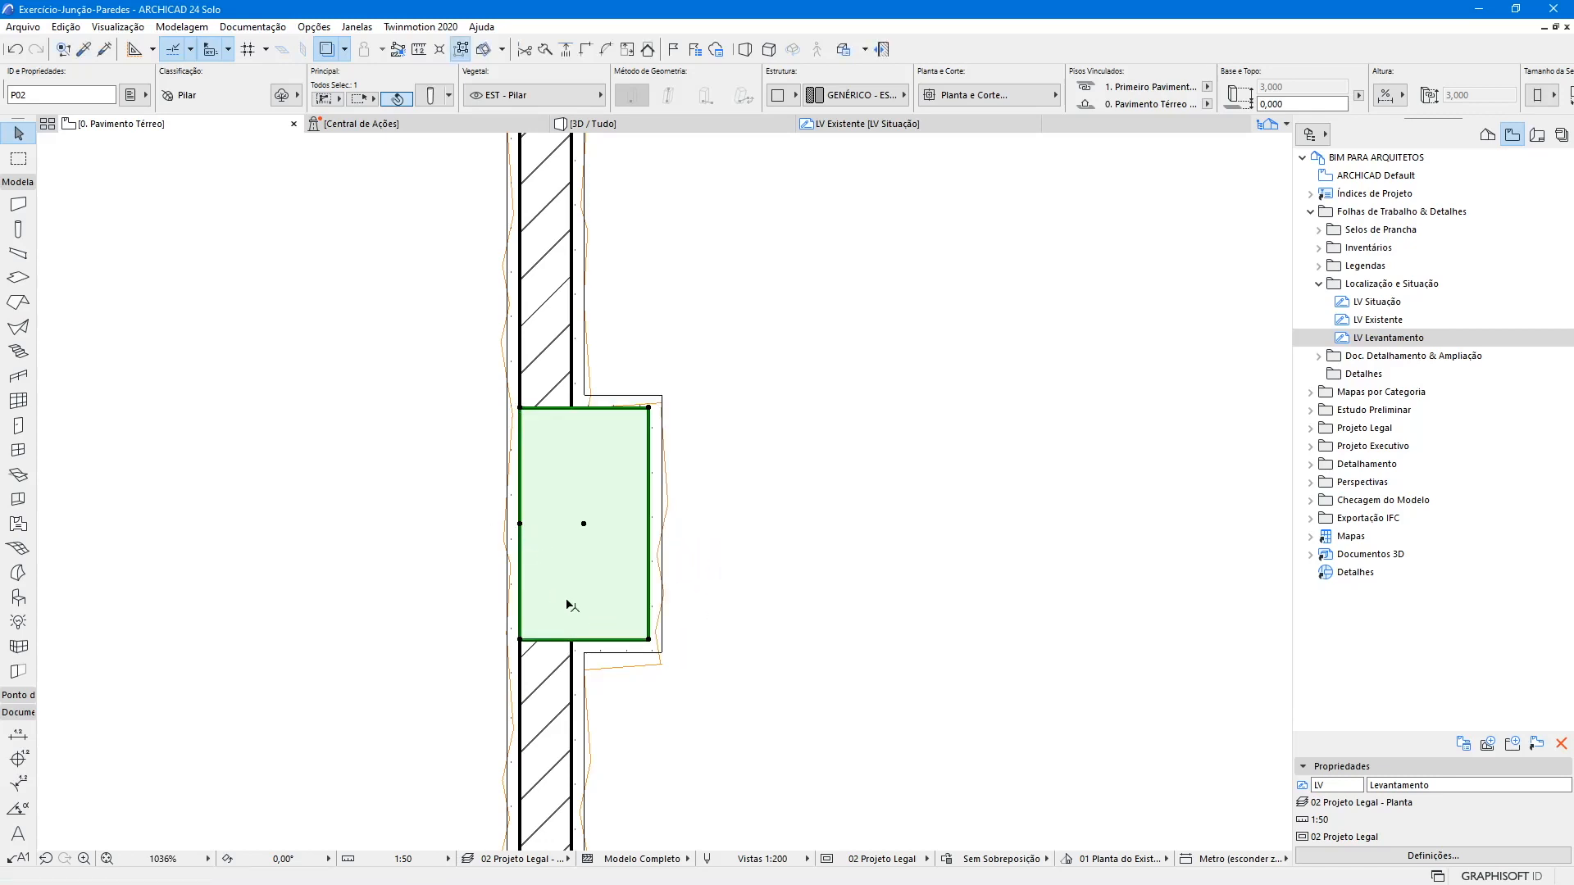
{"action": "scroll", "coordinate": [533, 484], "scroll_direction": "up", "scroll_amount": 2}
{"action": "key", "text": "Escape"}
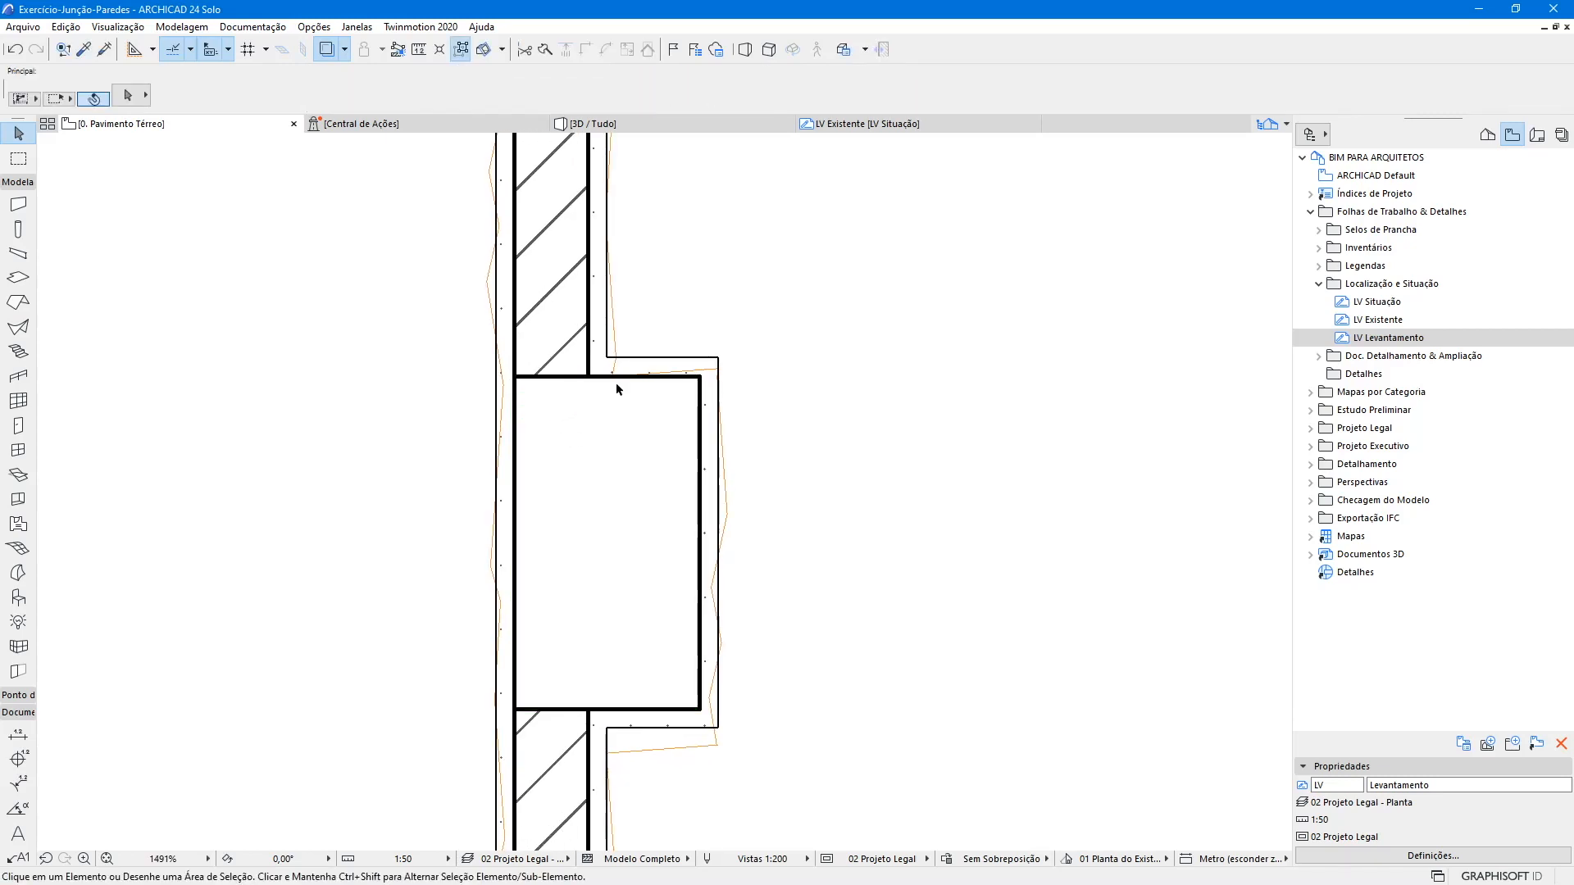
- Change the column's building material to structural concrete (Concreto - Estr...) and clear the selection
{"action": "scroll", "coordinate": [592, 429], "scroll_direction": "down", "scroll_amount": 4}
{"action": "left_click", "coordinate": [591, 430]}
{"action": "left_click", "coordinate": [582, 221]}
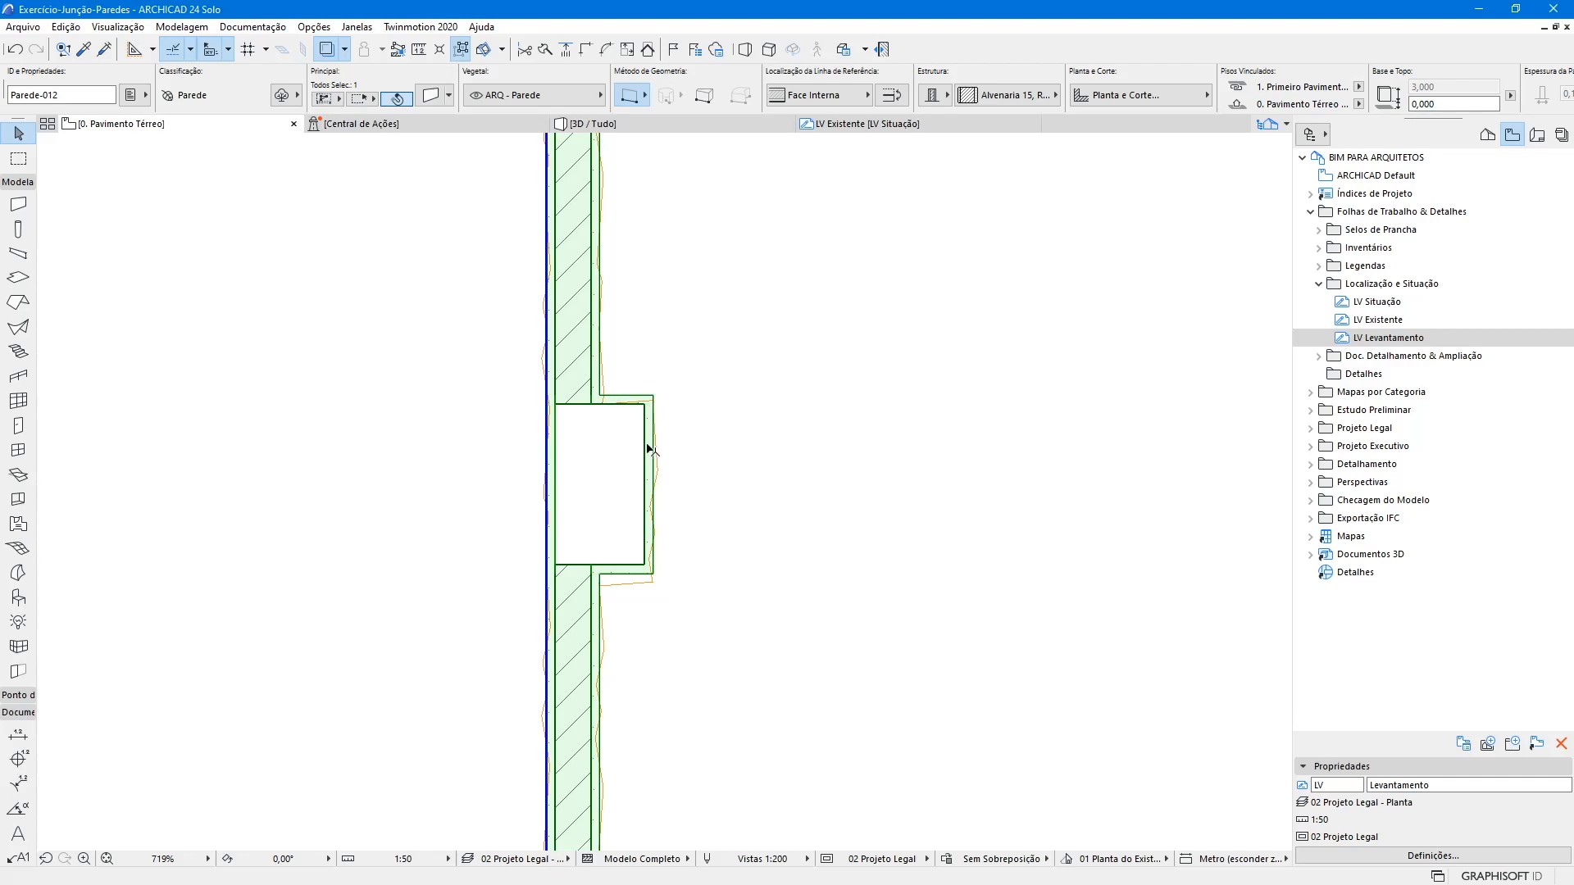
{"action": "left_click", "coordinate": [587, 443]}
{"action": "left_click", "coordinate": [893, 92]}
{"action": "left_click", "coordinate": [1017, 374]}
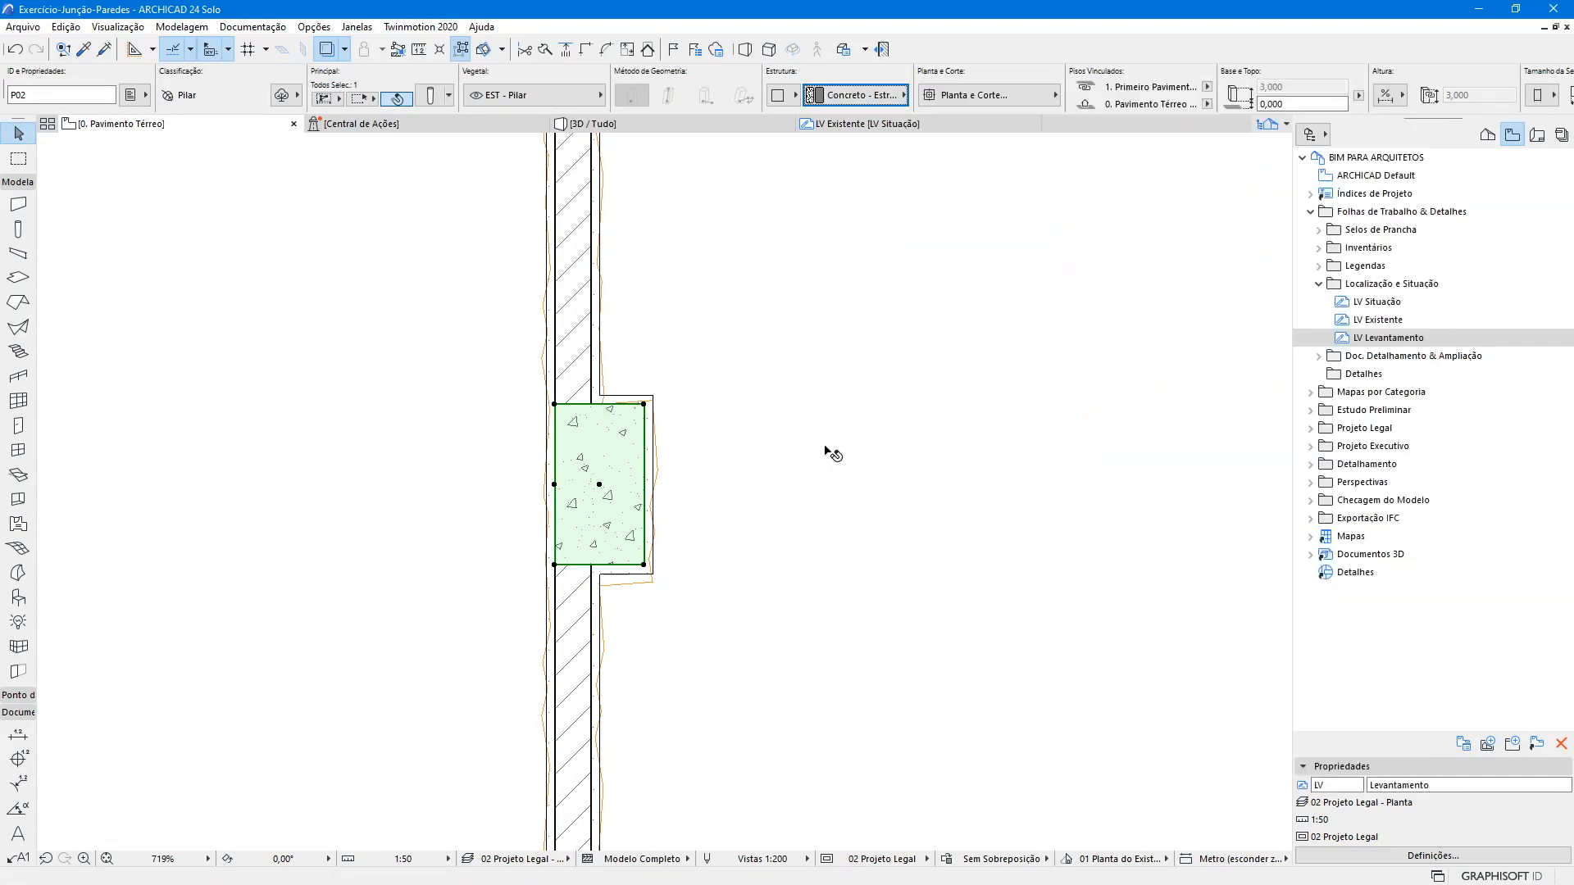
{"action": "left_click", "coordinate": [764, 482]}
- Turn off the survey trace reference and select the concrete column embedded in the vertical wall
{"action": "scroll", "coordinate": [700, 363], "scroll_direction": "down", "scroll_amount": 1}
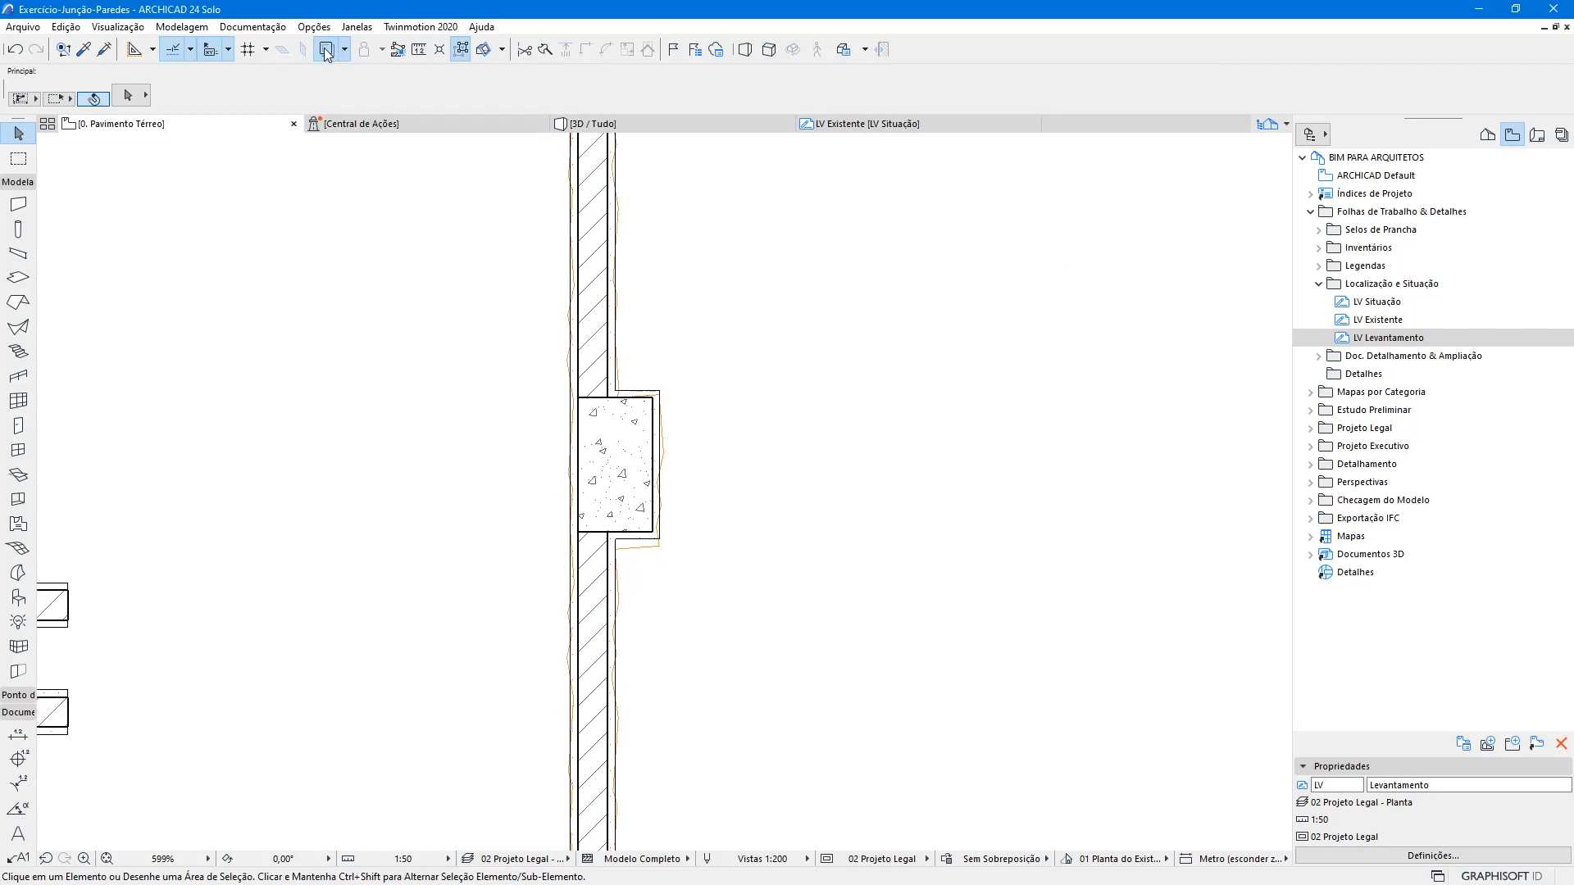
{"action": "scroll", "coordinate": [664, 379], "scroll_direction": "up", "scroll_amount": 5}
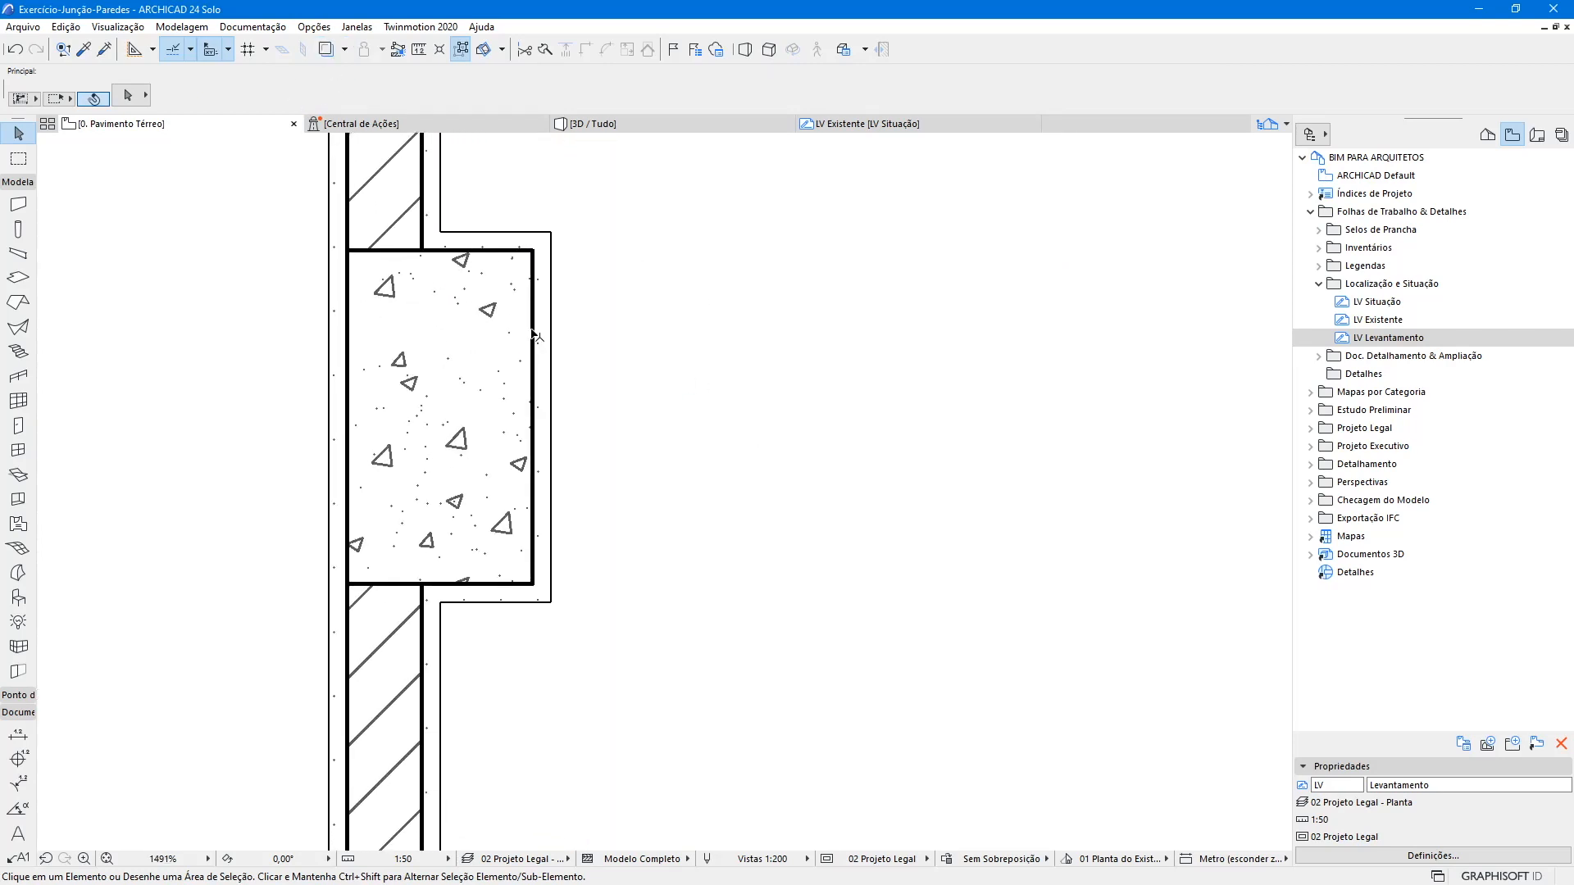
{"action": "left_click", "coordinate": [534, 334]}
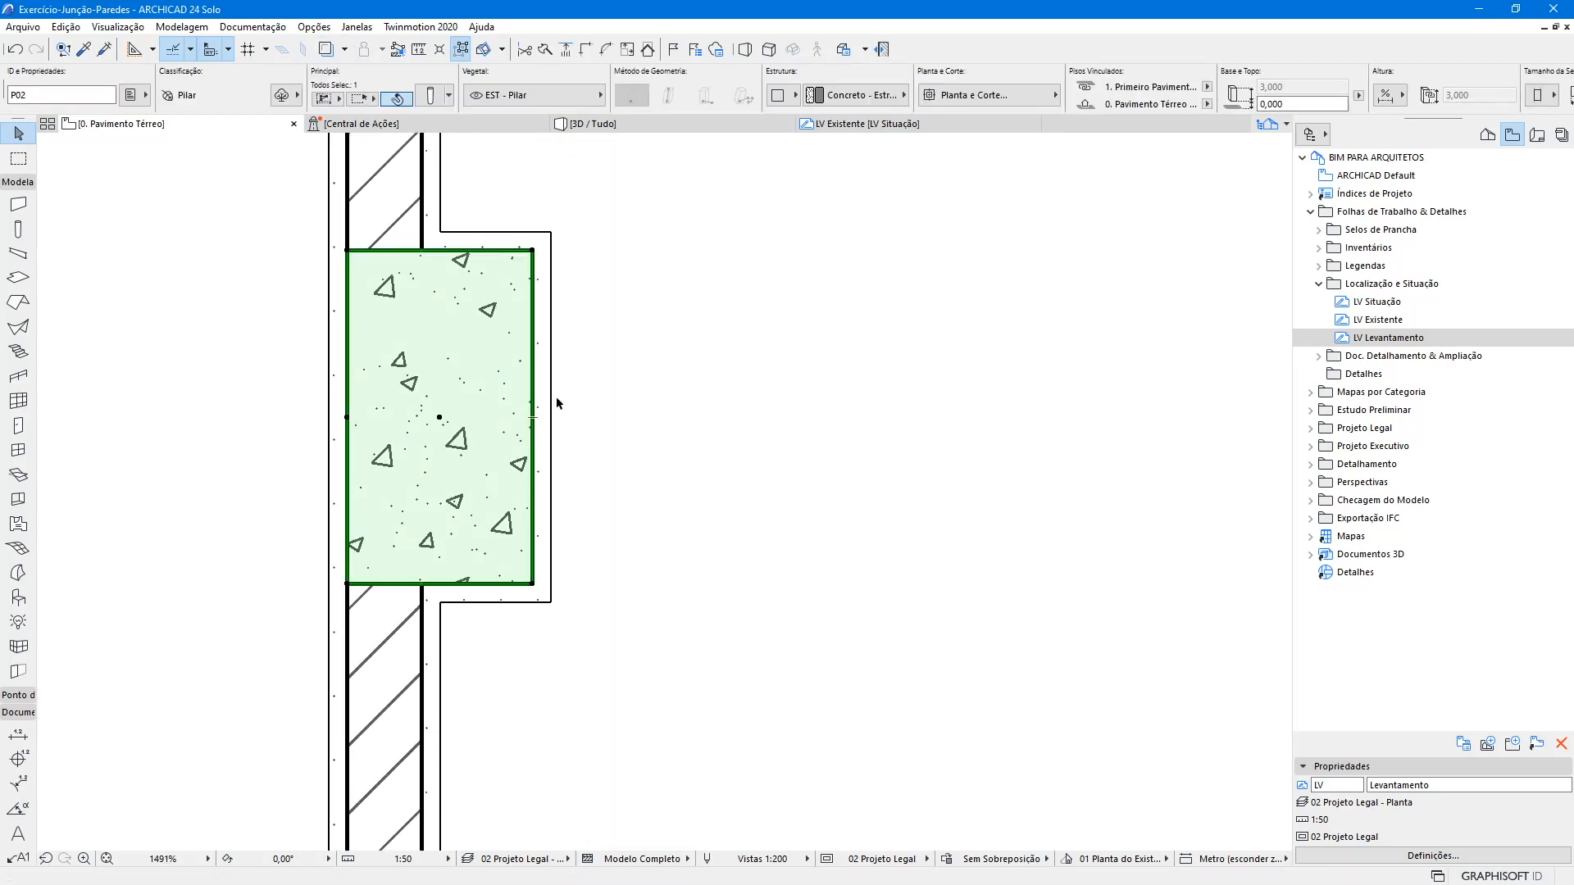
{"action": "scroll", "coordinate": [588, 397], "scroll_direction": "down", "scroll_amount": 6}
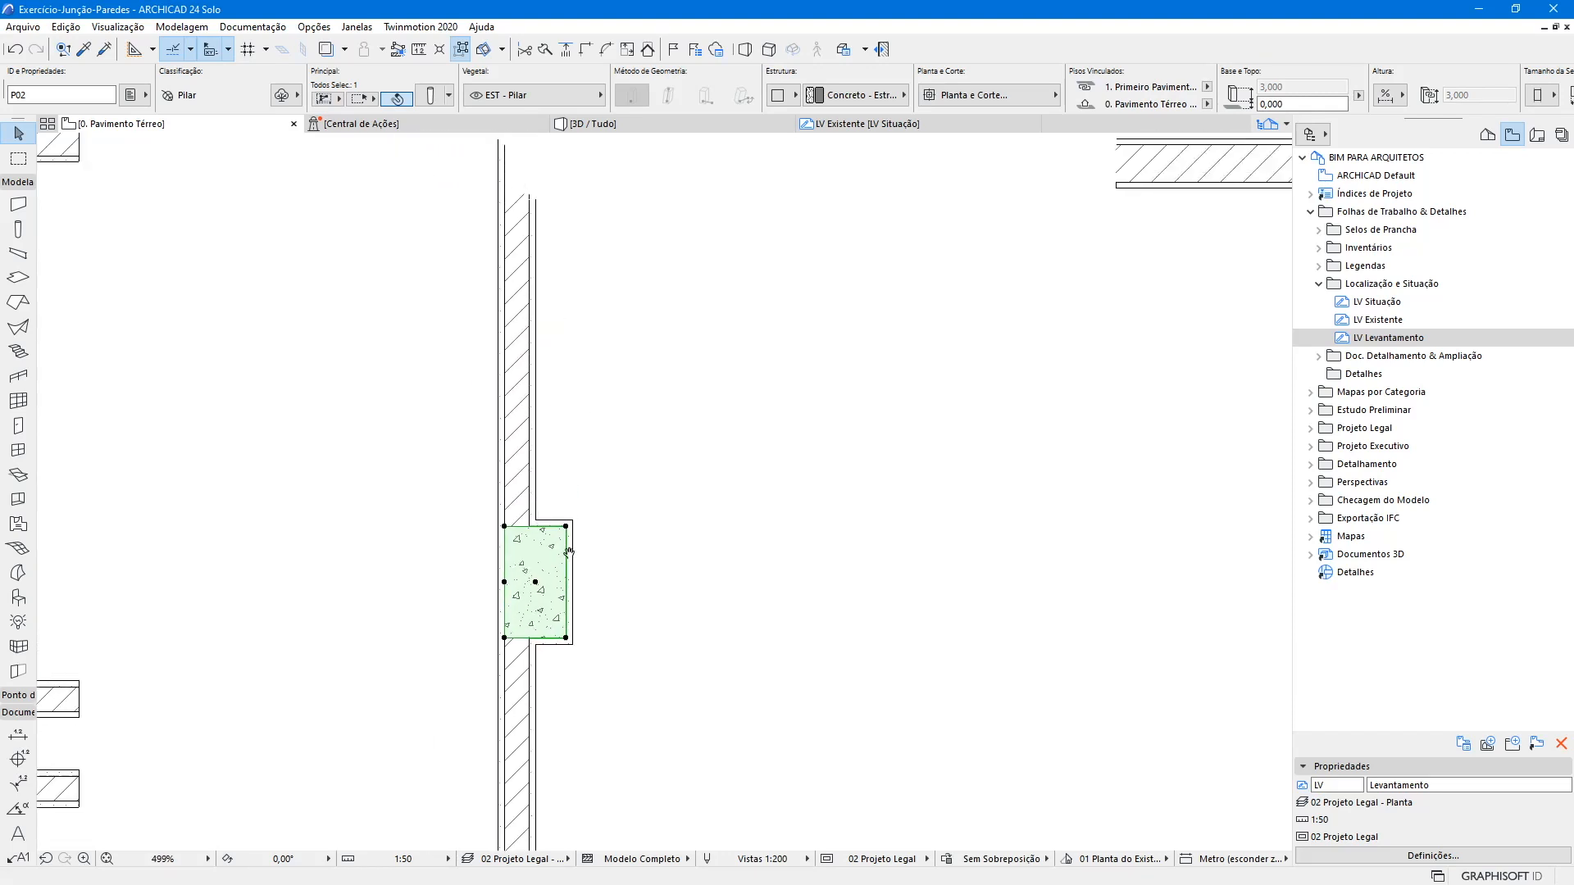
- Turn on the survey trace reference and make a copy of the concrete column rotated 90°
{"action": "middle_click_drag", "start_coordinate": [569, 552], "coordinate": [568, 626]}
{"action": "key", "text": "alt+F2"}
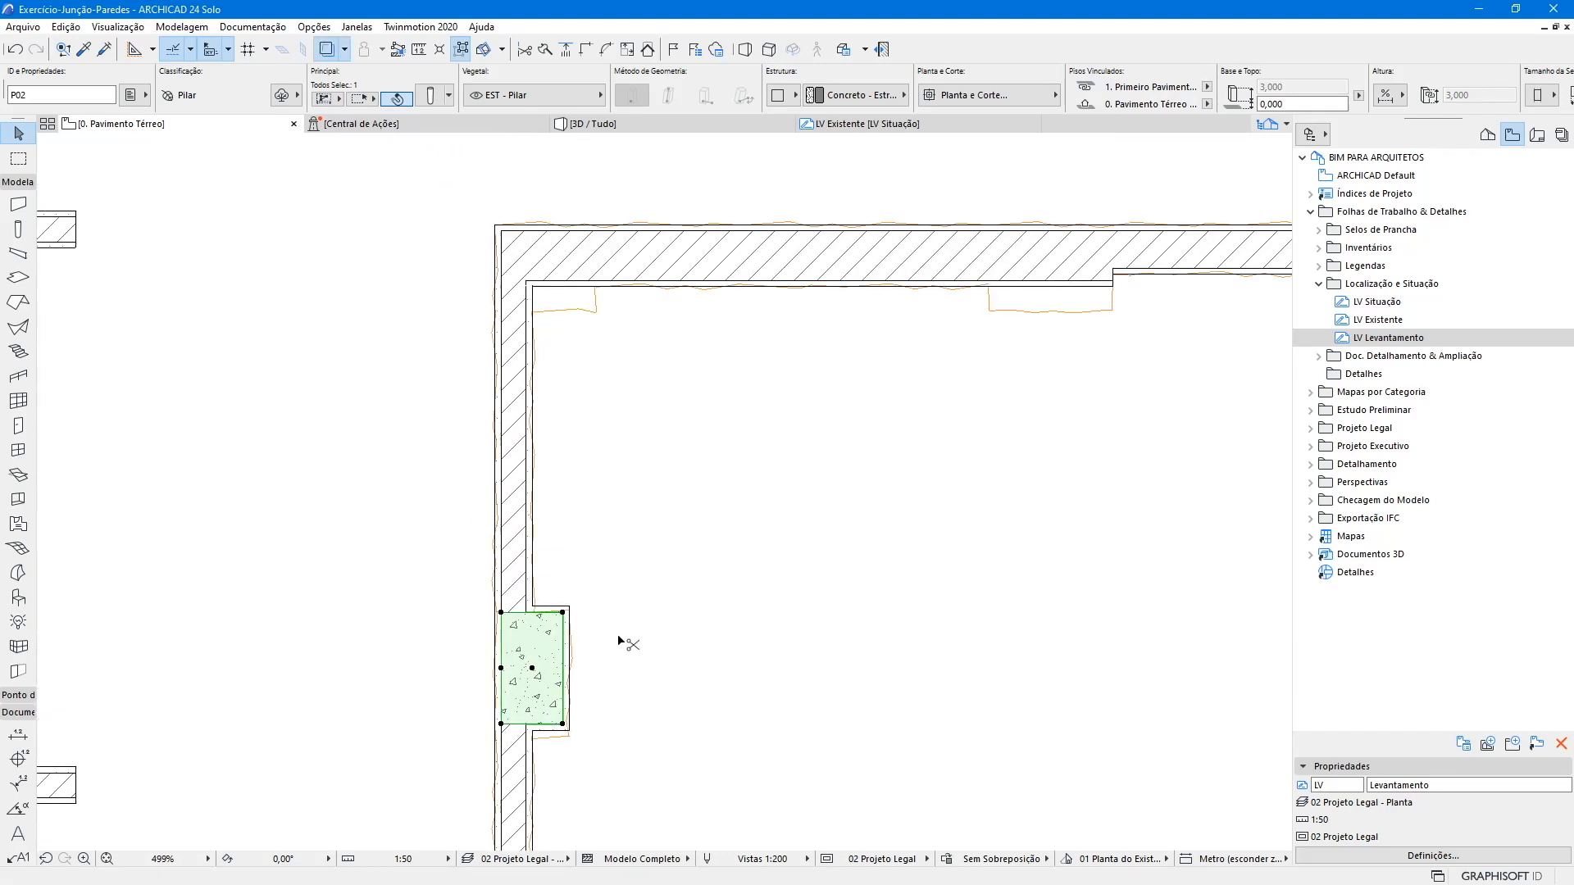
{"action": "key", "text": "ctrl+e"}
{"action": "left_click", "coordinate": [545, 659]}
{"action": "left_click", "coordinate": [546, 529]}
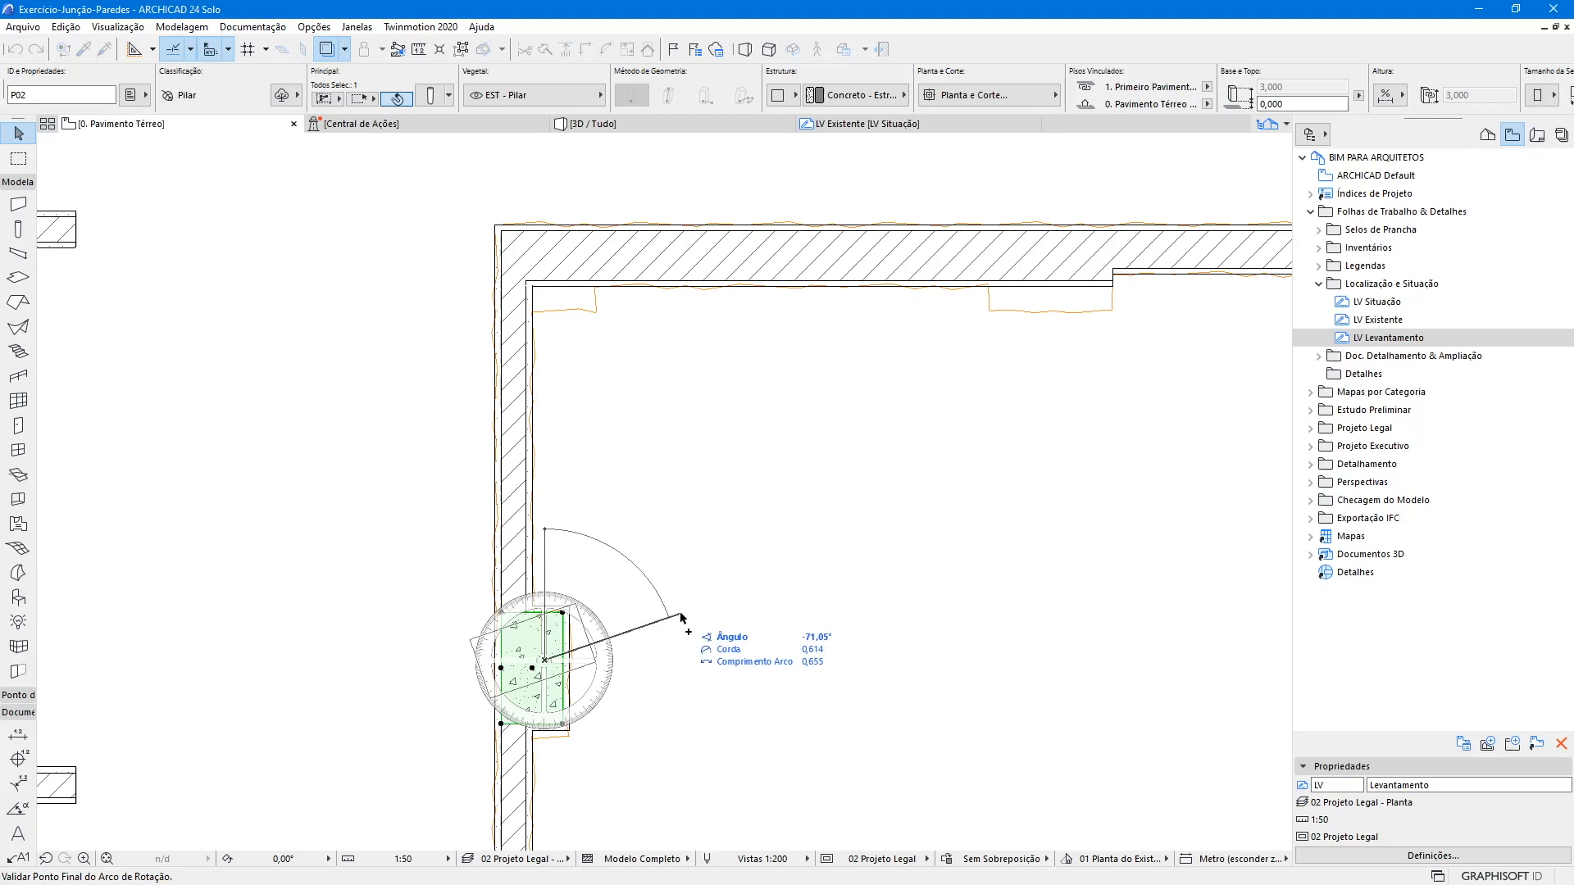
{"action": "left_click", "coordinate": [680, 660]}
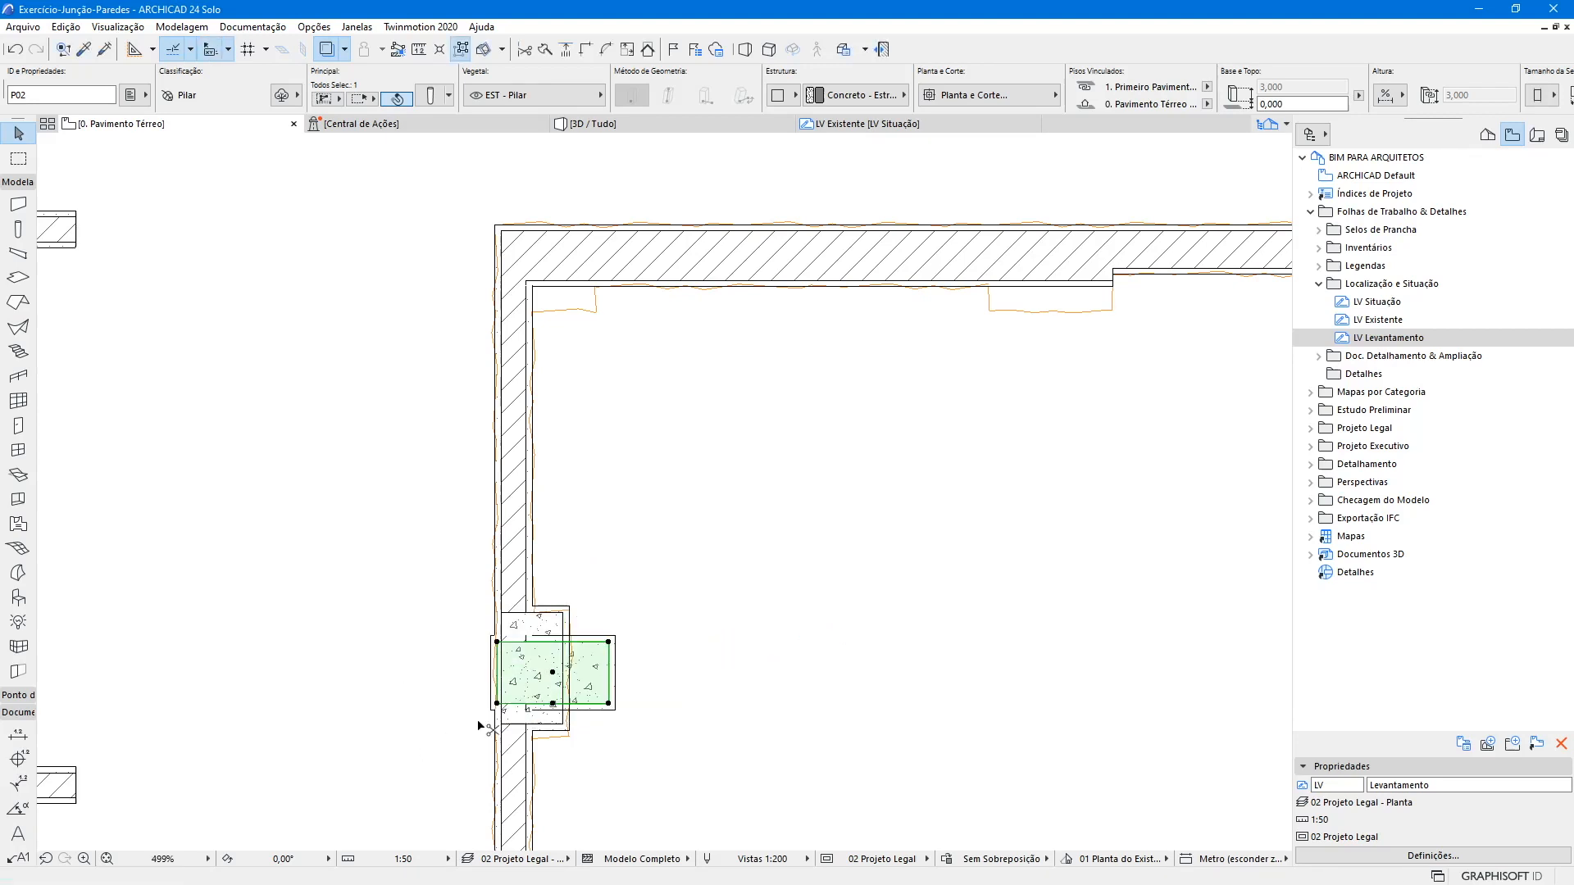
- Move the rotated column copy to the outer corner of the brick core where the vertical and horizontal walls meet
{"action": "left_click", "coordinate": [498, 642]}
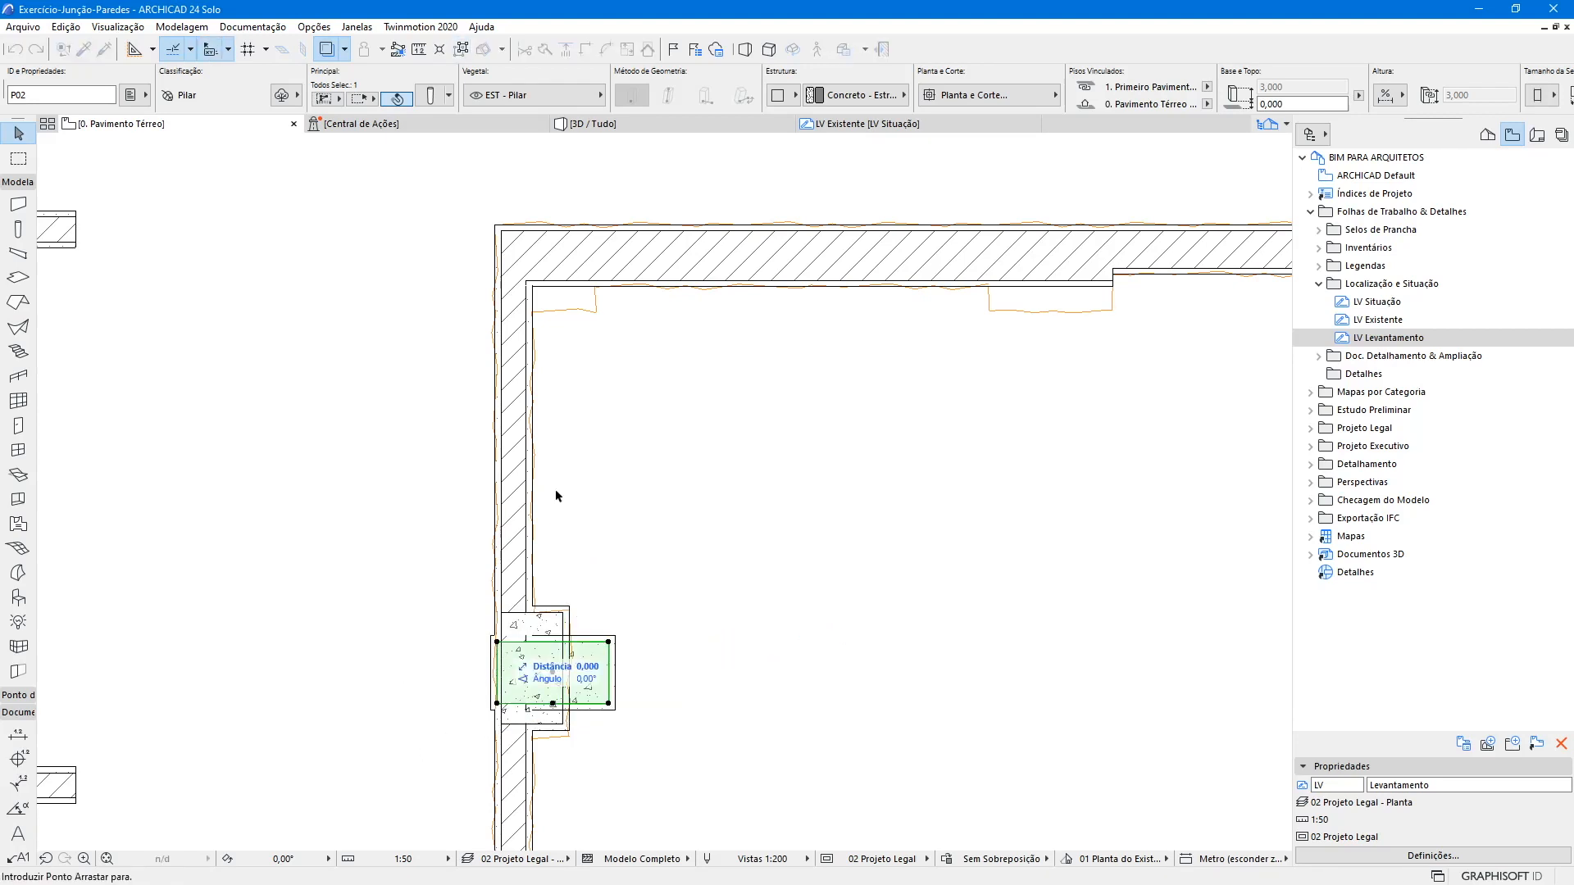
{"action": "left_click", "coordinate": [502, 231]}
{"action": "scroll", "coordinate": [574, 246], "scroll_direction": "up", "scroll_amount": 5}
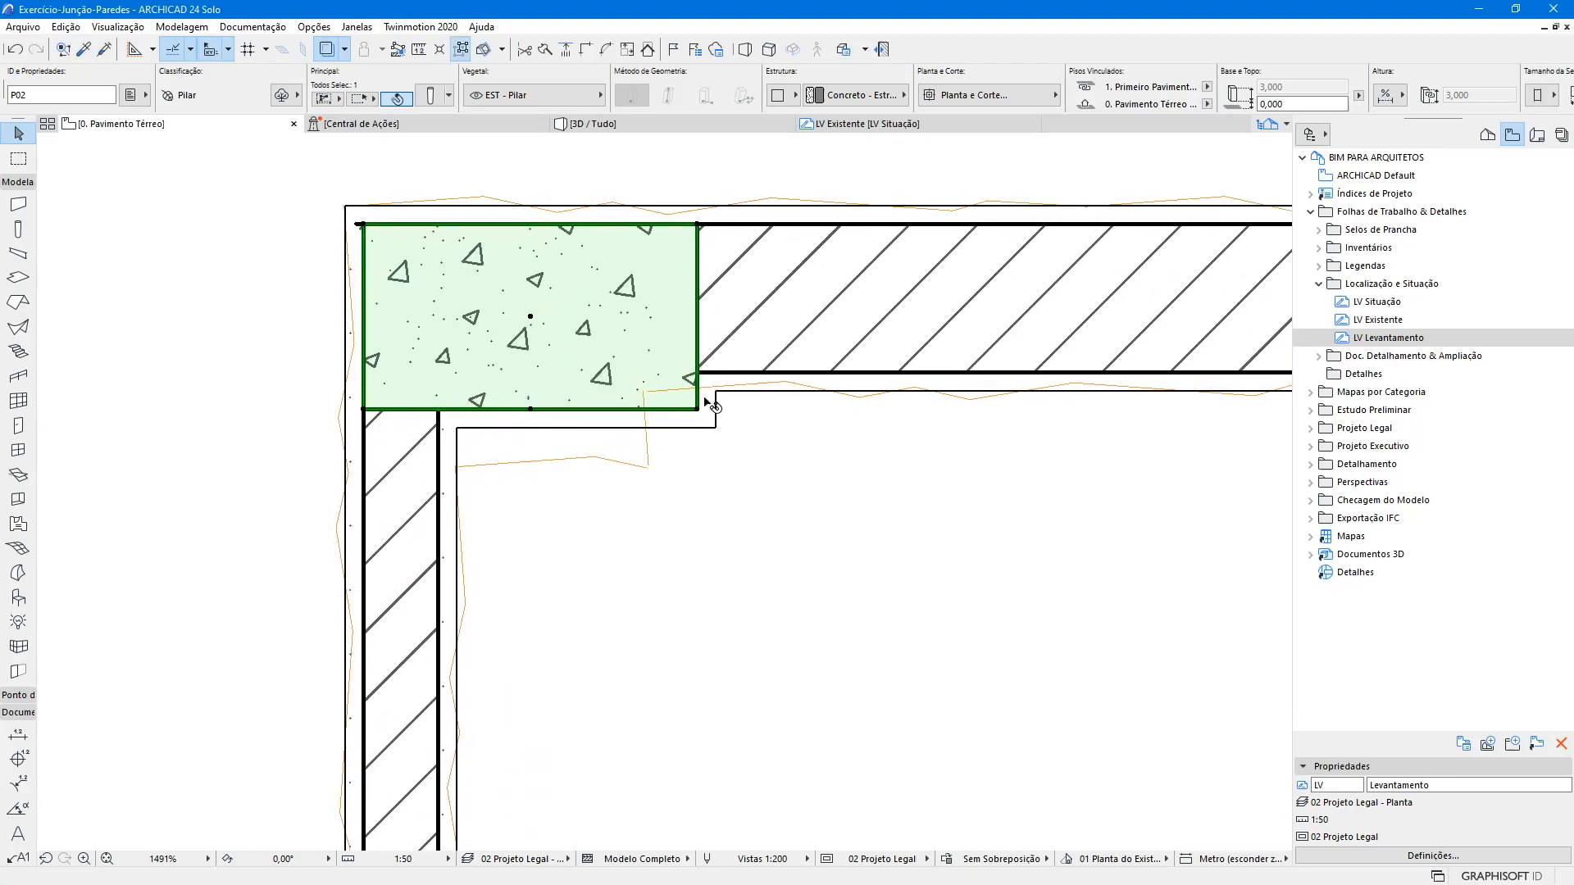
- Stretch the corner column's depth and width to match the protrusion traced in the survey, then clear the selection
{"action": "left_click", "coordinate": [699, 409]}
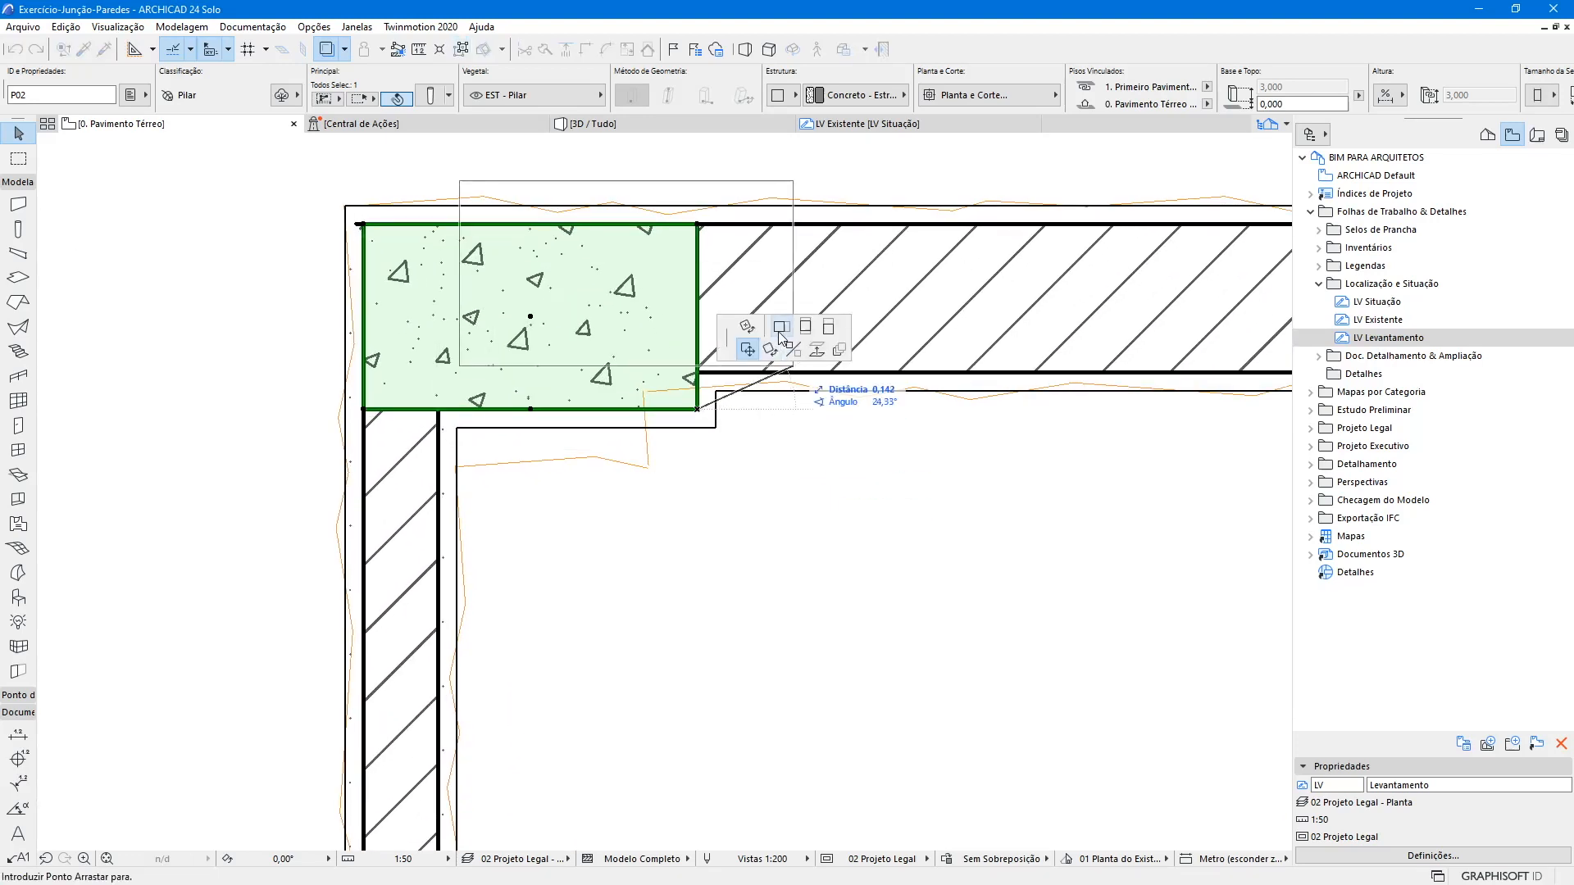
{"action": "left_click", "coordinate": [652, 466]}
{"action": "left_click", "coordinate": [695, 469]}
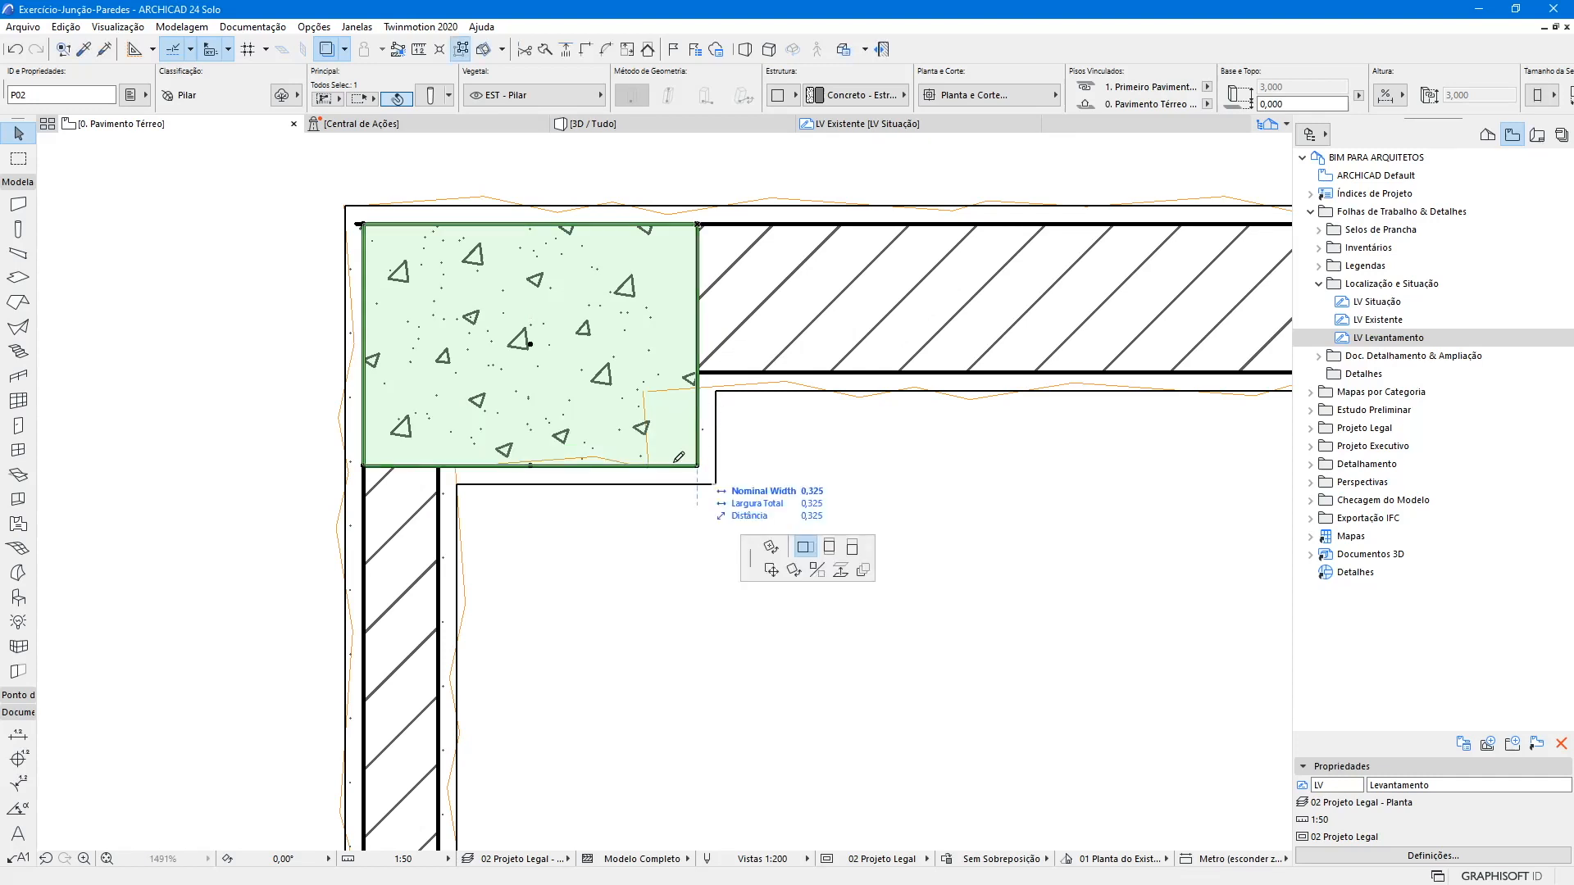
{"action": "left_click", "coordinate": [663, 399]}
{"action": "scroll", "coordinate": [573, 386], "scroll_direction": "down", "scroll_amount": 3}
{"action": "left_click", "coordinate": [430, 205]}
{"action": "middle_click_drag", "start_coordinate": [636, 402], "coordinate": [375, 385]}
{"action": "scroll", "coordinate": [278, 362], "scroll_direction": "down", "scroll_amount": 2}
{"action": "scroll", "coordinate": [280, 342], "scroll_direction": "up", "scroll_amount": 6}
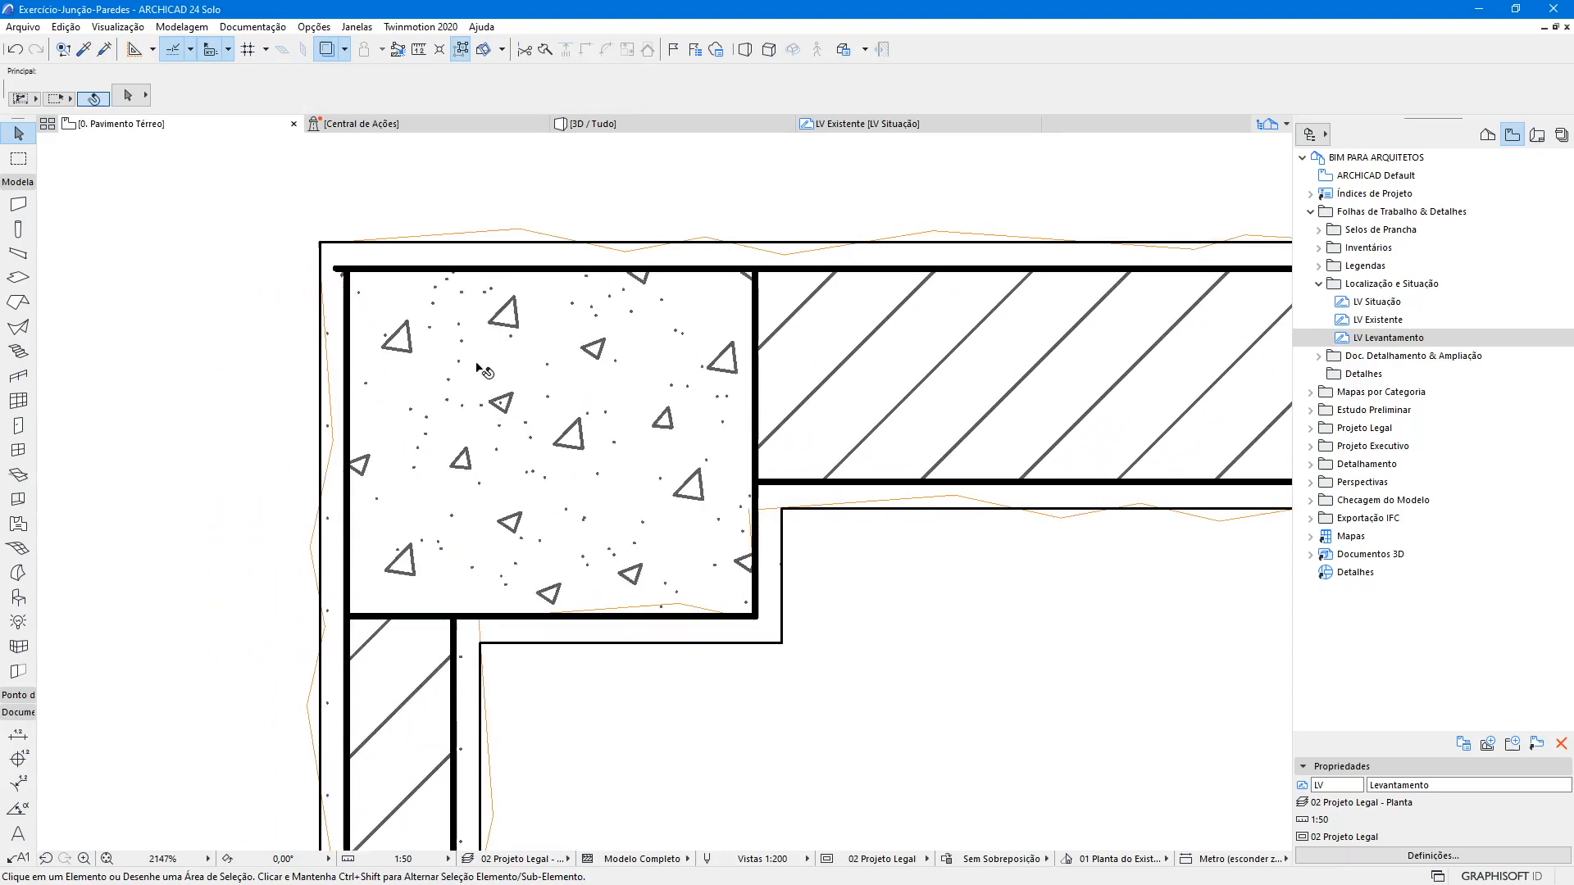
- Place a copy of the vertical wall's concrete column in the open area below the horizontal wall
{"action": "scroll", "coordinate": [483, 371], "scroll_direction": "down", "scroll_amount": 5}
{"action": "middle_click_drag", "start_coordinate": [500, 338], "coordinate": [401, 499]}
{"action": "left_click", "coordinate": [233, 402]}
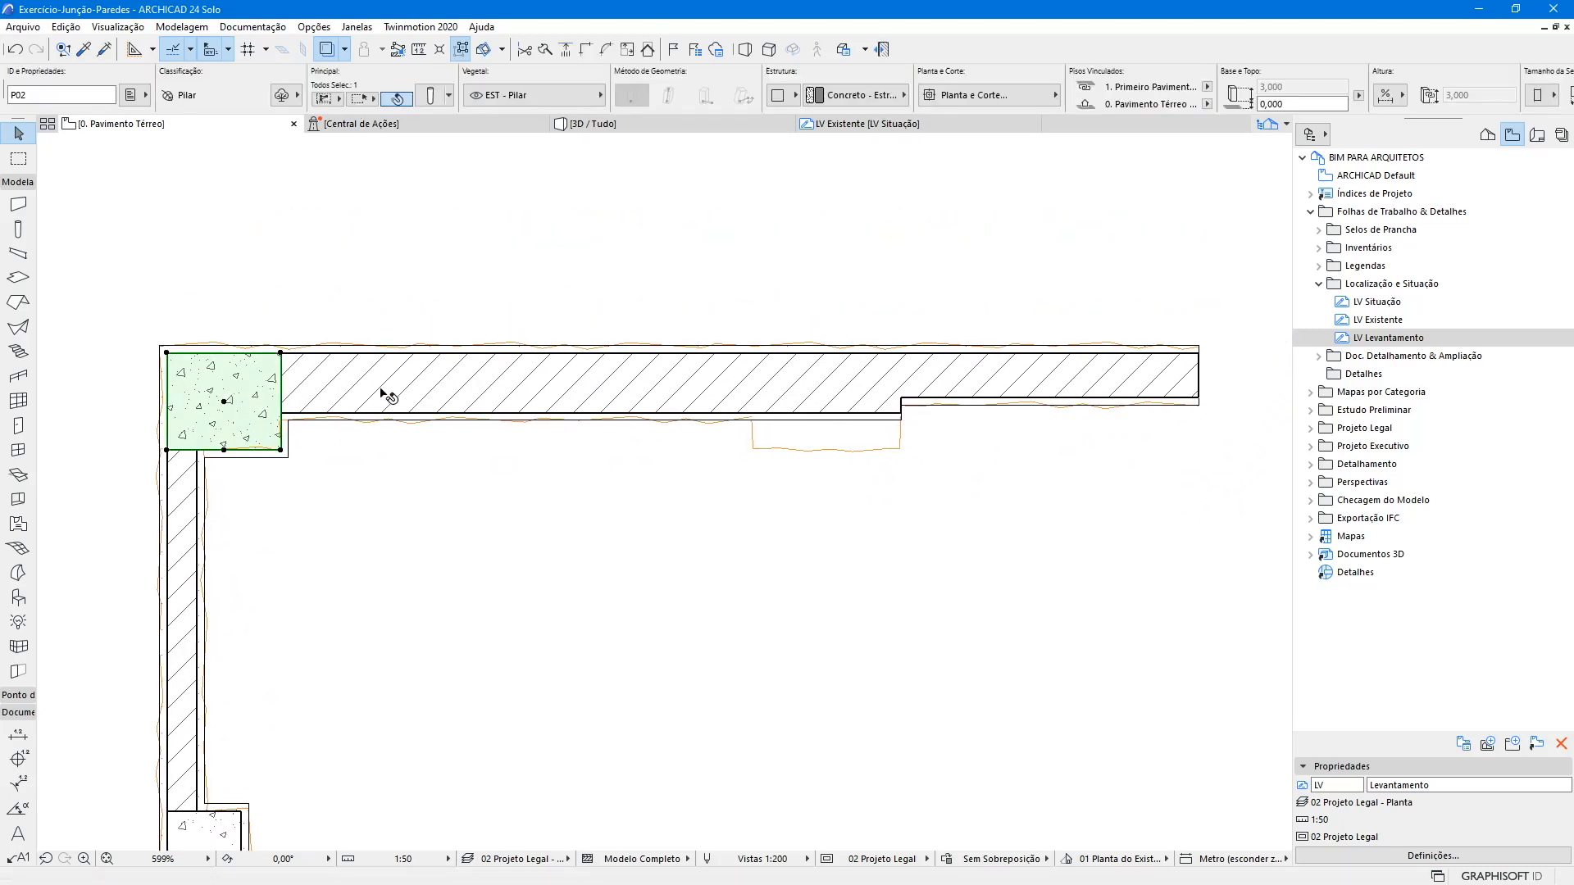
{"action": "middle_click_drag", "start_coordinate": [223, 846], "coordinate": [267, 636]}
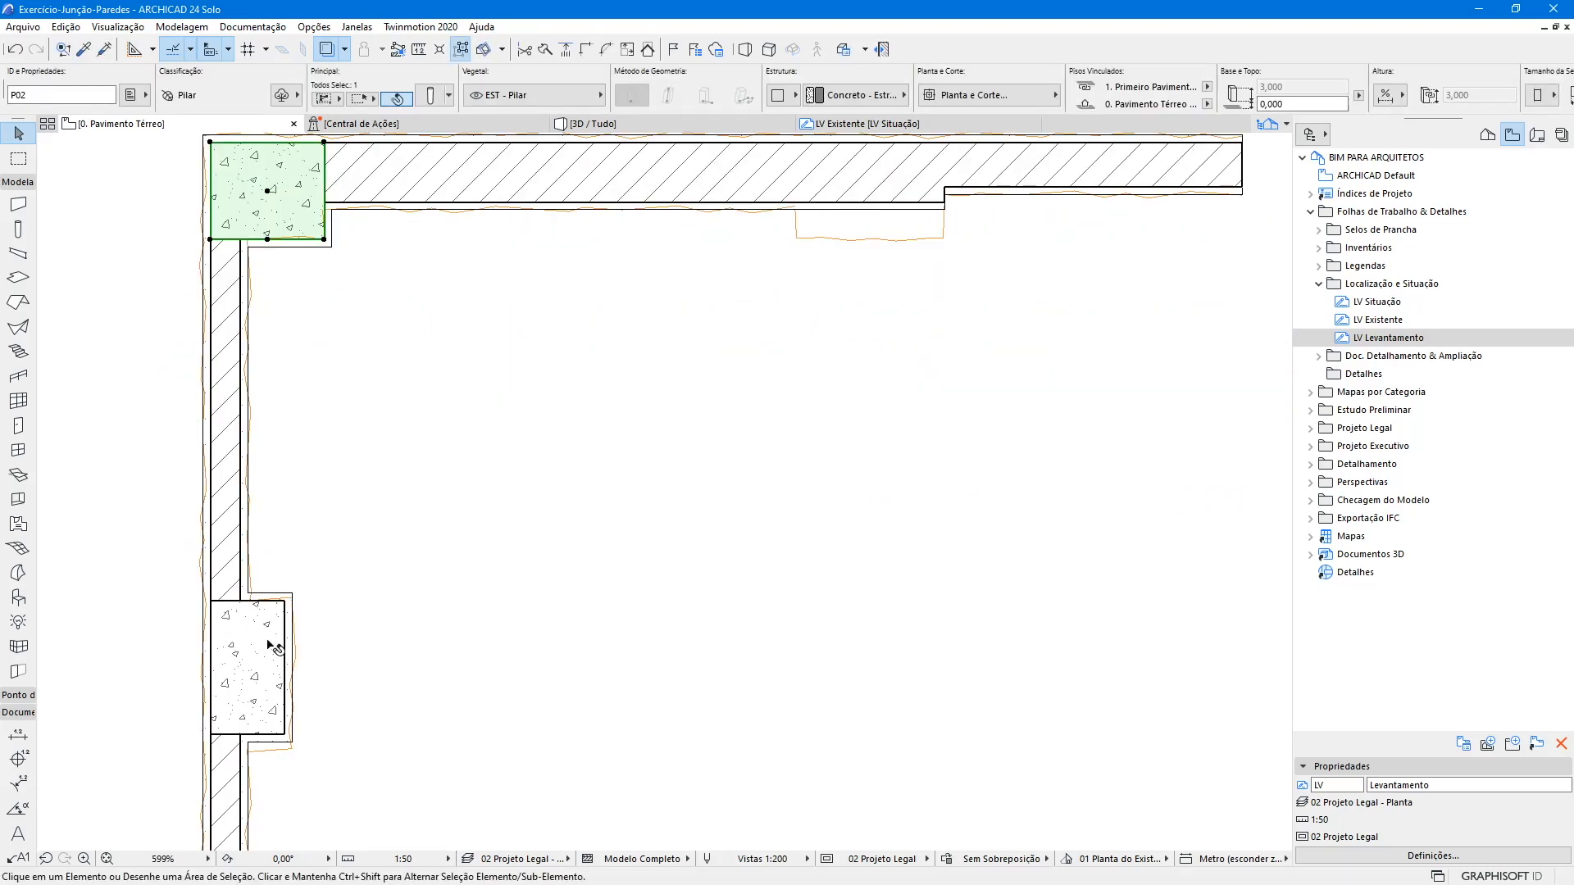
{"action": "left_click", "coordinate": [255, 650]}
{"action": "key", "text": "ctrl+shift+d"}
{"action": "left_click", "coordinate": [253, 695]}
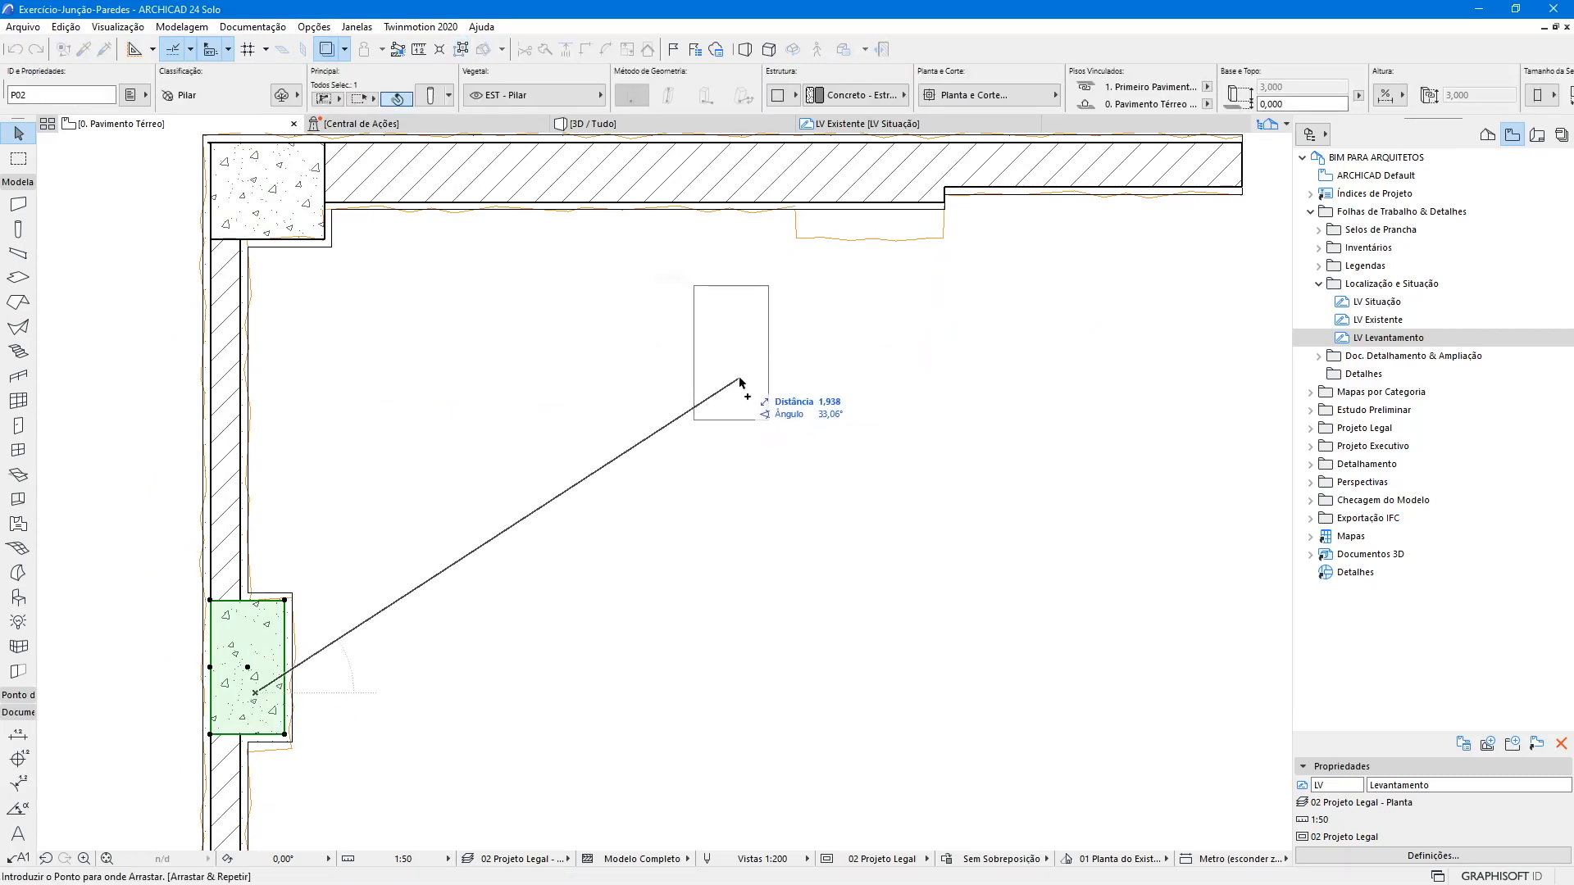
{"action": "left_click", "coordinate": [794, 329]}
- Rotate the copied column 90° so its long side runs parallel to the horizontal wall
{"action": "key", "text": "ctrl+e"}
{"action": "left_click", "coordinate": [745, 340]}
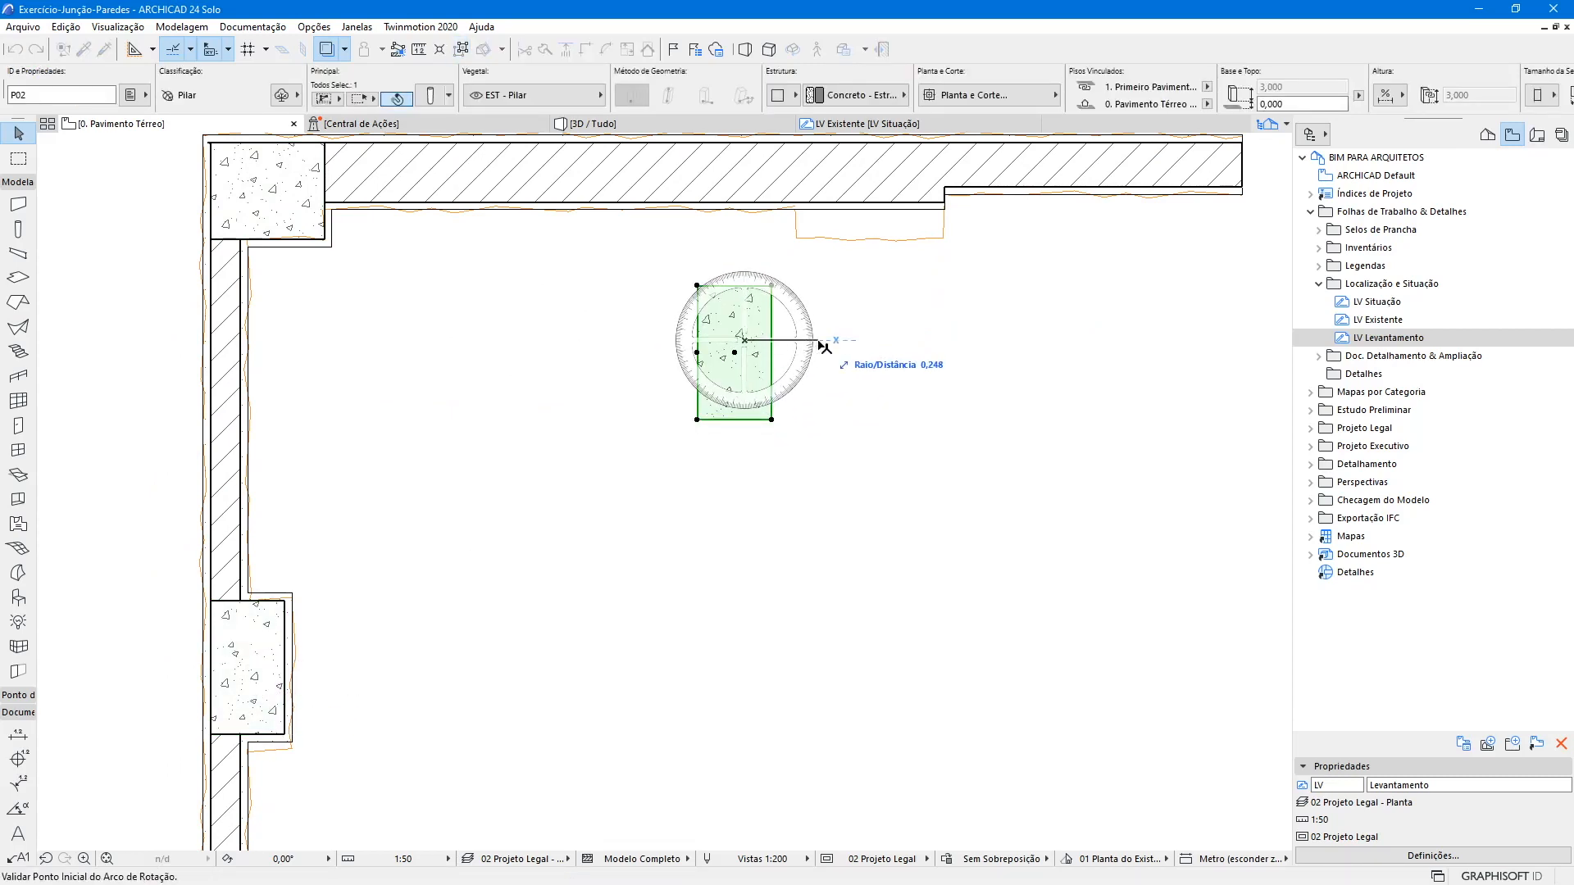
{"action": "left_click", "coordinate": [818, 340]}
{"action": "left_click", "coordinate": [744, 279]}
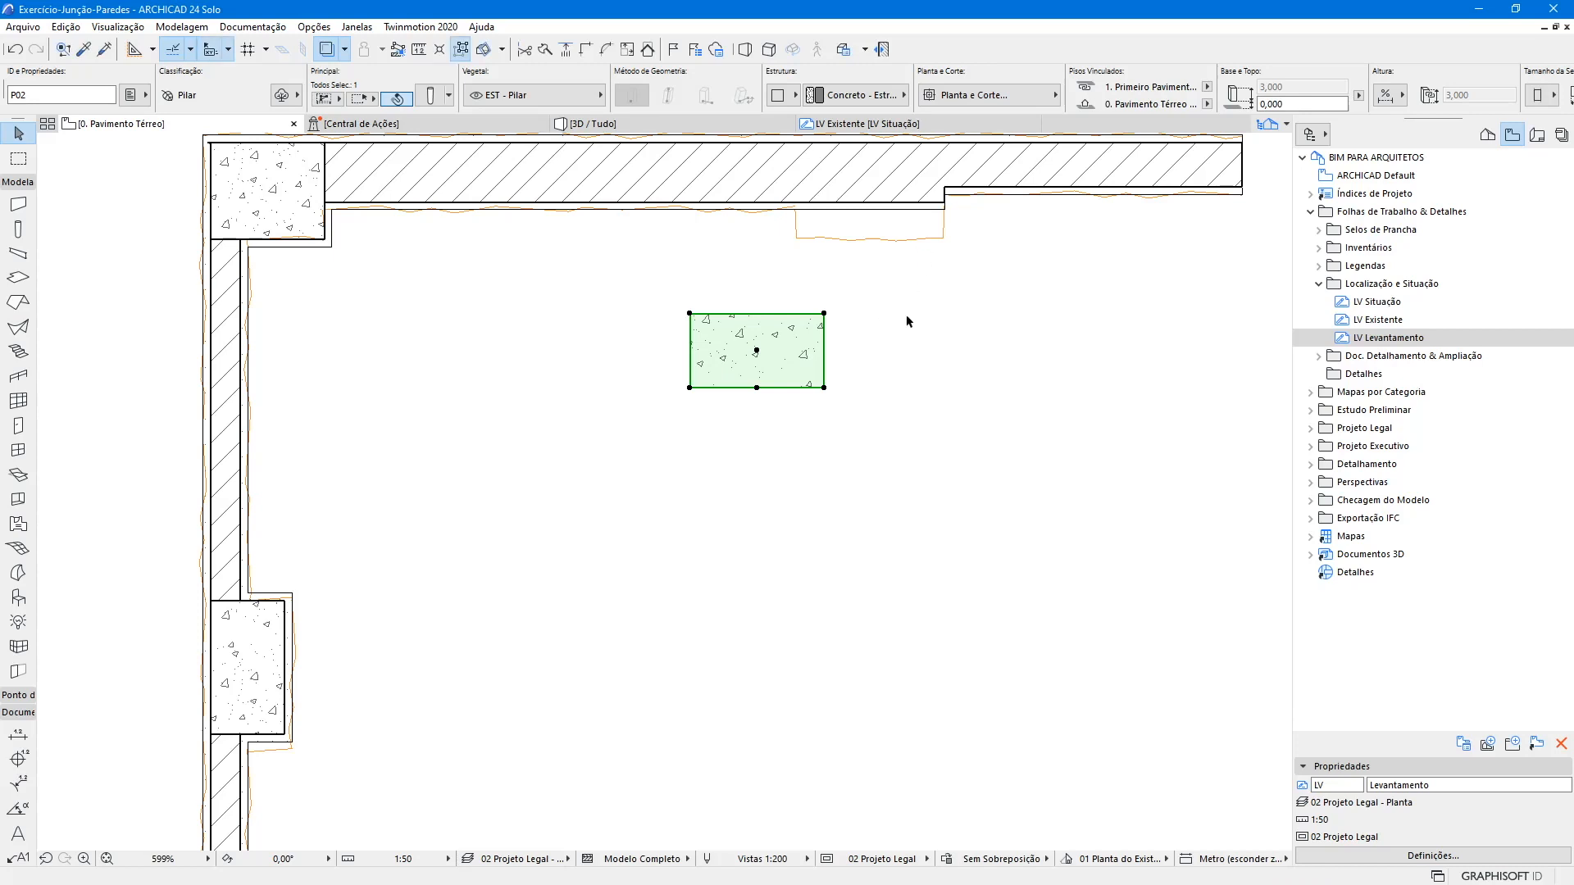
- Move the rotated column by its lower edge midpoint onto the surveyed protrusion beneath the horizontal wall
{"action": "key", "text": "ctrl+d"}
{"action": "left_click", "coordinate": [755, 387]}
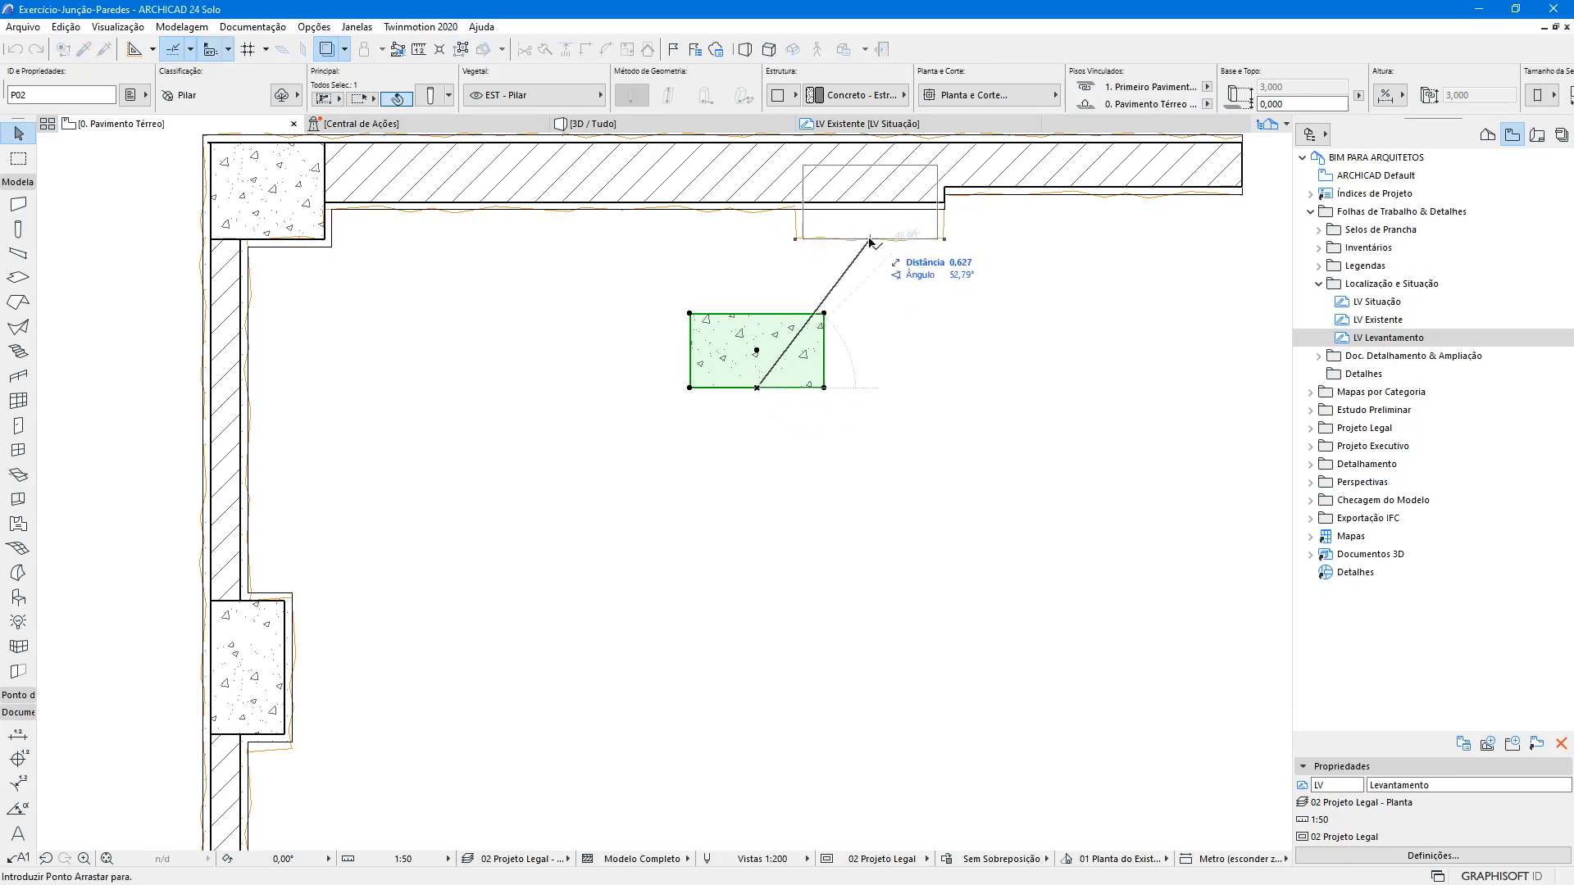
{"action": "left_click", "coordinate": [906, 201]}
{"action": "scroll", "coordinate": [910, 196], "scroll_direction": "up", "scroll_amount": 5}
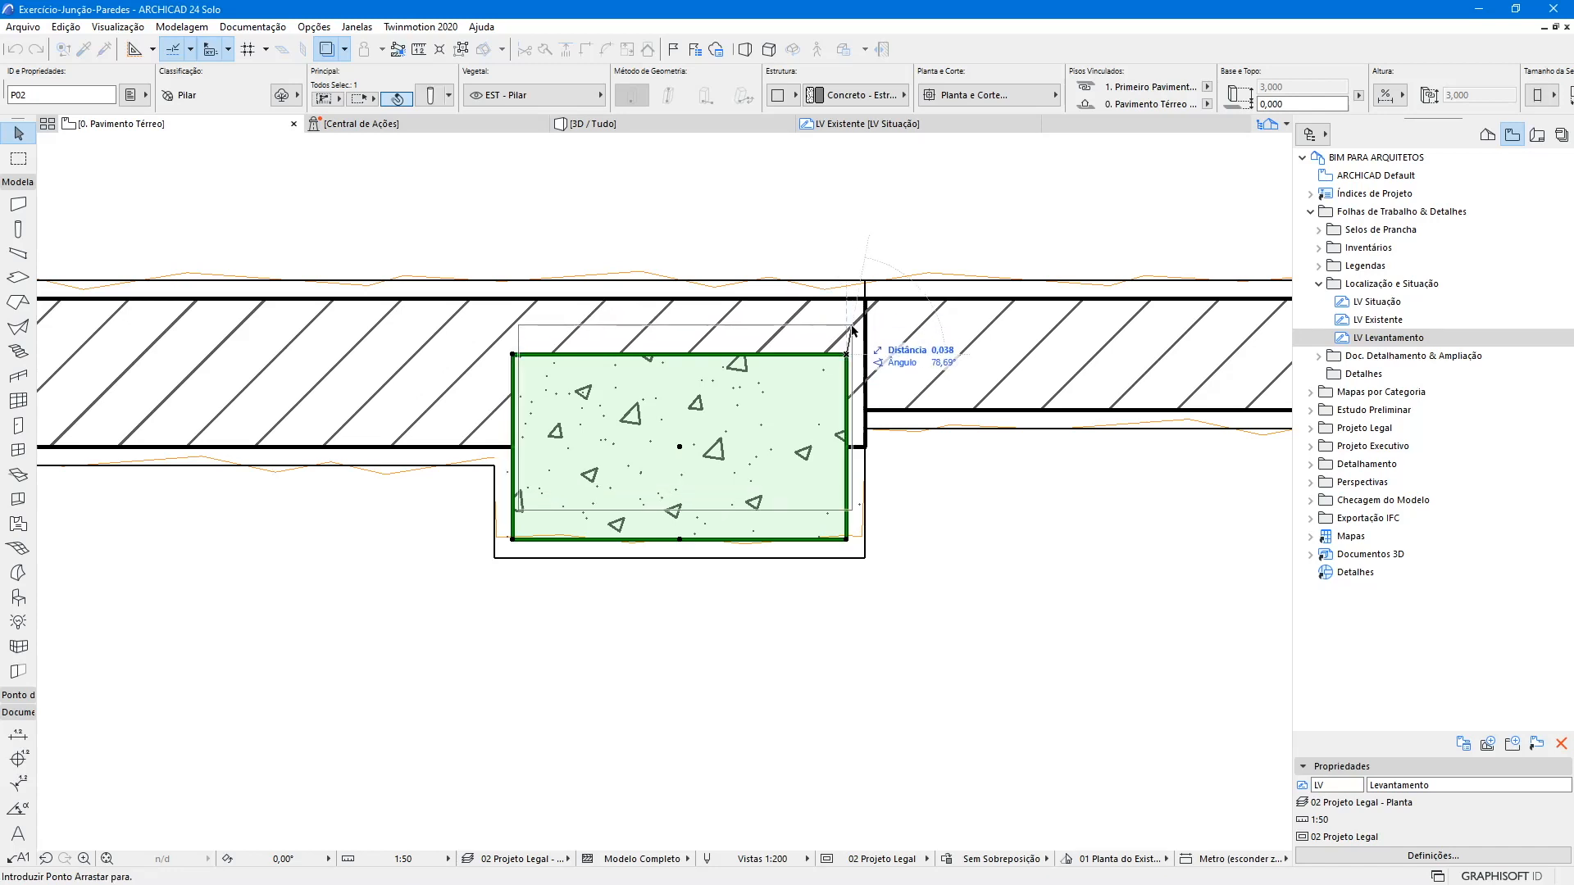
- Stretch the column up to the outer face of the horizontal wall's brick core and turn off the survey trace reference
{"action": "left_click", "coordinate": [847, 356]}
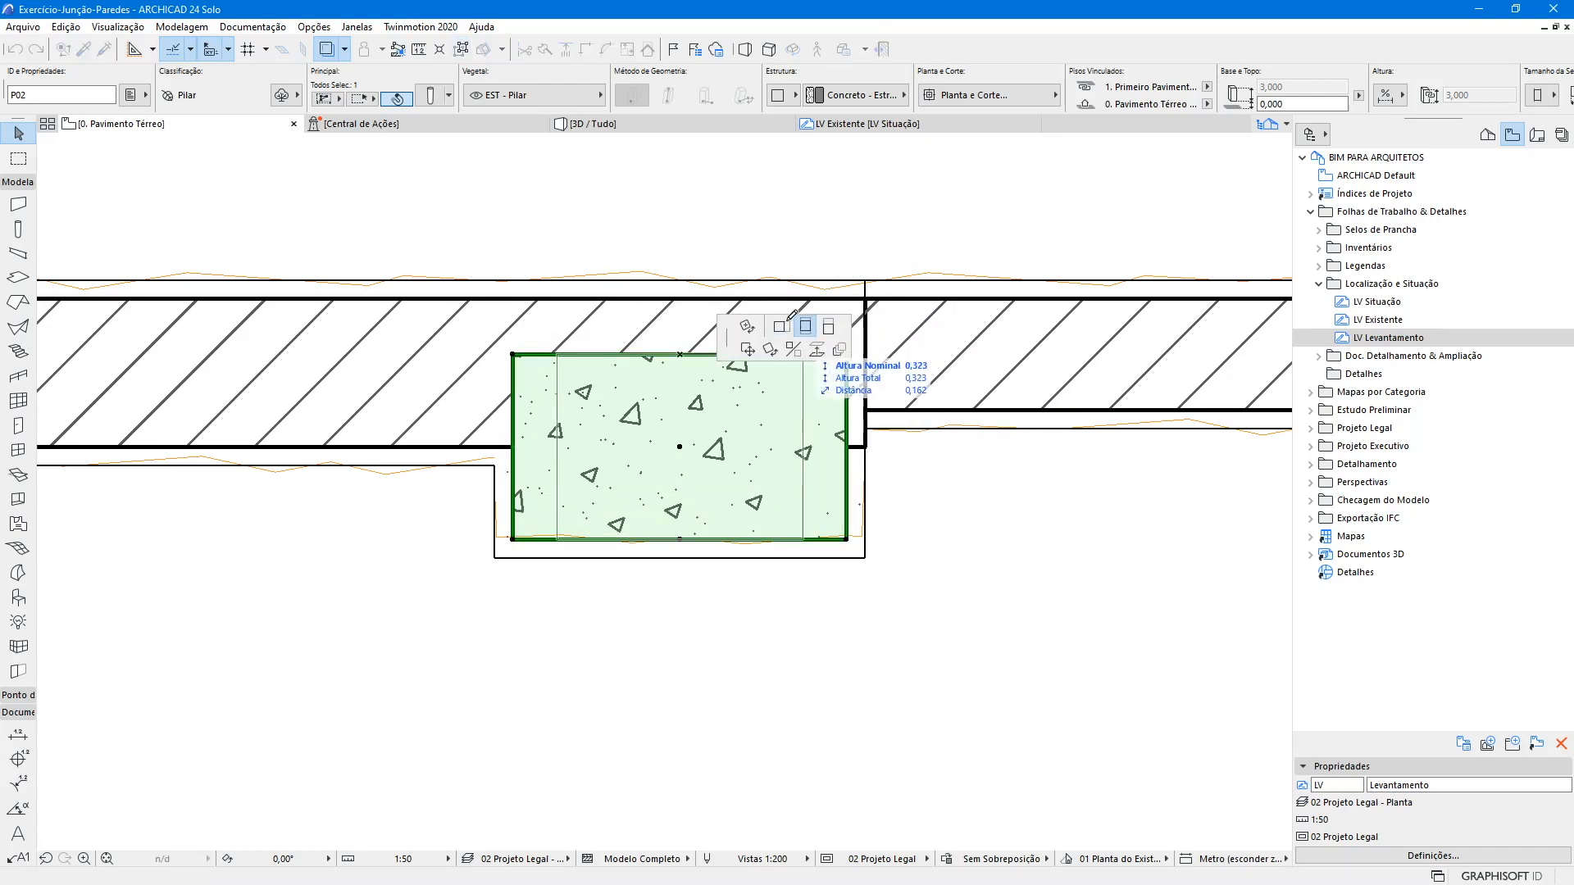
{"action": "left_click", "coordinate": [780, 328]}
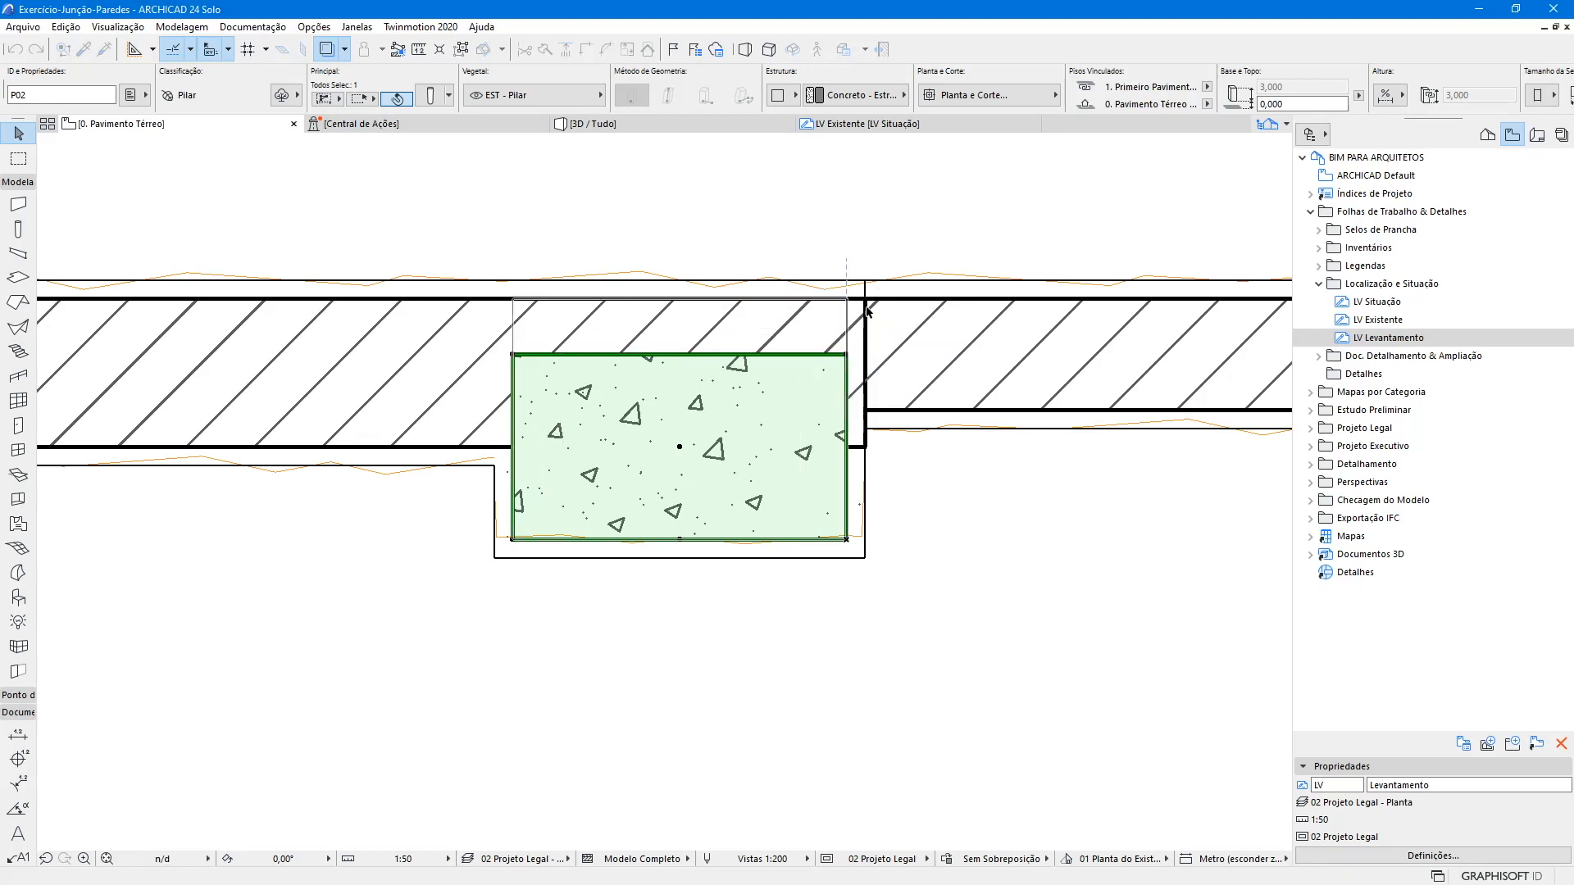
{"action": "left_click", "coordinate": [866, 297]}
{"action": "scroll", "coordinate": [711, 345], "scroll_direction": "down", "scroll_amount": 1}
{"action": "key", "text": "Escape"}
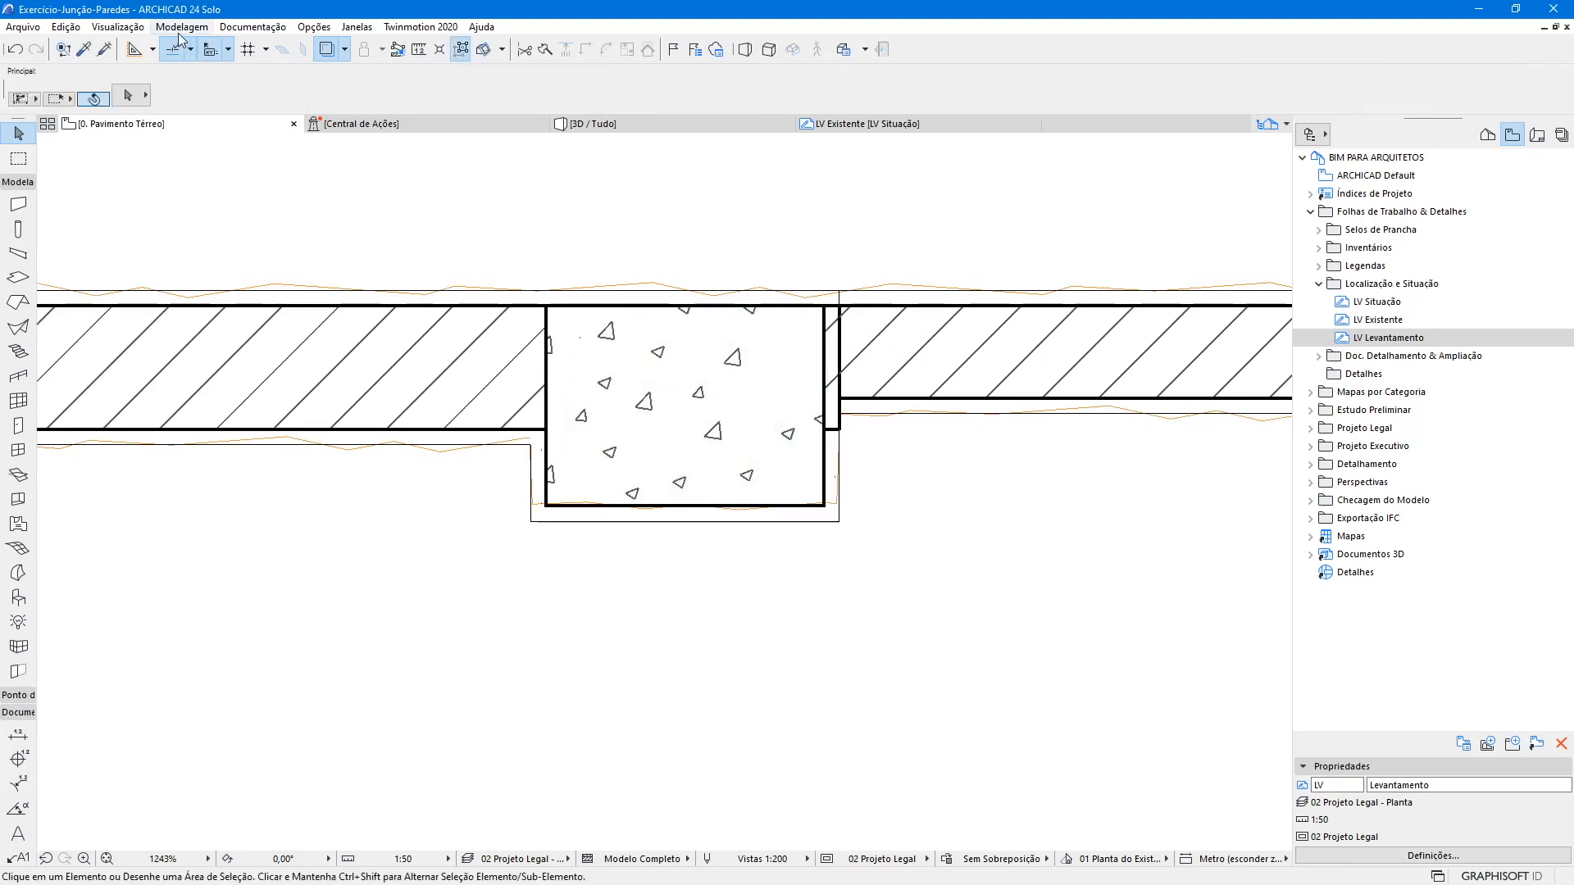
{"action": "middle_click_drag", "start_coordinate": [746, 348], "coordinate": [538, 351]}
{"action": "scroll", "coordinate": [539, 351], "scroll_direction": "down", "scroll_amount": 1}
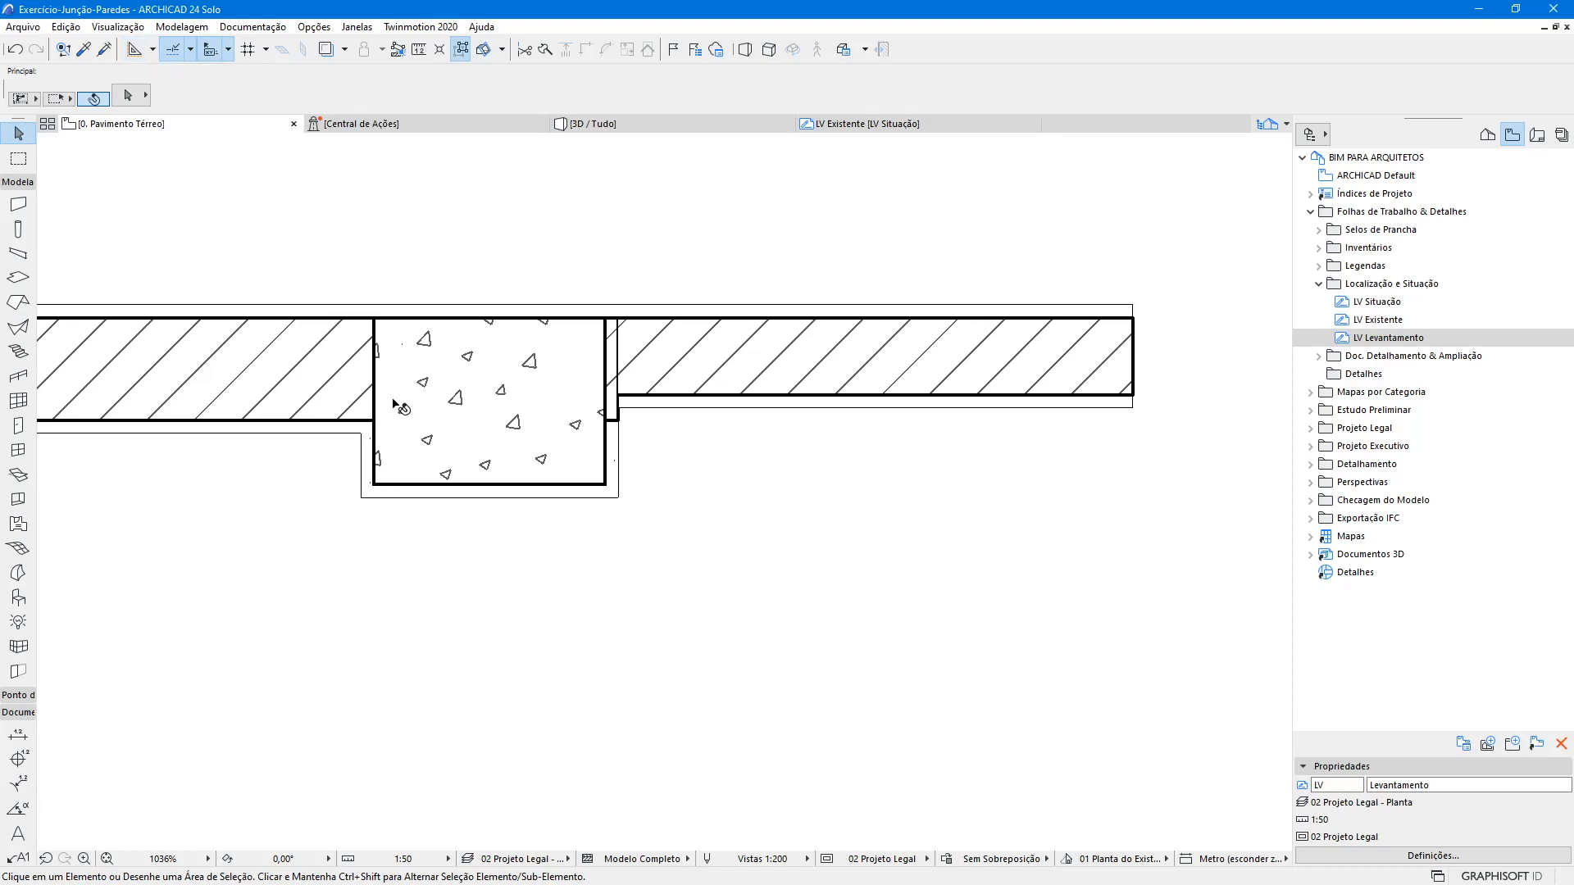
{"action": "scroll", "coordinate": [392, 401], "scroll_direction": "up", "scroll_amount": 3}
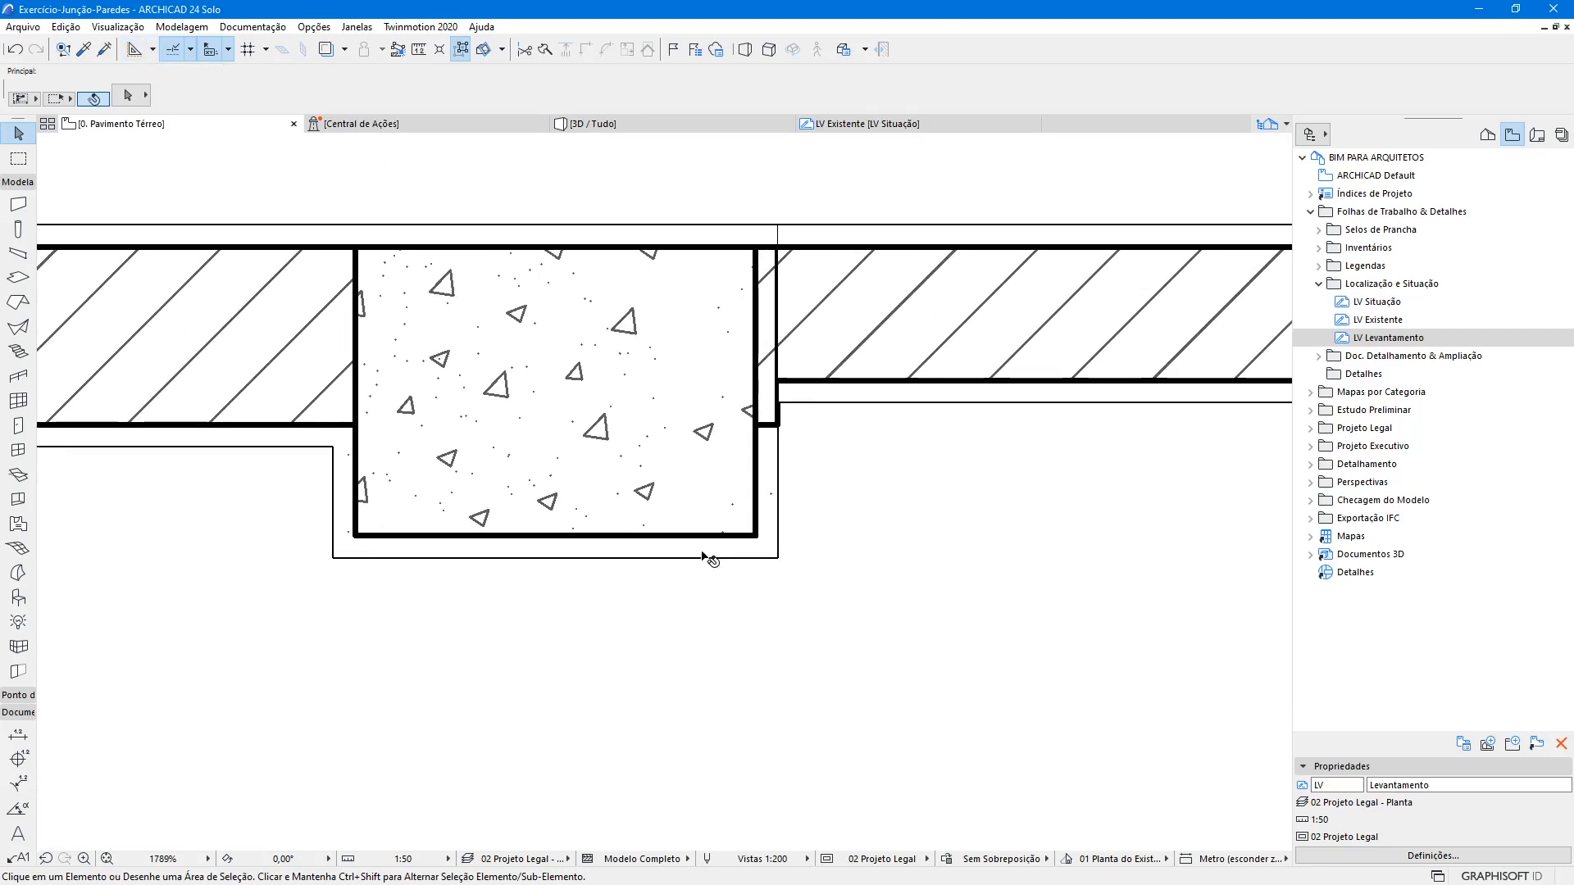
- Try moving the column horizontally so its edge meets the joint between the two horizontal walls, and undo the move
{"action": "left_click", "coordinate": [746, 485]}
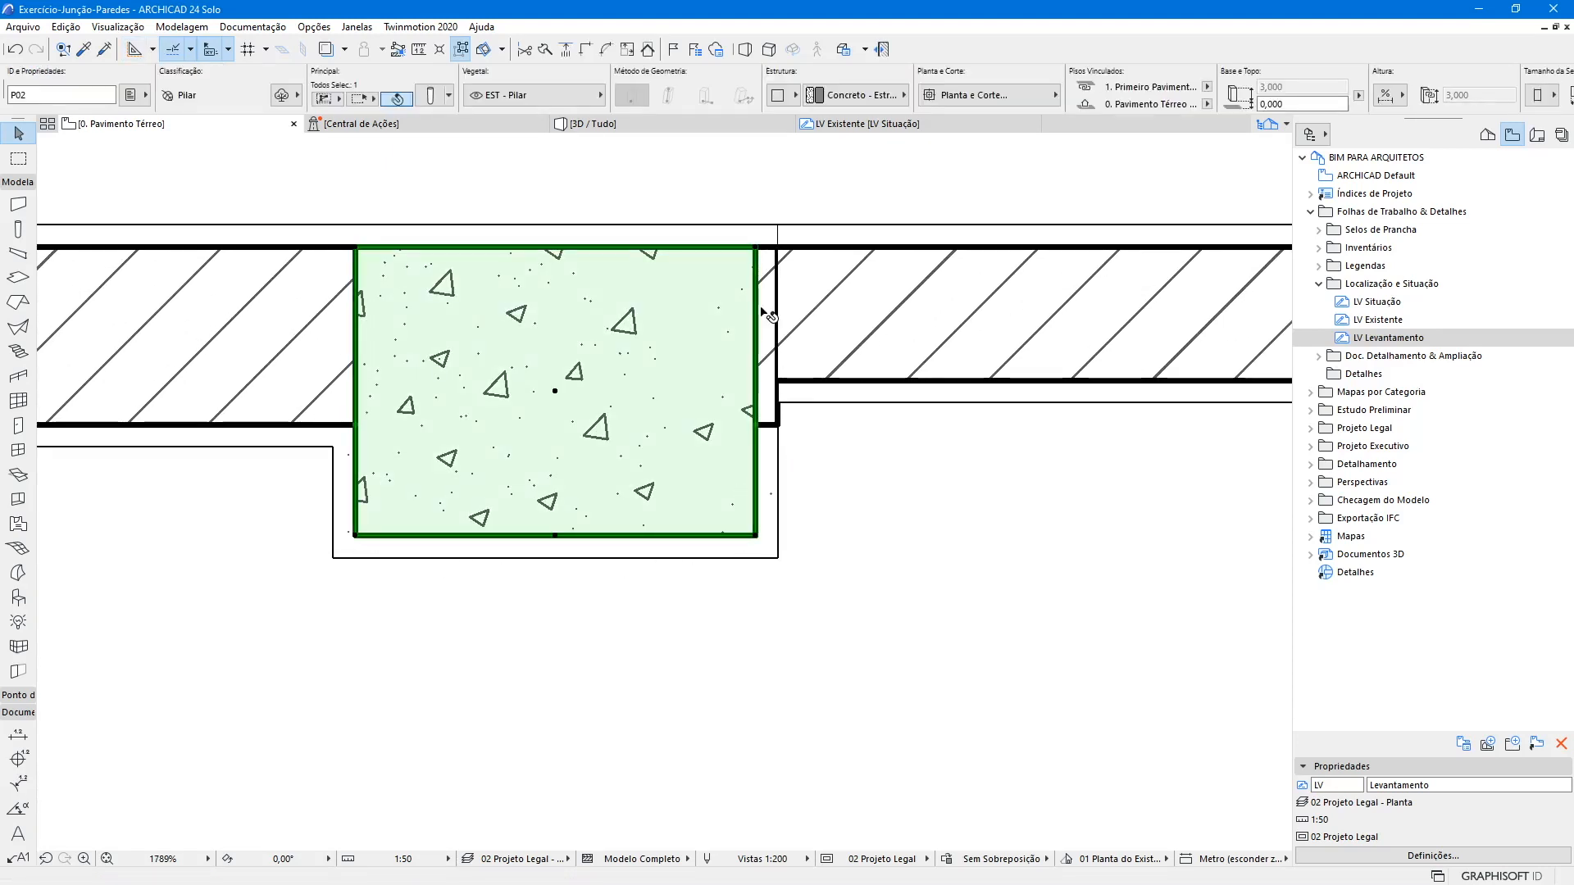
{"action": "left_click", "coordinate": [755, 246]}
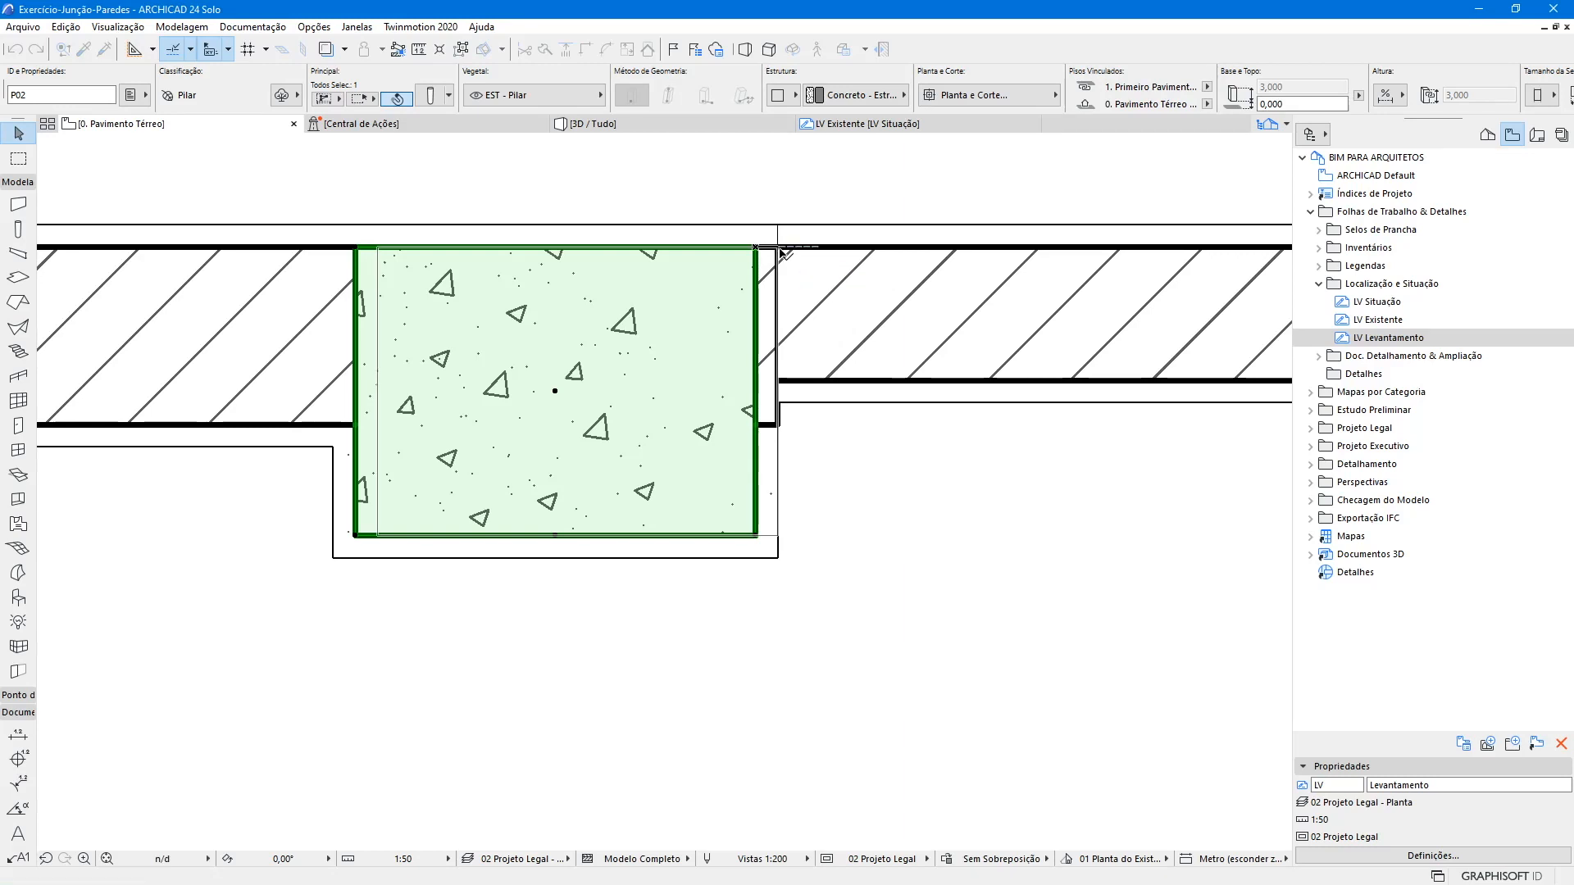
{"action": "left_click", "coordinate": [778, 248]}
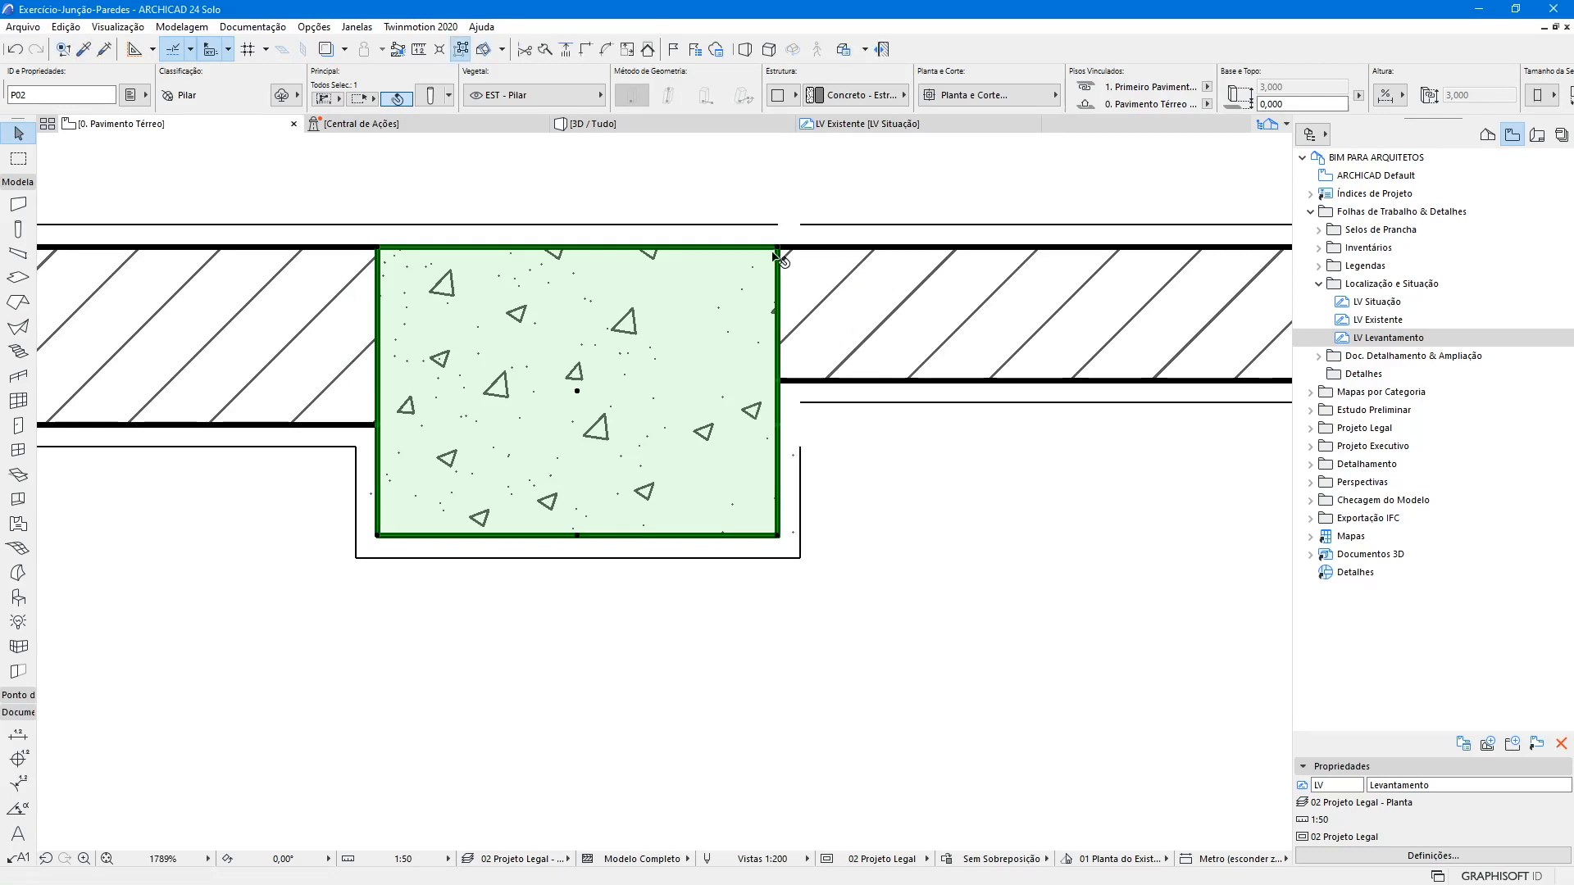
{"action": "left_click", "coordinate": [836, 416]}
{"action": "scroll", "coordinate": [812, 425], "scroll_direction": "up", "scroll_amount": 3}
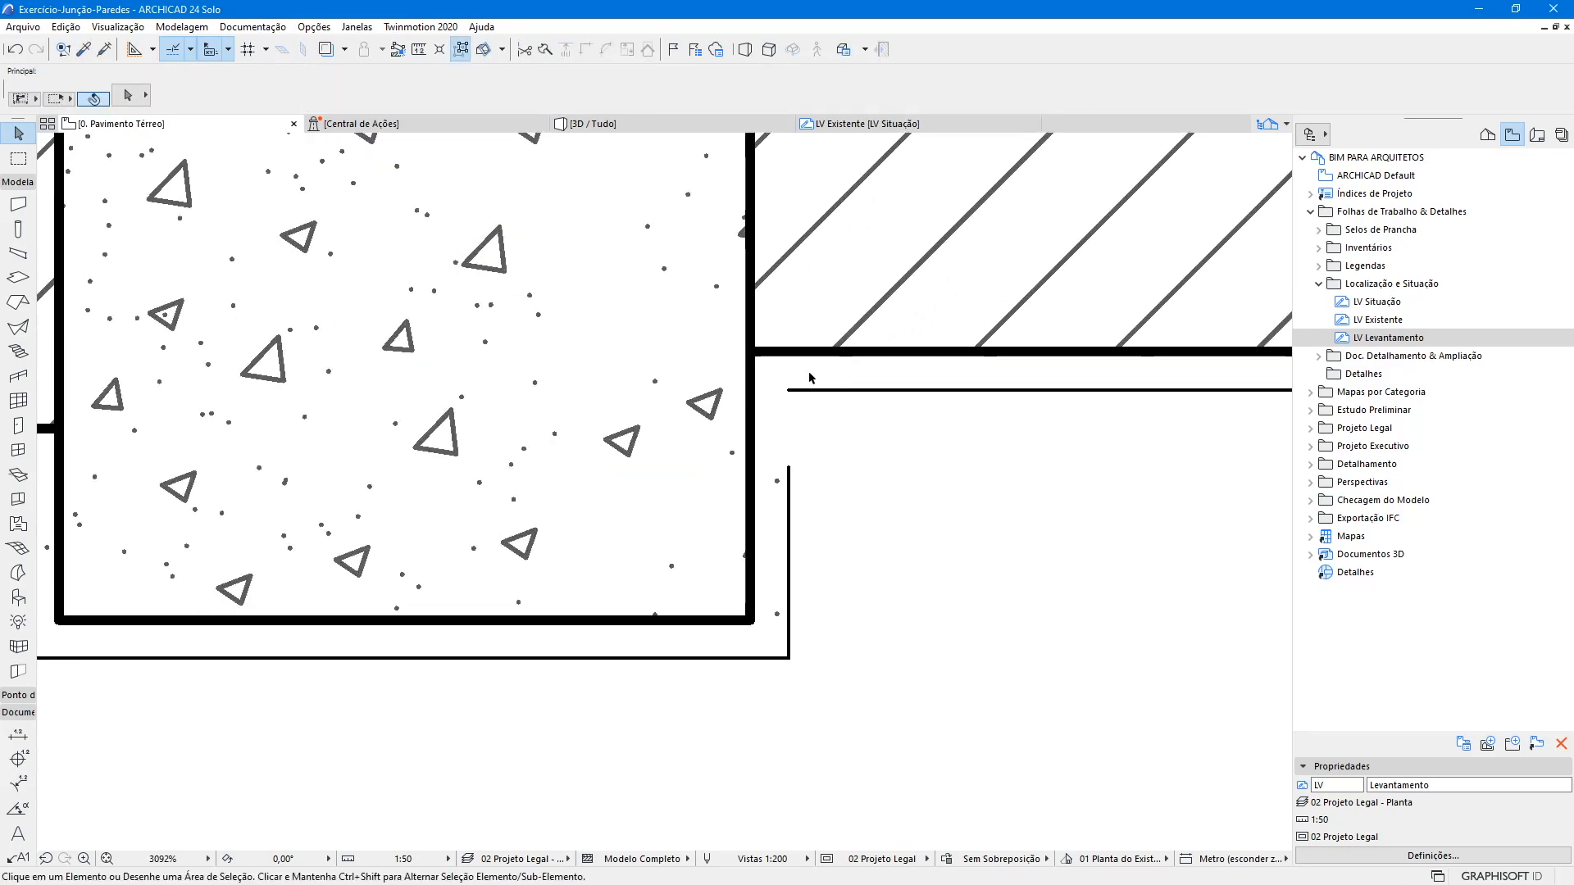
{"action": "scroll", "coordinate": [779, 474], "scroll_direction": "down", "scroll_amount": 3}
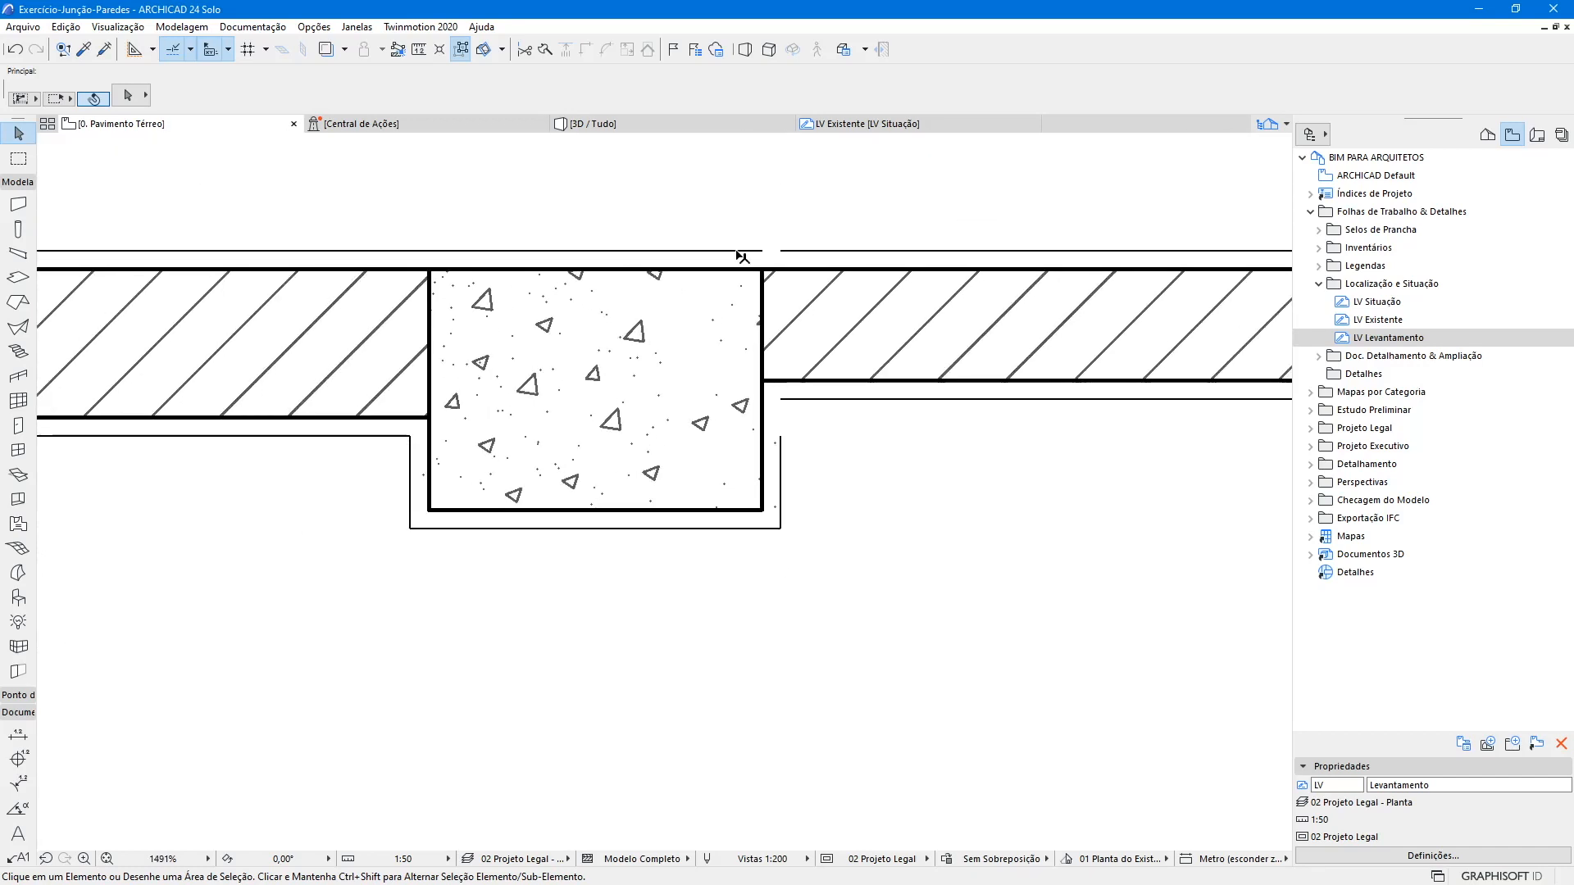
{"action": "key", "text": "ctrl+z"}
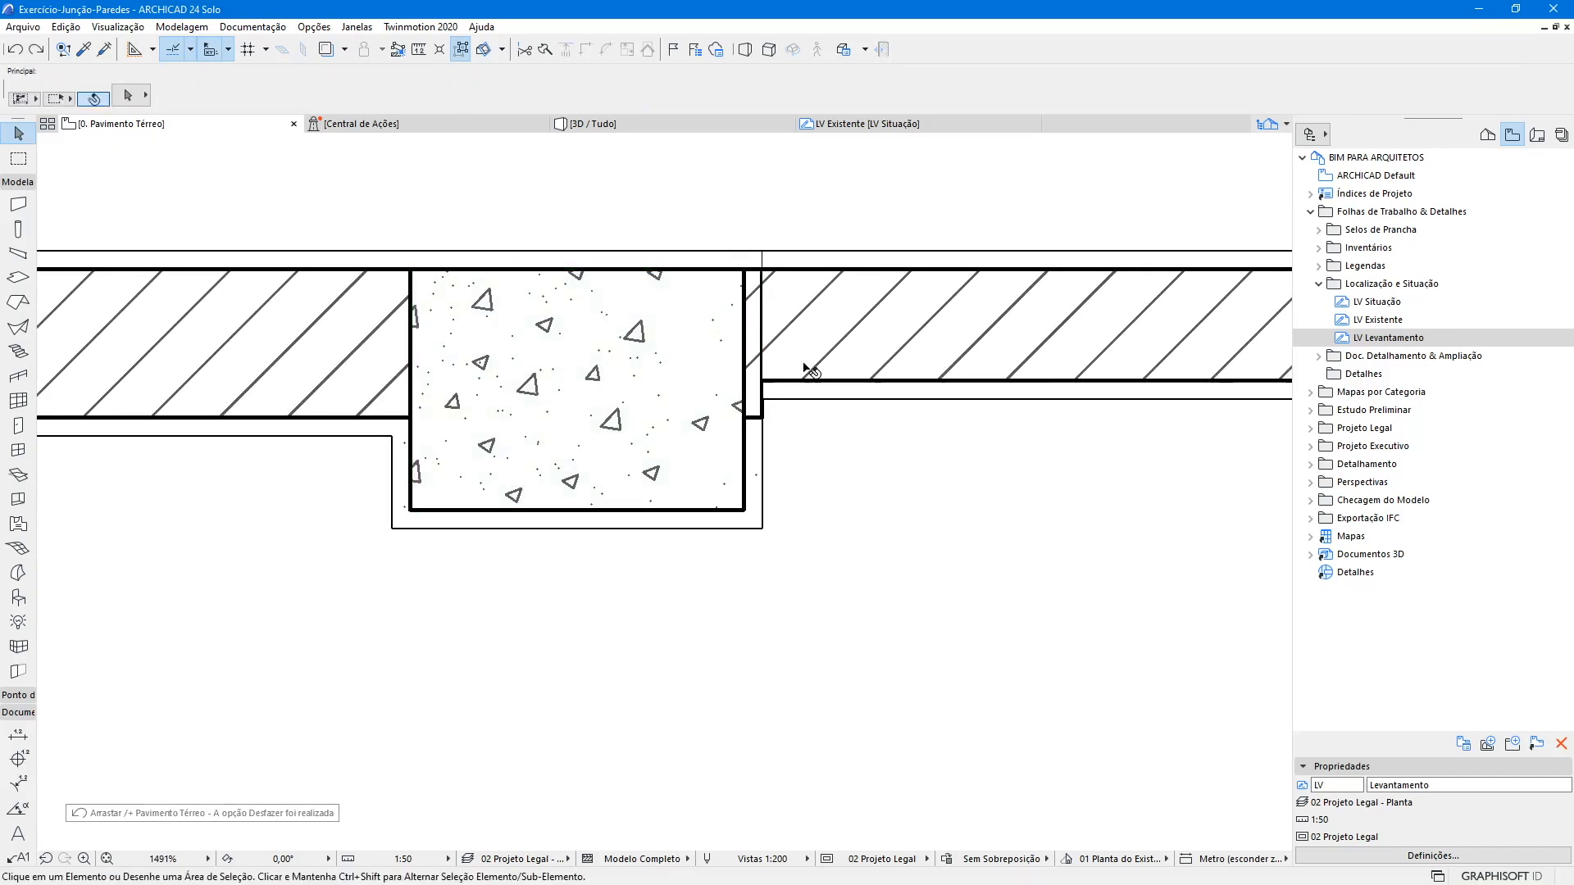
- Examine the thicker and thinner horizontal wall segments and where they meet beside the column
{"action": "left_click", "coordinate": [271, 345]}
{"action": "scroll", "coordinate": [733, 356], "scroll_direction": "down", "scroll_amount": 3}
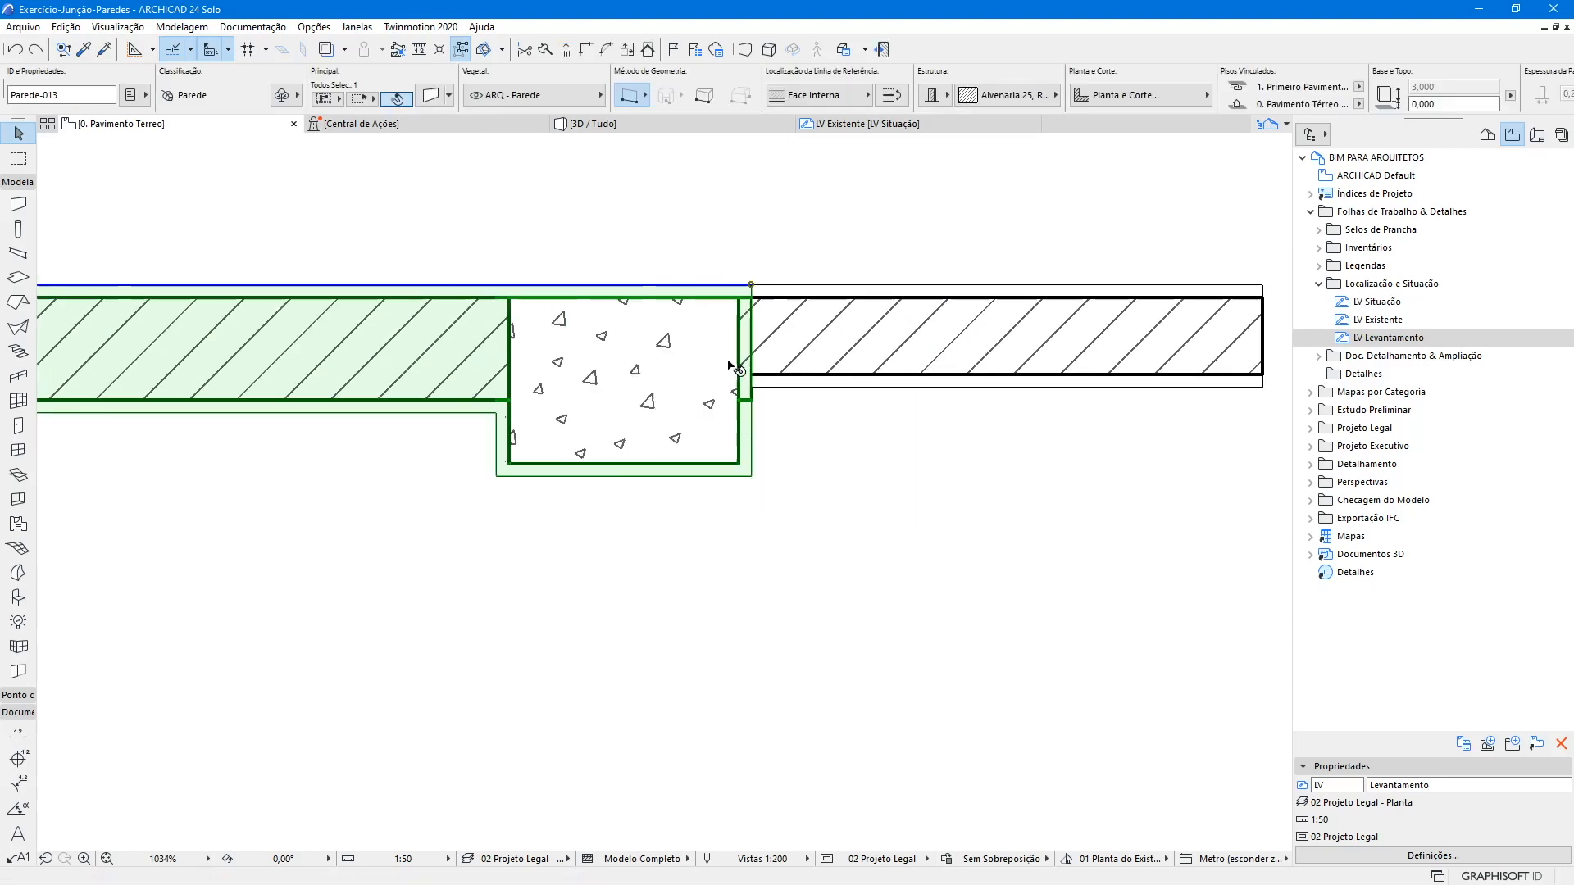
{"action": "left_click", "coordinate": [847, 351]}
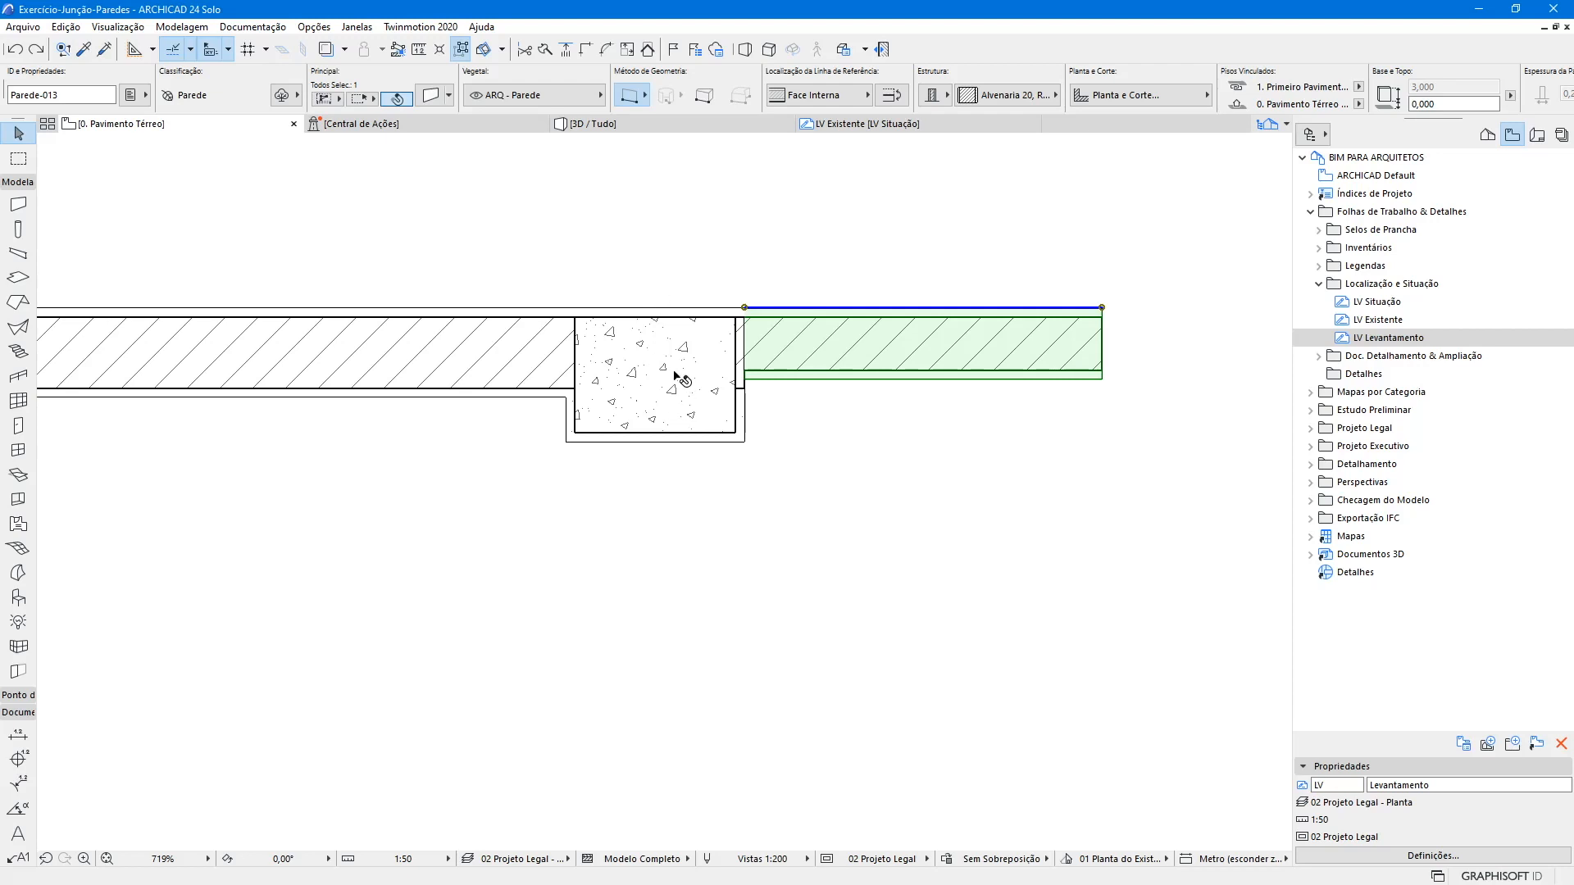
{"action": "scroll", "coordinate": [742, 353], "scroll_direction": "up", "scroll_amount": 2}
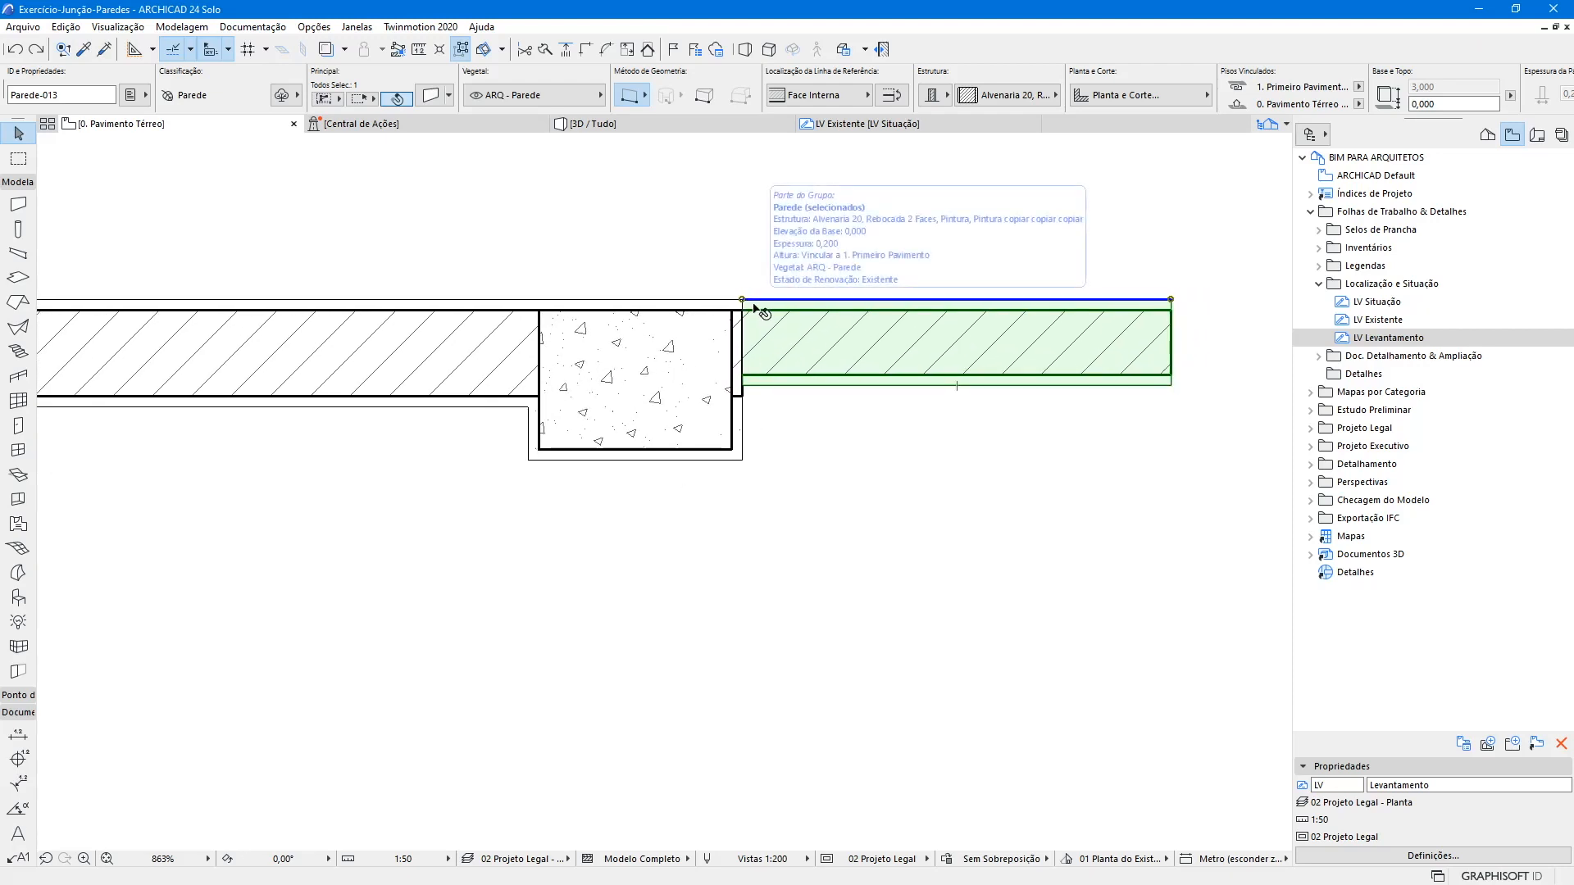
{"action": "scroll", "coordinate": [744, 274], "scroll_direction": "up", "scroll_amount": 8}
{"action": "left_click", "coordinate": [278, 413]}
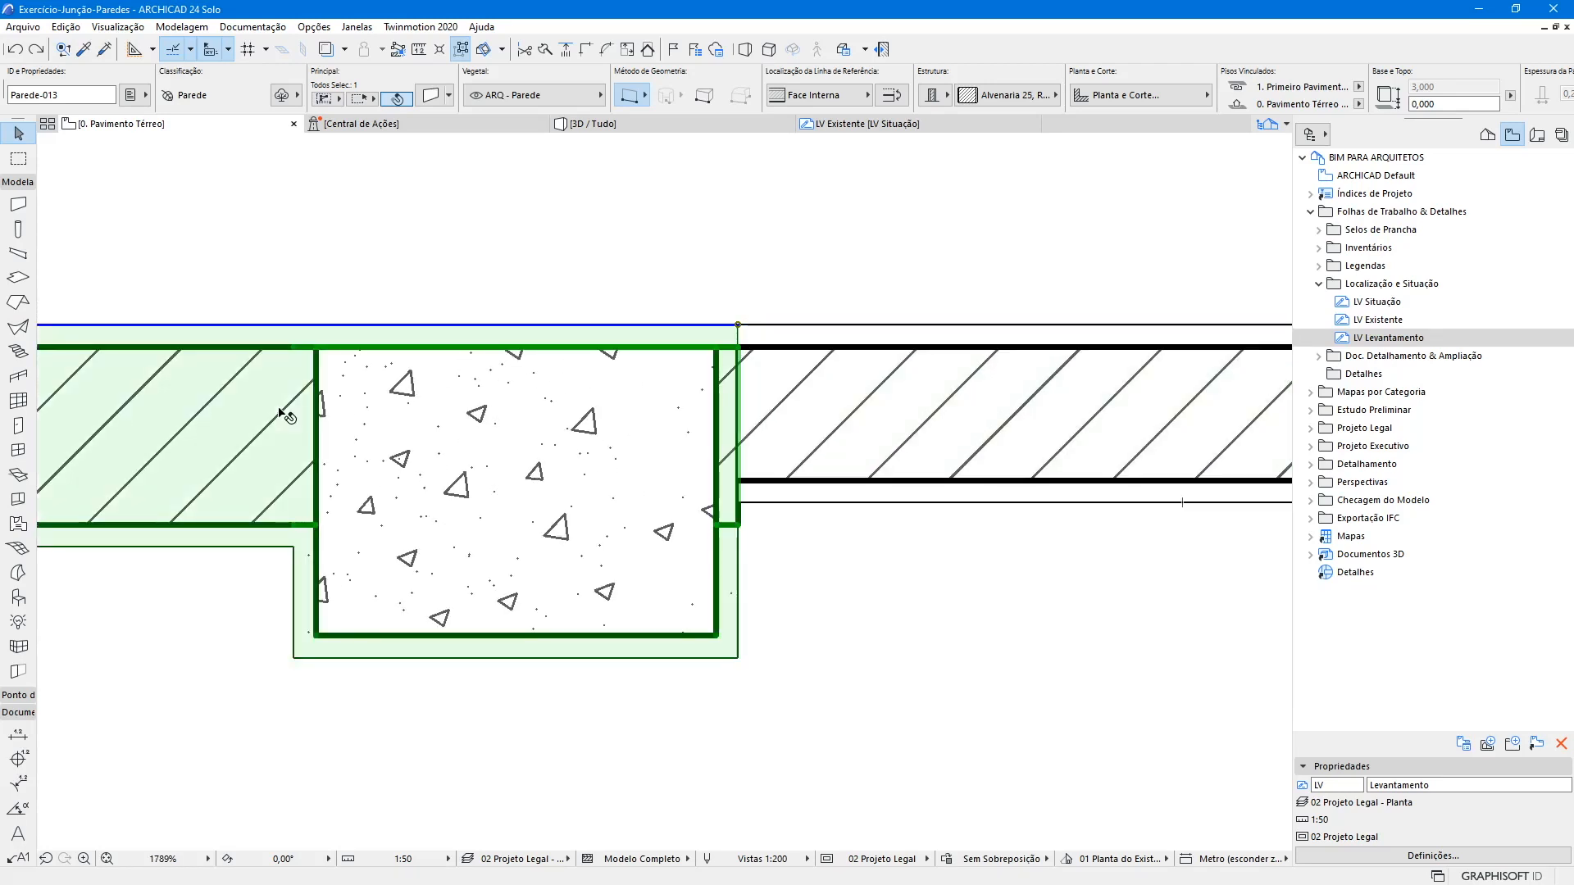
{"action": "left_click", "coordinate": [876, 379]}
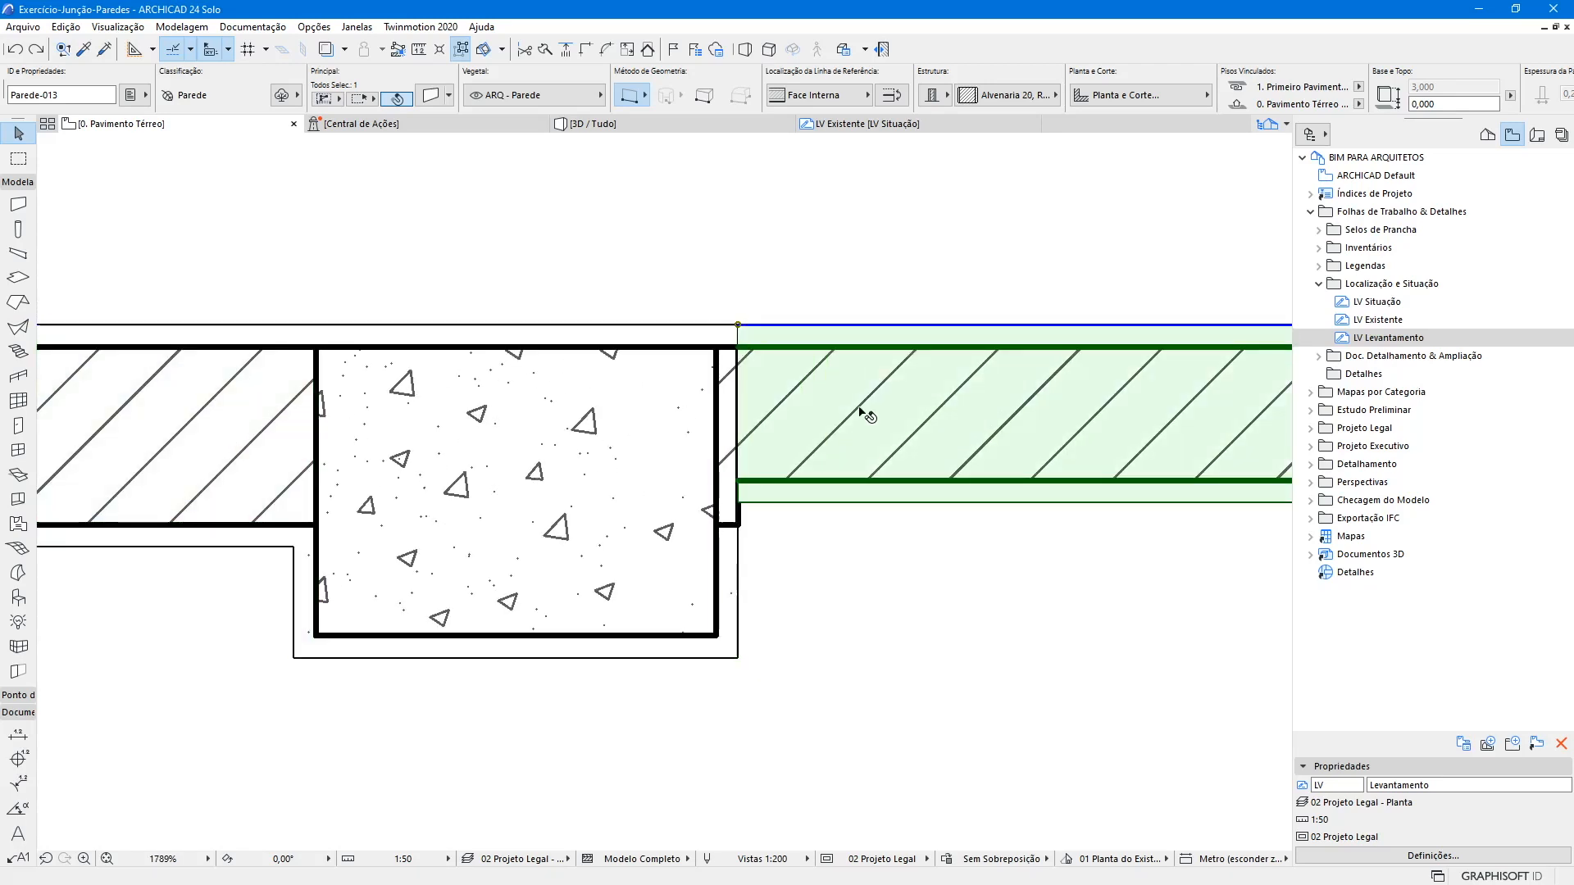
- Move the column horizontally by 0,025 so its edge meets the joint between the two horizontal walls
{"action": "left_click", "coordinate": [718, 455]}
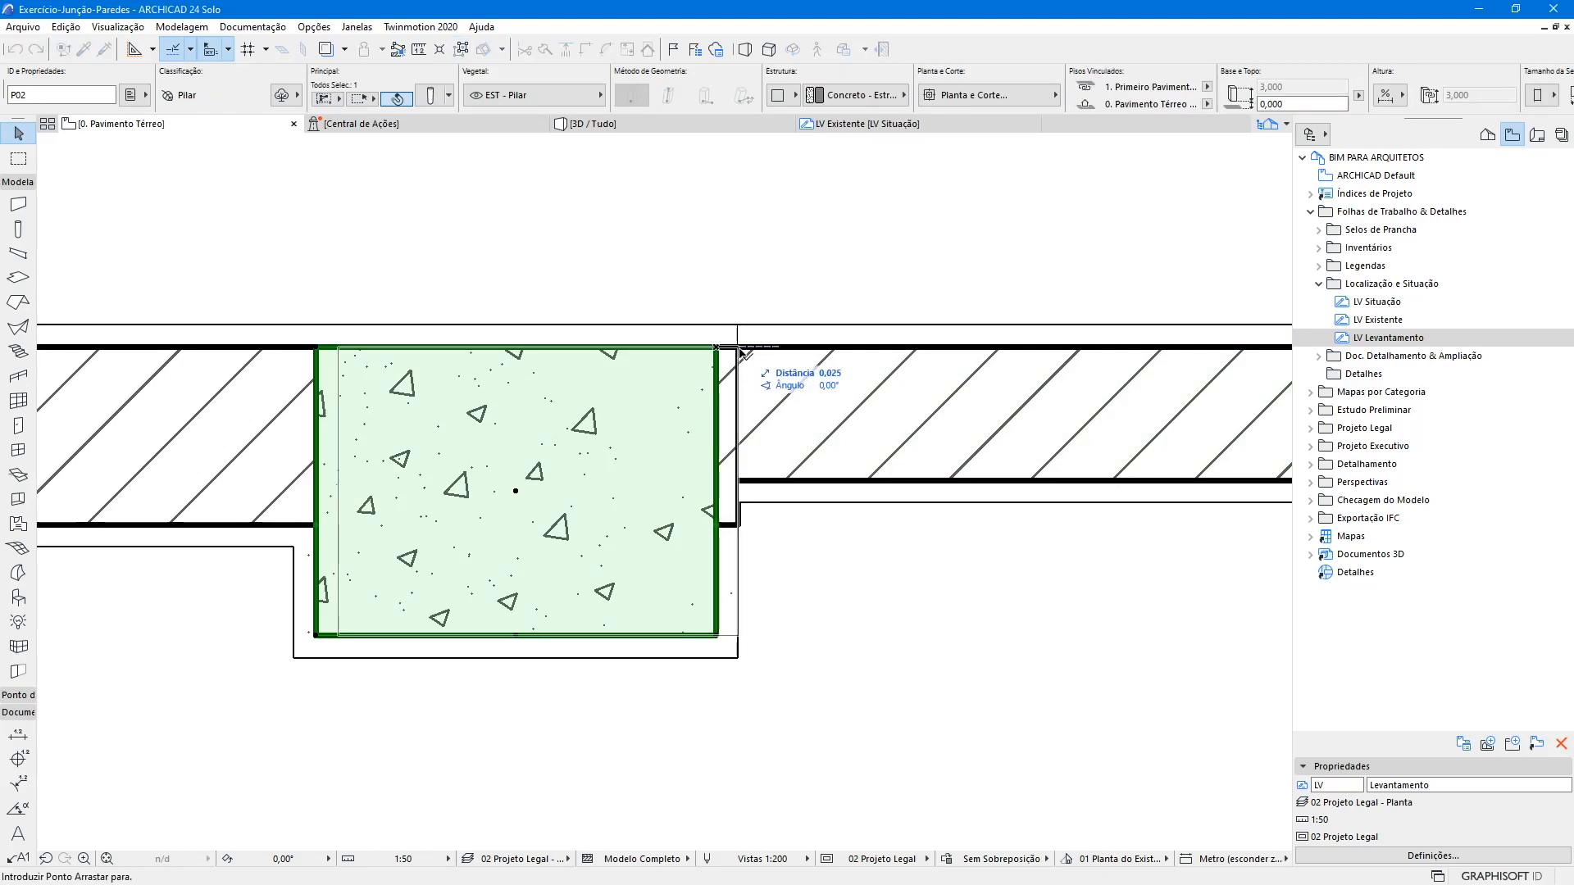
{"action": "key", "text": "Escape"}
{"action": "scroll", "coordinate": [819, 449], "scroll_direction": "down", "scroll_amount": 3}
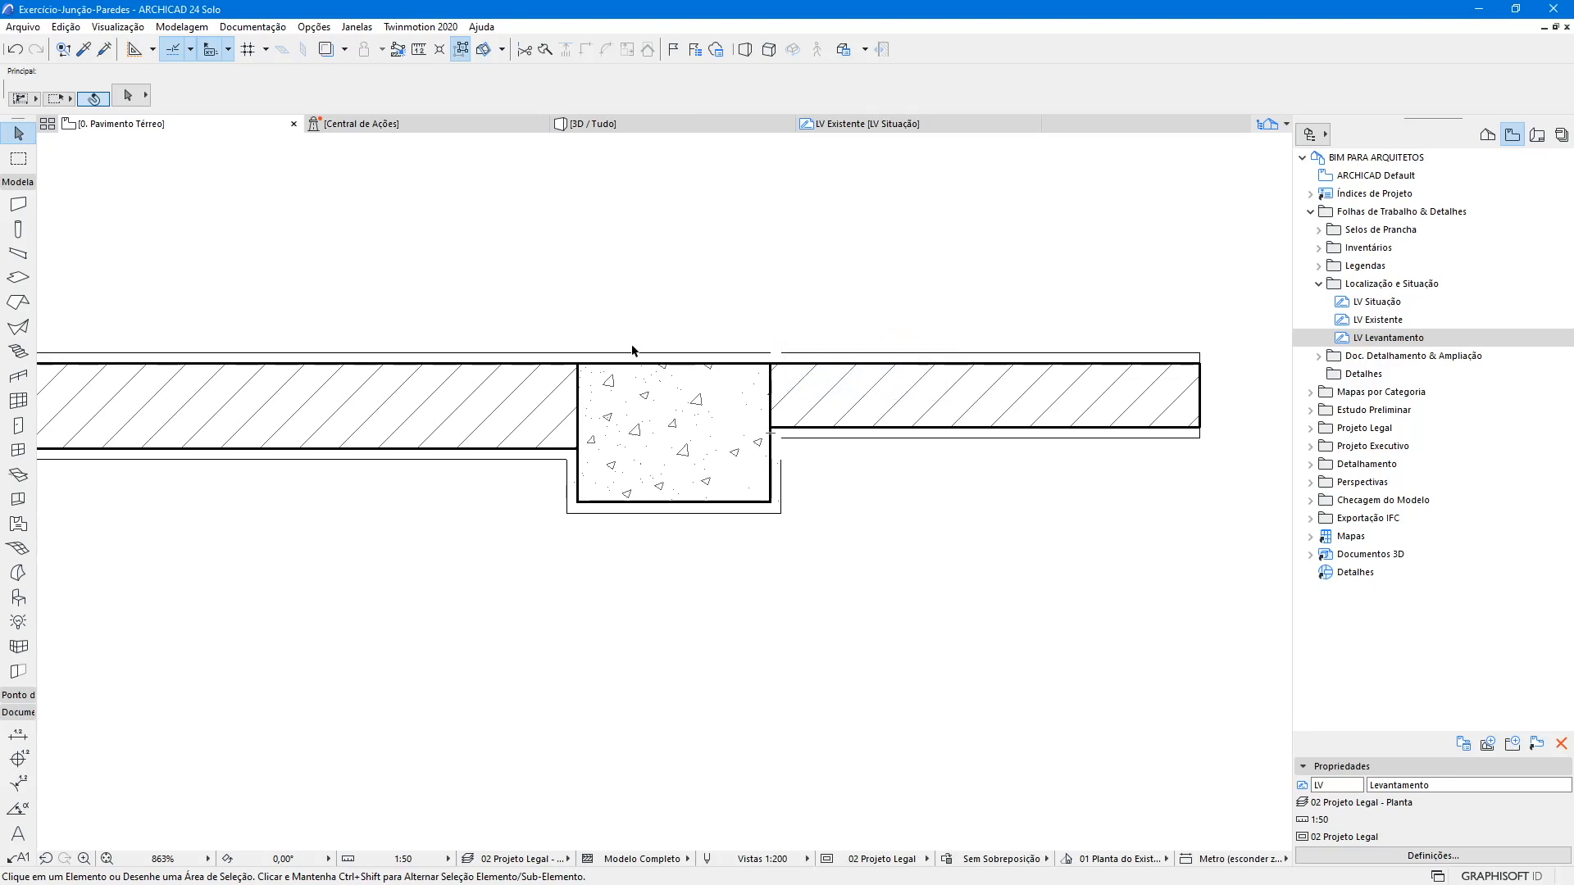
- Stretch the facing ends of both horizontal walls so their joint falls near the middle of the column's width
{"action": "scroll", "coordinate": [633, 350], "scroll_direction": "up", "scroll_amount": 3}
{"action": "left_click", "coordinate": [467, 386]}
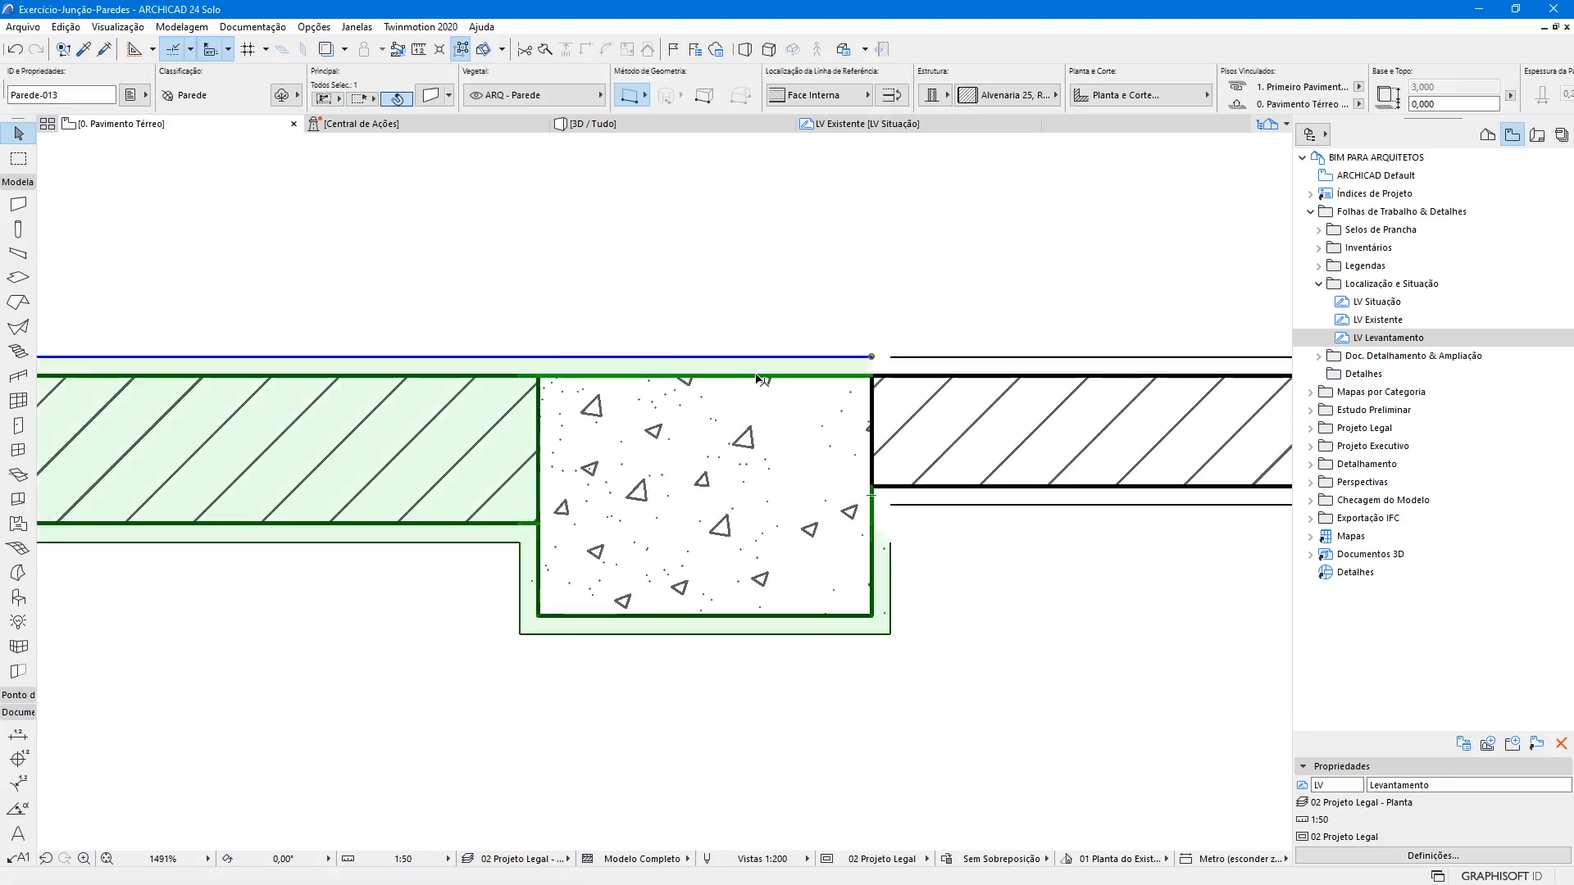
{"action": "left_click", "coordinate": [871, 357]}
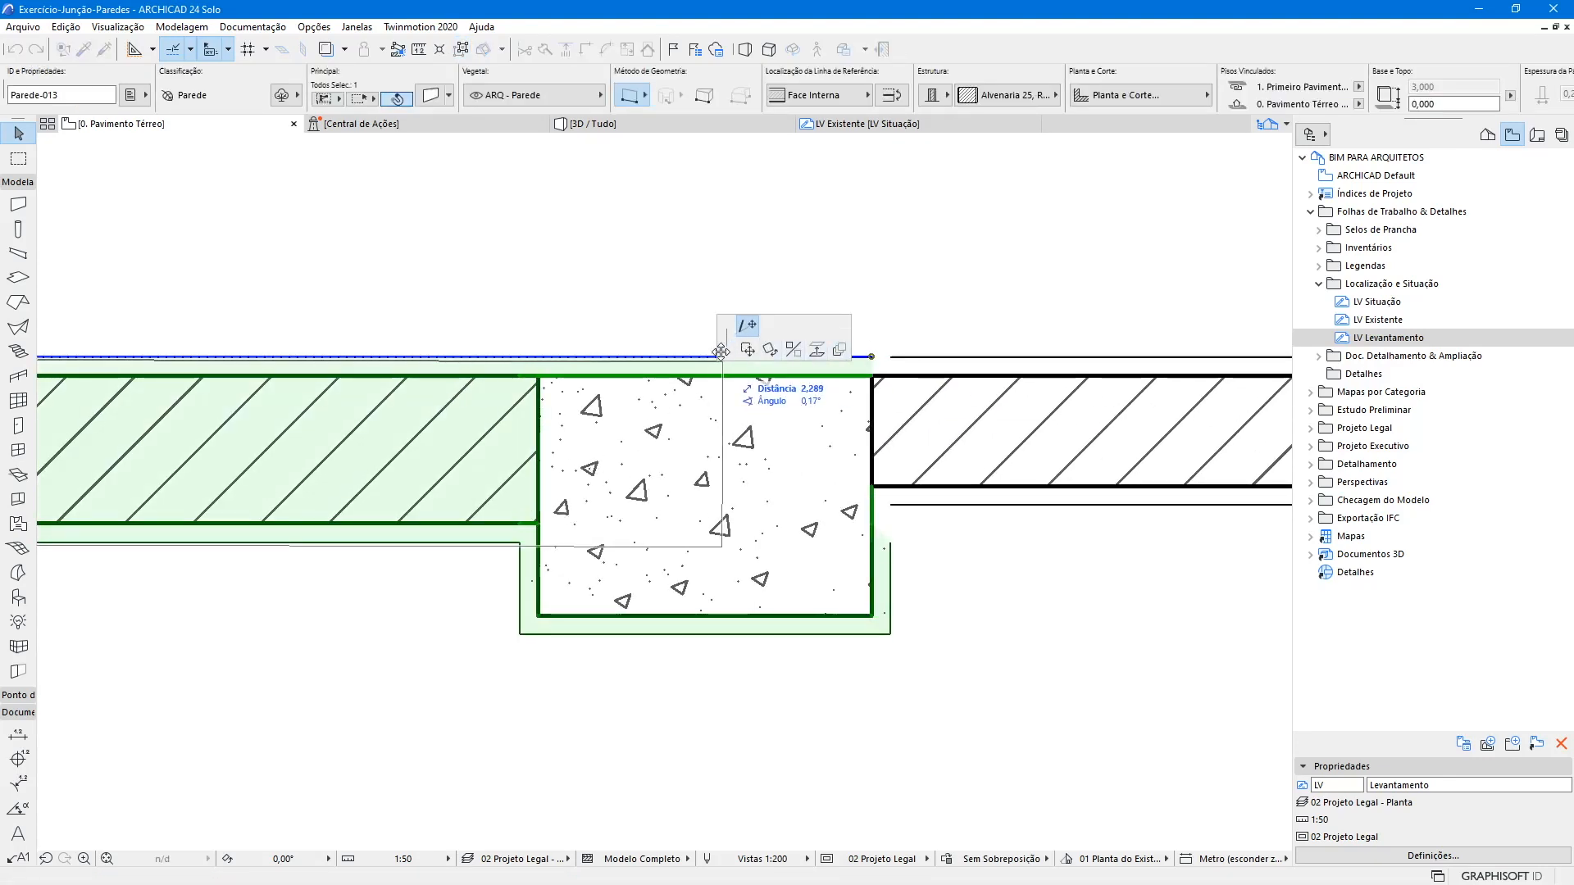
{"action": "left_click", "coordinate": [703, 482]}
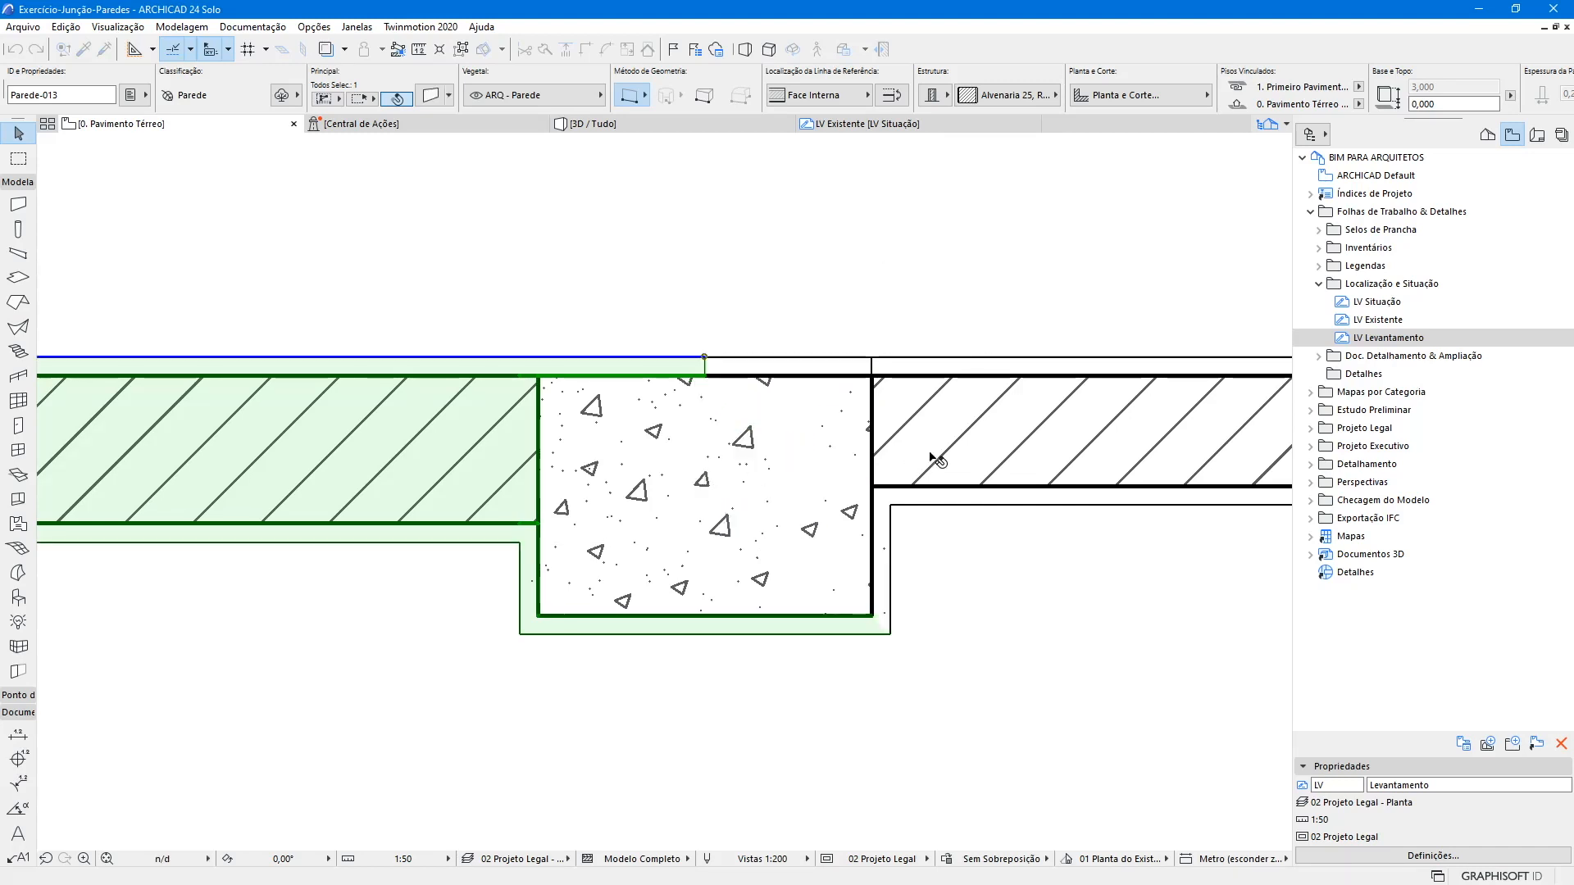
{"action": "left_click", "coordinate": [937, 461]}
{"action": "left_click", "coordinate": [872, 357]}
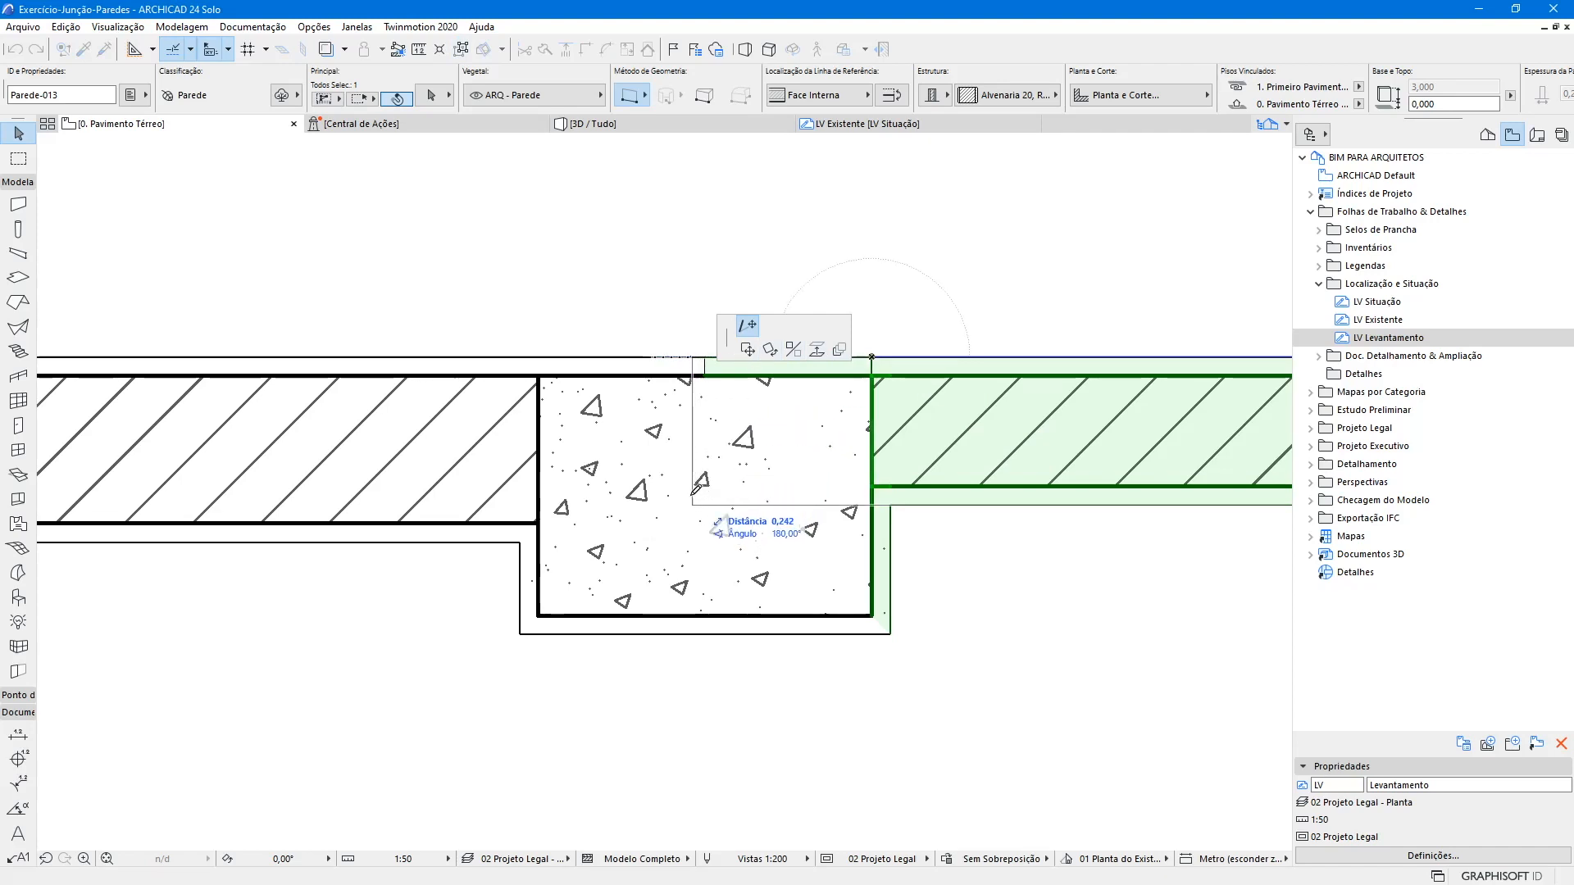
{"action": "left_click", "coordinate": [705, 354]}
{"action": "key", "text": "Escape"}
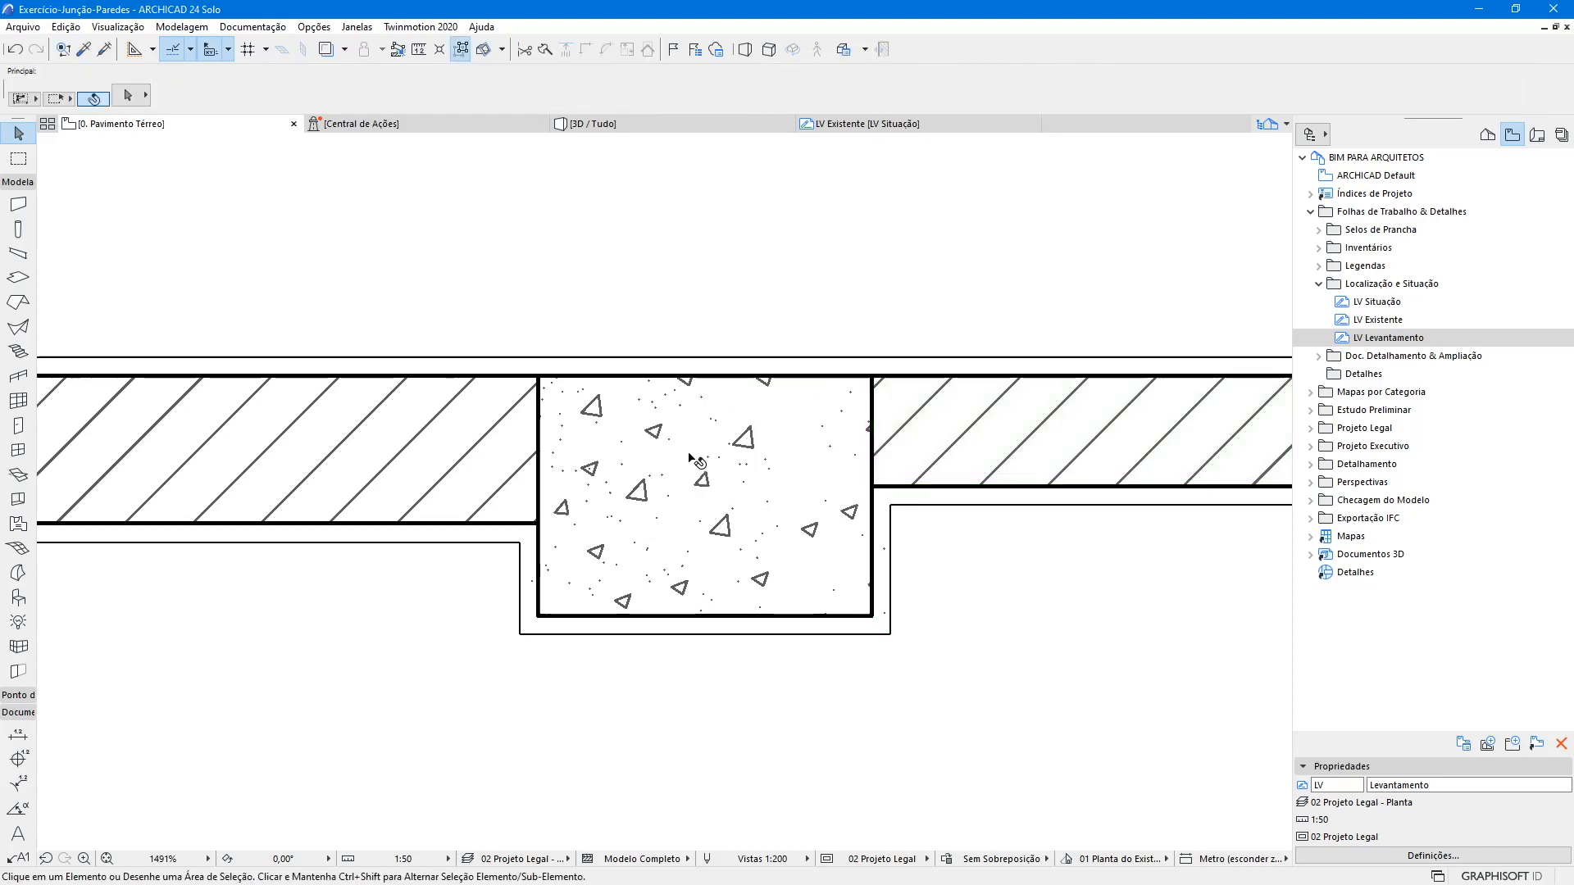
- Examine how the wall finishes wrap the columns along the horizontal and vertical walls, and which walls meet at each column
{"action": "scroll", "coordinate": [693, 460], "scroll_direction": "down", "scroll_amount": 3}
{"action": "scroll", "coordinate": [784, 338], "scroll_direction": "up", "scroll_amount": 2}
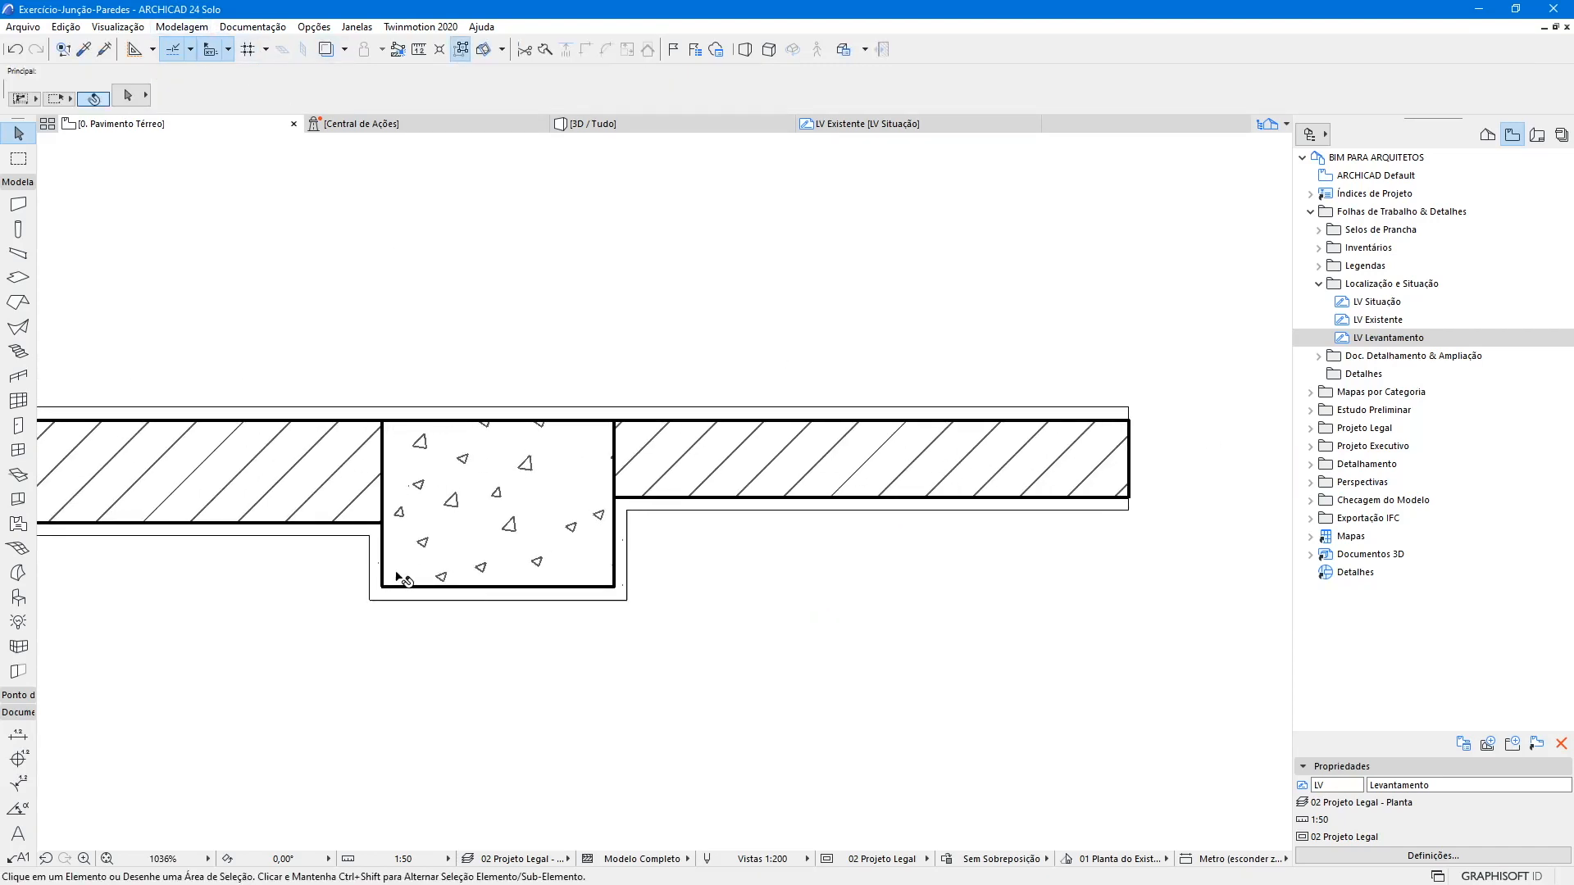
{"action": "scroll", "coordinate": [405, 580], "scroll_direction": "up", "scroll_amount": 5}
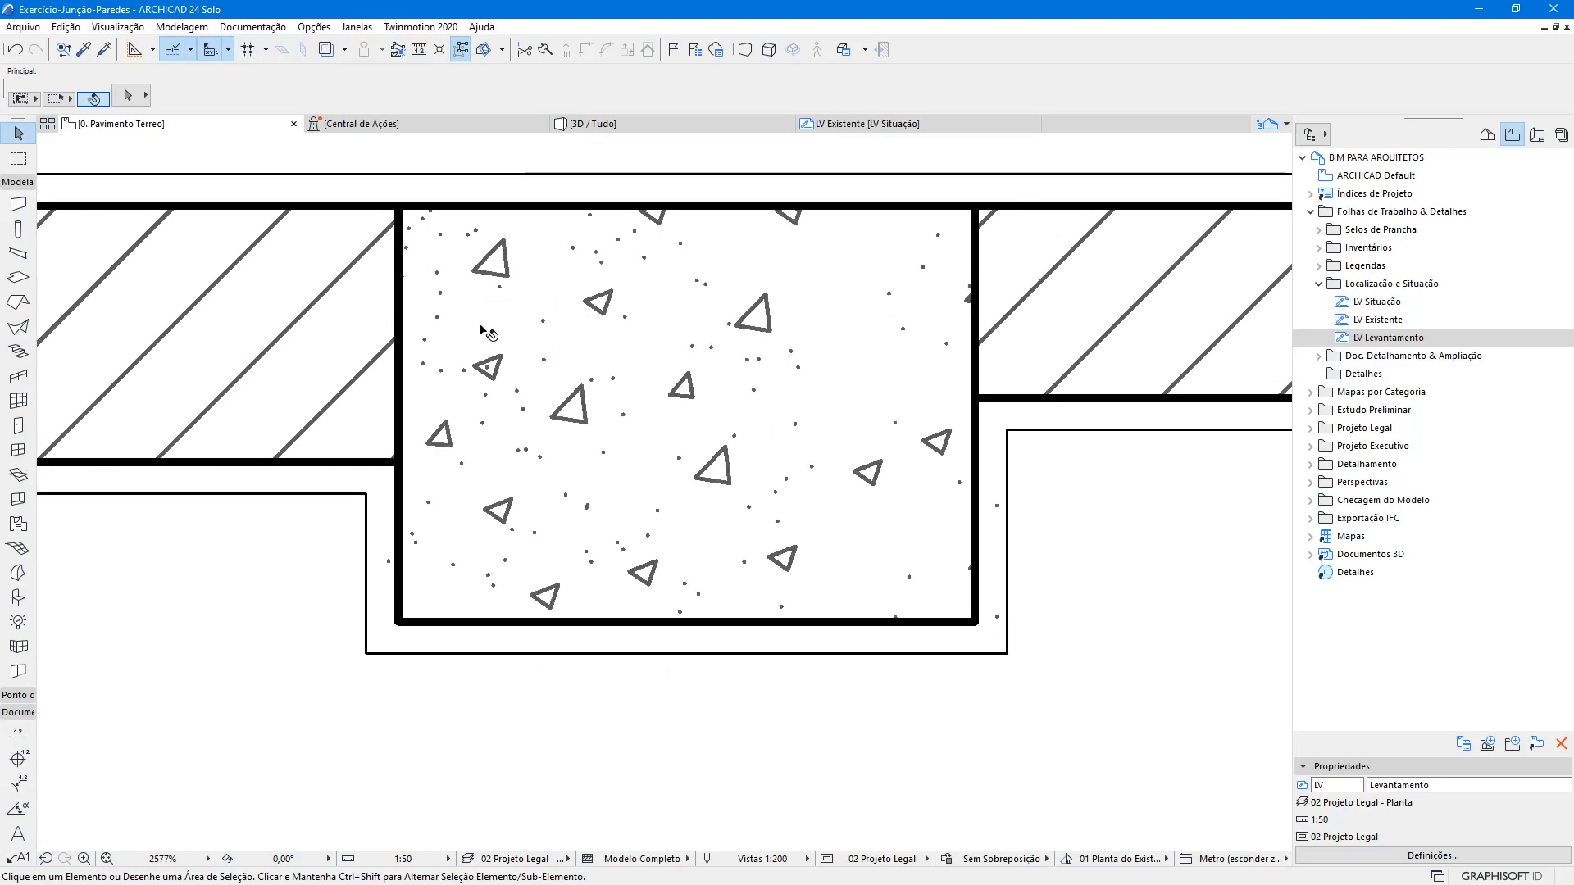
{"action": "scroll", "coordinate": [484, 328], "scroll_direction": "down", "scroll_amount": 5}
{"action": "left_click", "coordinate": [763, 340]}
{"action": "left_click", "coordinate": [263, 334], "text": "shift"}
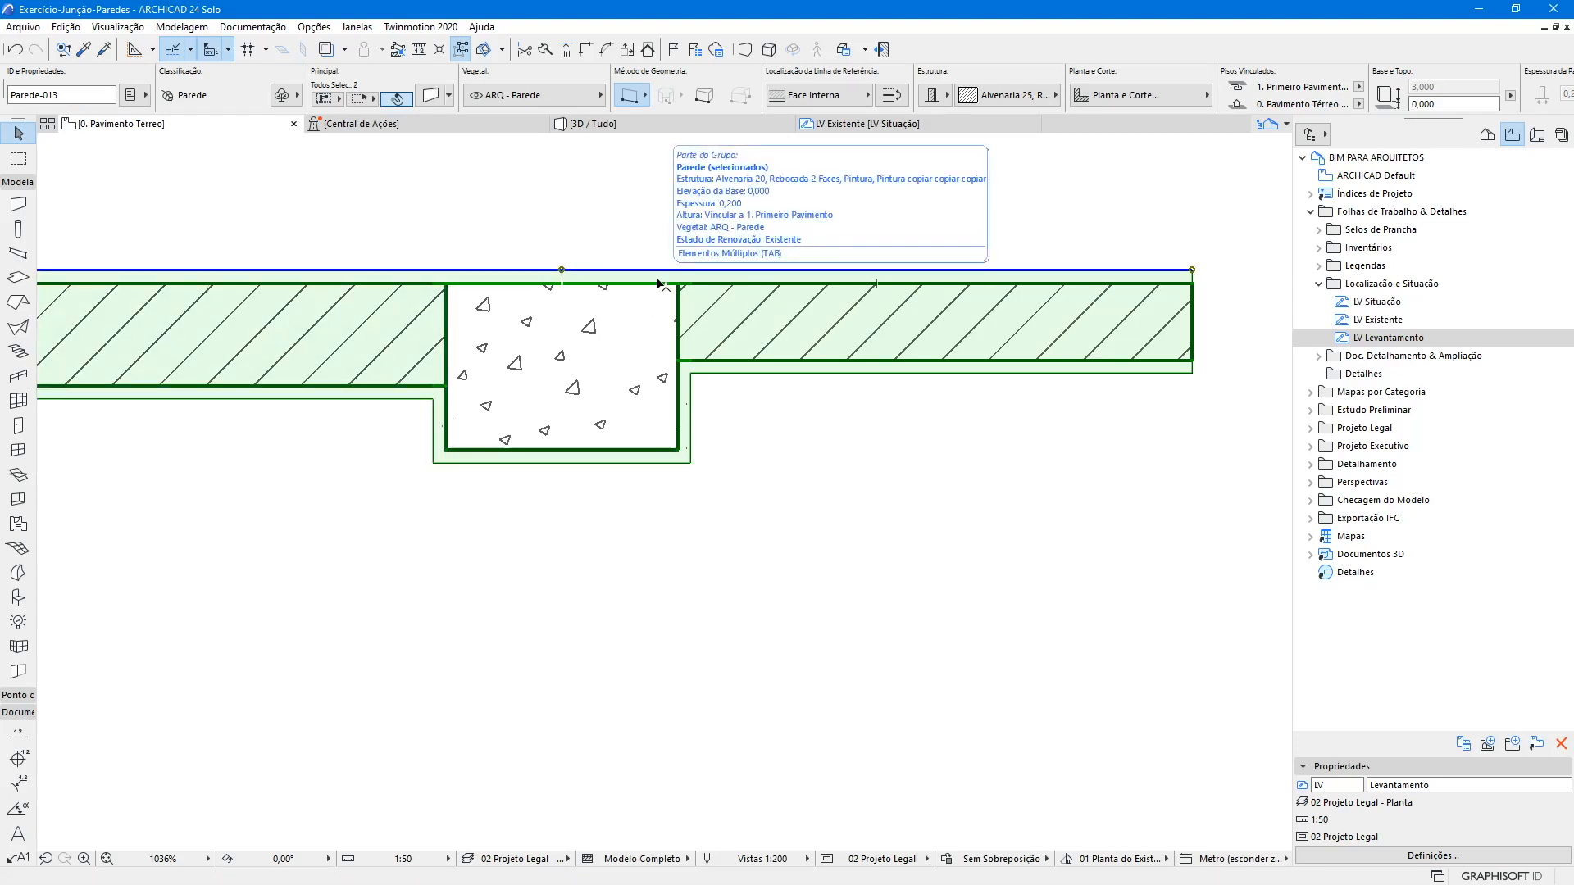
{"action": "scroll", "coordinate": [664, 311], "scroll_direction": "down", "scroll_amount": 6}
{"action": "scroll", "coordinate": [569, 467], "scroll_direction": "down", "scroll_amount": 2}
{"action": "left_click", "coordinate": [653, 476]}
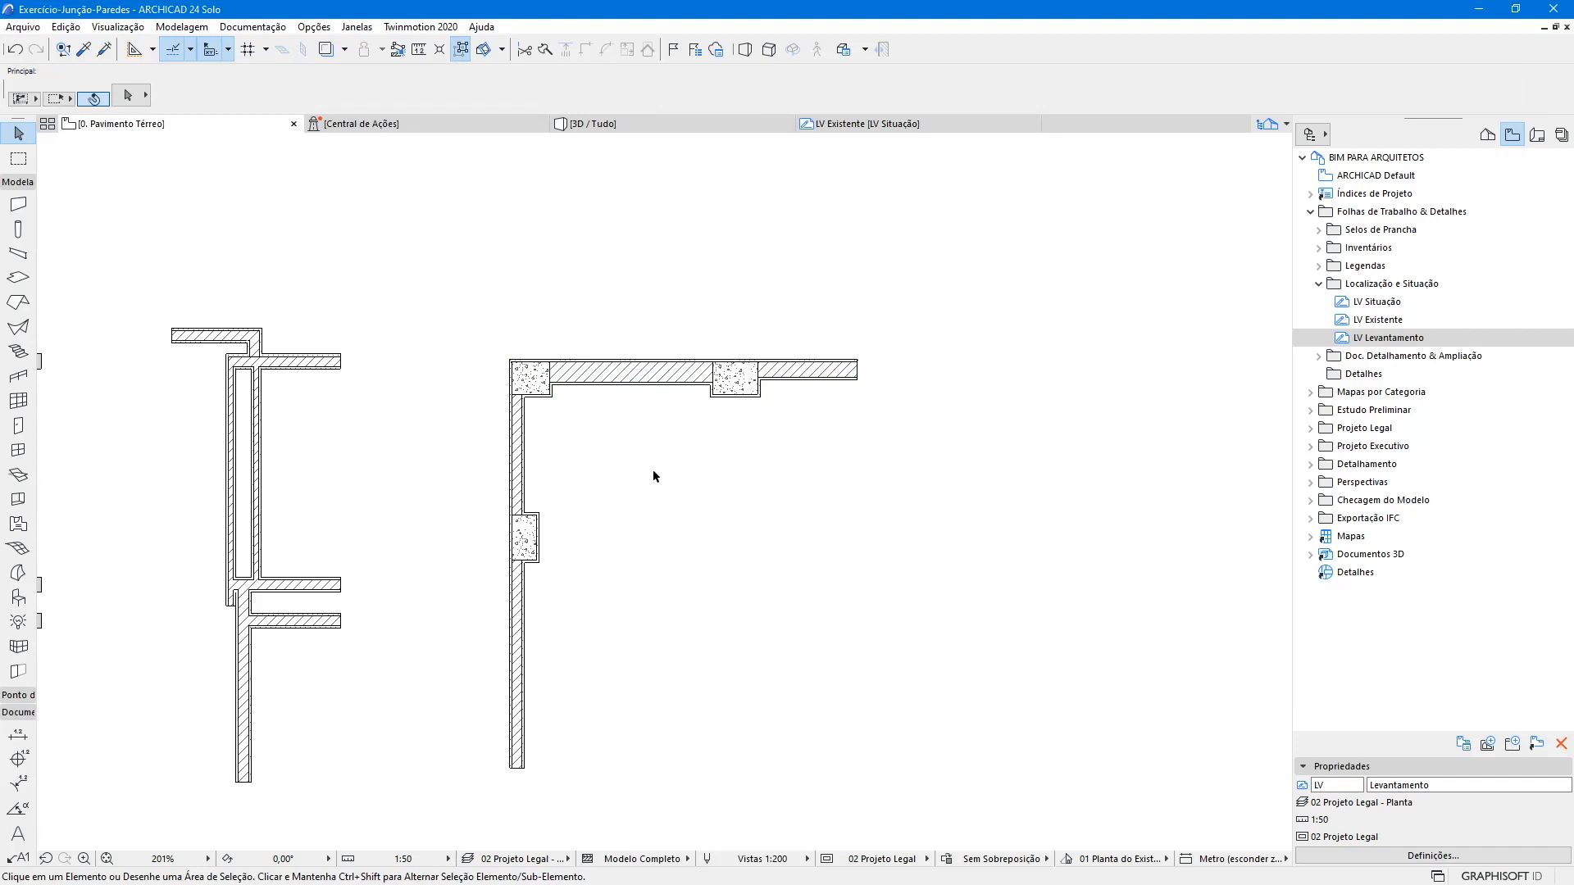
{"action": "scroll", "coordinate": [641, 463], "scroll_direction": "up", "scroll_amount": 3}
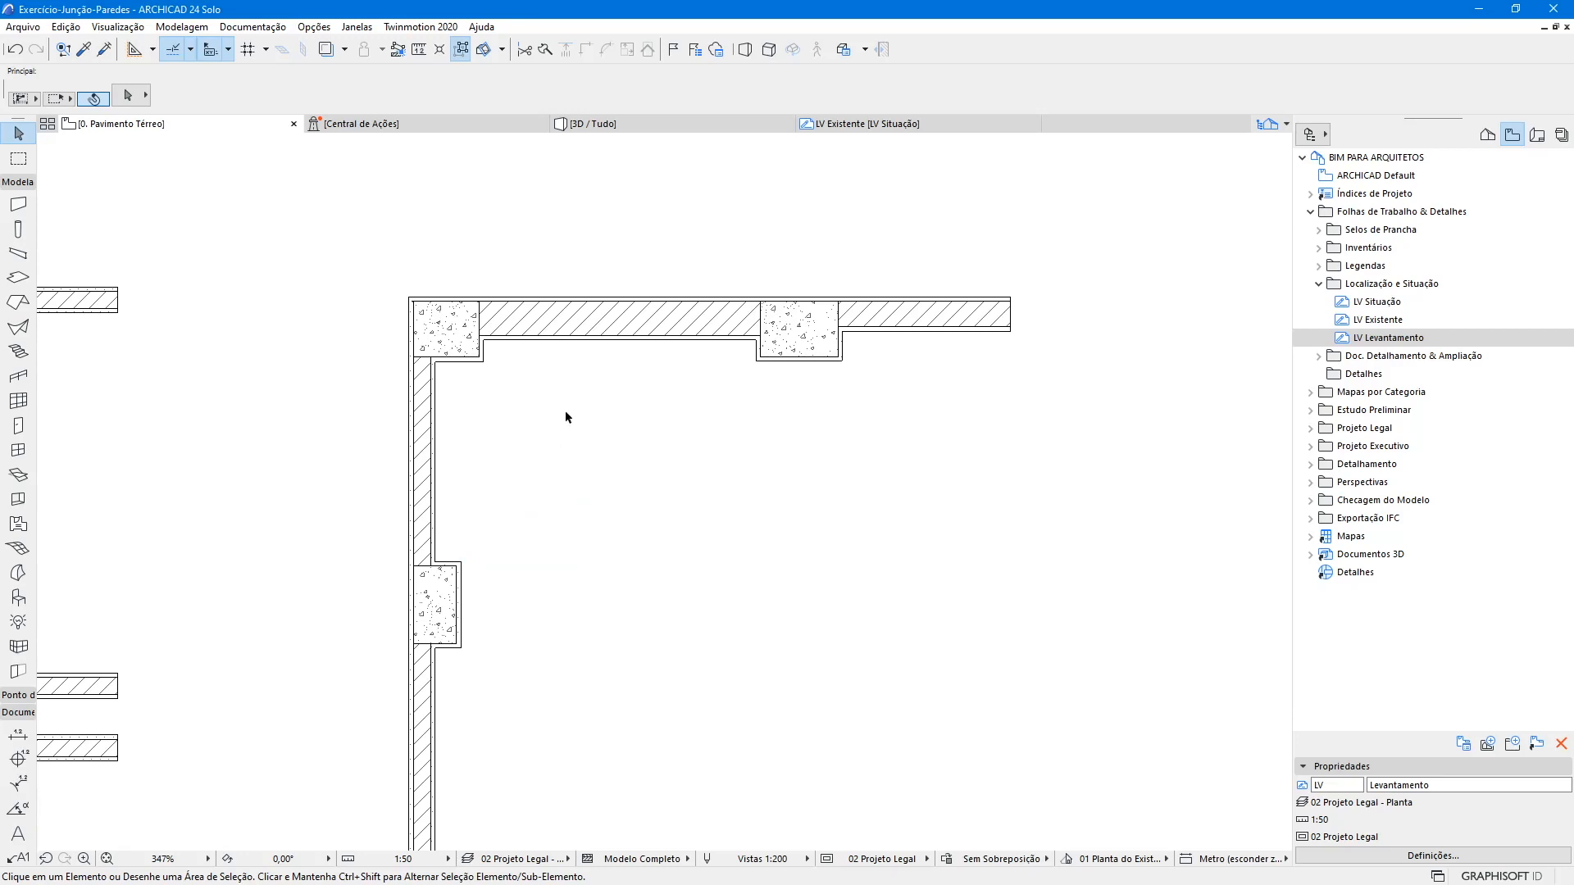
{"action": "scroll", "coordinate": [513, 607], "scroll_direction": "up", "scroll_amount": 5}
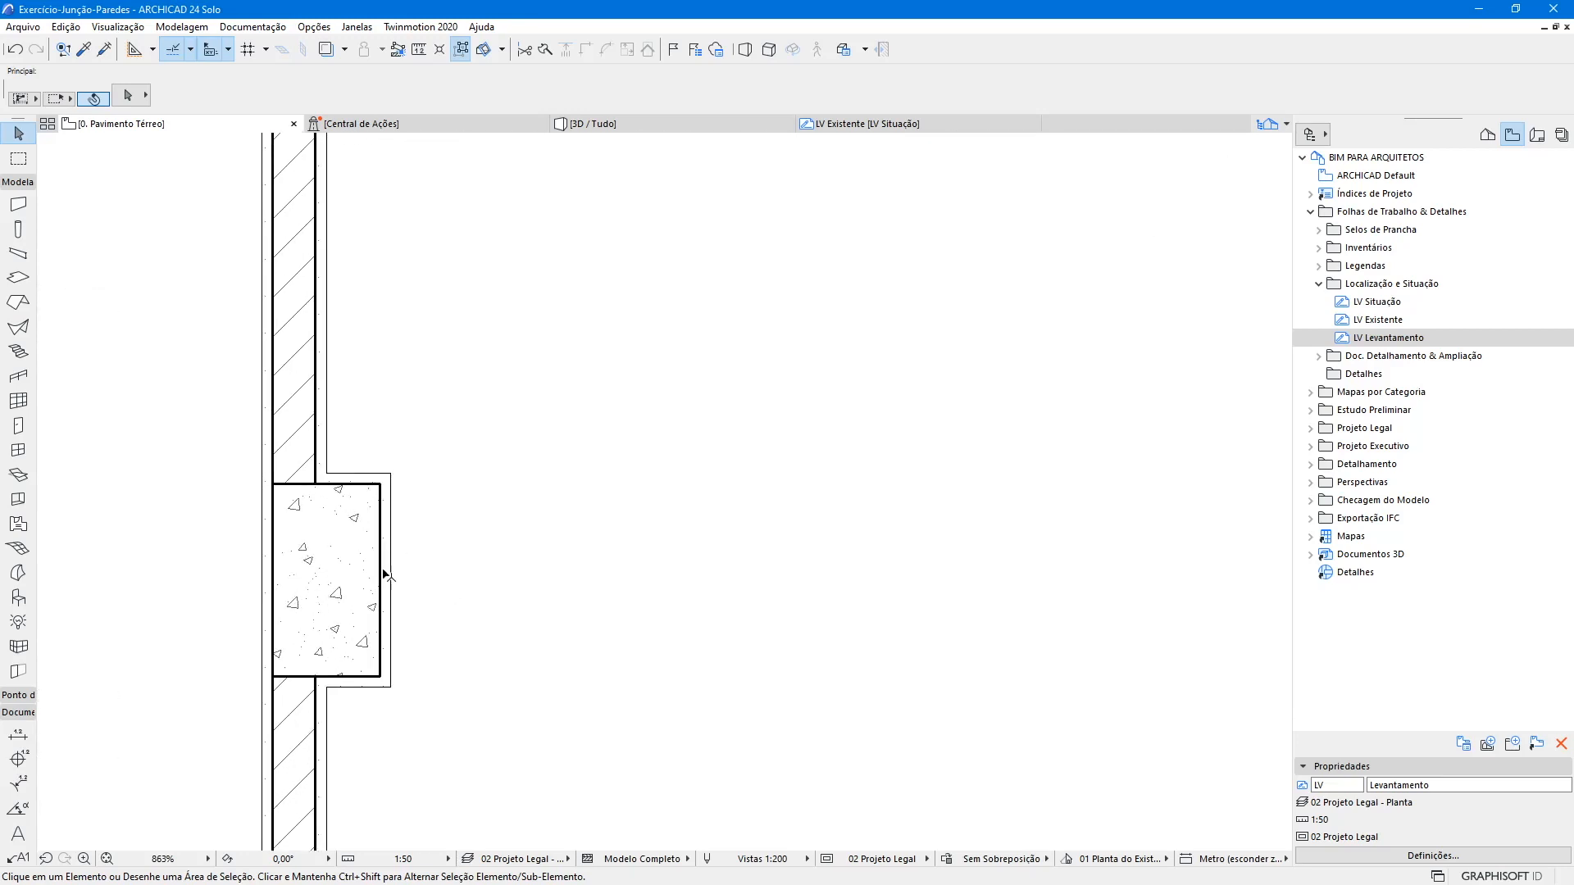
{"action": "scroll", "coordinate": [380, 580], "scroll_direction": "down", "scroll_amount": 5}
{"action": "left_click", "coordinate": [355, 631]}
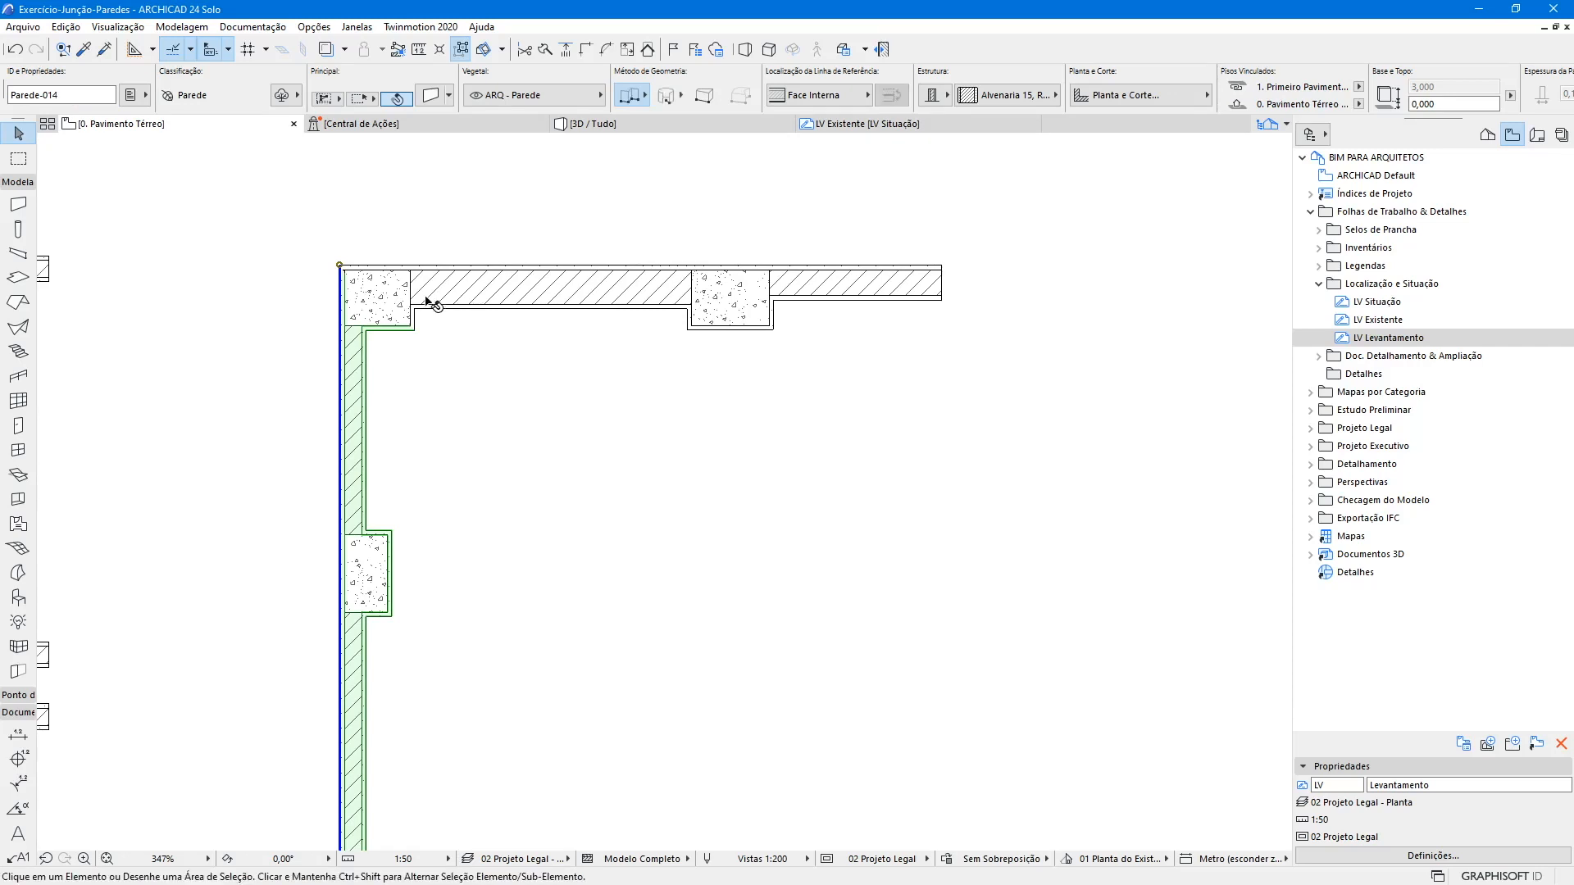
{"action": "key", "text": "Escape"}
- Switch the column between the two horizontal walls from wrapped to free-standing
{"action": "left_click", "coordinate": [745, 295]}
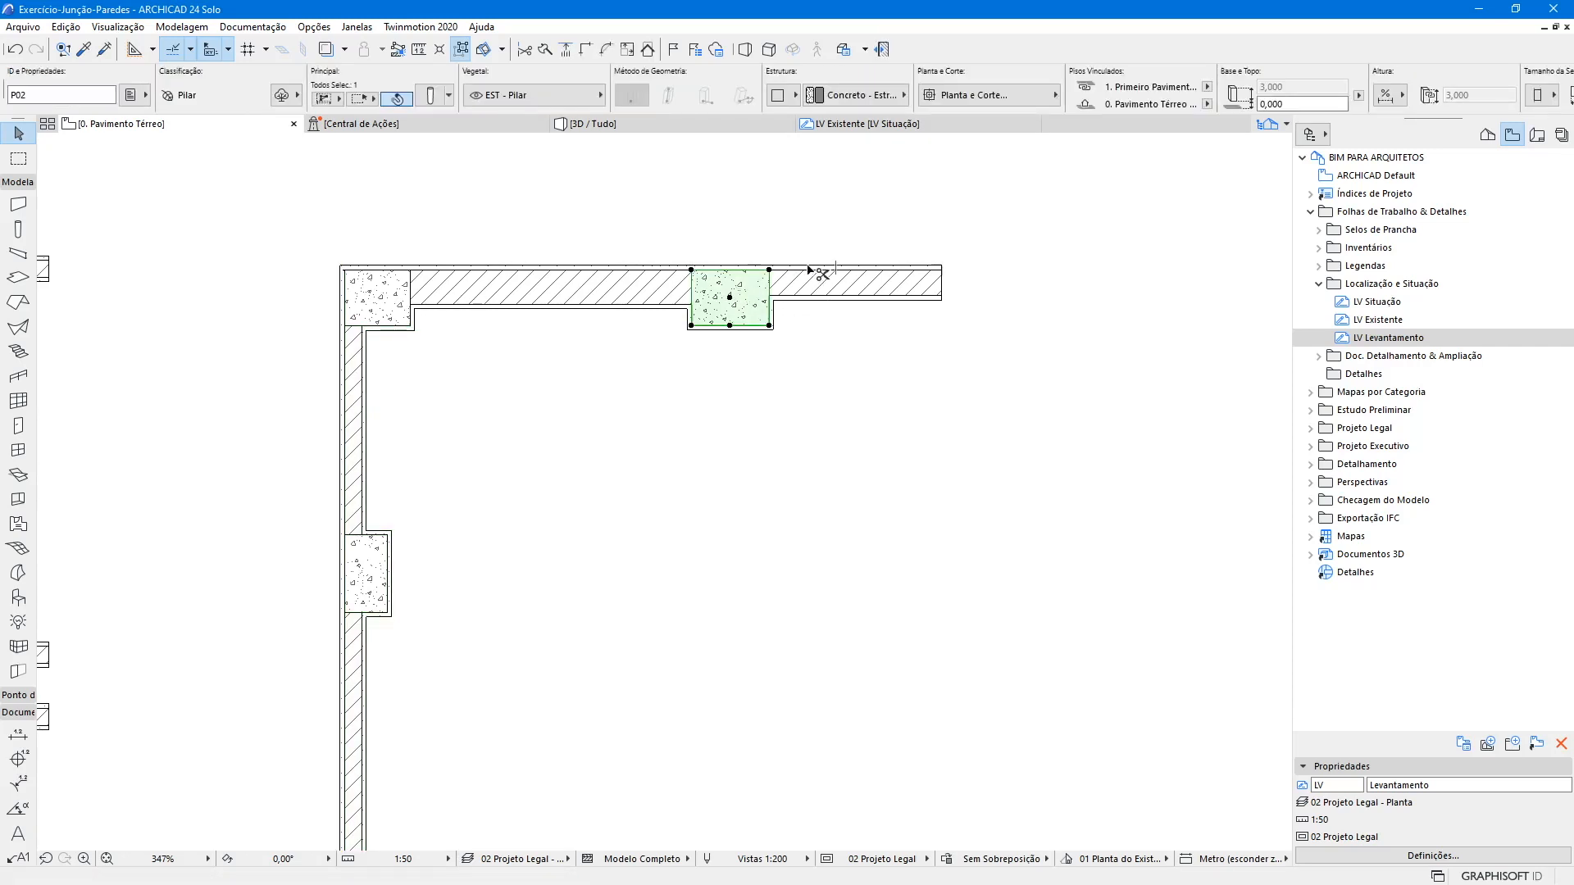
{"action": "key", "text": "ctrl+t"}
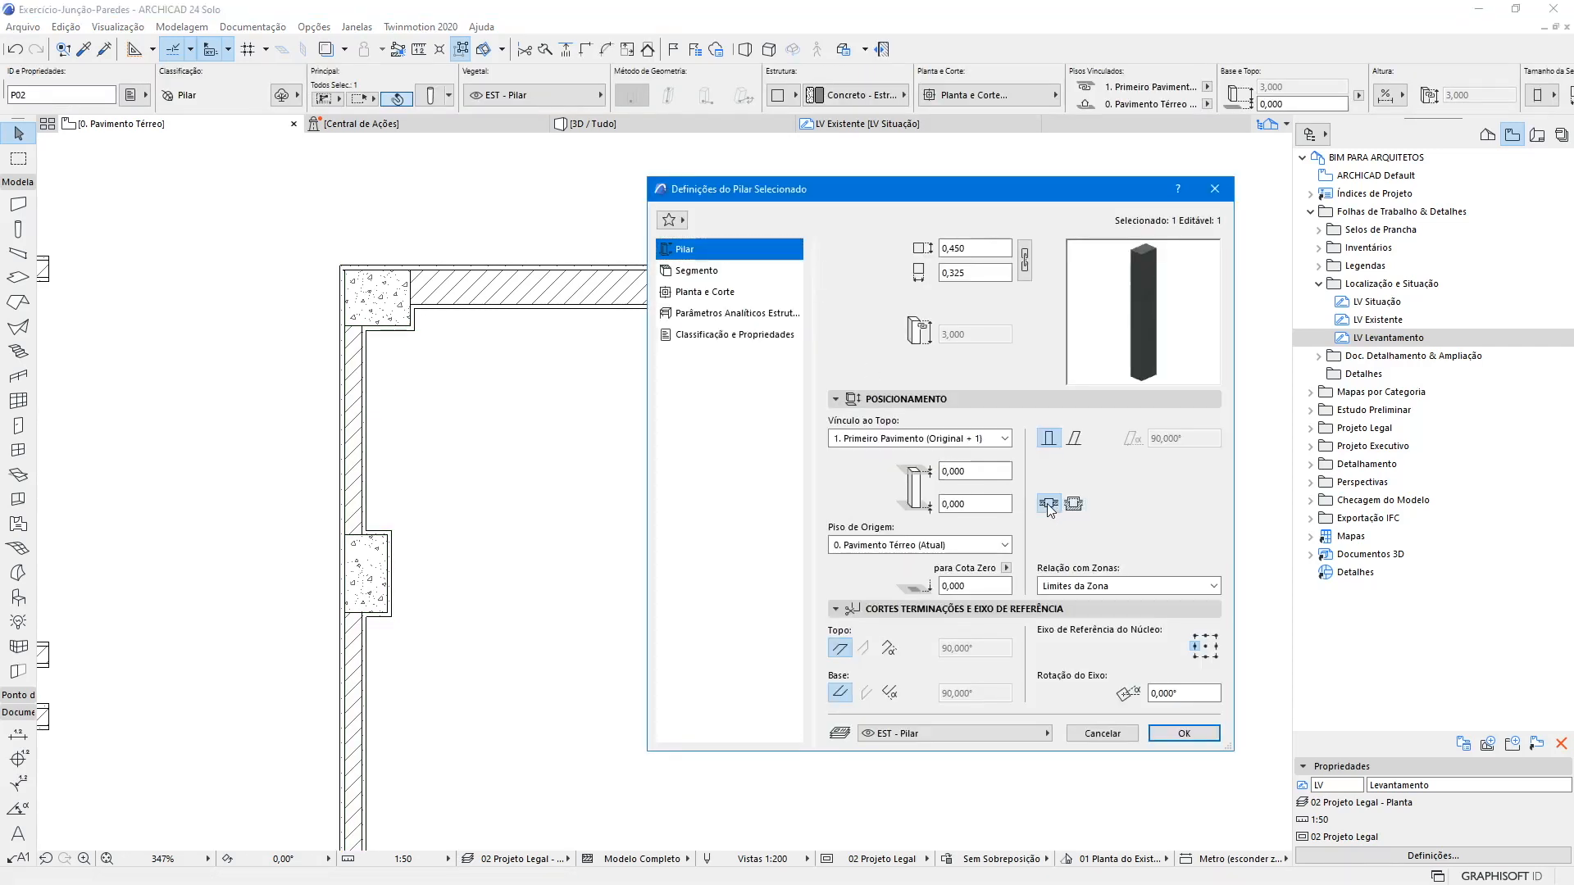
{"action": "left_click", "coordinate": [1179, 733]}
{"action": "scroll", "coordinate": [678, 207], "scroll_direction": "up", "scroll_amount": 6}
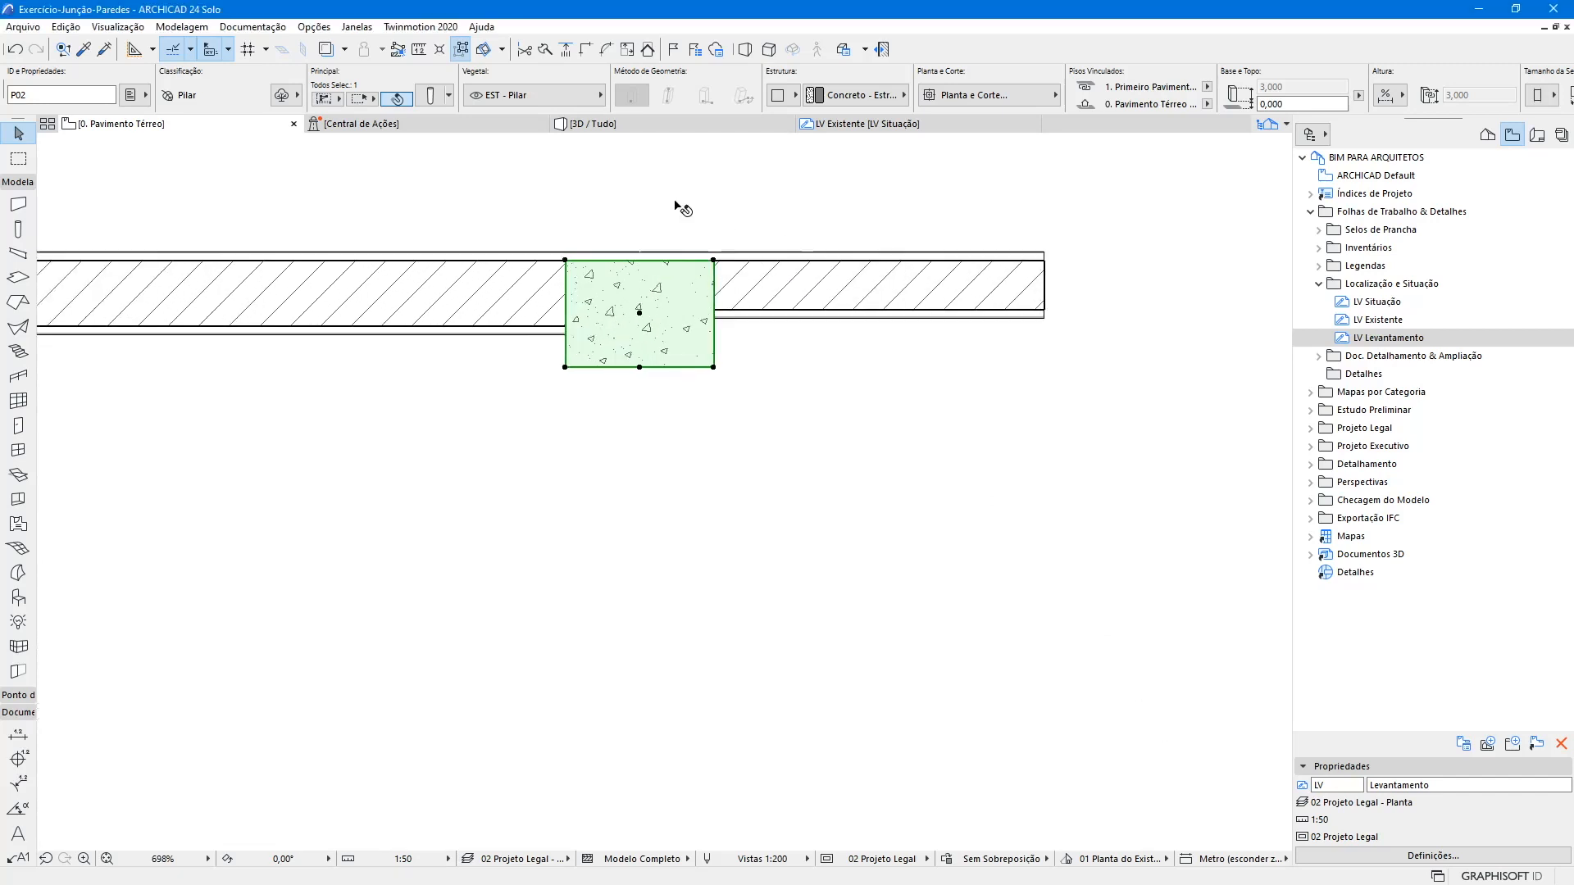
{"action": "key", "text": "Escape"}
- Load the Arremate/Junção Paredes favourite into the Column tool for the unresolved brick wall junction
{"action": "scroll", "coordinate": [843, 271], "scroll_direction": "down", "scroll_amount": 5}
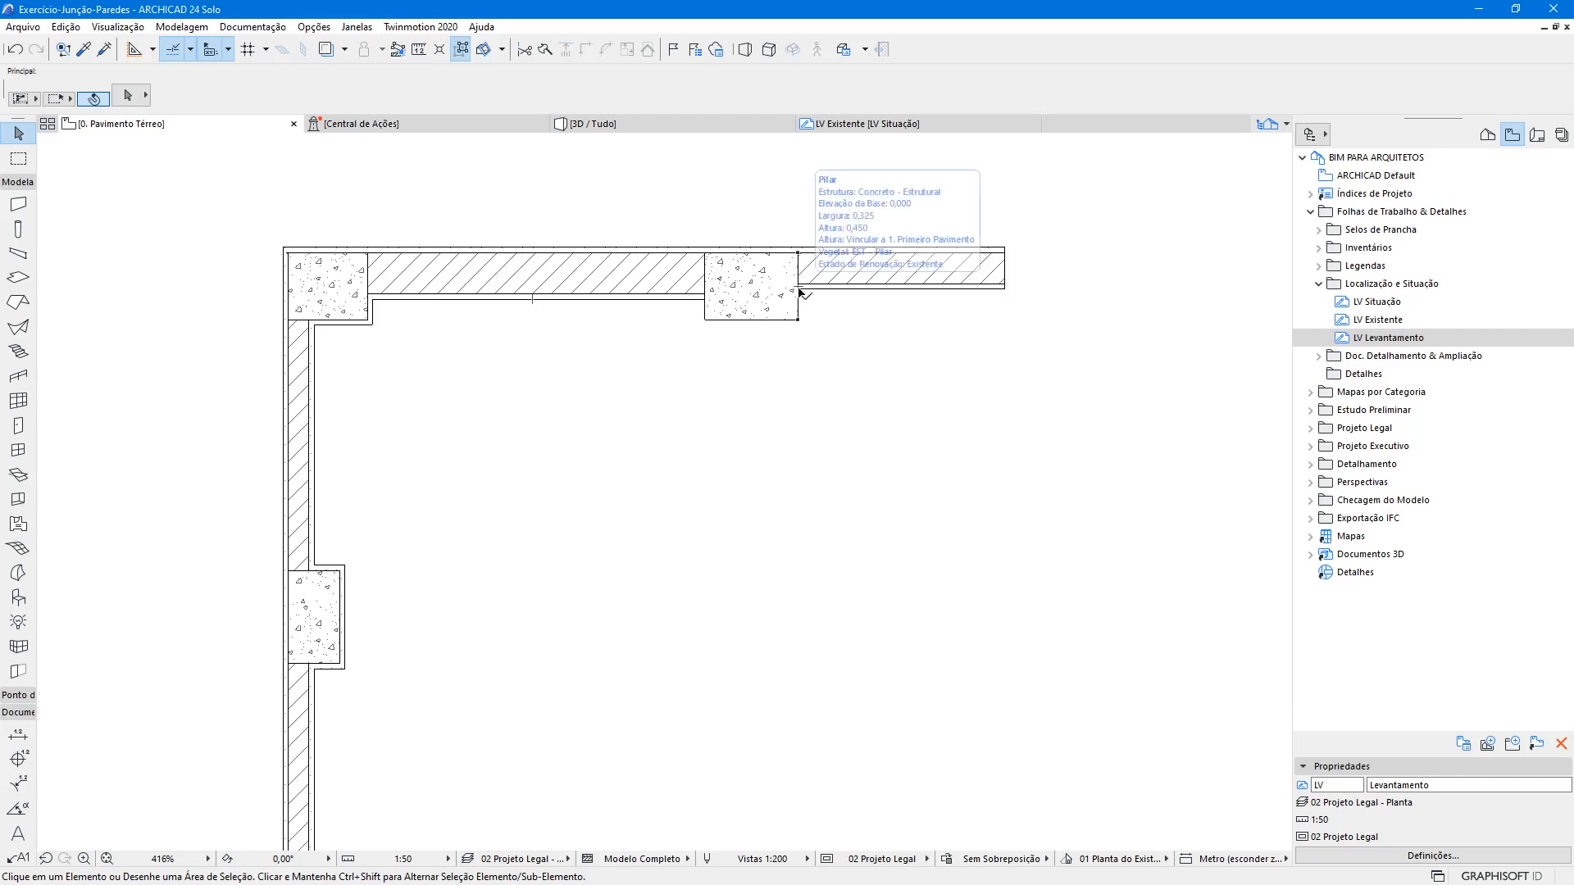
{"action": "scroll", "coordinate": [633, 398], "scroll_direction": "down", "scroll_amount": 2}
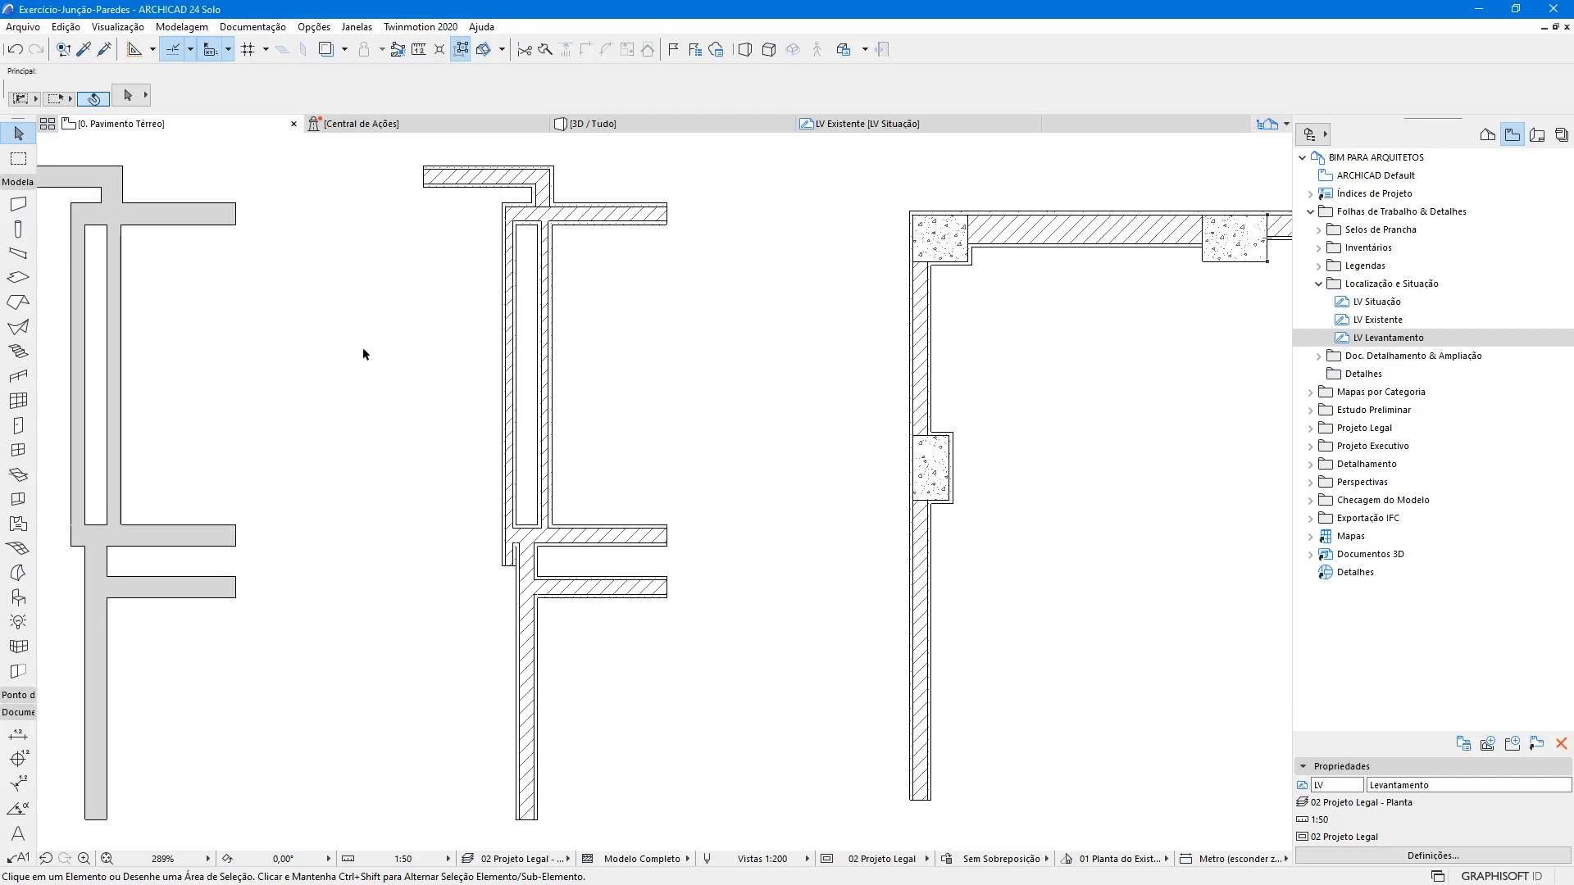
{"action": "scroll", "coordinate": [525, 541], "scroll_direction": "up", "scroll_amount": 2}
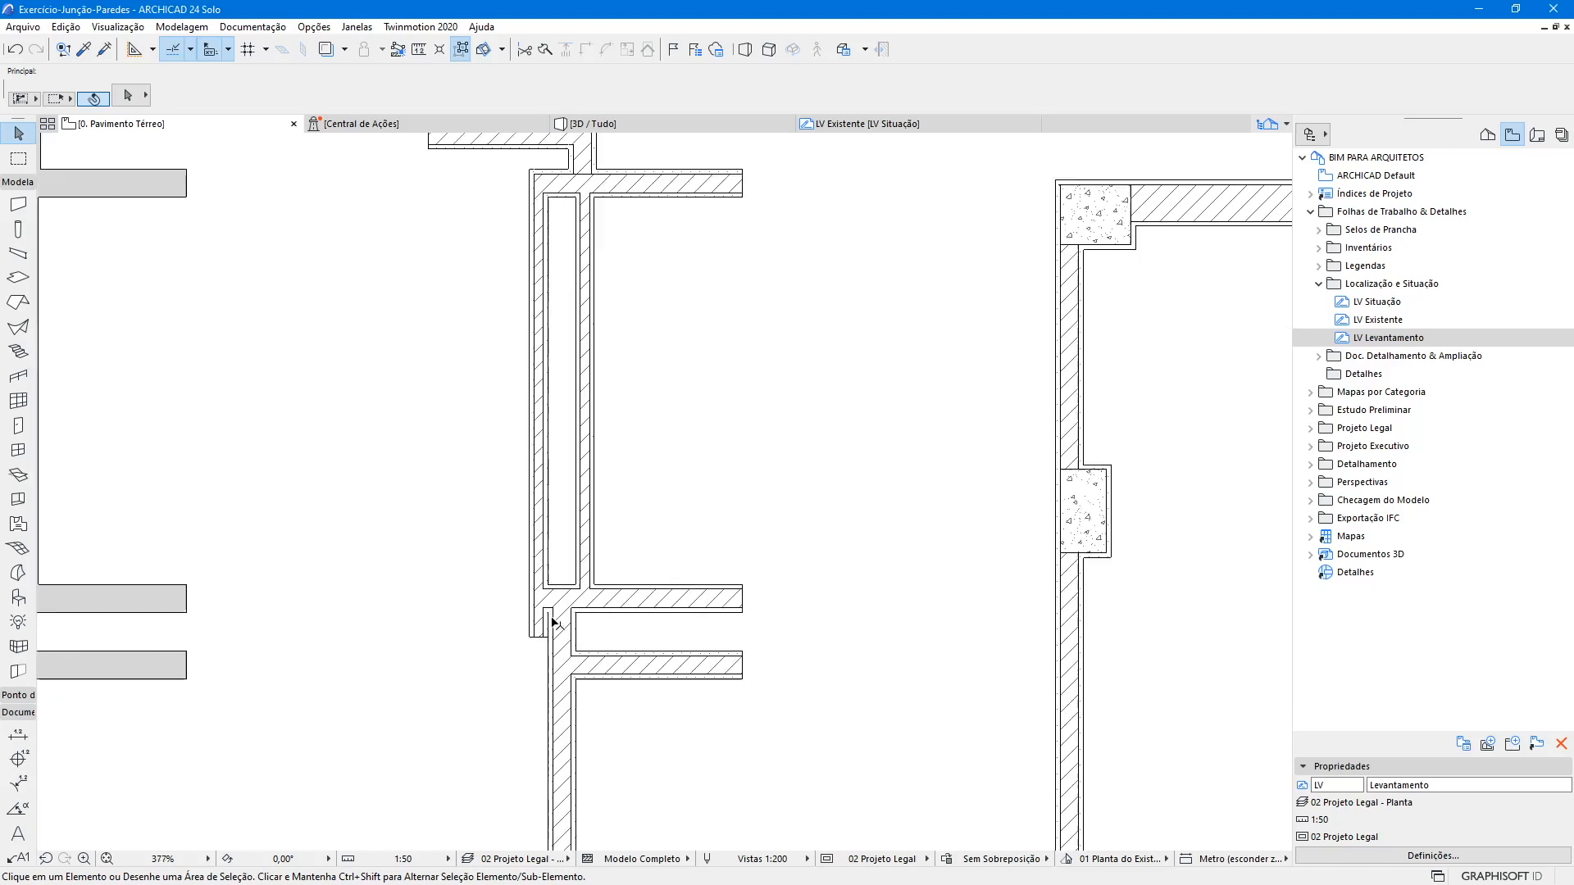
{"action": "left_click", "coordinate": [18, 230]}
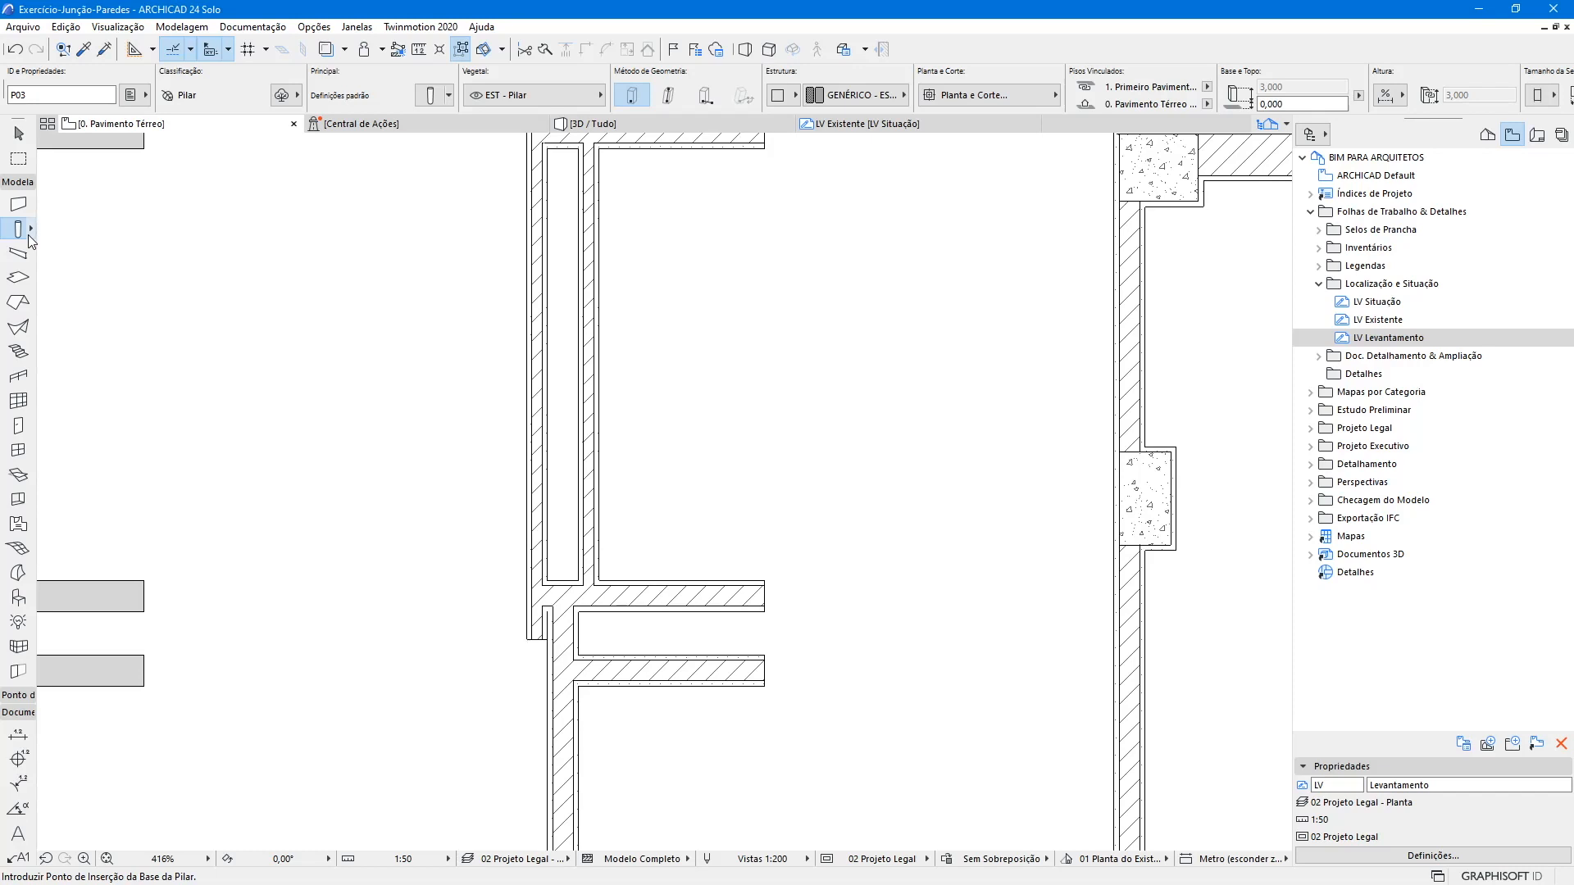
{"action": "scroll", "coordinate": [460, 475], "scroll_direction": "down", "scroll_amount": 5}
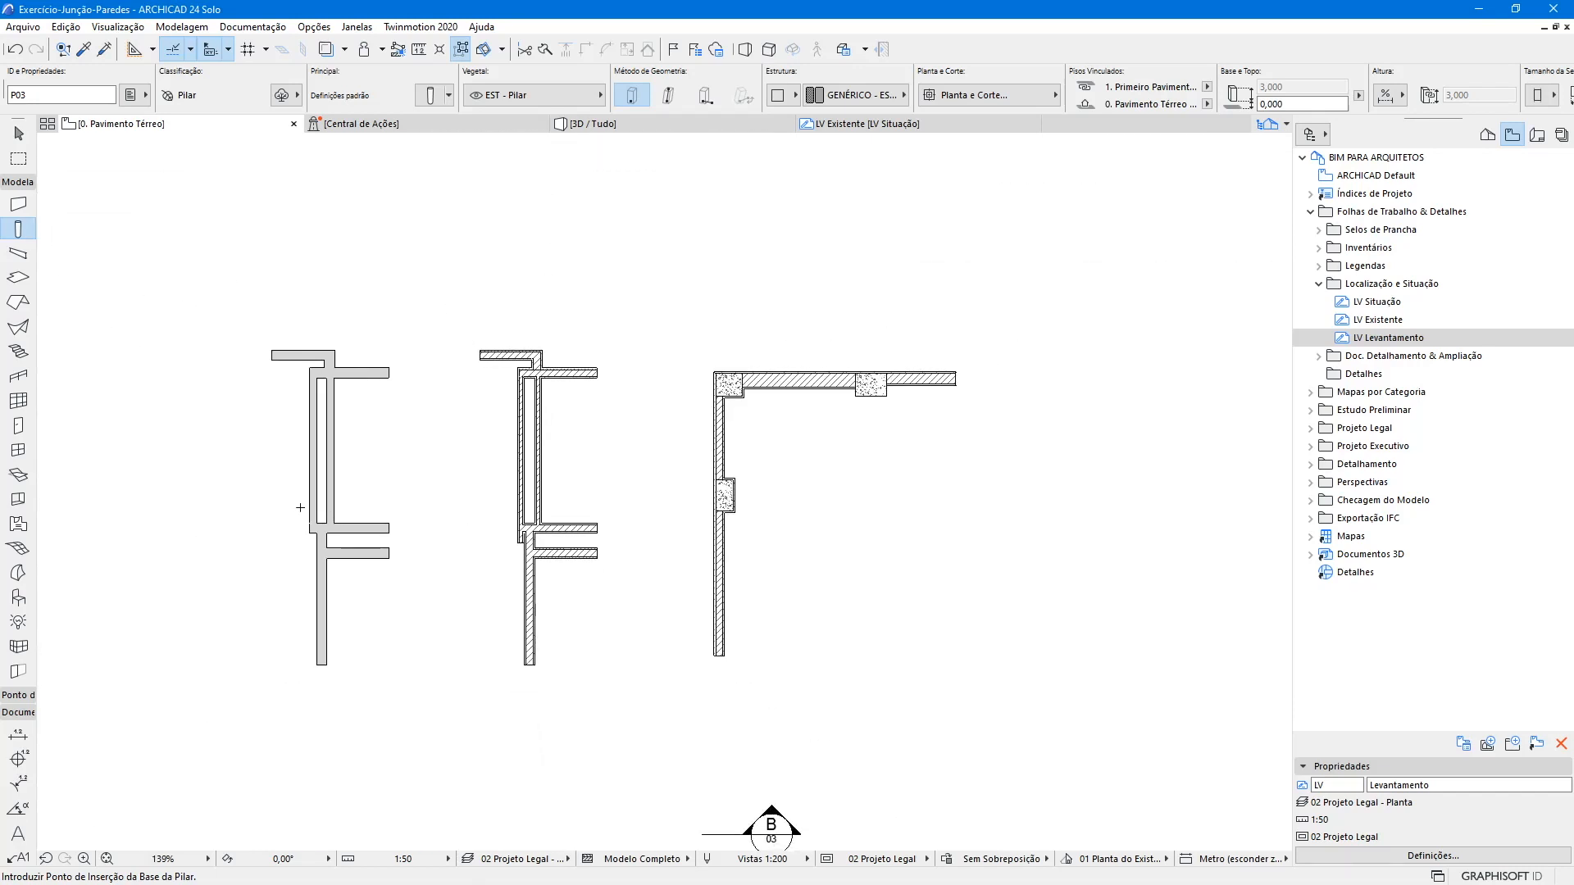
{"action": "scroll", "coordinate": [524, 529], "scroll_direction": "up", "scroll_amount": 8}
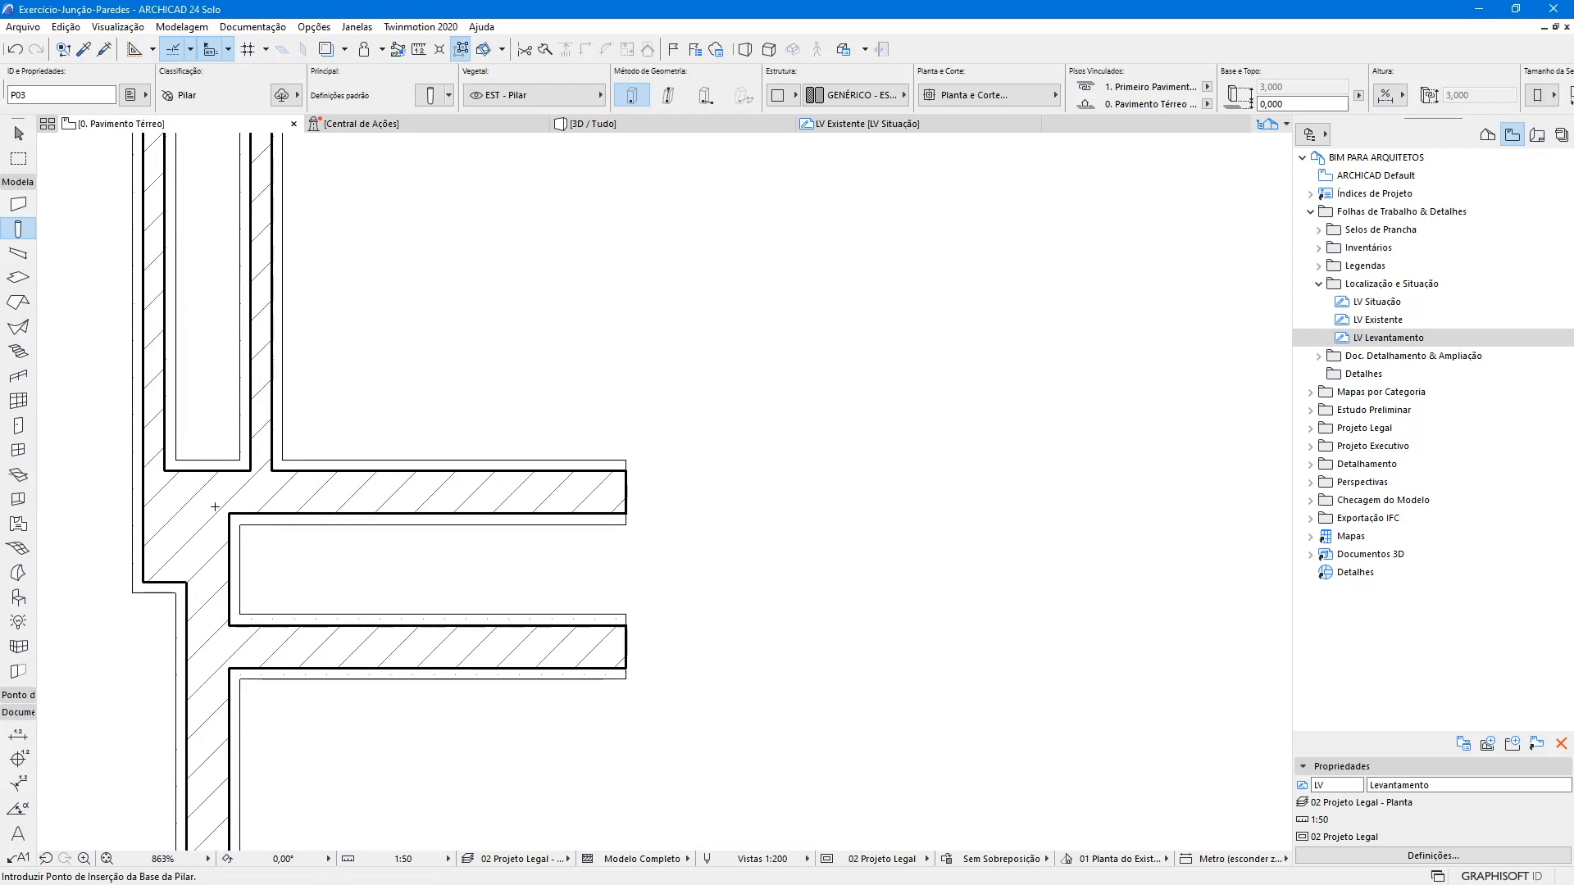
{"action": "scroll", "coordinate": [377, 435], "scroll_direction": "down", "scroll_amount": 8}
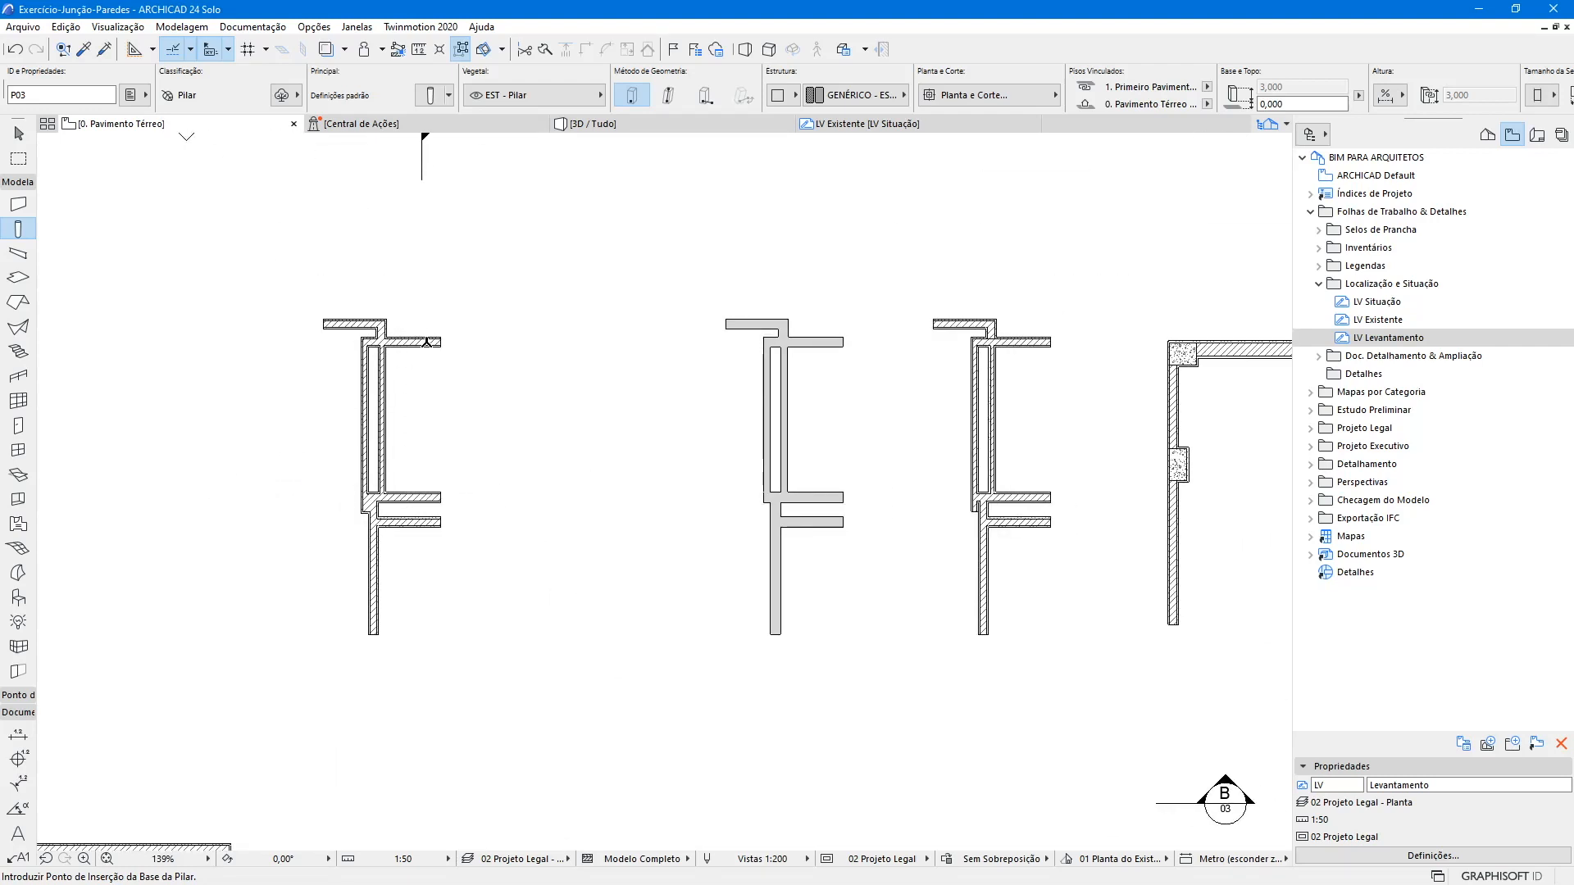
{"action": "scroll", "coordinate": [1008, 484], "scroll_direction": "up", "scroll_amount": 8}
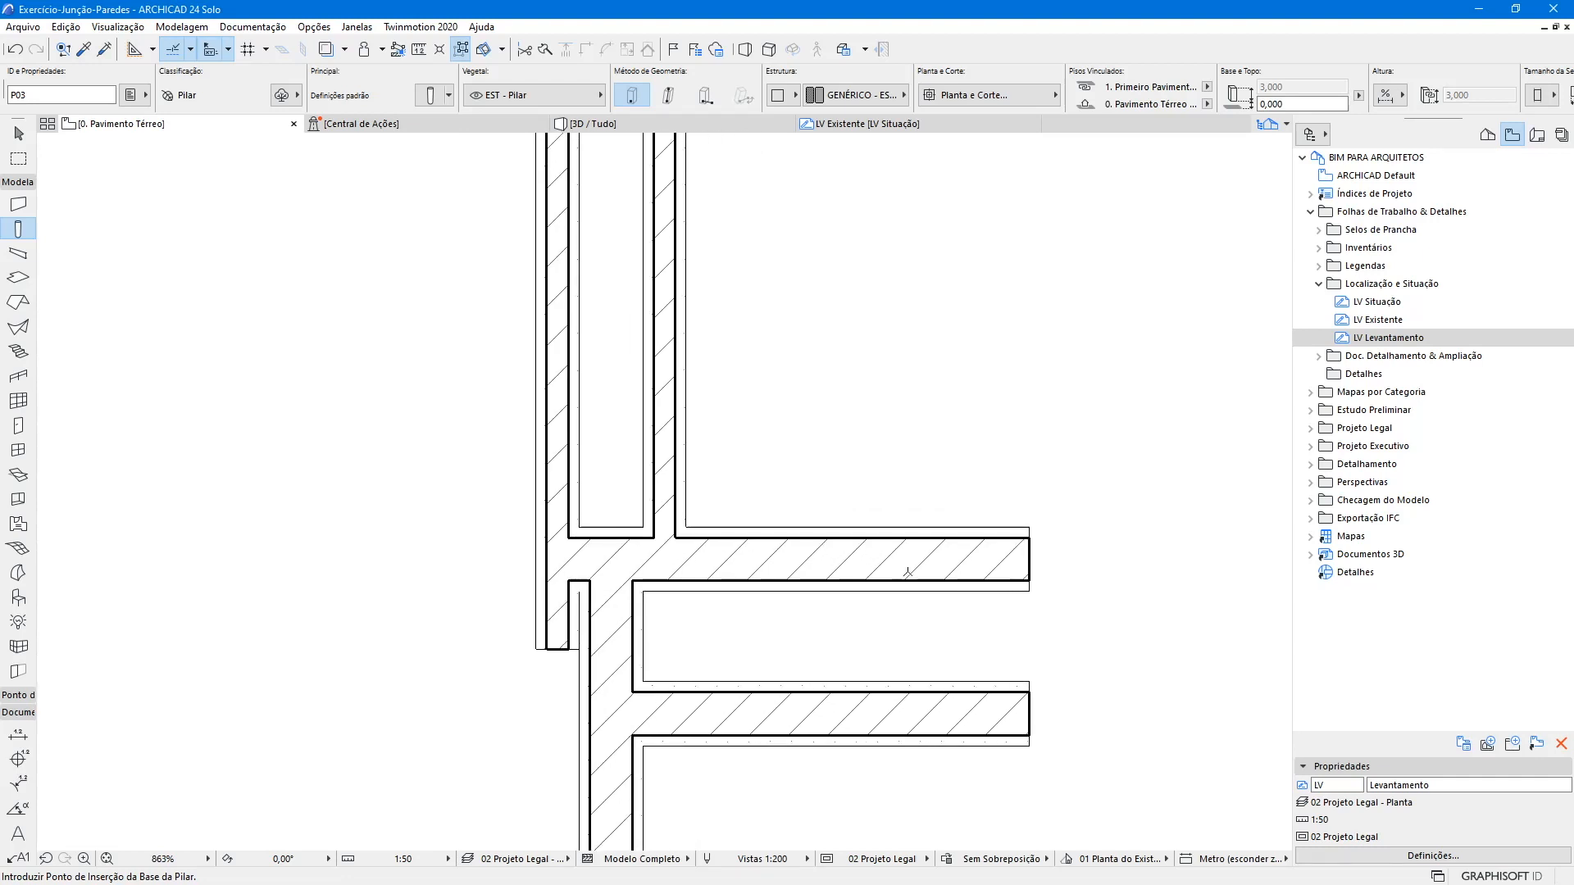
{"action": "left_click", "coordinate": [27, 237]}
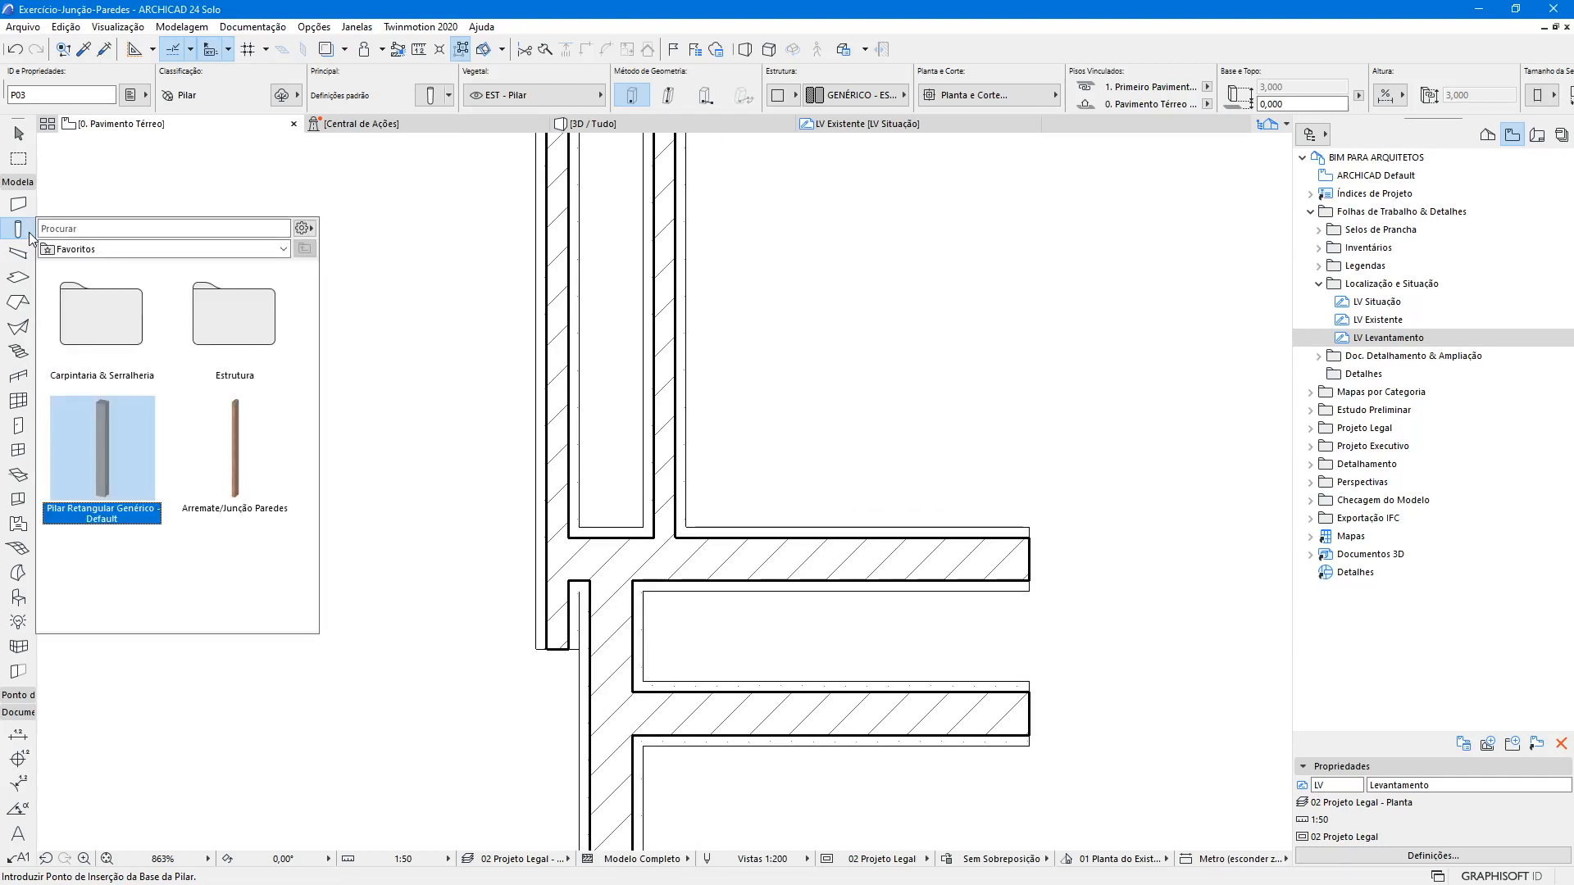
{"action": "double_click", "coordinate": [229, 451]}
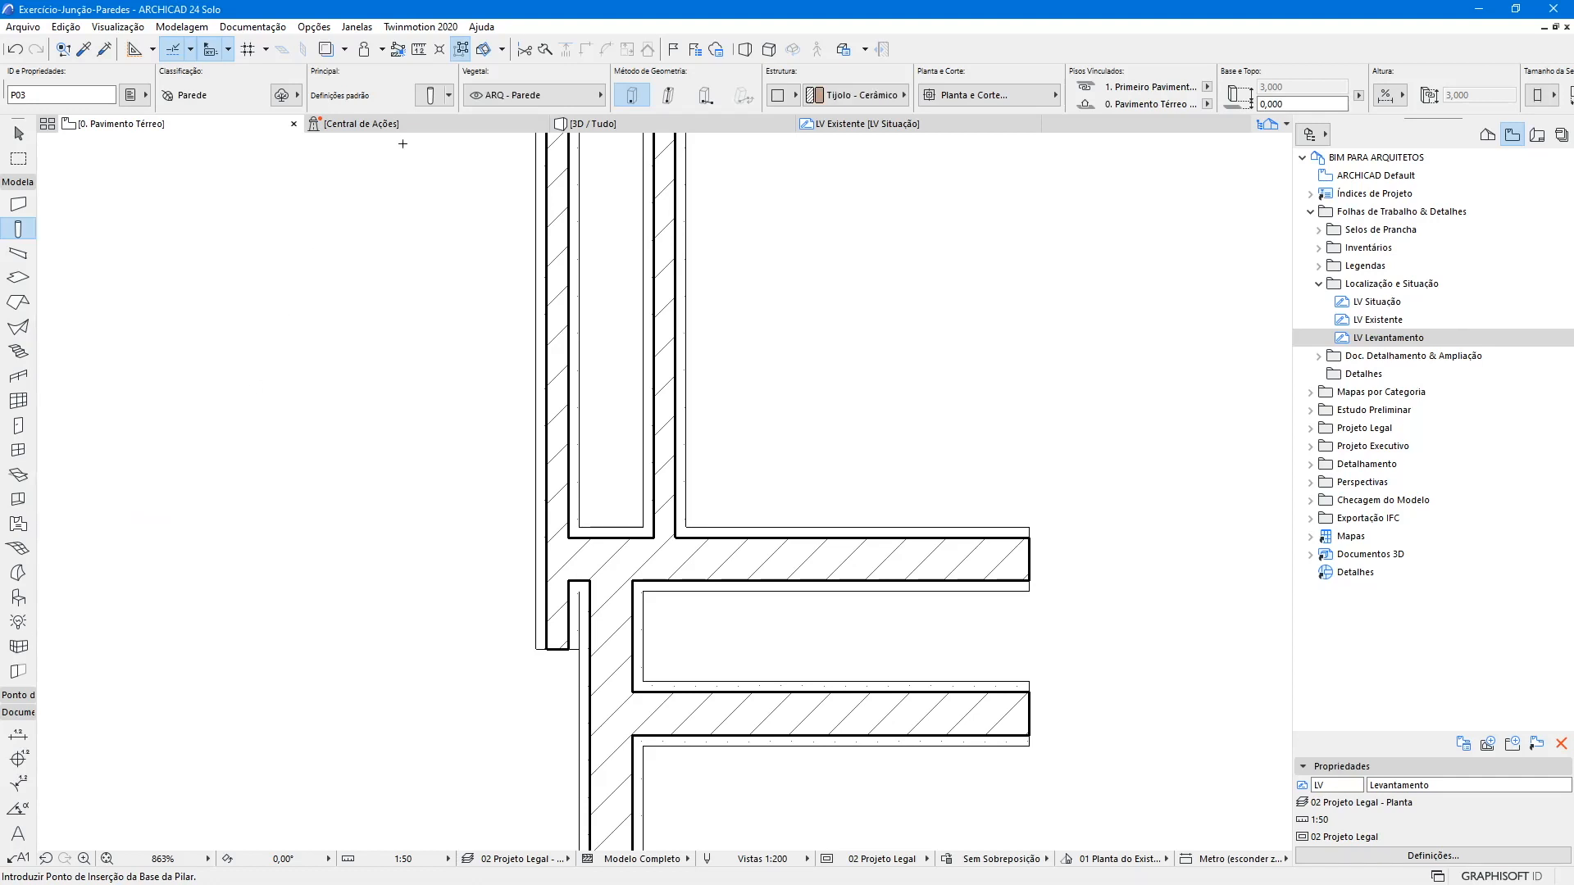
- Check the default column's layer, classification and structural function in its settings
{"action": "left_click", "coordinate": [430, 95]}
{"action": "left_click_drag", "start_coordinate": [853, 195], "coordinate": [257, 177]}
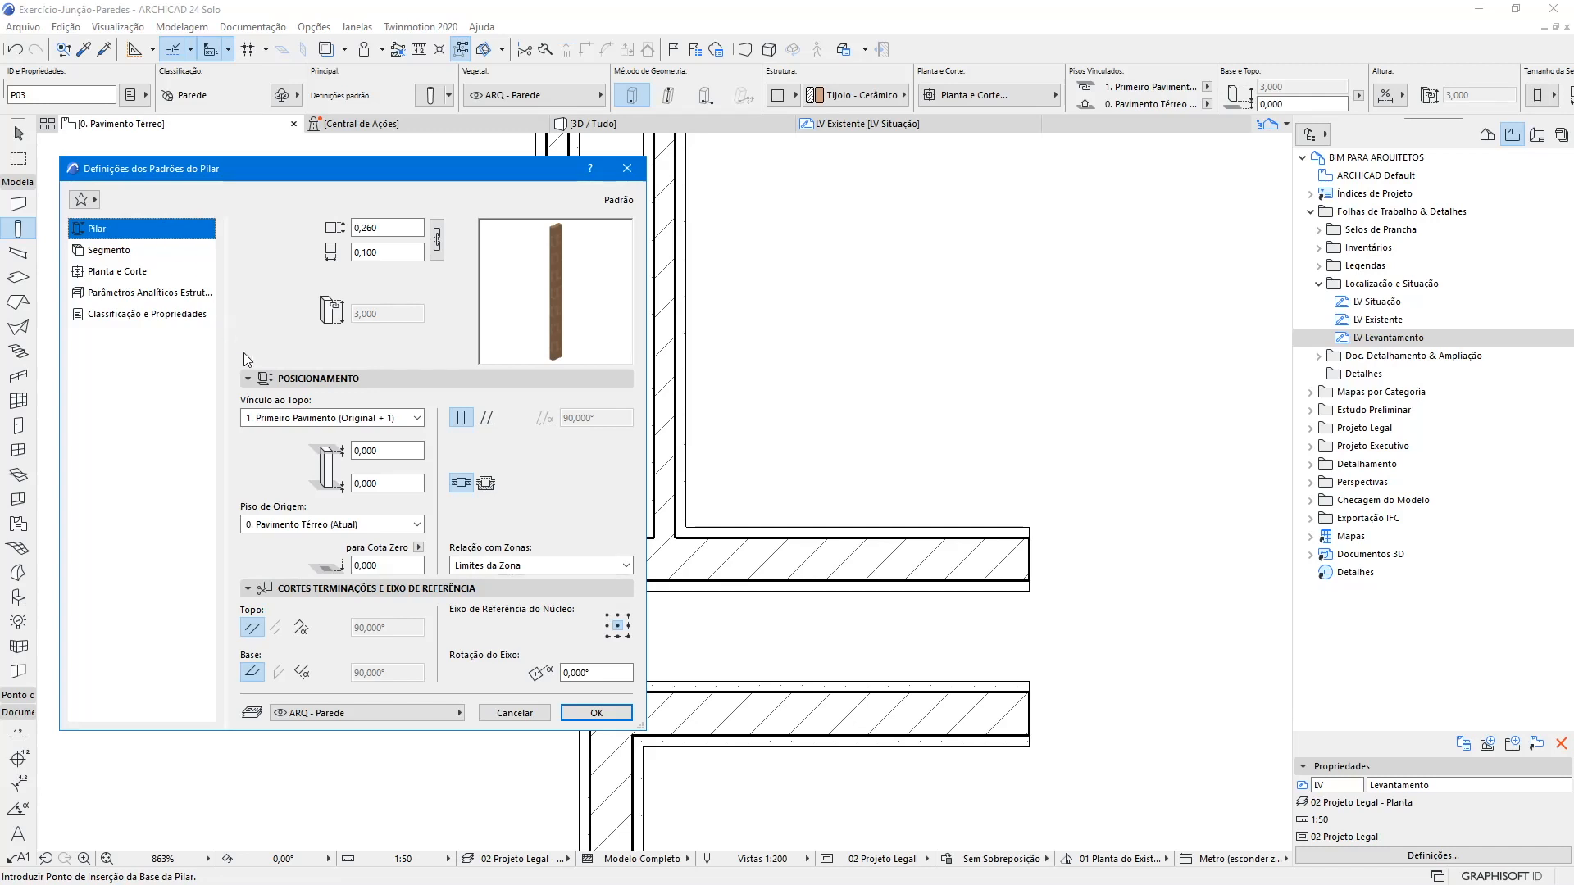
{"action": "left_click", "coordinate": [348, 711]}
{"action": "left_click", "coordinate": [348, 712]}
{"action": "left_click", "coordinate": [112, 314]}
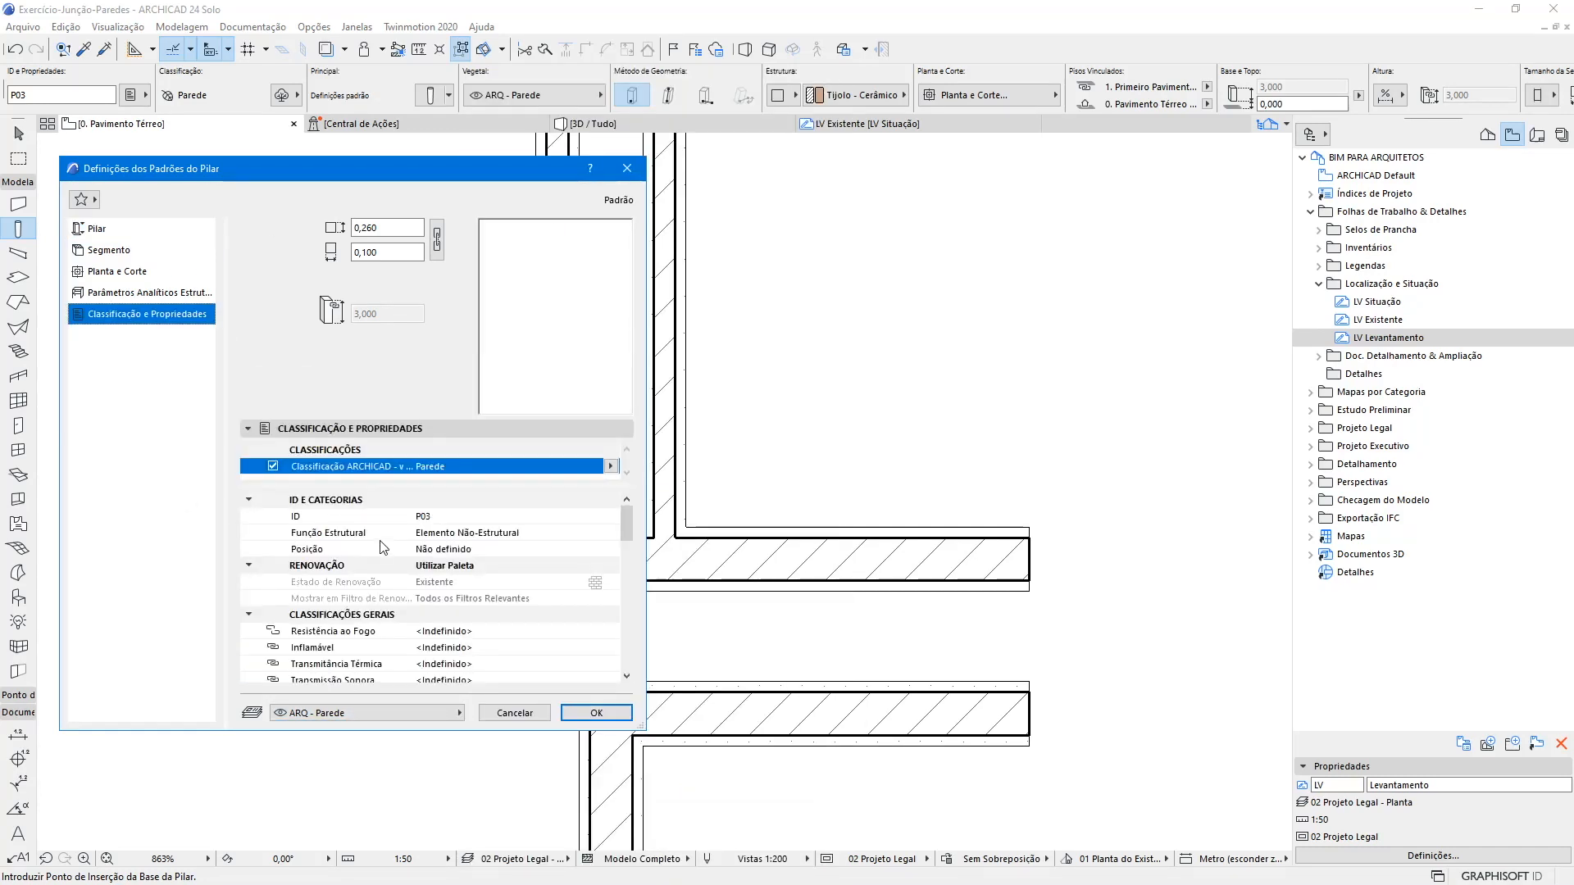
{"action": "left_click", "coordinate": [464, 535]}
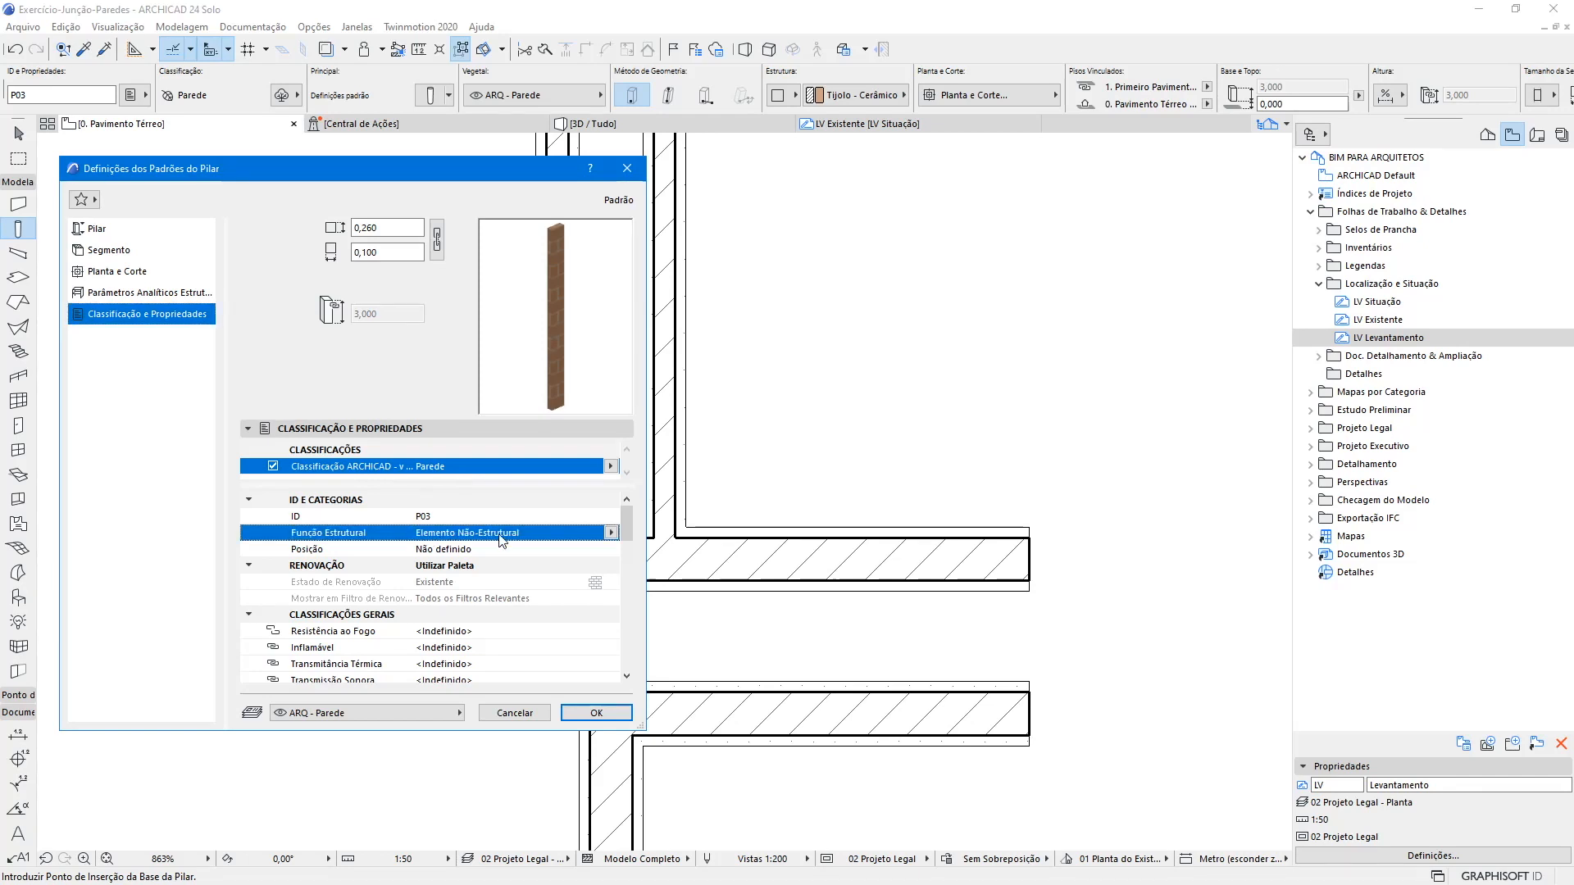
- Review the default column's segment structure and its floor plan and section line and fill settings, and accept the dialog
{"action": "left_click", "coordinate": [121, 249]}
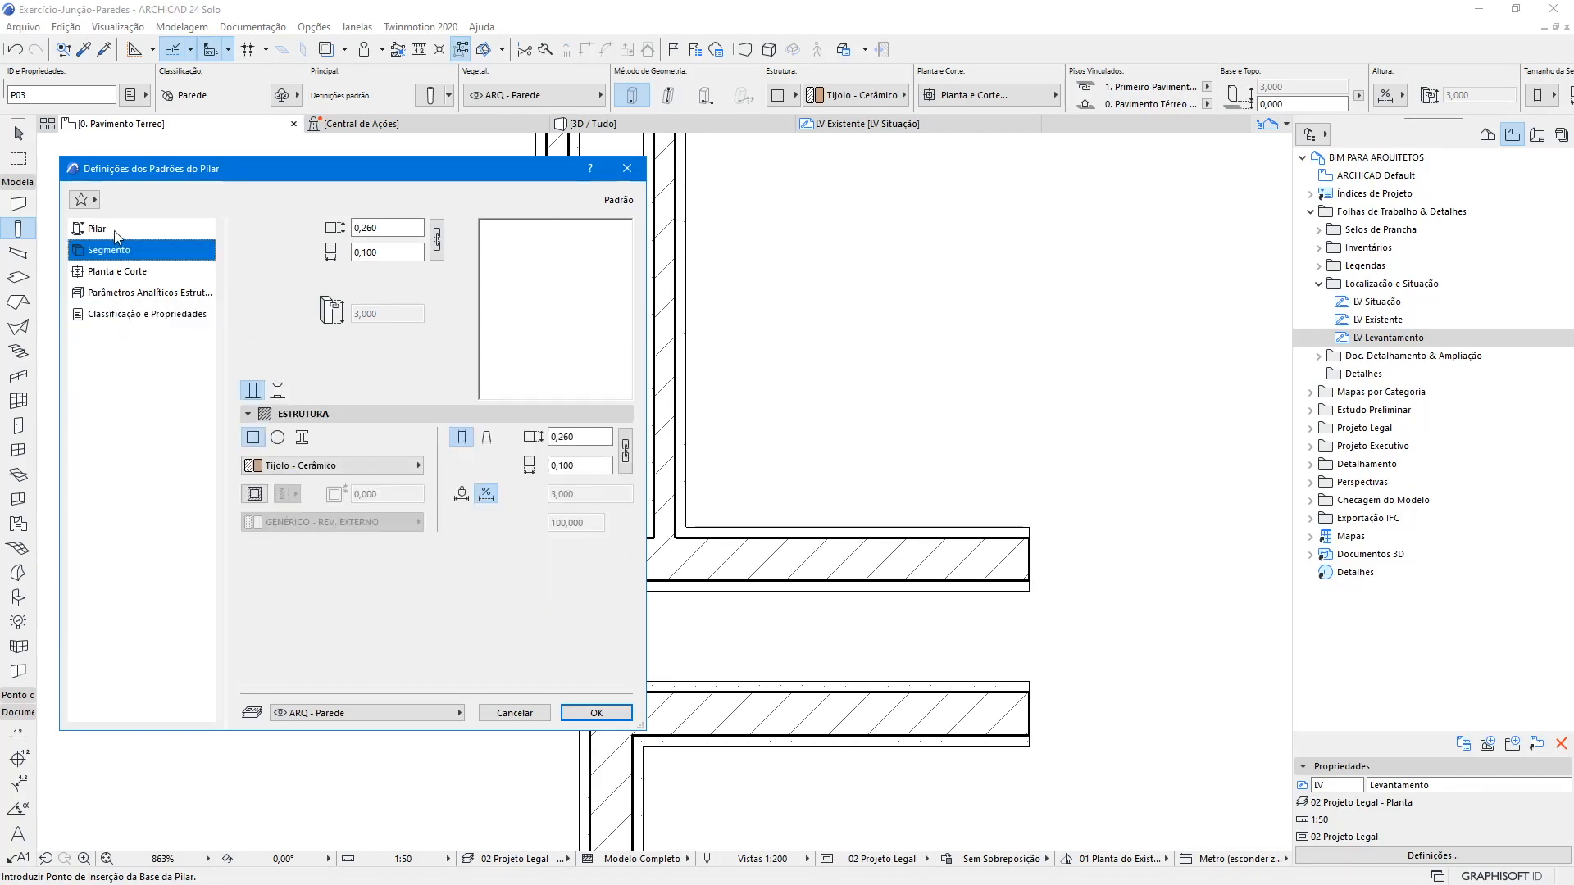
{"action": "left_click", "coordinate": [115, 272]}
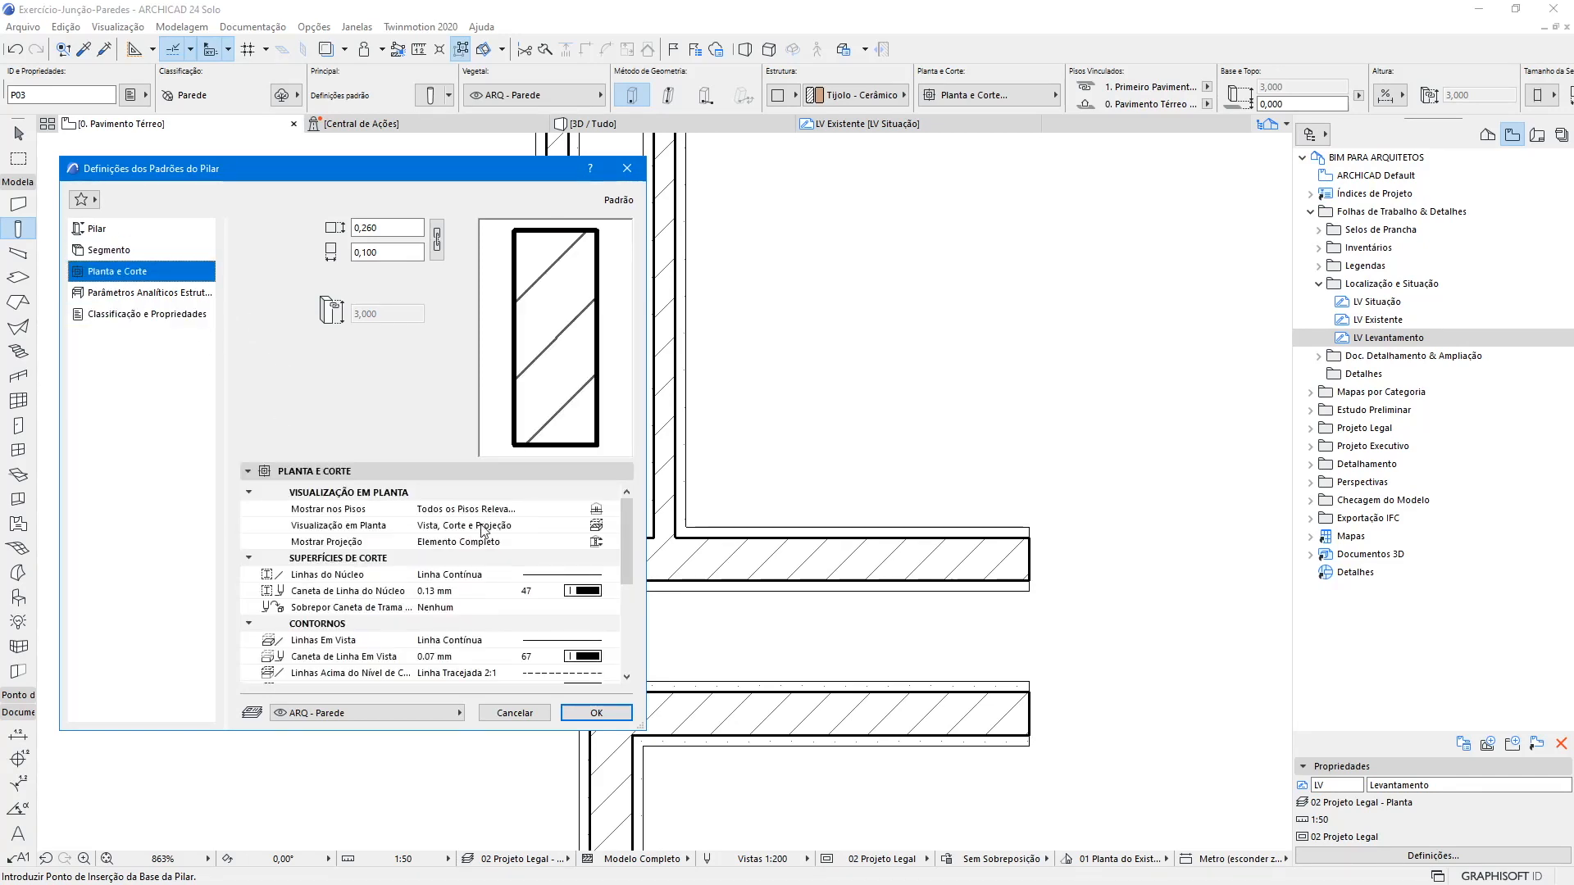
{"action": "left_click_drag", "start_coordinate": [632, 553], "coordinate": [636, 584]}
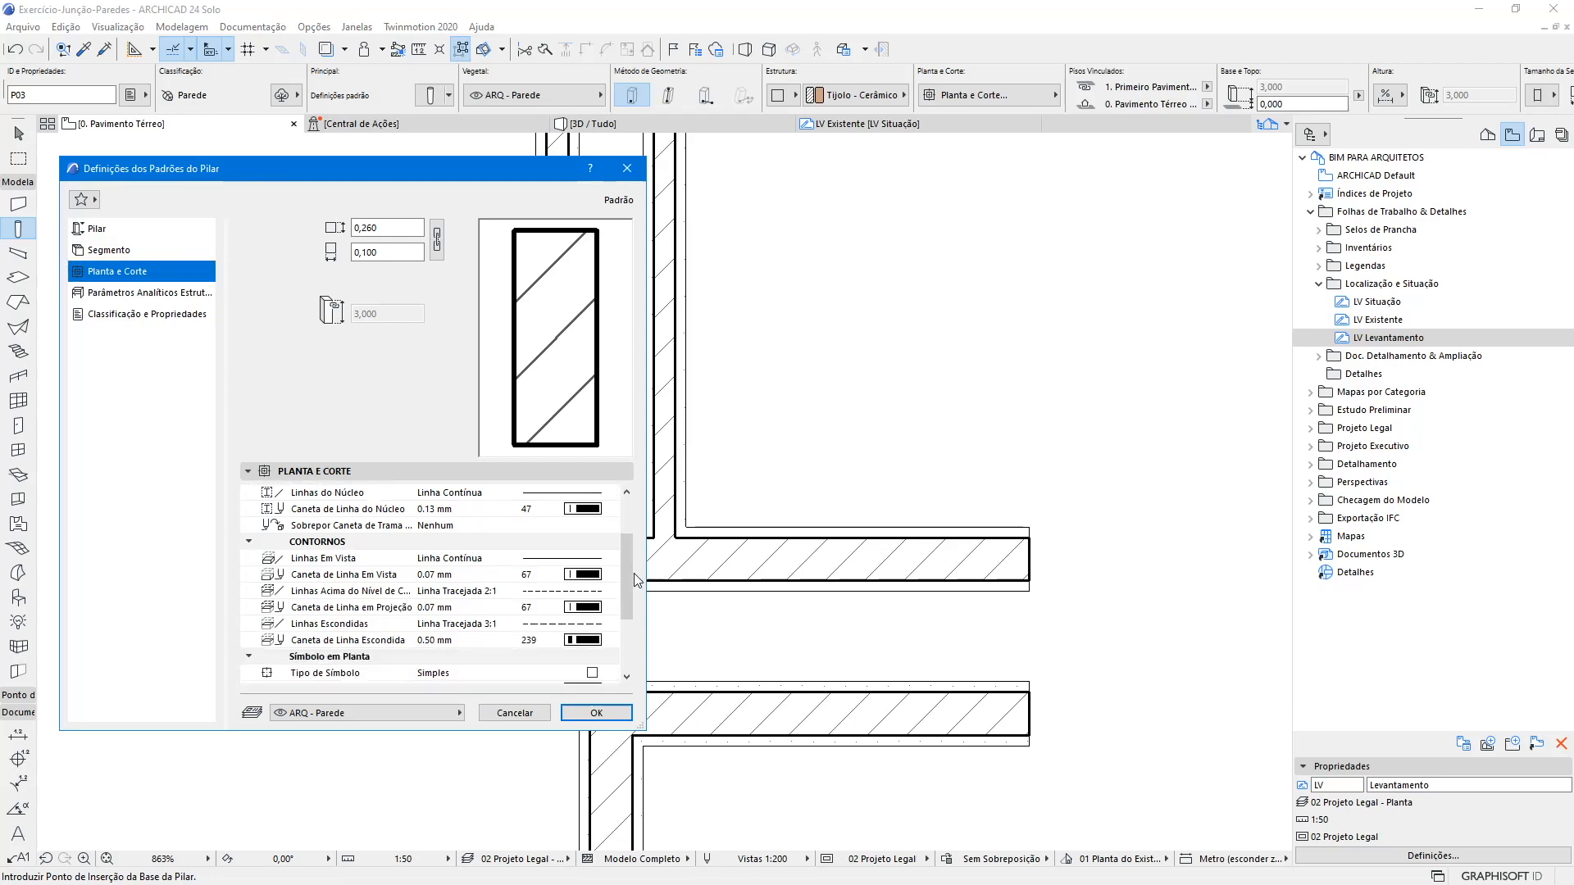
{"action": "left_click", "coordinate": [533, 509]}
{"action": "left_click", "coordinate": [541, 574]}
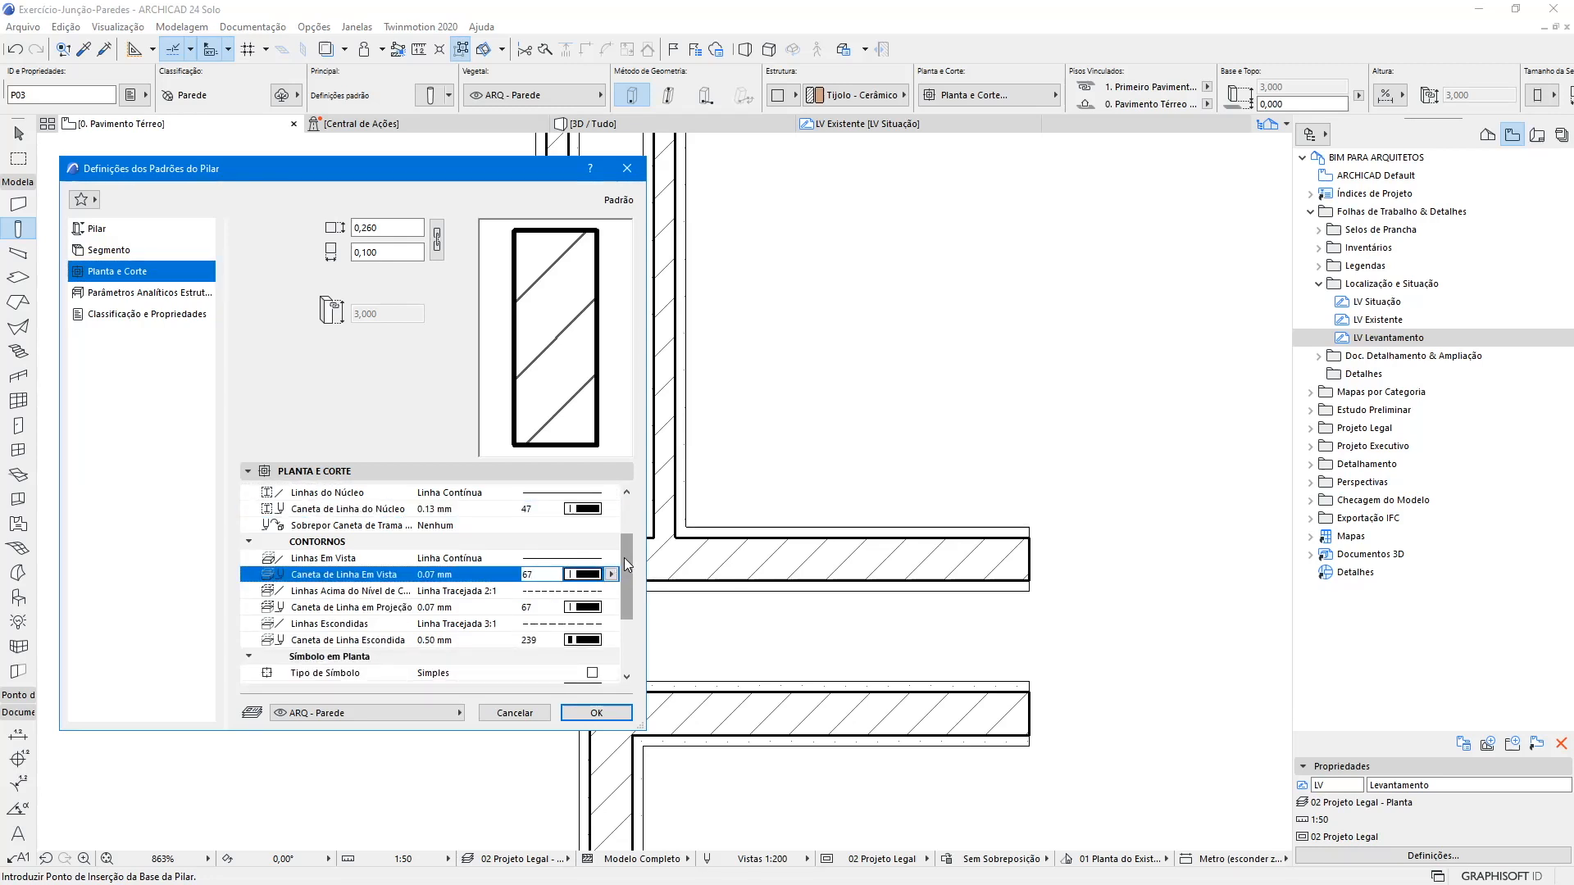
{"action": "left_click_drag", "start_coordinate": [623, 558], "coordinate": [626, 588]}
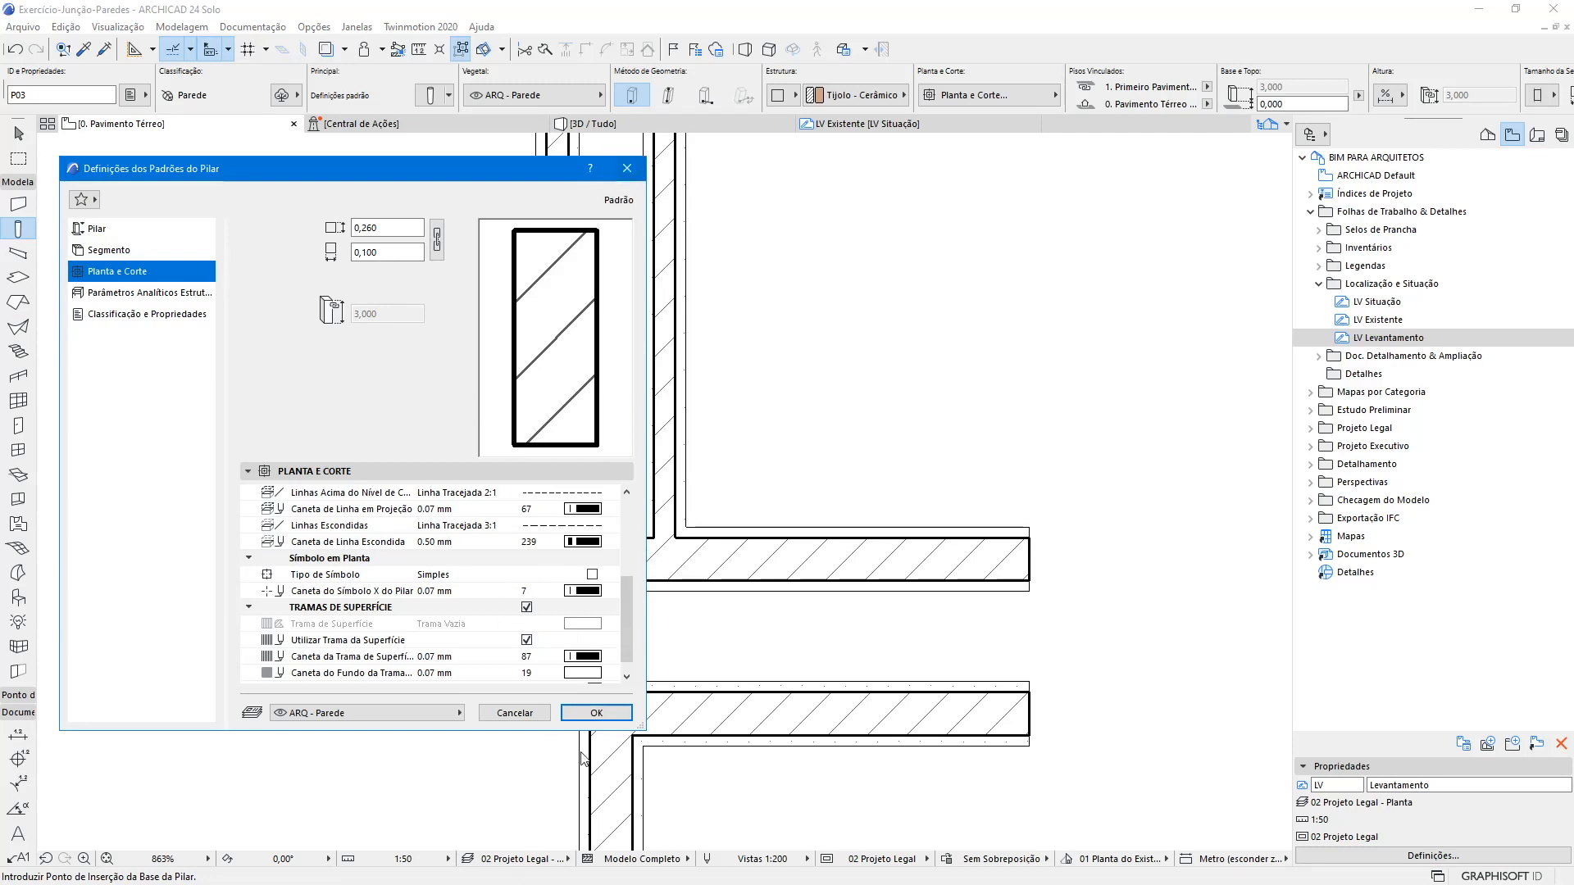
{"action": "left_click", "coordinate": [596, 712]}
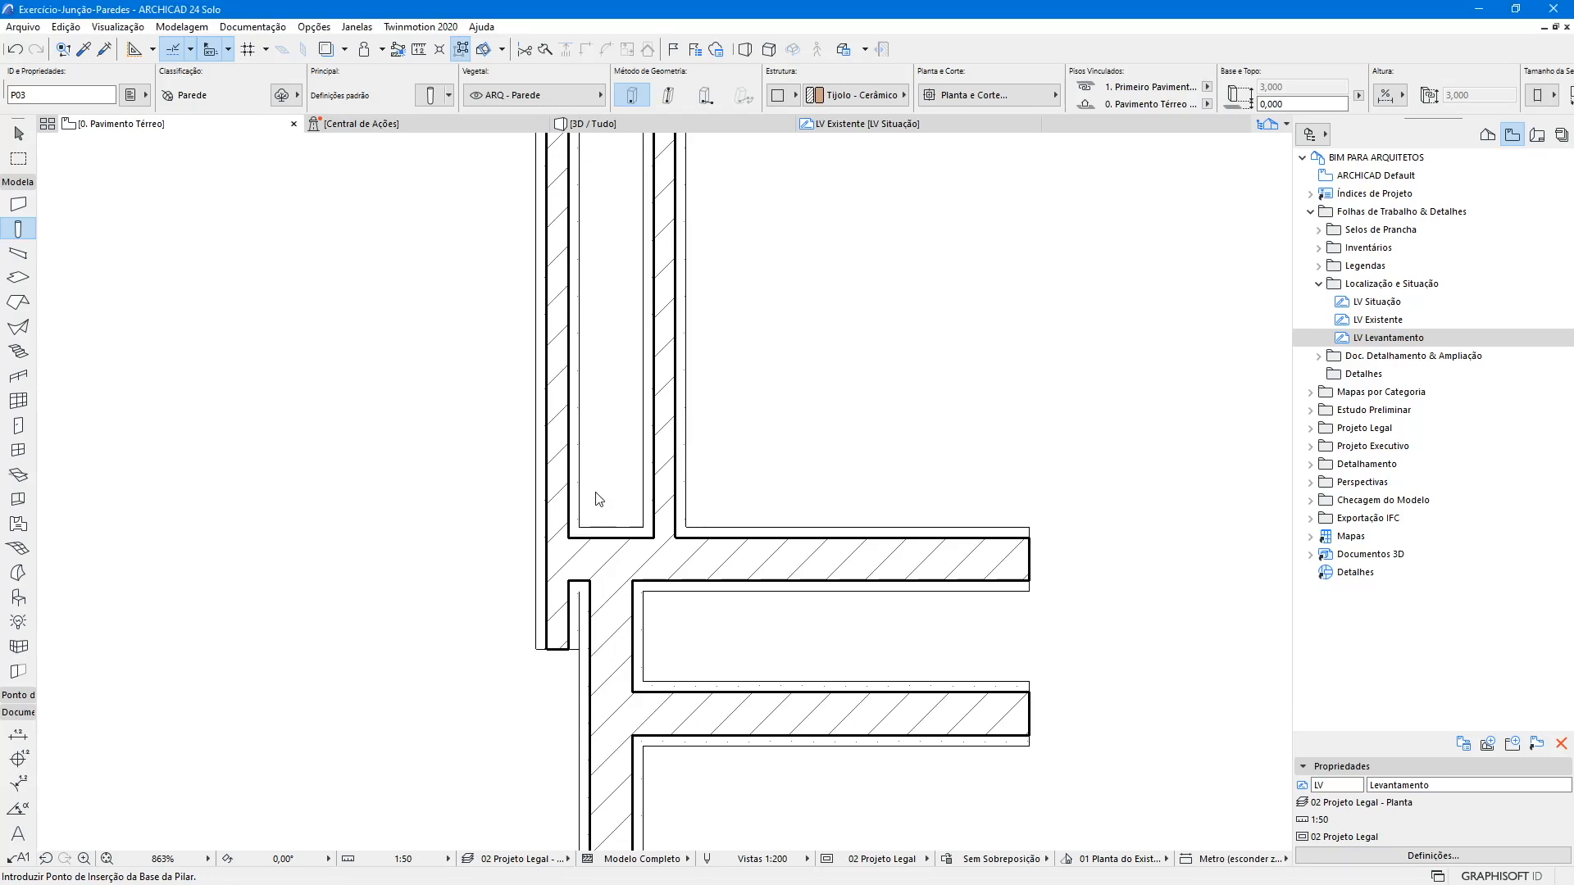
{"action": "scroll", "coordinate": [594, 586], "scroll_direction": "up", "scroll_amount": 3}
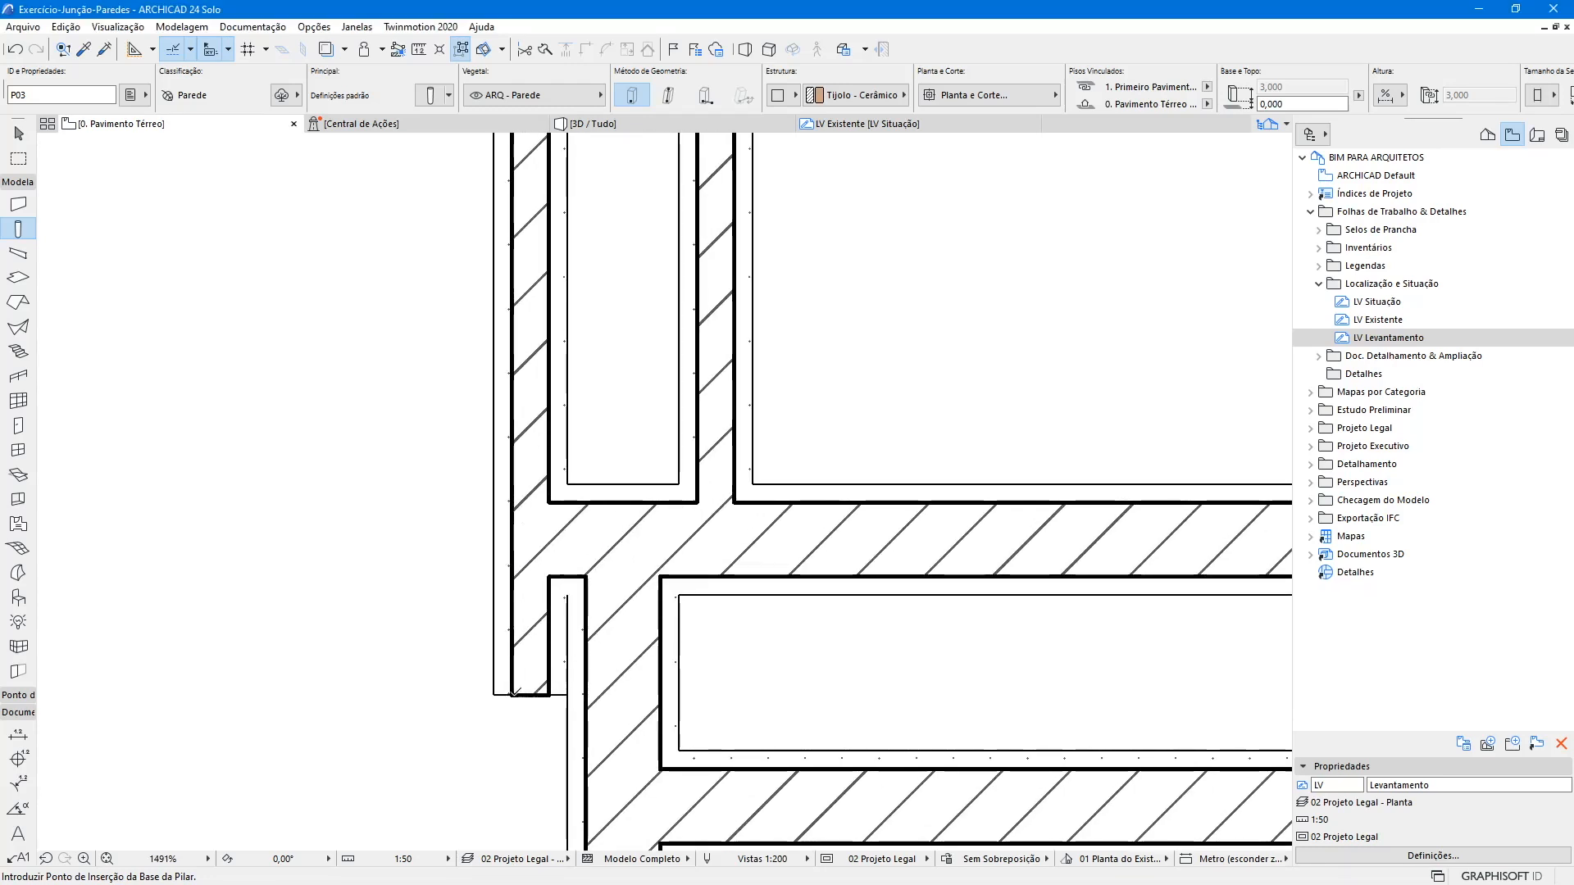
- Place a free-standing brick filler column at the lower junction and move its lower outer corner onto the brick end corner of the outer vertical wall
{"action": "left_click", "coordinate": [550, 646]}
{"action": "key", "text": "Escape"}
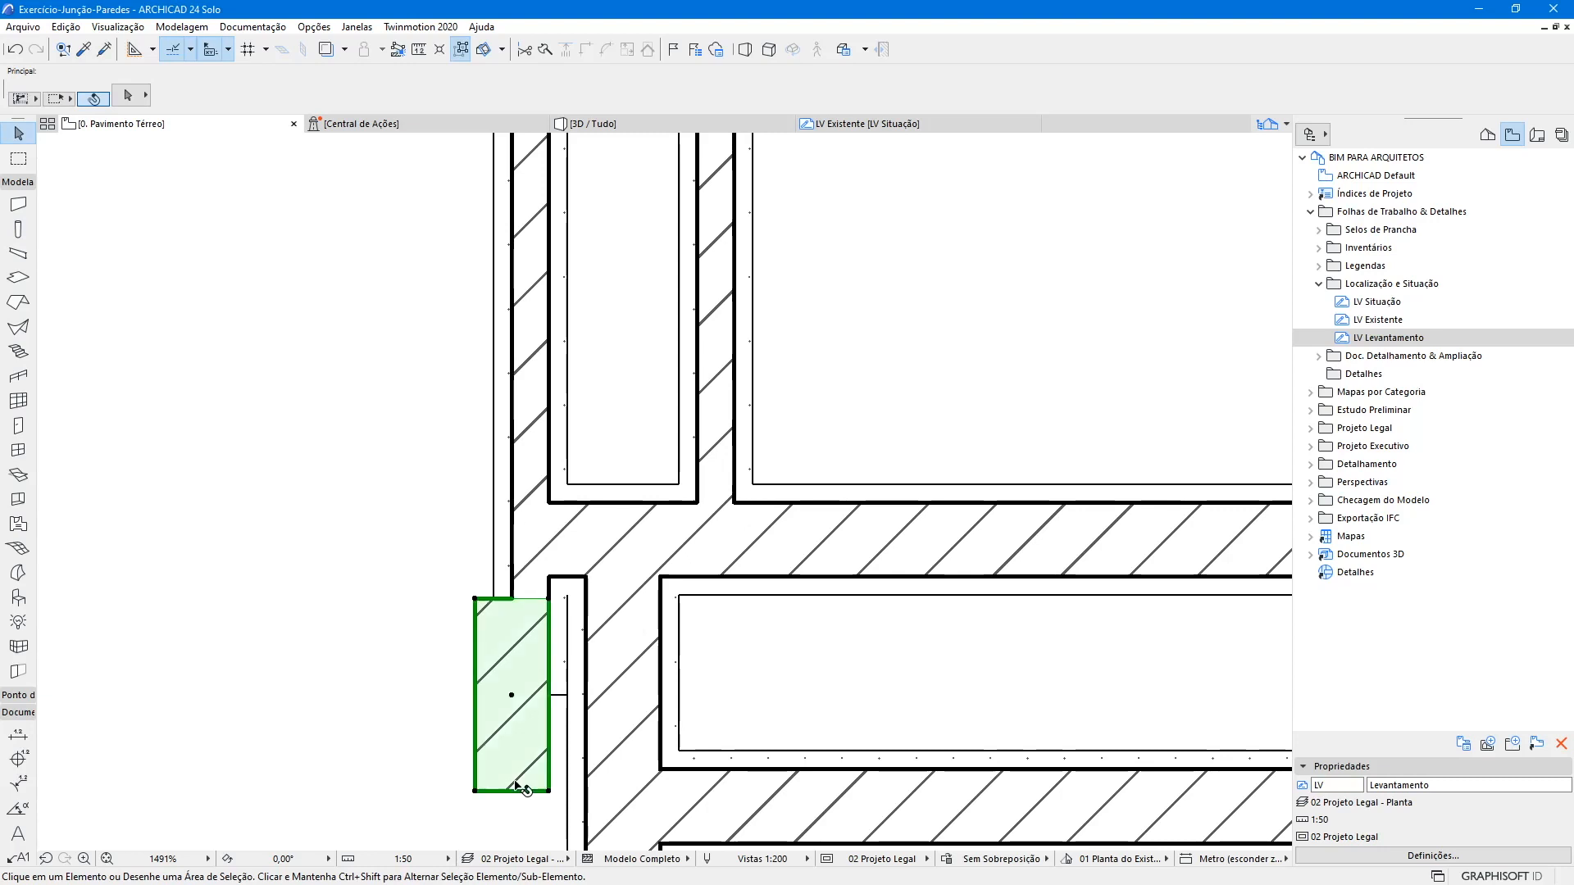
{"action": "left_click", "coordinate": [520, 789]}
{"action": "middle_click_drag", "start_coordinate": [597, 641], "coordinate": [582, 517]}
{"action": "key", "text": "ctrl+d"}
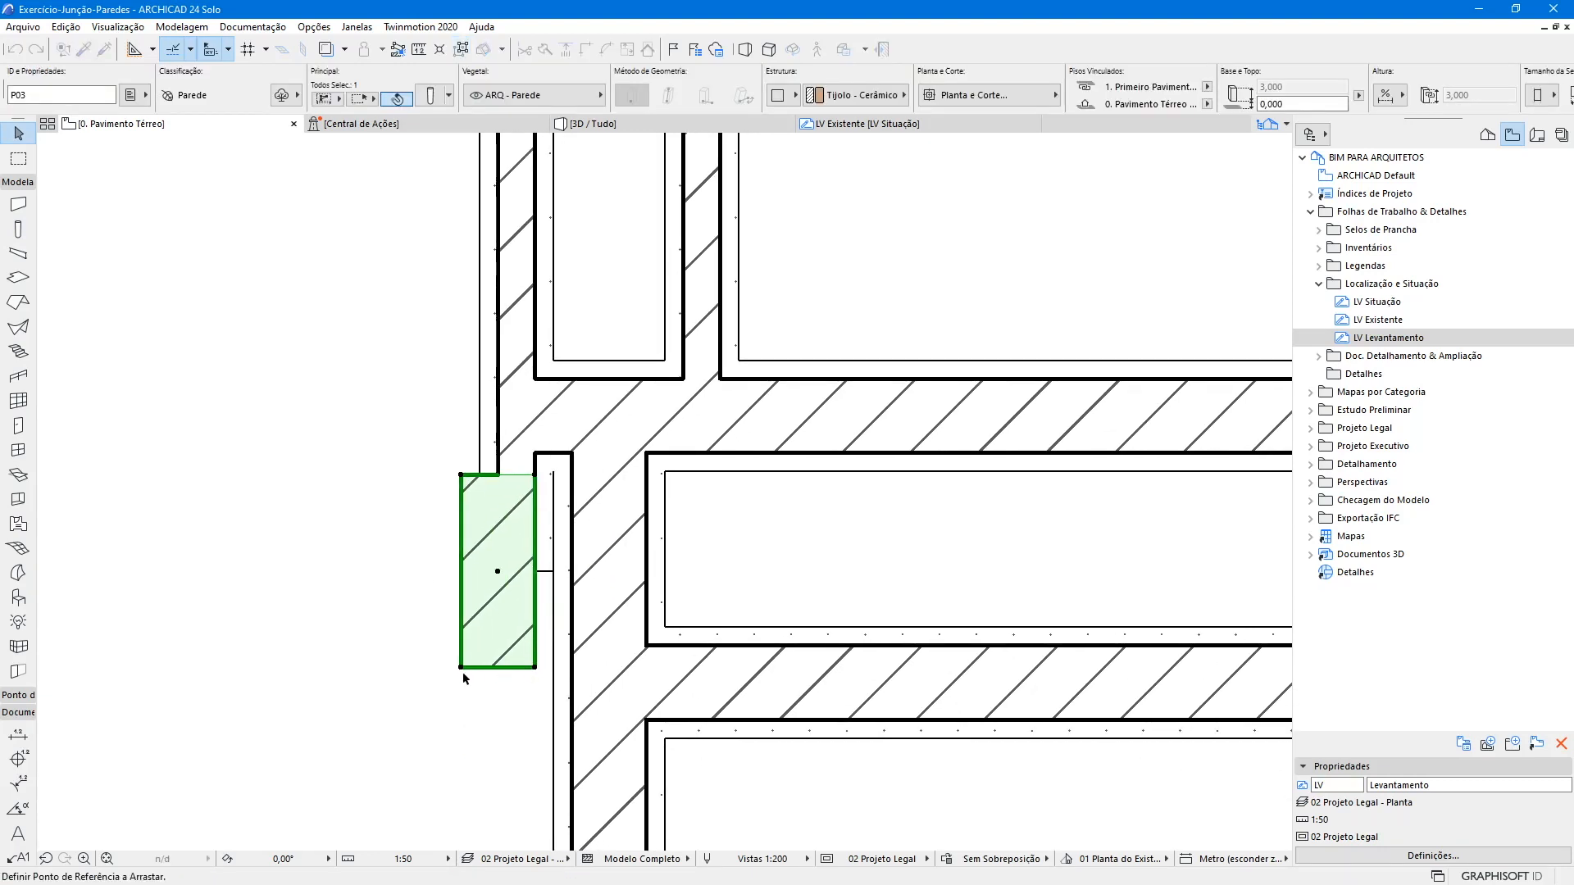
{"action": "left_click", "coordinate": [461, 669]}
{"action": "left_click", "coordinate": [497, 571]}
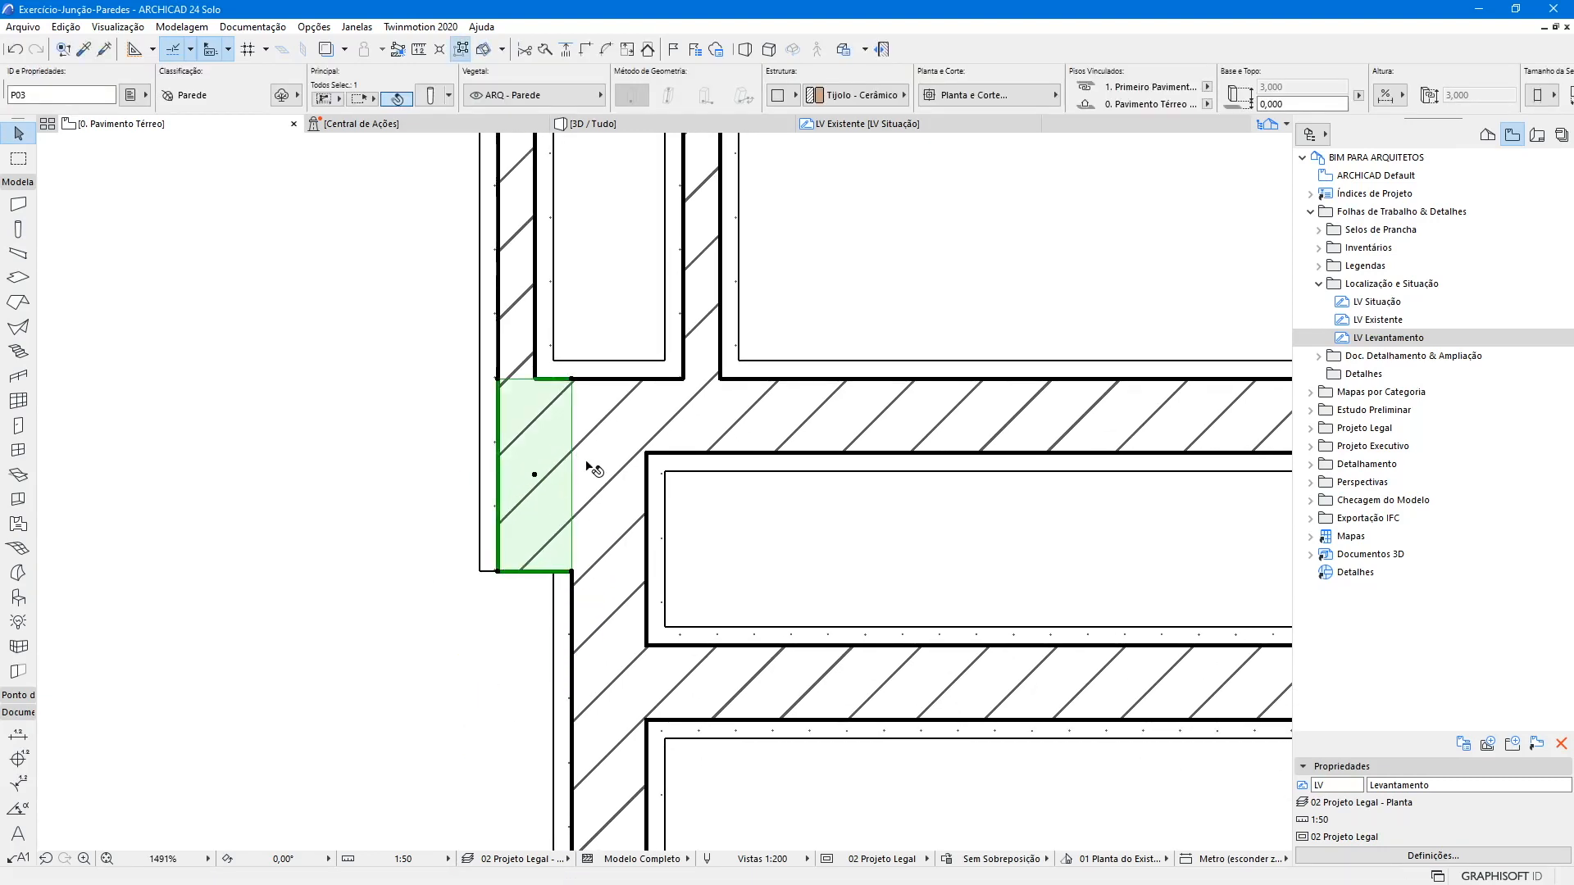
{"action": "scroll", "coordinate": [607, 425], "scroll_direction": "up", "scroll_amount": 5}
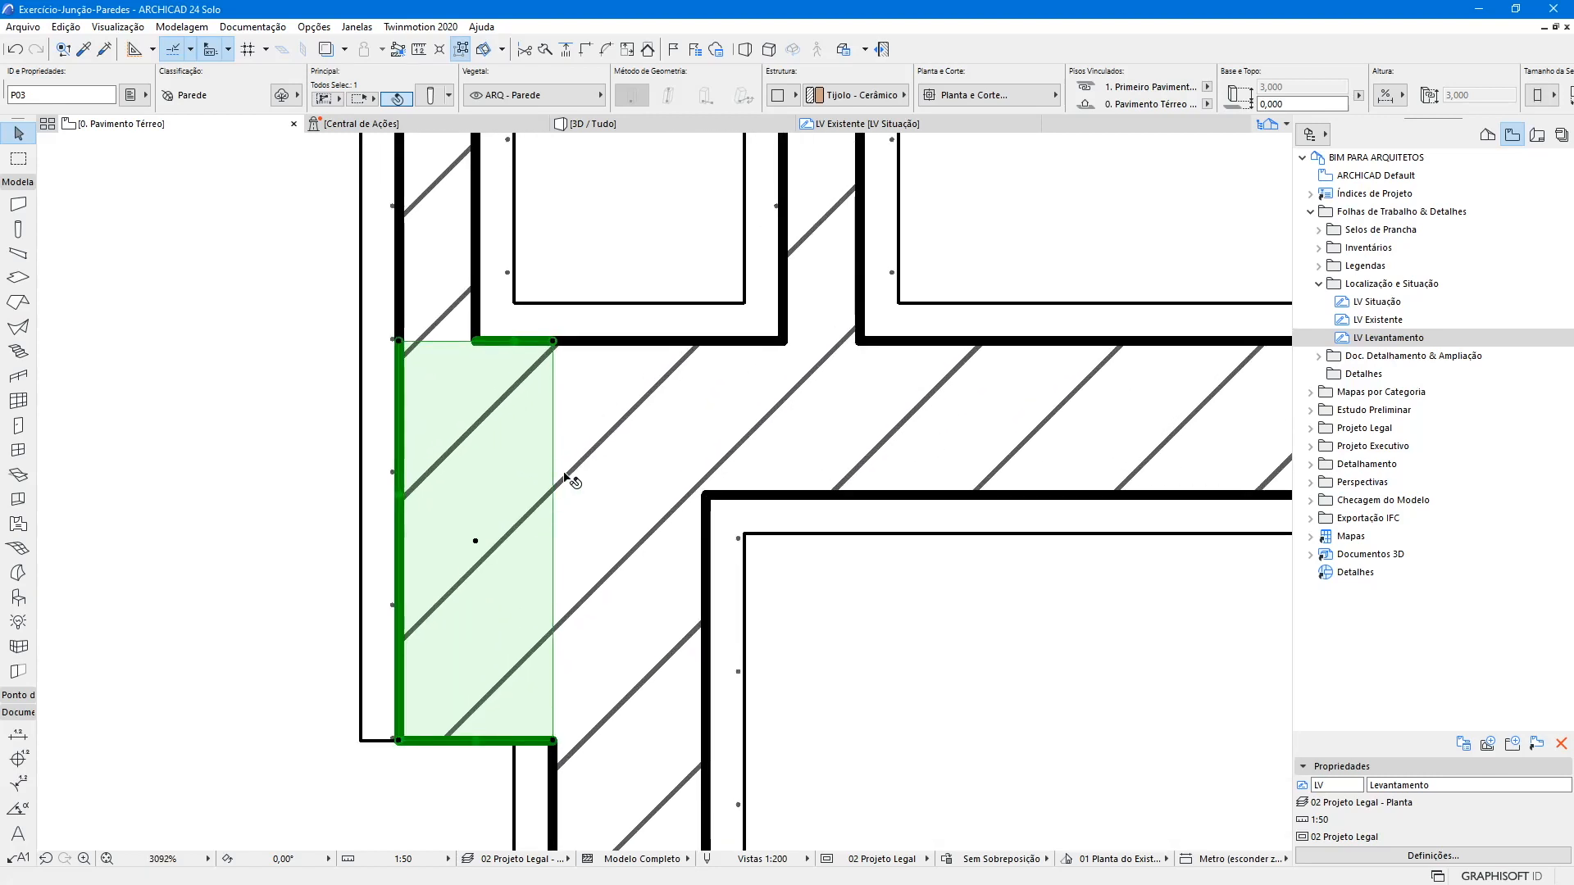
{"action": "key", "text": "Escape"}
- Intersect the outer vertical wall with the upper of the two horizontal walls so they meet at the filler column
{"action": "scroll", "coordinate": [468, 350], "scroll_direction": "down", "scroll_amount": 7}
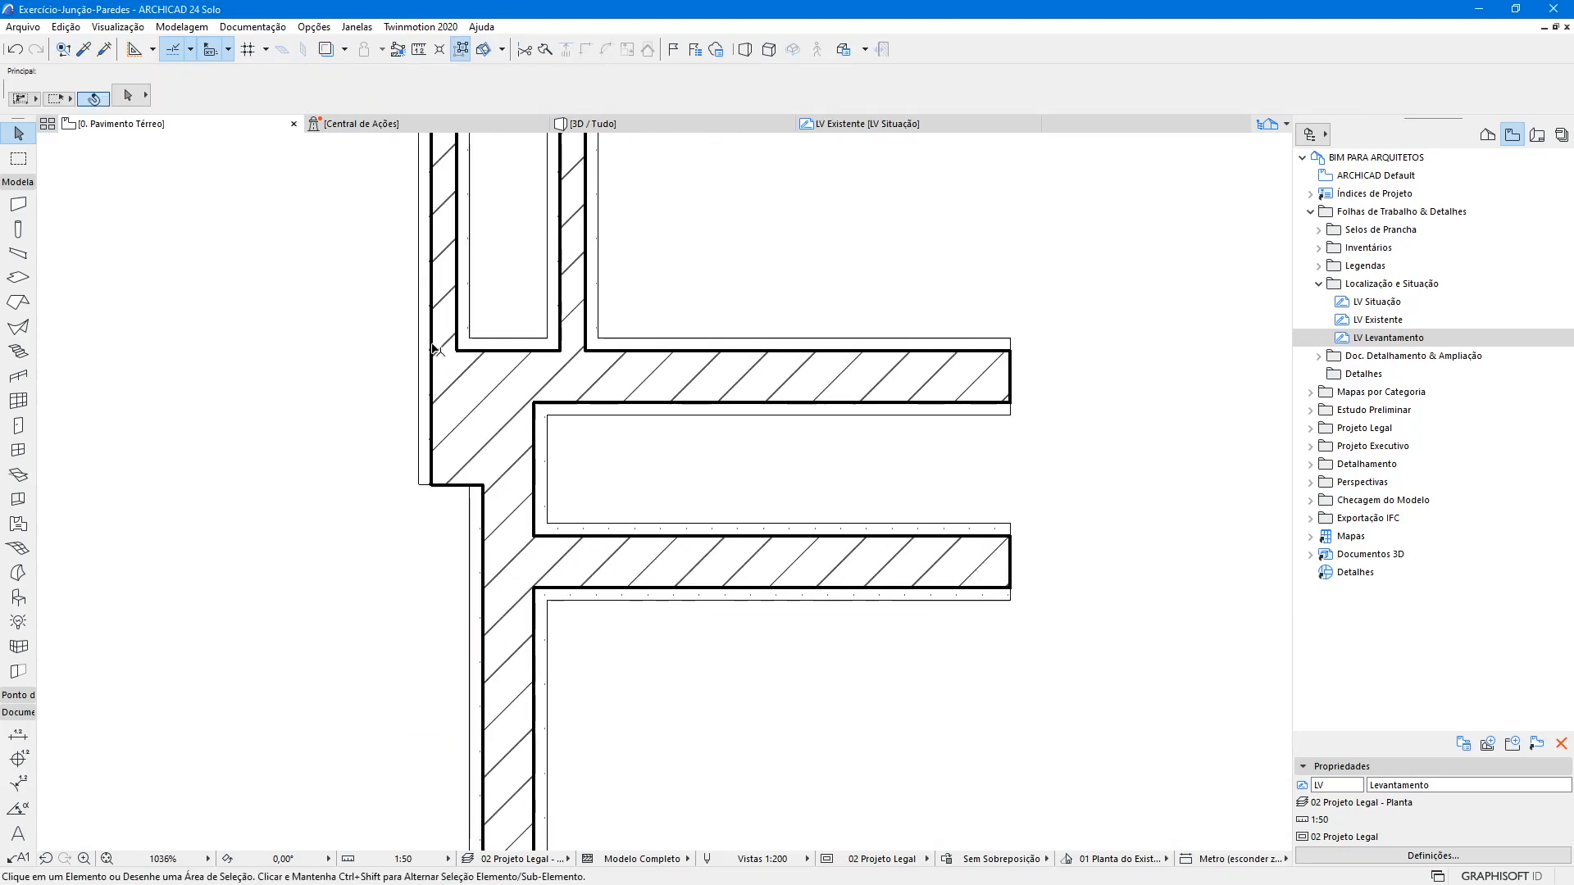
{"action": "scroll", "coordinate": [489, 425], "scroll_direction": "up", "scroll_amount": 4}
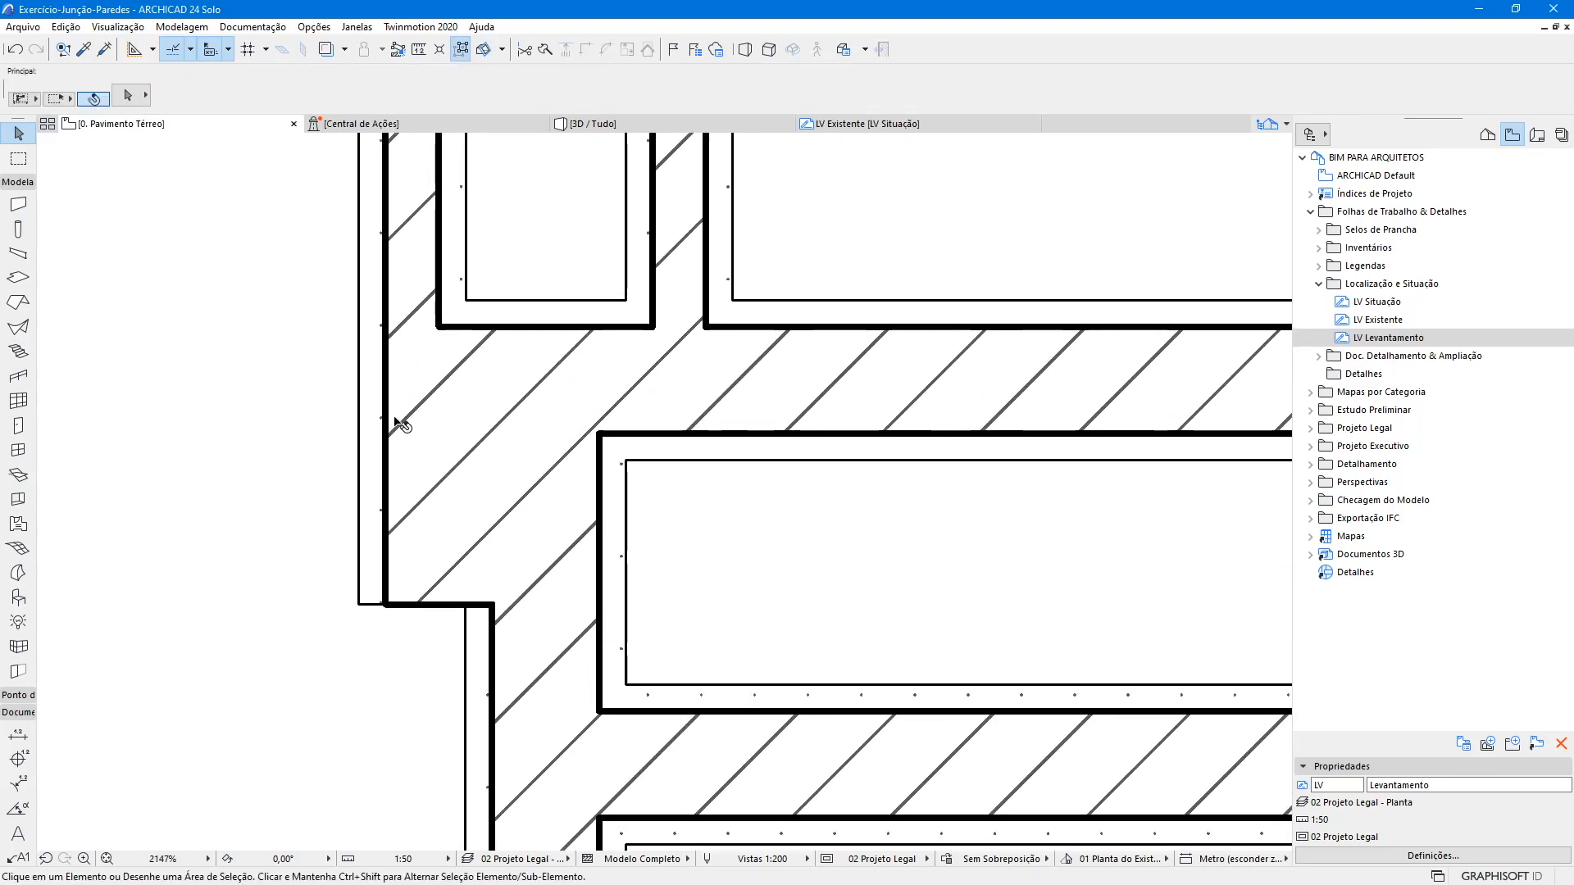
{"action": "scroll", "coordinate": [525, 427], "scroll_direction": "down", "scroll_amount": 2}
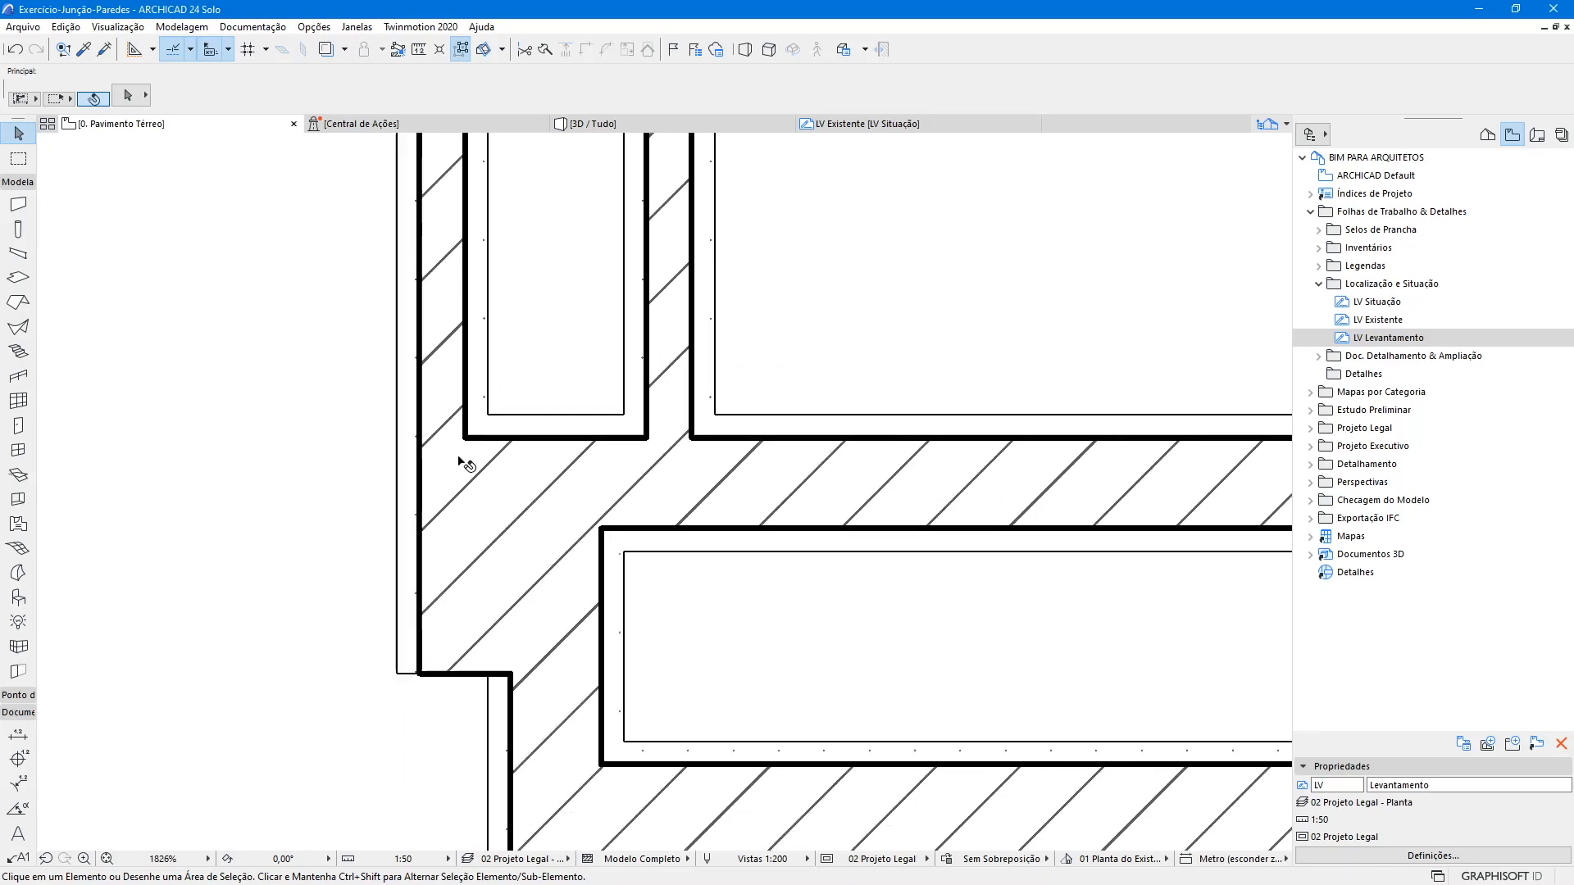
{"action": "scroll", "coordinate": [396, 637], "scroll_direction": "up", "scroll_amount": 4}
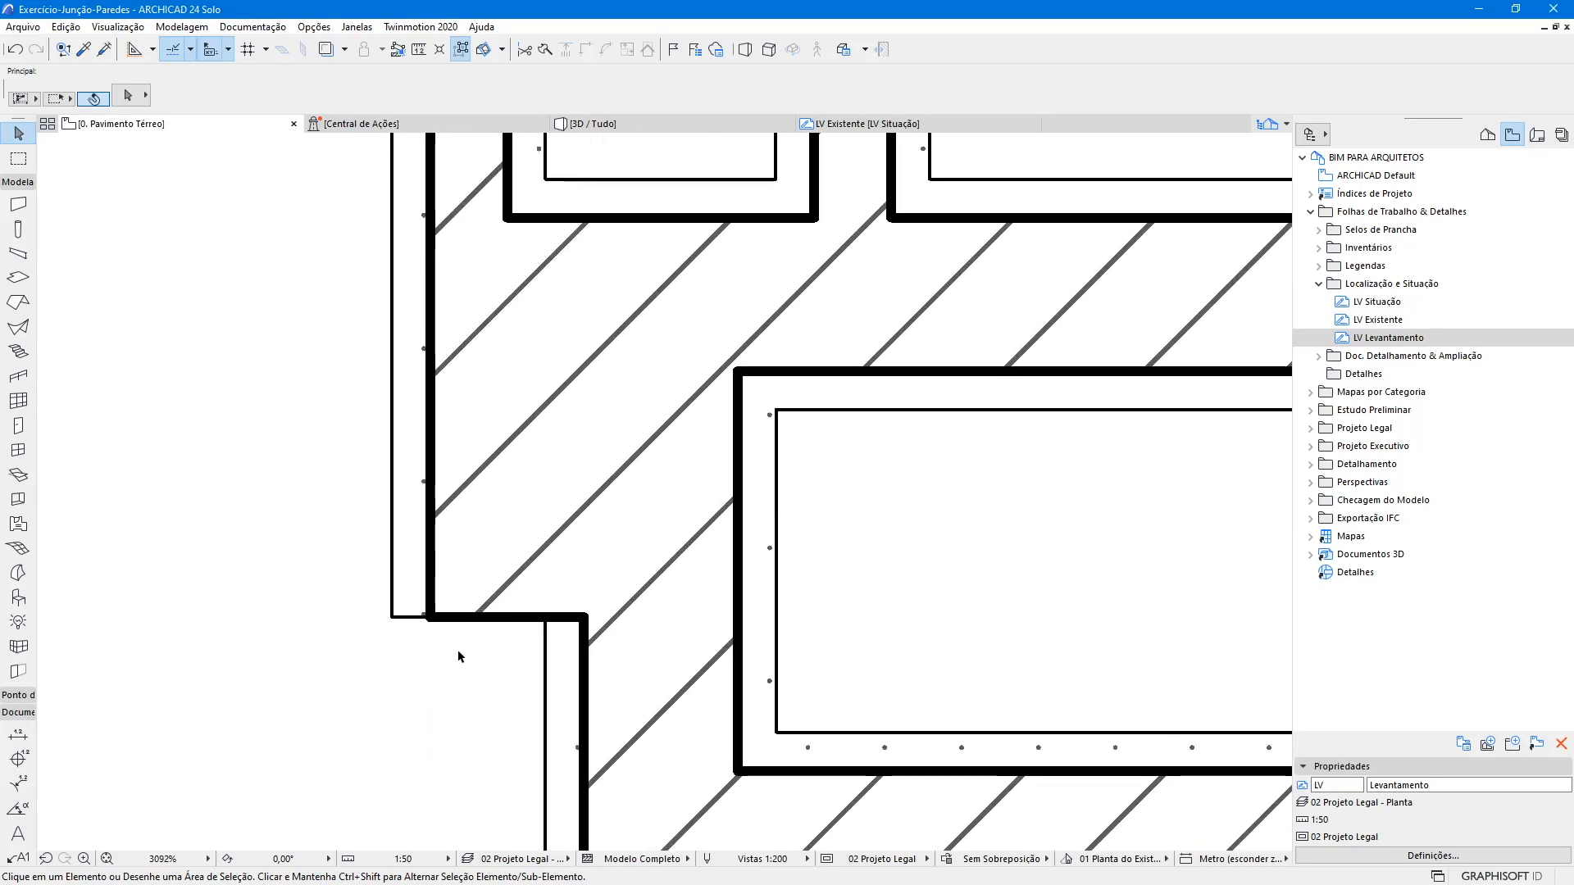
{"action": "left_click", "coordinate": [478, 474]}
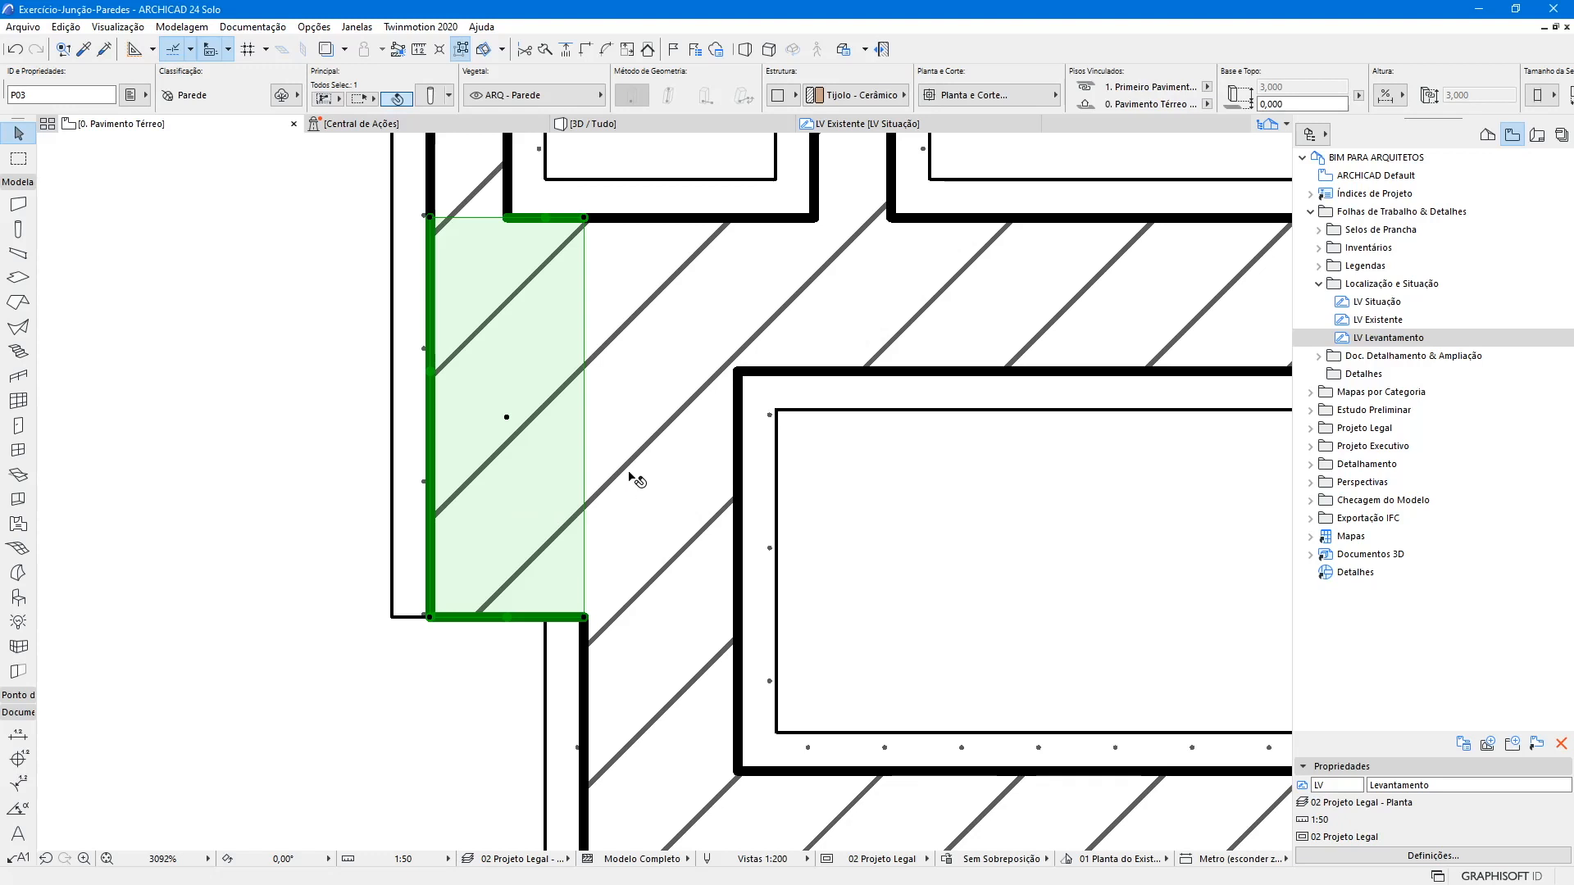
{"action": "scroll", "coordinate": [648, 496], "scroll_direction": "down", "scroll_amount": 2}
{"action": "left_click", "coordinate": [616, 464], "text": "shift"}
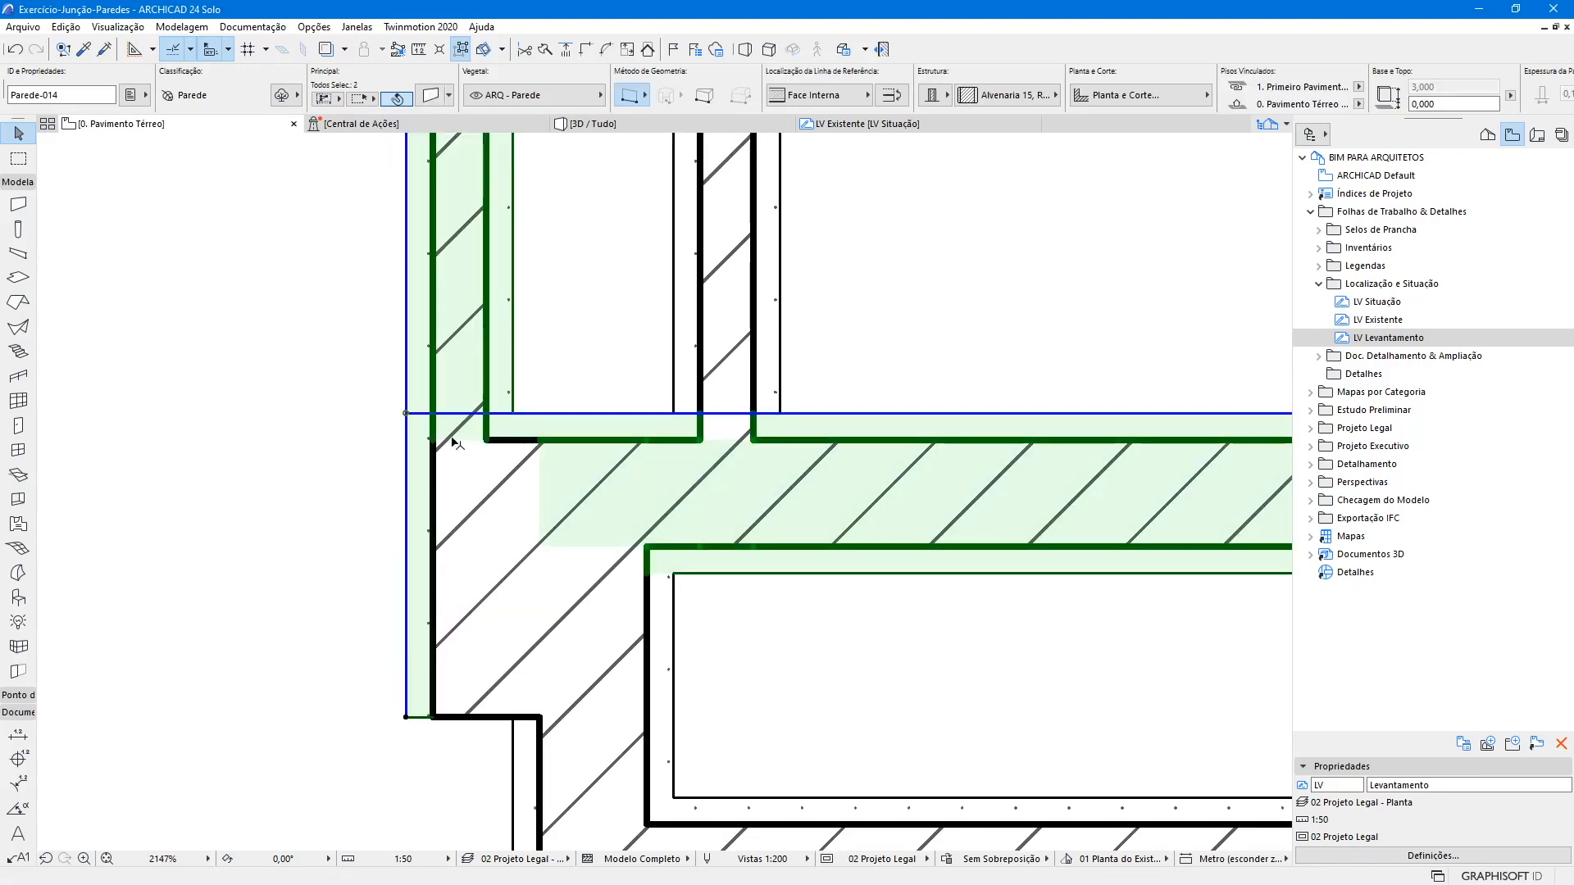
{"action": "key", "text": "ctrl+0"}
{"action": "key", "text": "Escape"}
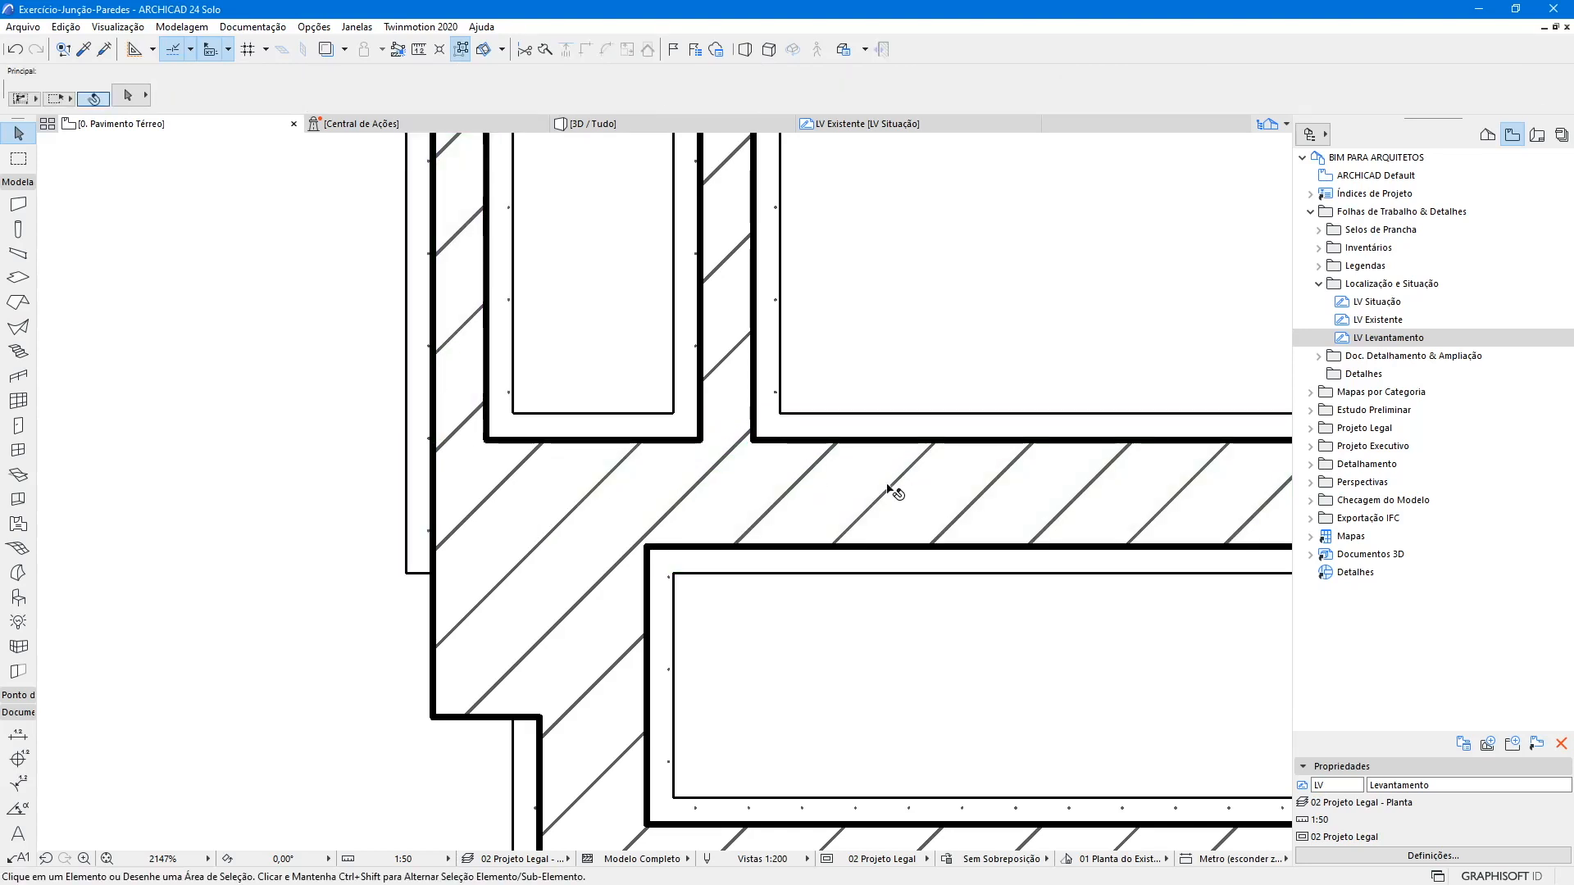
- Delete the brick filler column from the junction and undo the deletion
{"action": "scroll", "coordinate": [425, 418], "scroll_direction": "down", "scroll_amount": 3}
{"action": "left_click", "coordinate": [467, 527]}
{"action": "scroll", "coordinate": [467, 527], "scroll_direction": "up", "scroll_amount": 3}
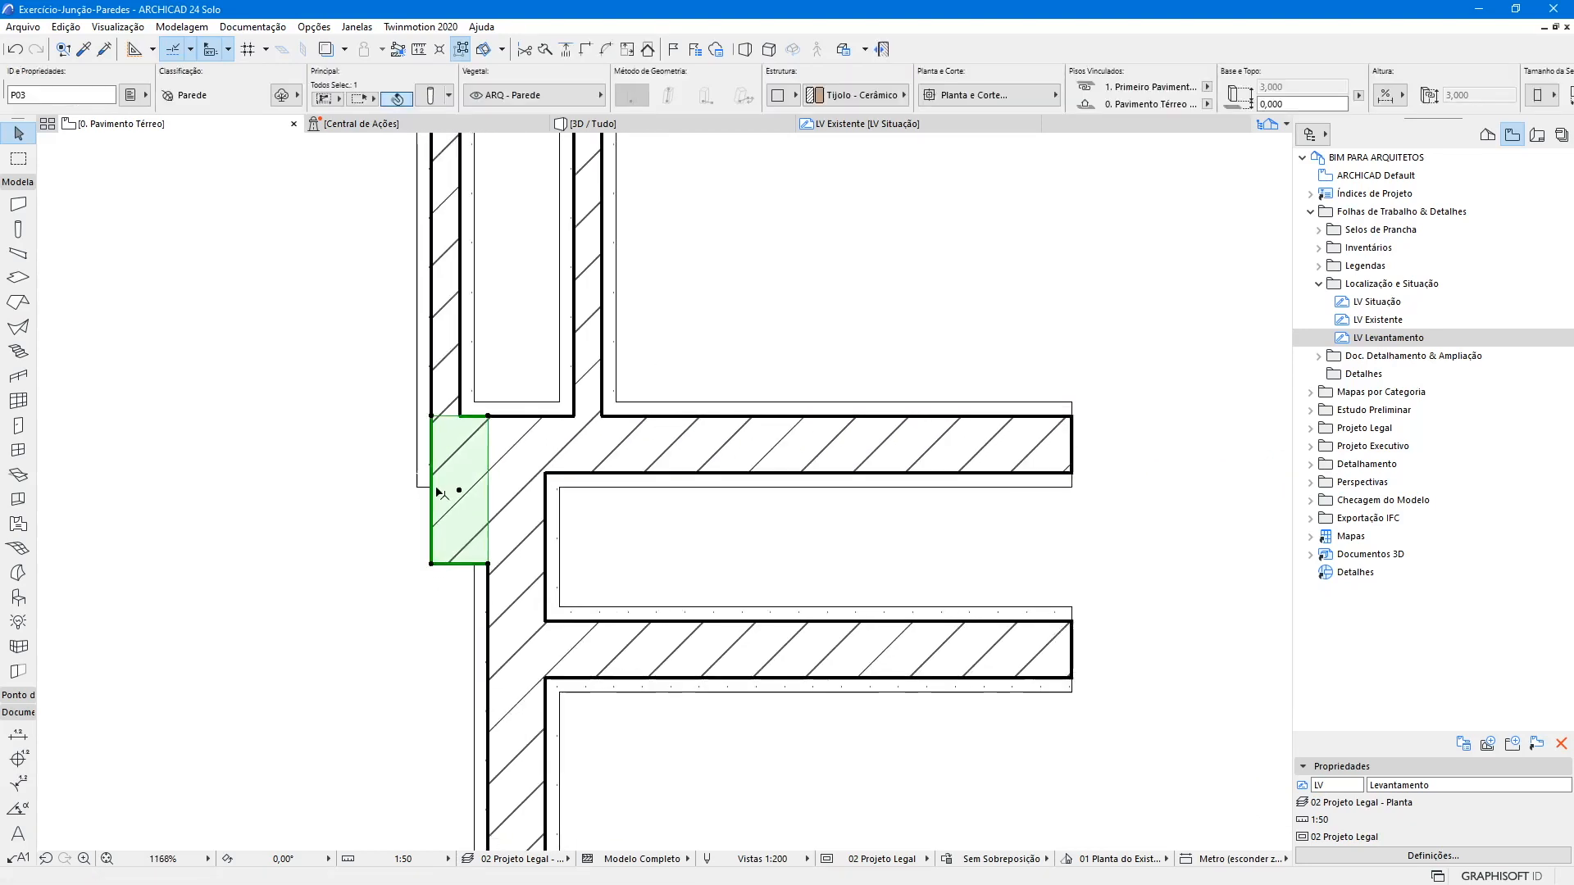
{"action": "left_click", "coordinate": [471, 537]}
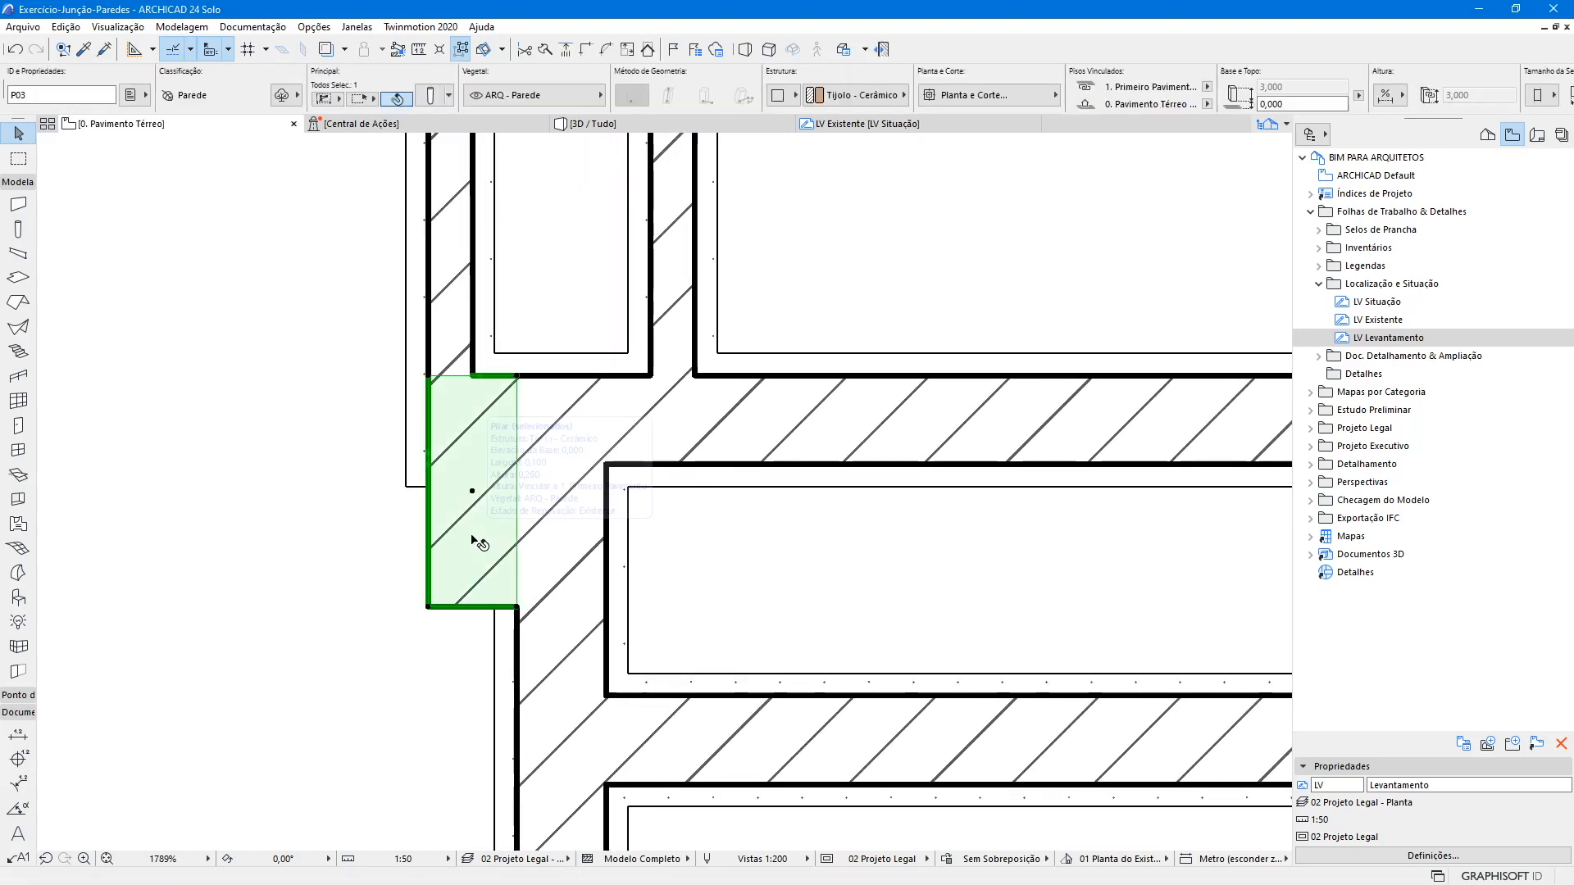
{"action": "key", "text": "Delete"}
{"action": "key", "text": "ctrl+z"}
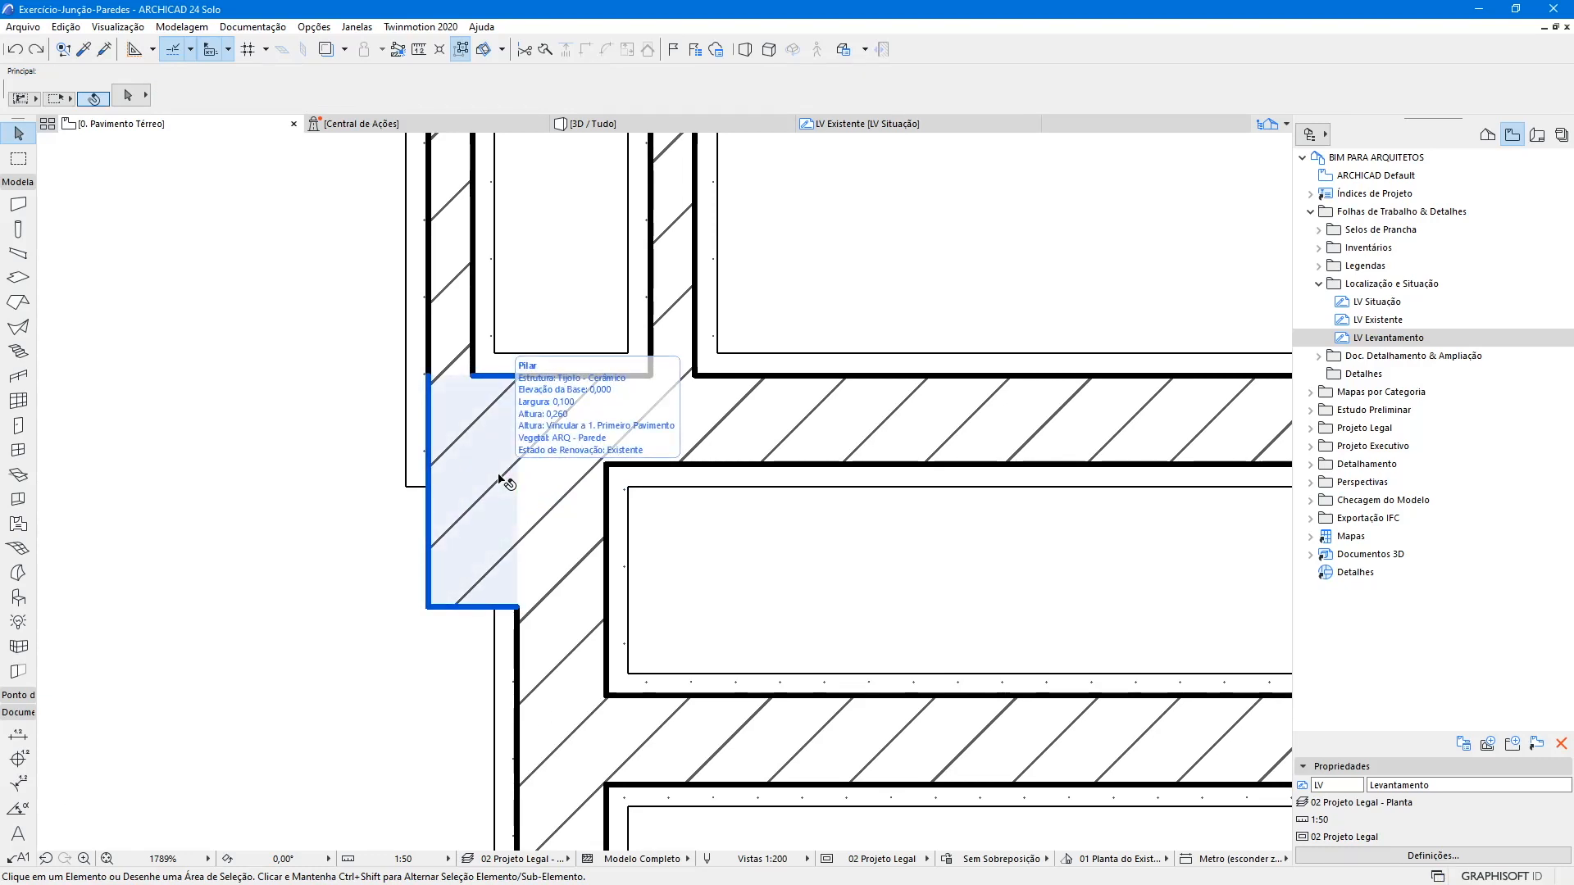
- Examine how the filler column adjoins the thicker vertical wall by selecting each element in turn
{"action": "left_click", "coordinate": [467, 475]}
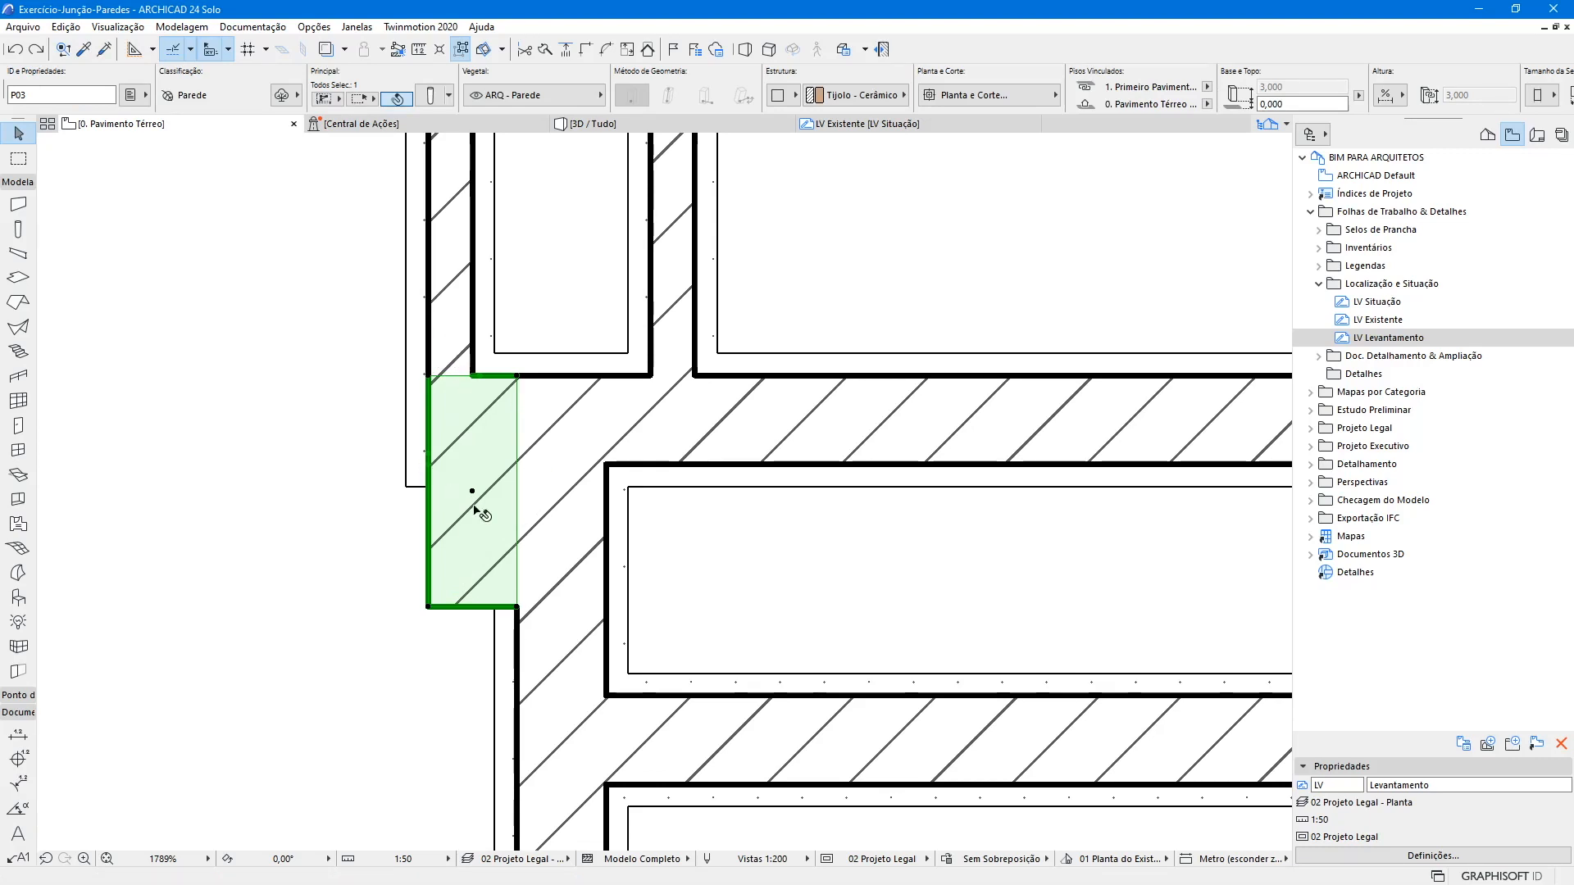
{"action": "left_click", "coordinate": [541, 643]}
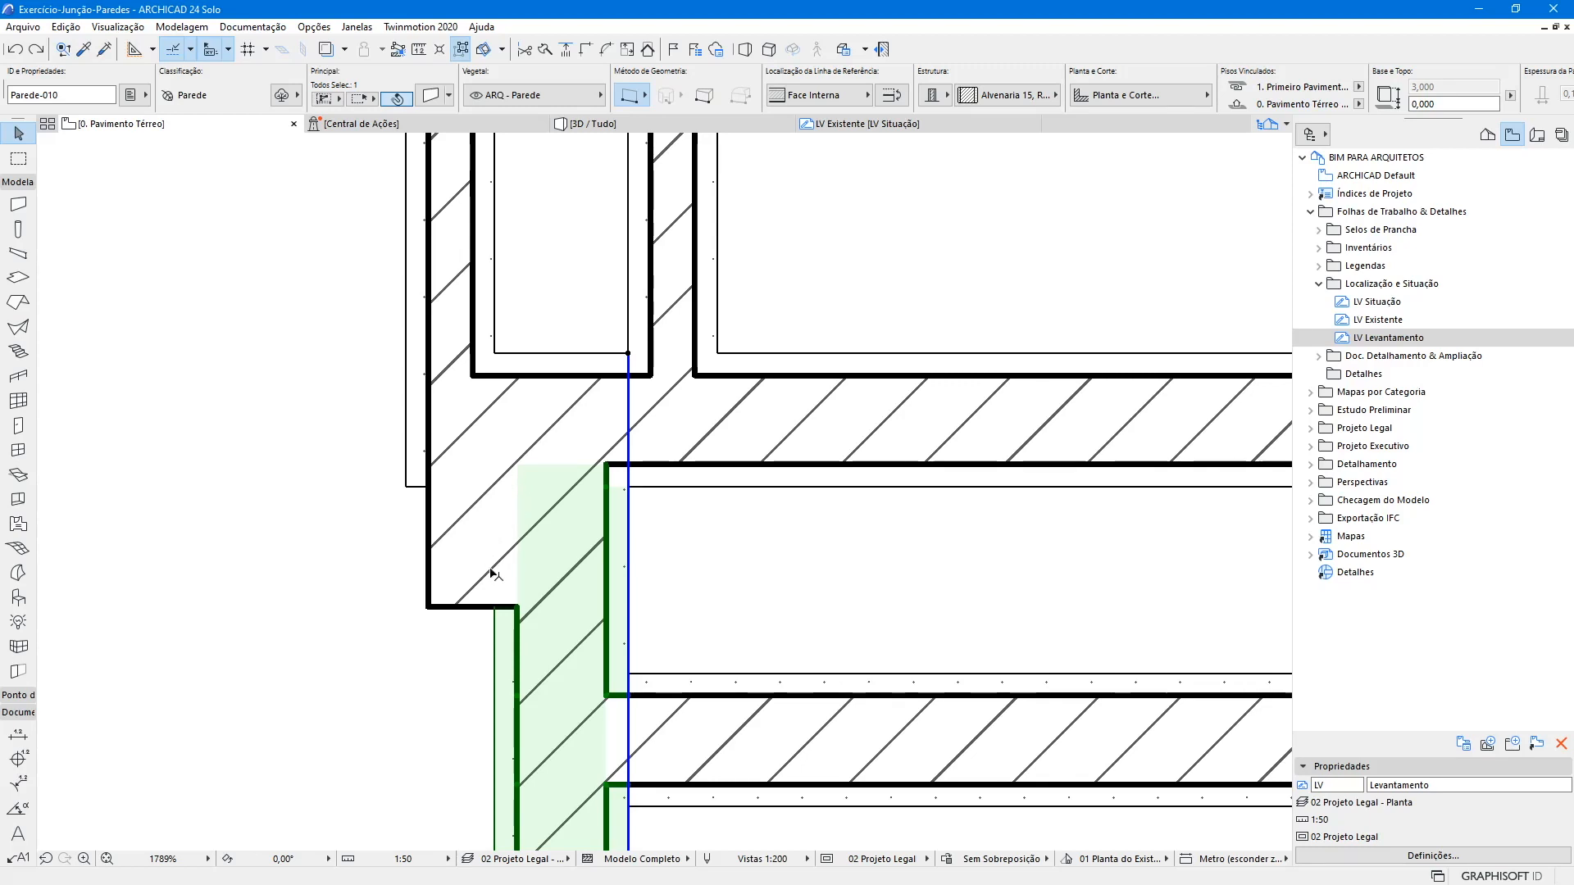
{"action": "left_click", "coordinate": [460, 492]}
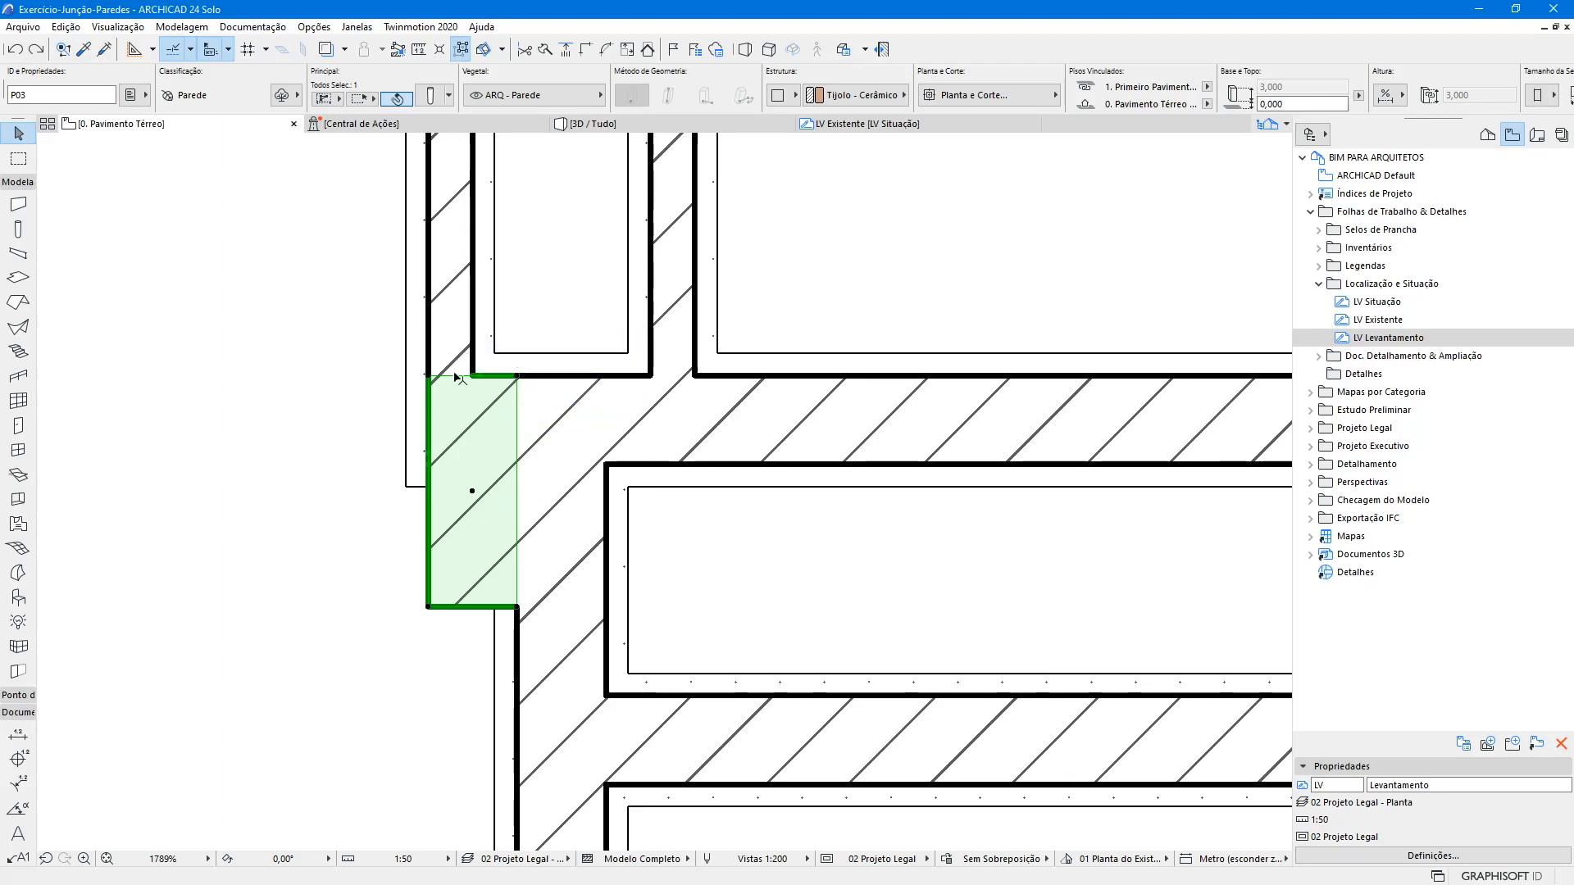
{"action": "key", "text": "Escape"}
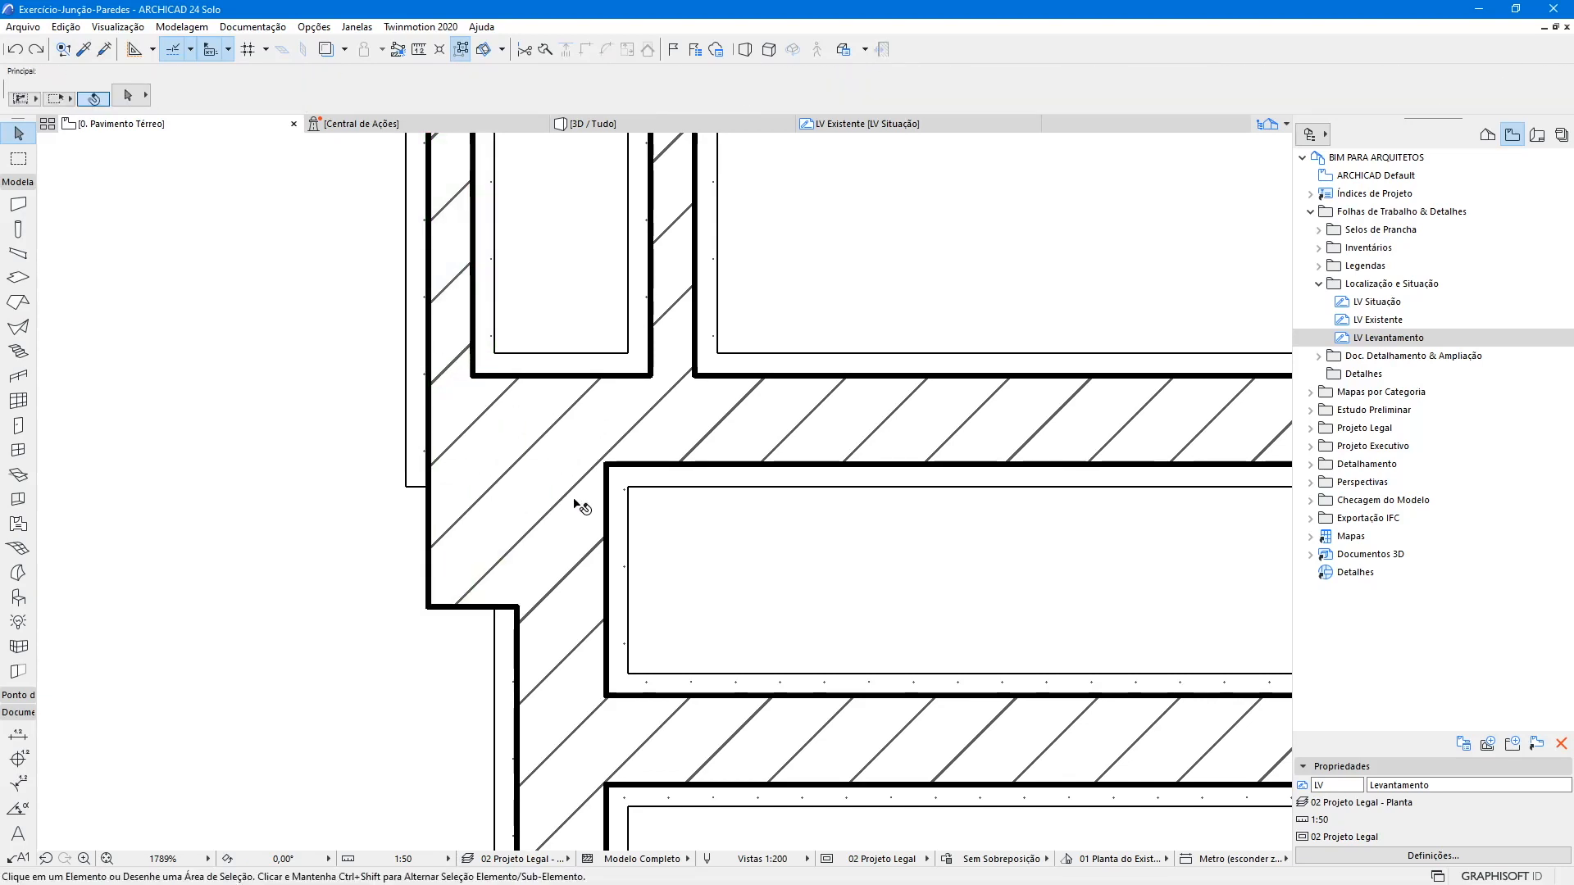
- Load the Revestimento favourite into the Wall tool, review its thickness and contour settings, and accept the defaults
{"action": "scroll", "coordinate": [533, 533], "scroll_direction": "down", "scroll_amount": 2}
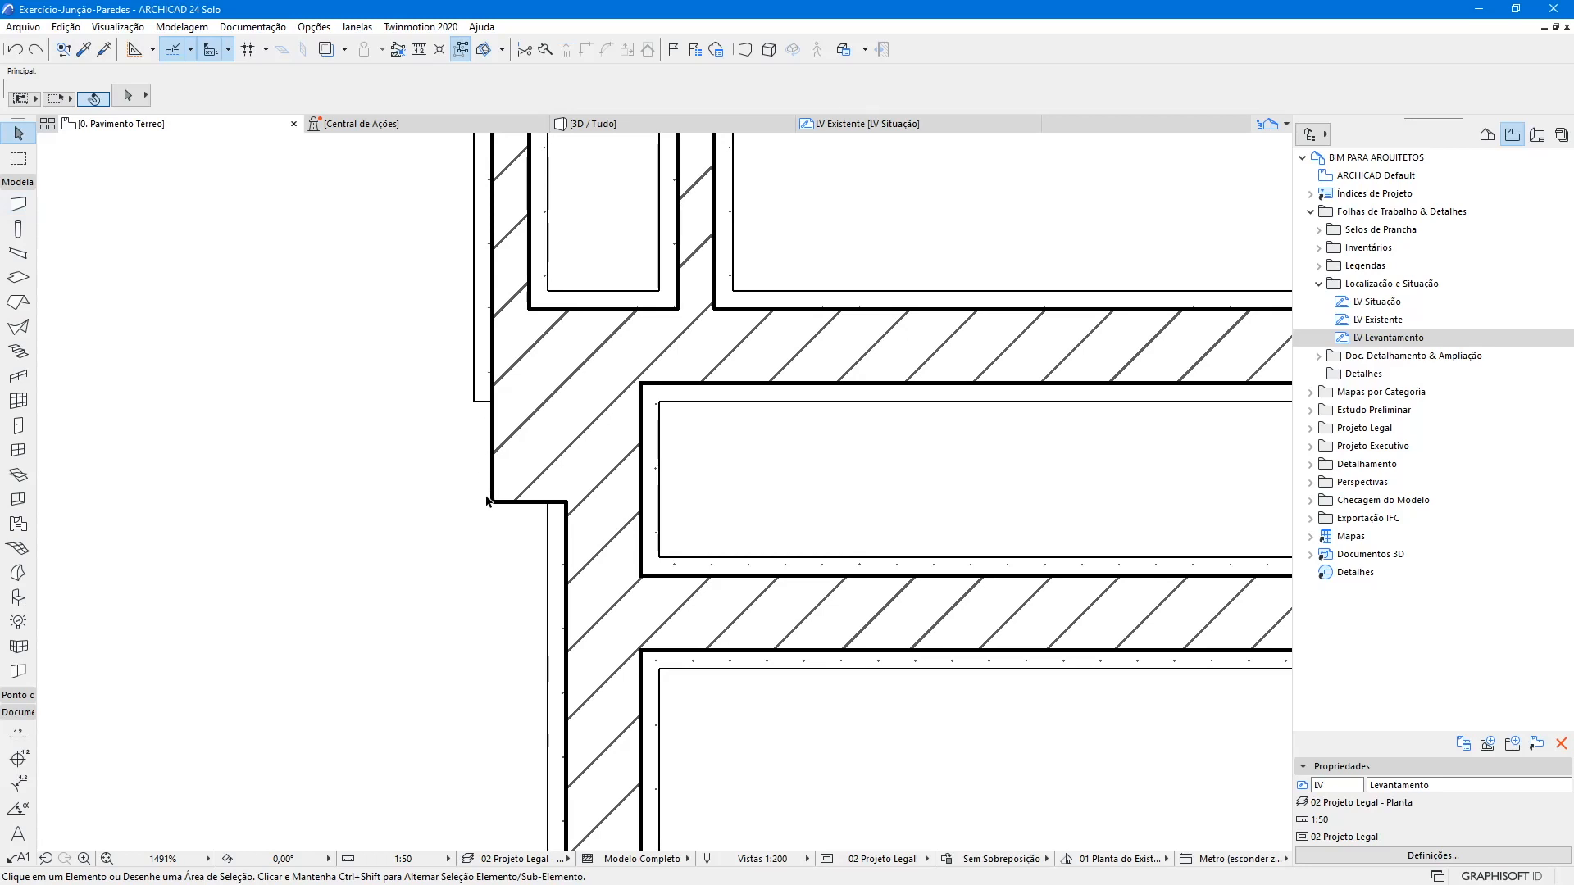
{"action": "left_click", "coordinate": [18, 204]}
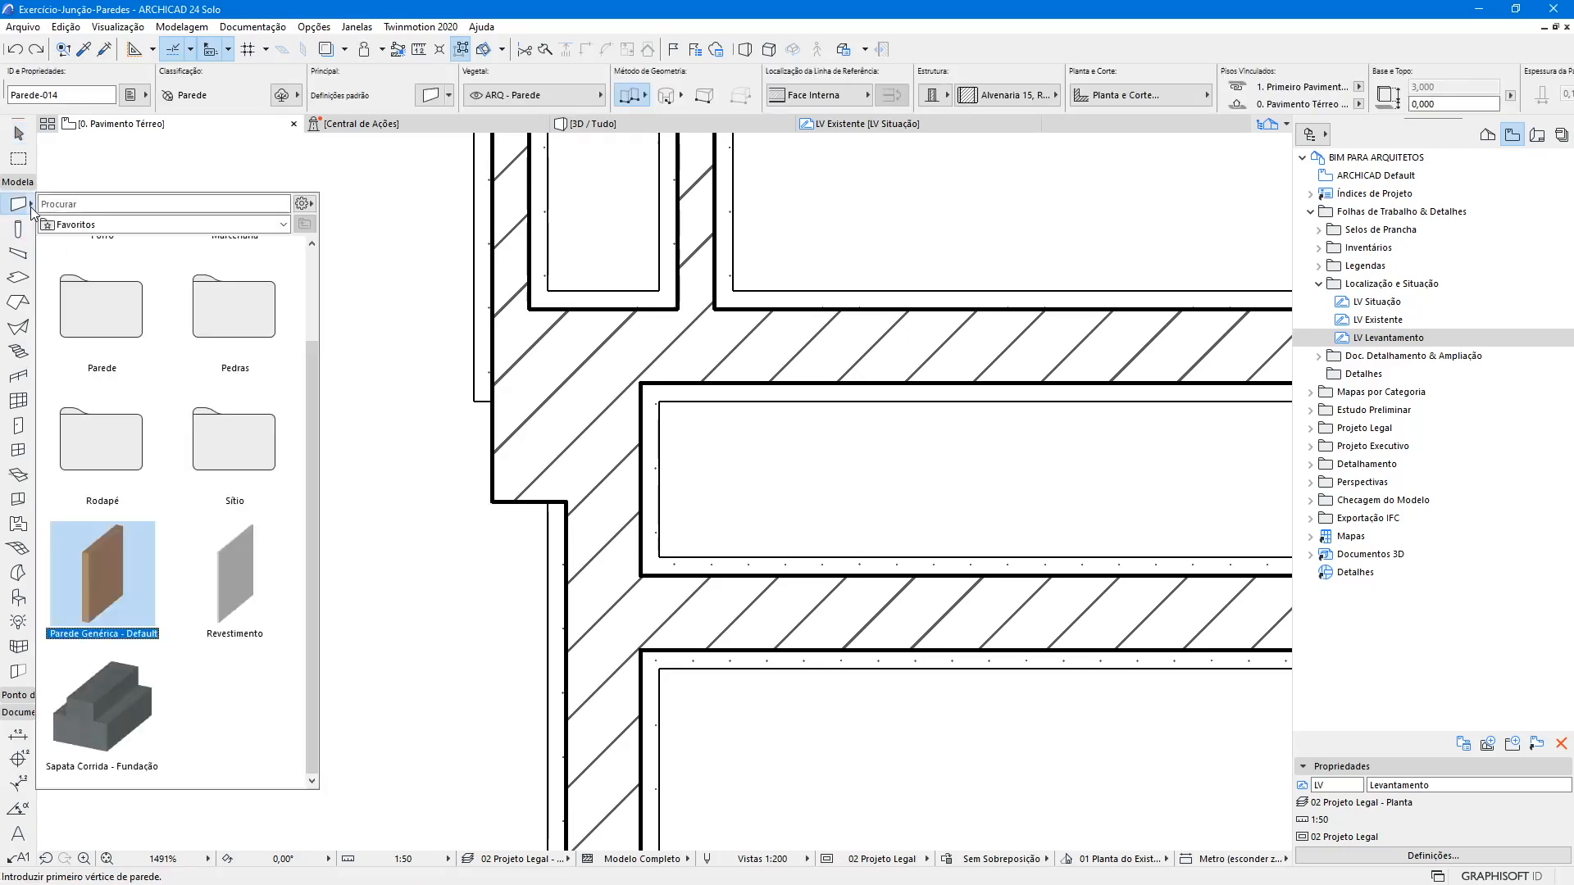
{"action": "double_click", "coordinate": [228, 574]}
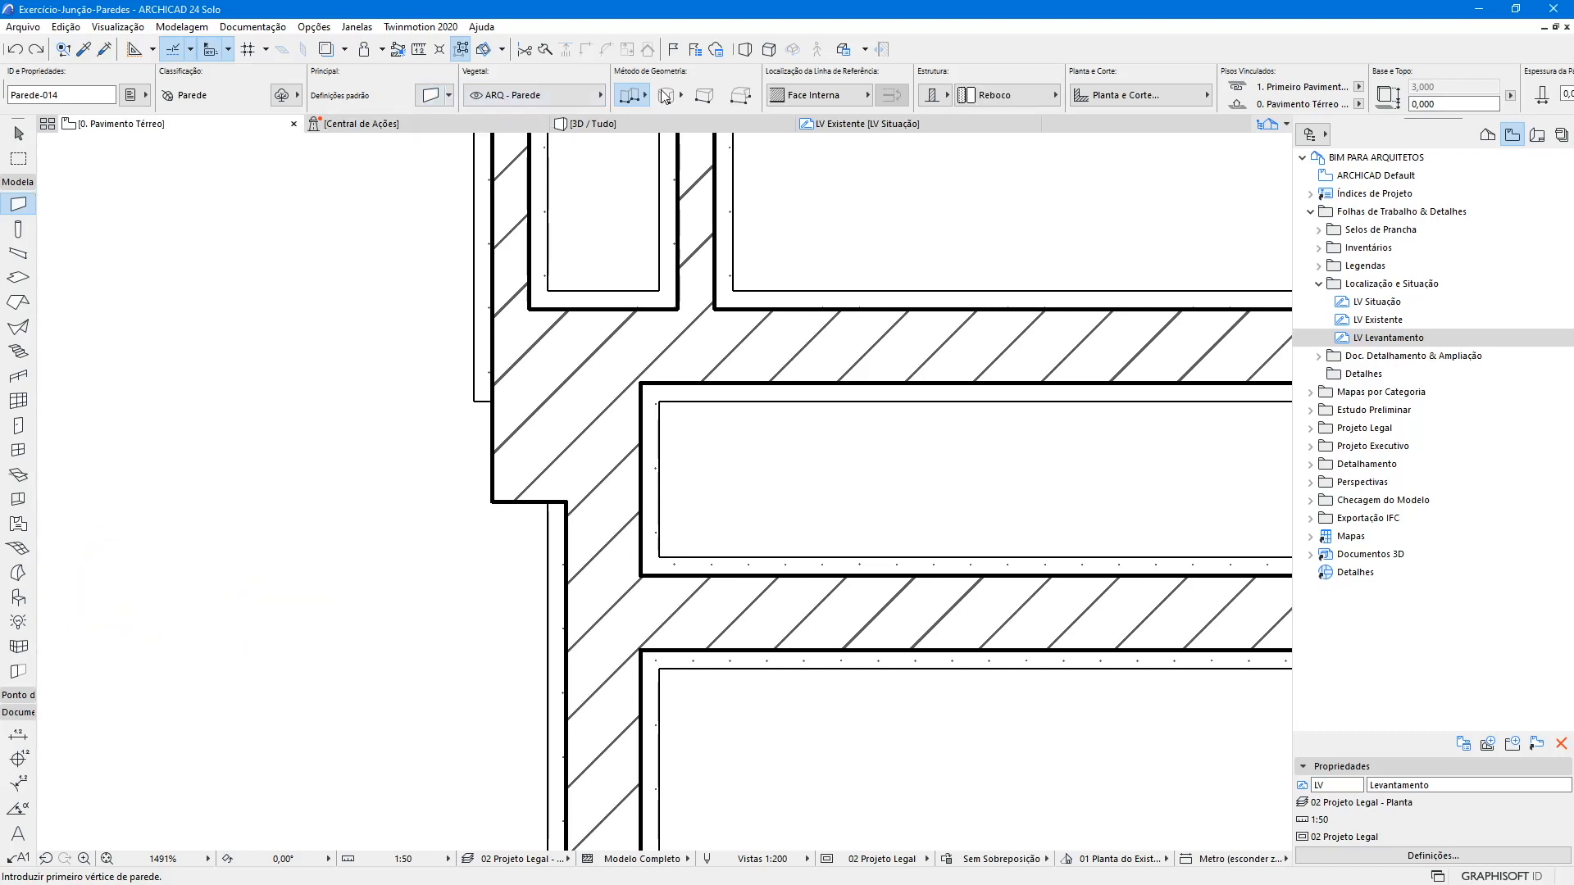
{"action": "left_click", "coordinate": [431, 95]}
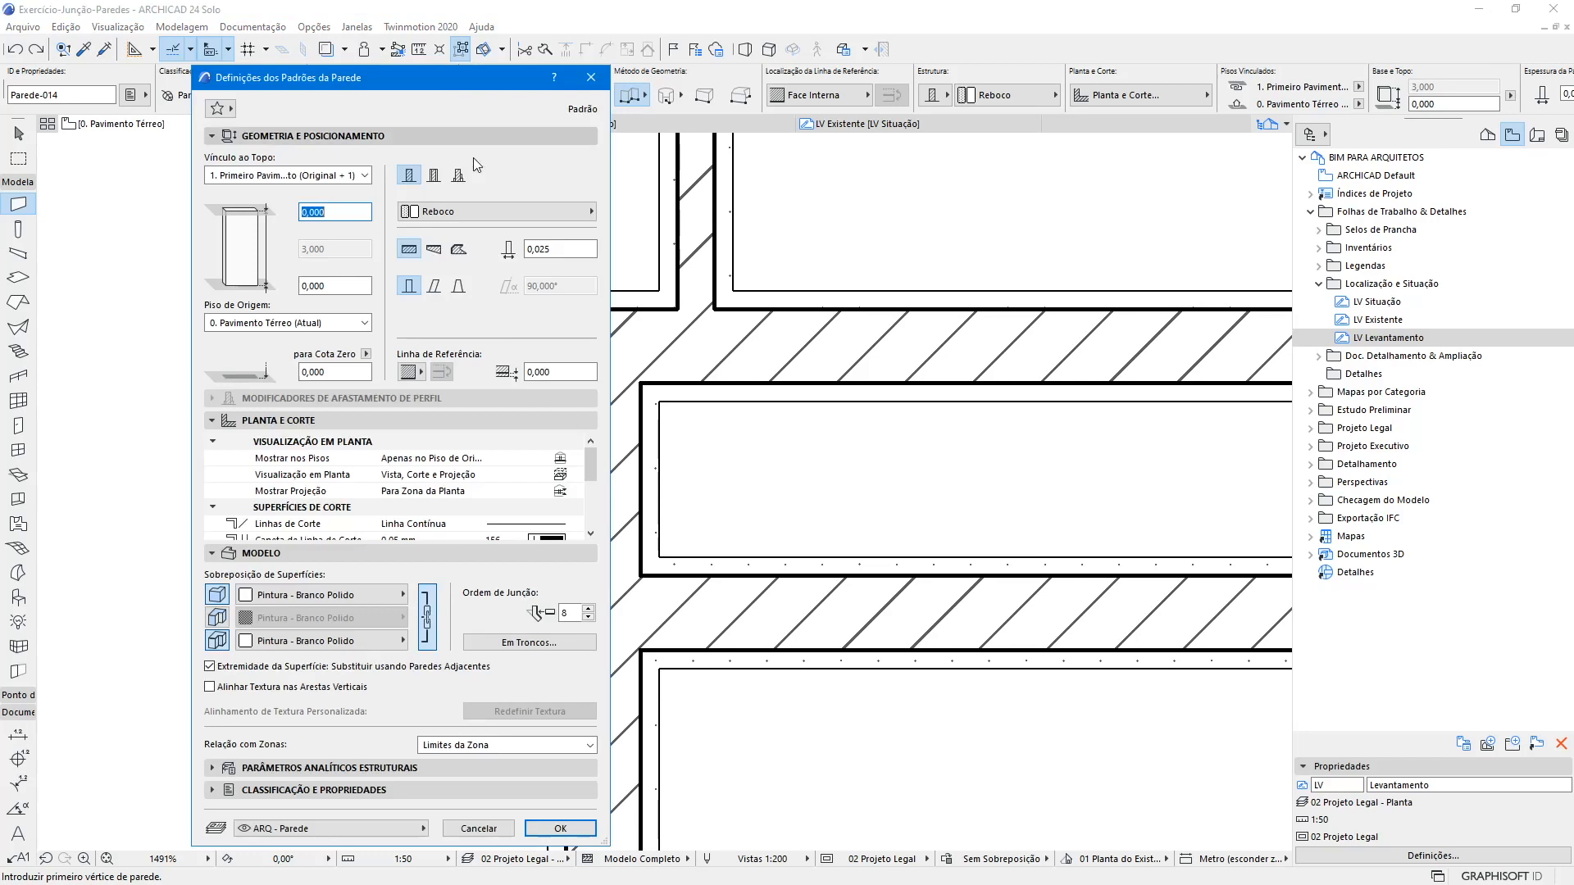
{"action": "left_click", "coordinate": [554, 250]}
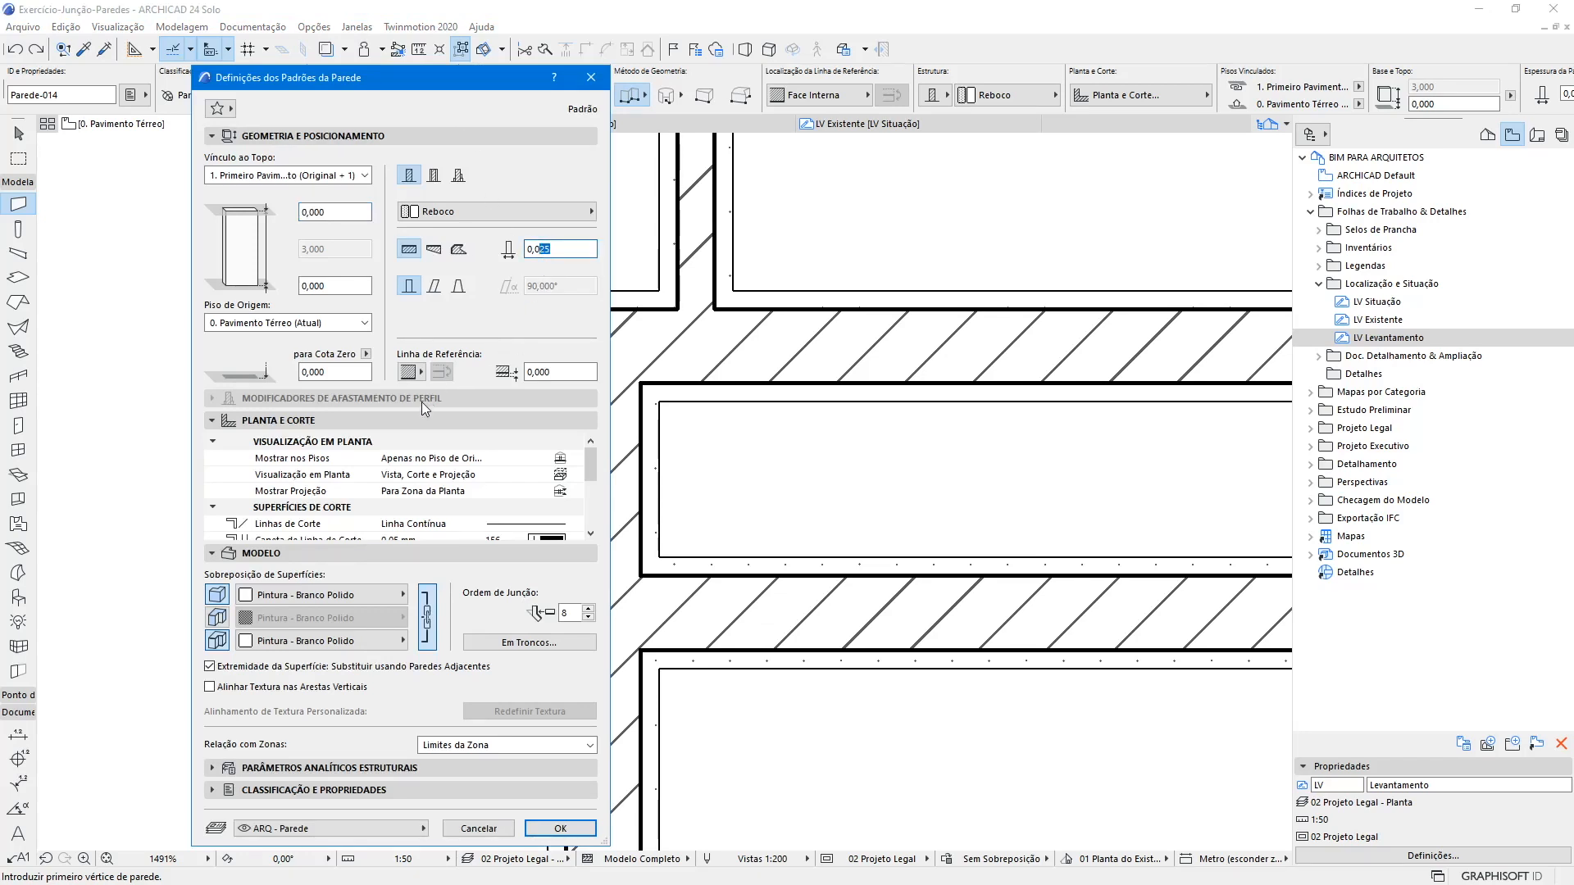
{"action": "left_click_drag", "start_coordinate": [590, 459], "coordinate": [598, 518]}
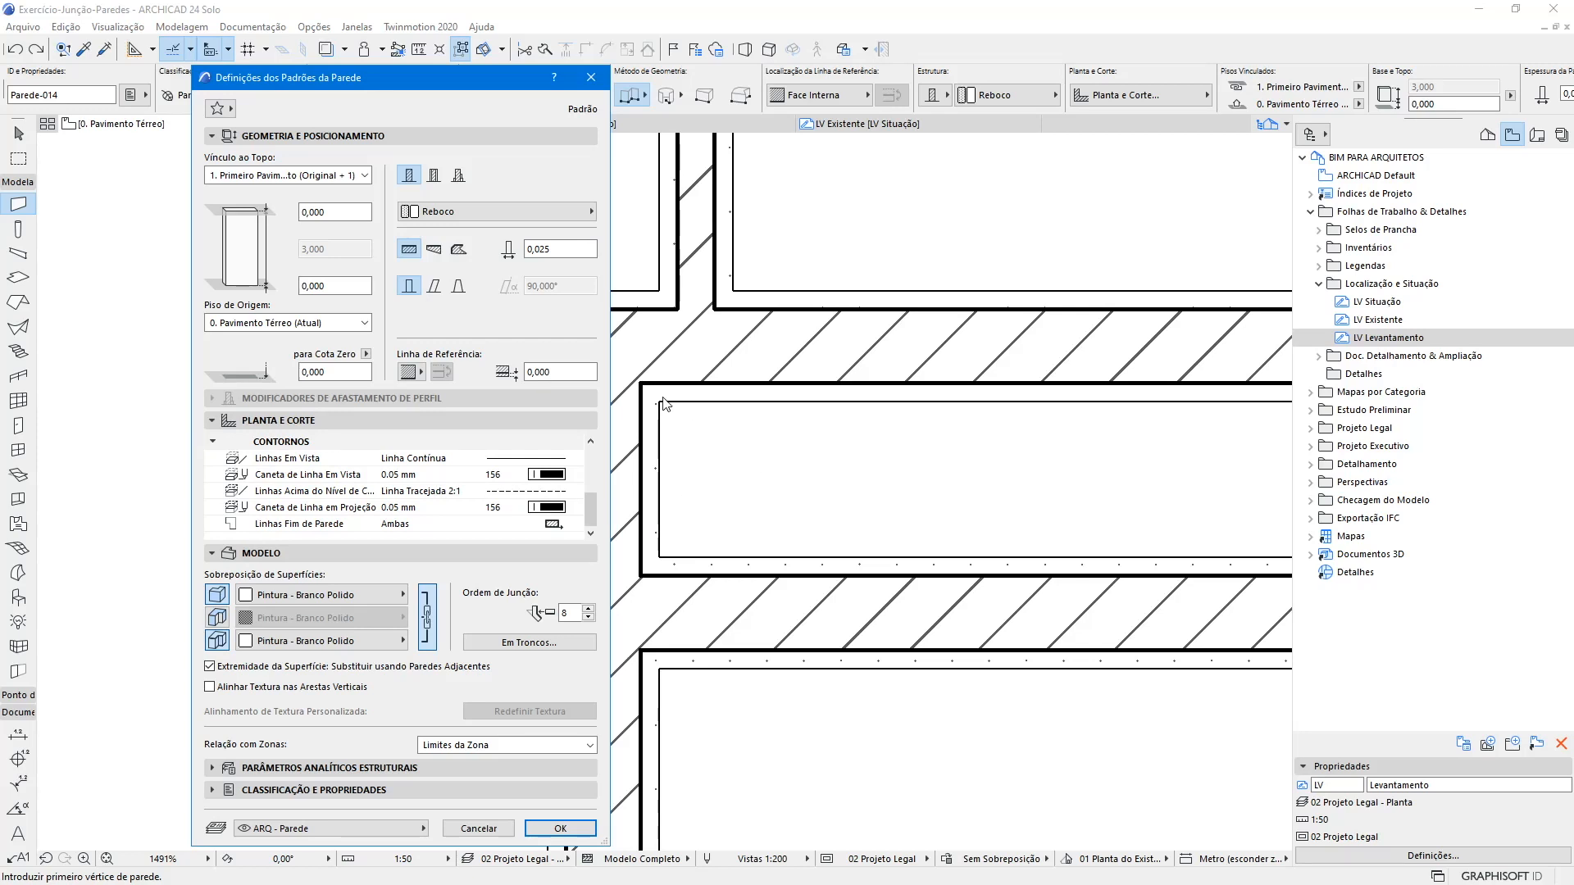
{"action": "left_click", "coordinate": [561, 828]}
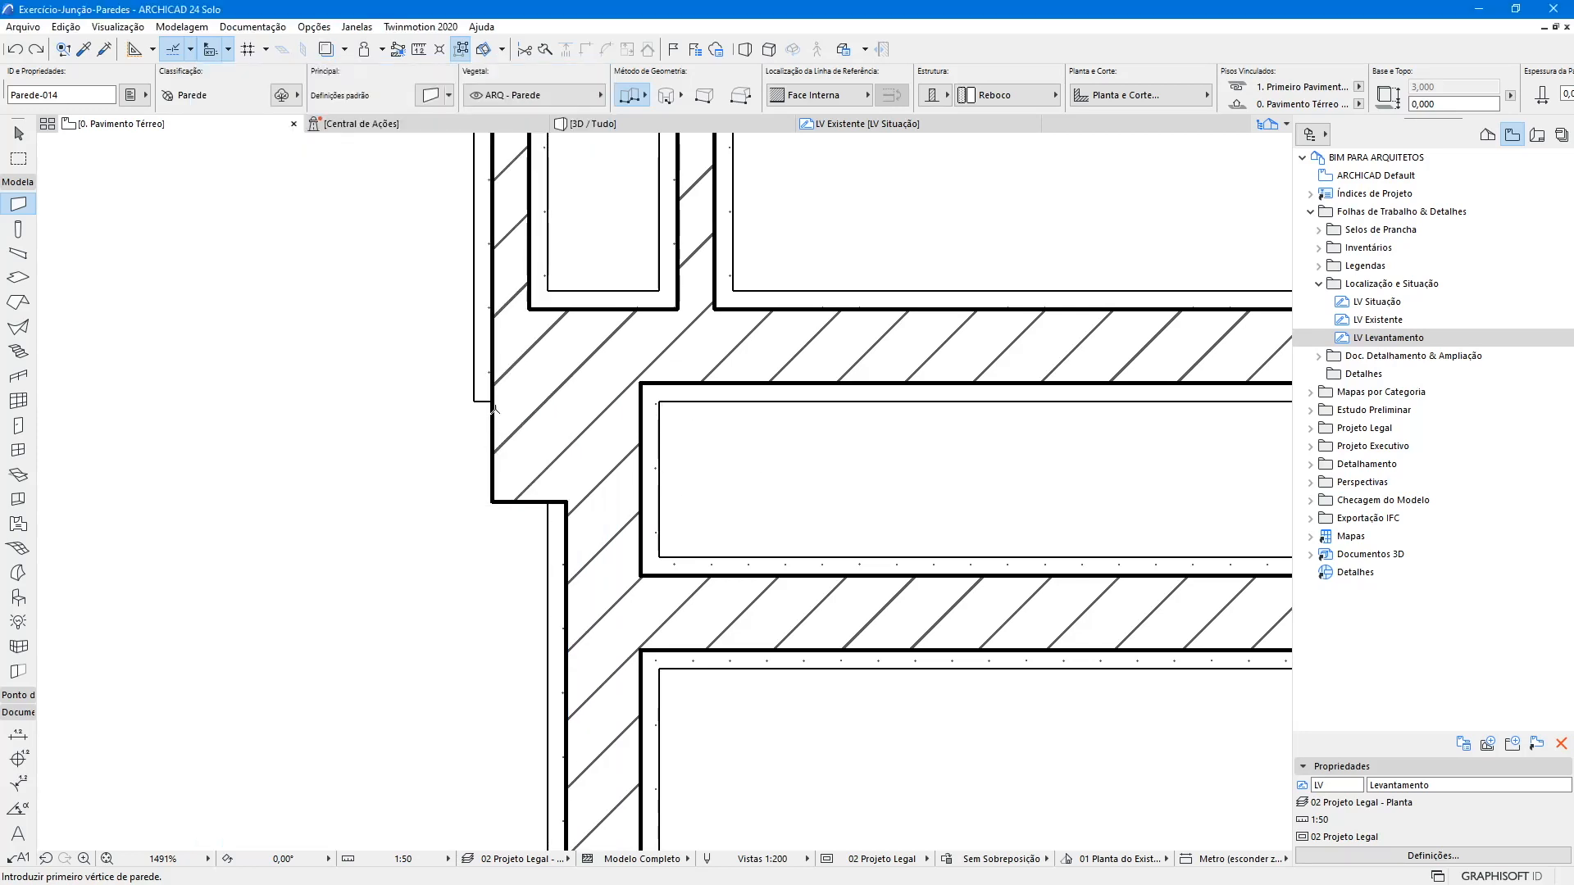
- Draw a Reboco plaster wall about 0.135 m down the filler column's bare outer face and across its lower edge to the thicker wall
{"action": "left_click", "coordinate": [492, 500]}
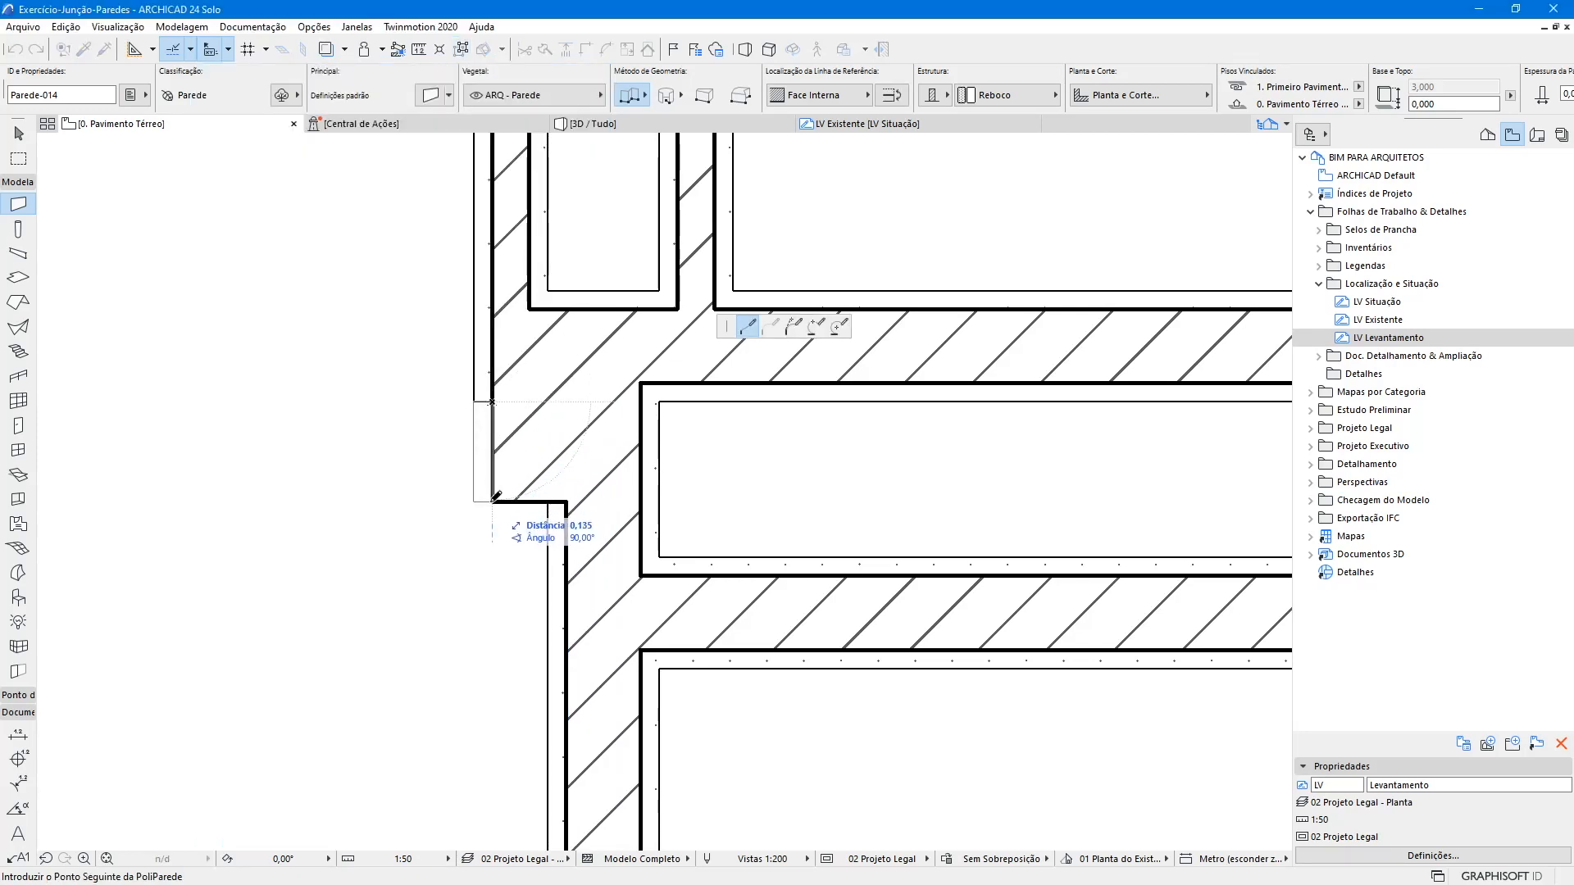
{"action": "double_click", "coordinate": [566, 502]}
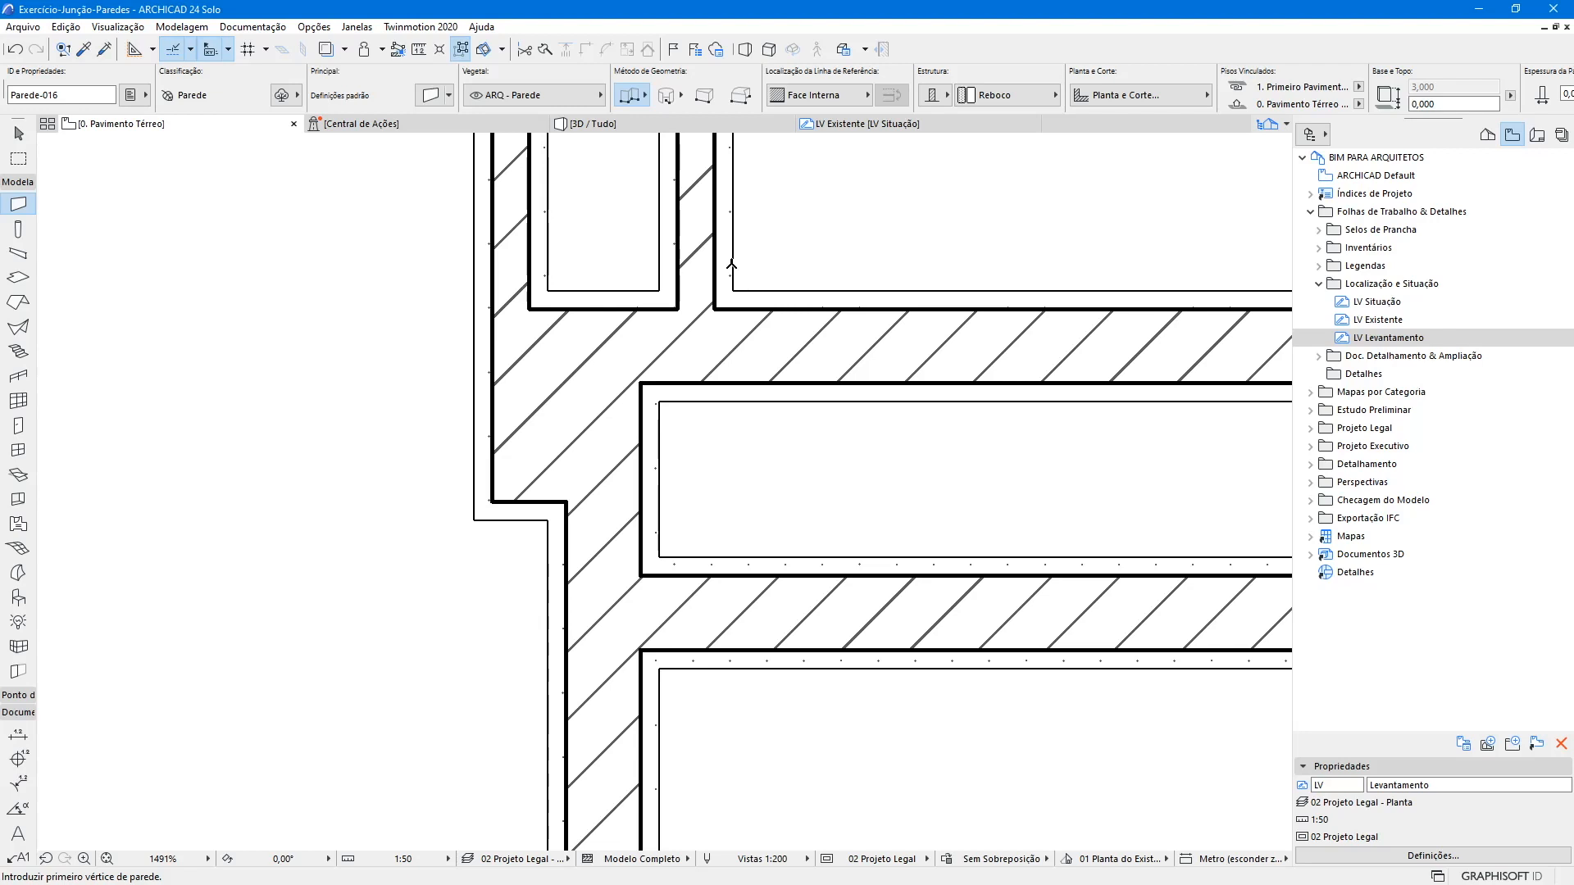
- Examine the plaster pieces, filler column and intersecting walls that make up the lower junction, and compare with the upper wall junction
{"action": "left_click", "coordinate": [475, 288], "text": "shift"}
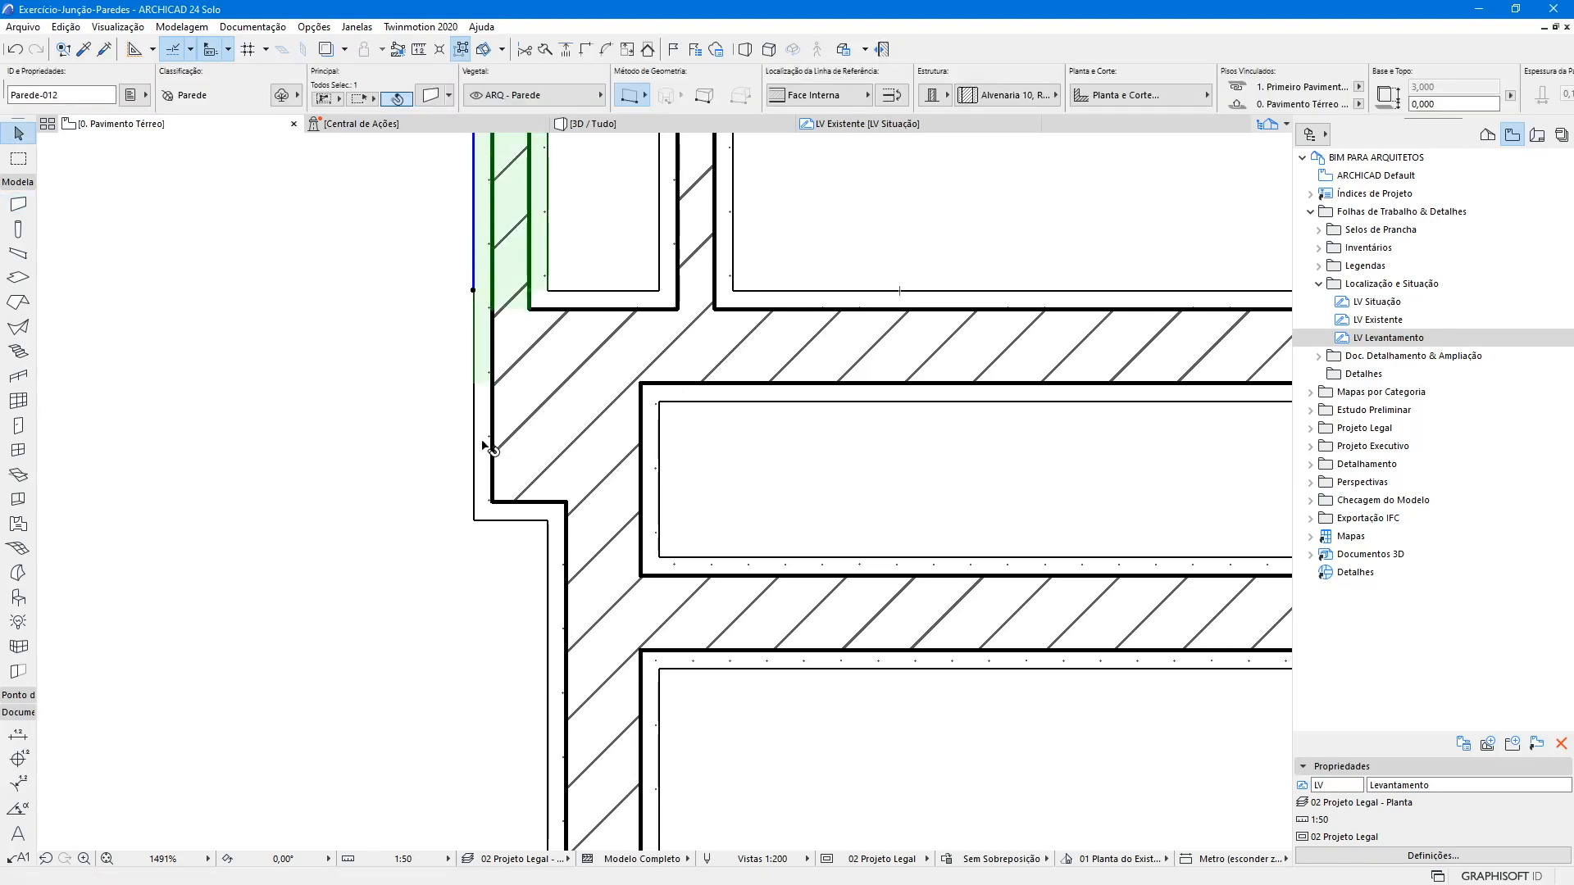
{"action": "left_click", "coordinate": [534, 503], "text": "shift"}
{"action": "scroll", "coordinate": [572, 460], "scroll_direction": "down", "scroll_amount": 5}
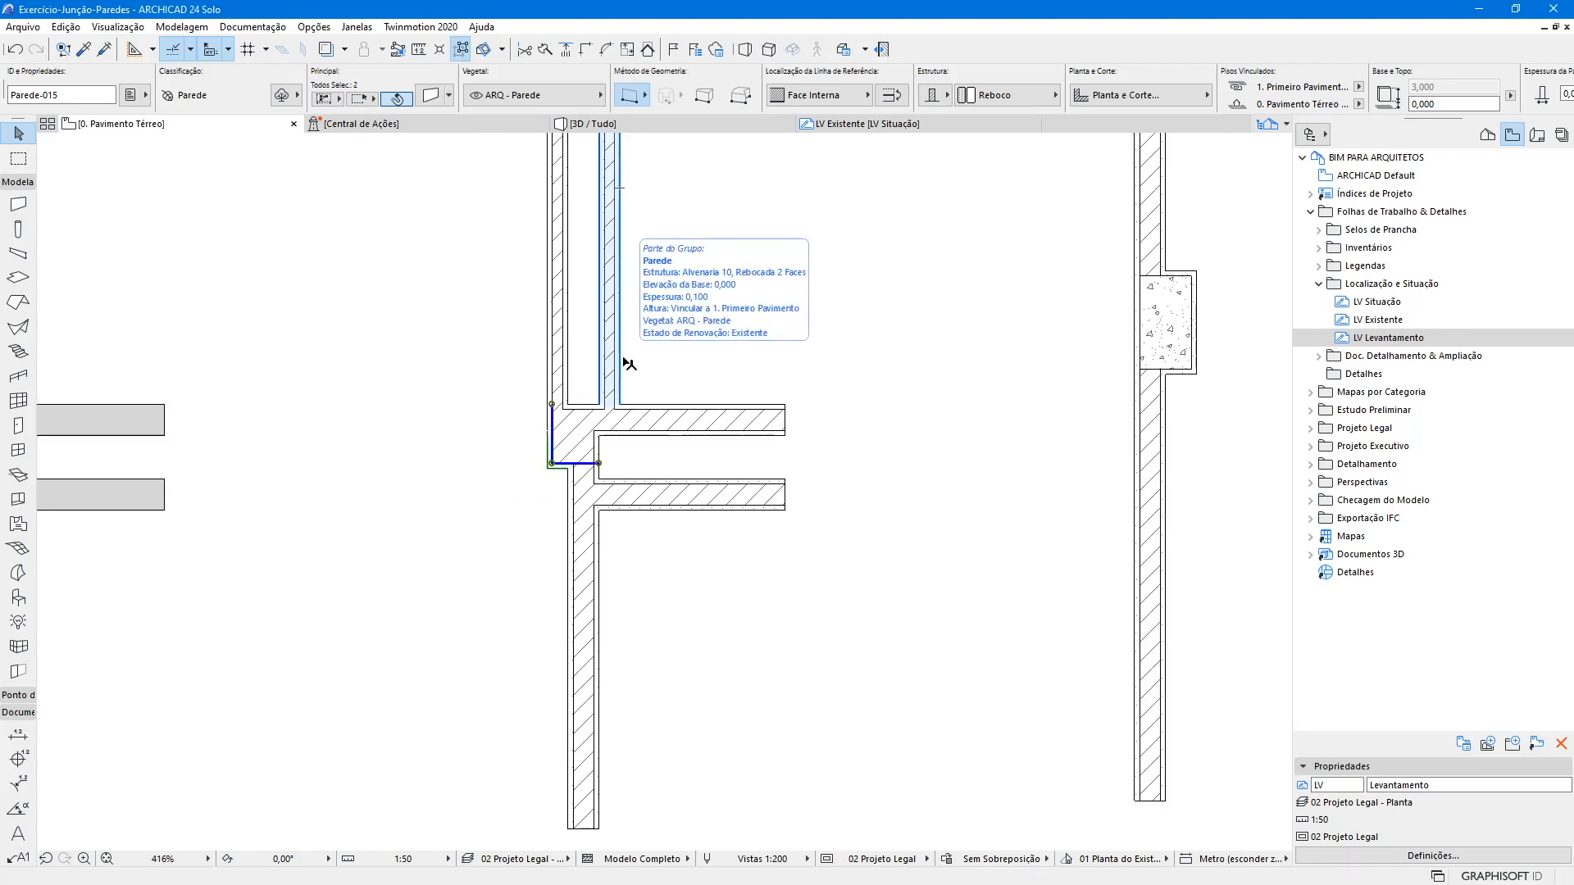
{"action": "scroll", "coordinate": [672, 348], "scroll_direction": "up", "scroll_amount": 4}
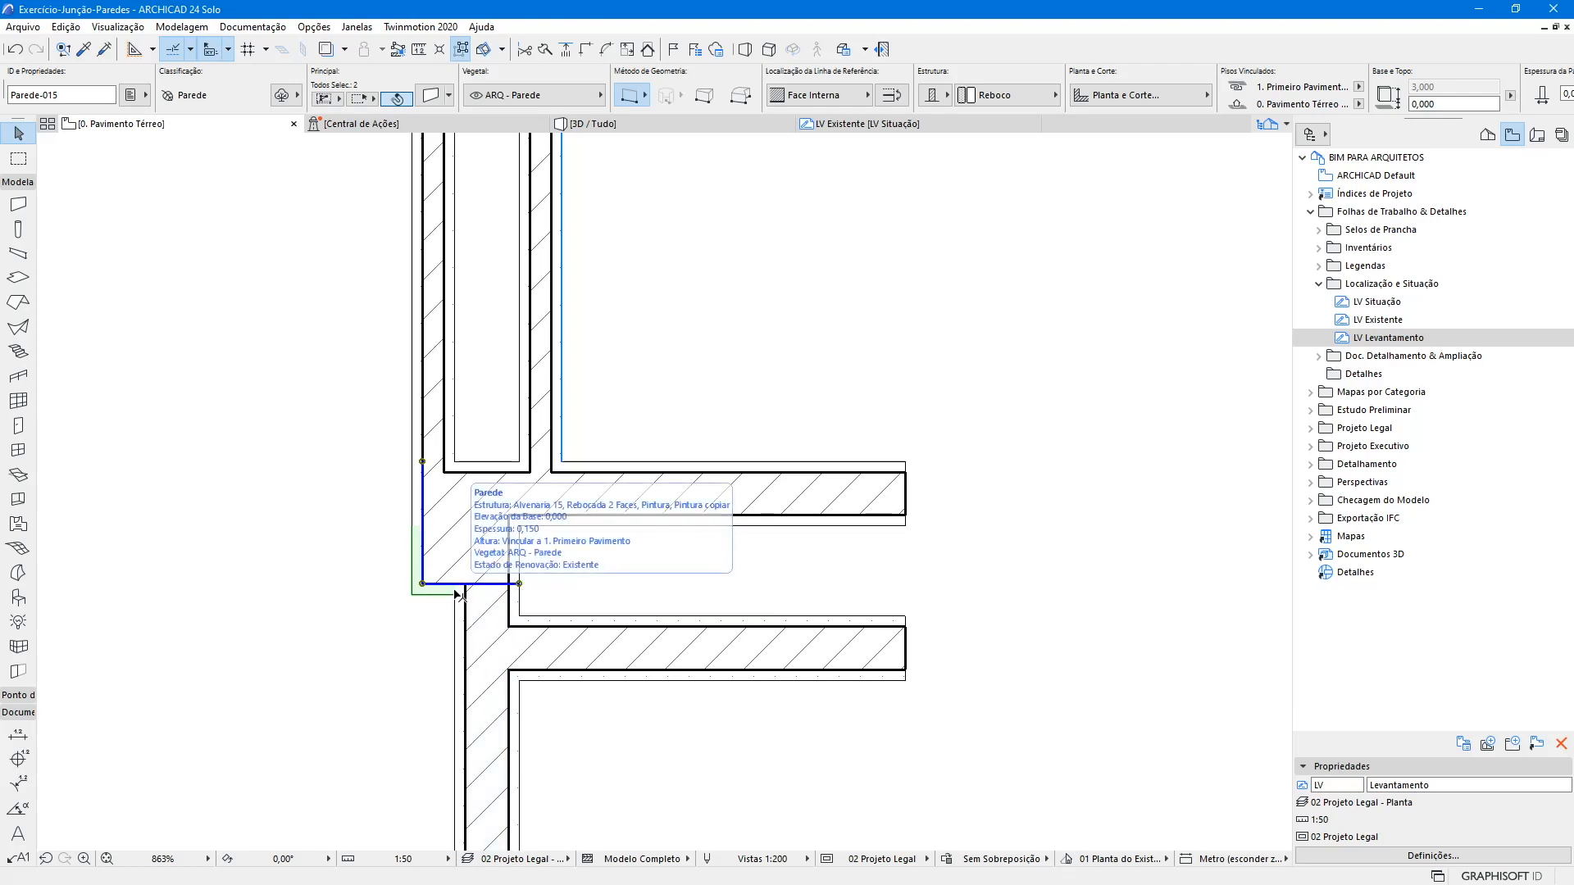
{"action": "left_click", "coordinate": [437, 422]}
{"action": "left_click", "coordinate": [496, 657], "text": "shift"}
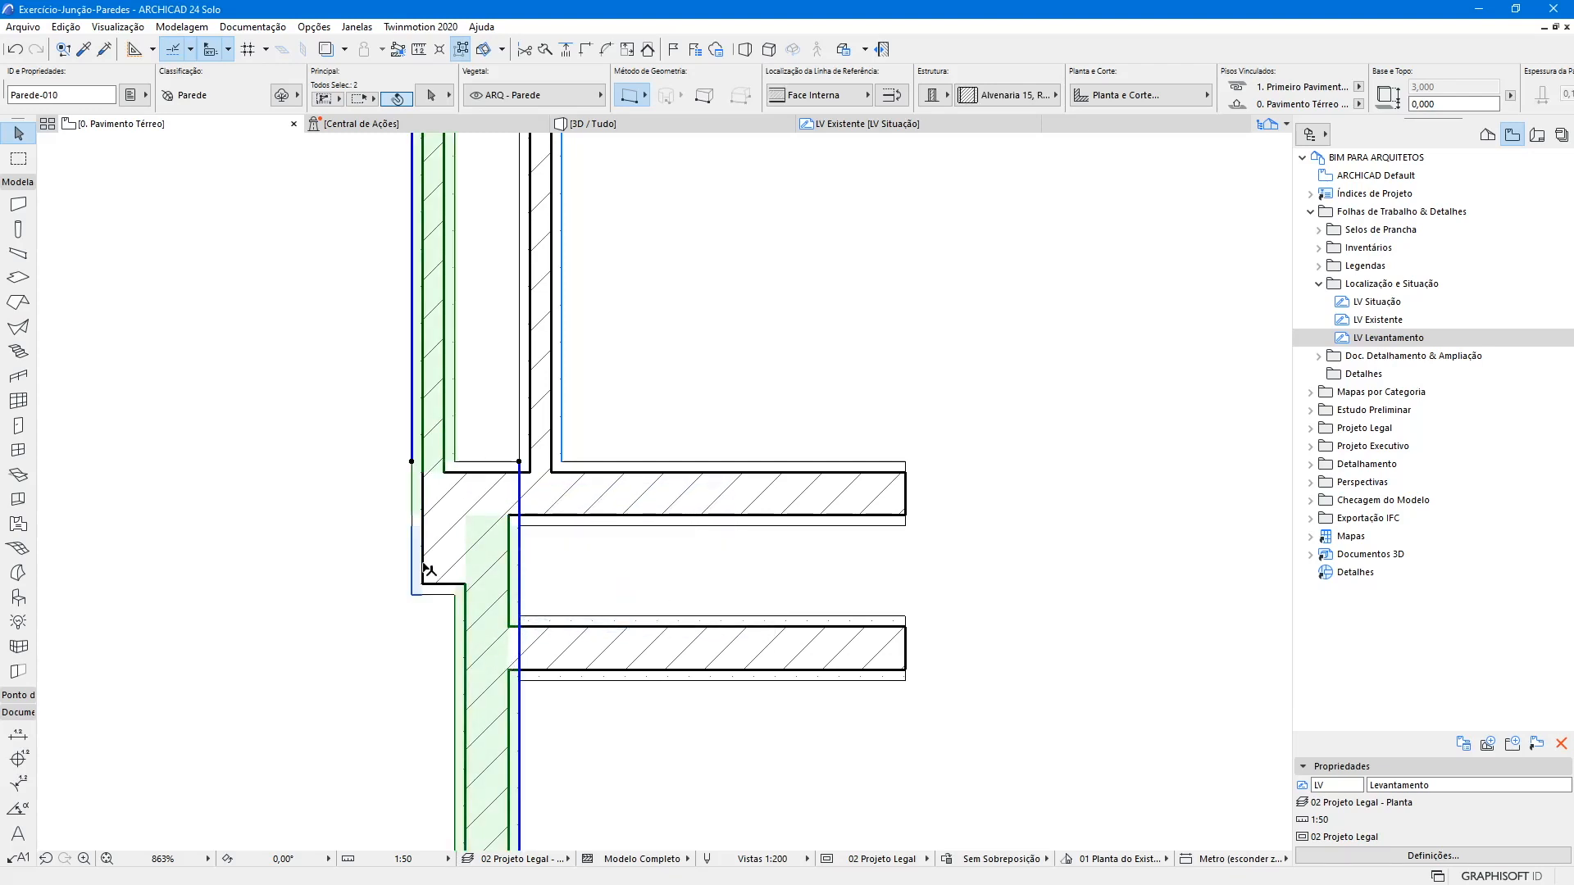
{"action": "left_click", "coordinate": [435, 560], "text": "shift"}
{"action": "left_click", "coordinate": [587, 469], "text": "shift"}
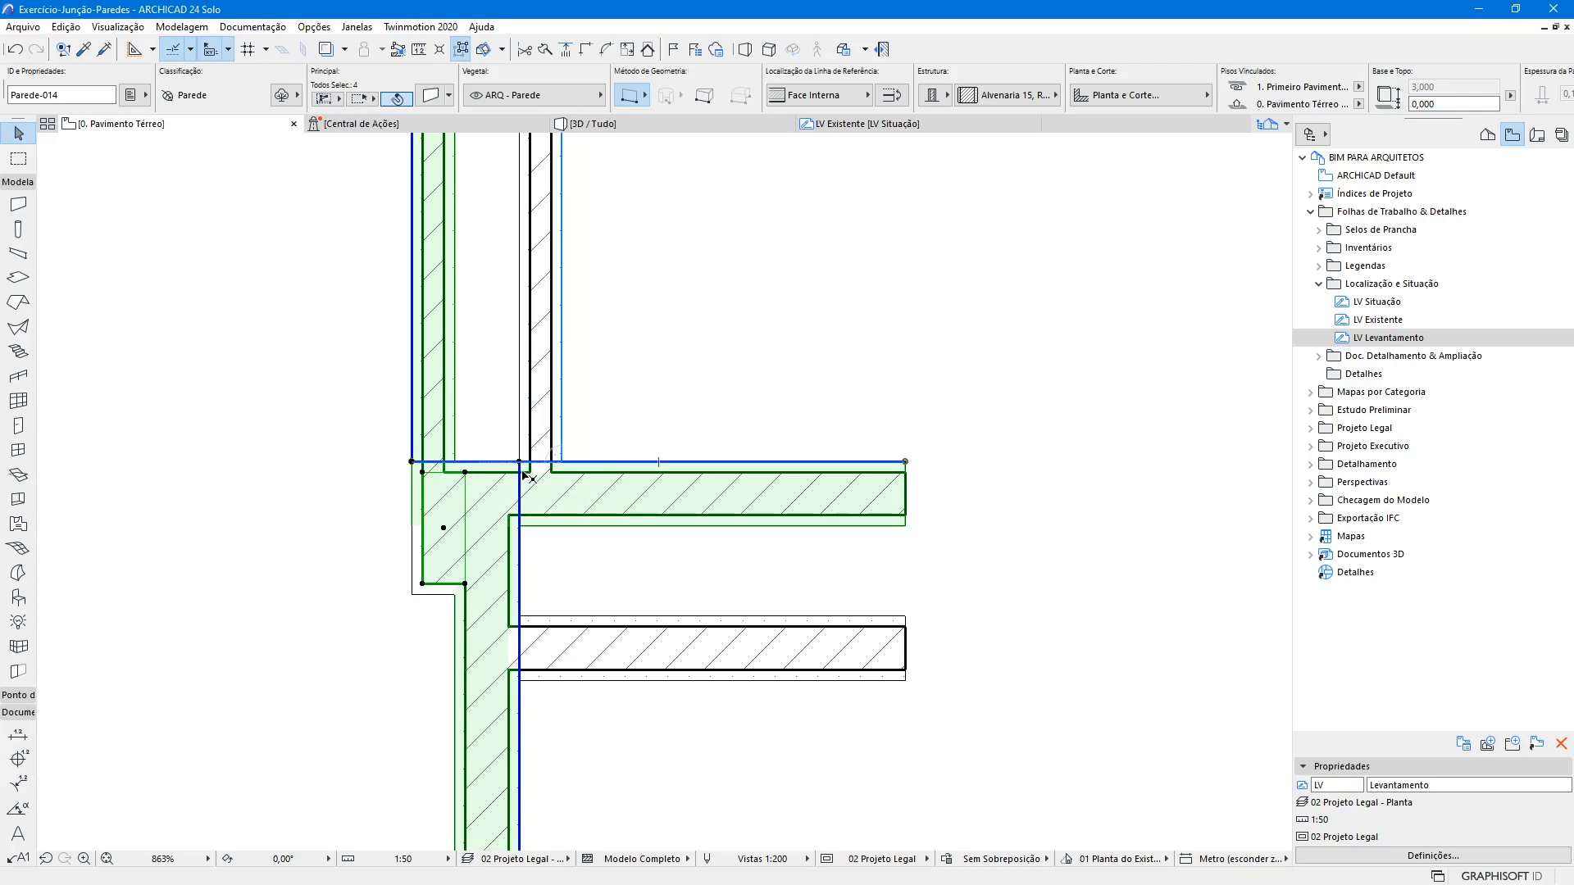
{"action": "left_click", "coordinate": [813, 394]}
{"action": "left_click", "coordinate": [459, 556]}
{"action": "left_click", "coordinate": [457, 482]}
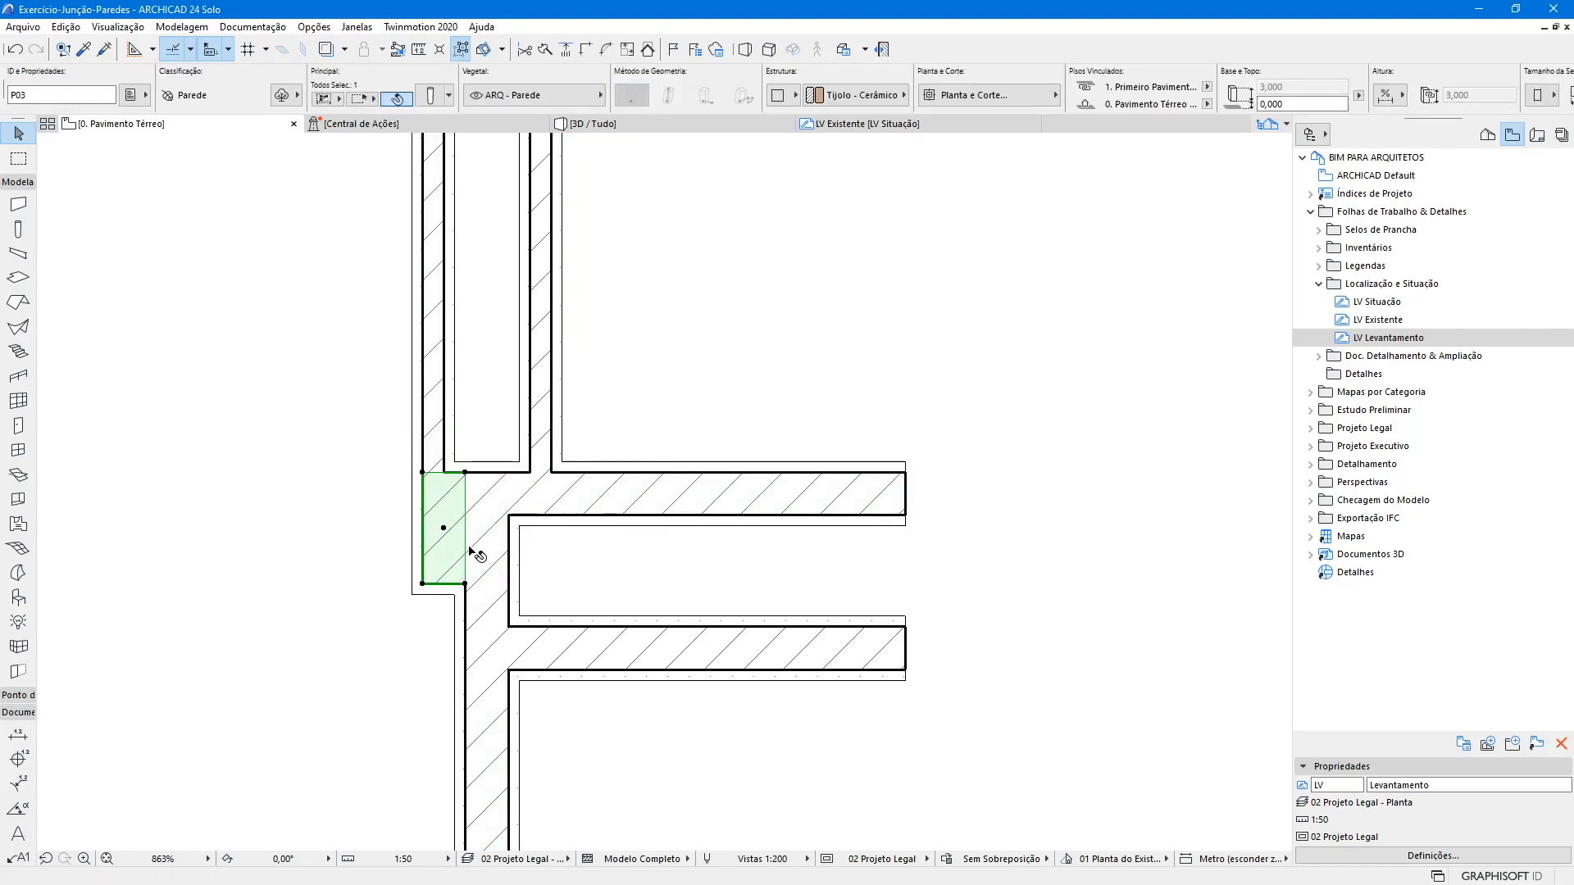
{"action": "scroll", "coordinate": [508, 494], "scroll_direction": "down", "scroll_amount": 6}
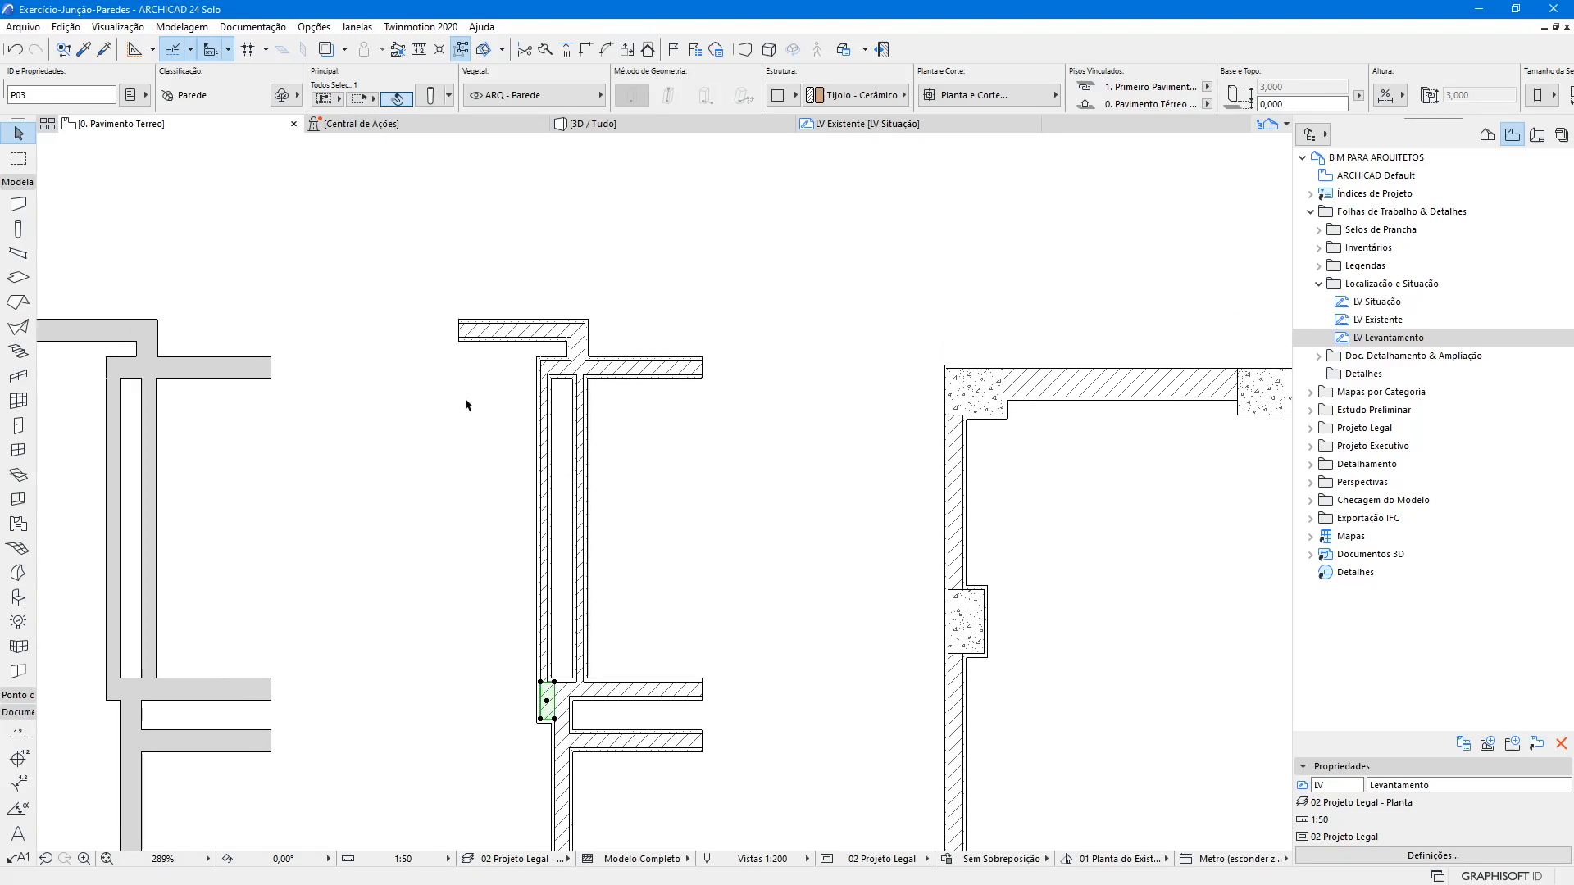
{"action": "mouse_move", "coordinate": [579, 353]}
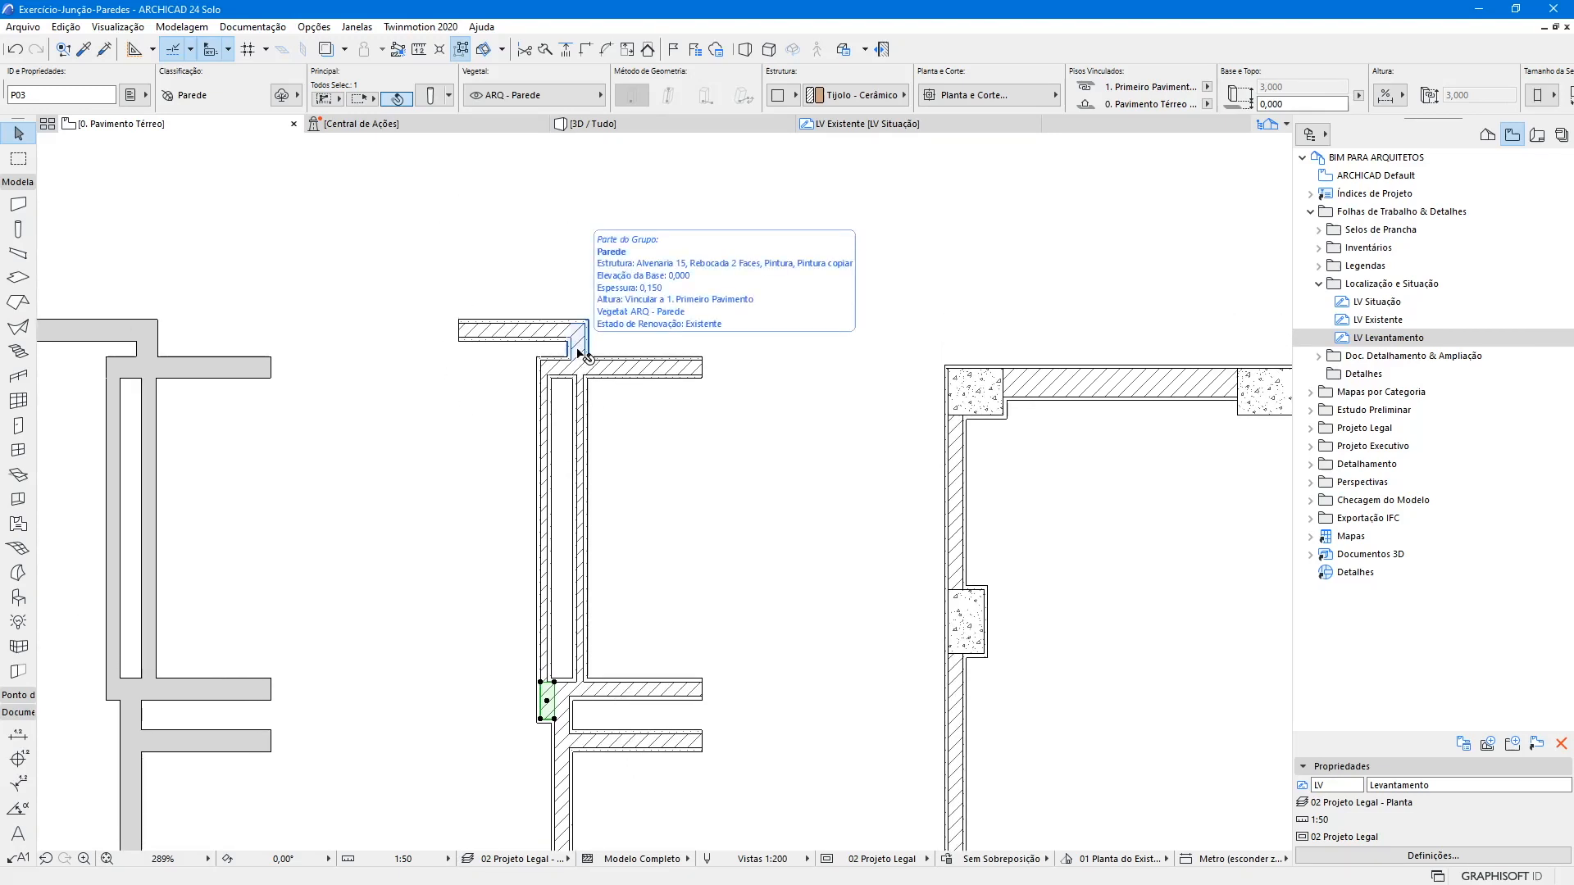
- Examine the upper and lower wall junctions, selecting the brick filler column at each to compare how its edges meet the walls
{"action": "scroll", "coordinate": [579, 353], "scroll_direction": "up", "scroll_amount": 5}
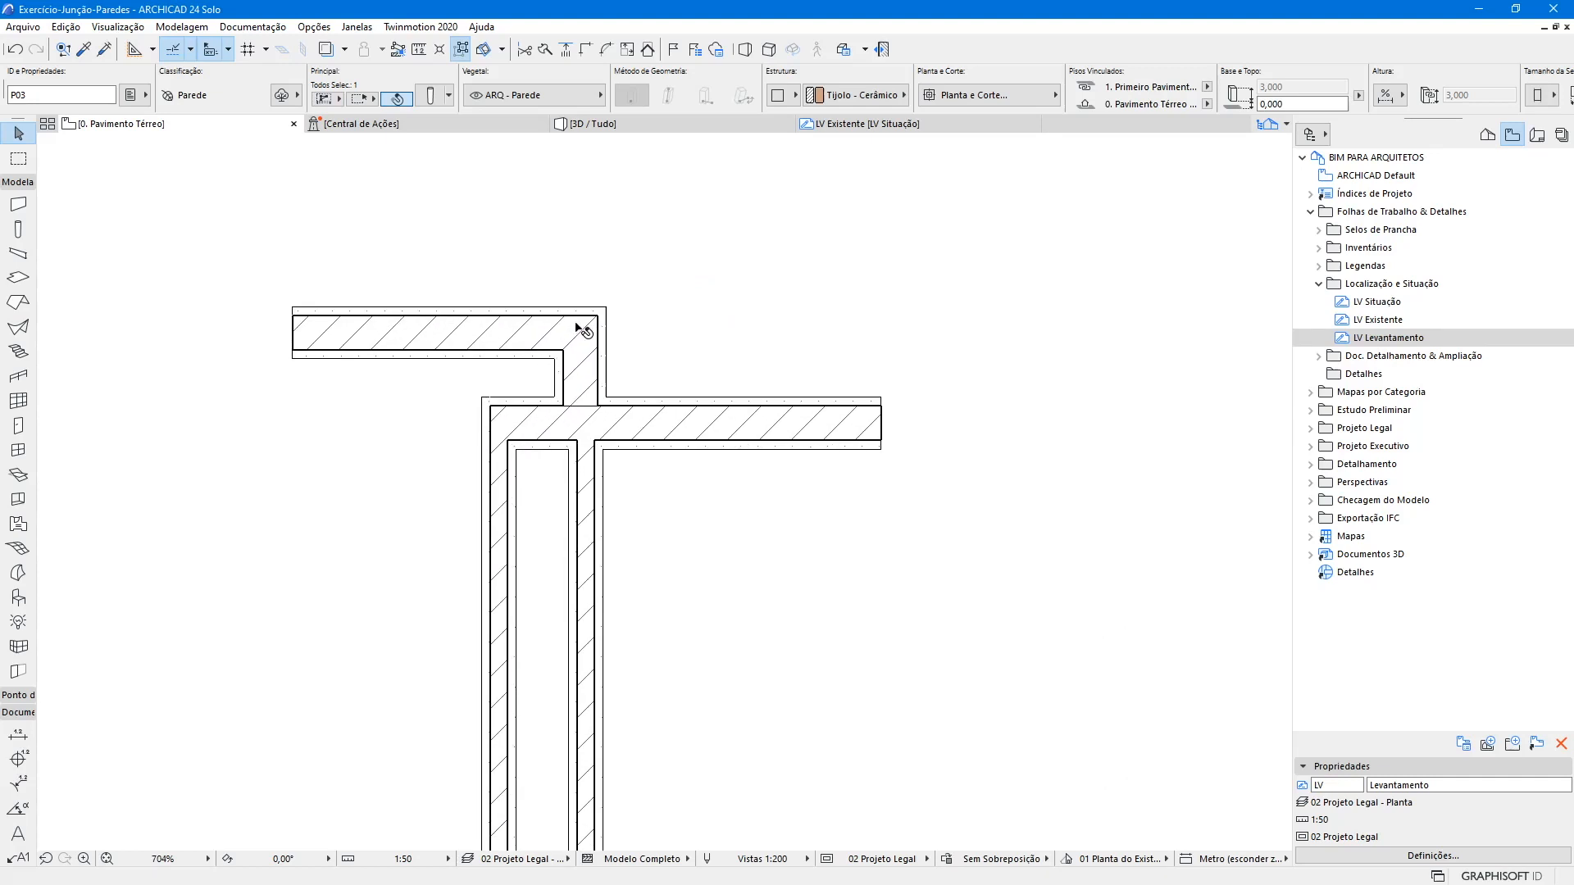
{"action": "key", "text": "Escape"}
{"action": "scroll", "coordinate": [578, 362], "scroll_direction": "up", "scroll_amount": 7}
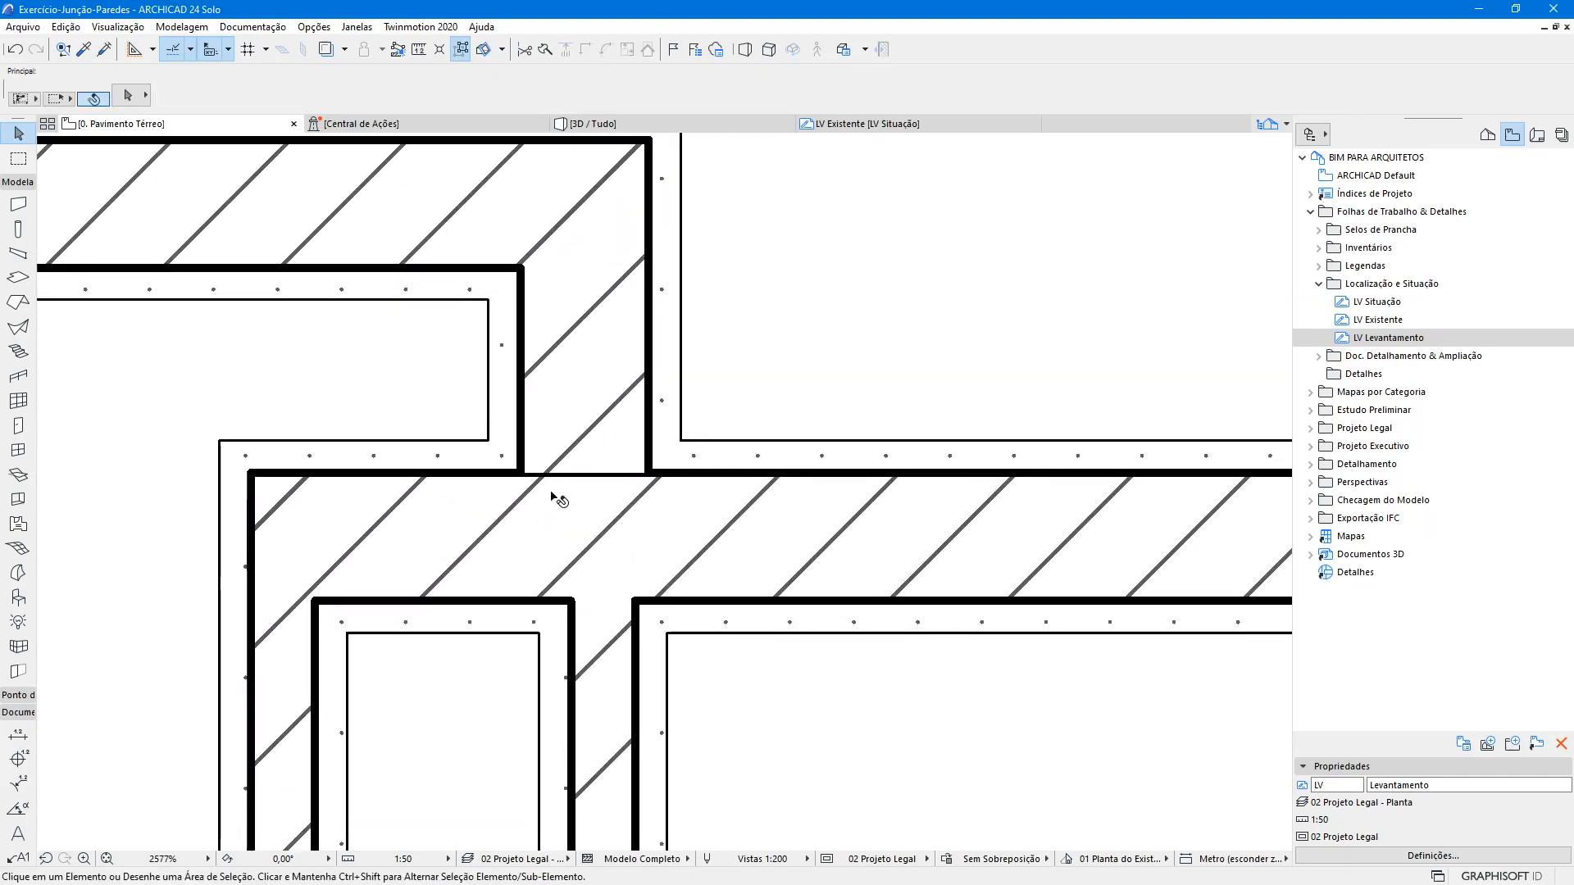
{"action": "scroll", "coordinate": [639, 402], "scroll_direction": "down", "scroll_amount": 10}
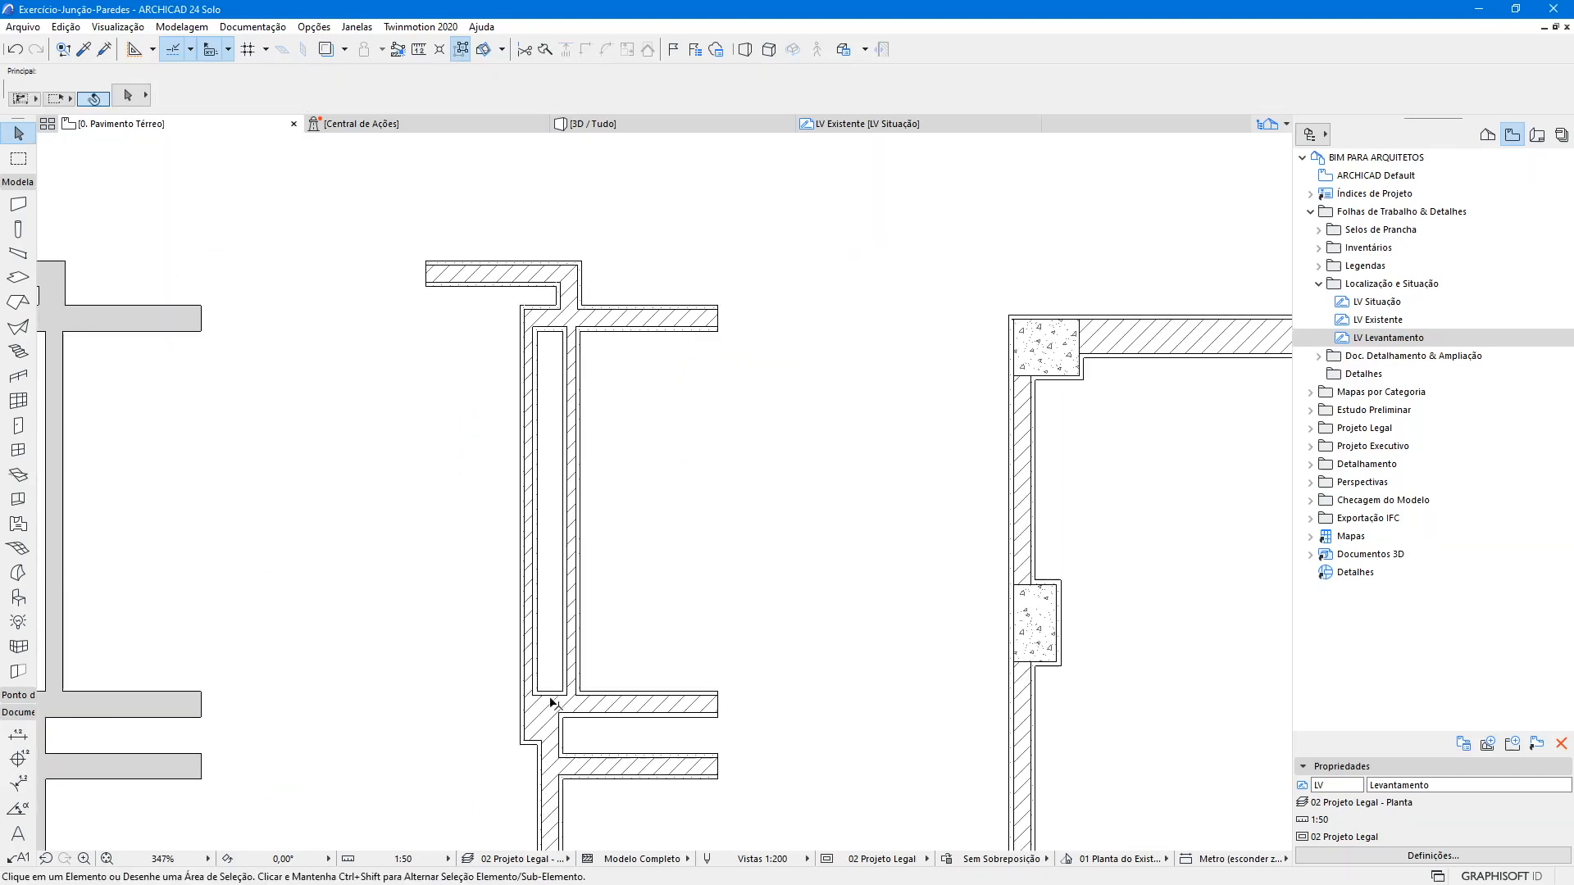
{"action": "scroll", "coordinate": [545, 713], "scroll_direction": "up", "scroll_amount": 3}
{"action": "left_click", "coordinate": [537, 685]}
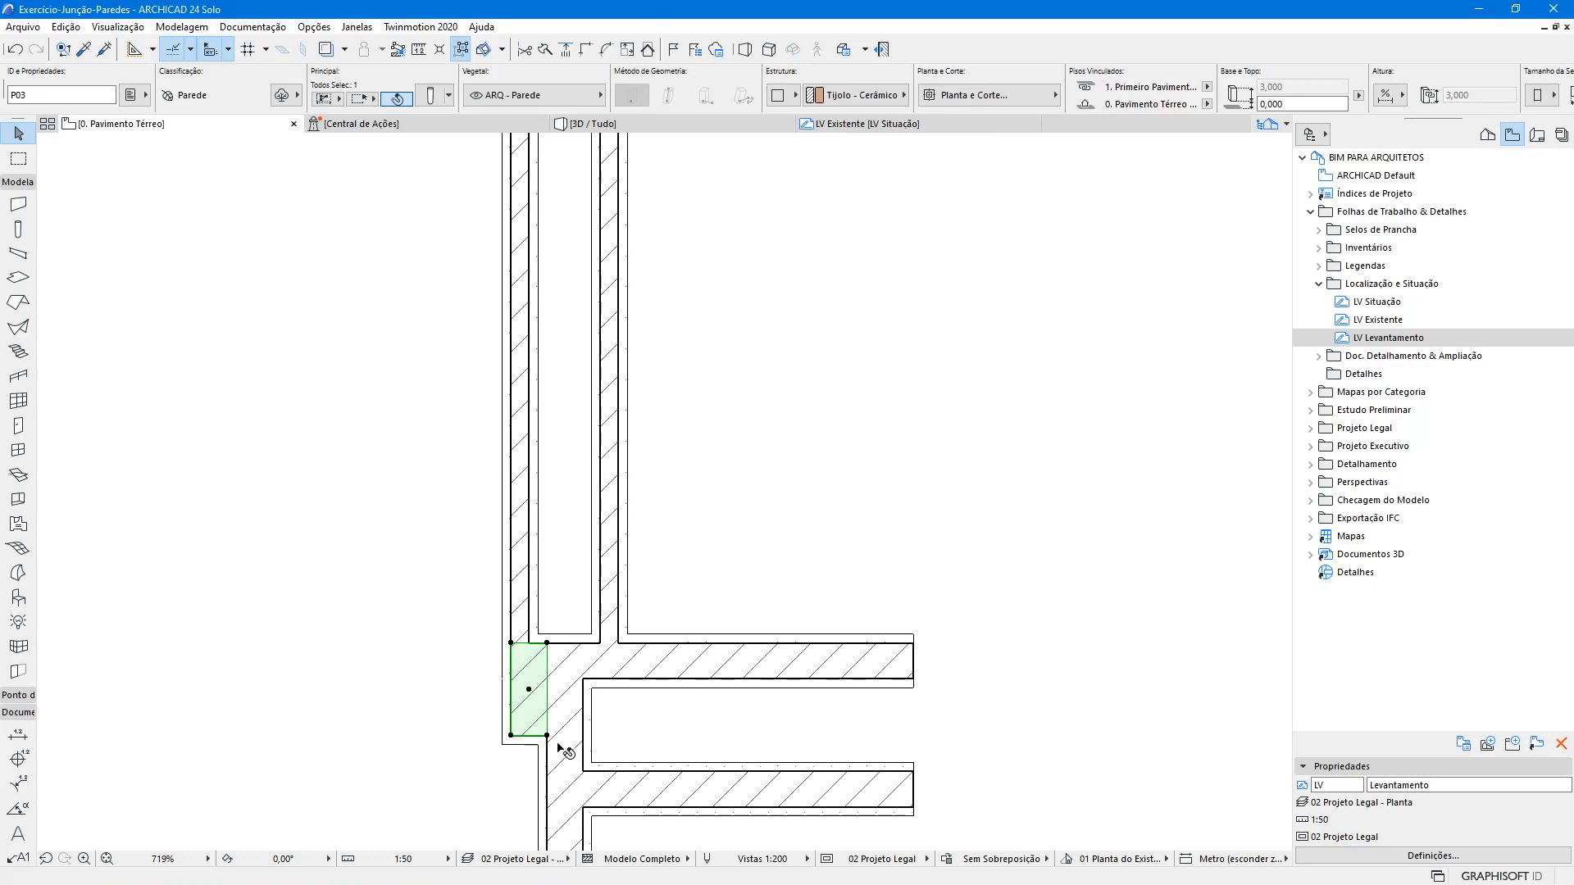
{"action": "left_click", "coordinate": [546, 646]}
{"action": "scroll", "coordinate": [706, 262], "scroll_direction": "down", "scroll_amount": 2}
{"action": "middle_click_drag", "start_coordinate": [727, 197], "coordinate": [685, 557]}
{"action": "scroll", "coordinate": [645, 396], "scroll_direction": "up", "scroll_amount": 8}
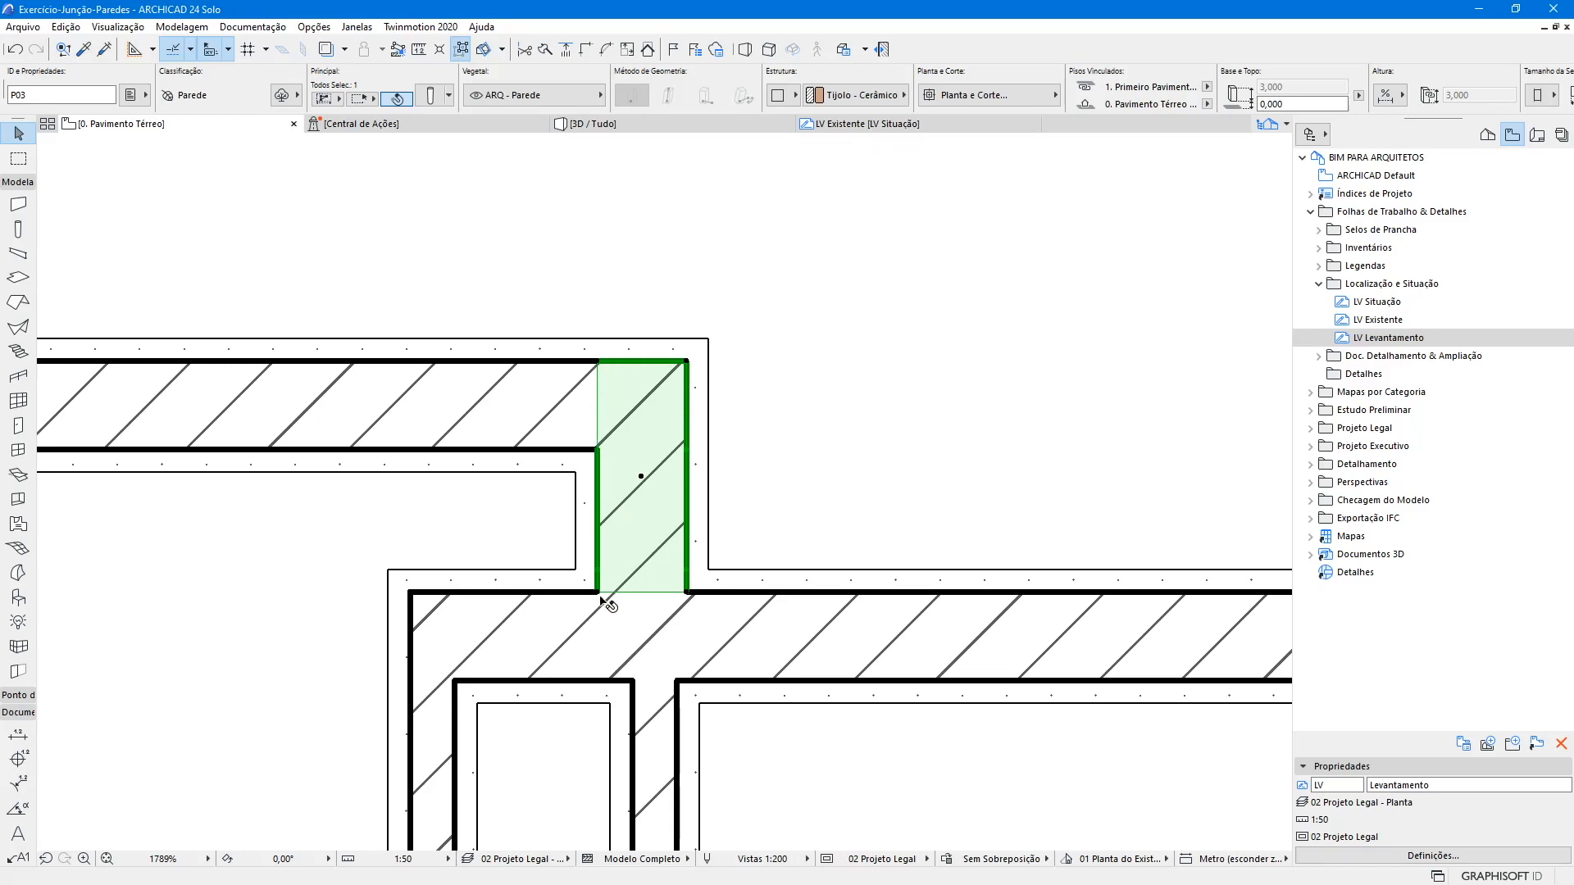
{"action": "left_click", "coordinate": [673, 594]}
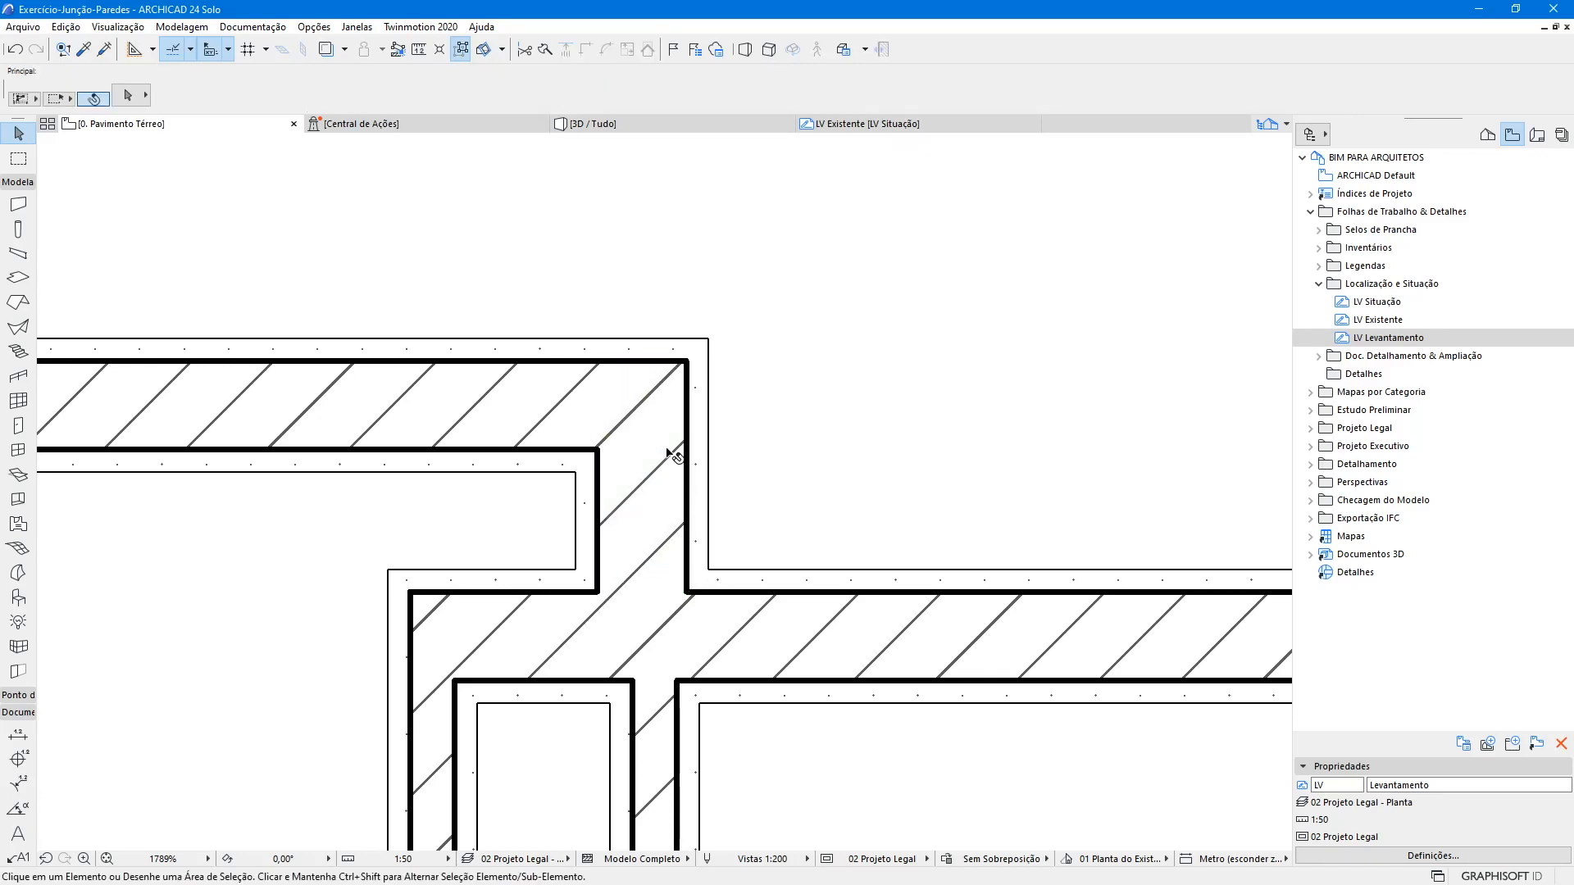
- Try to reposition the upper filler column from its lower corner against the edge of the horizontal wall below
{"action": "scroll", "coordinate": [802, 505], "scroll_direction": "up", "scroll_amount": 3}
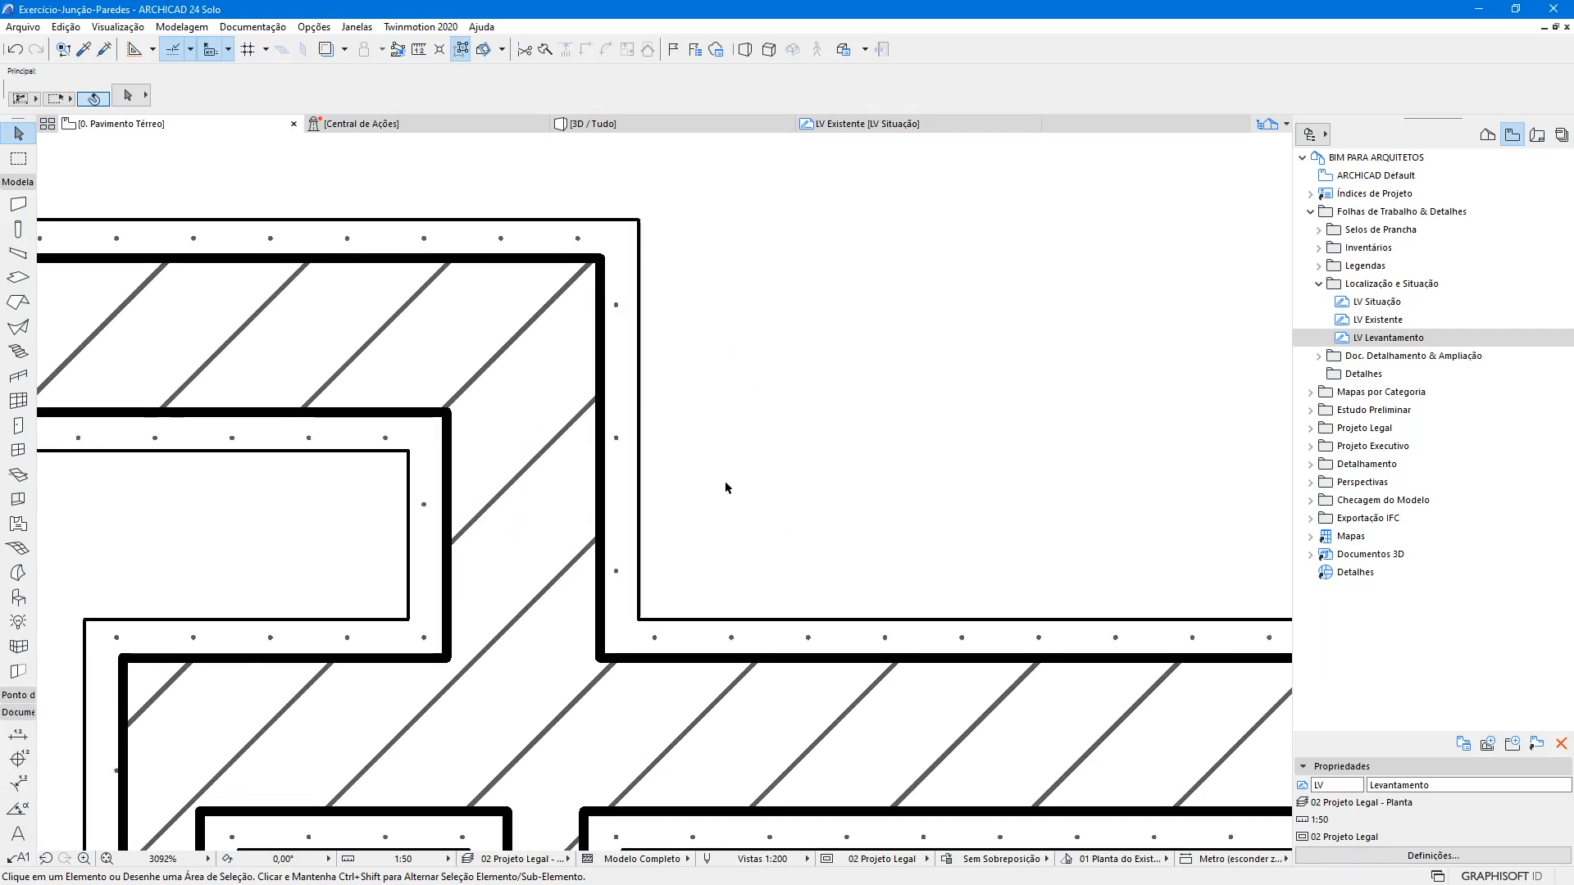
{"action": "left_click", "coordinate": [585, 559]}
{"action": "scroll", "coordinate": [590, 742], "scroll_direction": "up", "scroll_amount": 4}
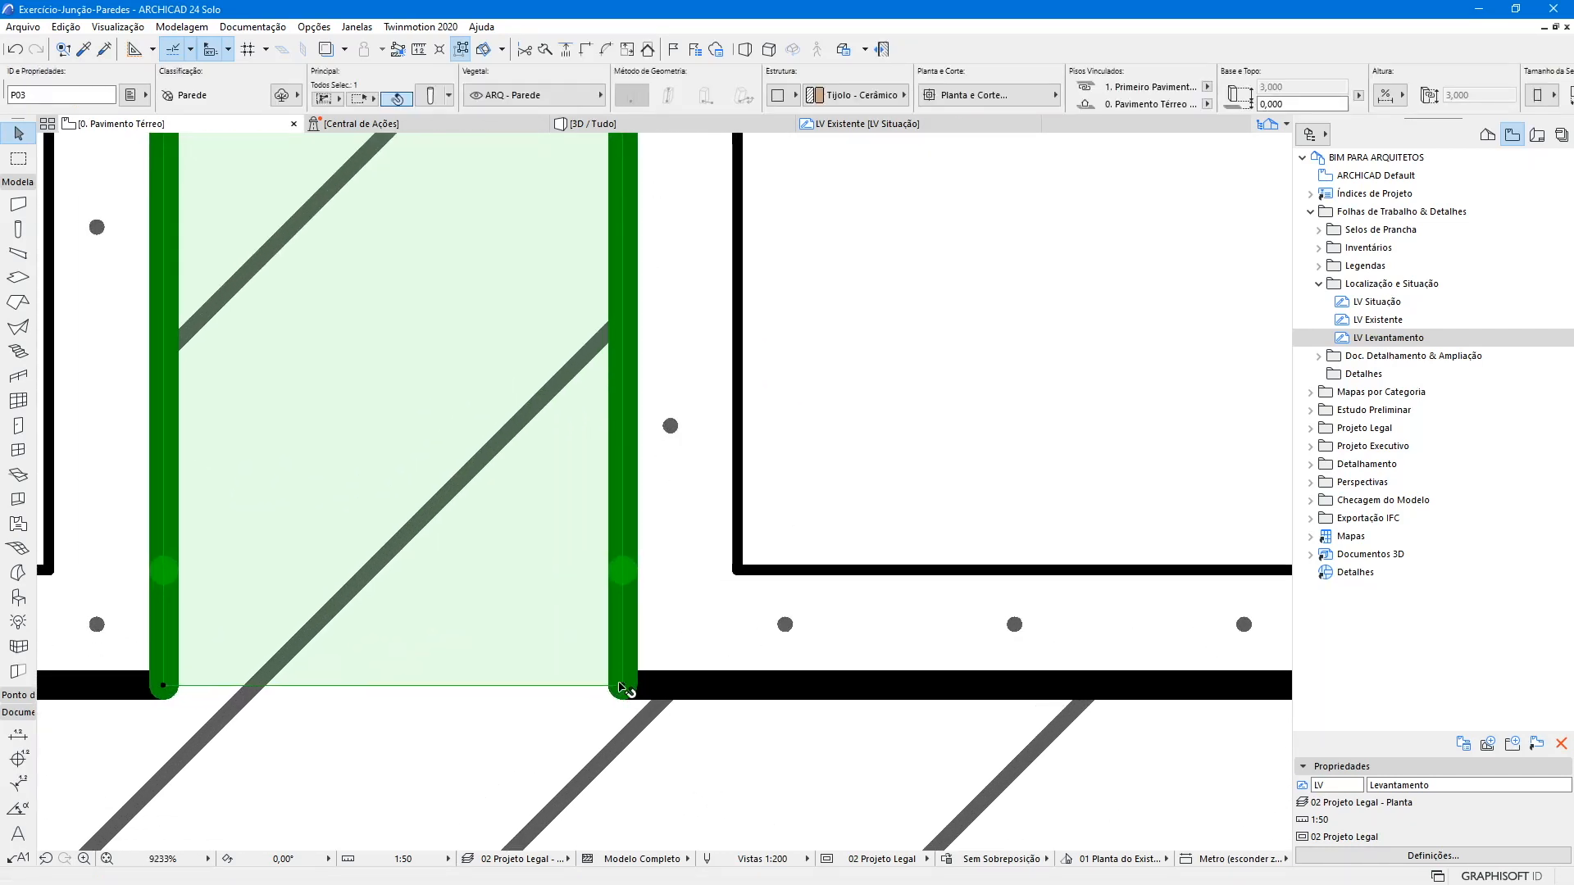
{"action": "key", "text": "ctrl+d"}
{"action": "left_click", "coordinate": [624, 660]}
{"action": "scroll", "coordinate": [624, 659], "scroll_direction": "up", "scroll_amount": 2}
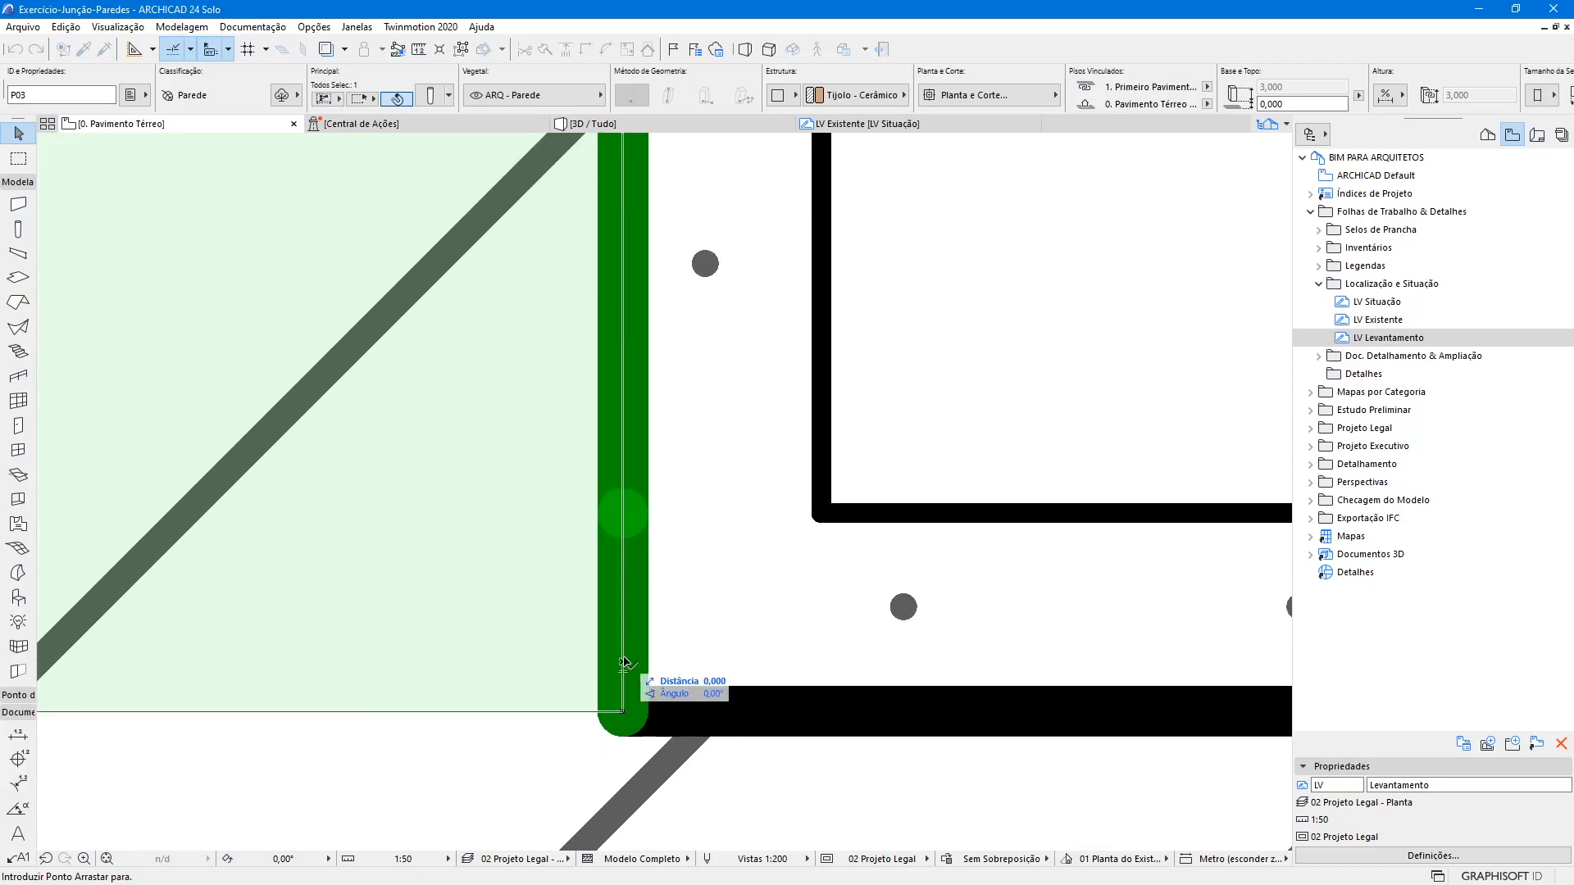
{"action": "scroll", "coordinate": [740, 641], "scroll_direction": "down", "scroll_amount": 4}
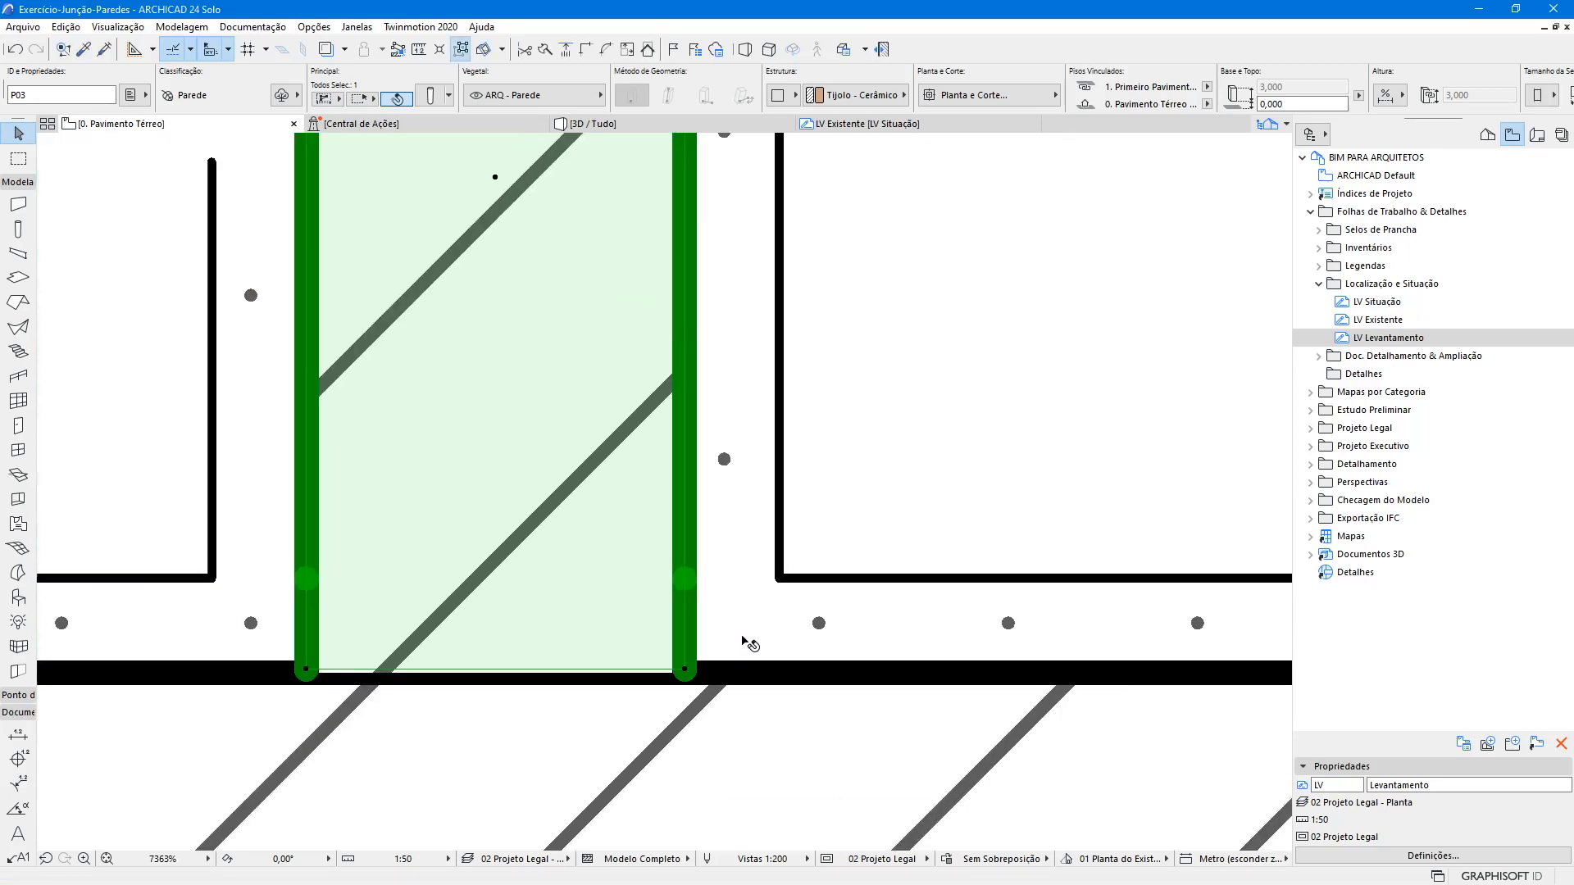
{"action": "key", "text": "Escape"}
{"action": "scroll", "coordinate": [591, 660], "scroll_direction": "down", "scroll_amount": 5}
{"action": "scroll", "coordinate": [594, 541], "scroll_direction": "up", "scroll_amount": 1}
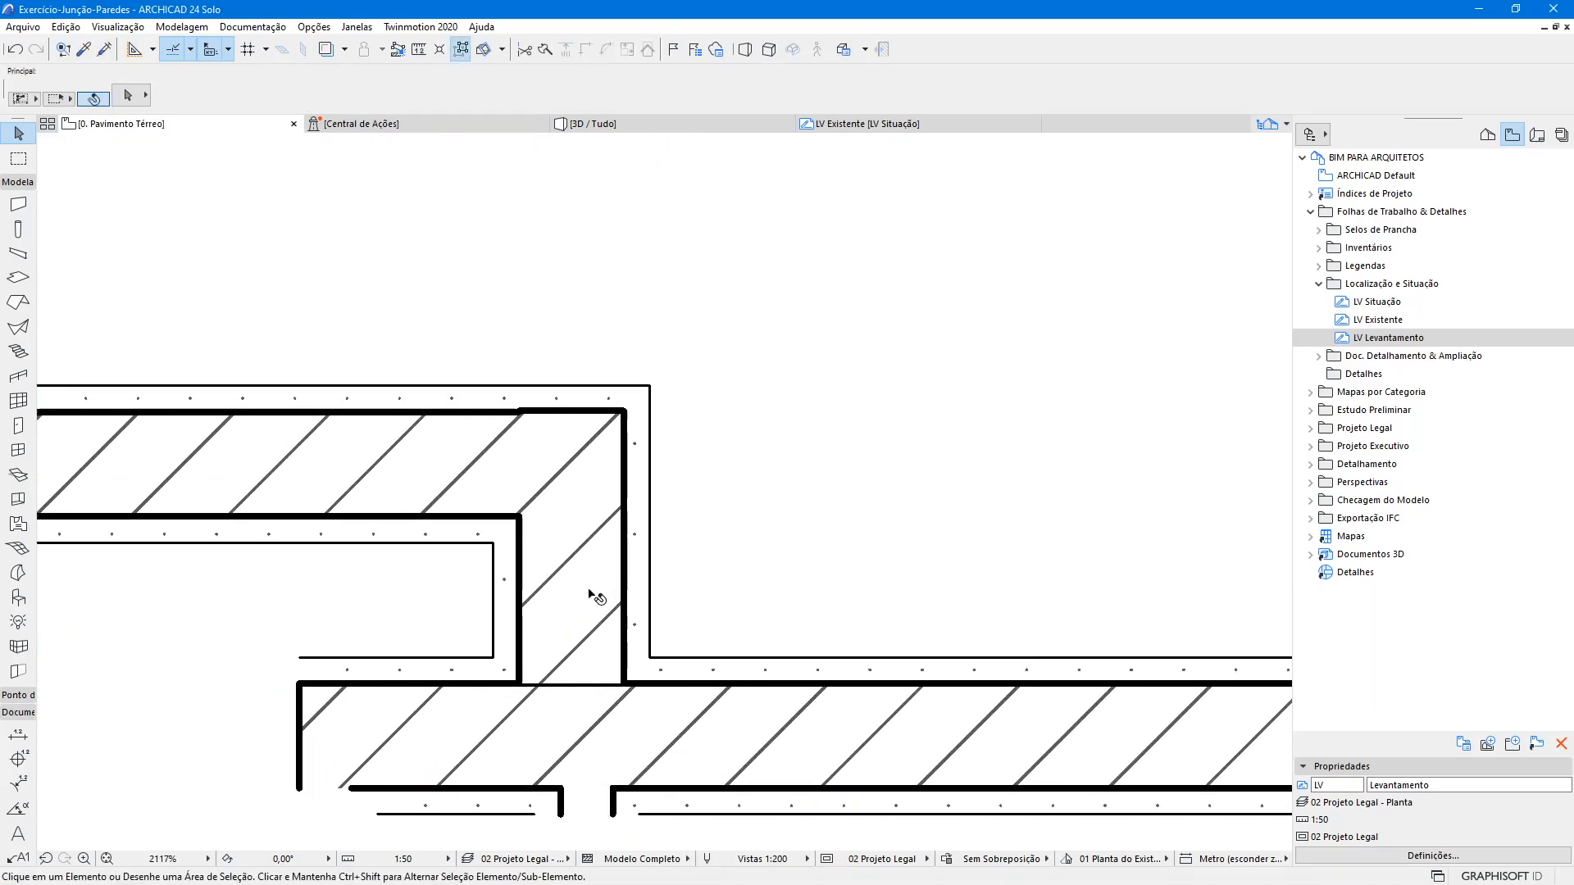
- Turn off the Espessura Real da Linha display so the upper junction's edges are drawn with thin lines
{"action": "scroll", "coordinate": [588, 533], "scroll_direction": "down", "scroll_amount": 1}
{"action": "scroll", "coordinate": [591, 533], "scroll_direction": "down", "scroll_amount": 2}
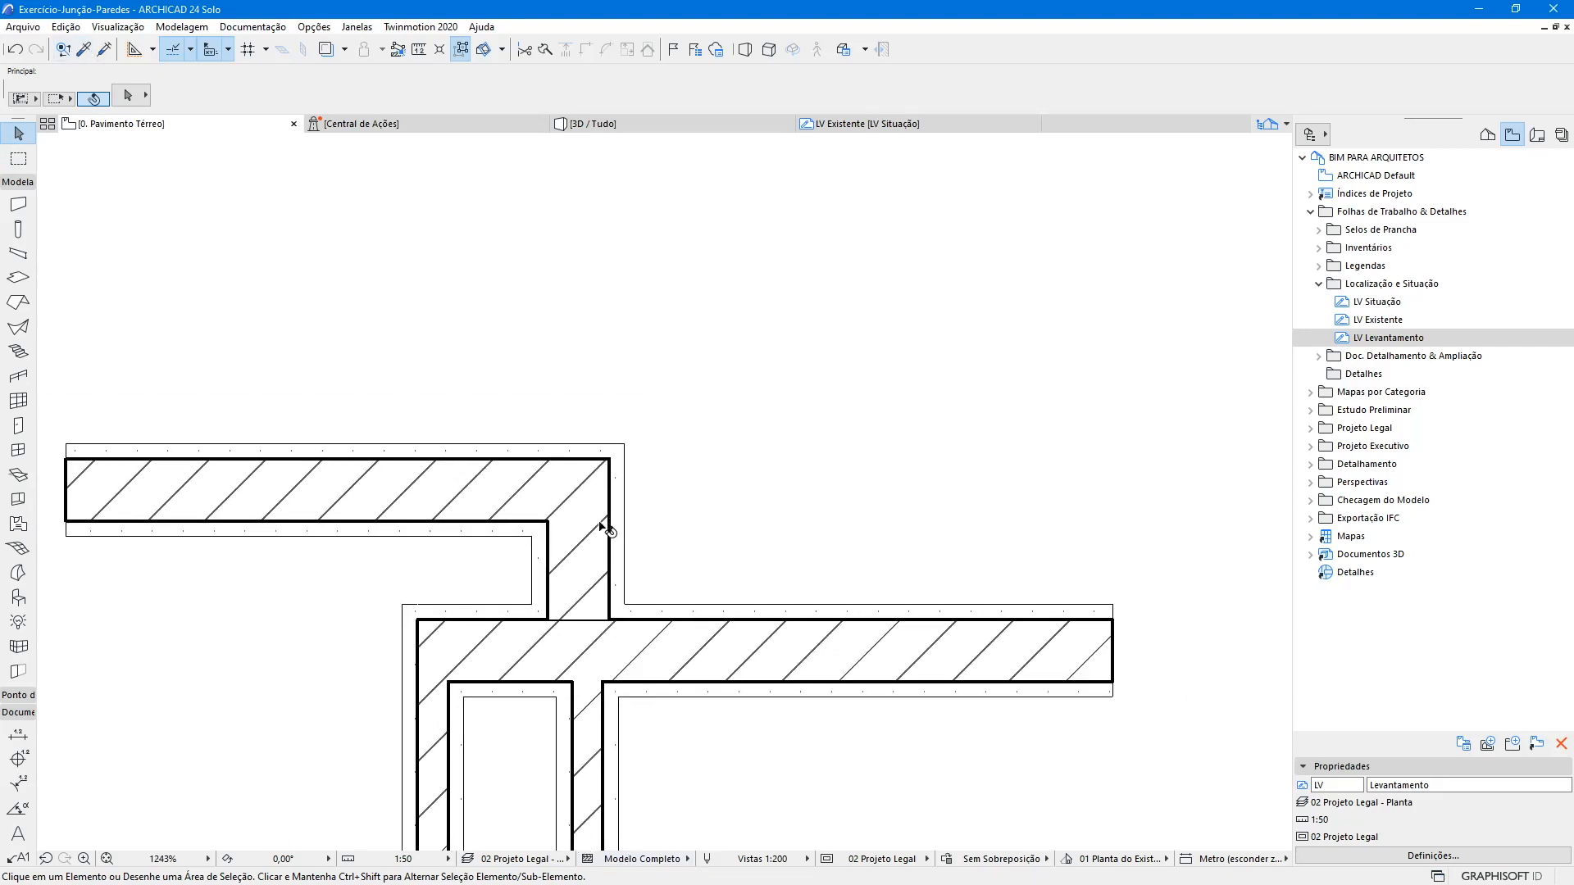
{"action": "scroll", "coordinate": [608, 531], "scroll_direction": "down", "scroll_amount": 4}
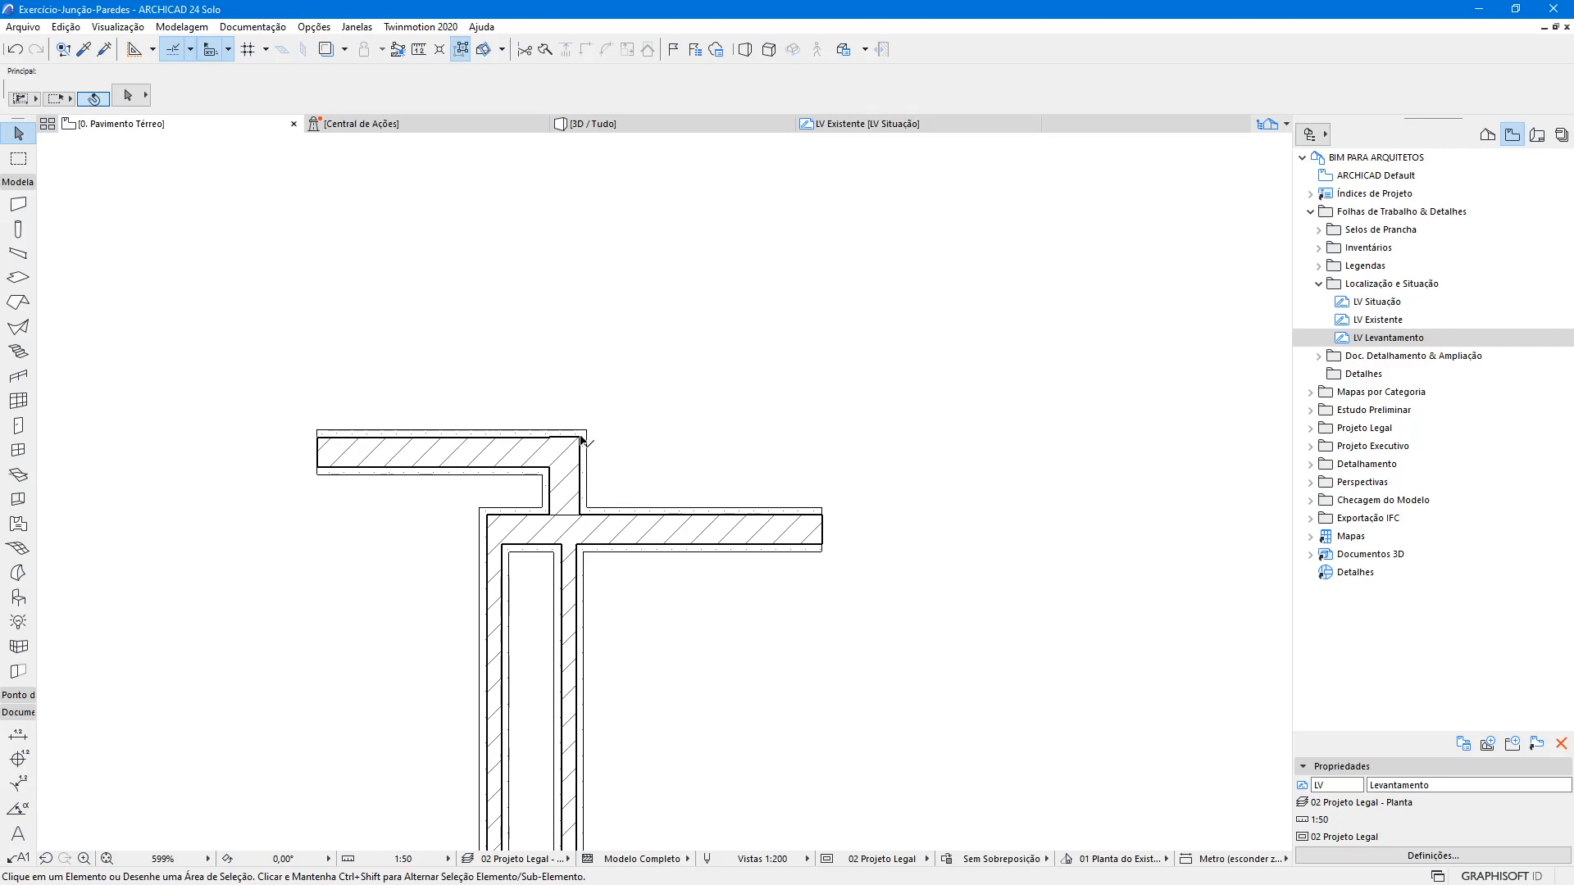
{"action": "scroll", "coordinate": [582, 440], "scroll_direction": "up", "scroll_amount": 4}
{"action": "left_click", "coordinate": [118, 27]}
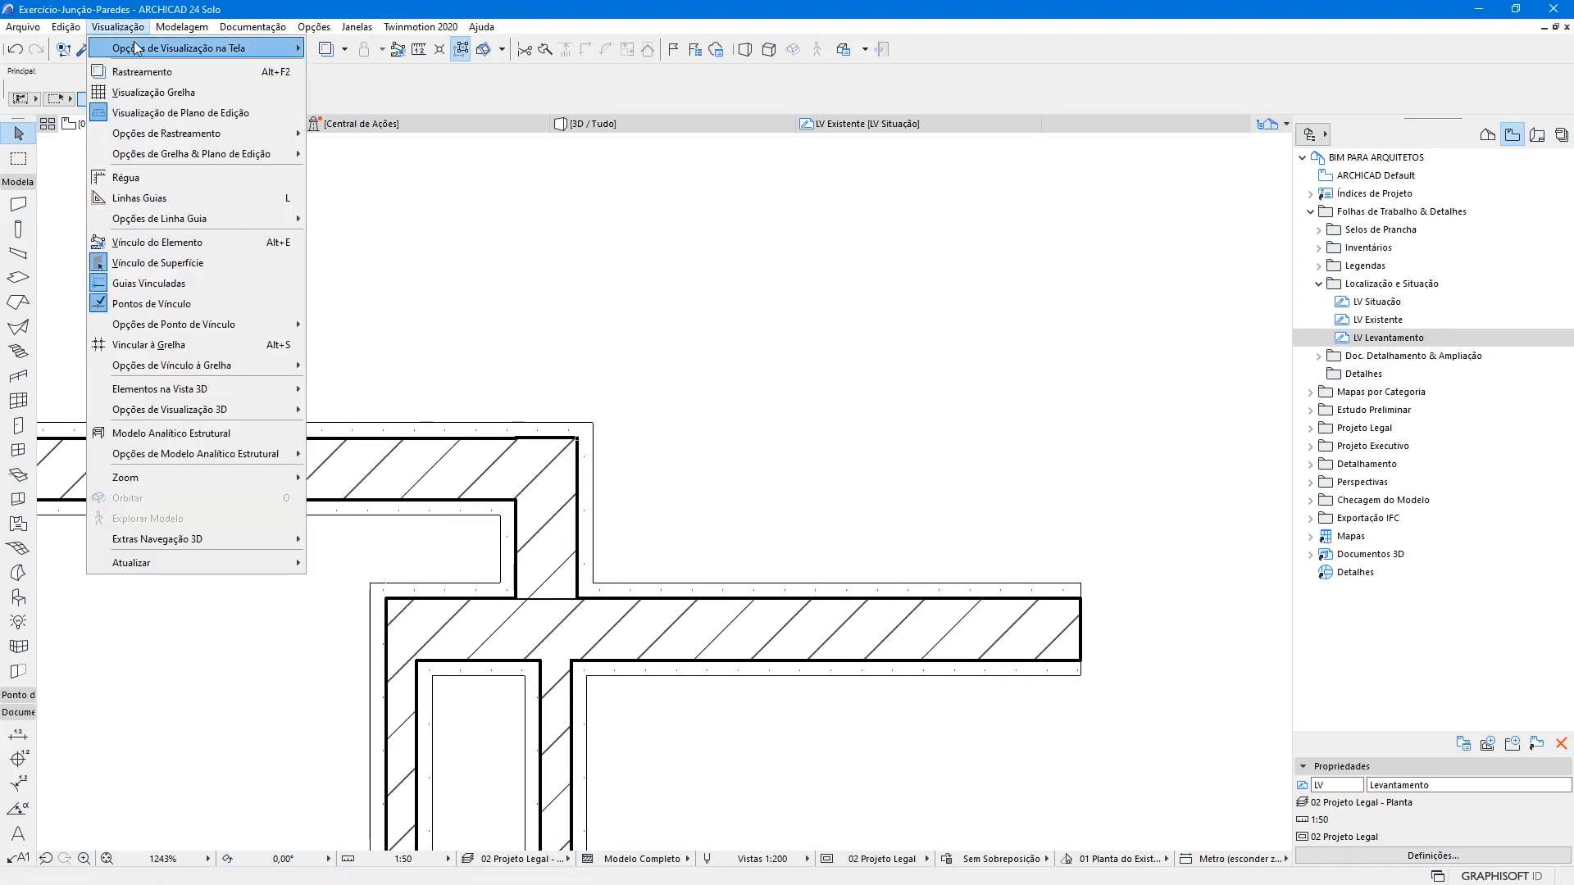
{"action": "mouse_move", "coordinate": [136, 48]}
{"action": "left_click", "coordinate": [381, 191]}
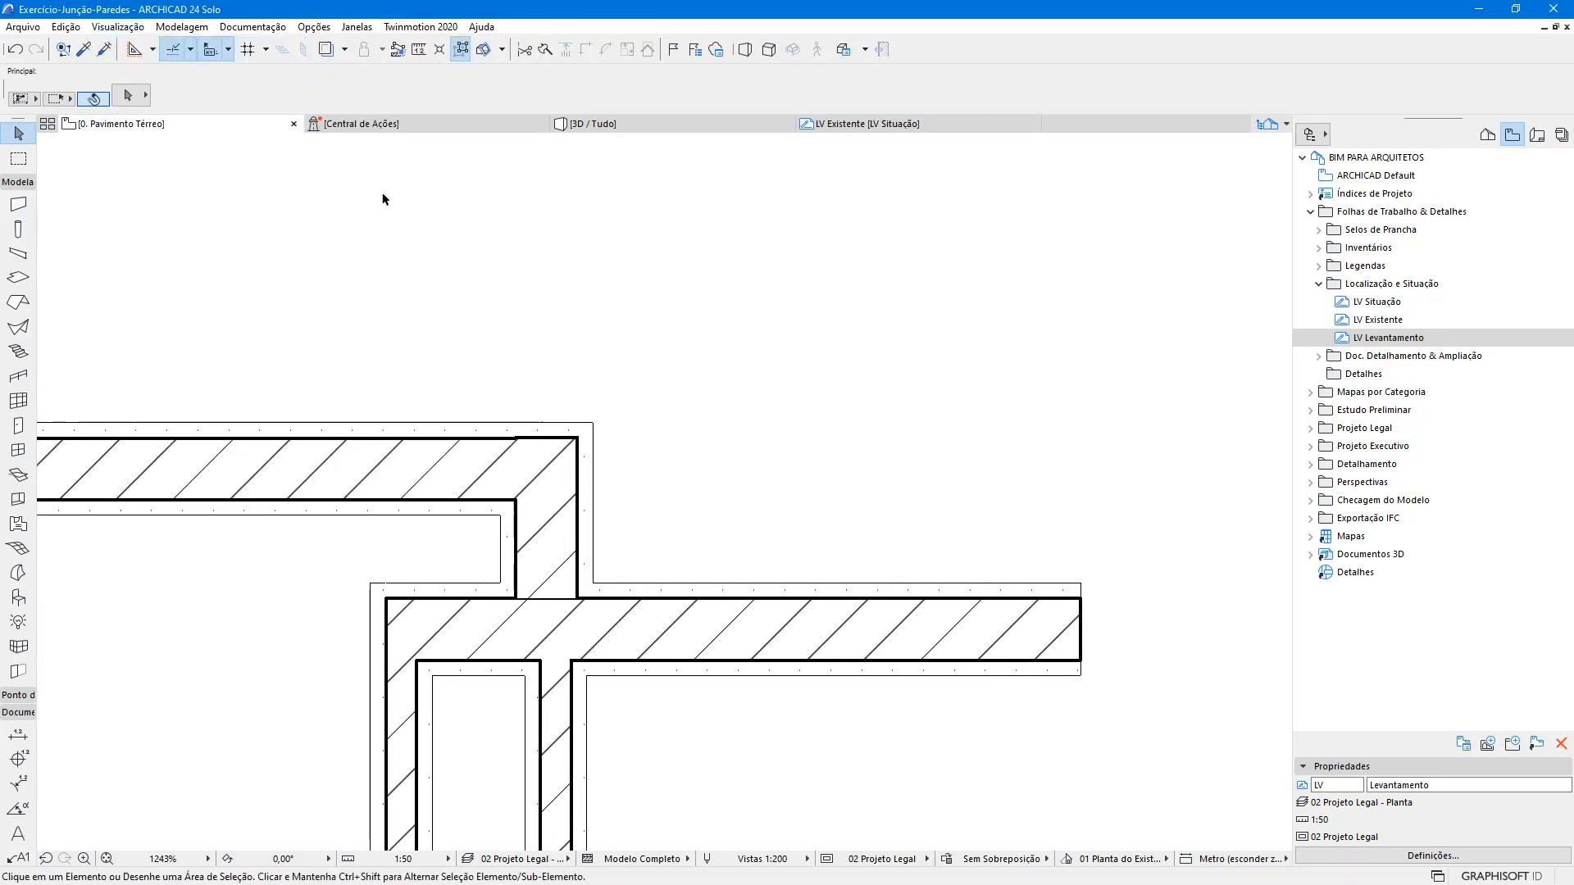
- Move the upper filler column down about 0.001 m from its upper corner to align with the adjoining horizontal wall's brick edge
{"action": "scroll", "coordinate": [547, 474], "scroll_direction": "up", "scroll_amount": 4}
{"action": "scroll", "coordinate": [548, 474], "scroll_direction": "up", "scroll_amount": 2}
{"action": "left_click", "coordinate": [566, 418]}
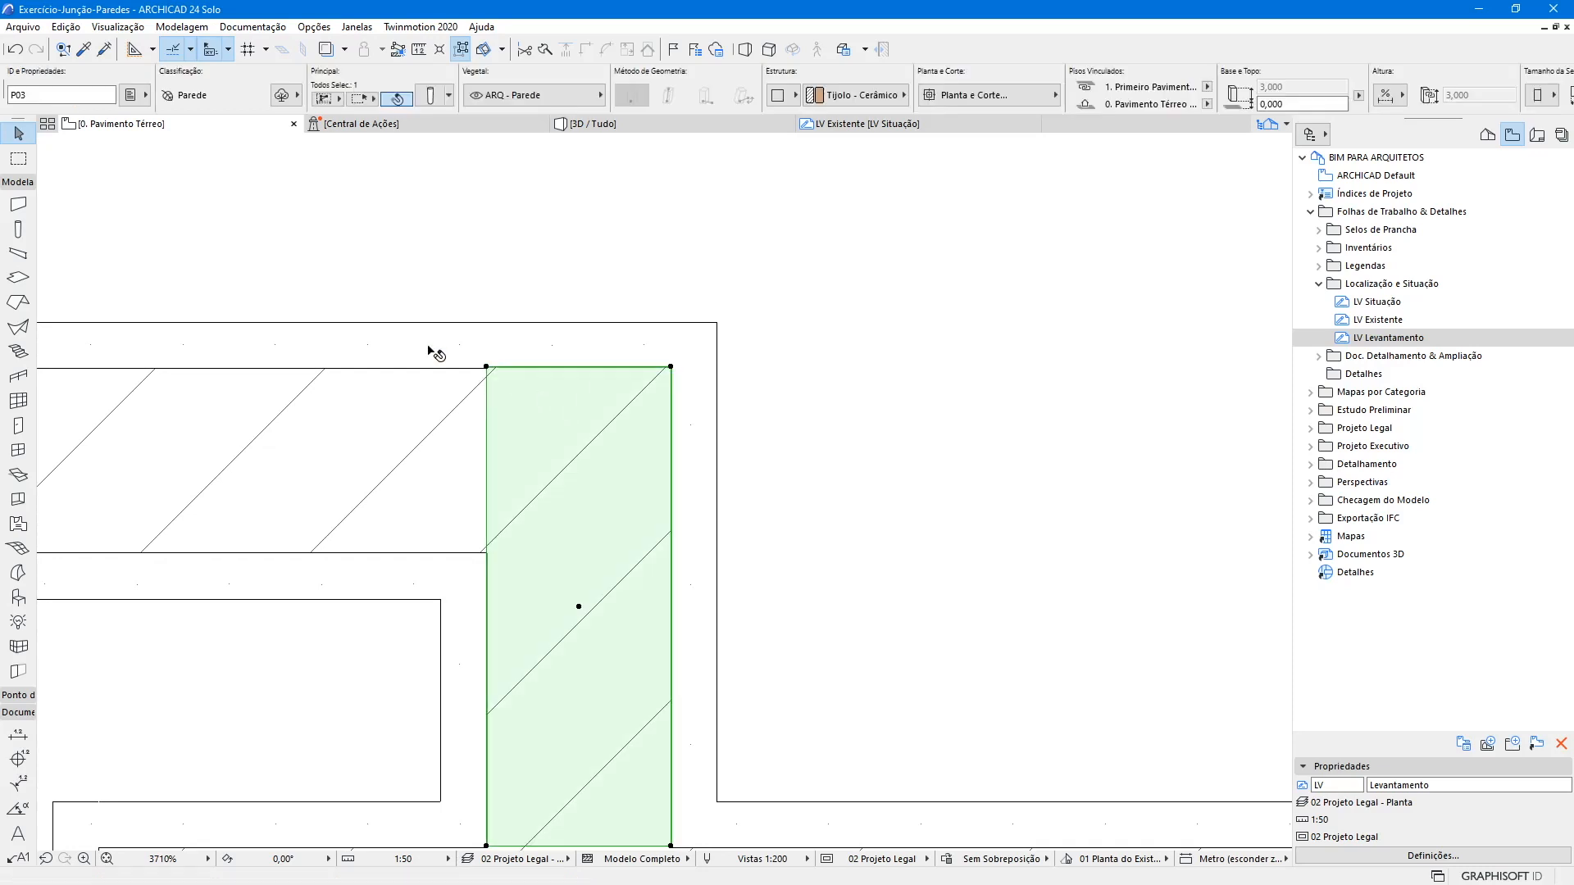
{"action": "scroll", "coordinate": [517, 387], "scroll_direction": "up", "scroll_amount": 5}
{"action": "scroll", "coordinate": [483, 335], "scroll_direction": "up", "scroll_amount": 3}
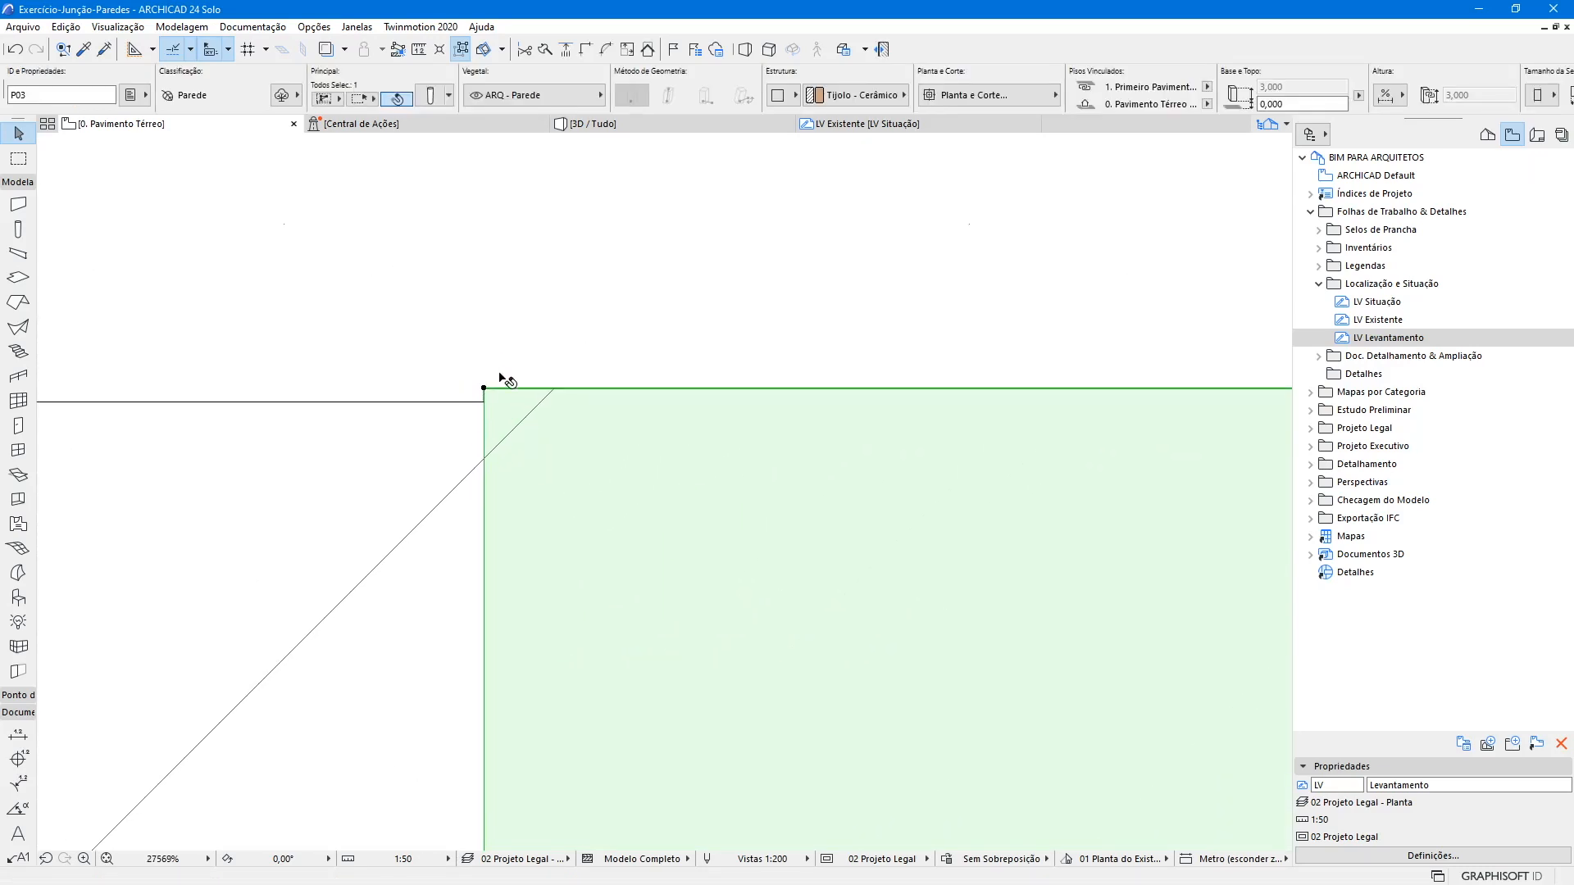
{"action": "key", "text": "ctrl+d"}
{"action": "left_click", "coordinate": [484, 390]}
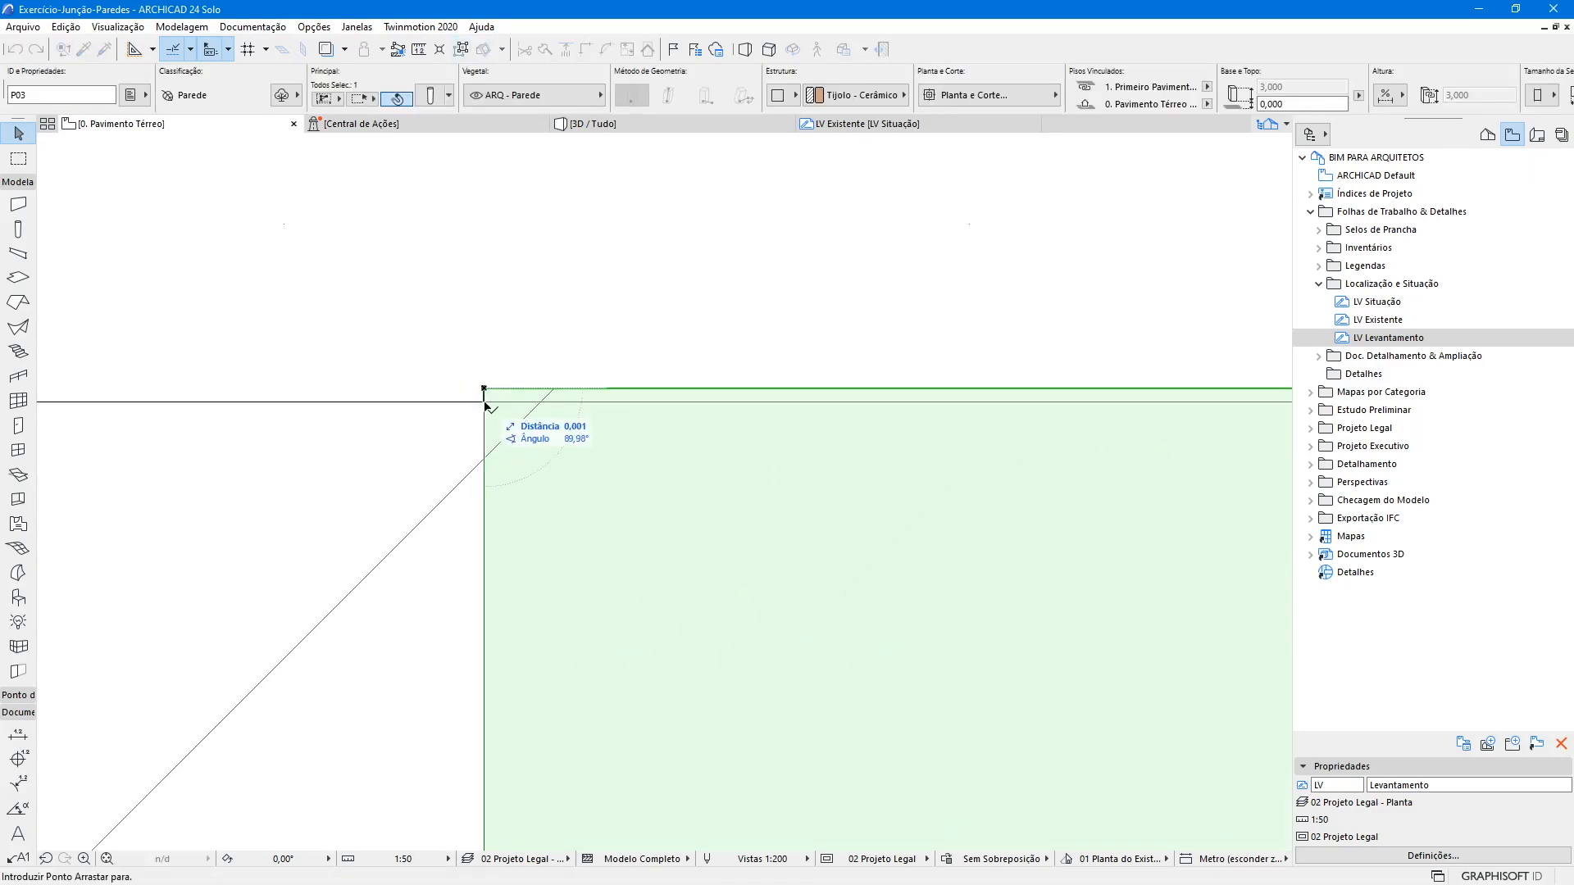
{"action": "scroll", "coordinate": [484, 328], "scroll_direction": "down", "scroll_amount": 8}
{"action": "scroll", "coordinate": [525, 294], "scroll_direction": "down", "scroll_amount": 1}
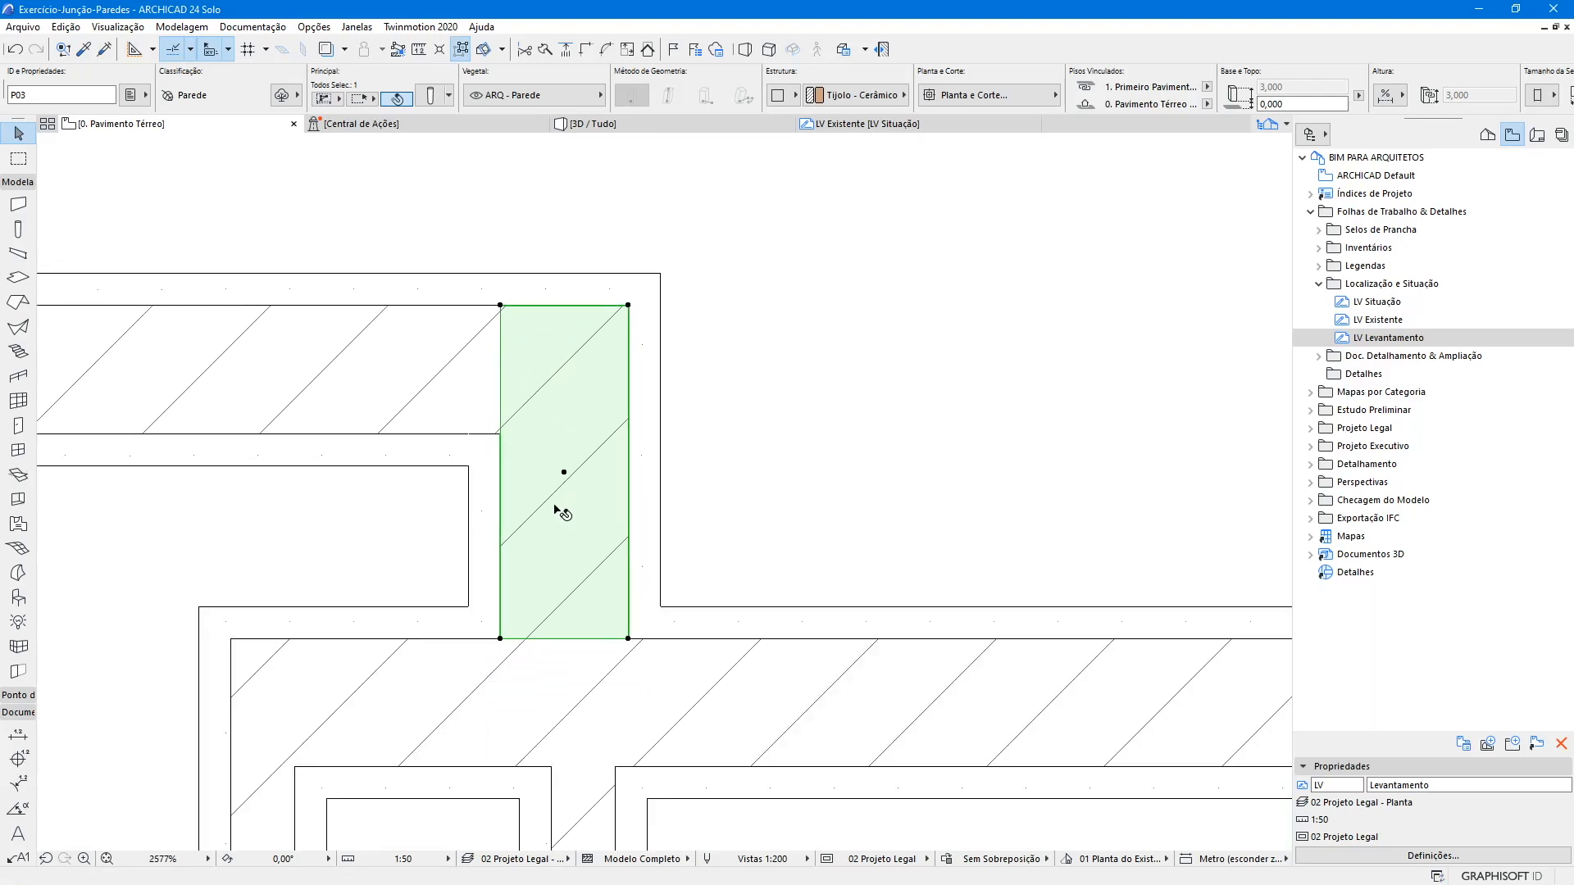
{"action": "key", "text": "Escape"}
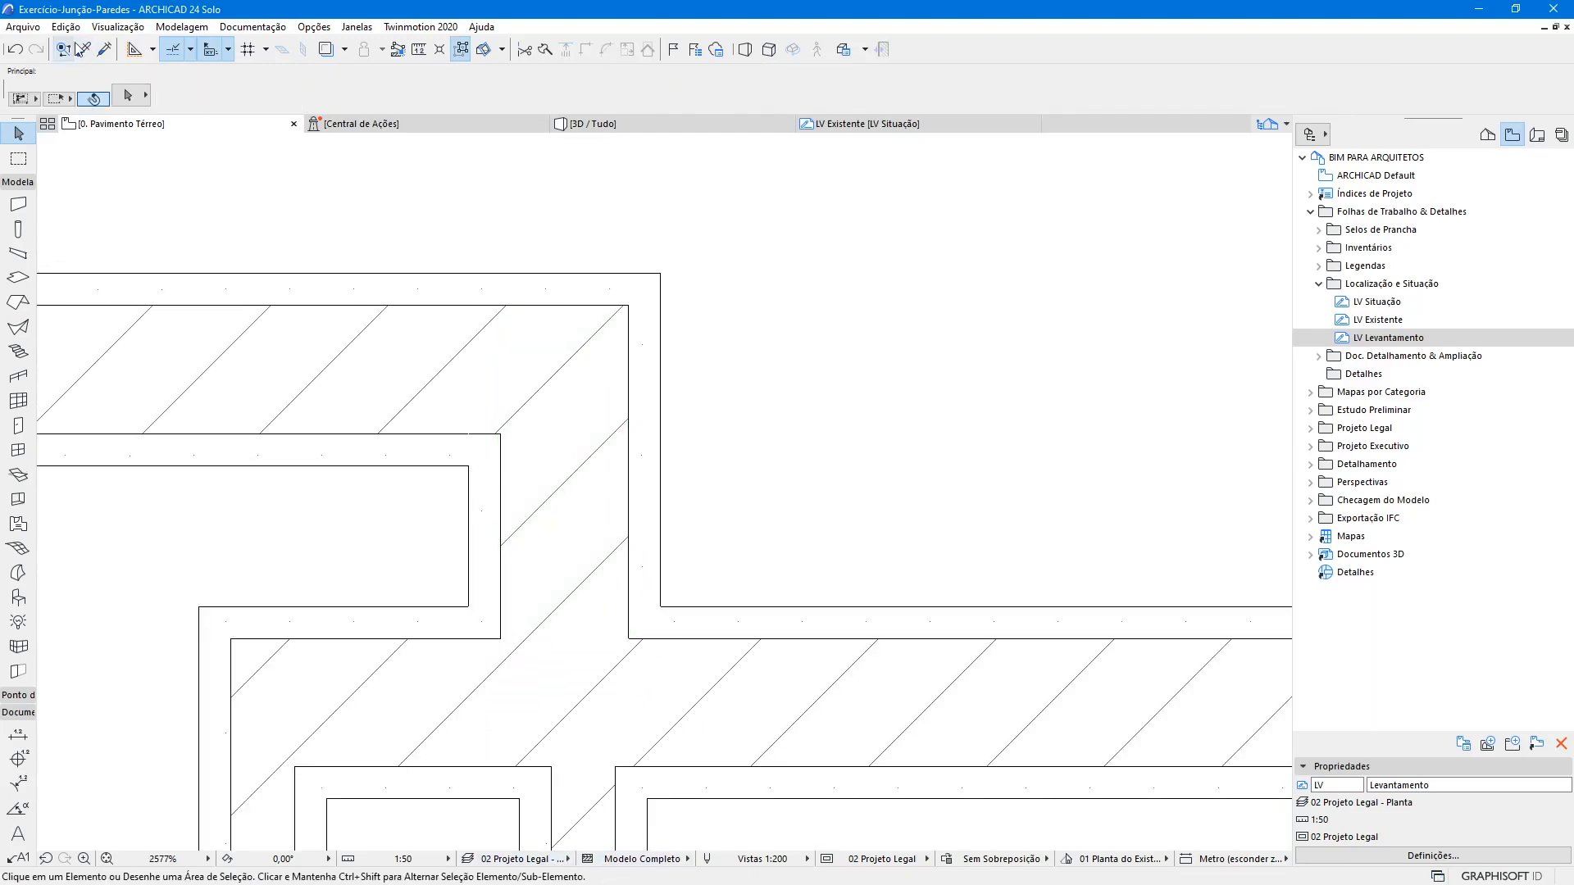
- Turn the Espessura Real da Linha display back on and review the resolved junctions across the plan
{"action": "left_click", "coordinate": [118, 26]}
{"action": "mouse_move", "coordinate": [144, 51]}
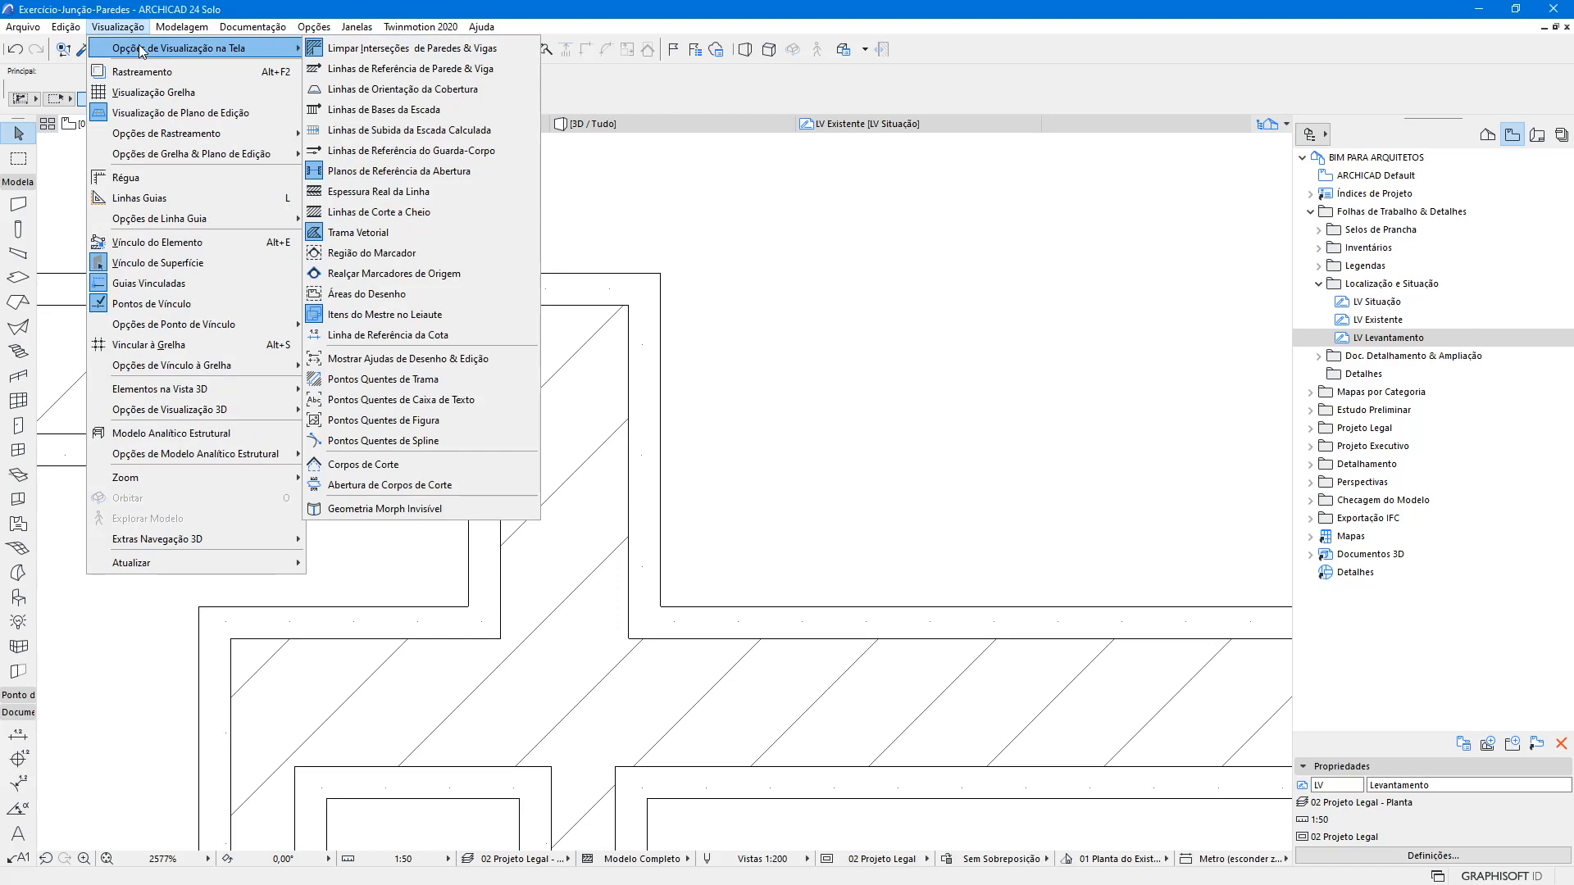
{"action": "left_click", "coordinate": [403, 198]}
{"action": "scroll", "coordinate": [373, 325], "scroll_direction": "down", "scroll_amount": 3}
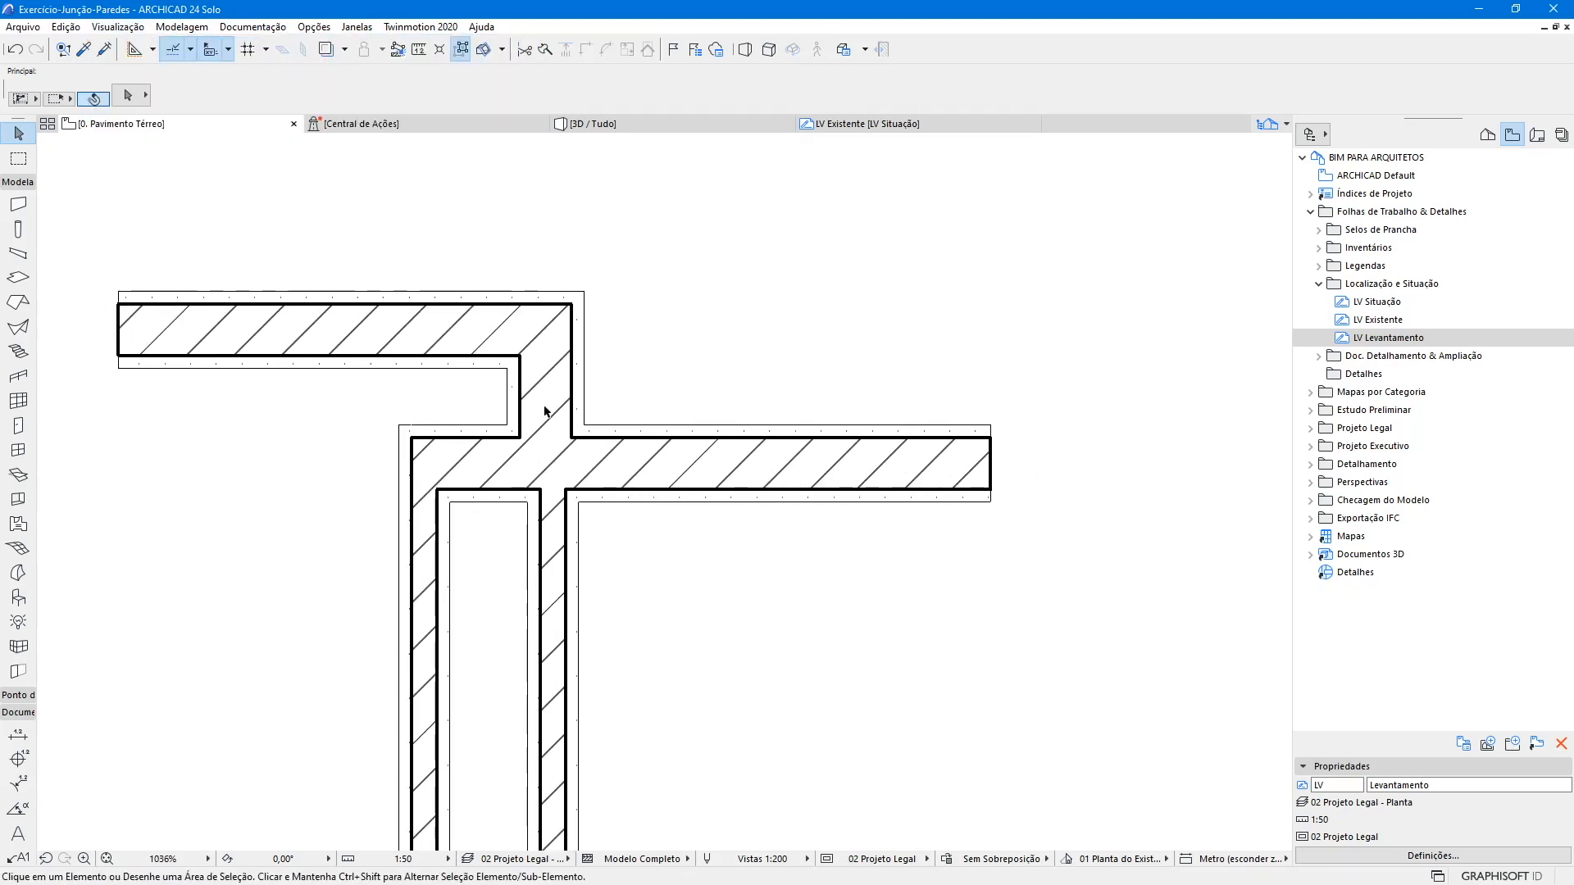
{"action": "scroll", "coordinate": [557, 343], "scroll_direction": "down", "scroll_amount": 8}
{"action": "middle_click_drag", "start_coordinate": [582, 550], "coordinate": [563, 525]}
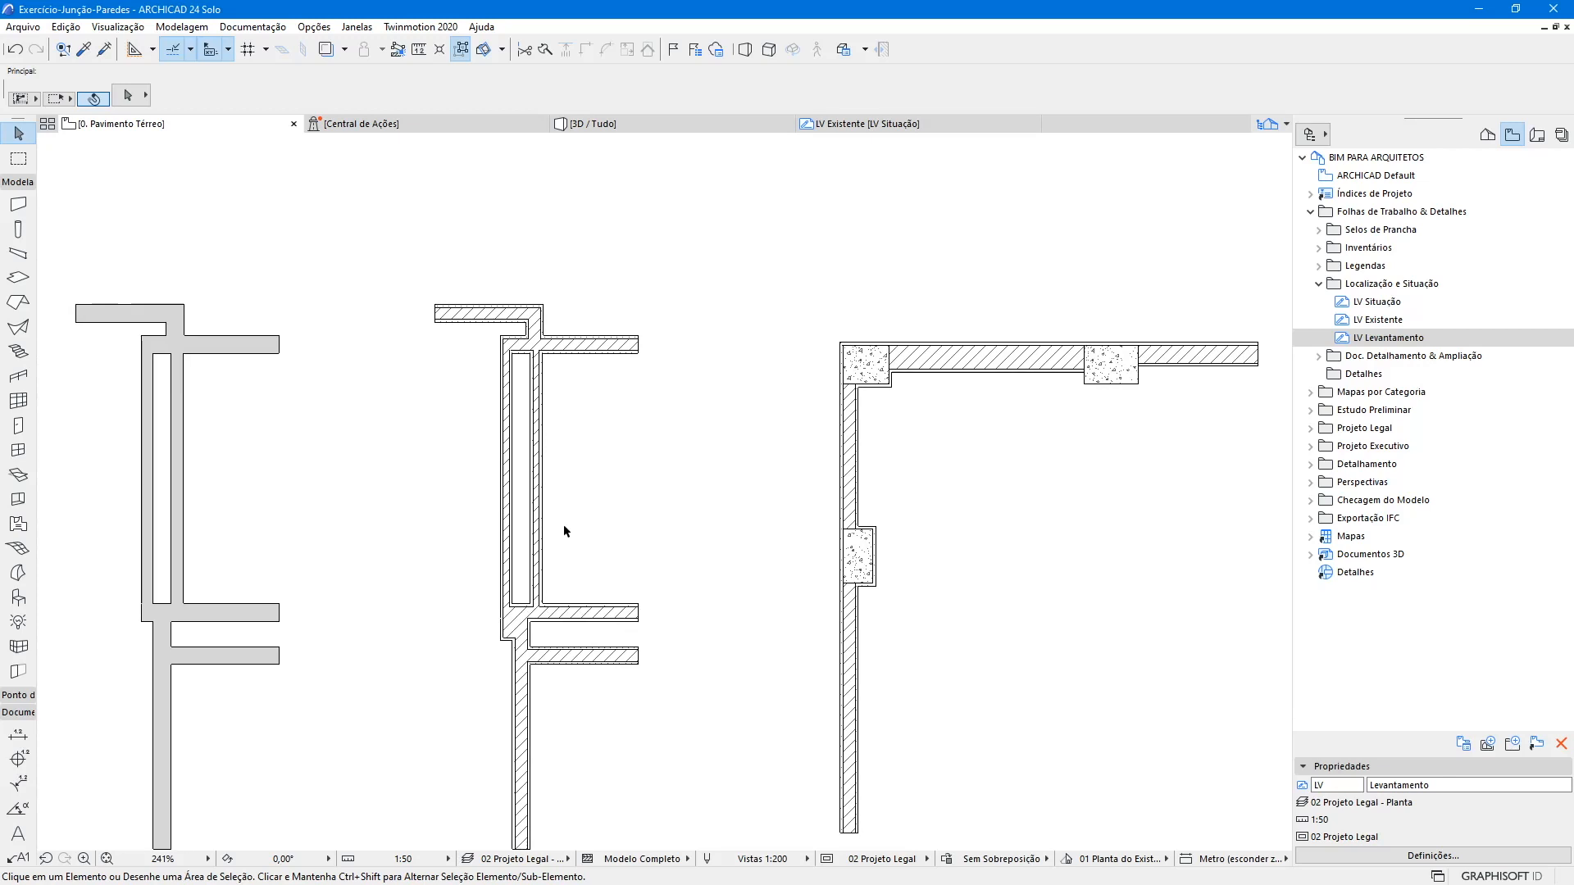
{"action": "scroll", "coordinate": [578, 395], "scroll_direction": "up", "scroll_amount": 1}
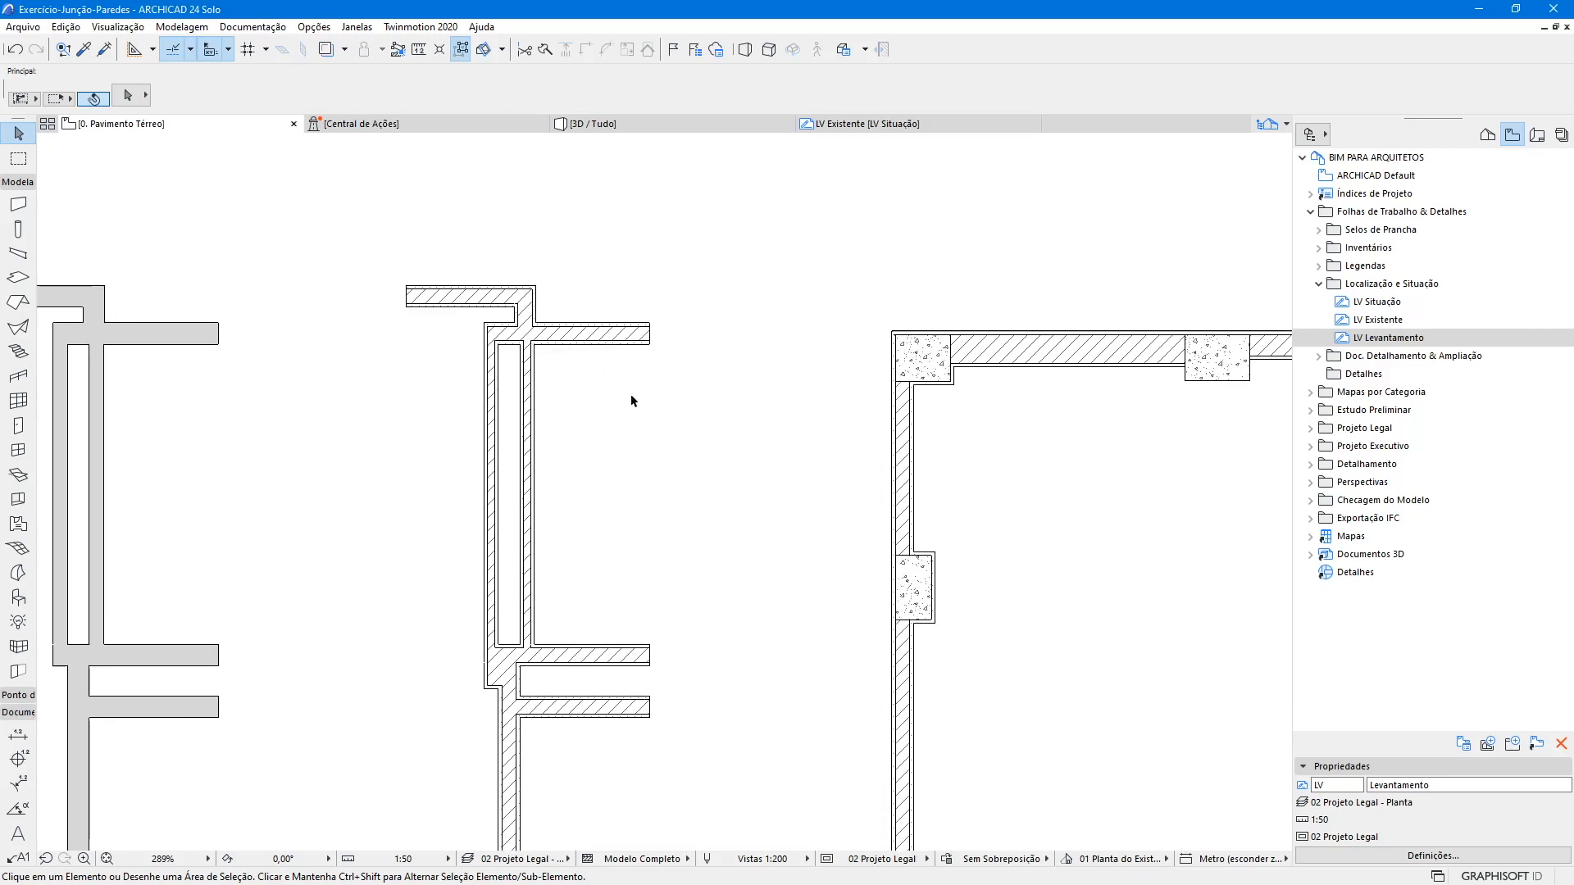